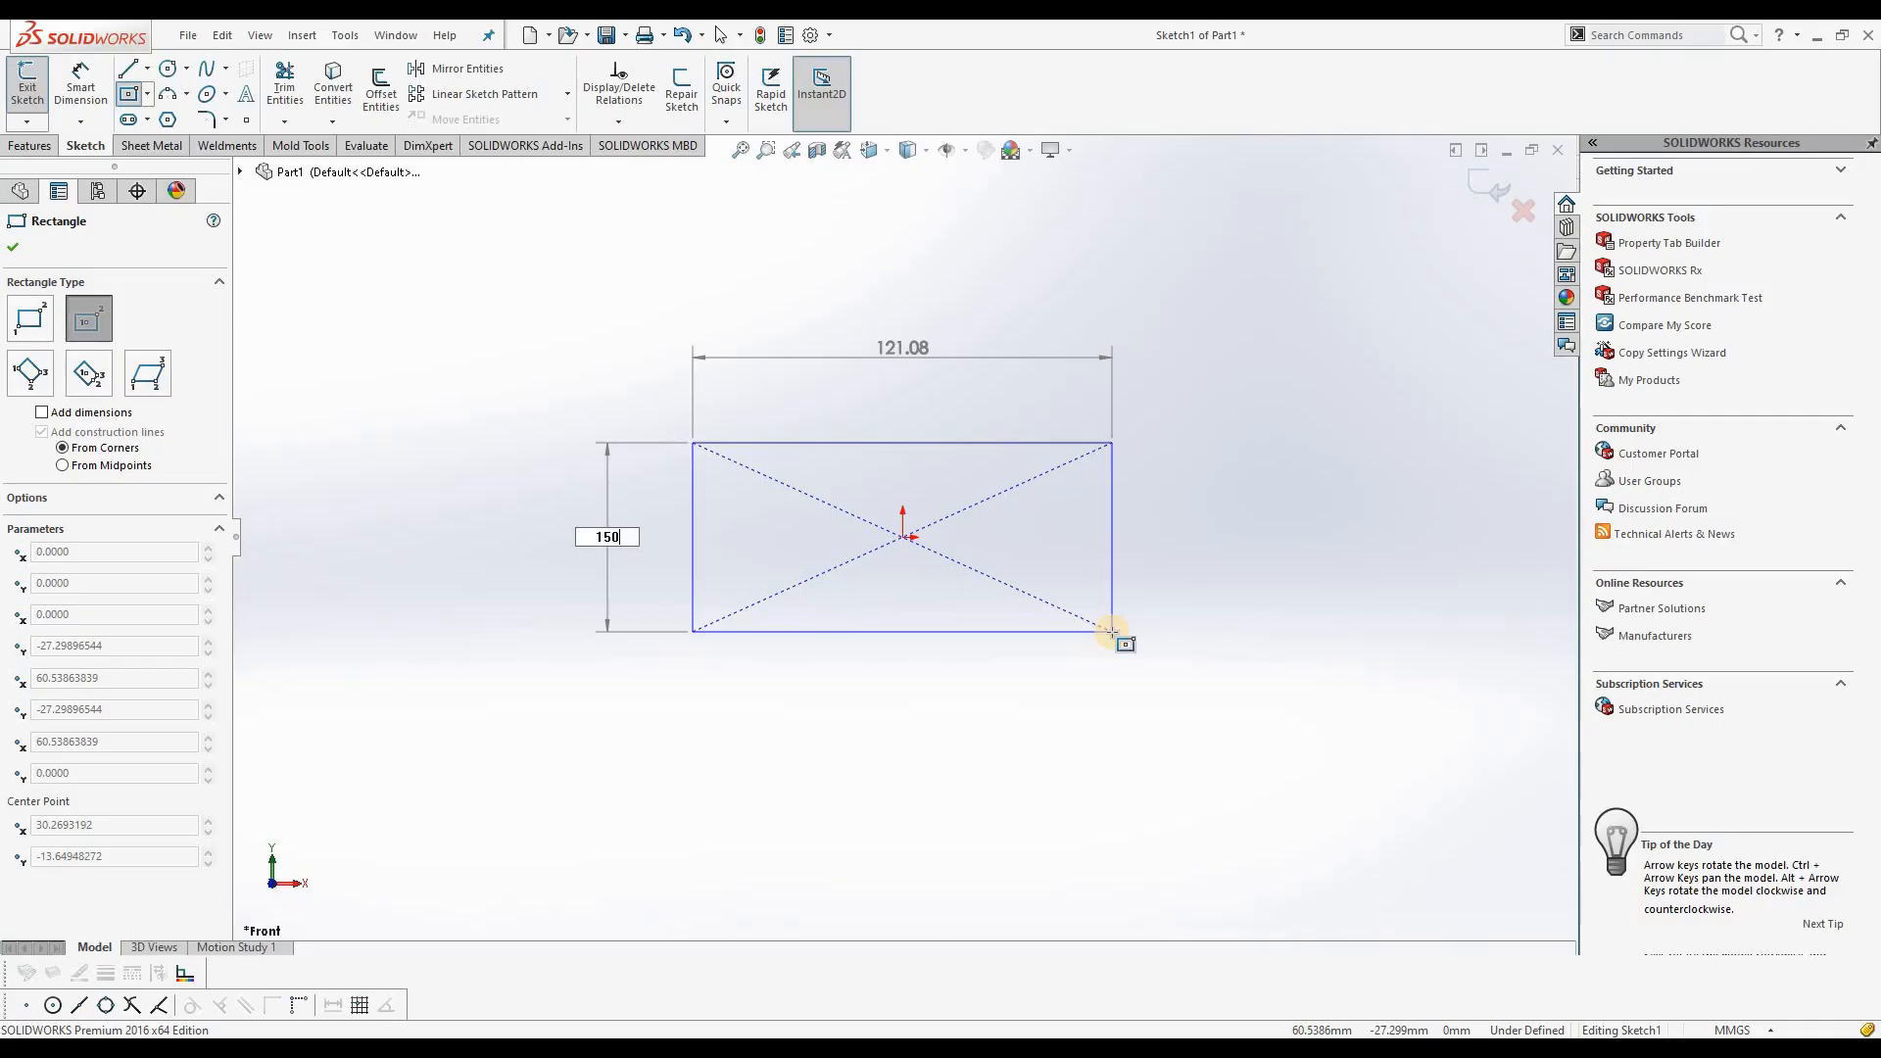
Step: Size the center rectangle around the origin to 250 mm wide and 150 mm high
{"action": "key", "text": "Tab"}
{"action": "type", "text": "250"}
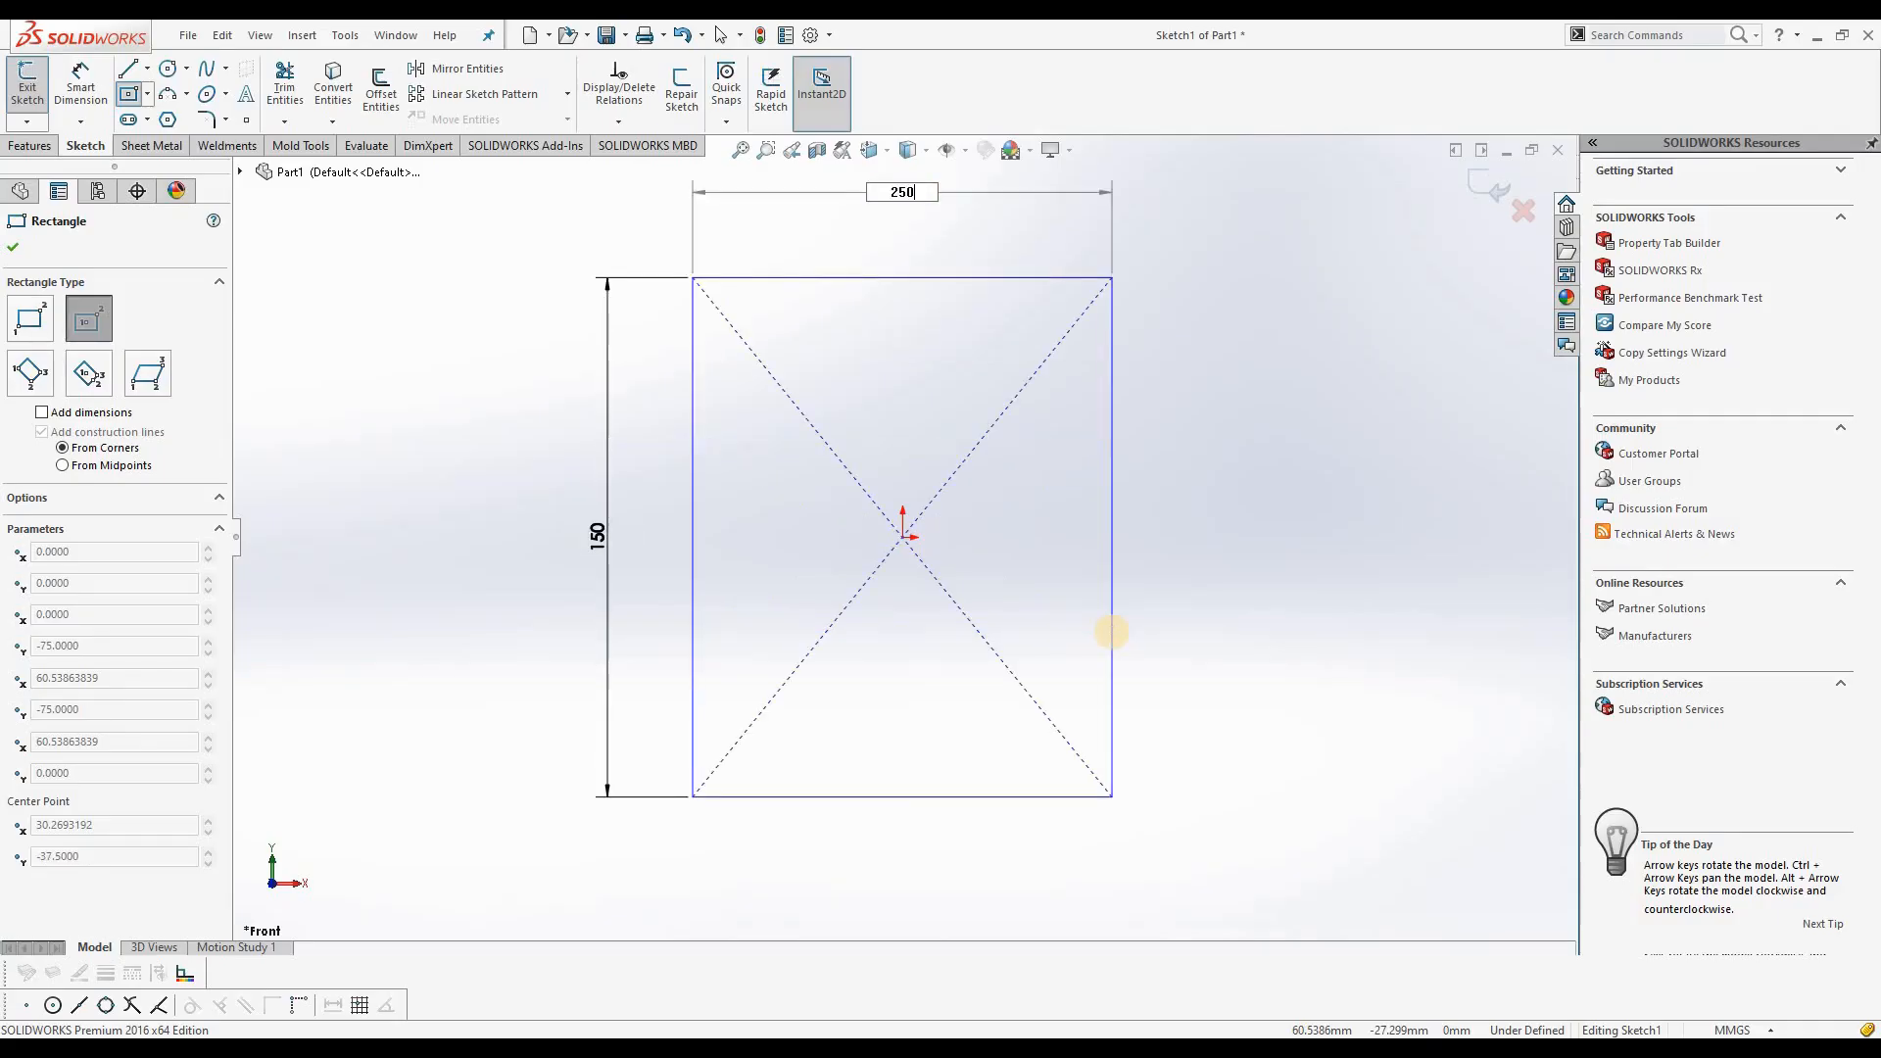
{"action": "key", "text": "Return"}
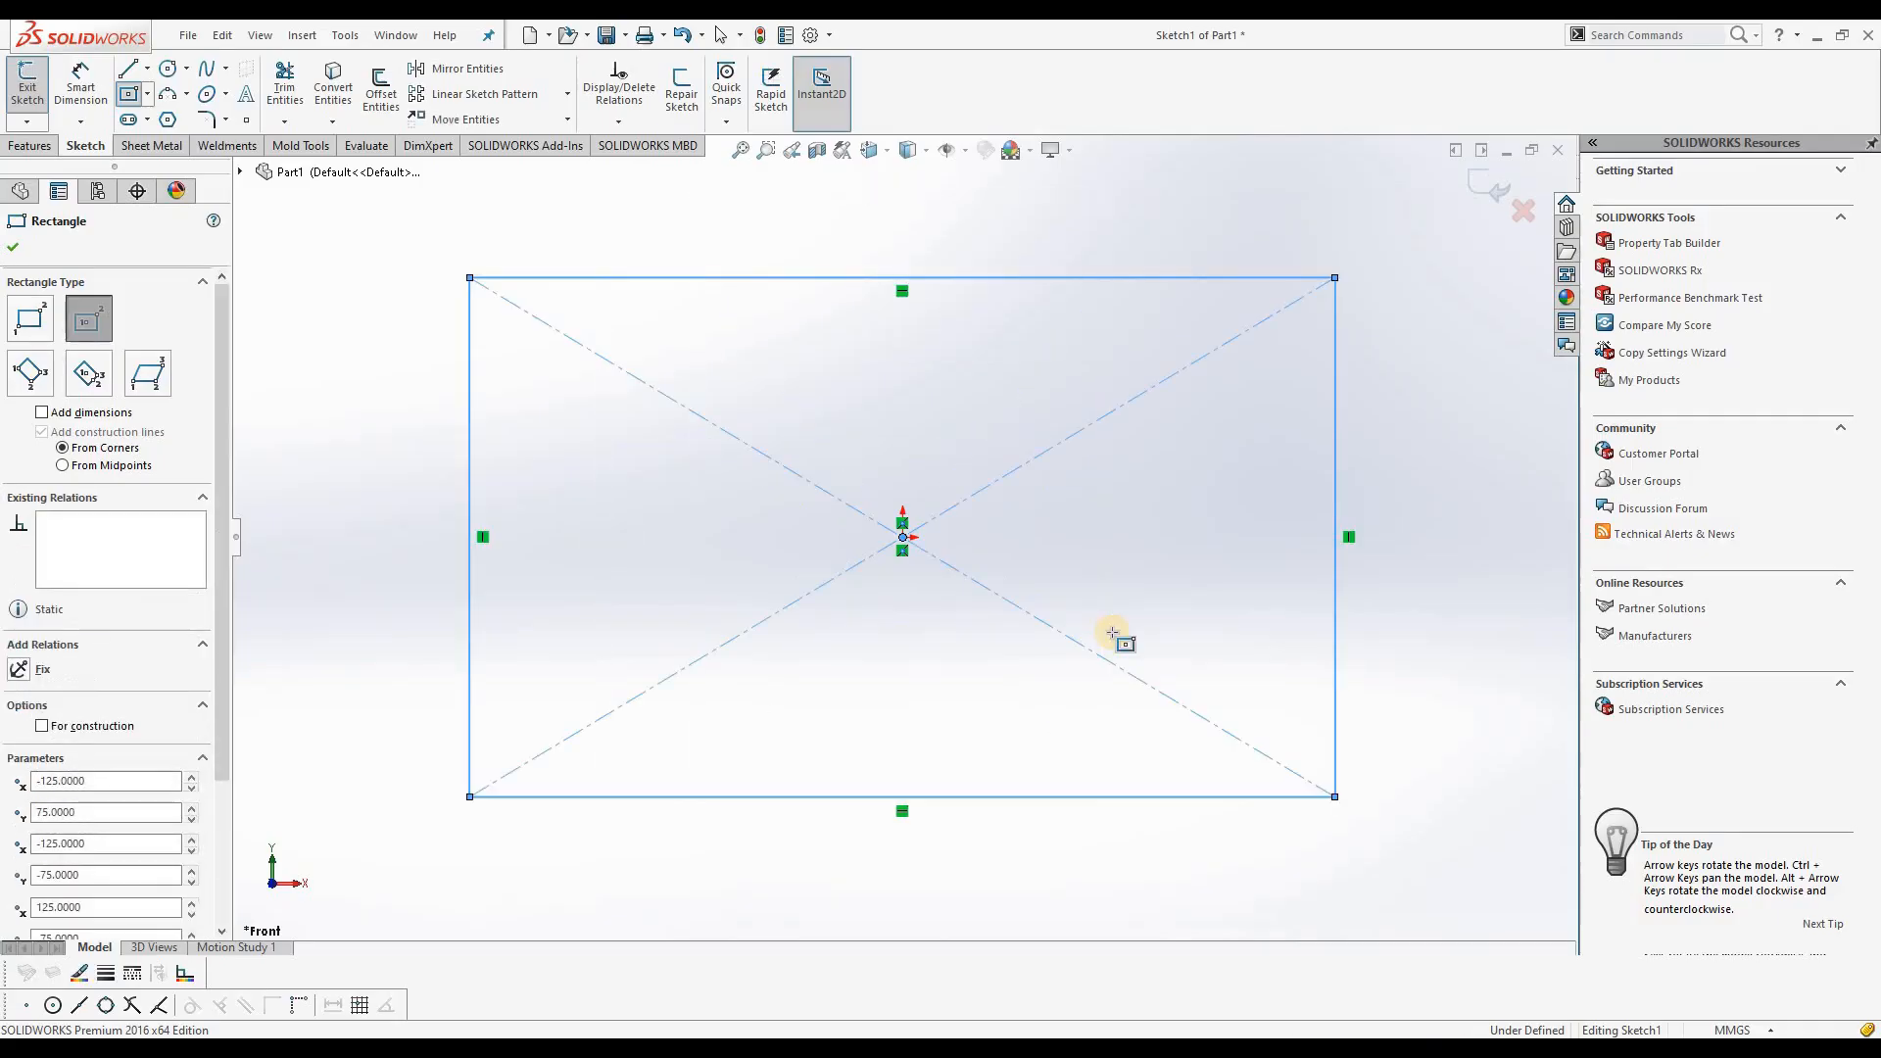
{"action": "left_click", "coordinate": [13, 247]}
{"action": "key", "text": "Escape"}
Step: Dimension the rectangle's bottom edge at 250 mm and left edge at 150 mm, and exit the sketch
{"action": "left_click", "coordinate": [81, 83]}
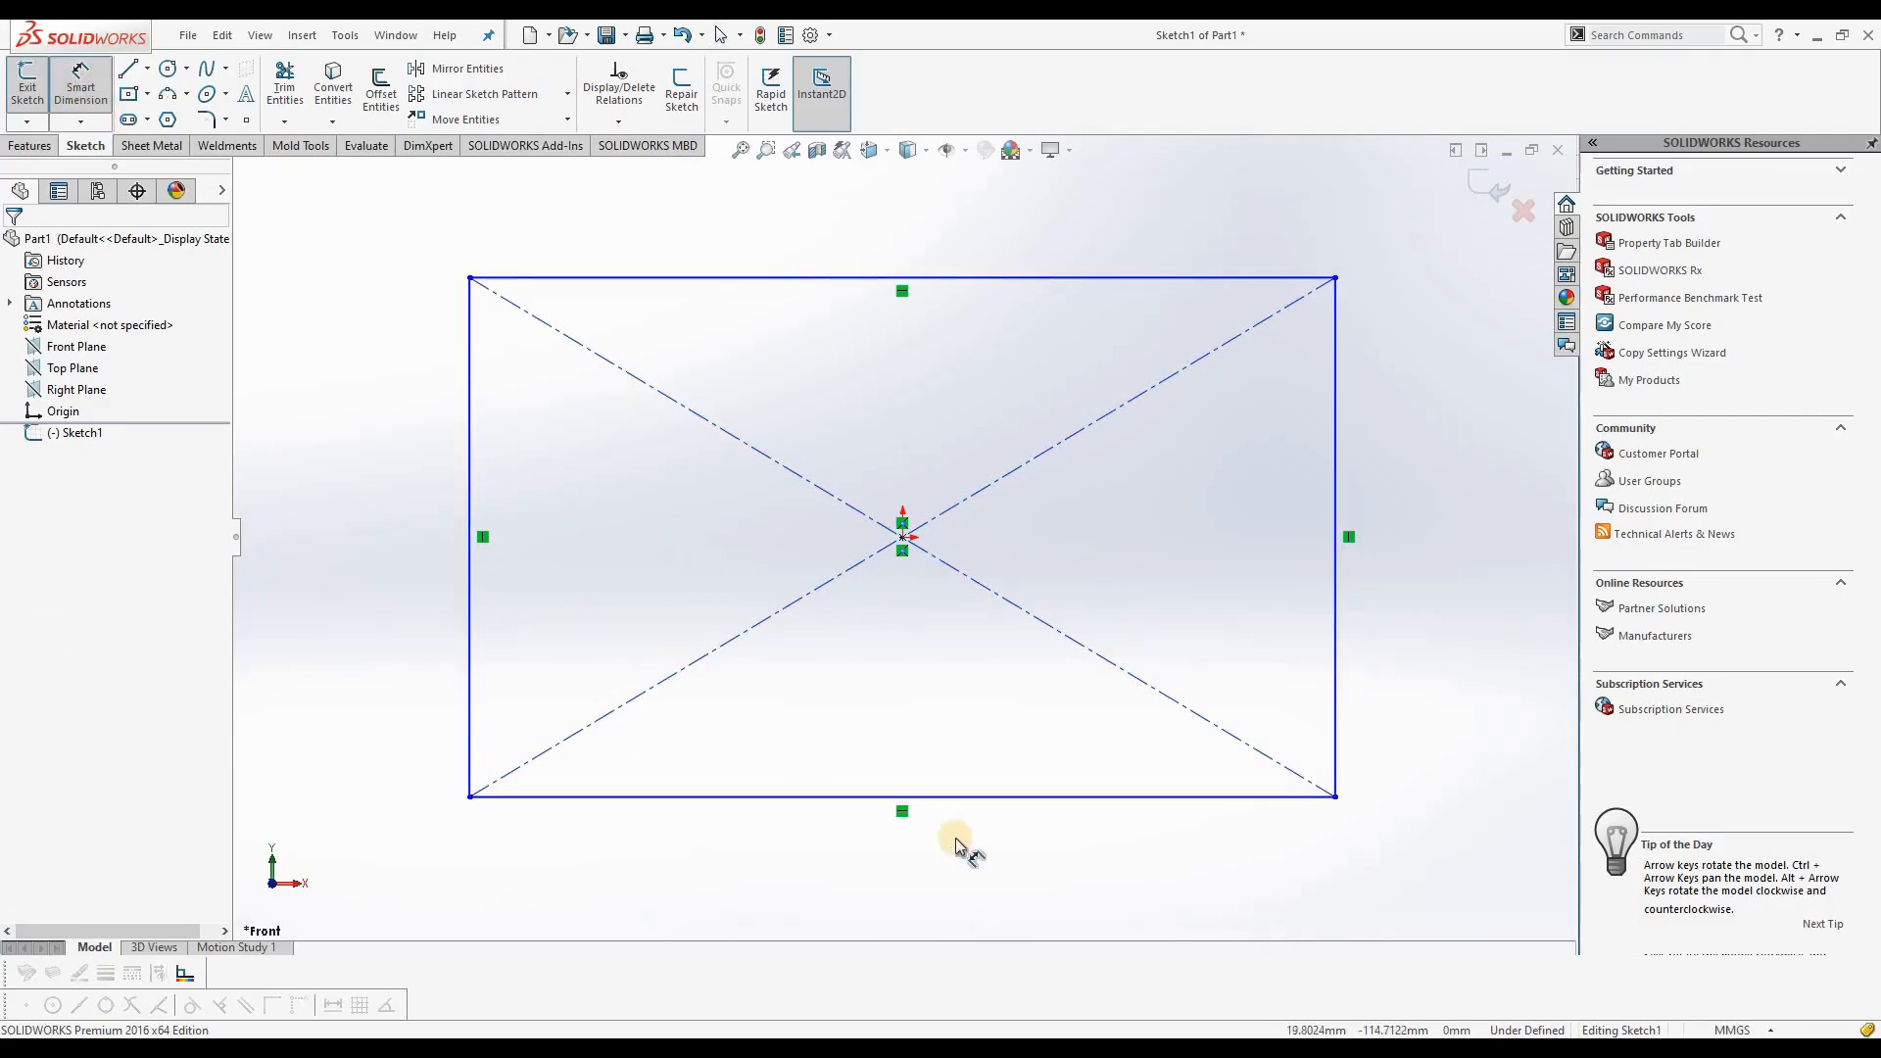
{"action": "left_click", "coordinate": [952, 802]}
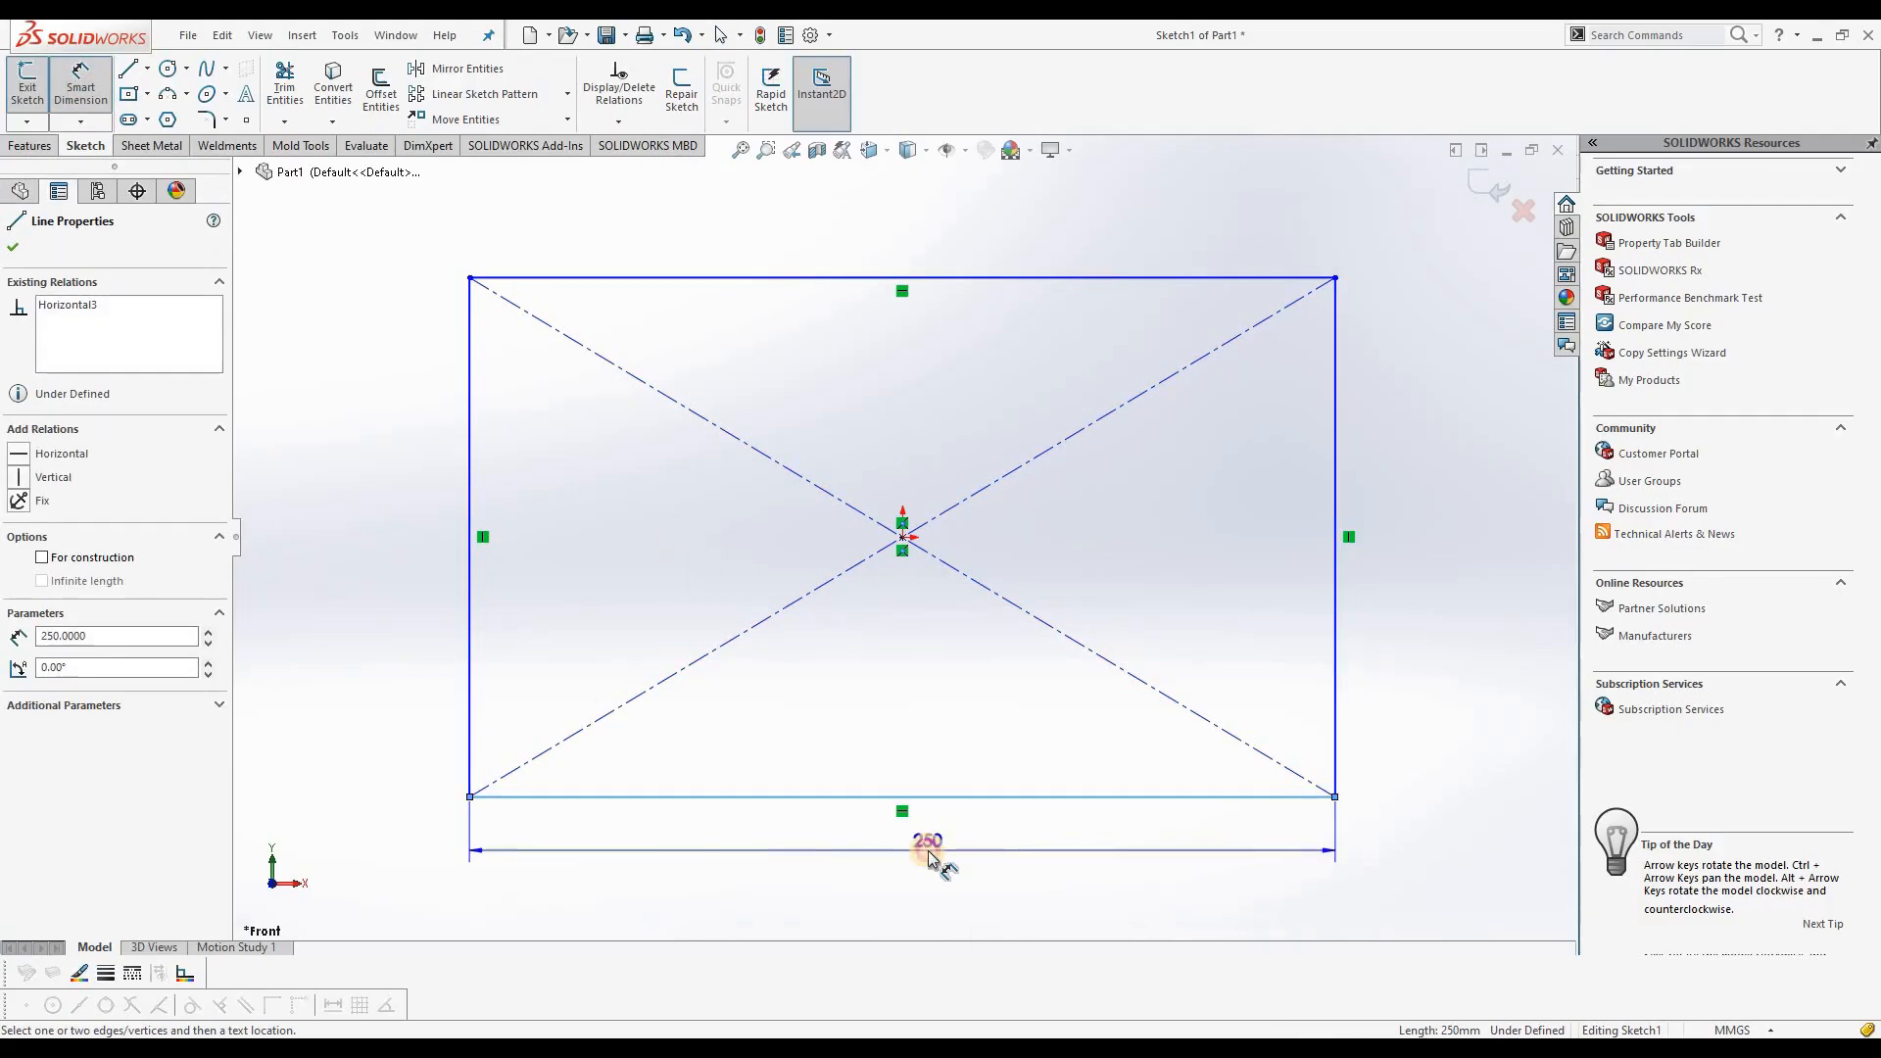
{"action": "left_click", "coordinate": [850, 848]}
{"action": "key", "text": "Return"}
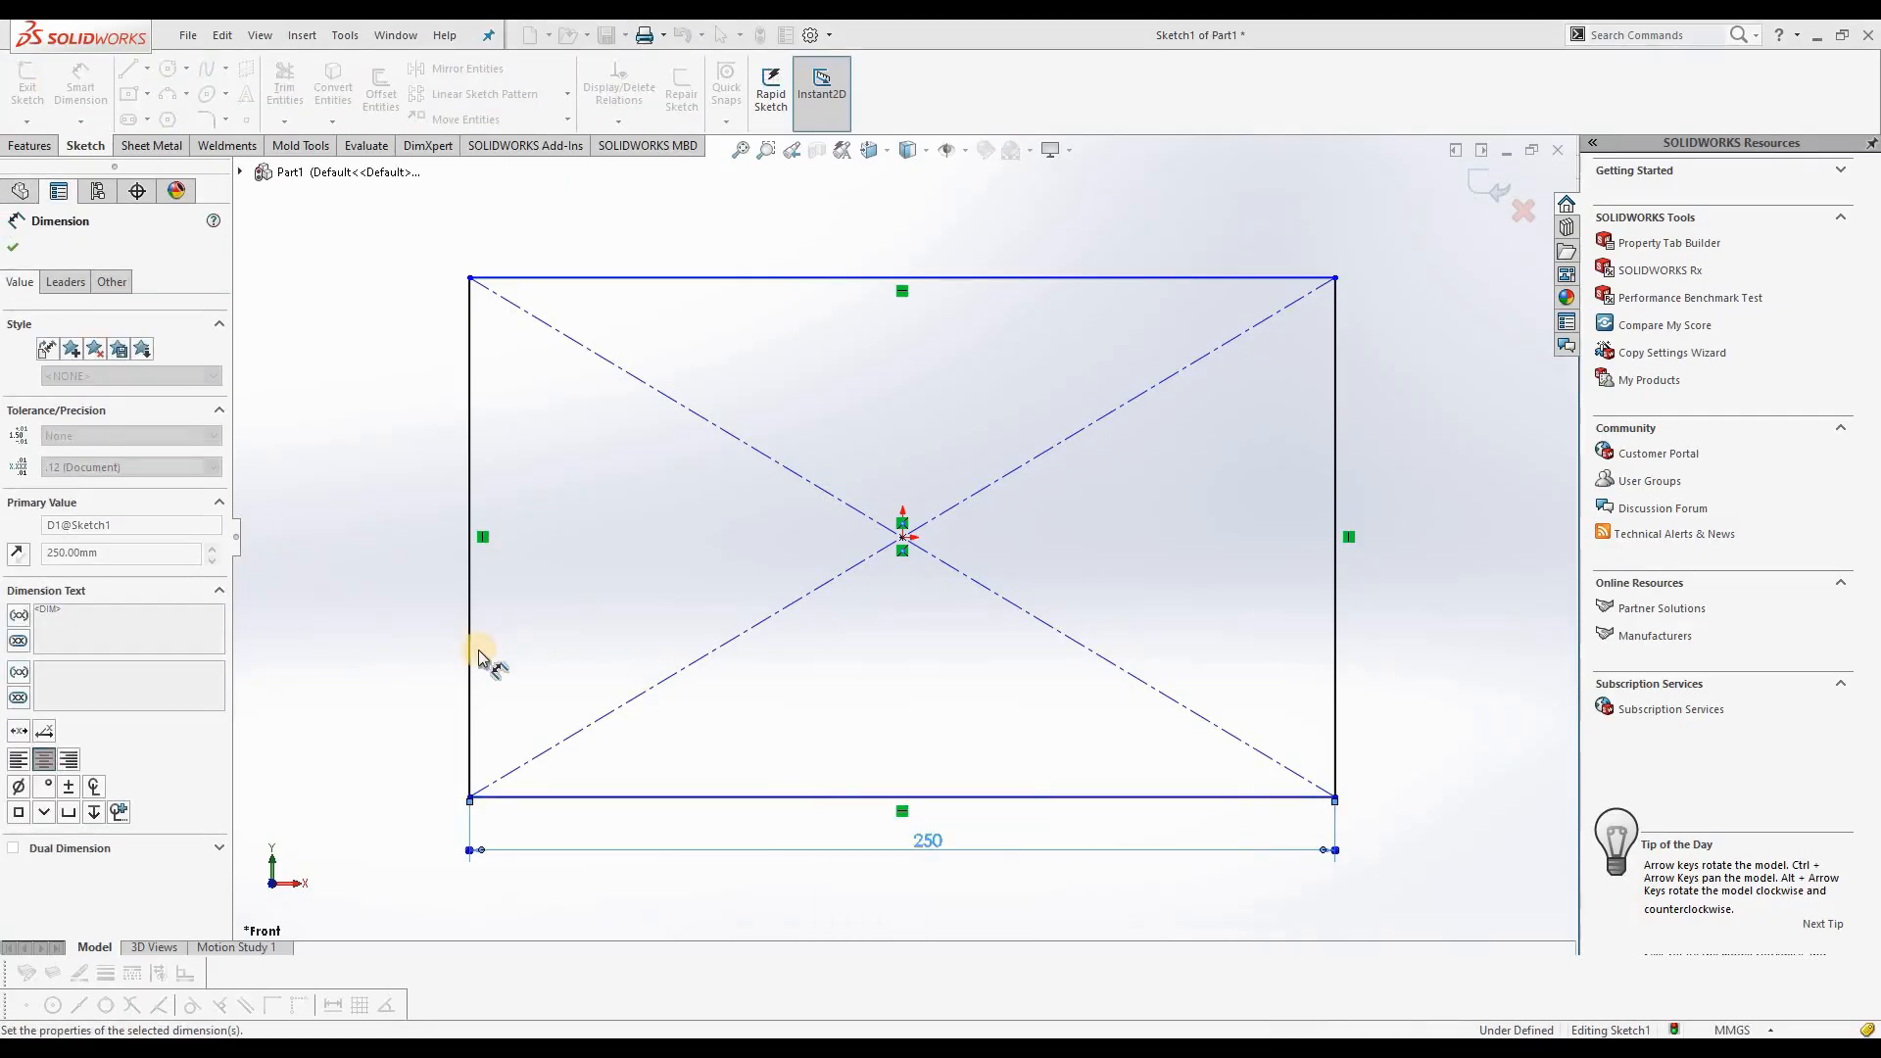
{"action": "left_click", "coordinate": [471, 647]}
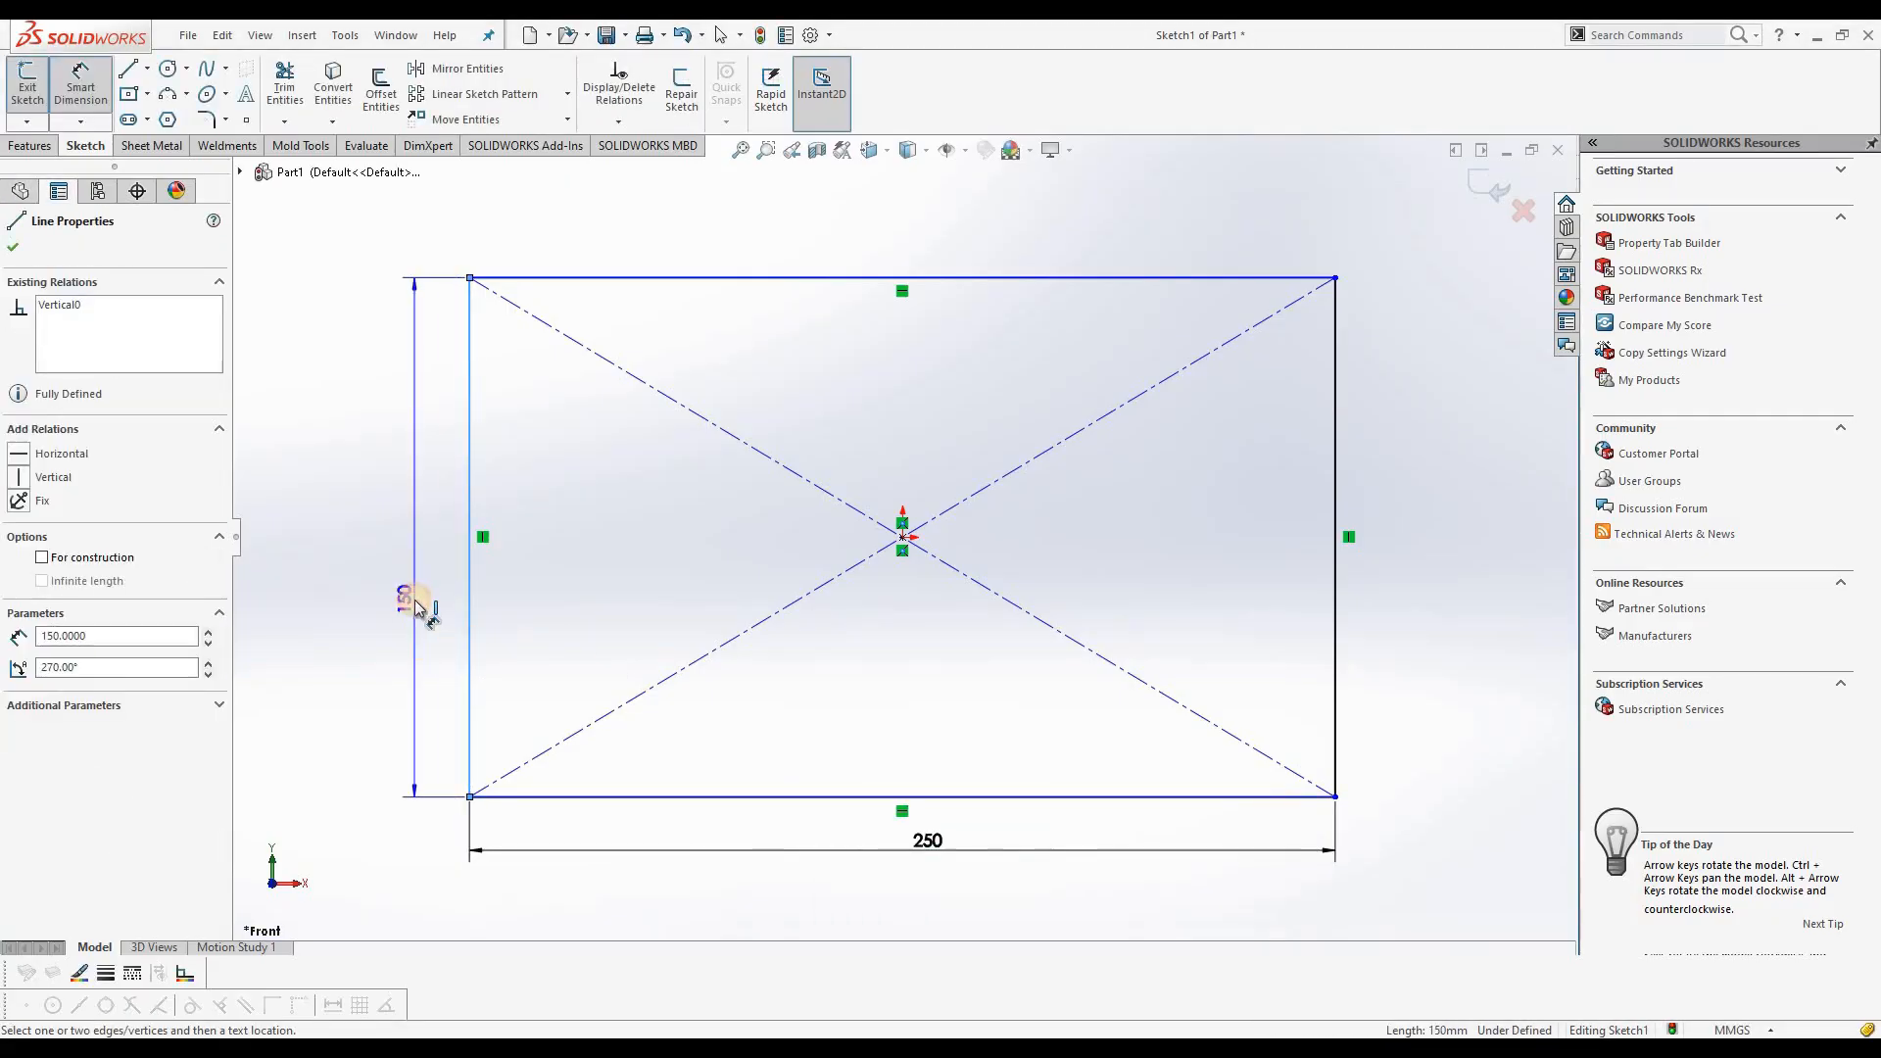
{"action": "left_click", "coordinate": [413, 553]}
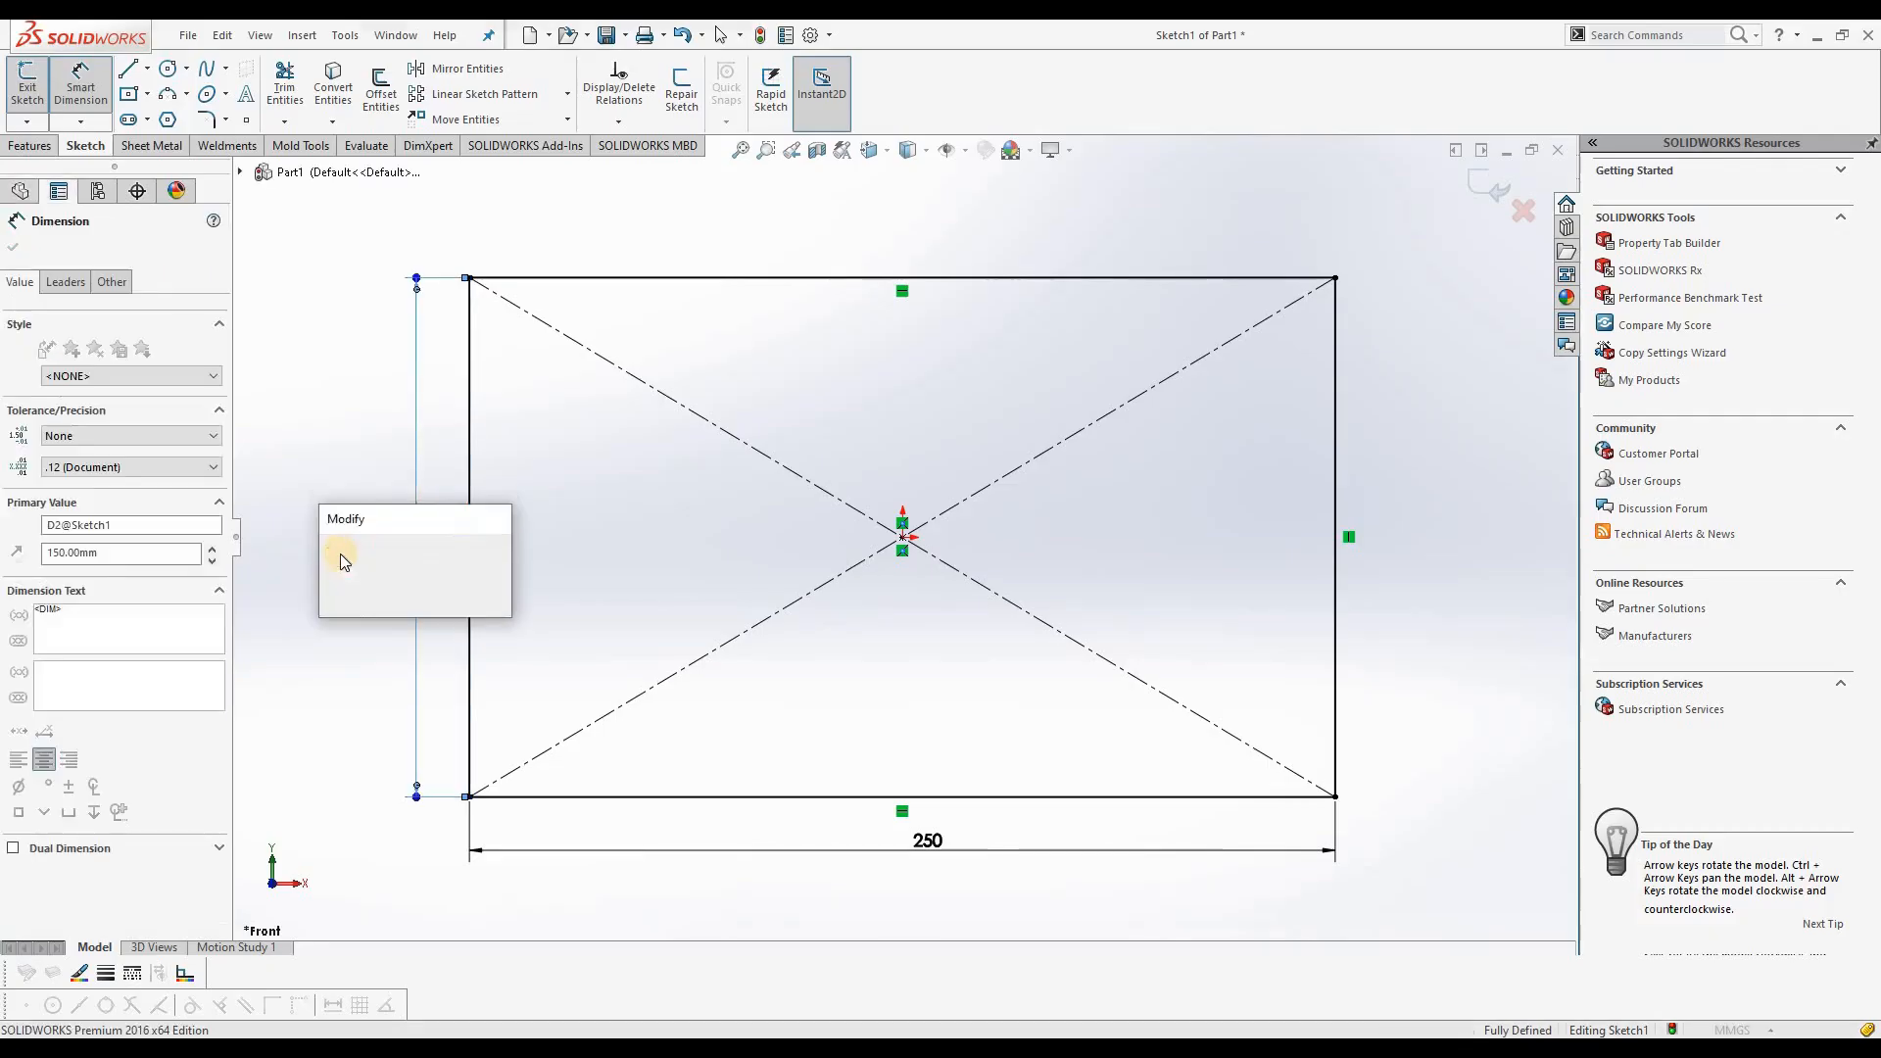
{"action": "key", "text": "Return"}
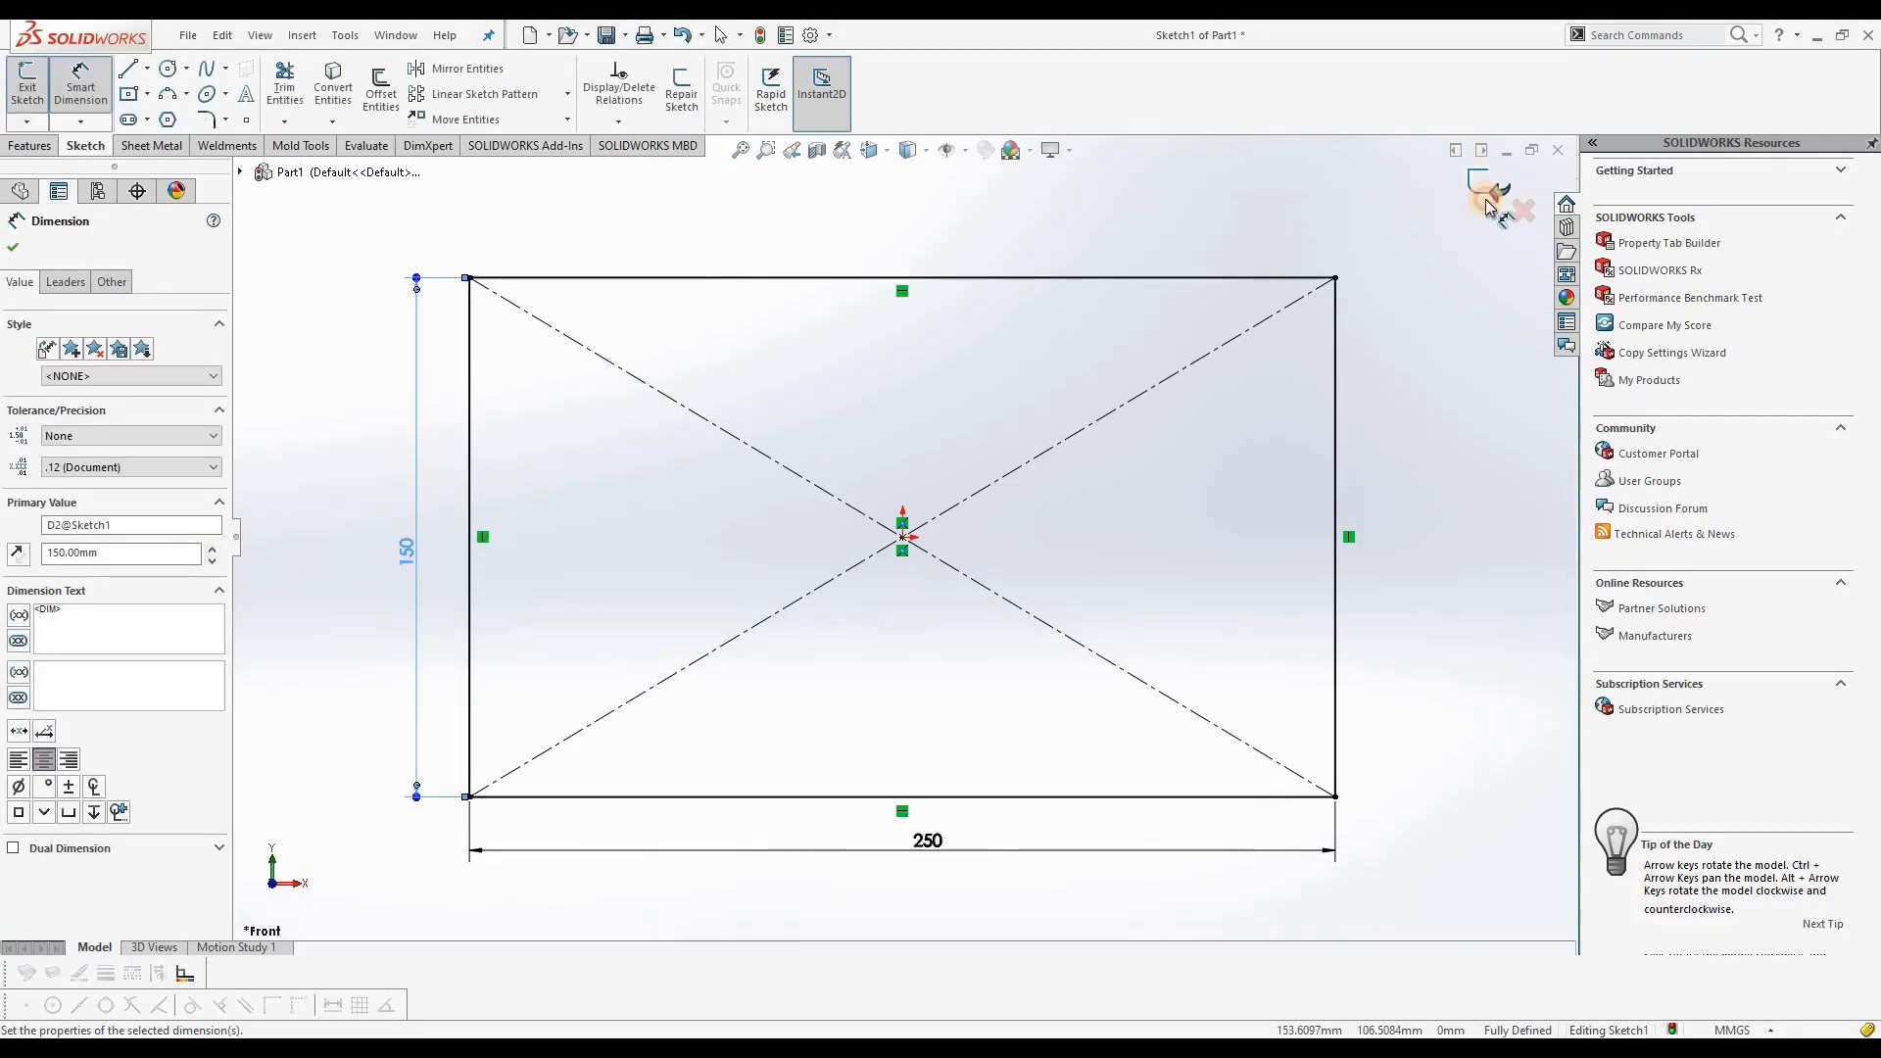
{"action": "left_click", "coordinate": [1484, 188]}
{"action": "left_click", "coordinate": [1484, 189]}
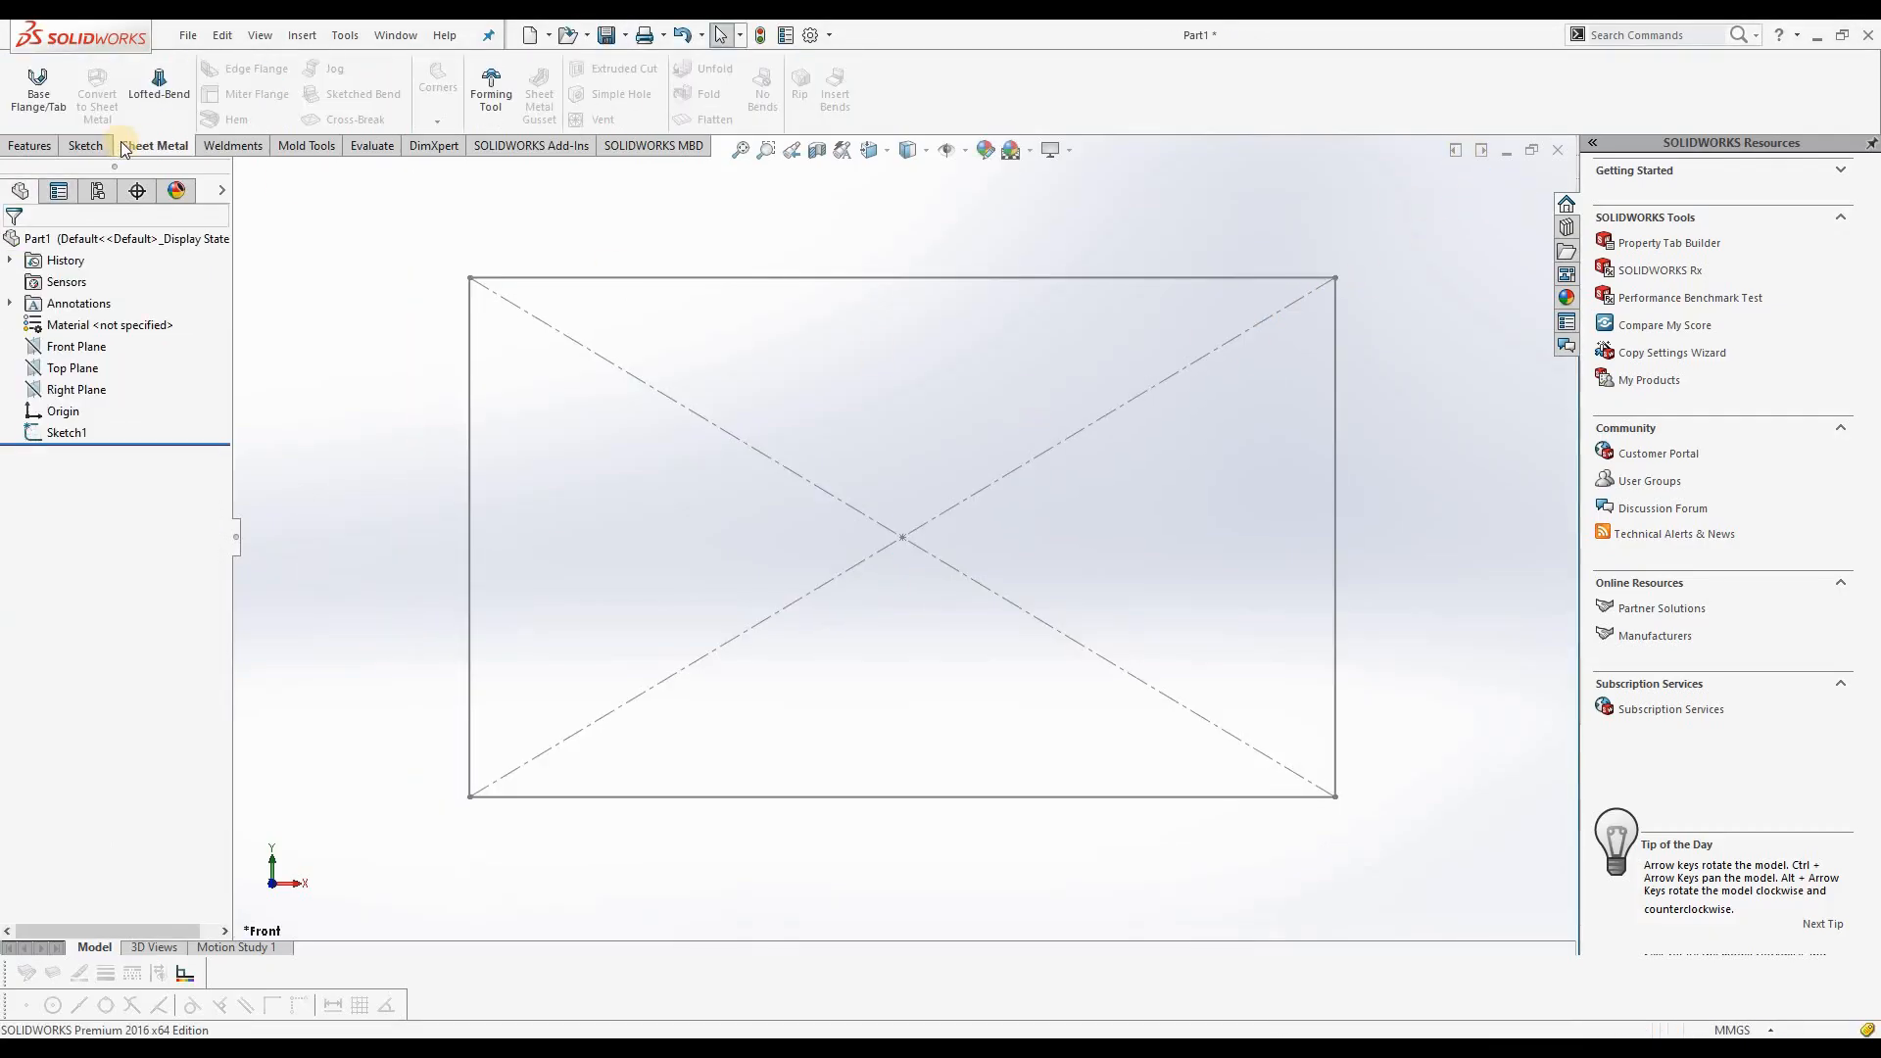
Step: Start a Base Flange from the rectangle sketch, using the aluminum metric sample gauge table
{"action": "left_click", "coordinate": [44, 112]}
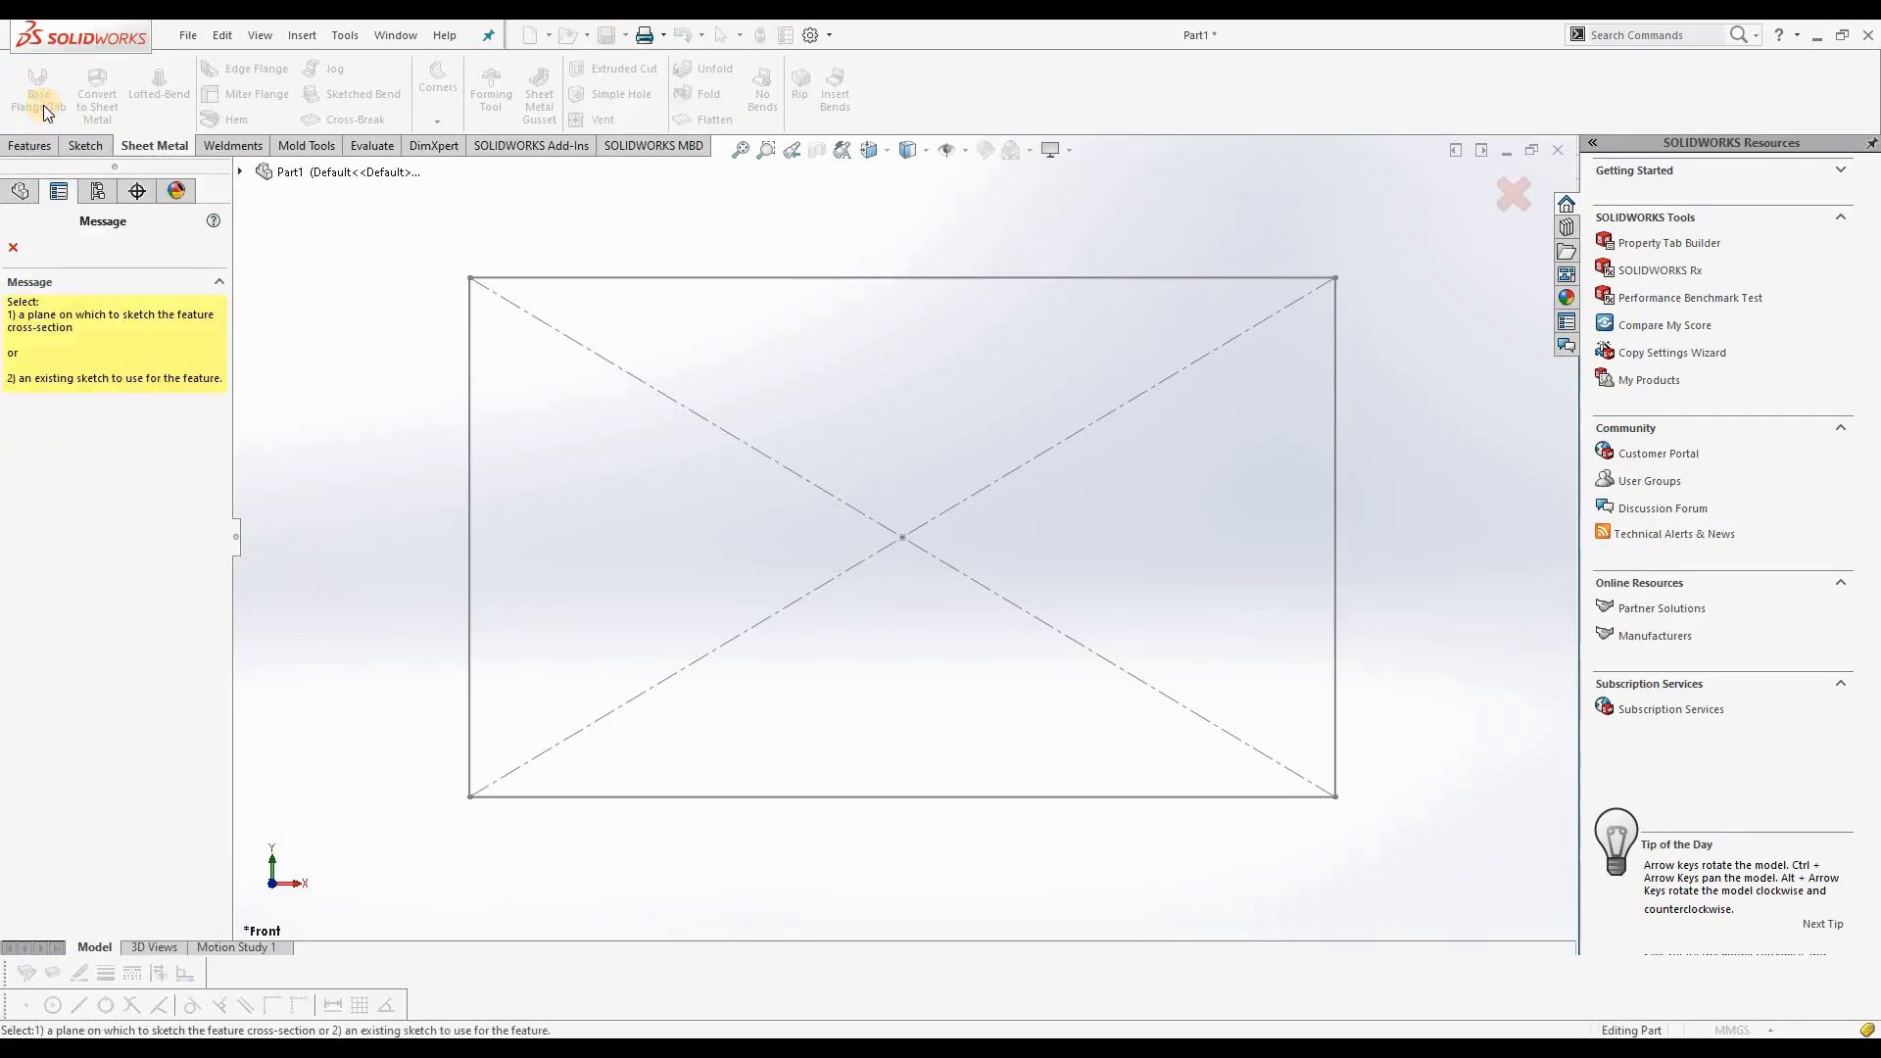
{"action": "left_click", "coordinate": [466, 390]}
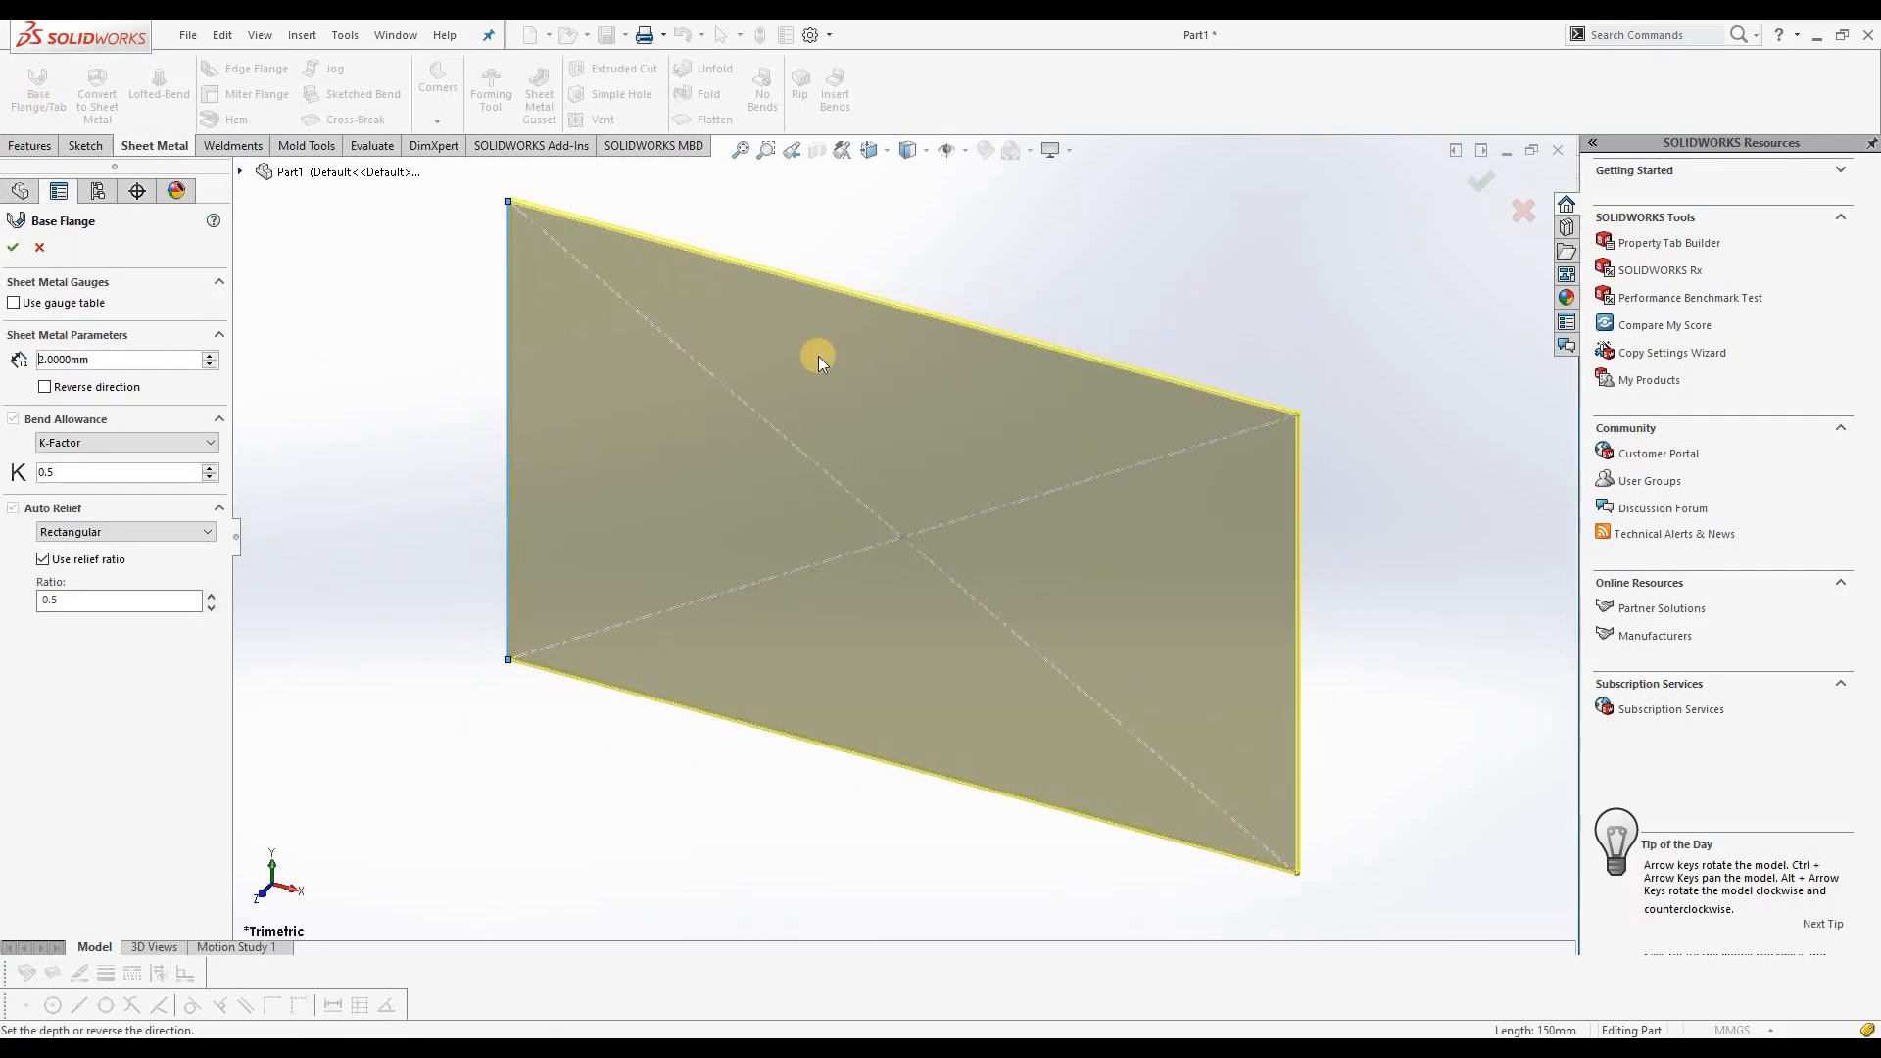
{"action": "left_click", "coordinate": [240, 171]}
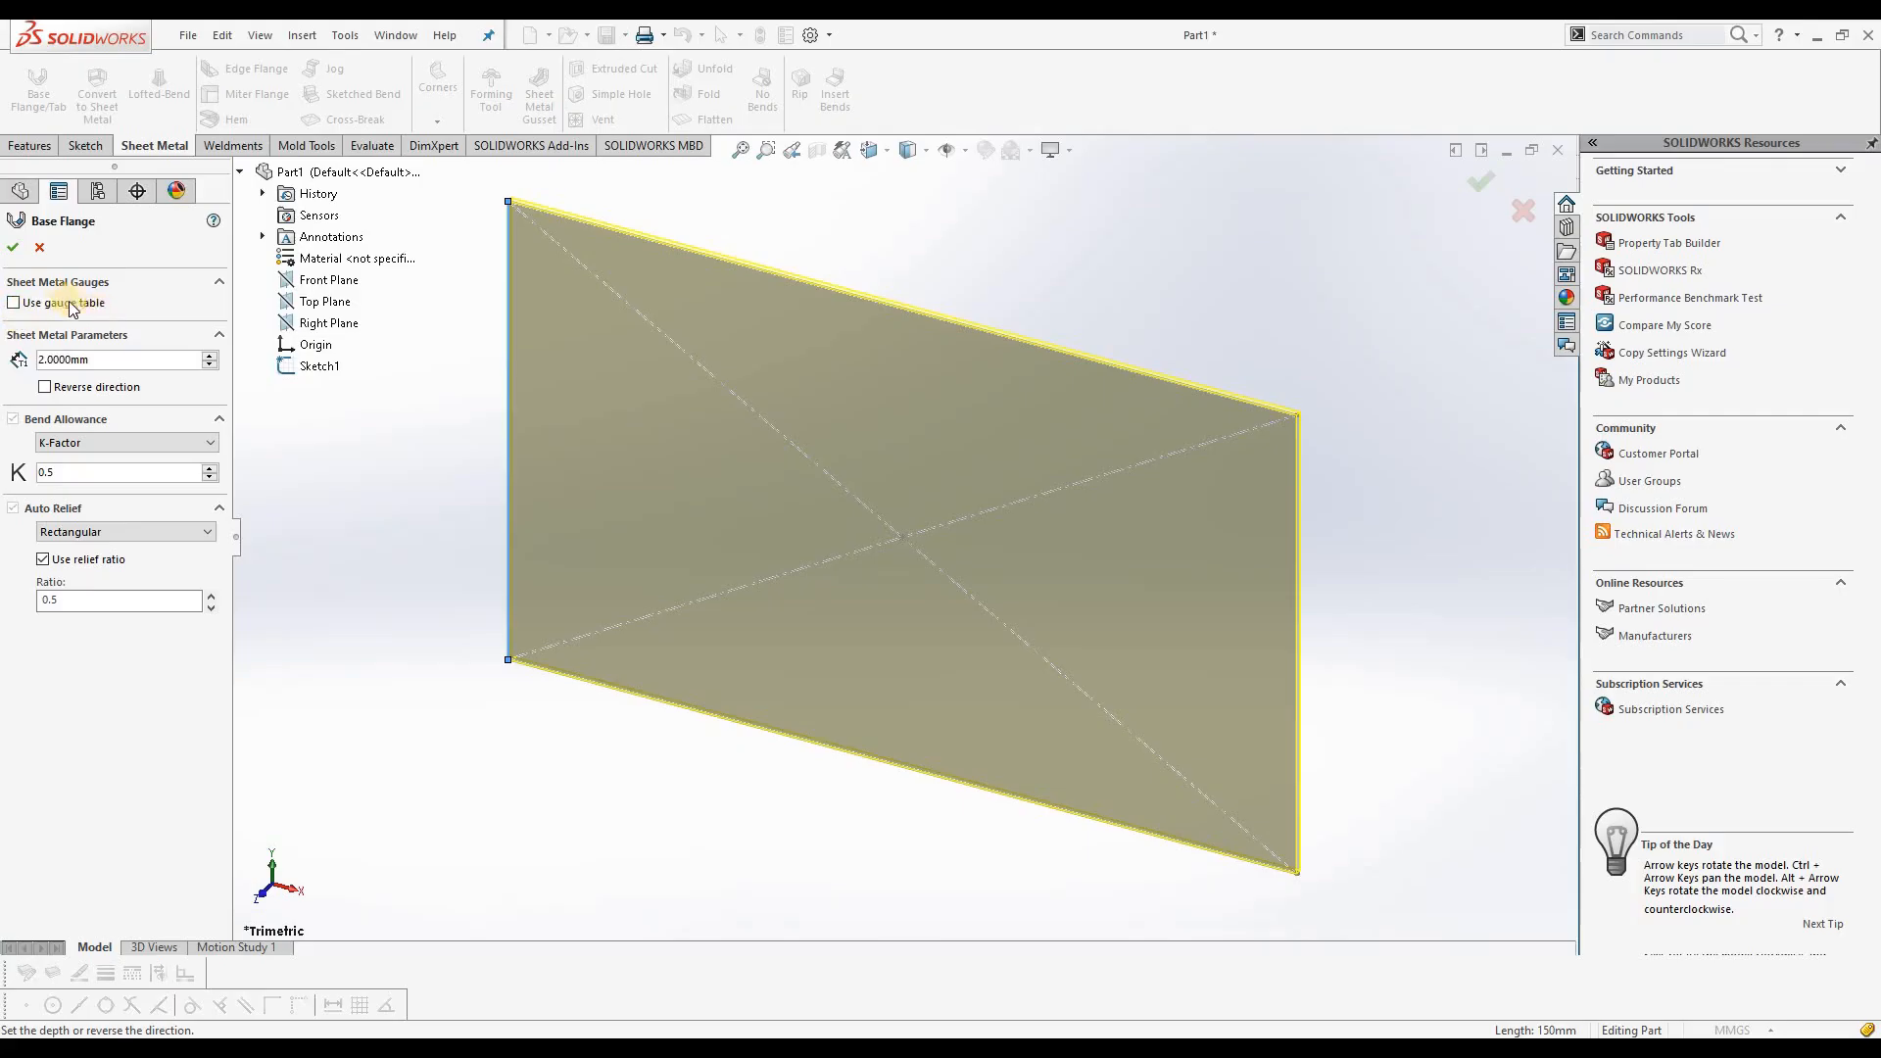
{"action": "left_click", "coordinate": [13, 302]}
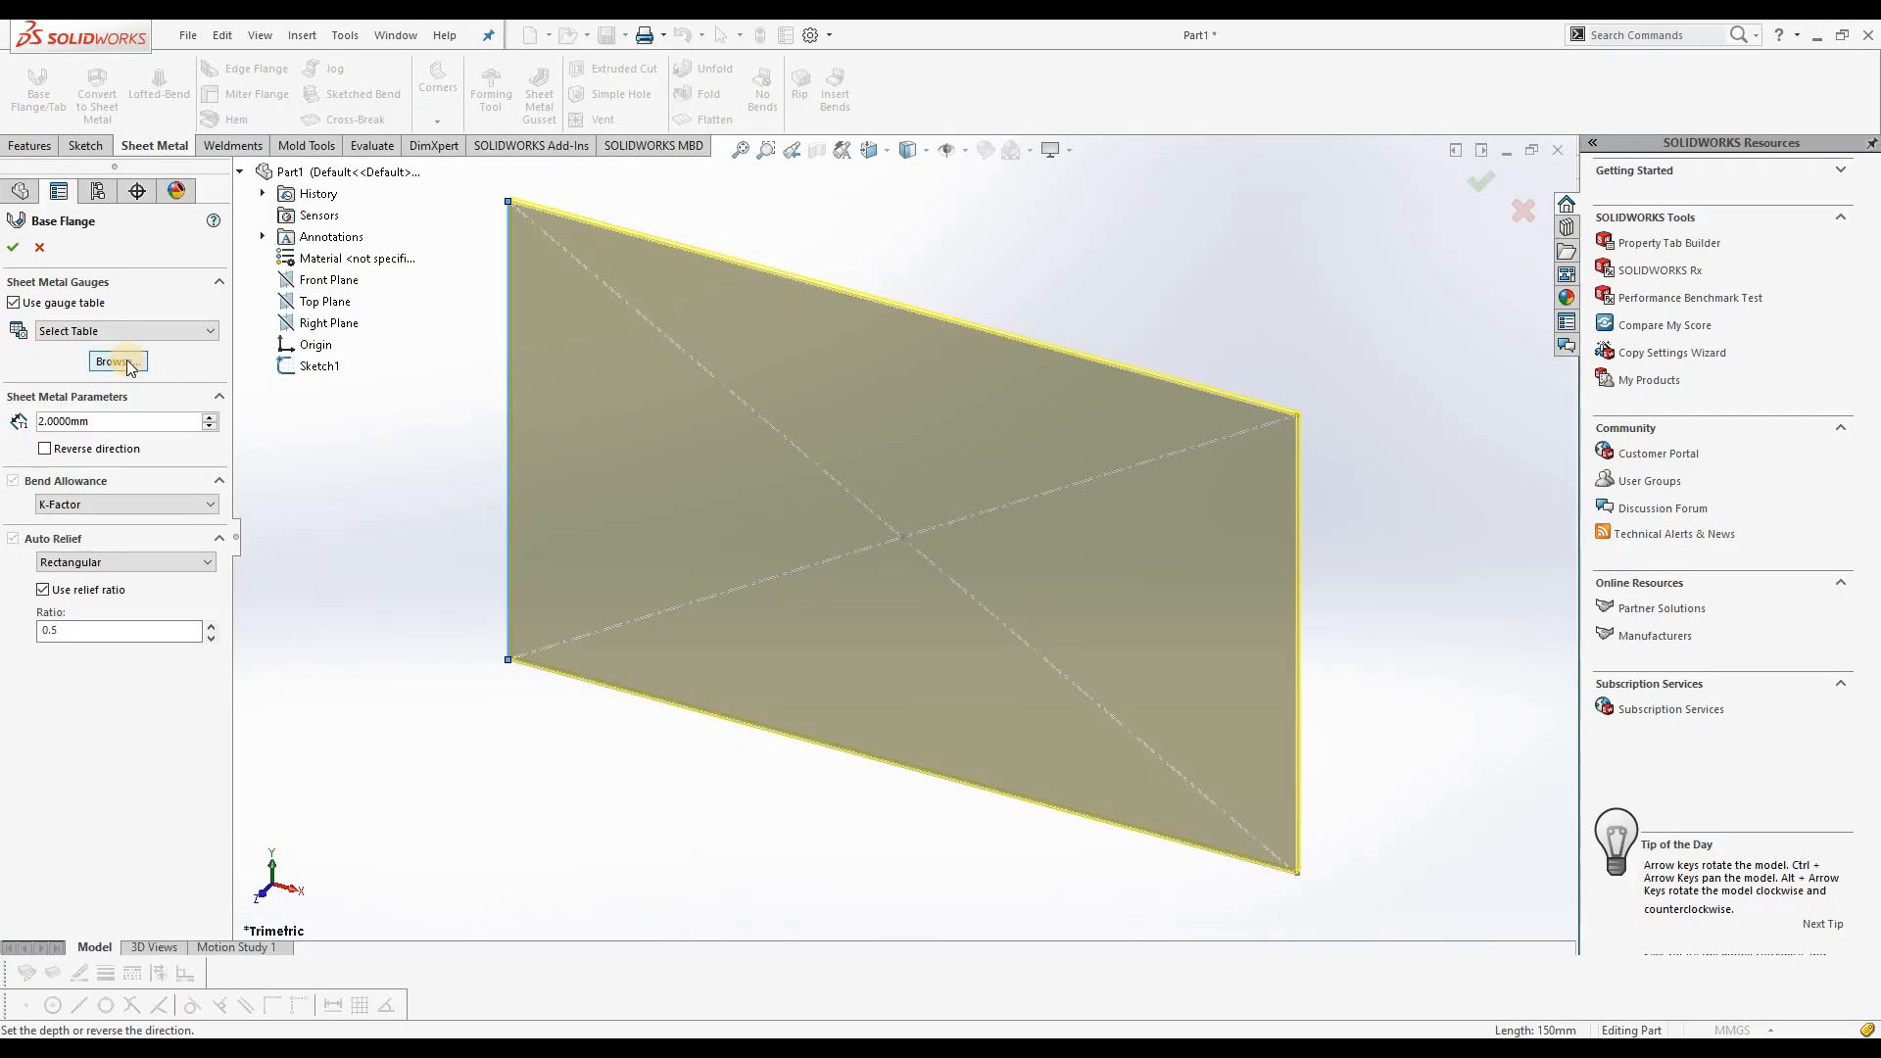
{"action": "left_click", "coordinate": [166, 332]}
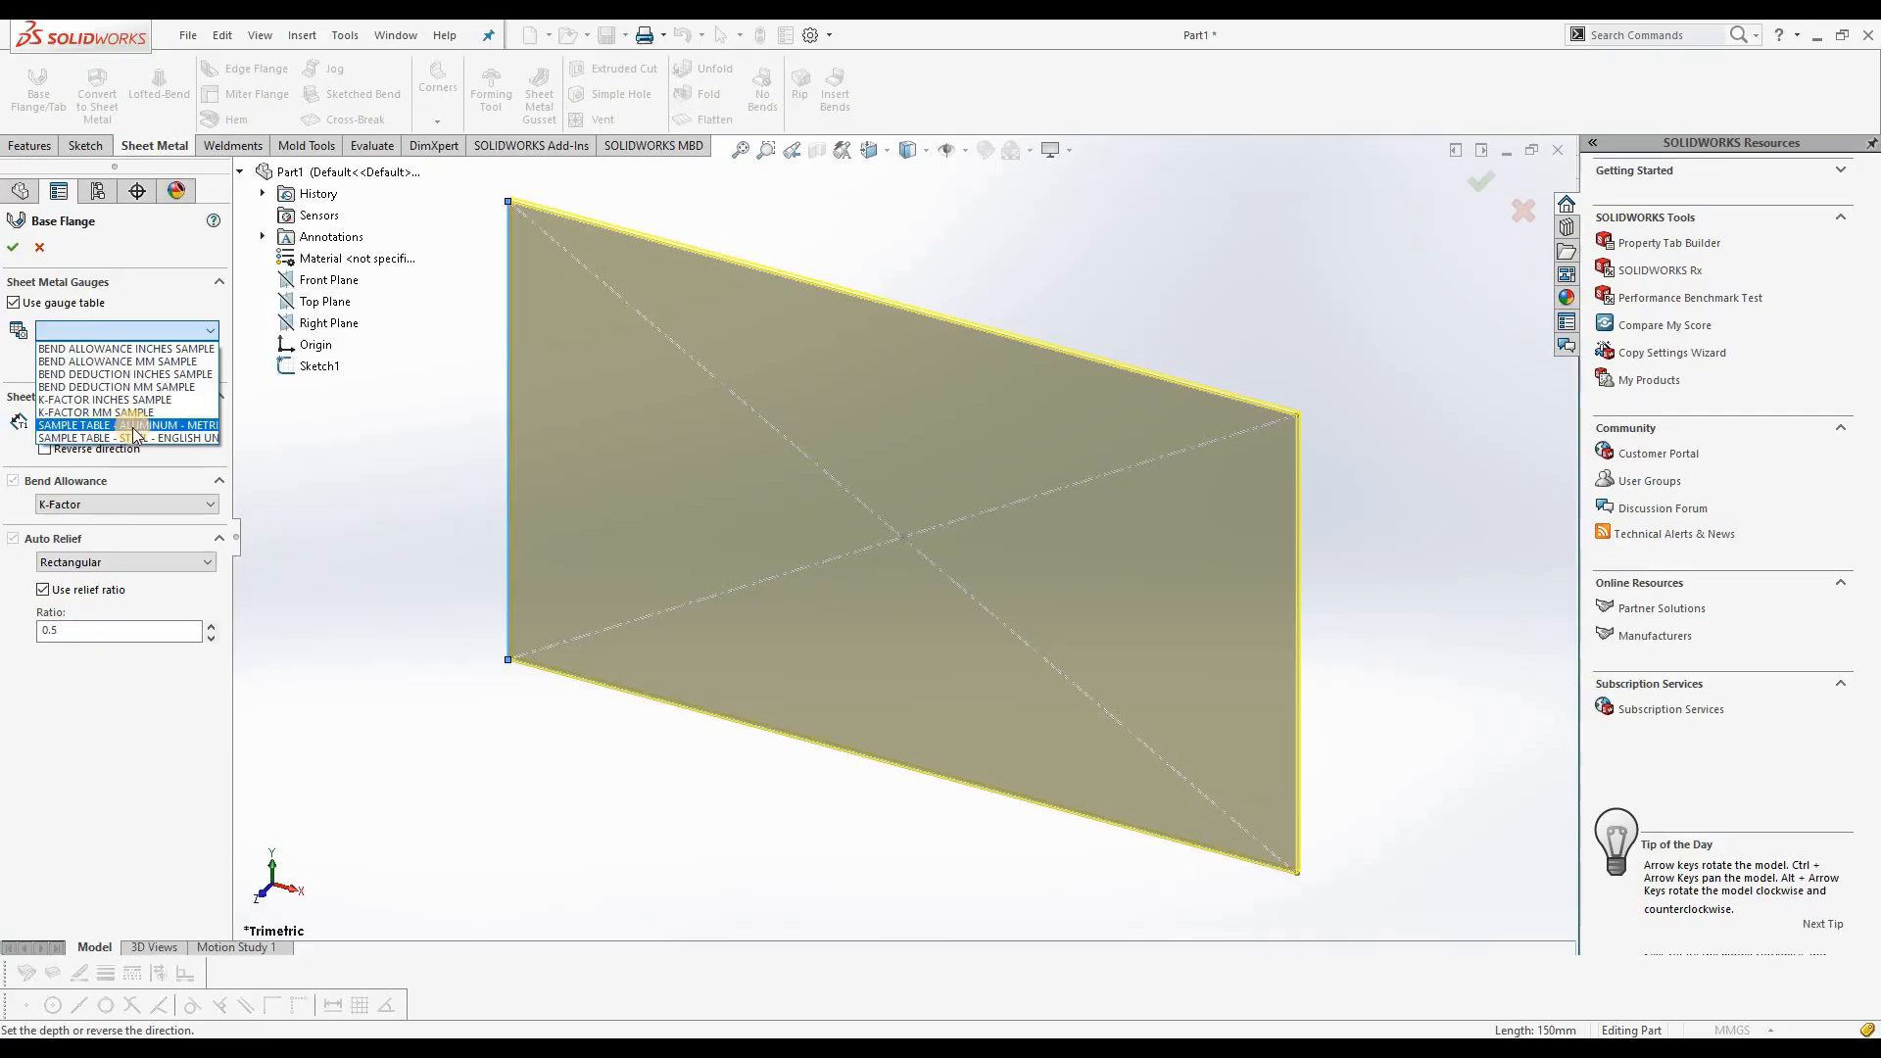
{"action": "left_click", "coordinate": [134, 426]}
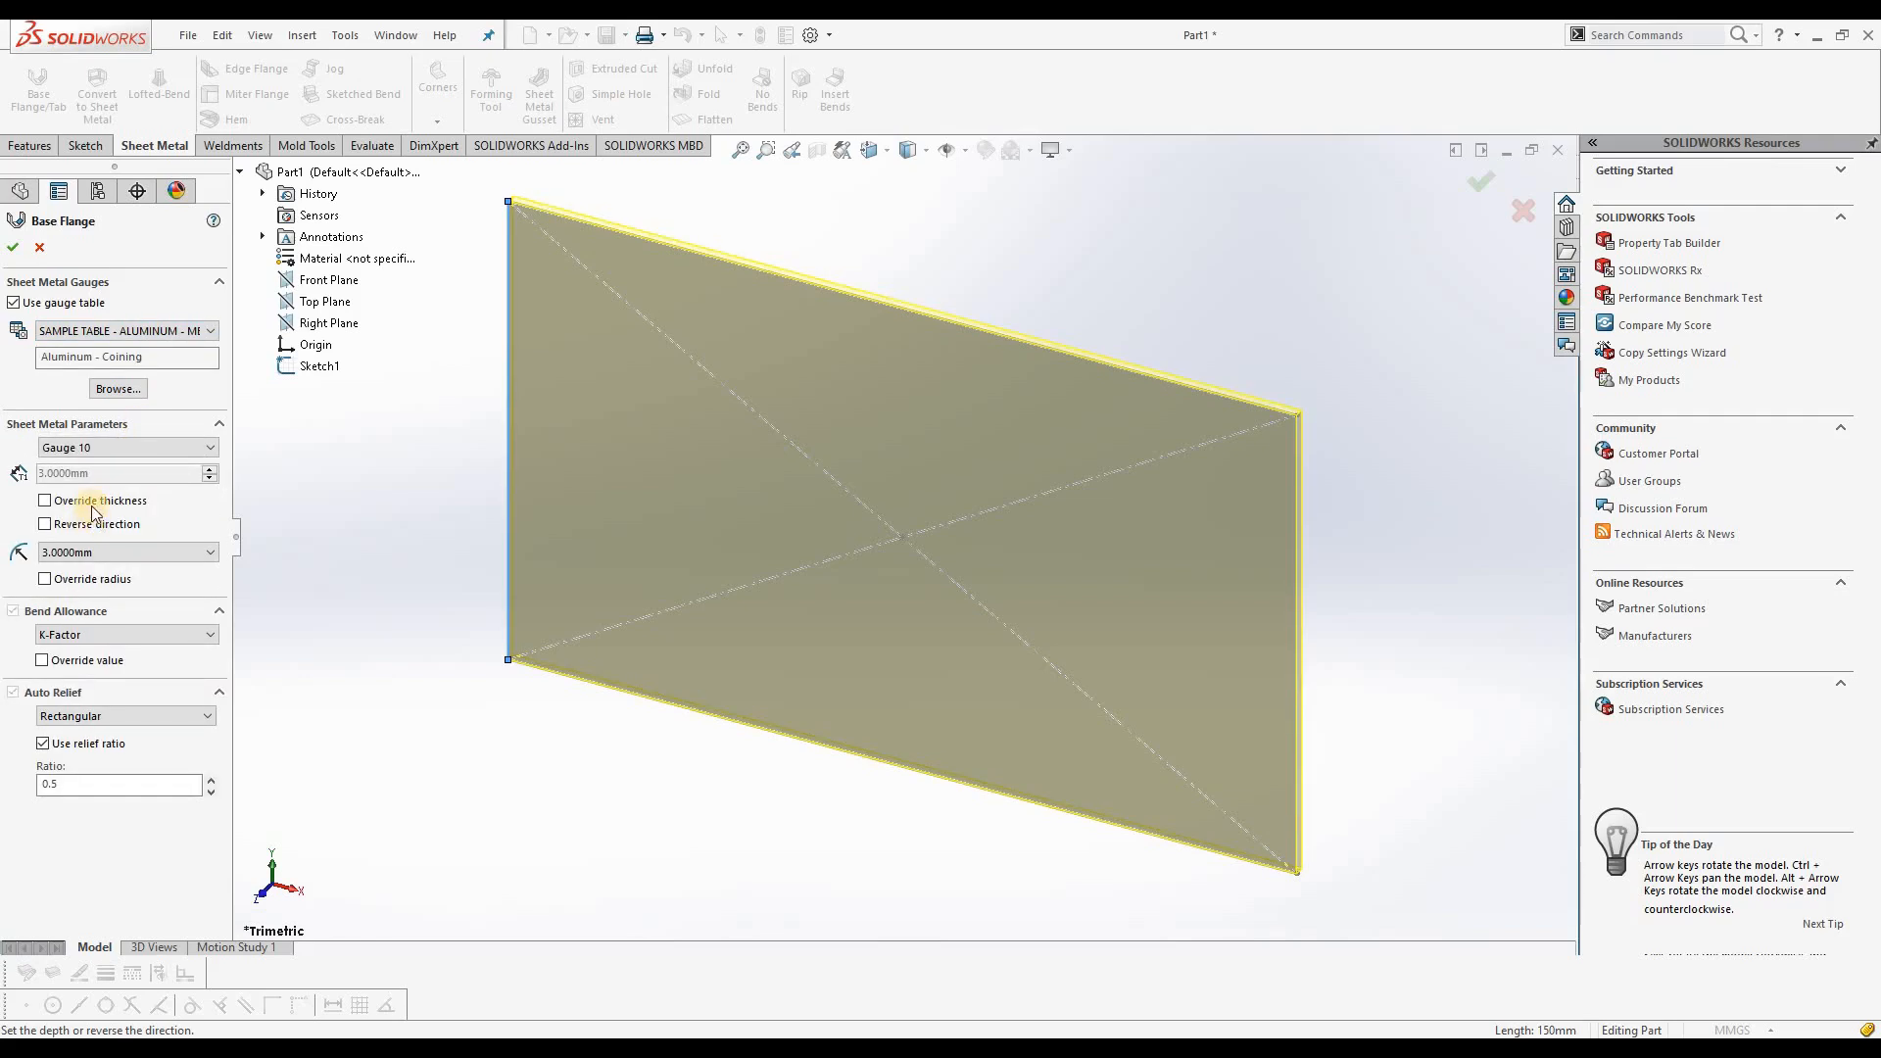
Step: Set the base flange's sheet metal thickness to Gauge 18
{"action": "left_click", "coordinate": [139, 451]}
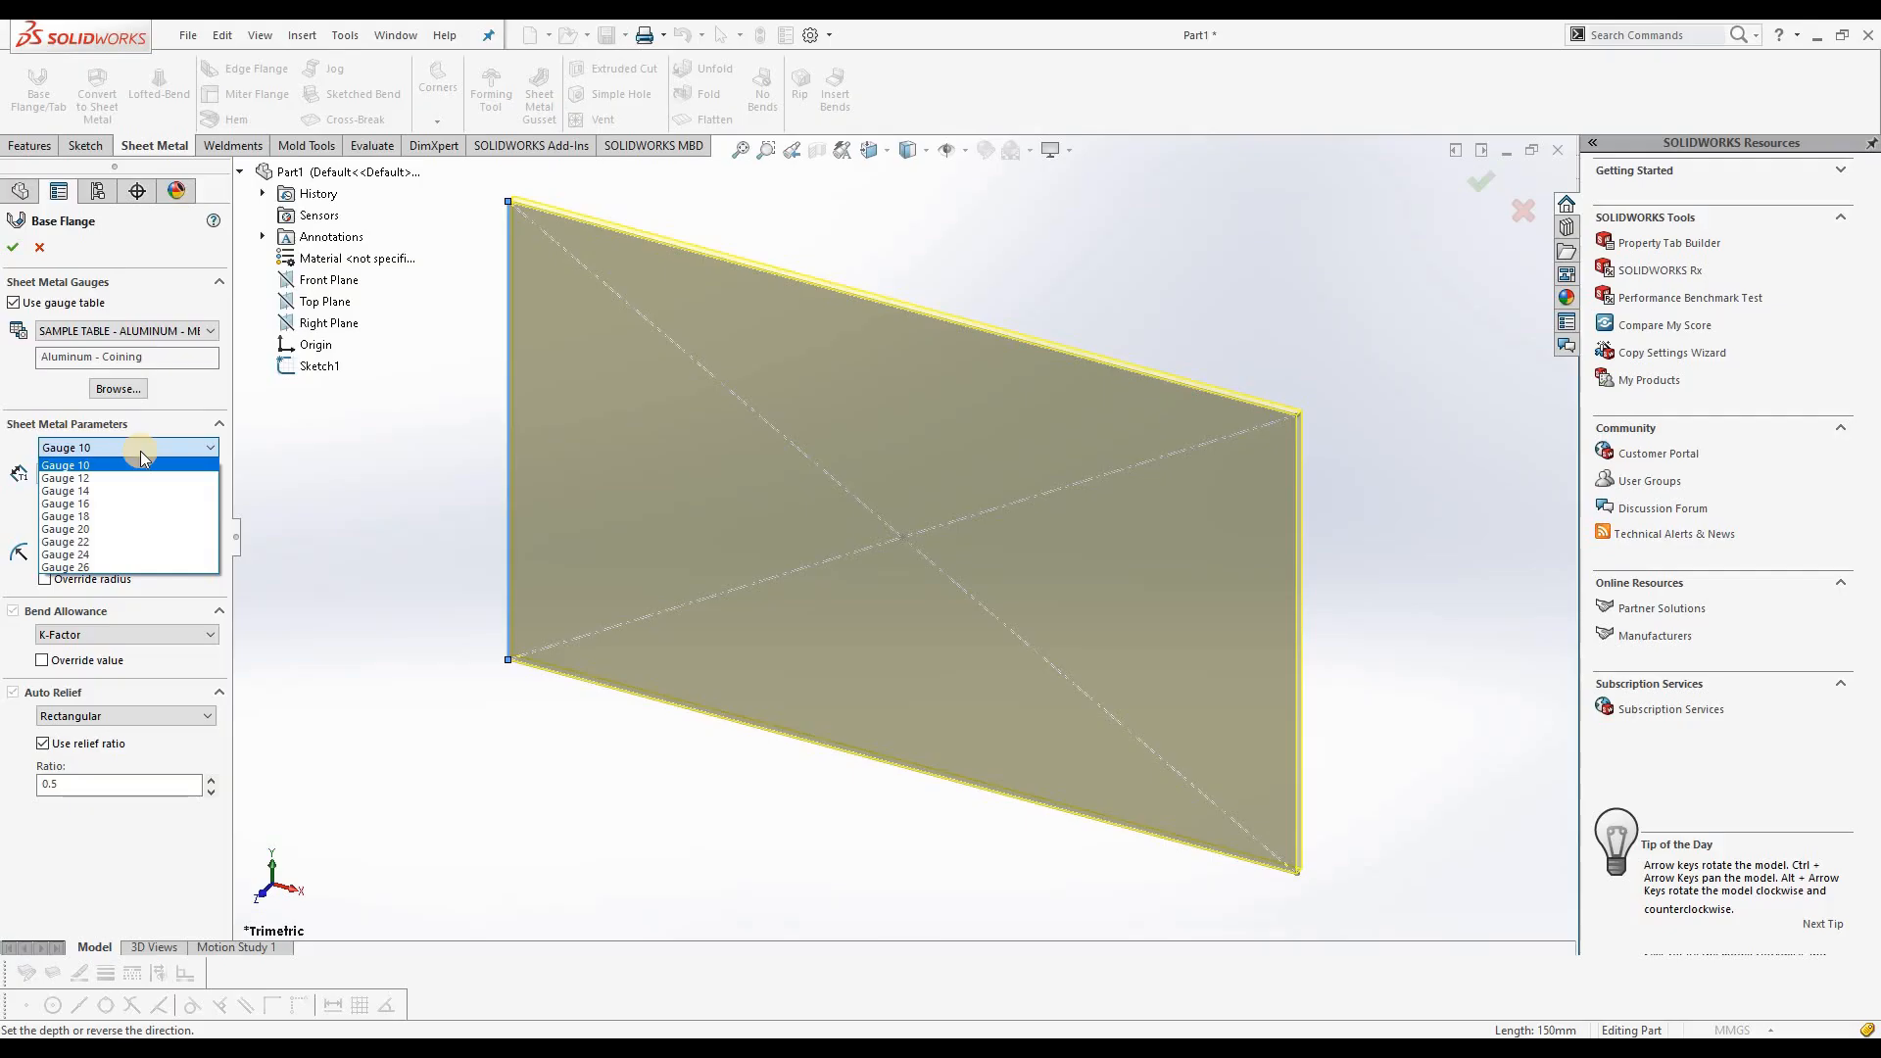
{"action": "left_click", "coordinate": [110, 518]}
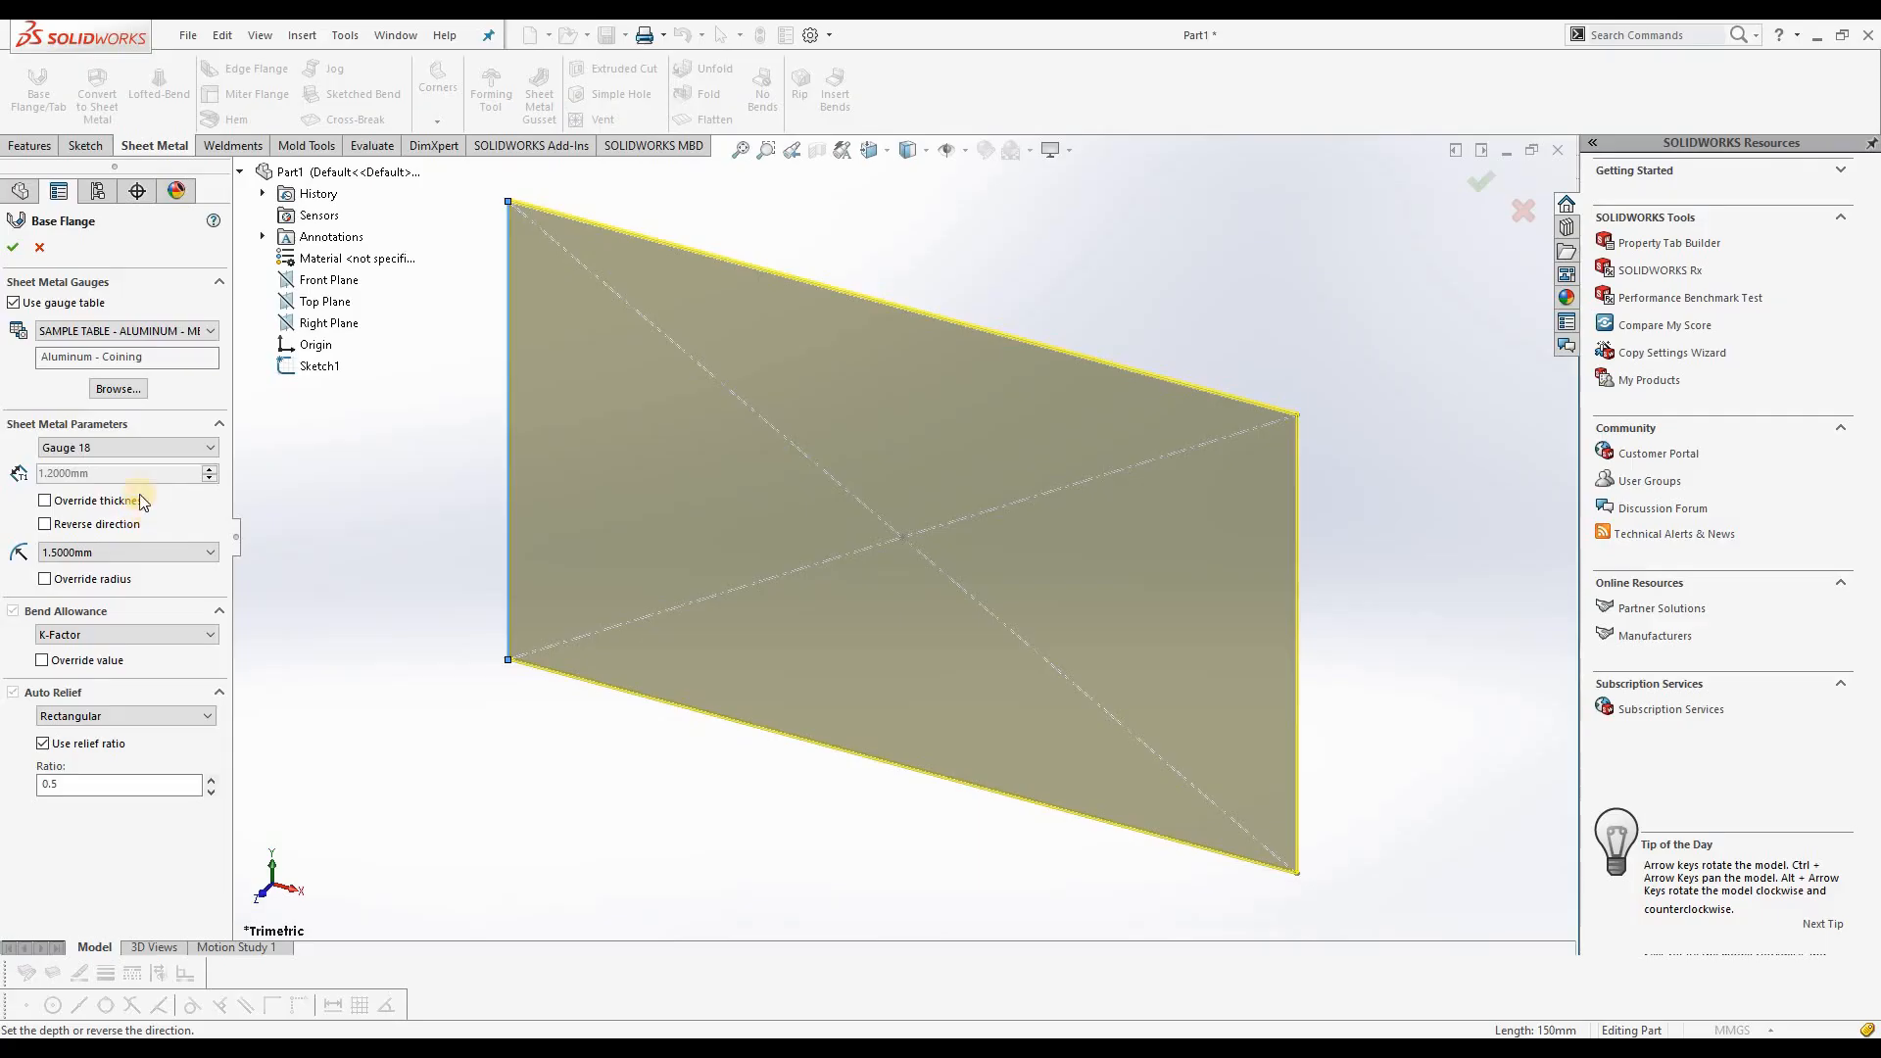
{"action": "left_click", "coordinate": [105, 453]}
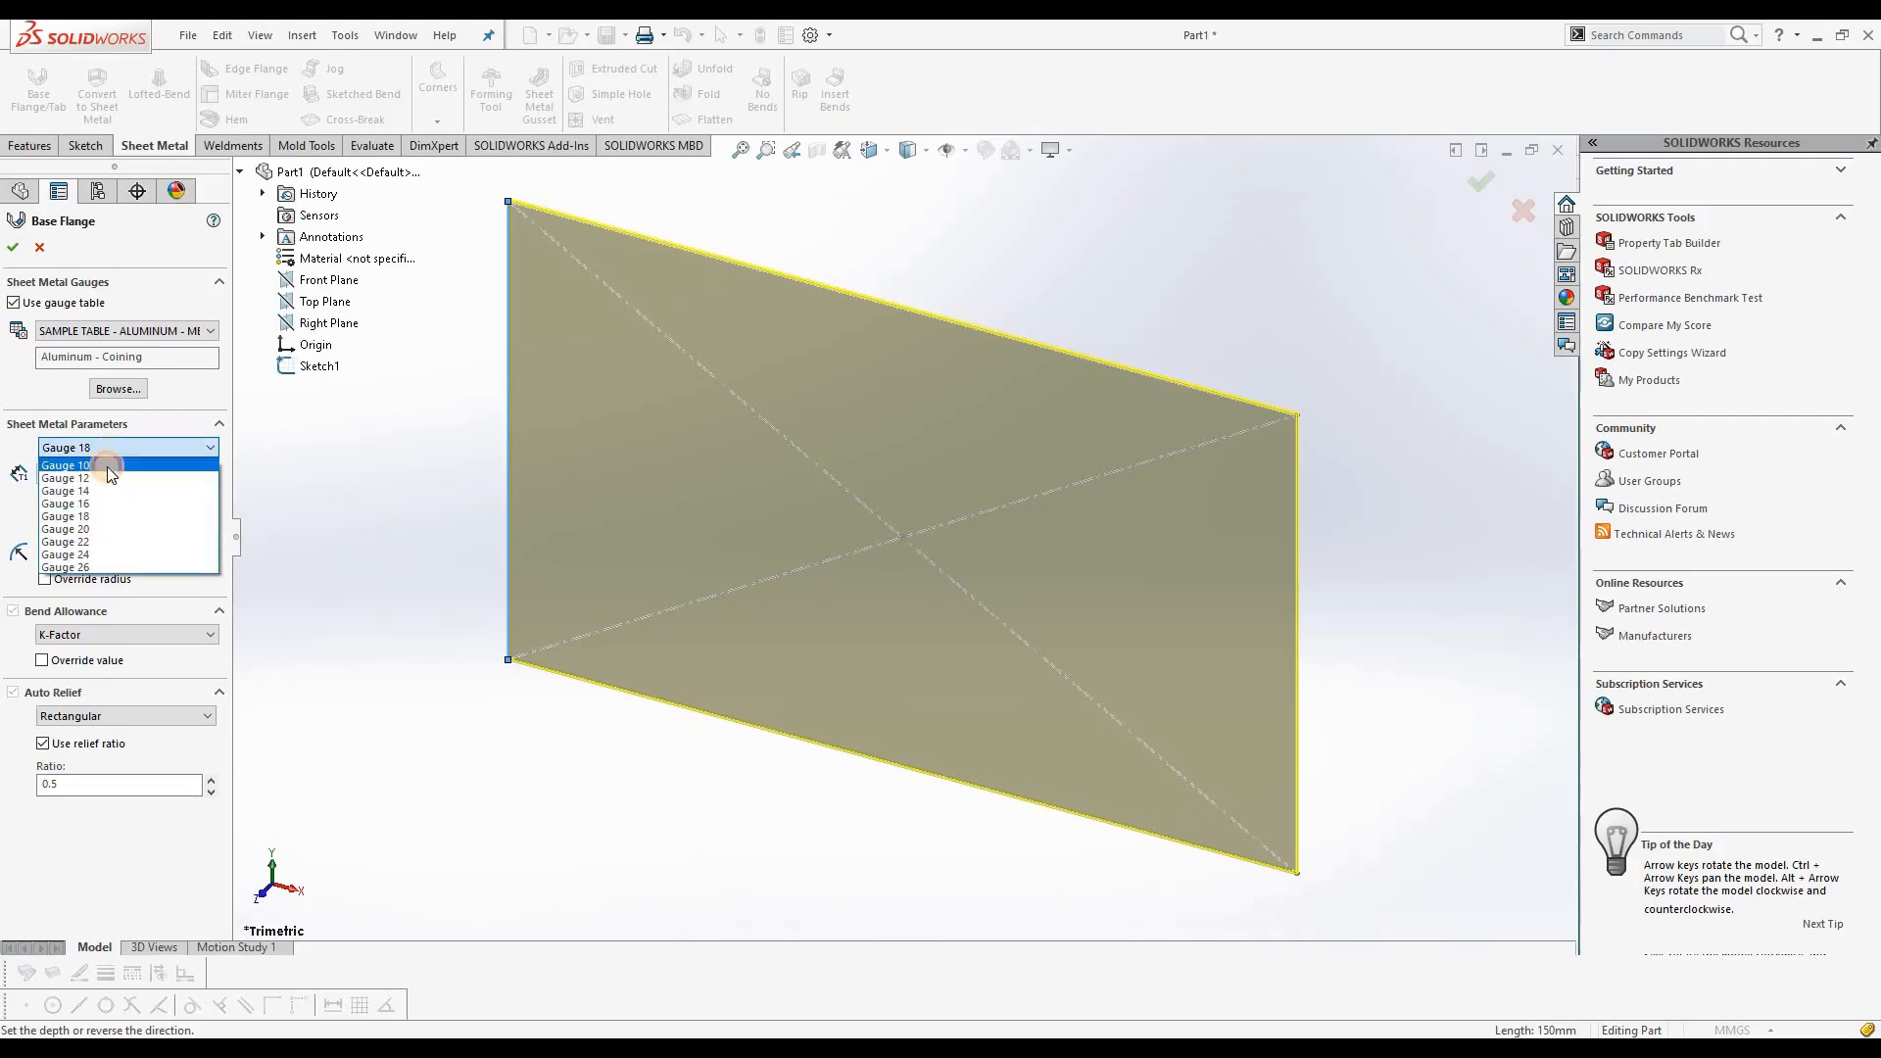
{"action": "left_click", "coordinate": [110, 468]}
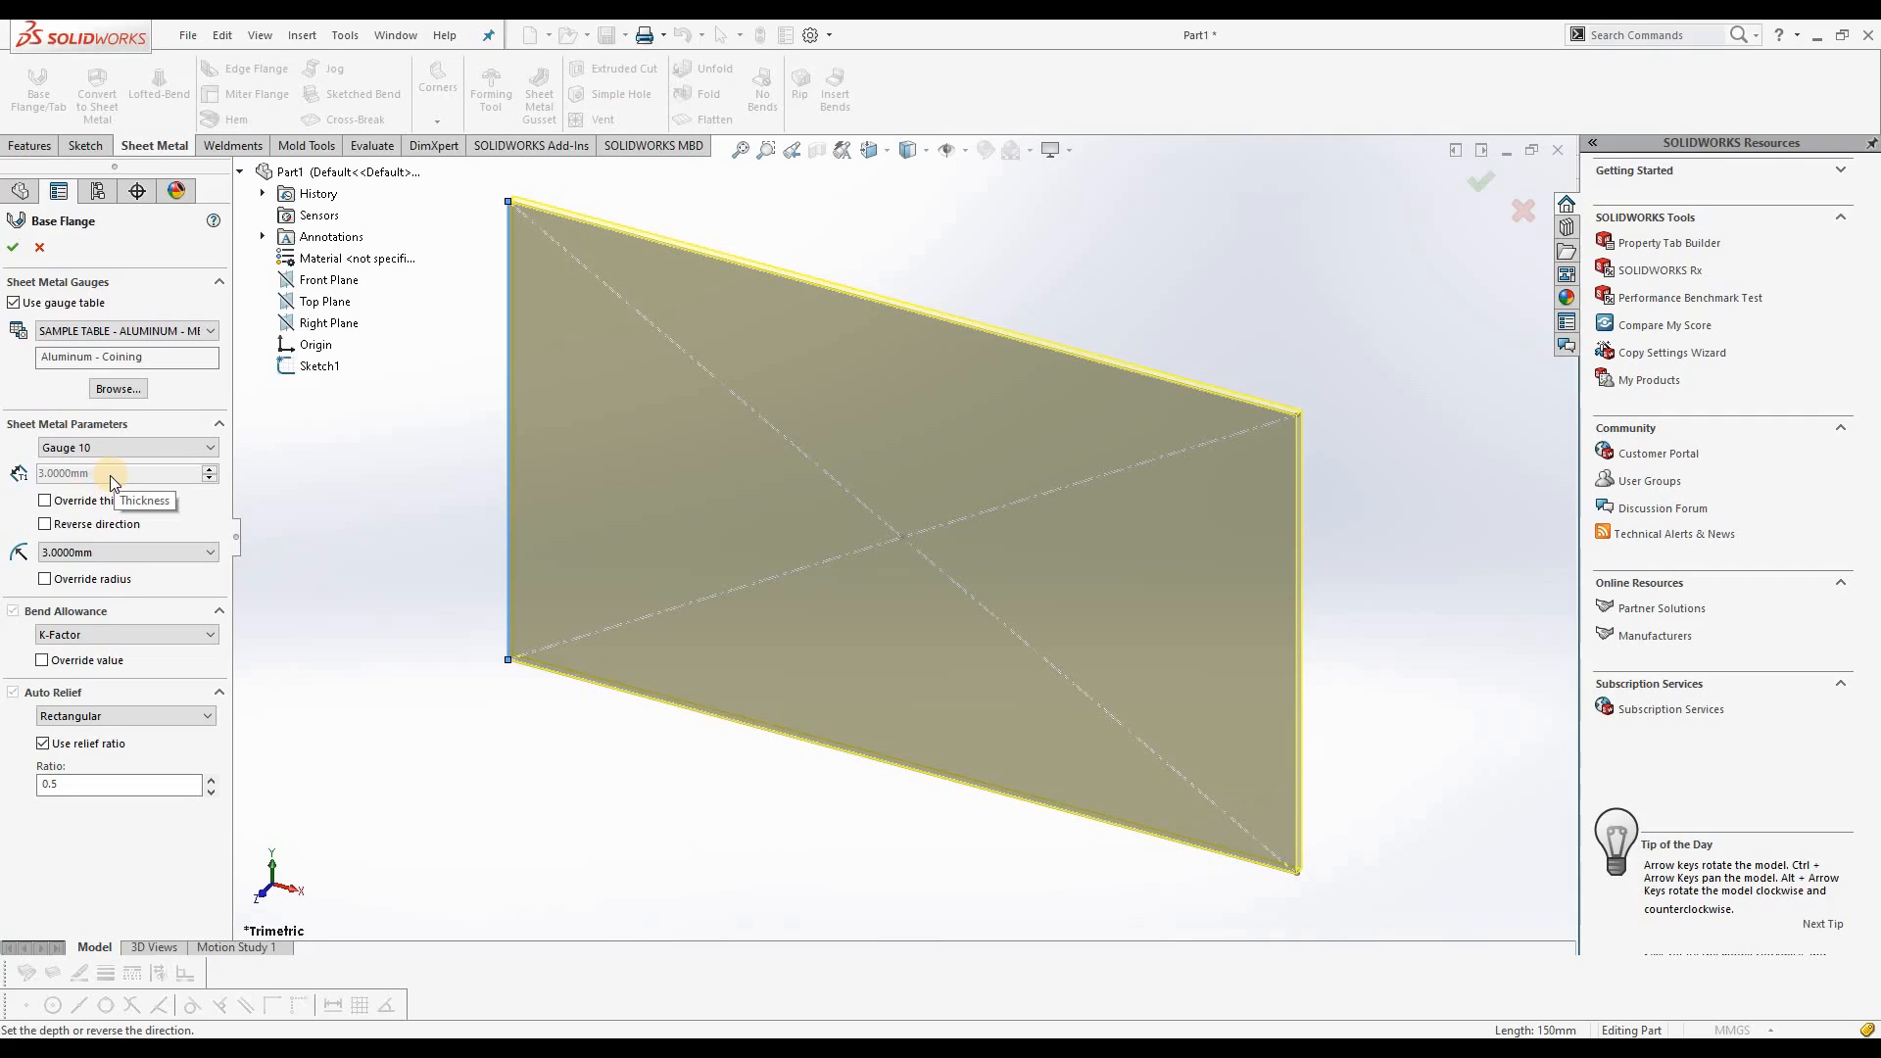
{"action": "left_click", "coordinate": [123, 448]}
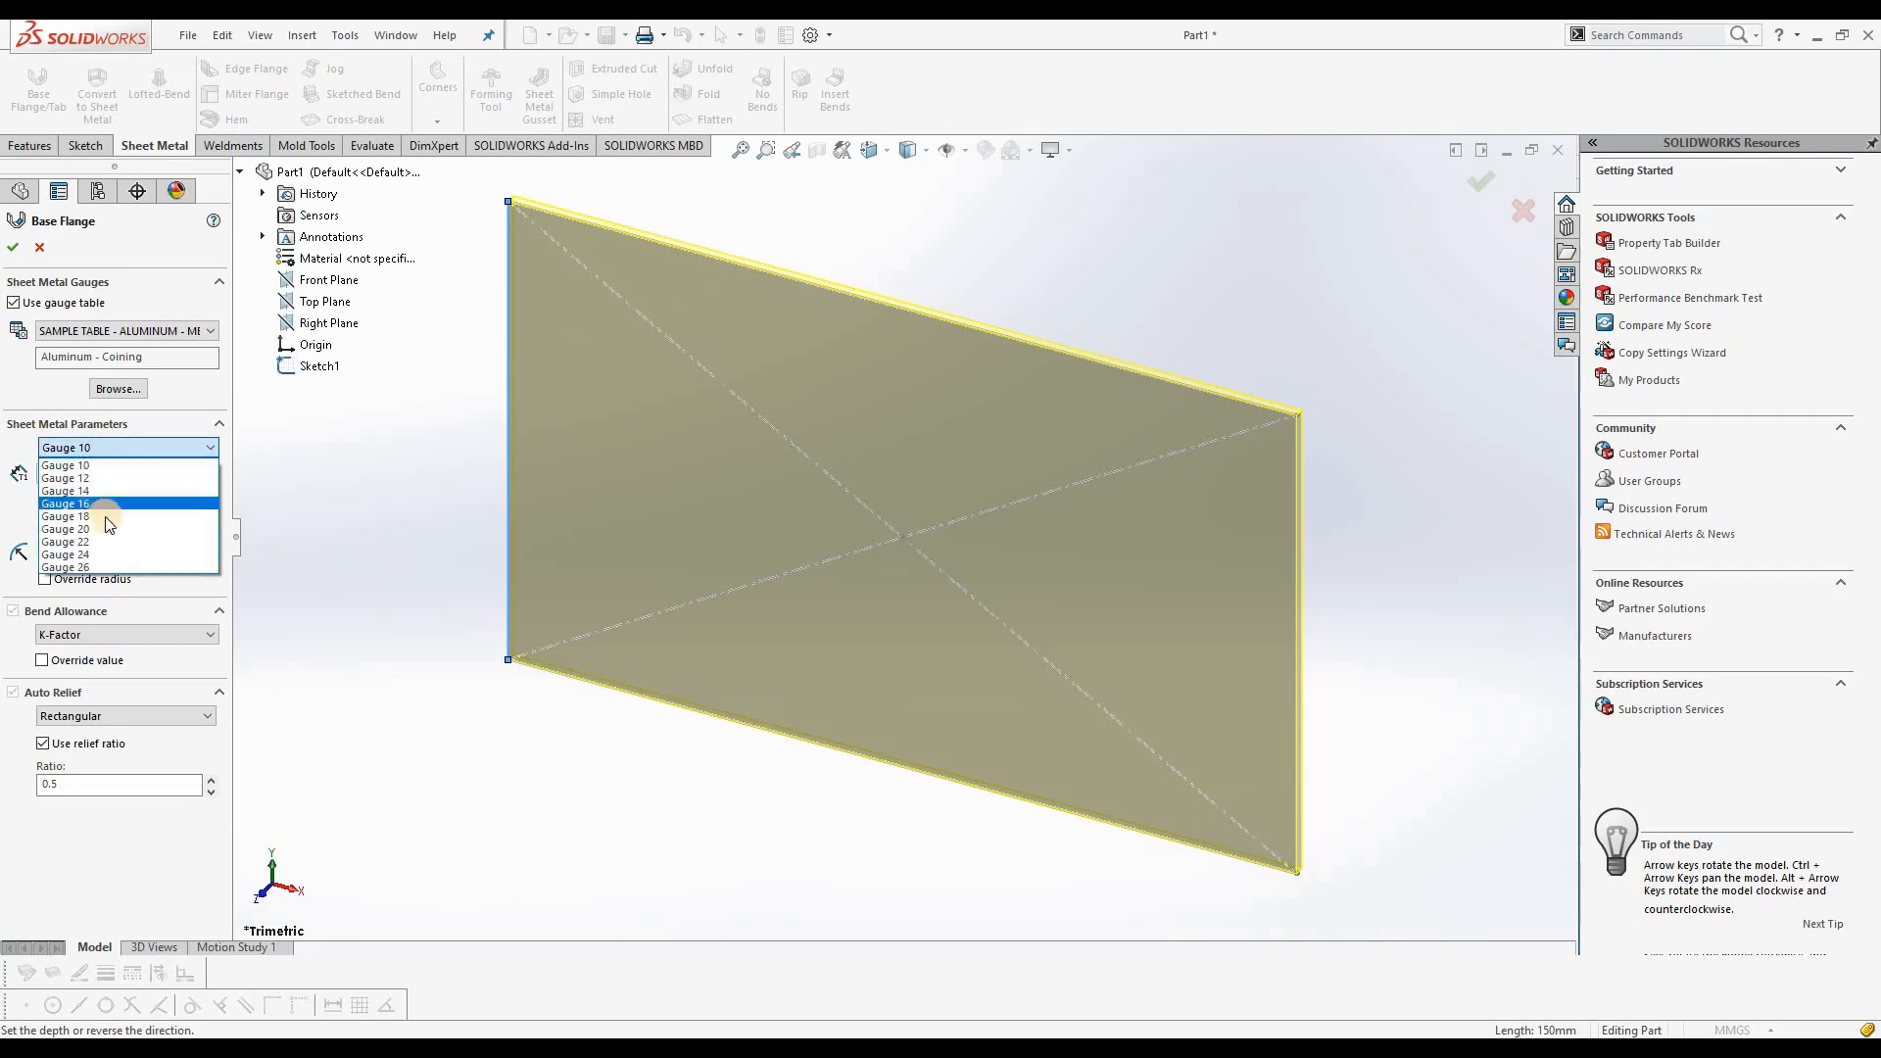
{"action": "left_click", "coordinate": [104, 515]}
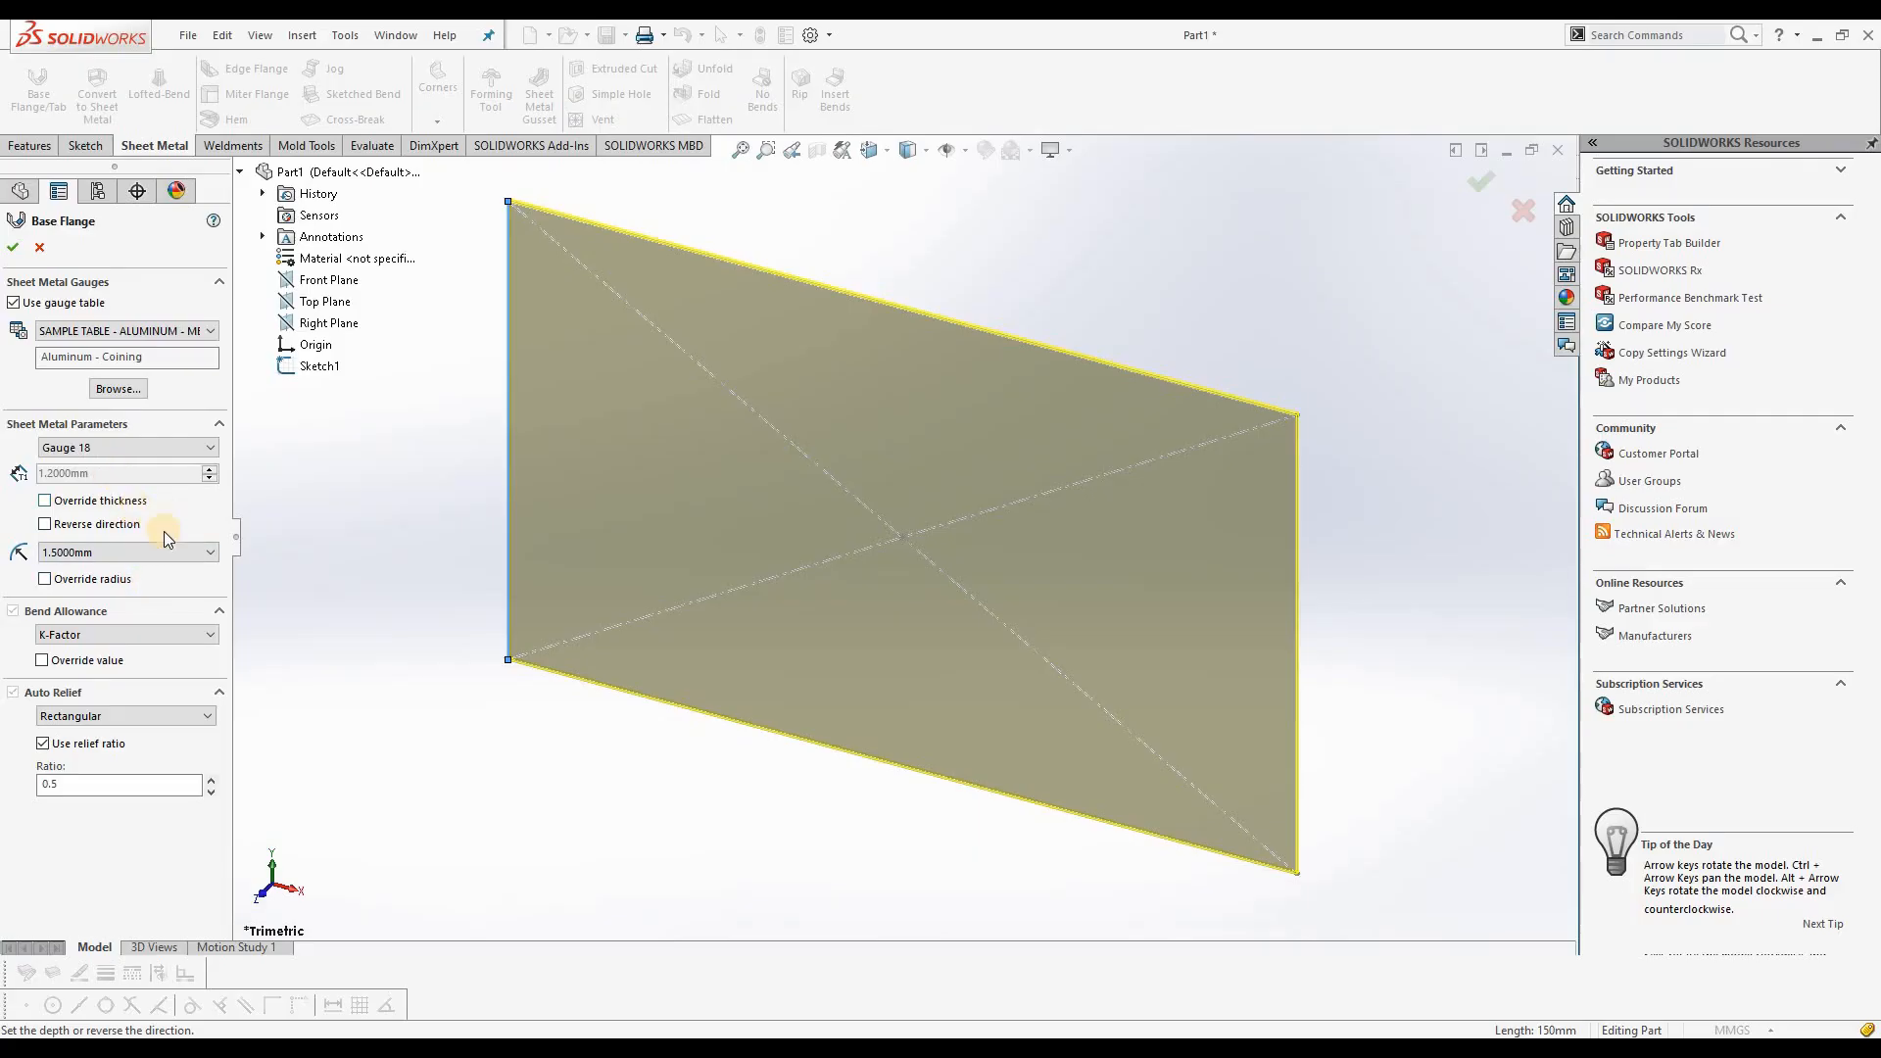
Step: Try reversing the base flange's thickness direction and restore the original direction
{"action": "middle_click_drag", "start_coordinate": [738, 457], "coordinate": [716, 506]}
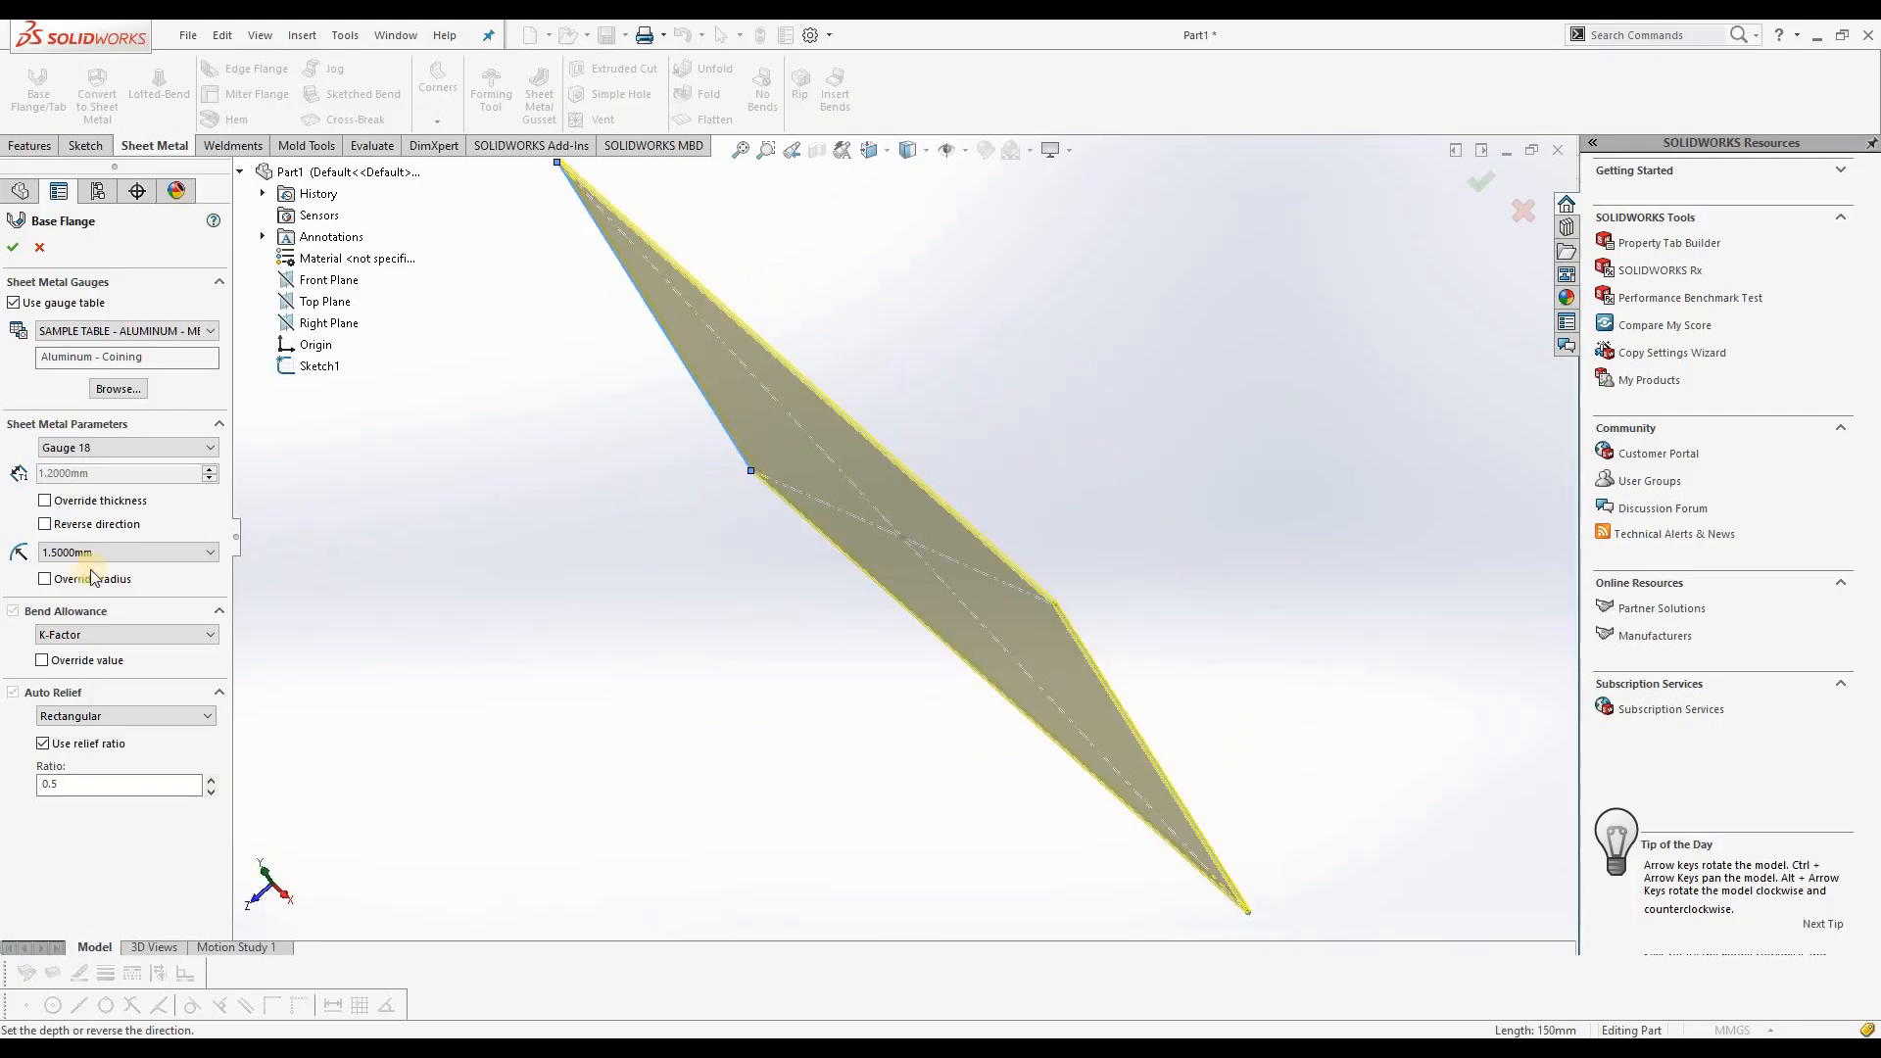
{"action": "left_click", "coordinate": [45, 524]}
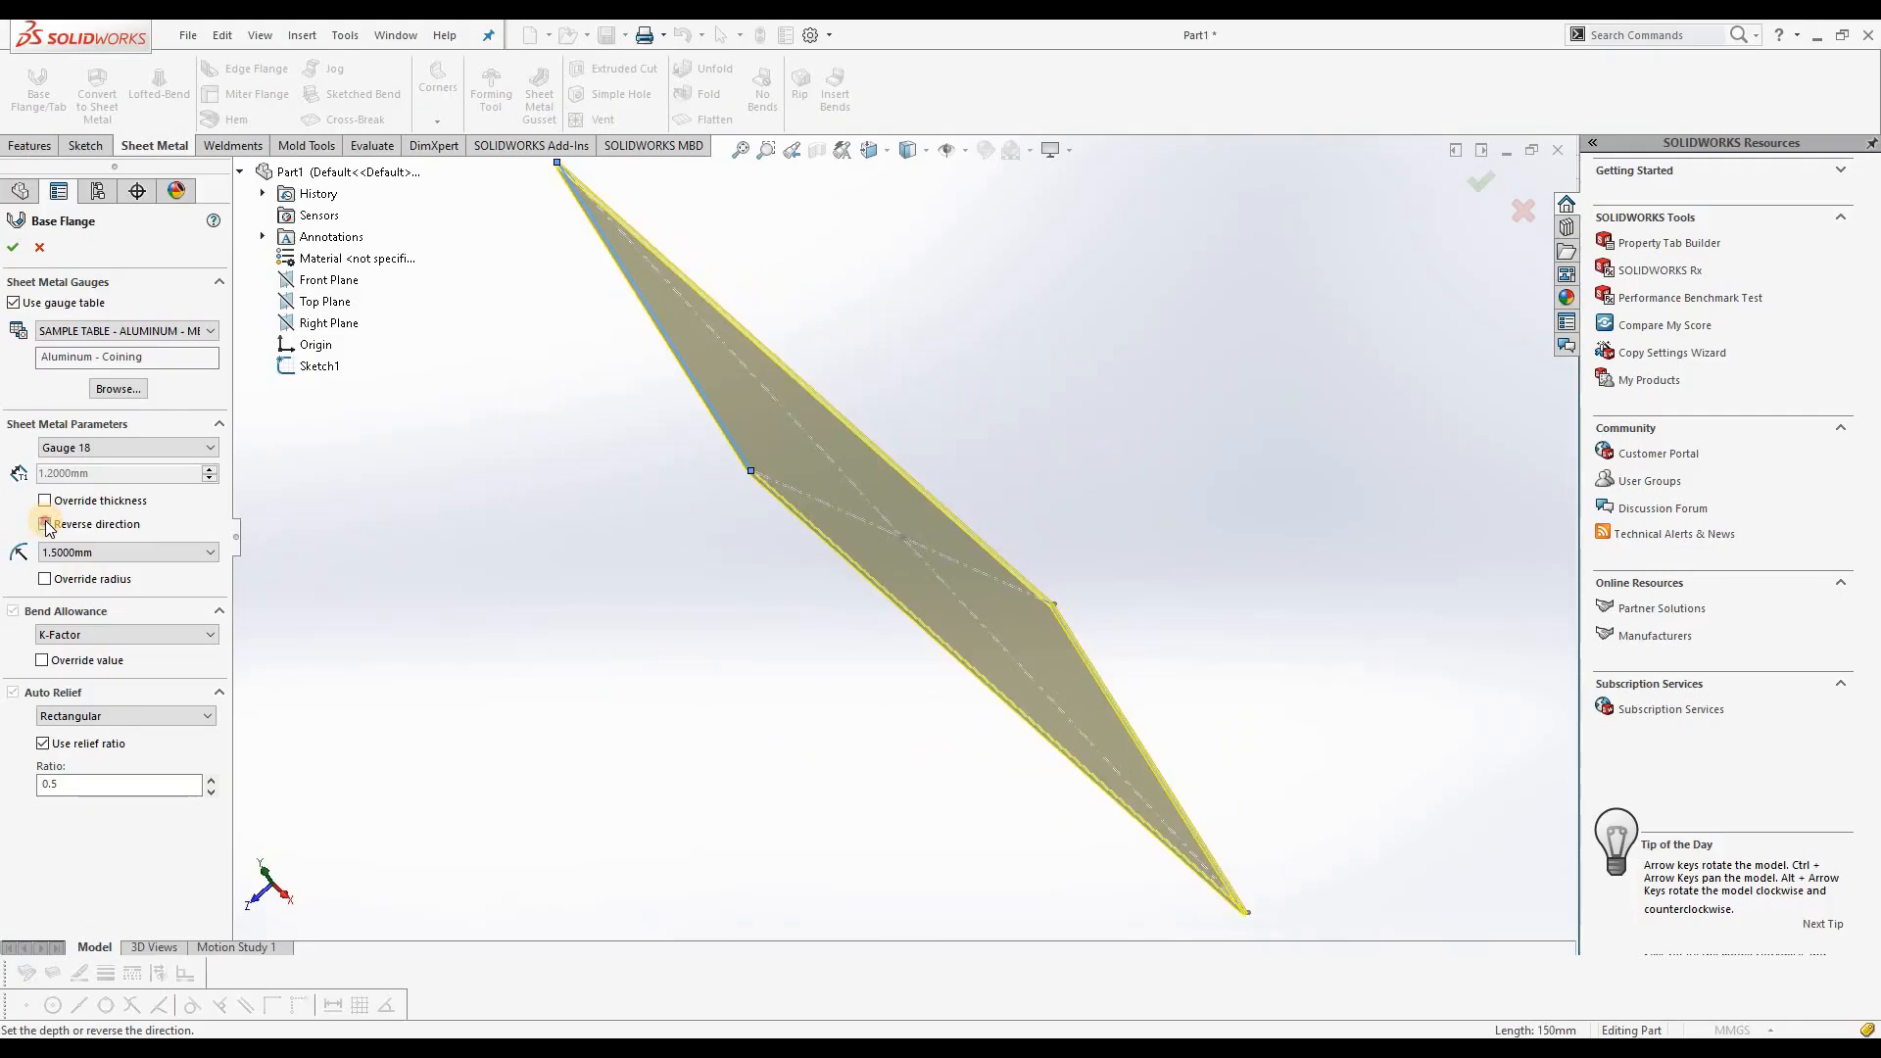
{"action": "left_click", "coordinate": [45, 524]}
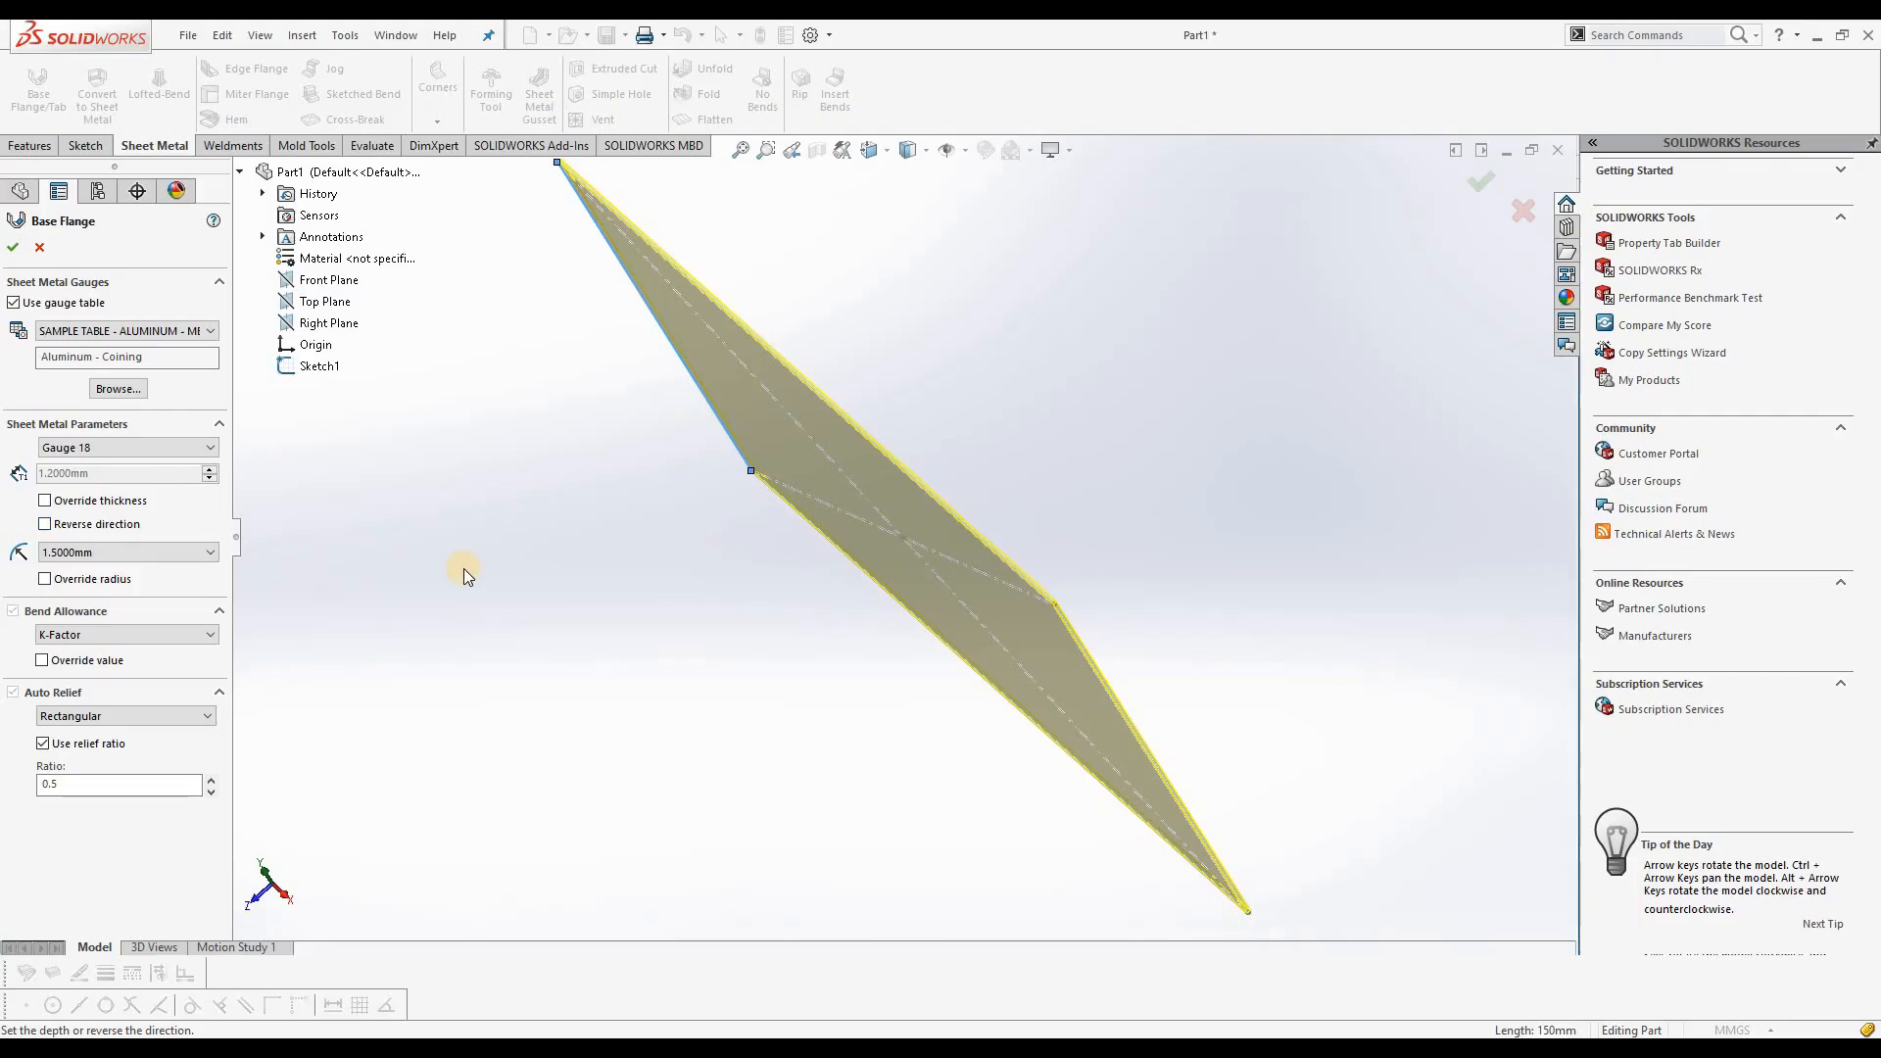
Step: Keep the 1.5 mm bend radius, choose K-Factor as bend allowance, and create the base flange
{"action": "left_click", "coordinate": [143, 560]}
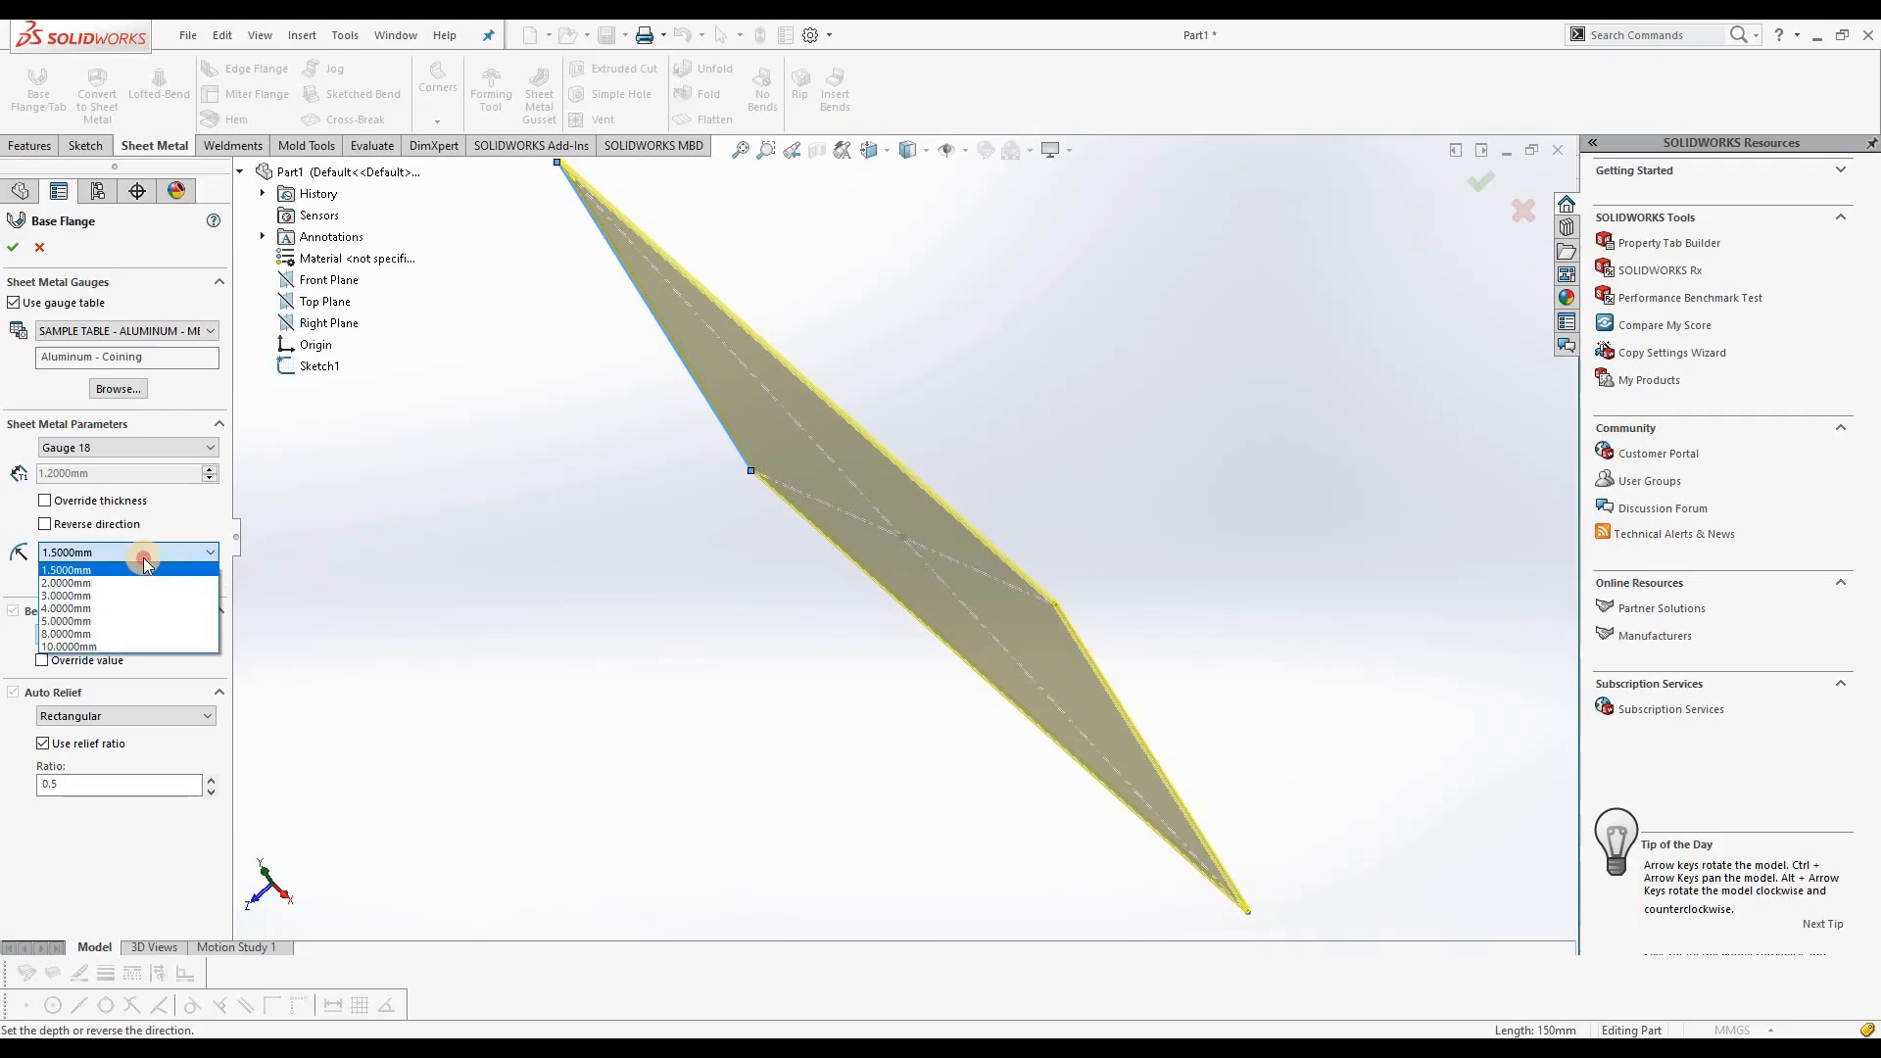
{"action": "left_click", "coordinate": [143, 557]}
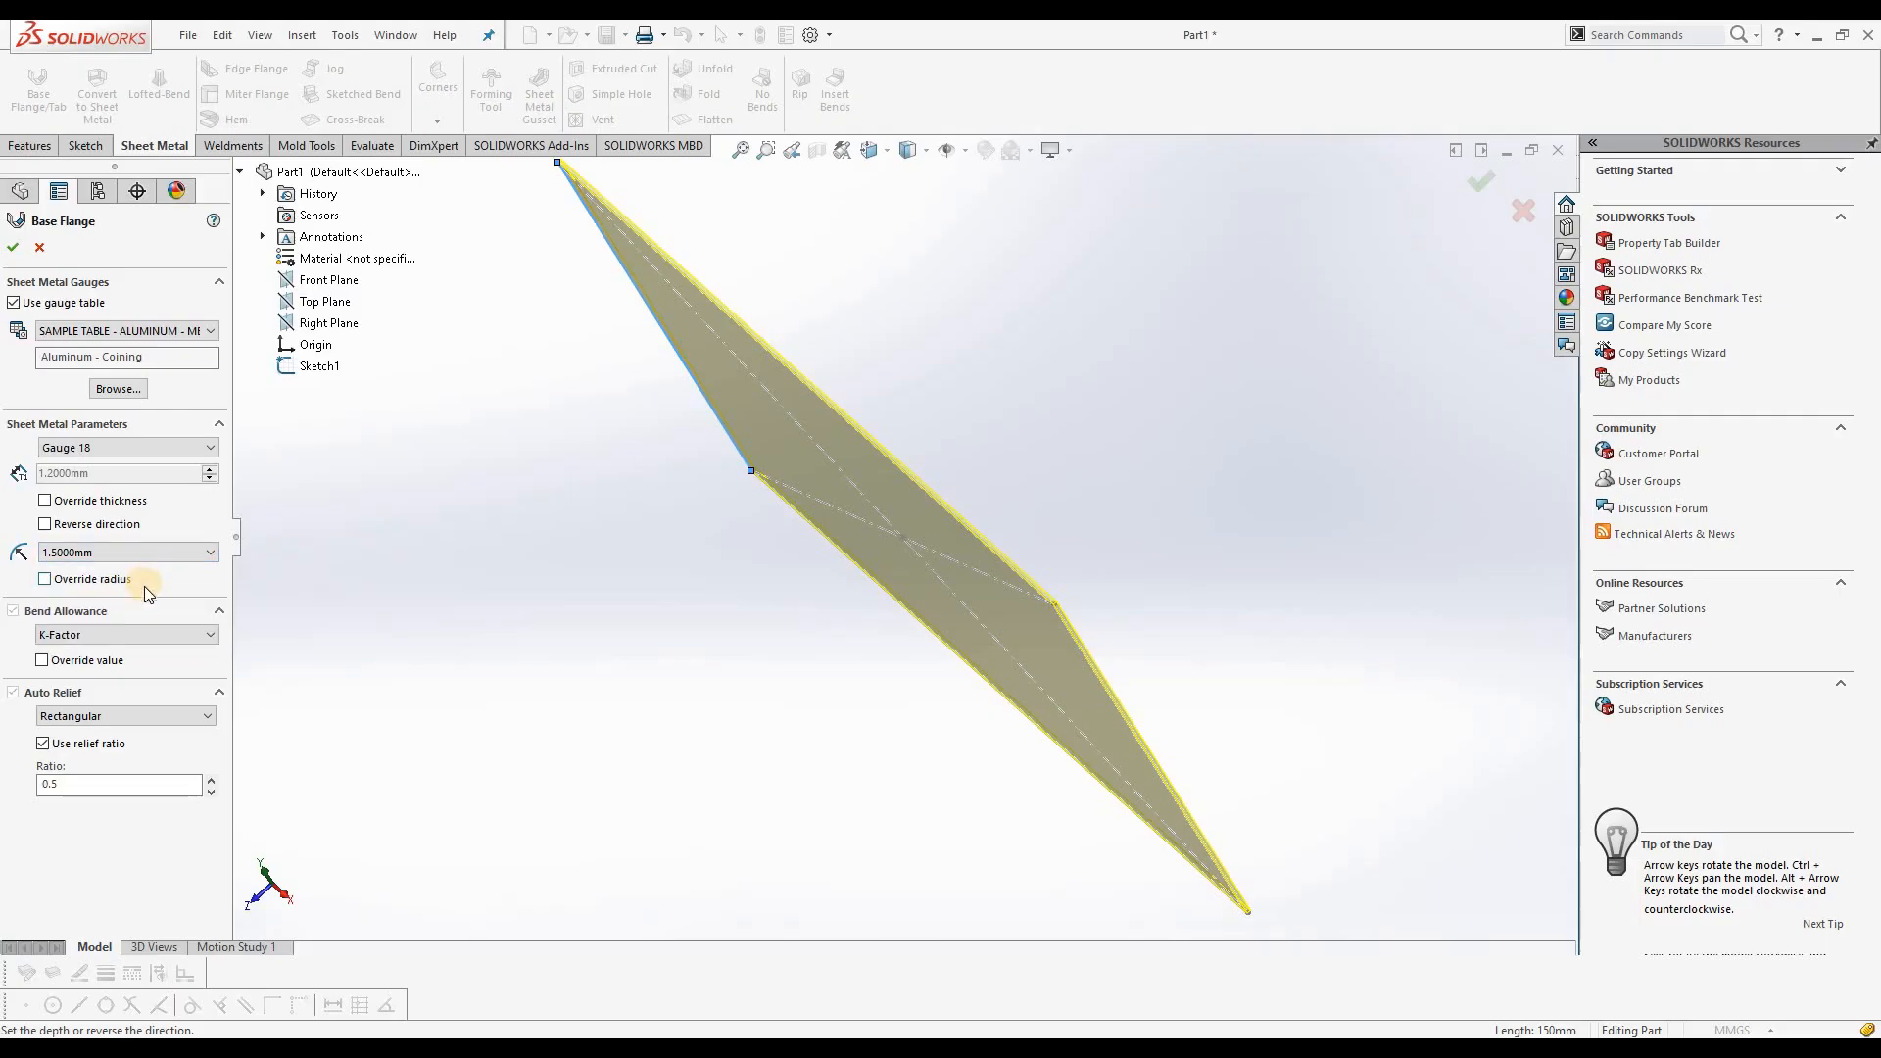
{"action": "left_click", "coordinate": [124, 644]}
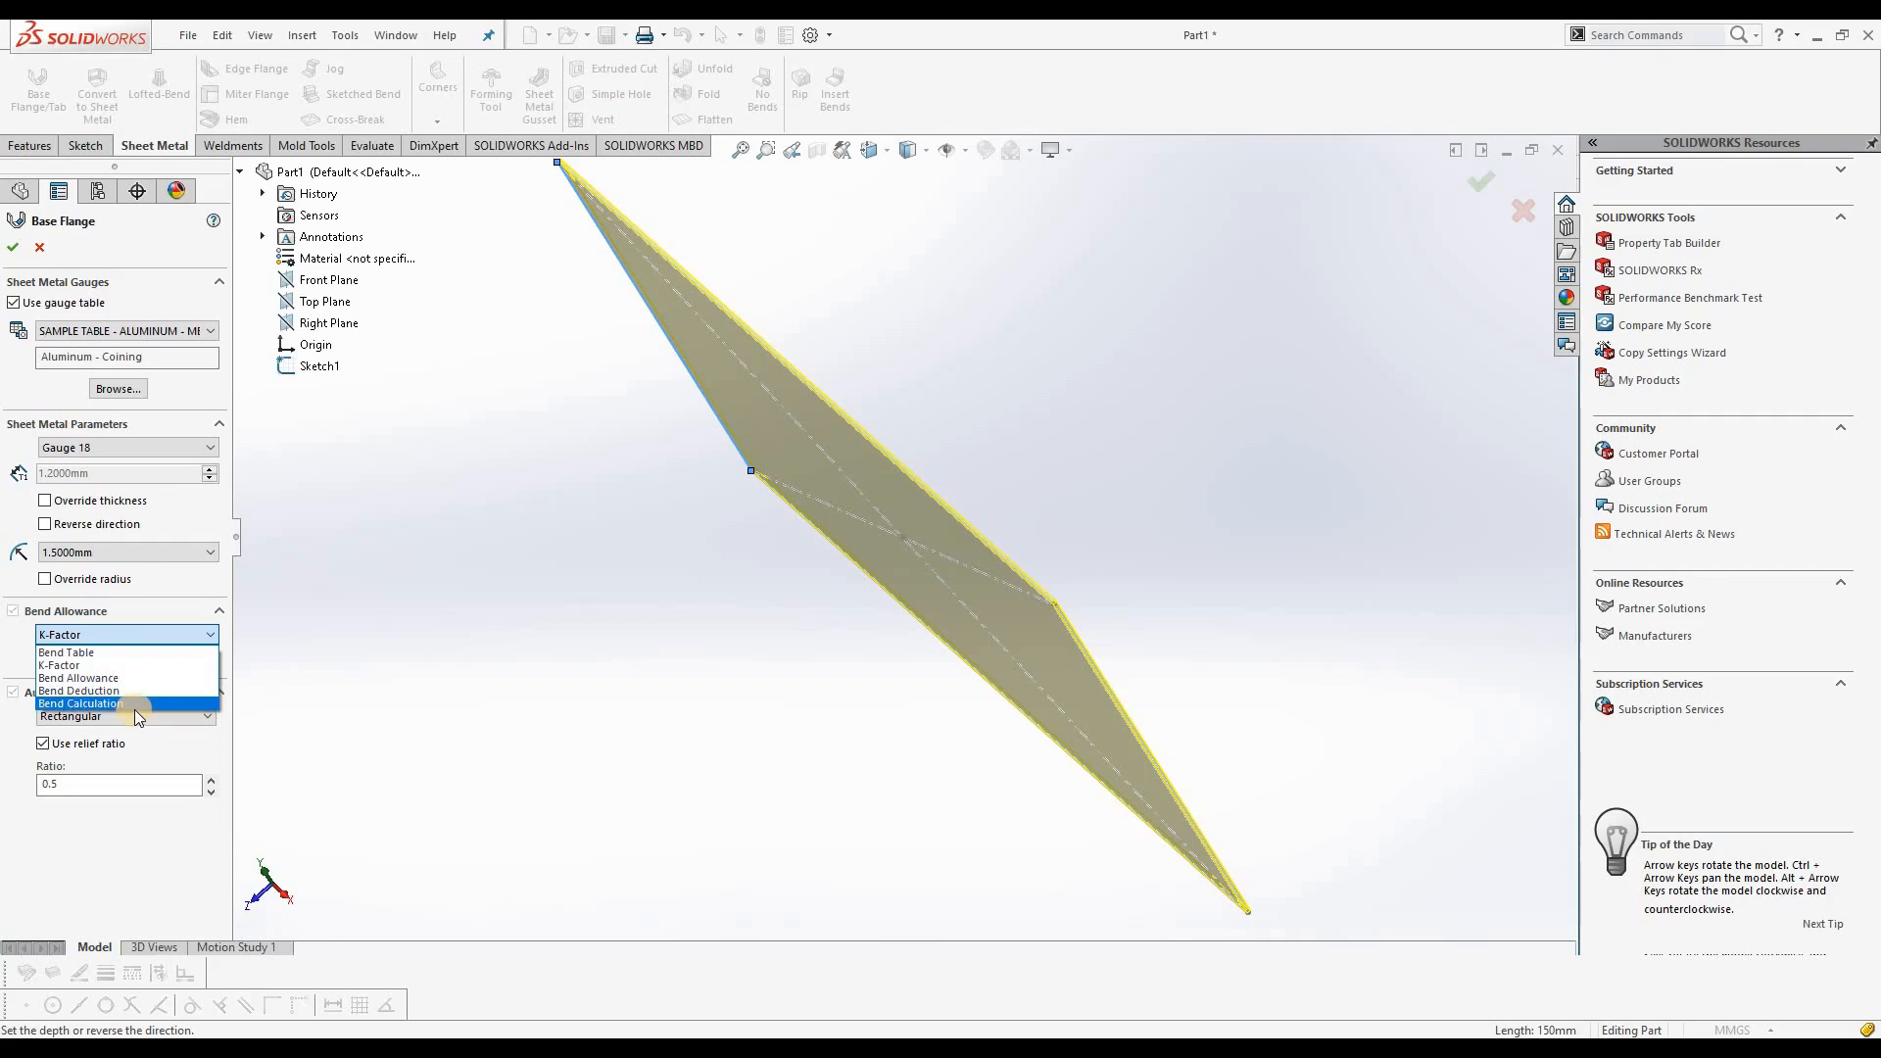
{"action": "left_click", "coordinate": [104, 665]}
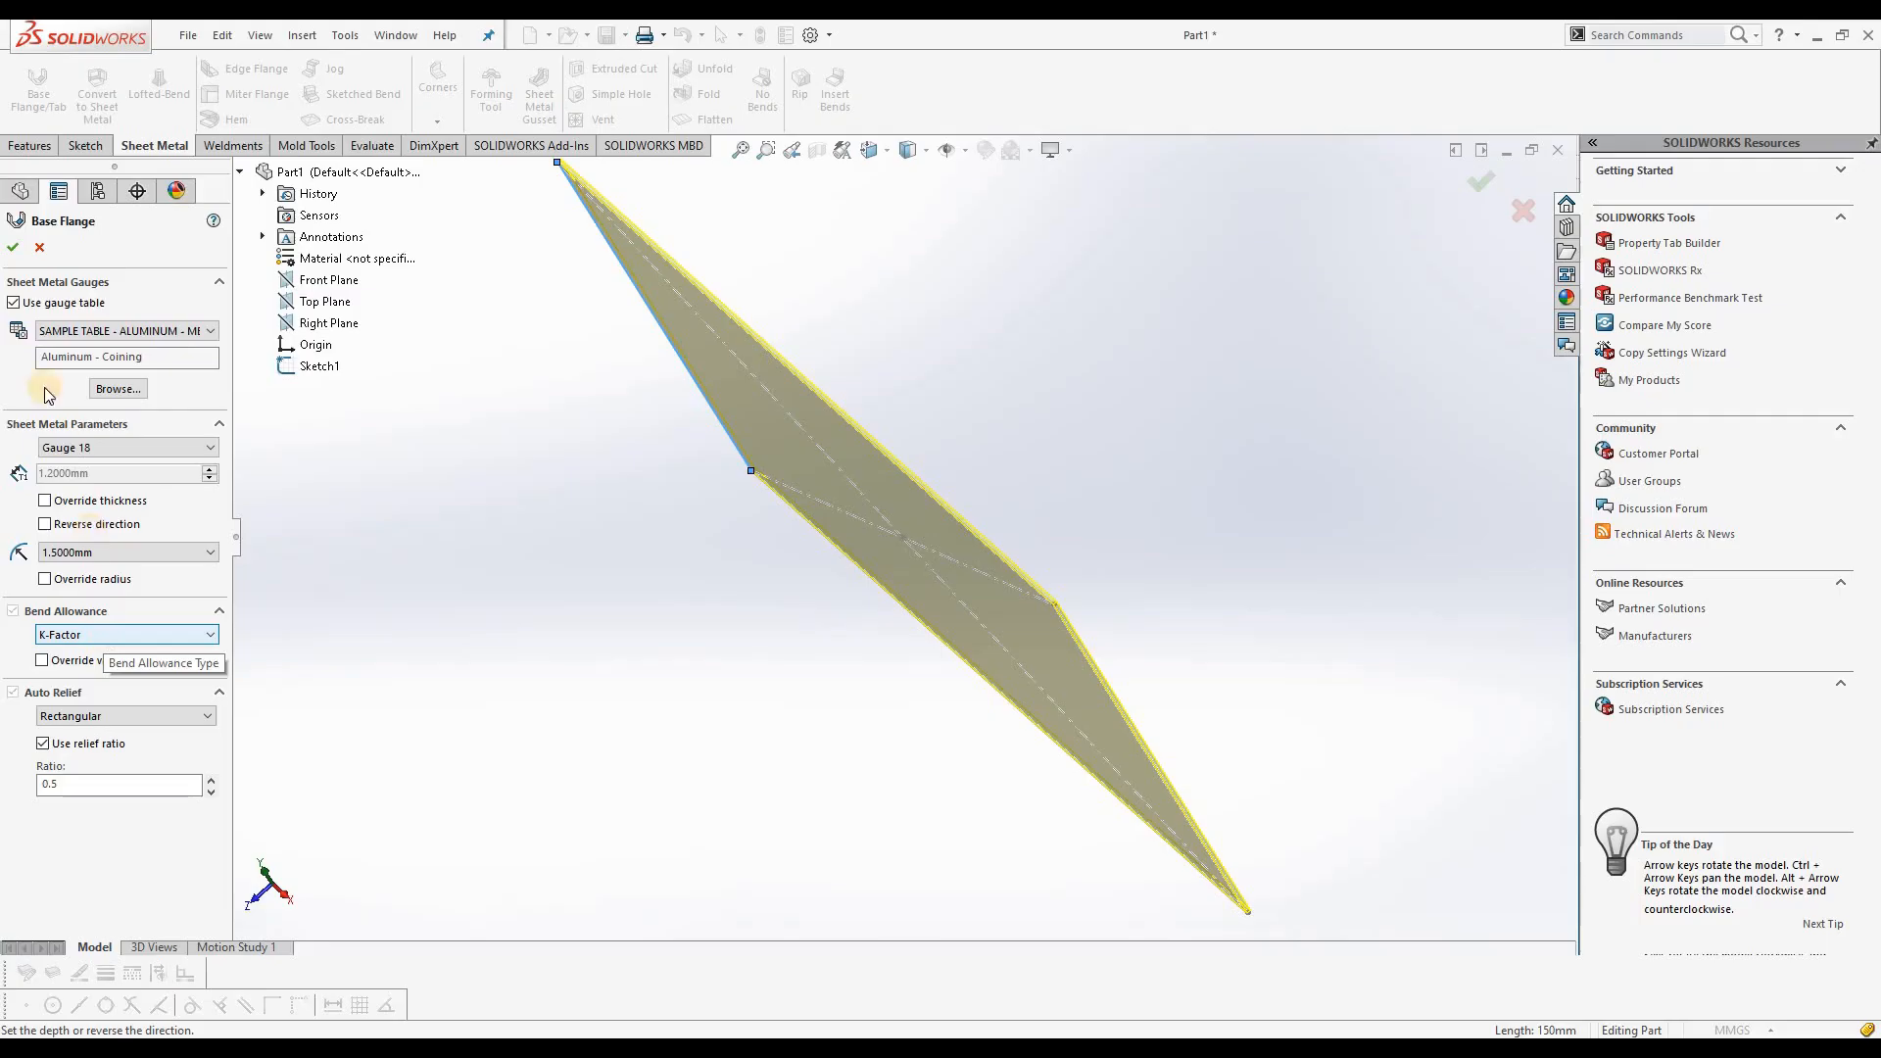
{"action": "left_click", "coordinate": [12, 248]}
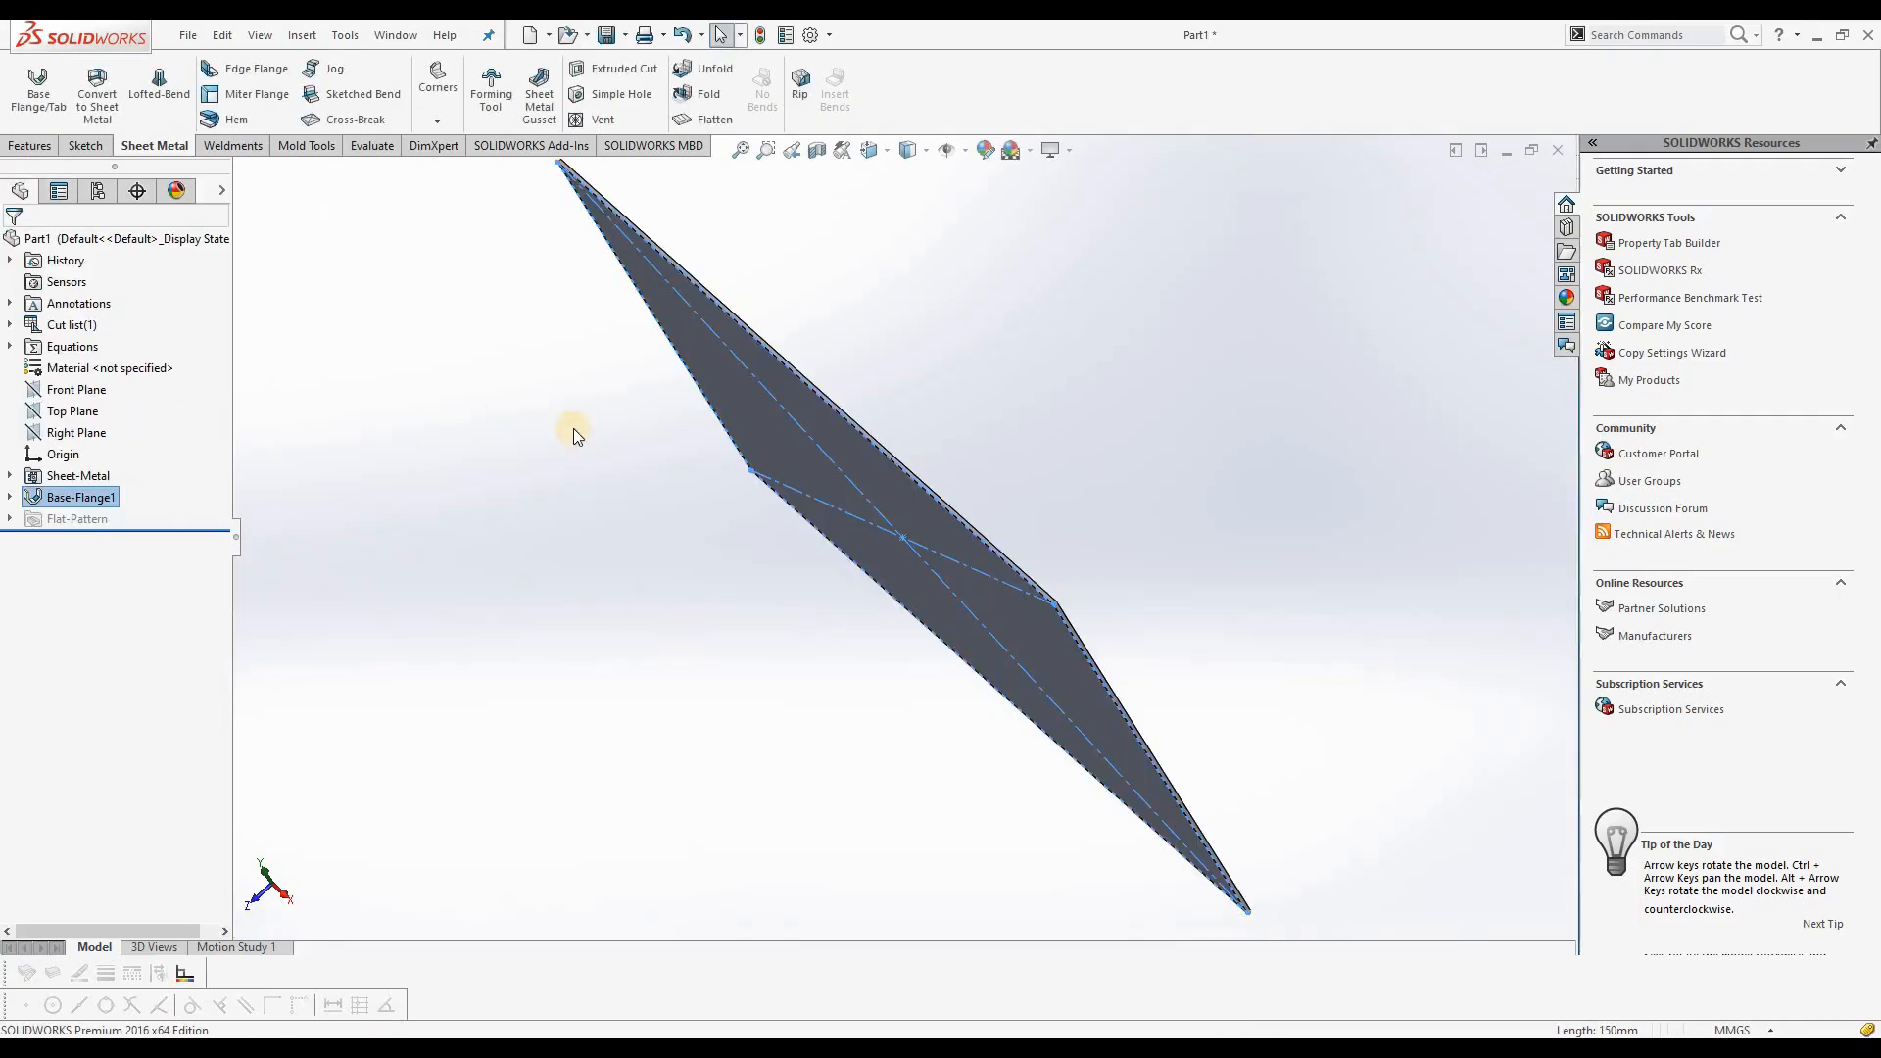
Step: Start an edge flange on one short edge of the base plate, rising about 99 mm above the plate
{"action": "middle_click_drag", "start_coordinate": [735, 584], "coordinate": [537, 554]}
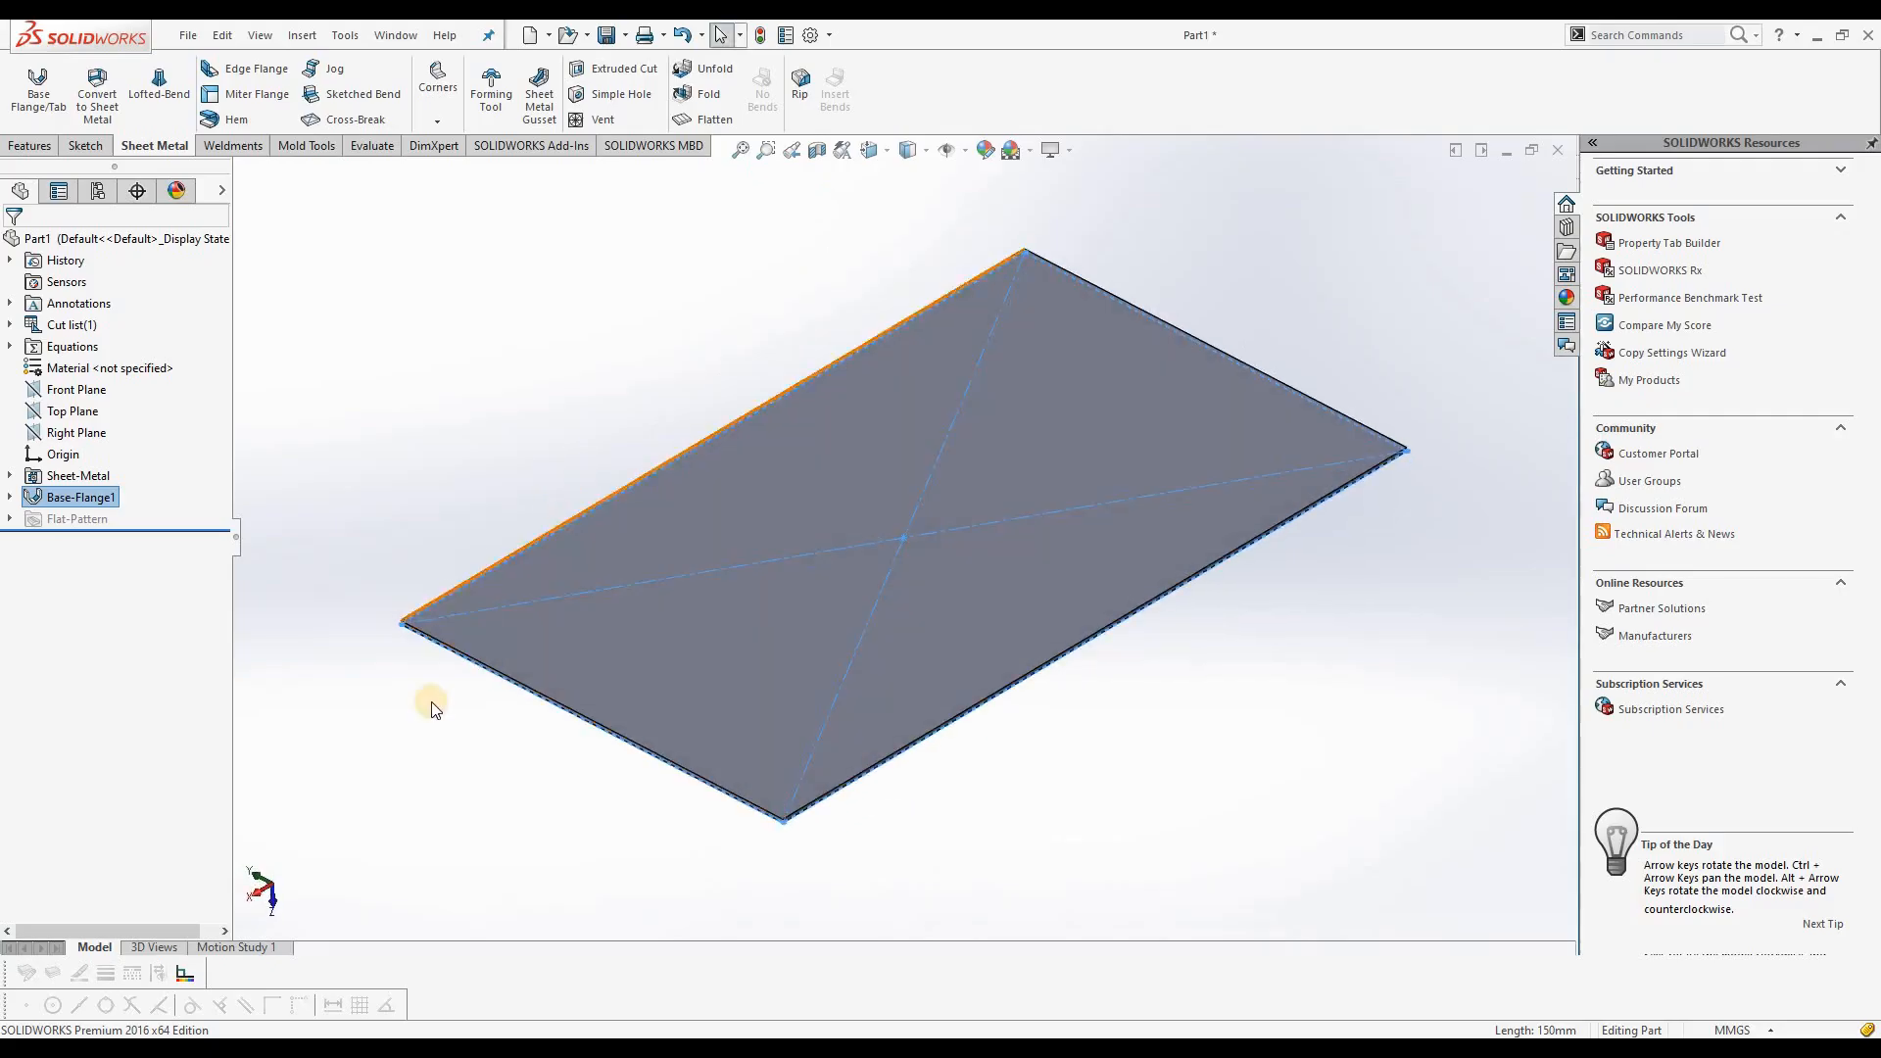
{"action": "left_click", "coordinate": [425, 682]}
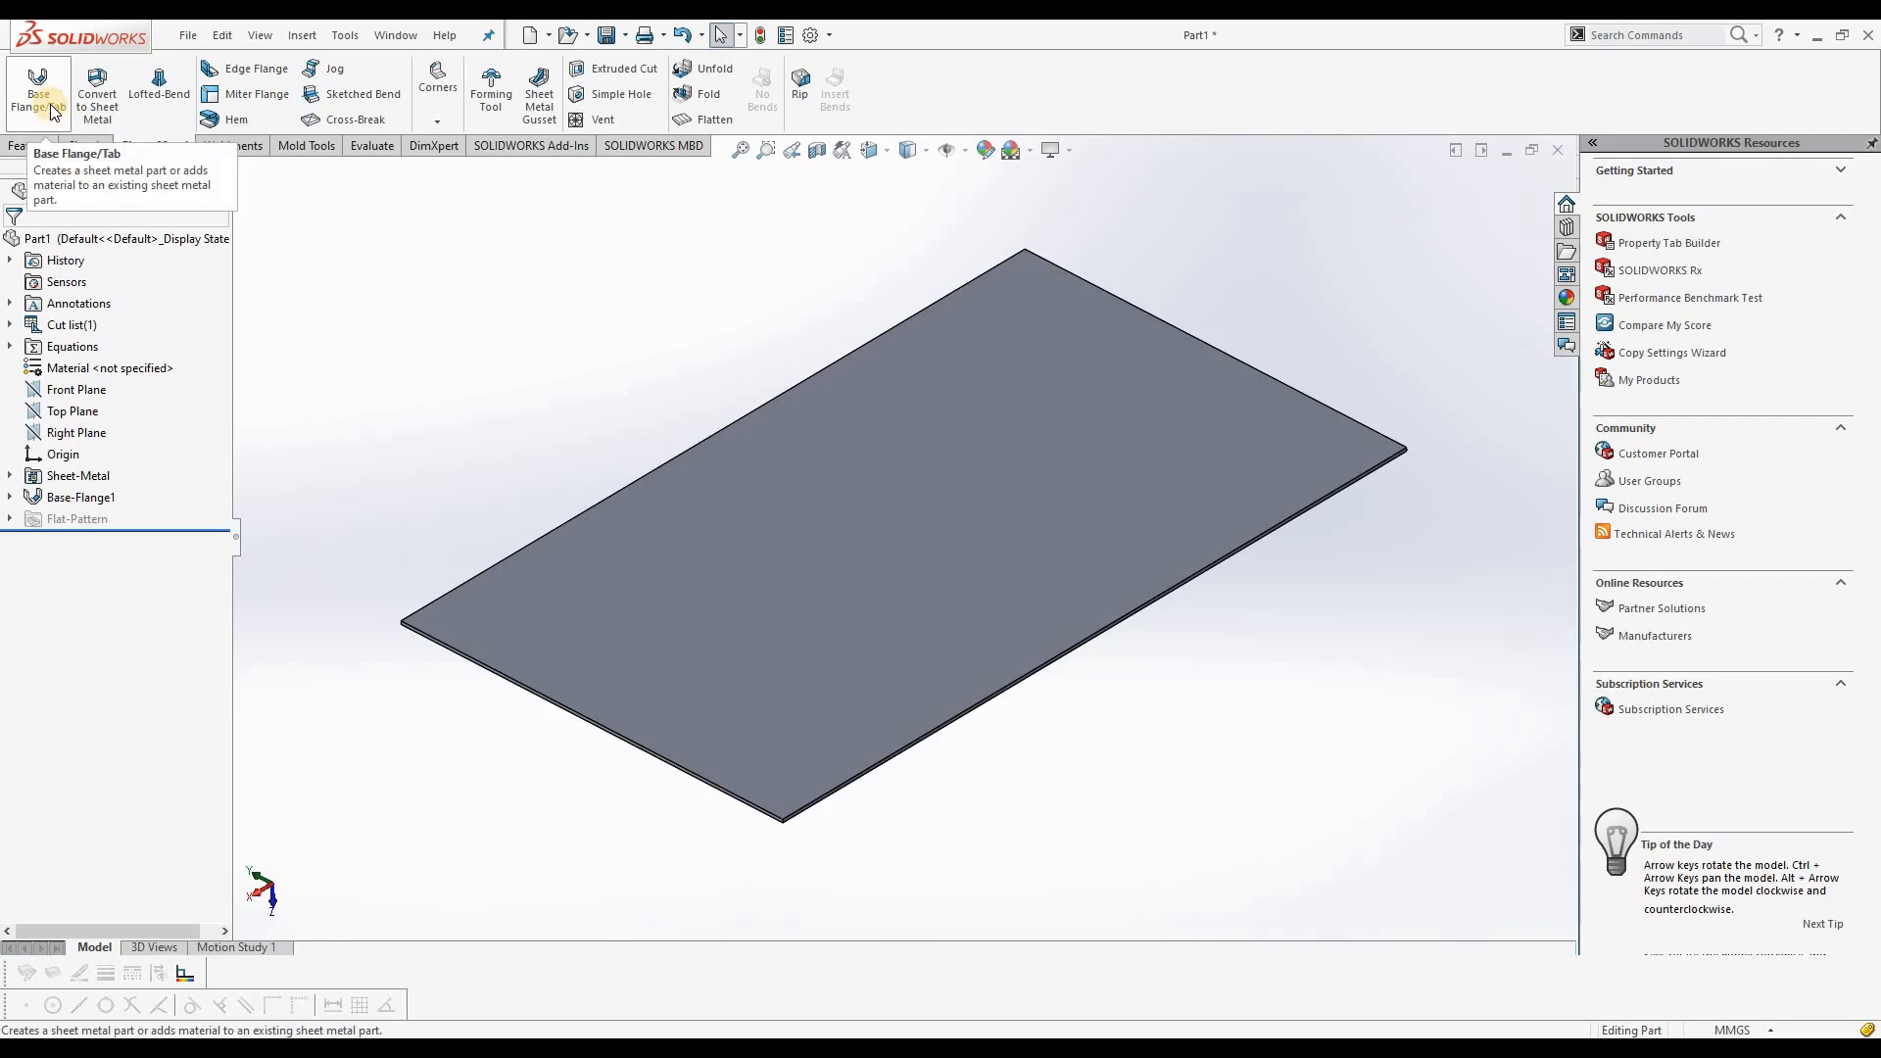
{"action": "left_click", "coordinate": [256, 73]}
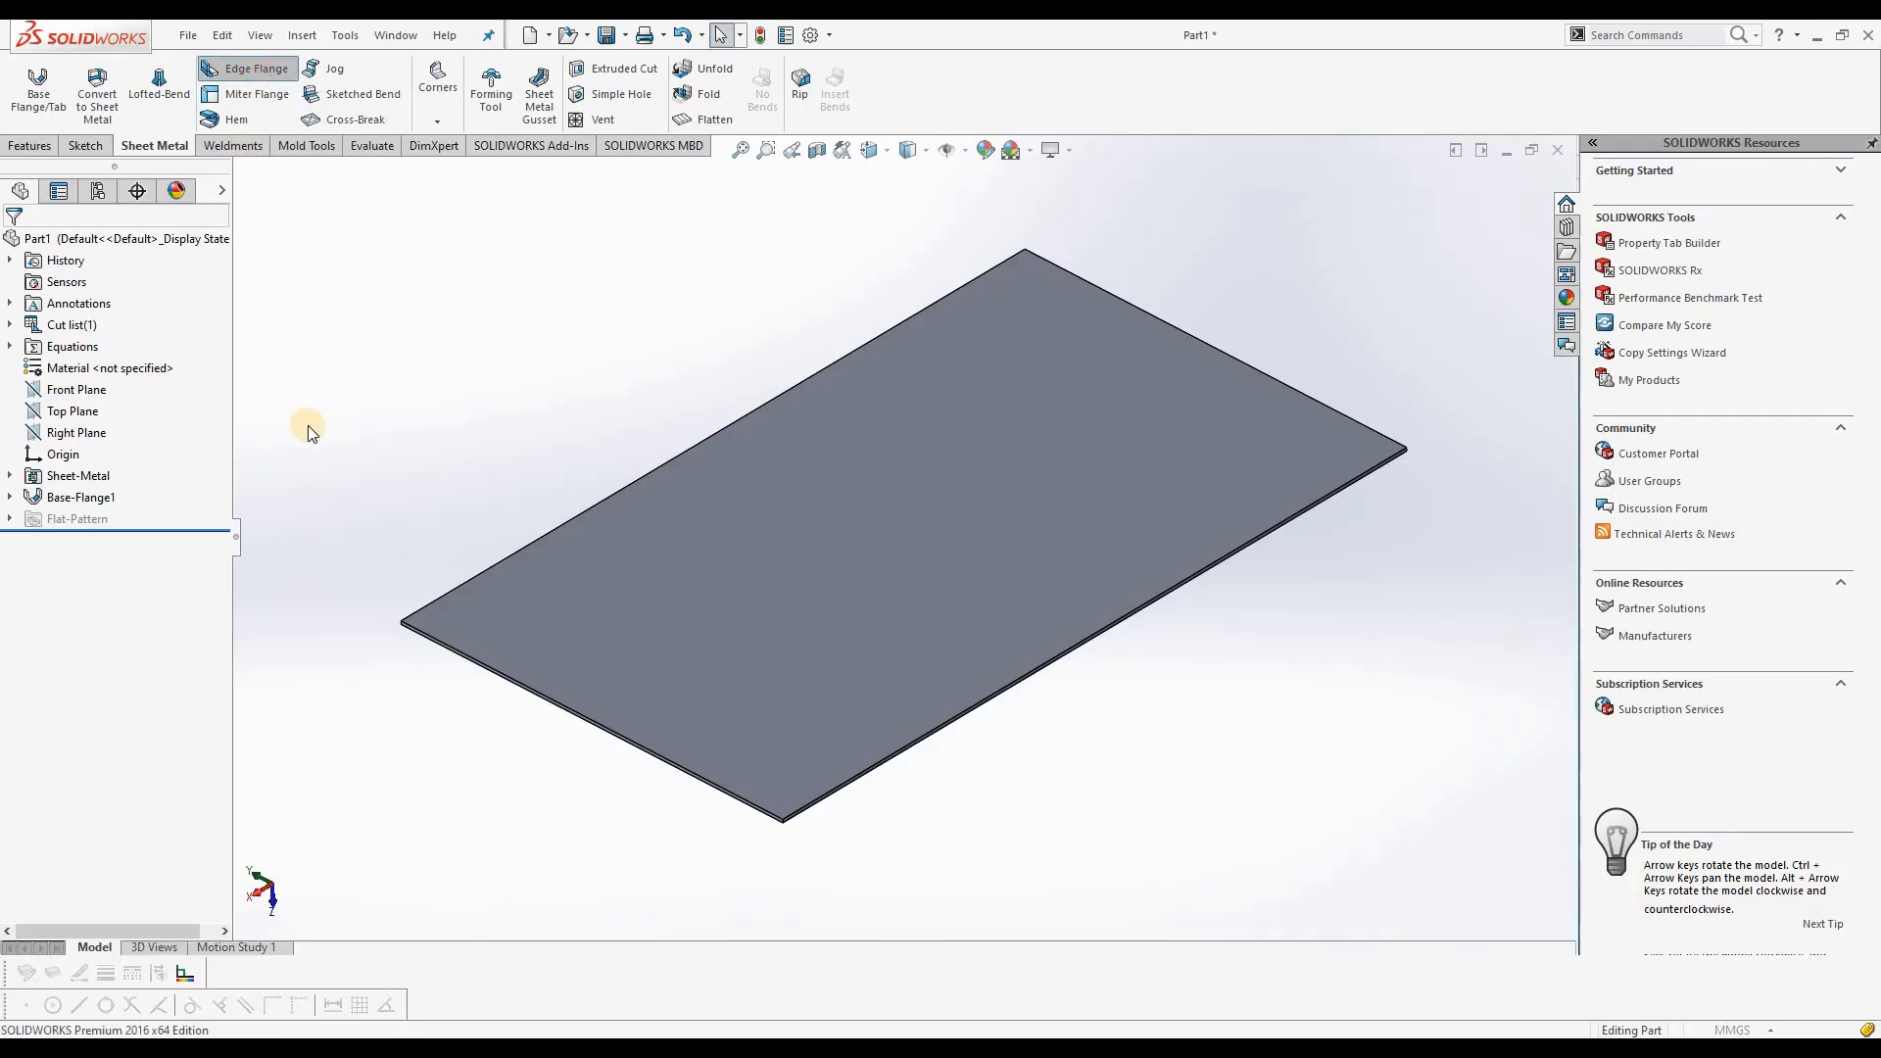
{"action": "left_click", "coordinate": [519, 682]}
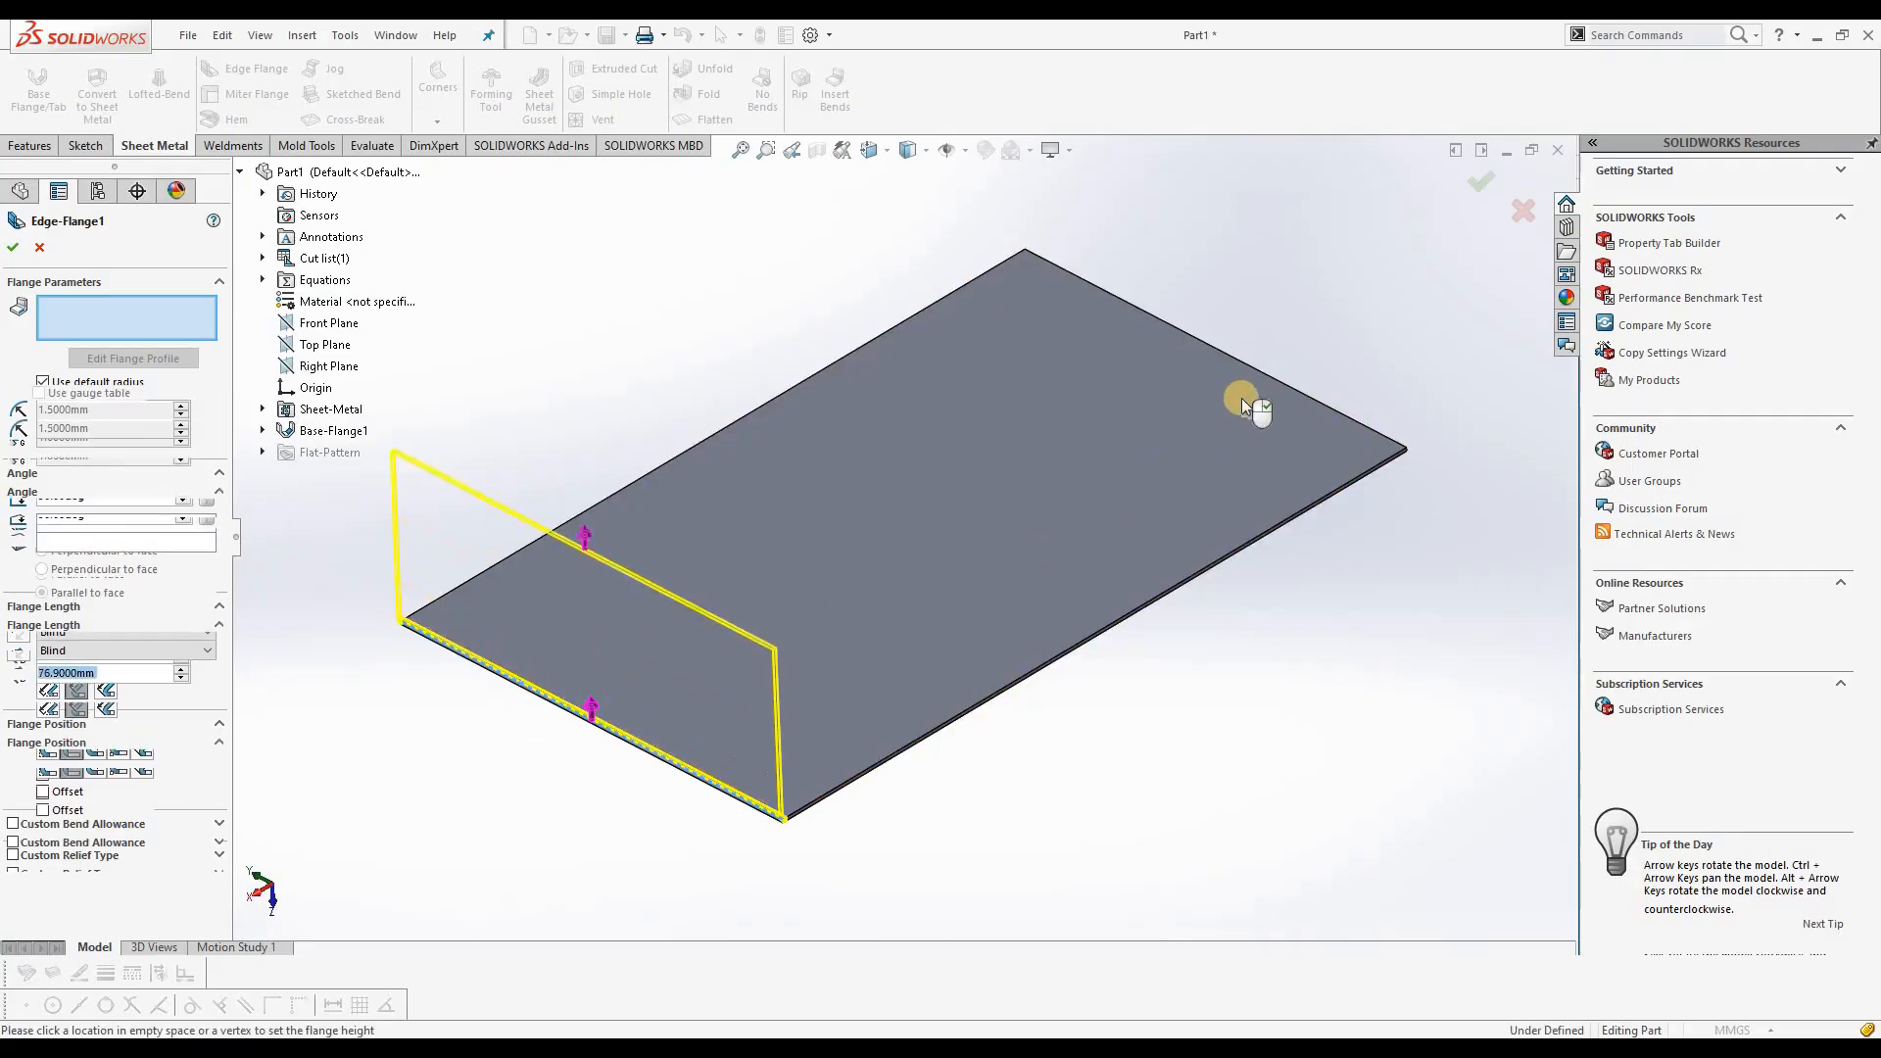
{"action": "left_click", "coordinate": [479, 589]}
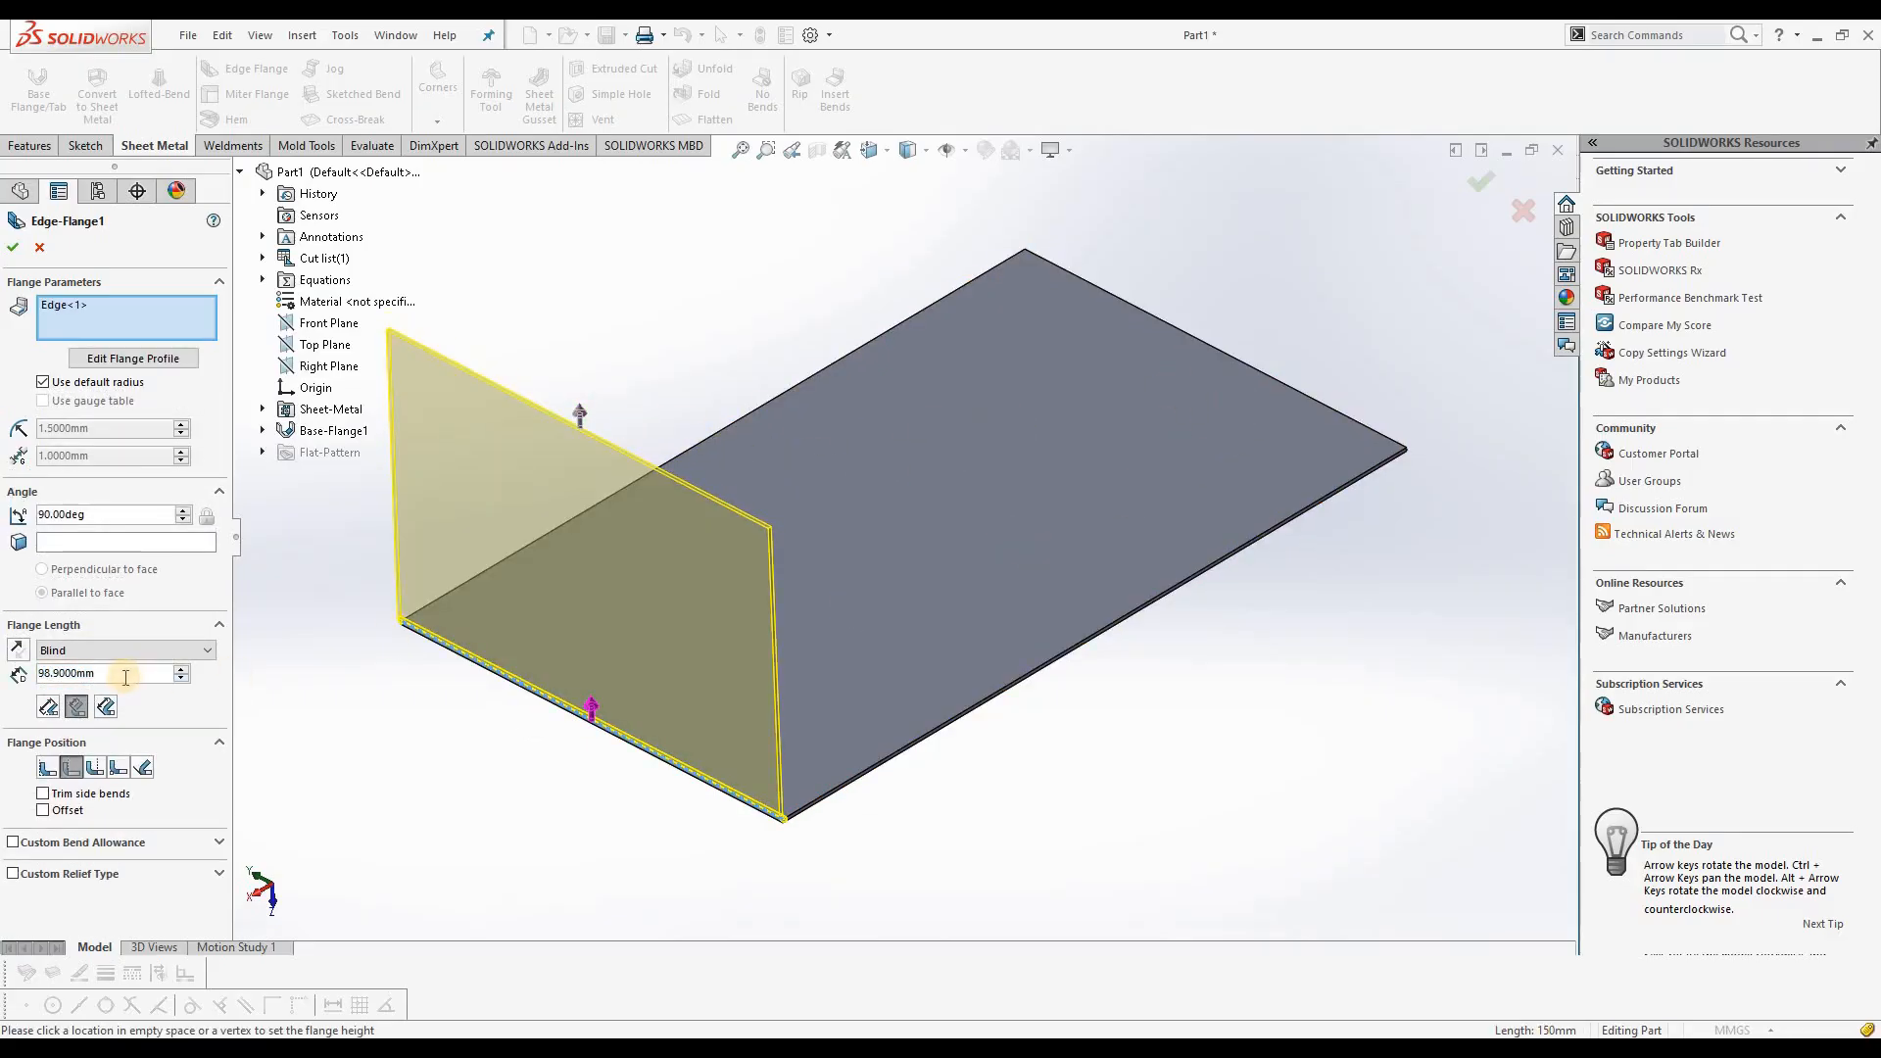
Step: Set the edge flange's length to 100 mm, keeping Blind as the length type
{"action": "type", "text": "100"}
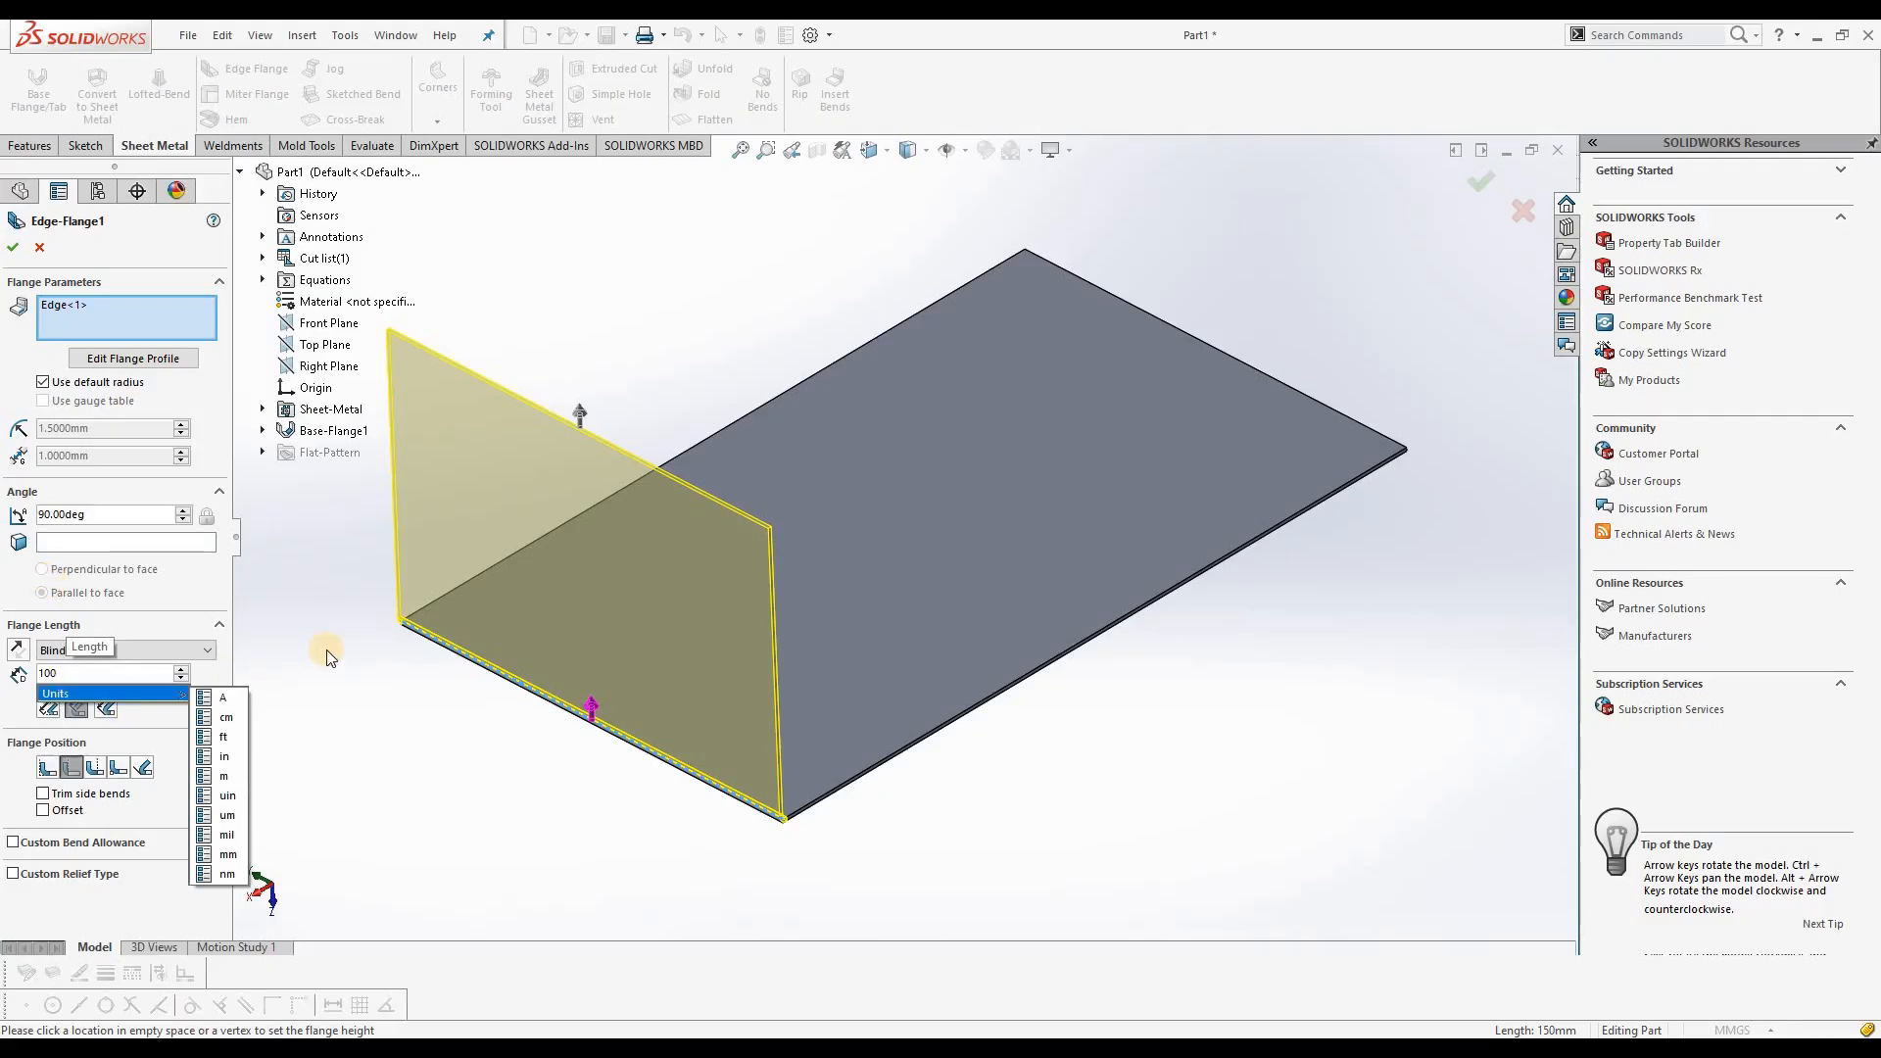
{"action": "left_click", "coordinate": [179, 649]}
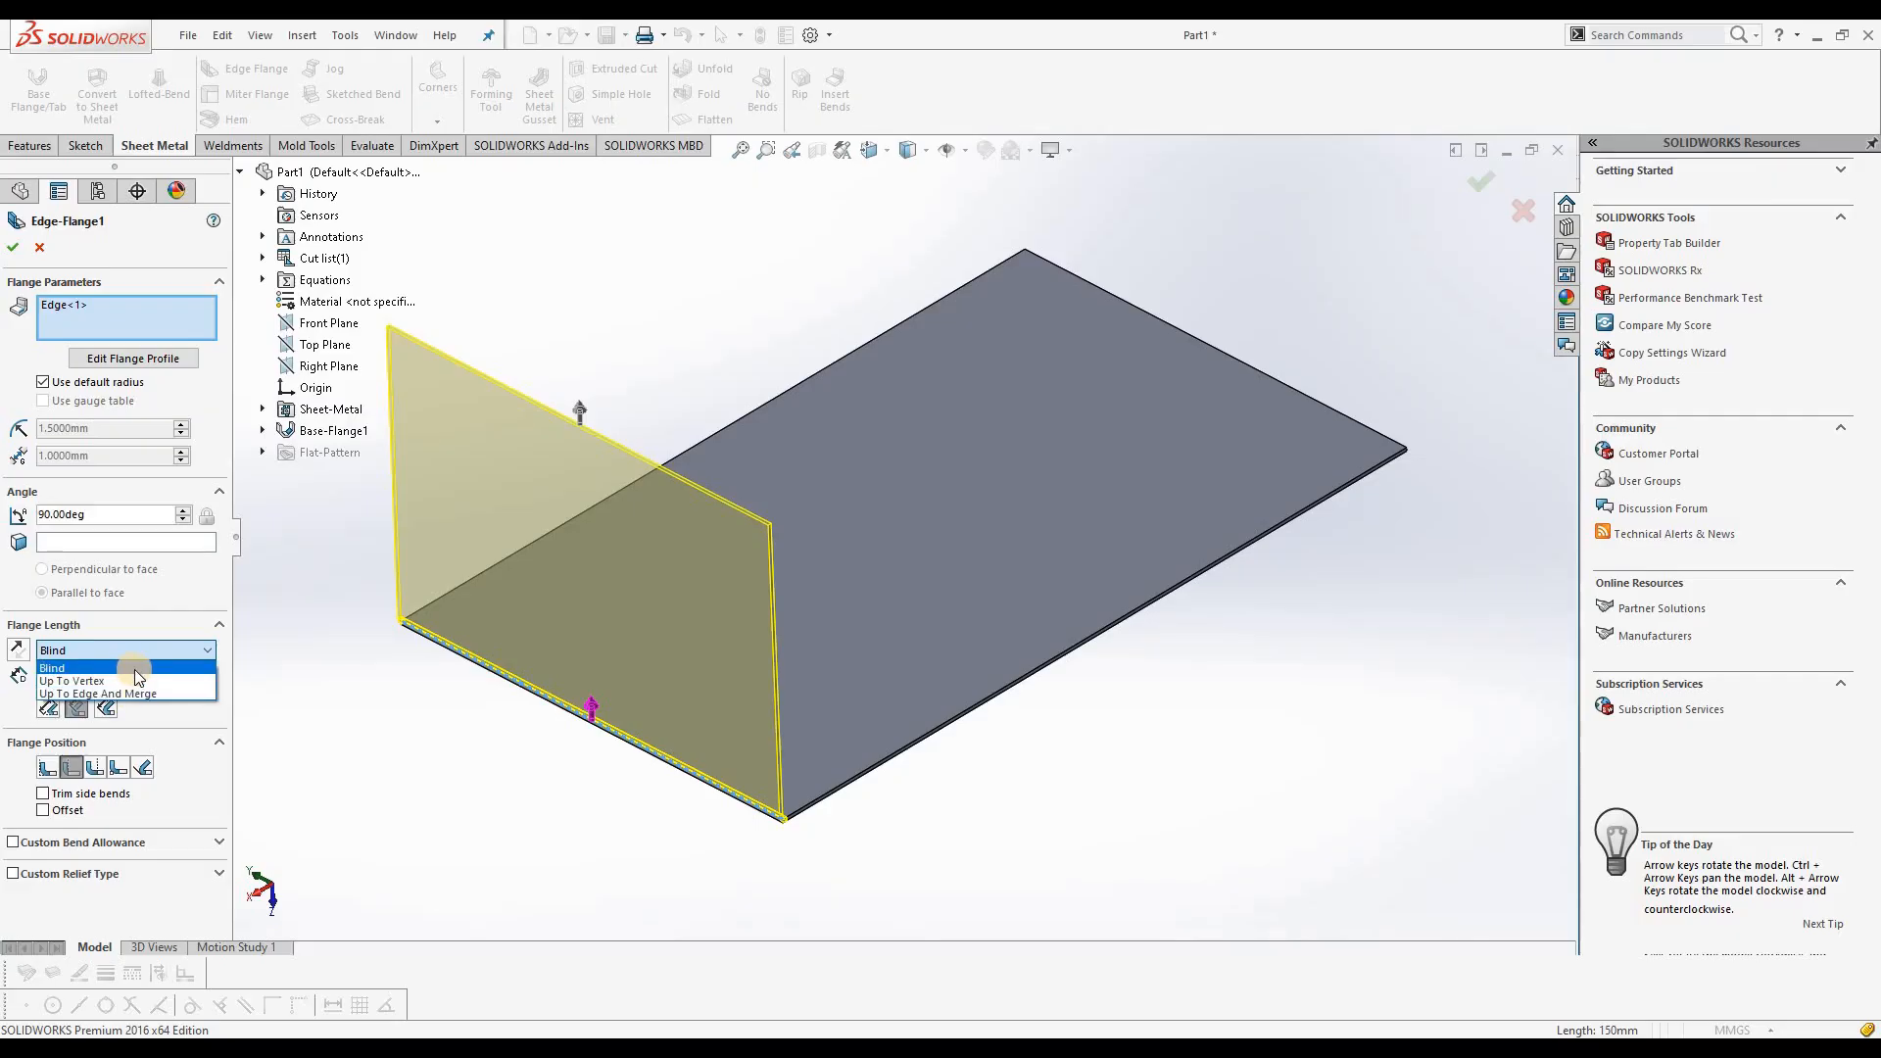
{"action": "left_click", "coordinate": [173, 672]}
{"action": "left_click_drag", "start_coordinate": [96, 673], "coordinate": [55, 668]}
{"action": "type", "text": "100"}
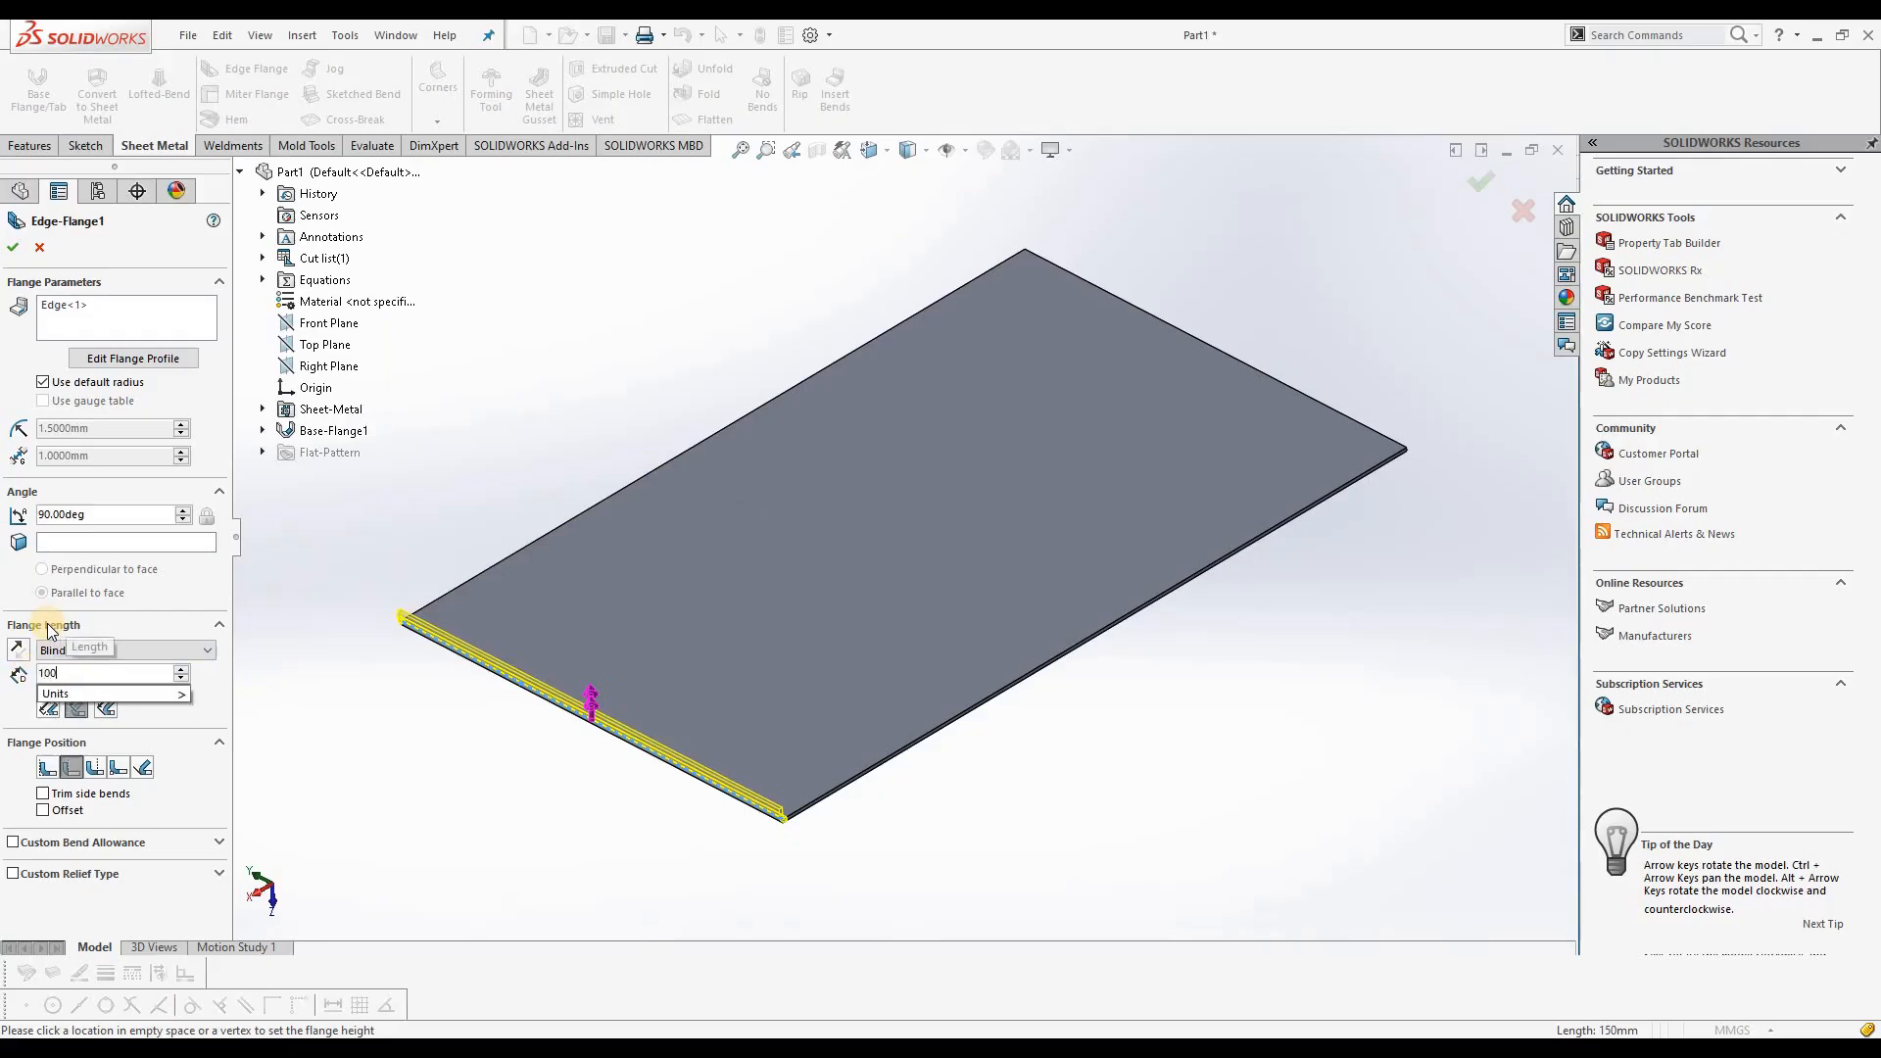
{"action": "key", "text": "Return"}
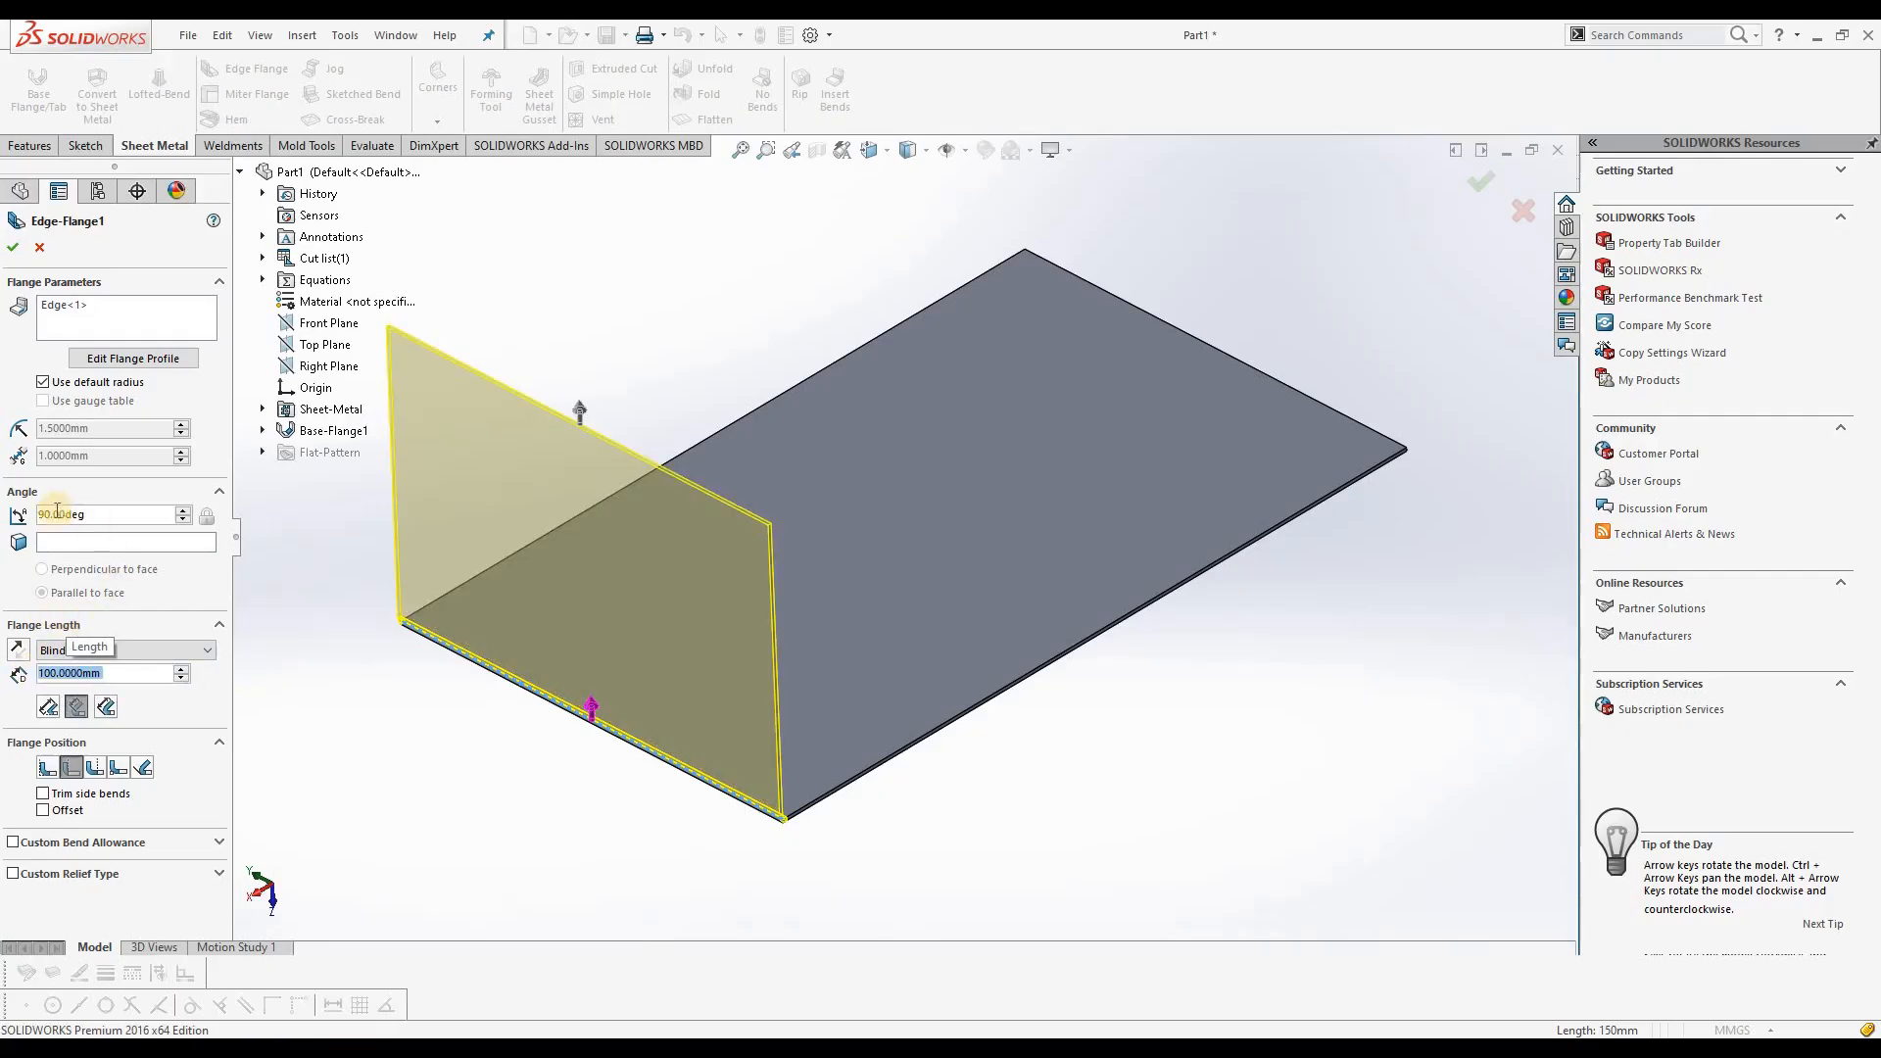
Step: Set the edge flange's angle to 60 degrees
{"action": "left_click", "coordinate": [90, 512]}
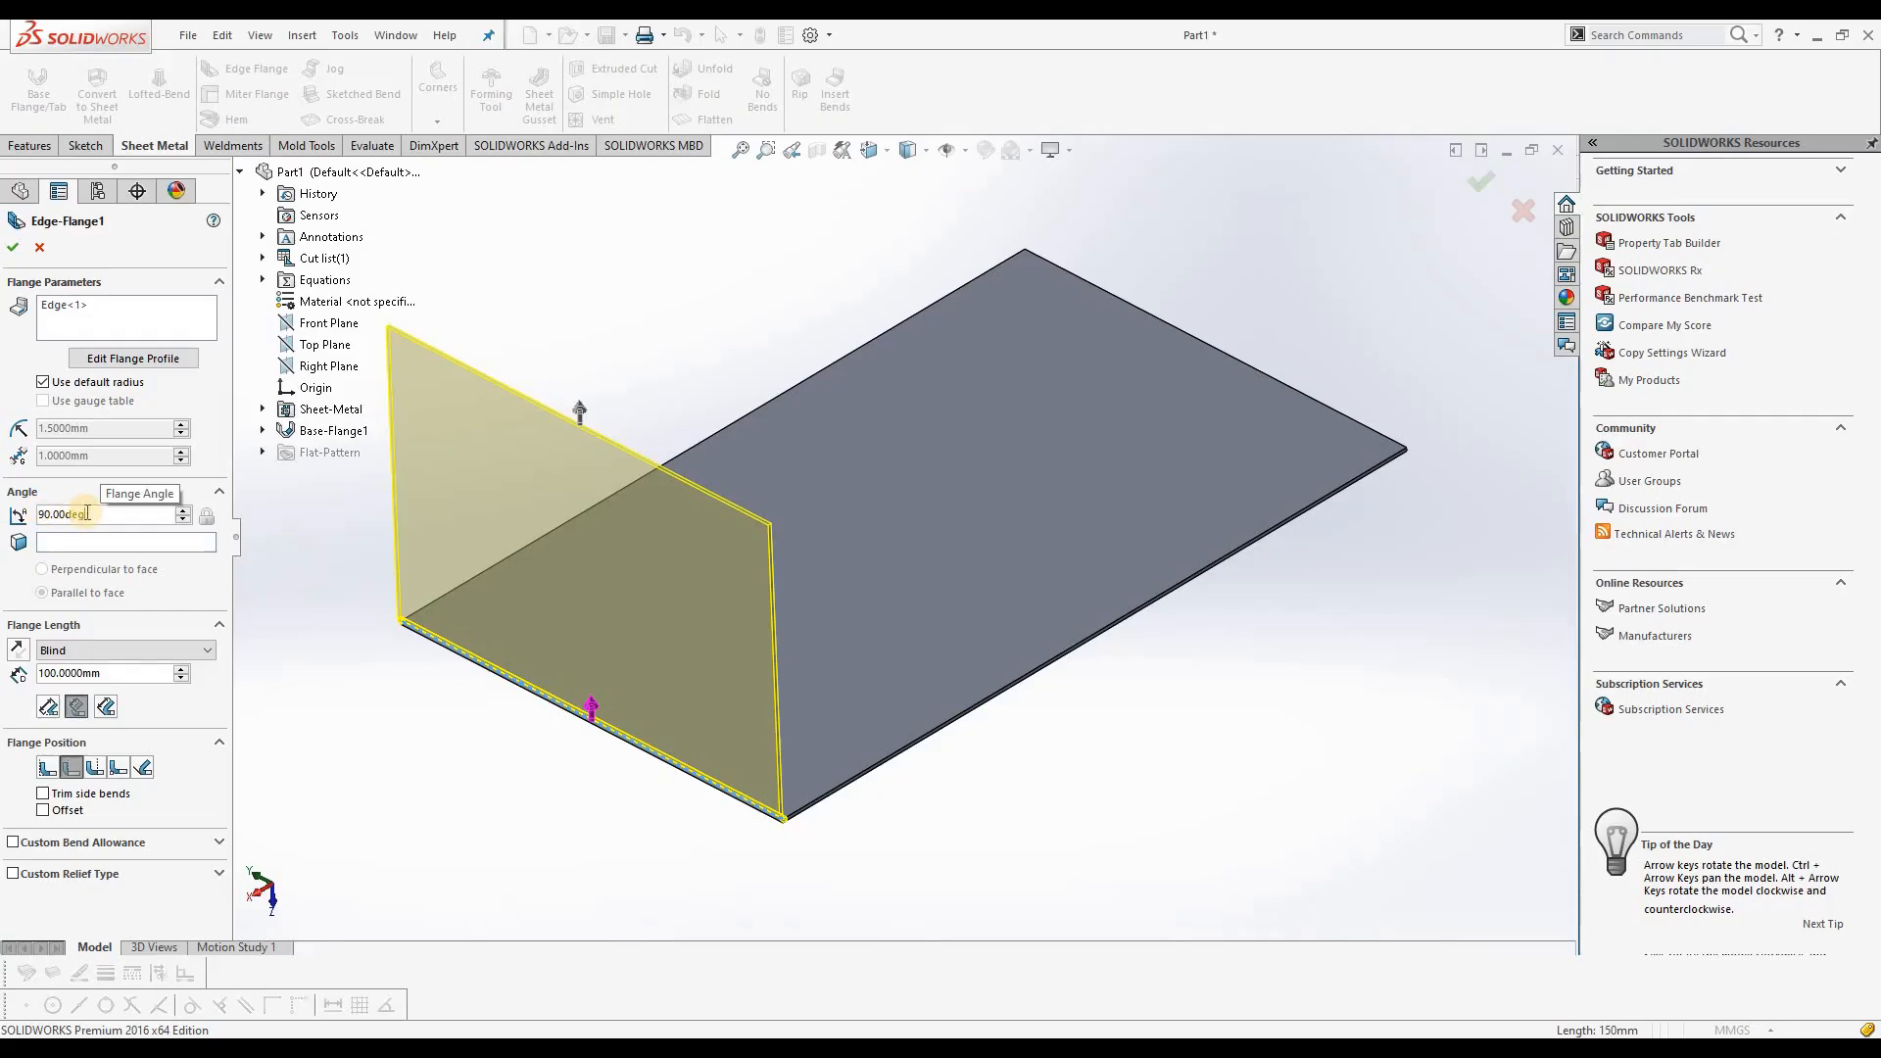
{"action": "double_click", "coordinate": [90, 512]}
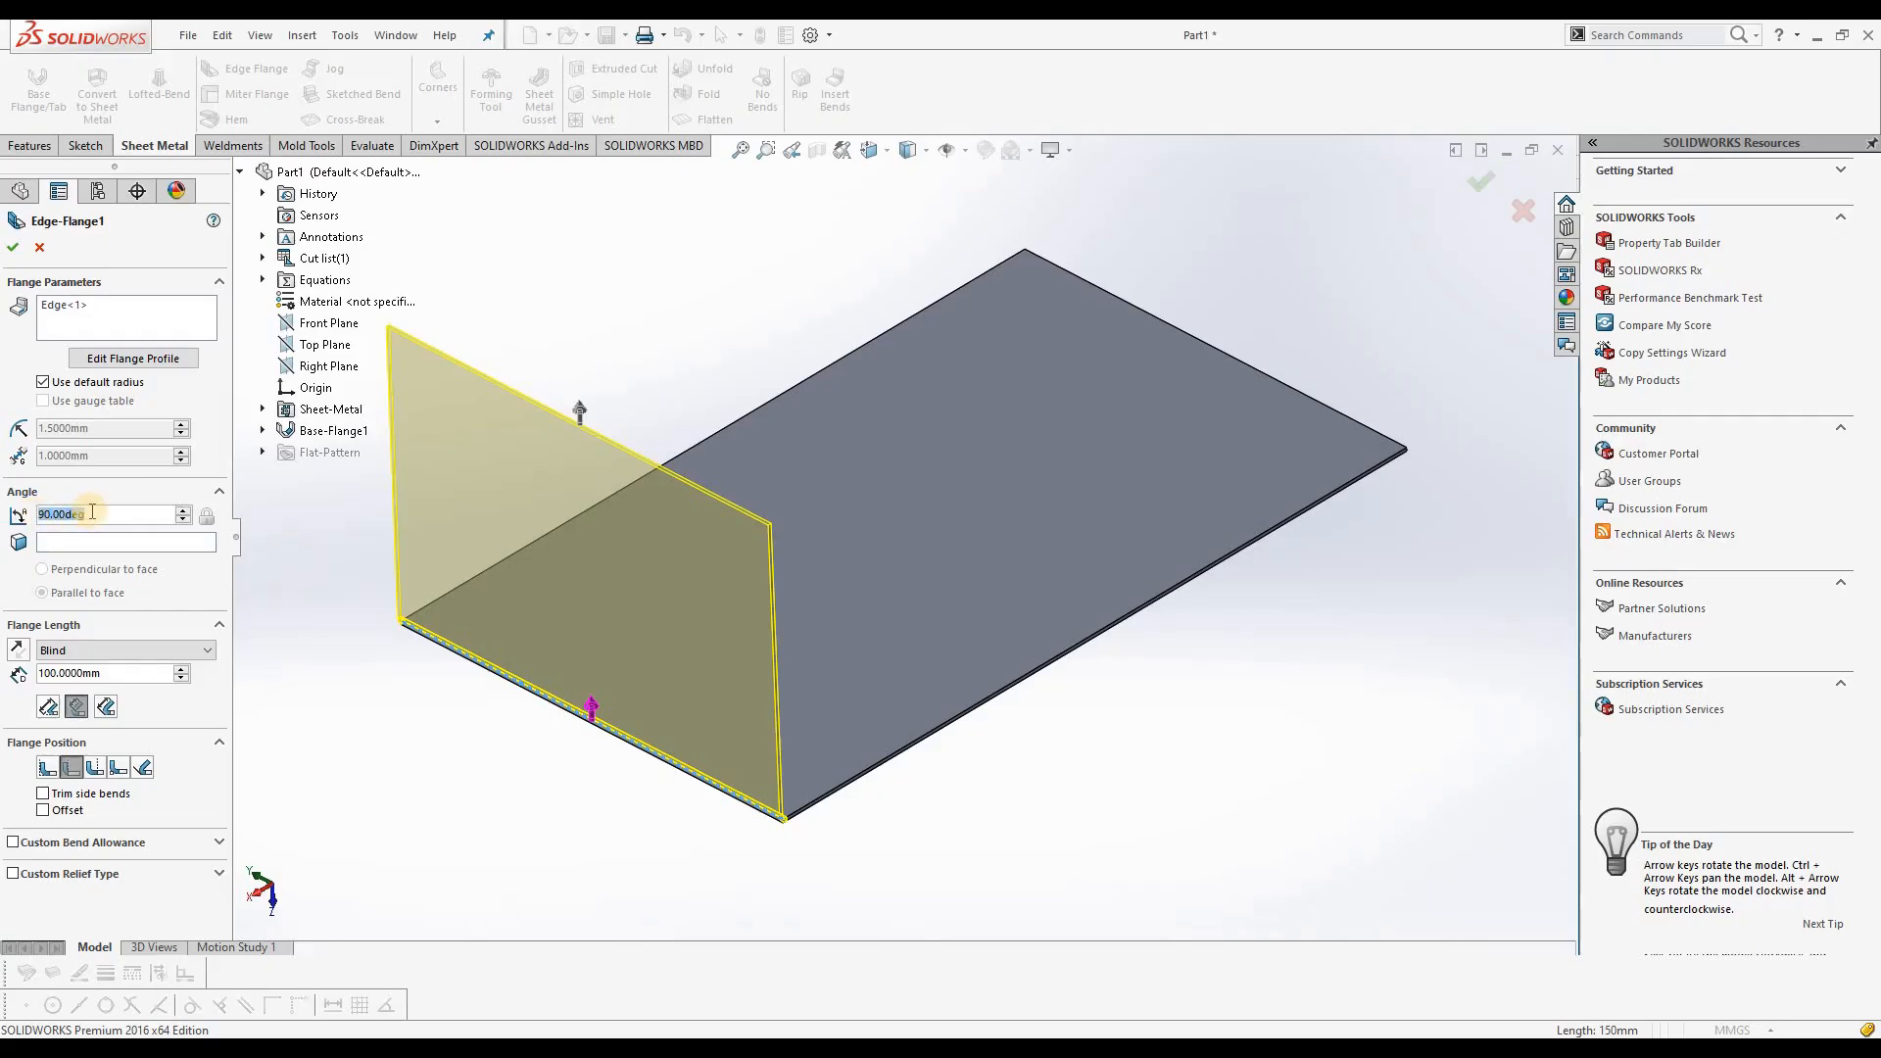
{"action": "type", "text": "60"}
{"action": "key", "text": "Return"}
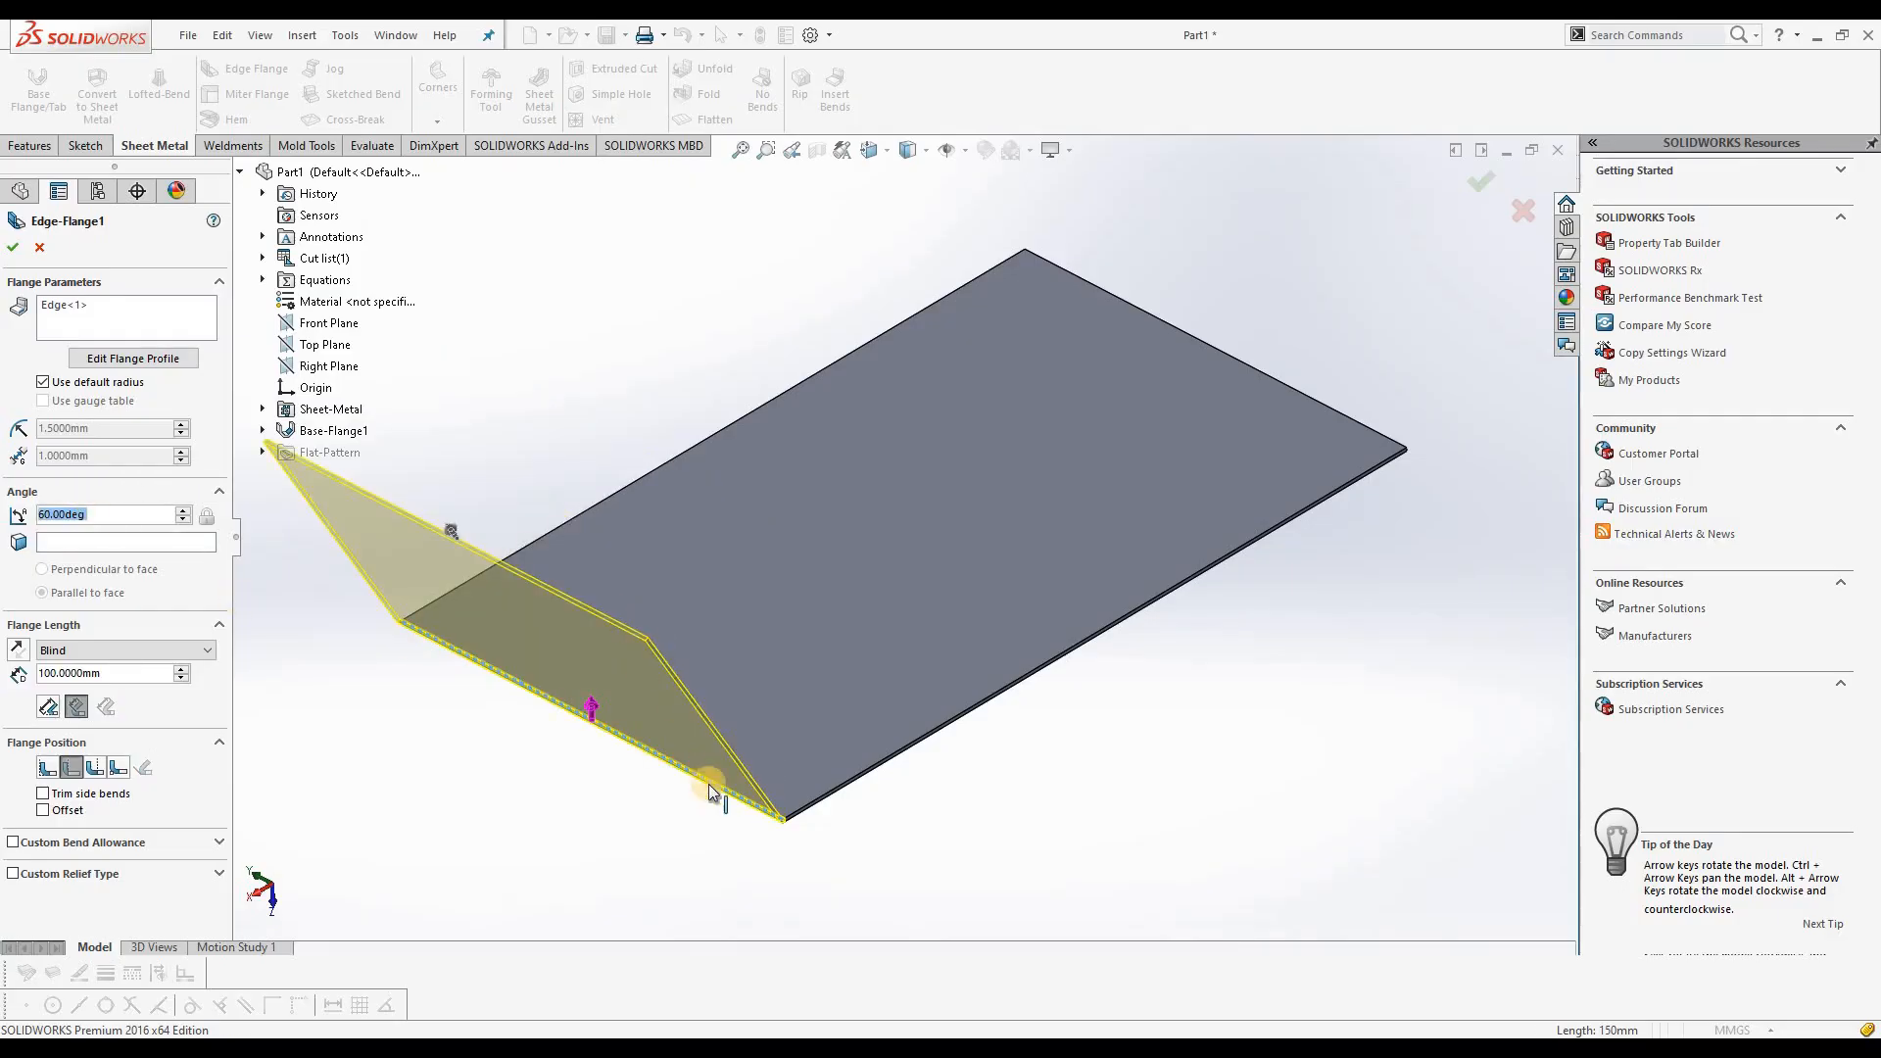
Step: Add the opposite short edge of the base plate to the edge flange and create both flanges
{"action": "middle_click_drag", "start_coordinate": [651, 685], "coordinate": [654, 597]}
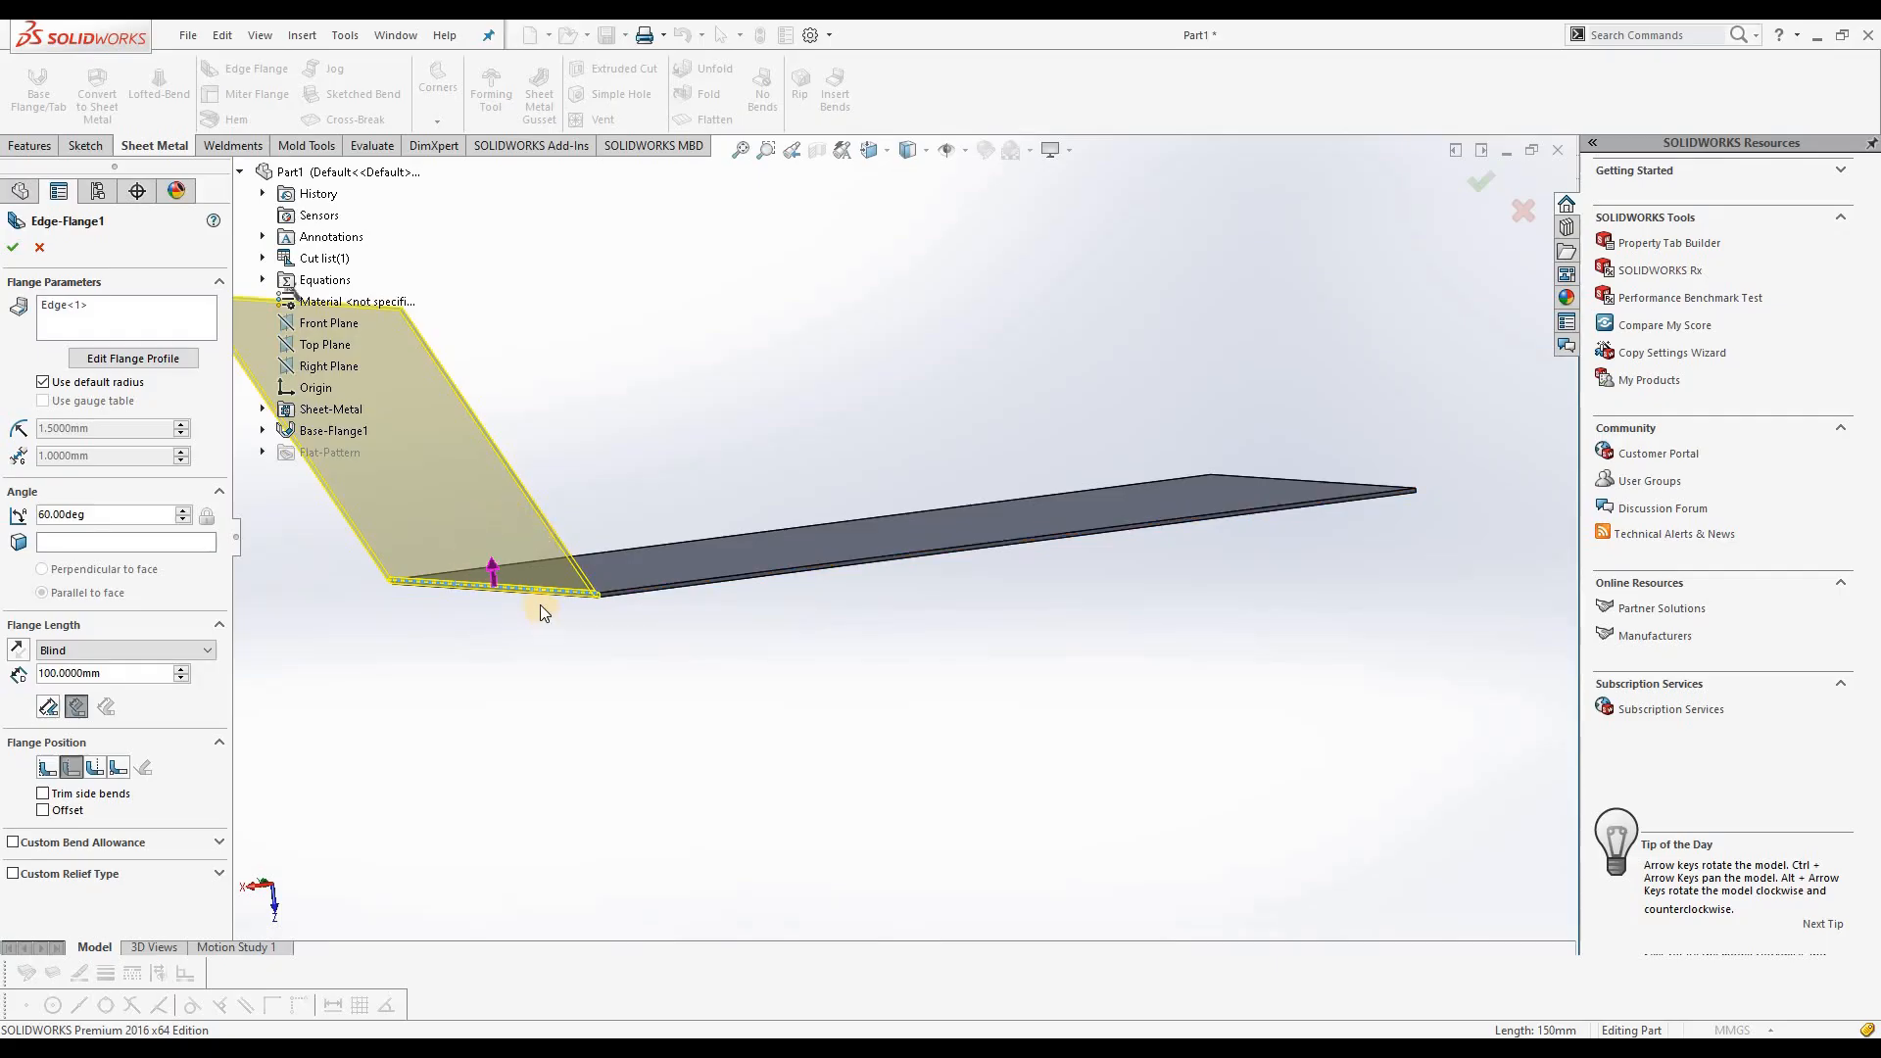
{"action": "scroll", "coordinate": [673, 702], "scroll_direction": "up", "scroll_amount": 2}
{"action": "middle_click_drag", "start_coordinate": [1217, 509], "coordinate": [1214, 548]}
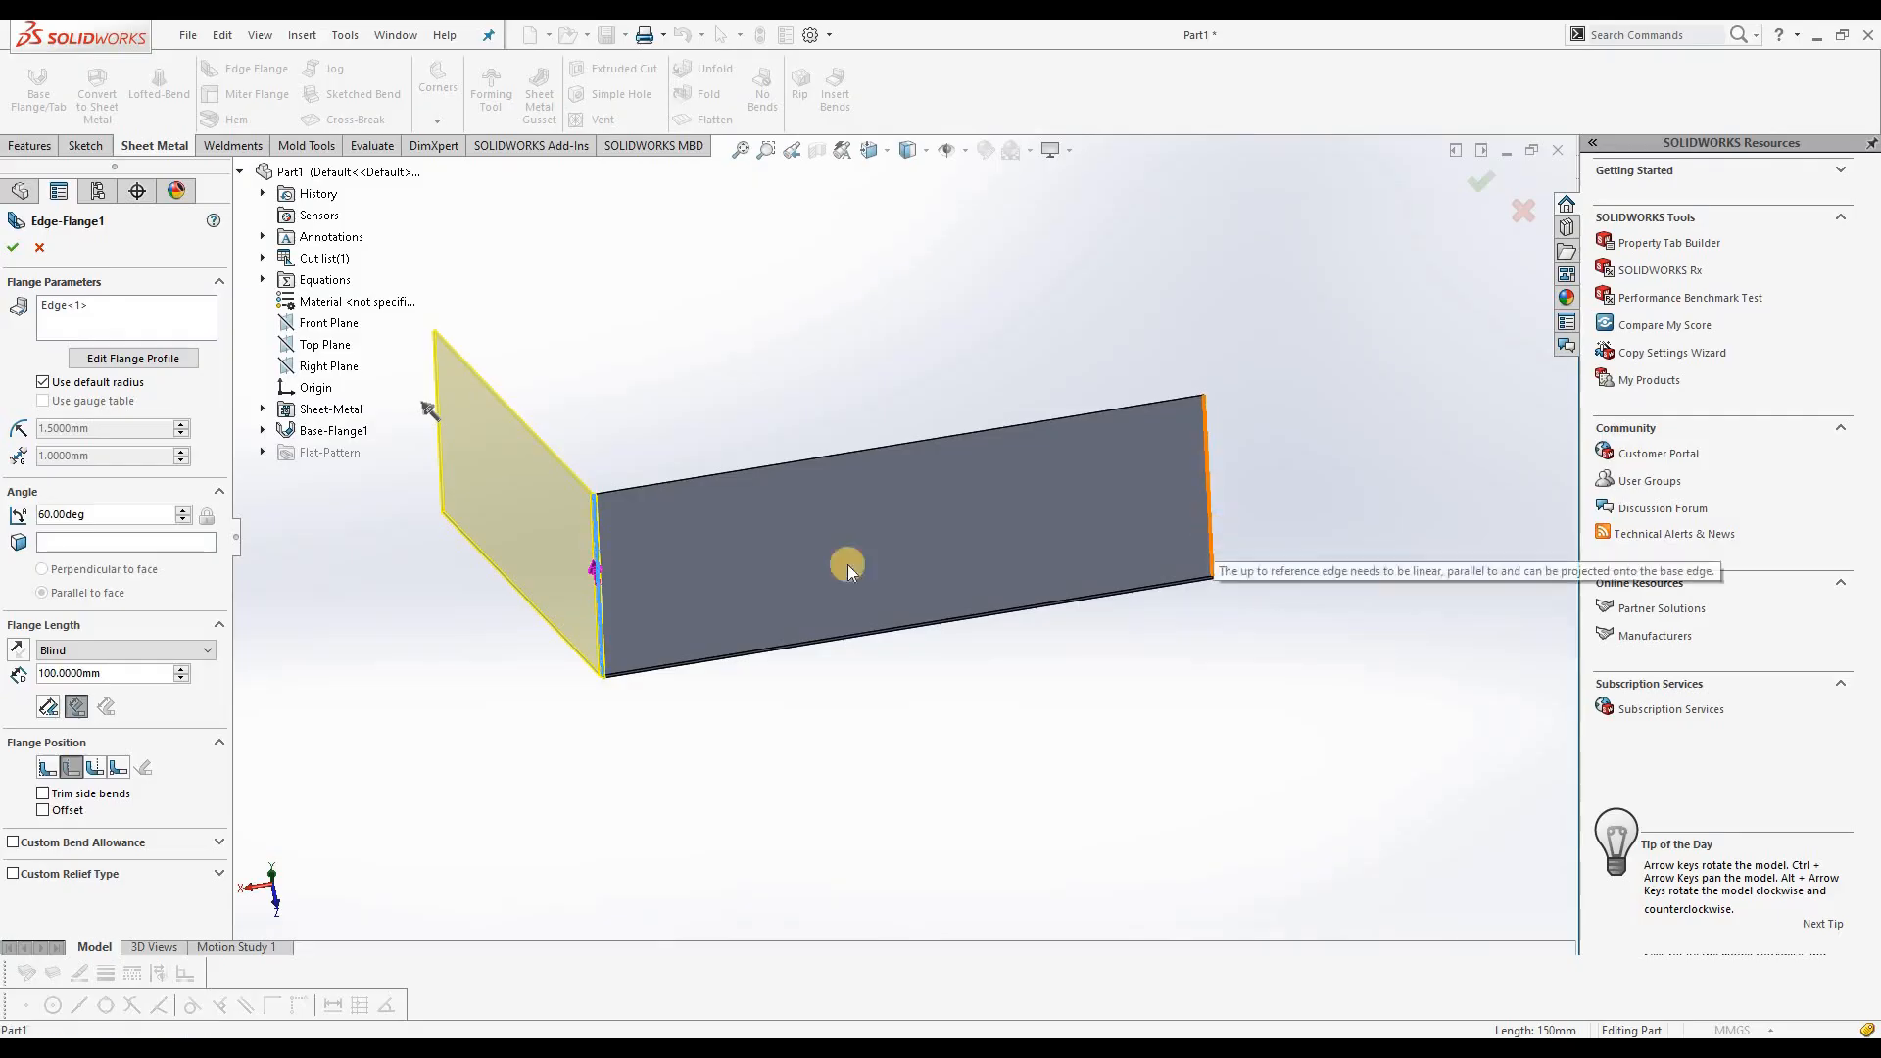
{"action": "left_click", "coordinate": [147, 316]}
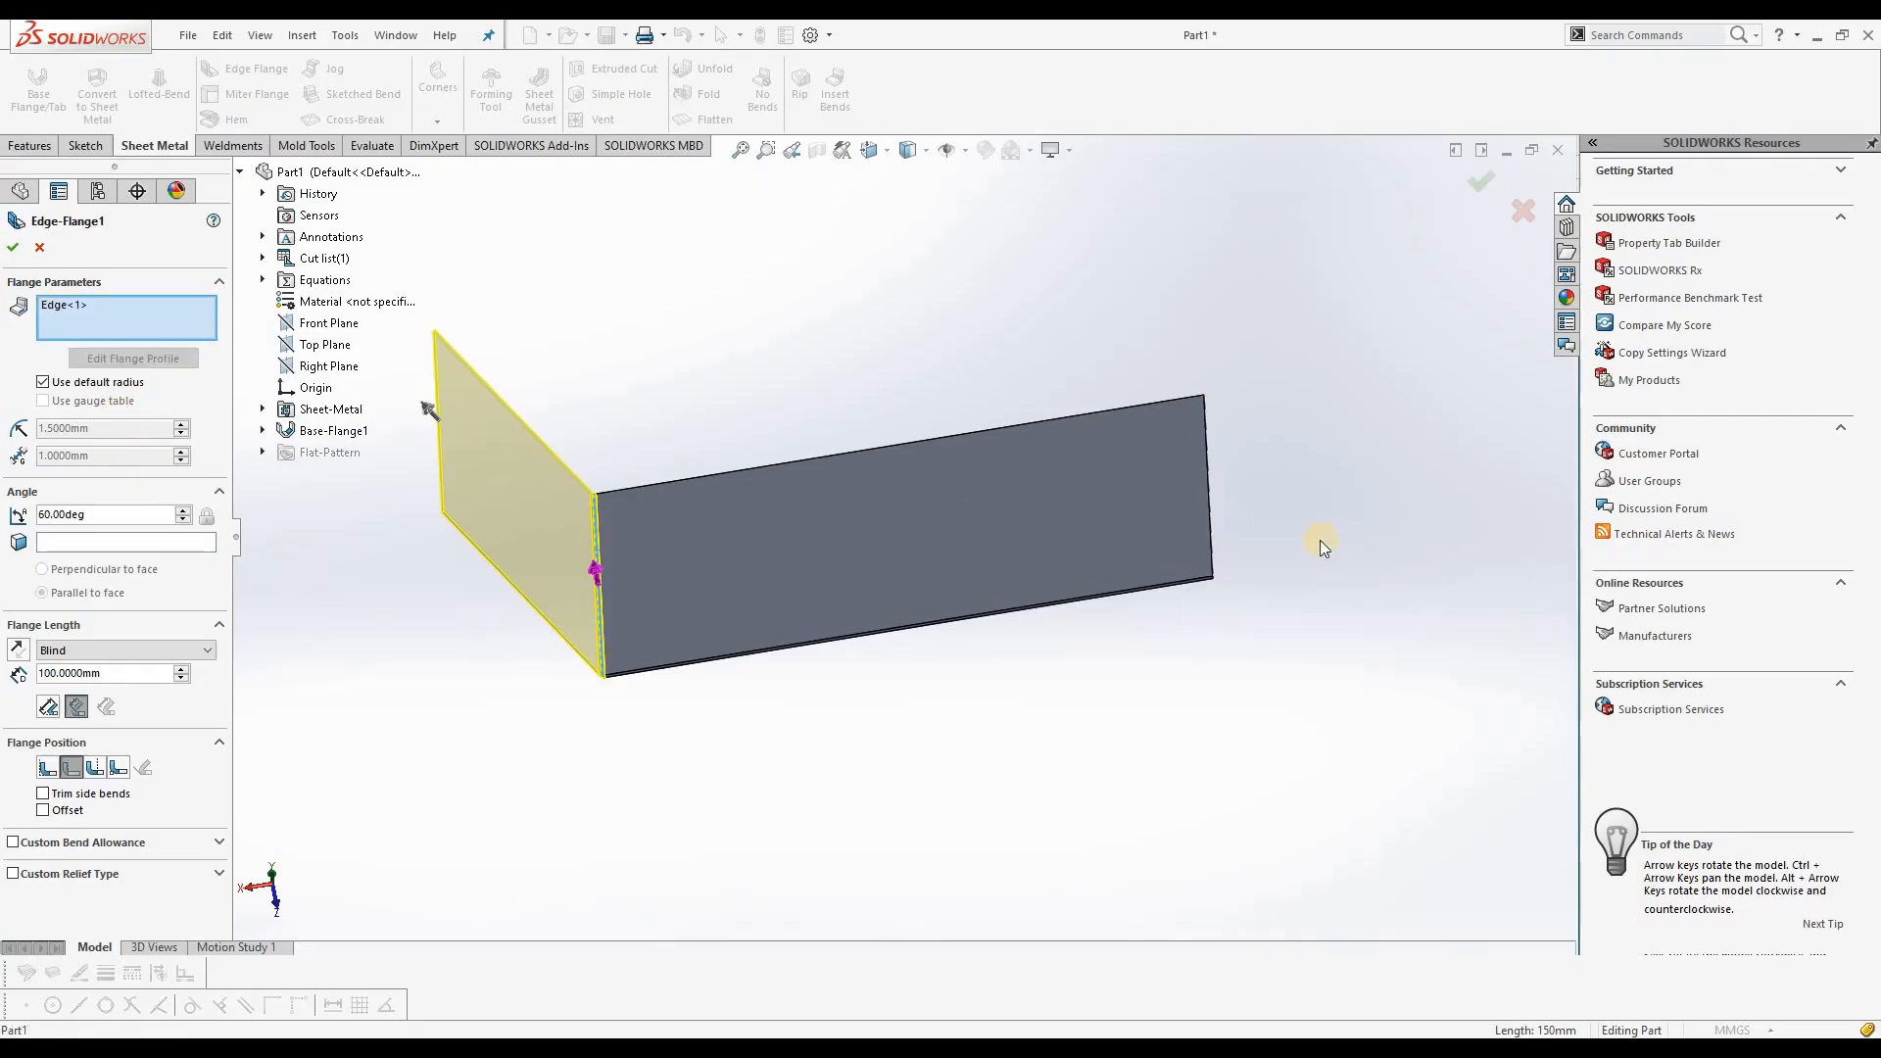
{"action": "left_click", "coordinate": [1213, 525]}
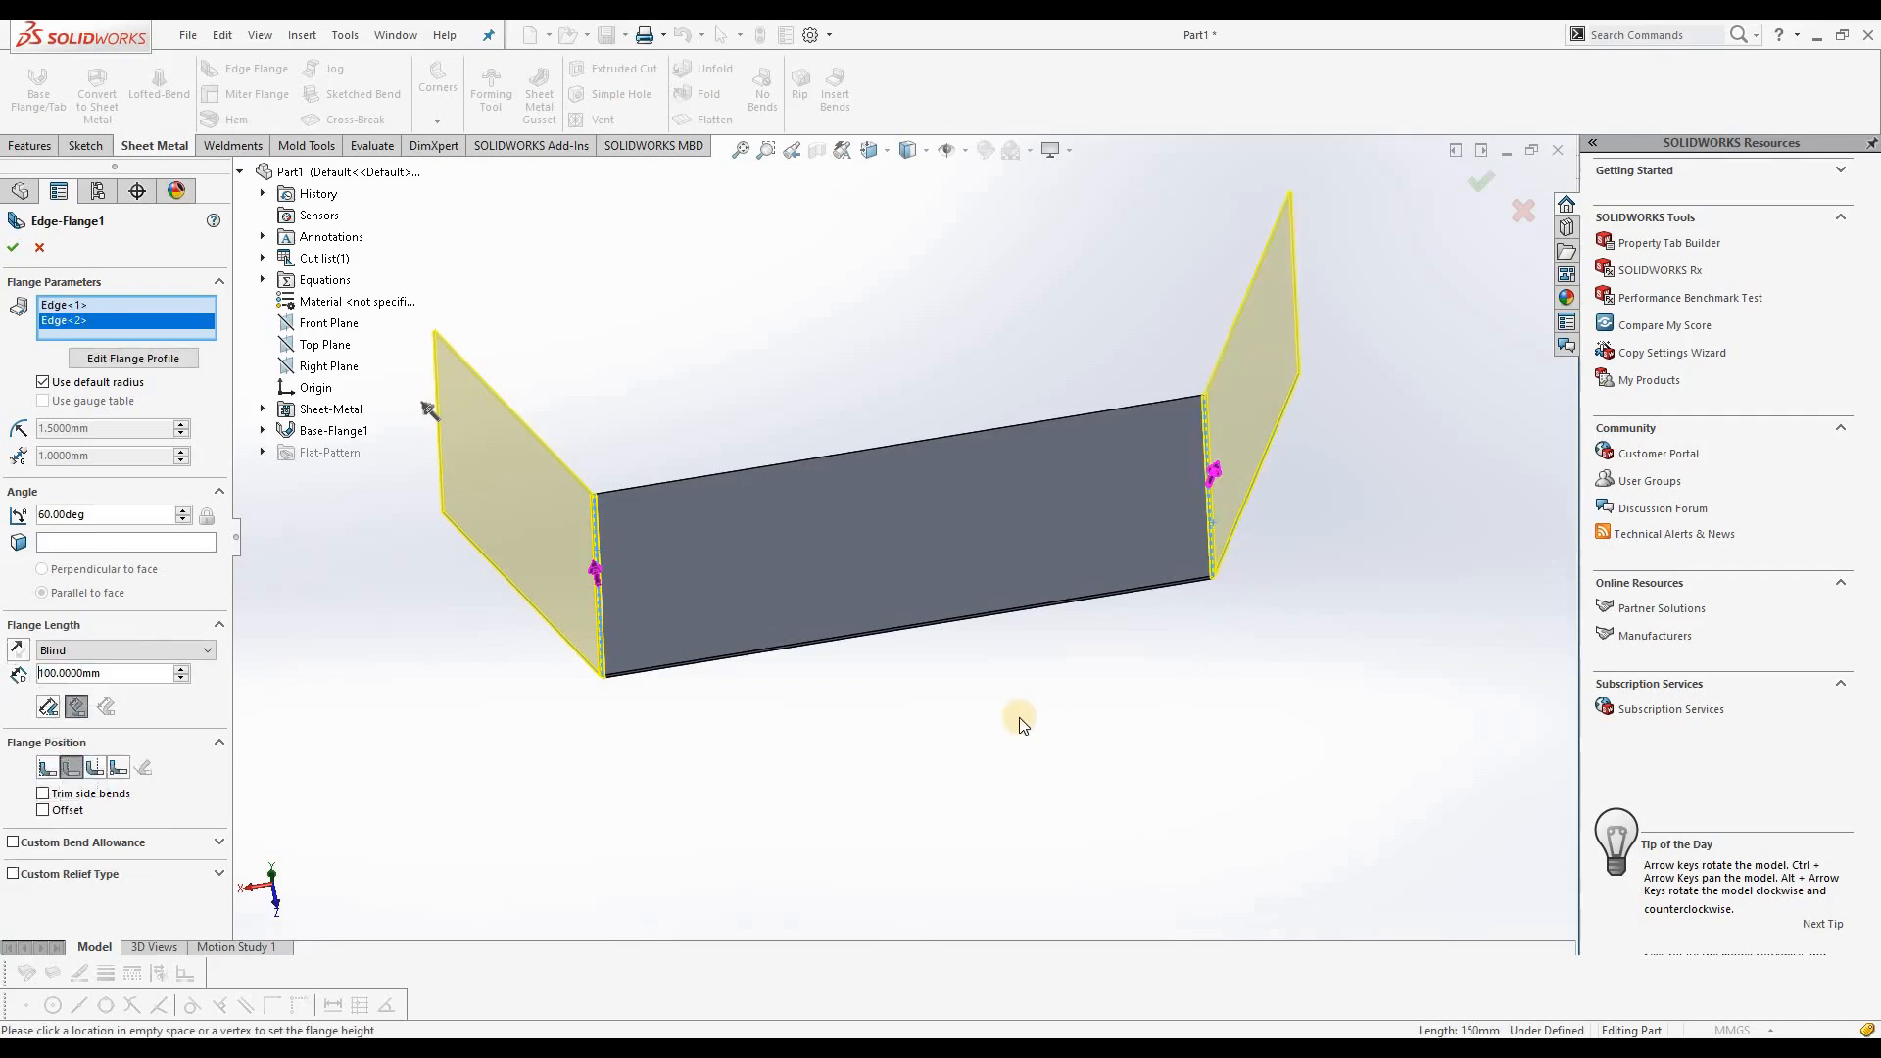
{"action": "mouse_move", "coordinate": [896, 726]}
{"action": "middle_mouse_down"}
{"action": "mouse_move", "coordinate": [971, 759]}
{"action": "mouse_move", "coordinate": [1053, 748]}
{"action": "mouse_move", "coordinate": [983, 769]}
{"action": "mouse_move", "coordinate": [927, 744]}
{"action": "middle_mouse_up"}
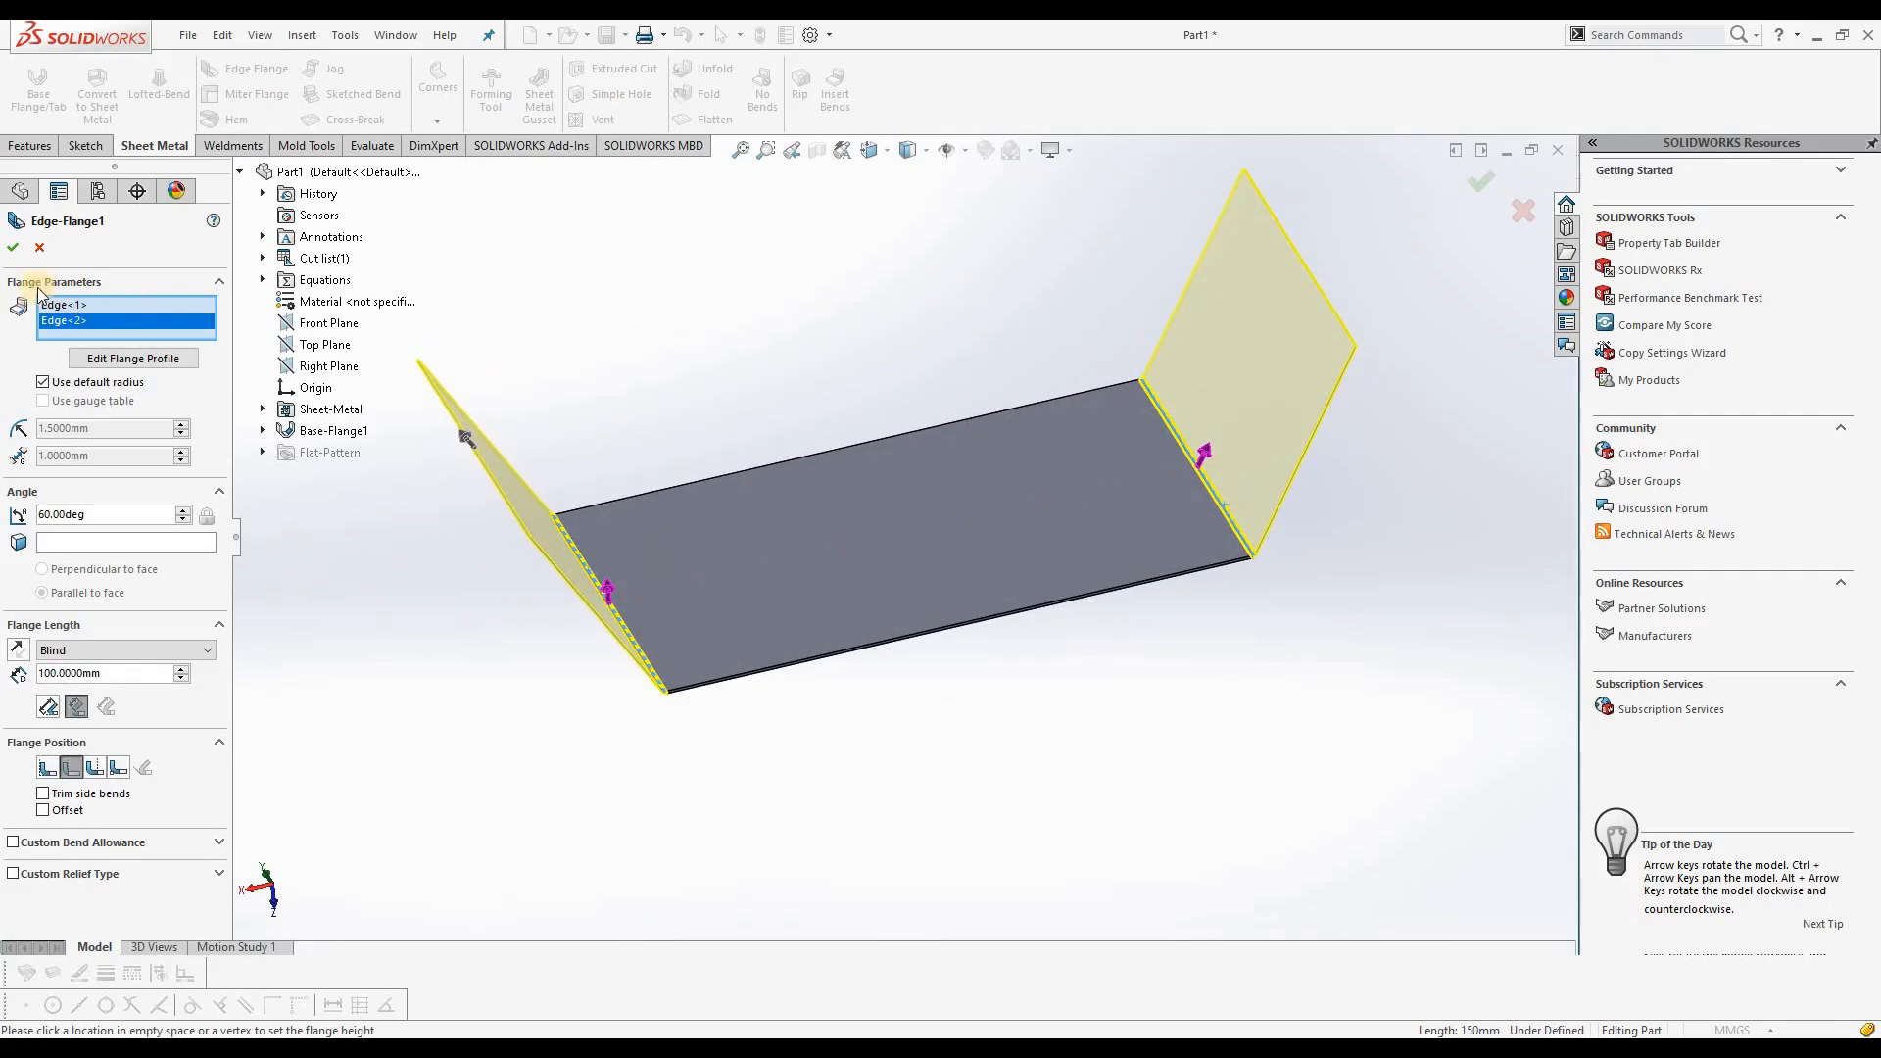
{"action": "left_click", "coordinate": [14, 253]}
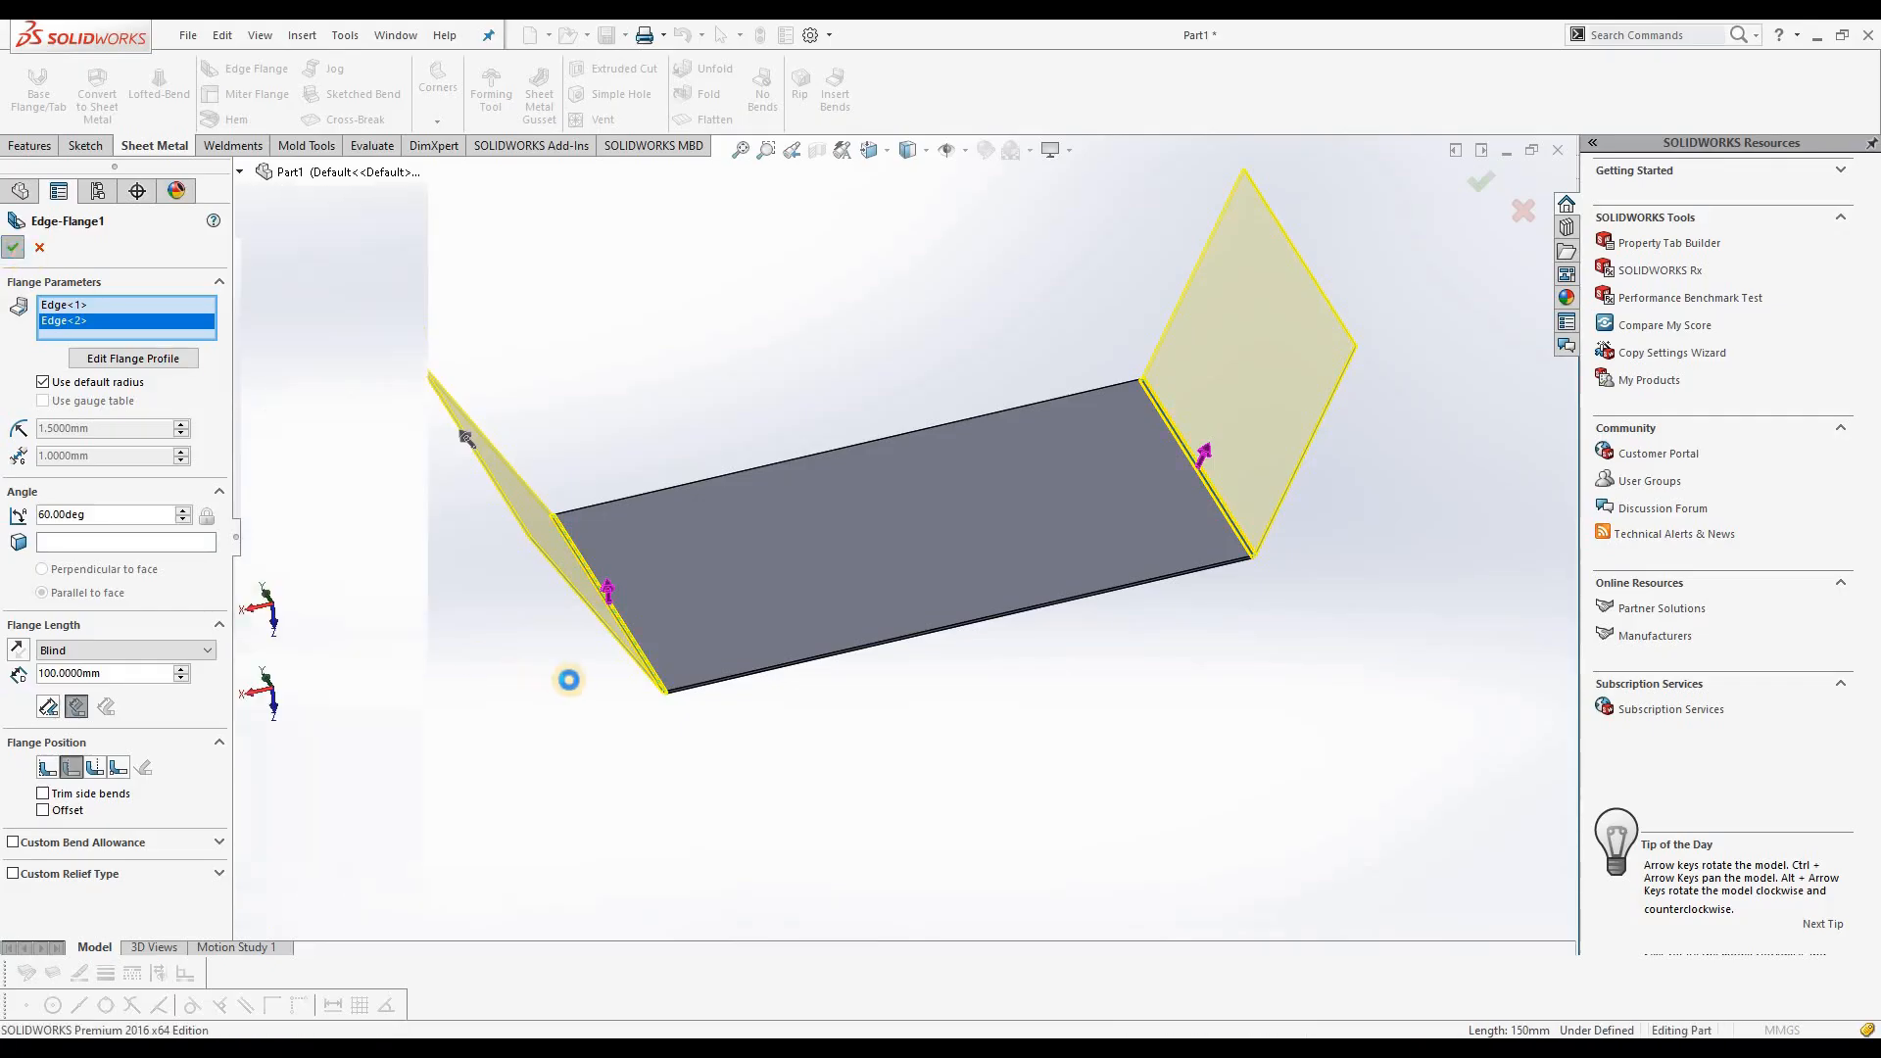
Step: Start another edge flange on the upper edge of one sloped flange, extending outward about 31 mm
{"action": "middle_click_drag", "start_coordinate": [890, 720], "coordinate": [833, 555]}
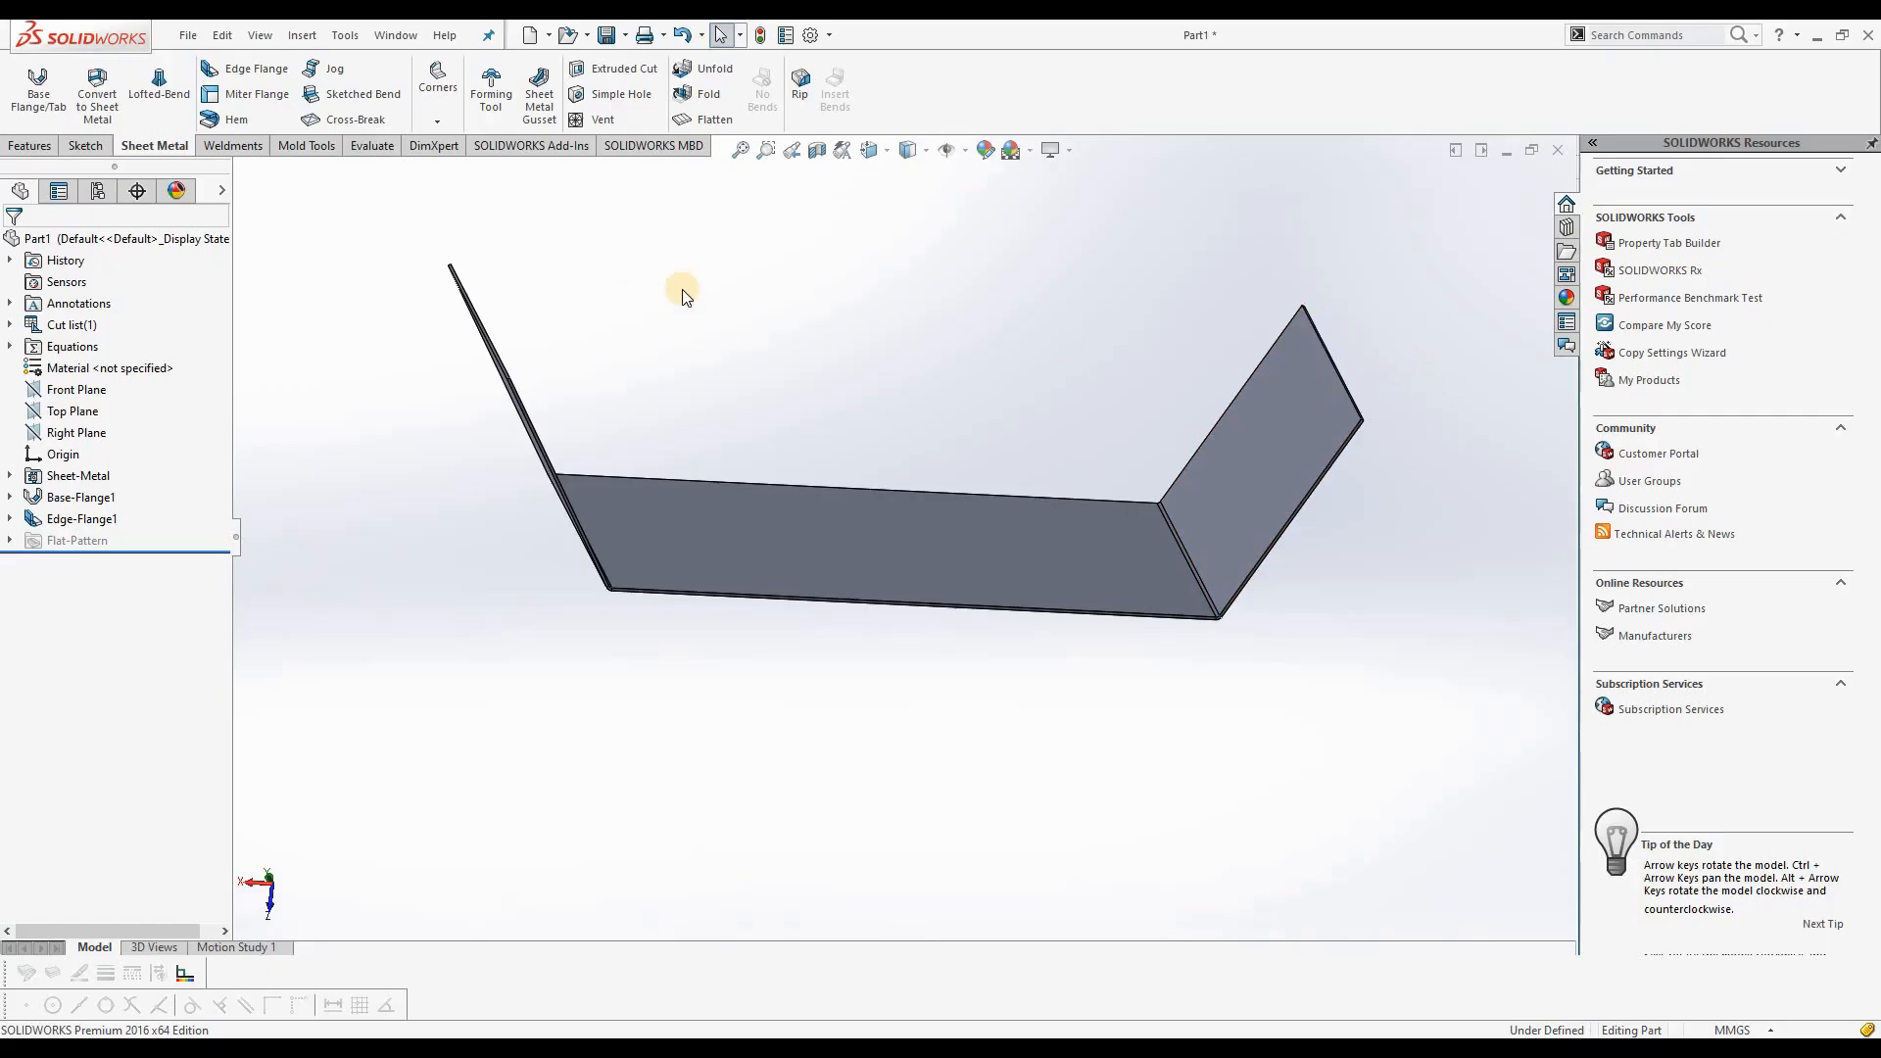
{"action": "left_click", "coordinate": [247, 68]}
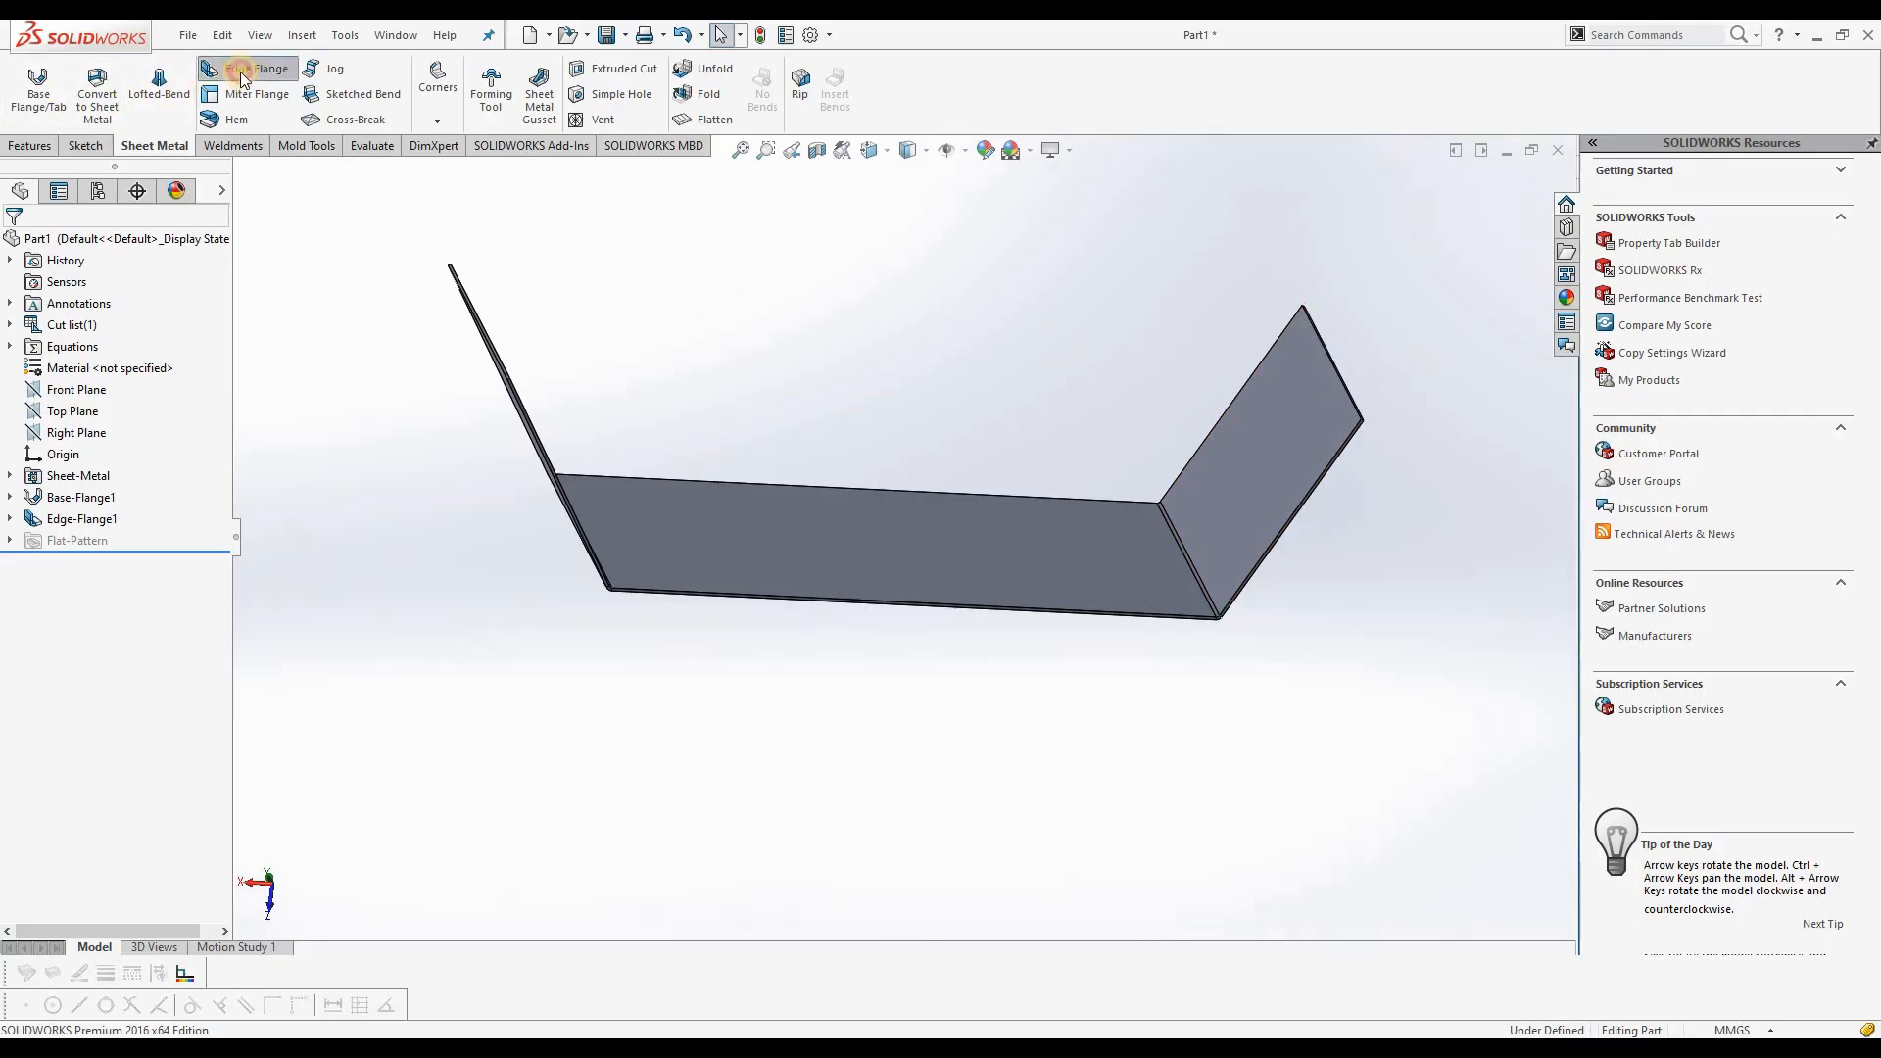
{"action": "scroll", "coordinate": [509, 372], "scroll_direction": "down", "scroll_amount": 2}
{"action": "middle_click_drag", "start_coordinate": [519, 373], "coordinate": [582, 323]}
{"action": "left_click", "coordinate": [580, 308]}
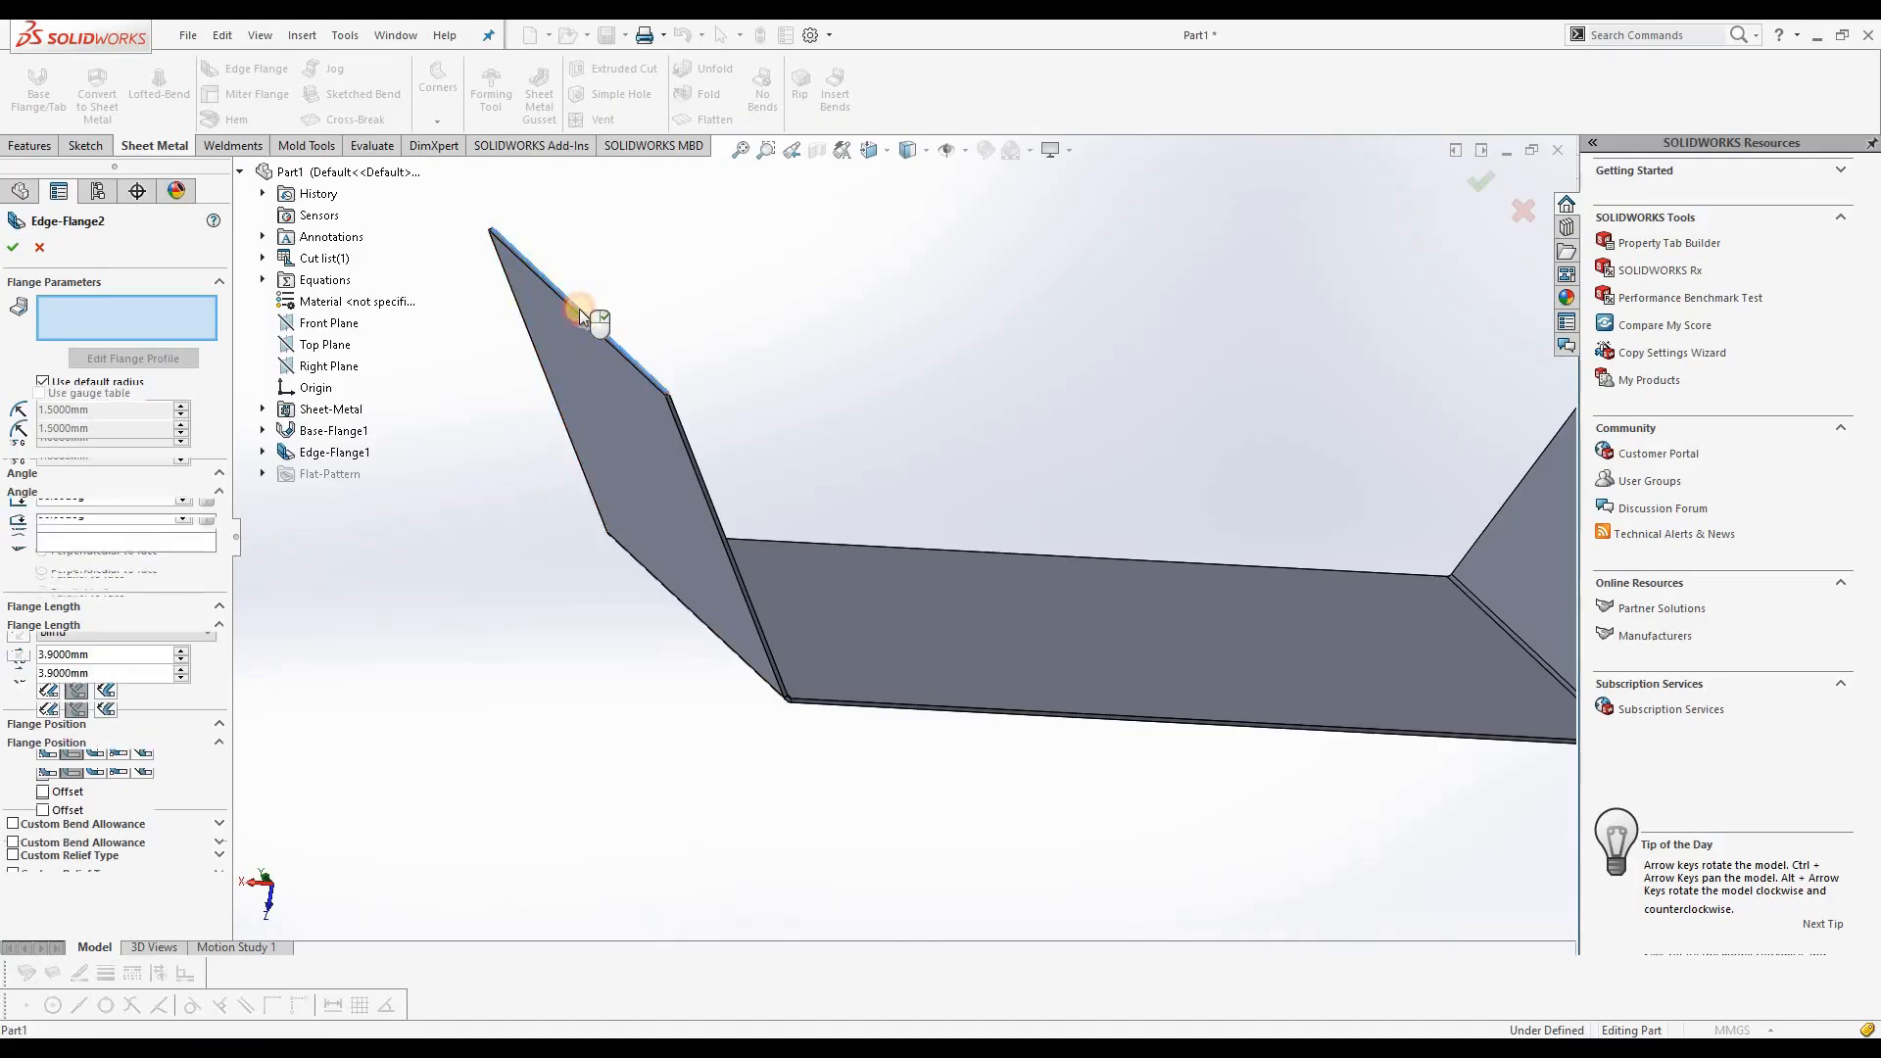
{"action": "left_click", "coordinate": [485, 368]}
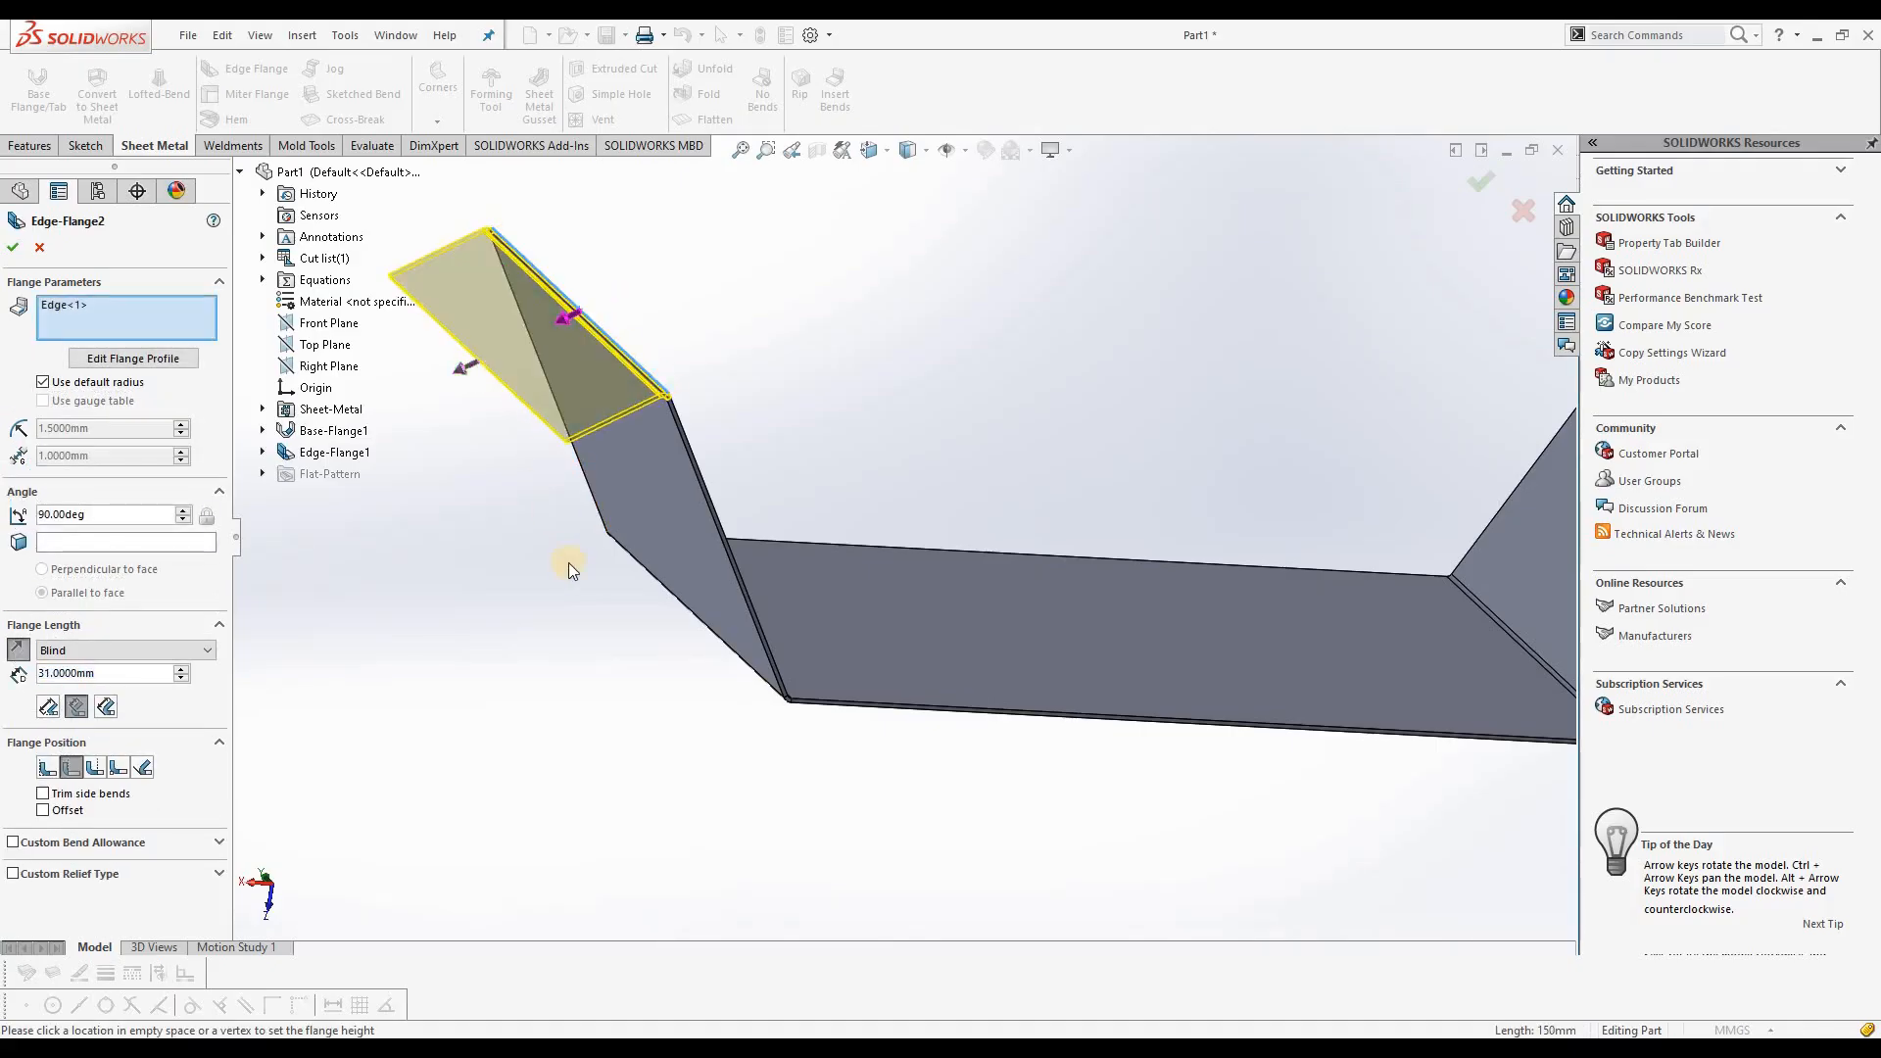
Step: Try a 120 degree angle for the new outward edge flange
{"action": "middle_click_drag", "start_coordinate": [490, 561], "coordinate": [511, 559]}
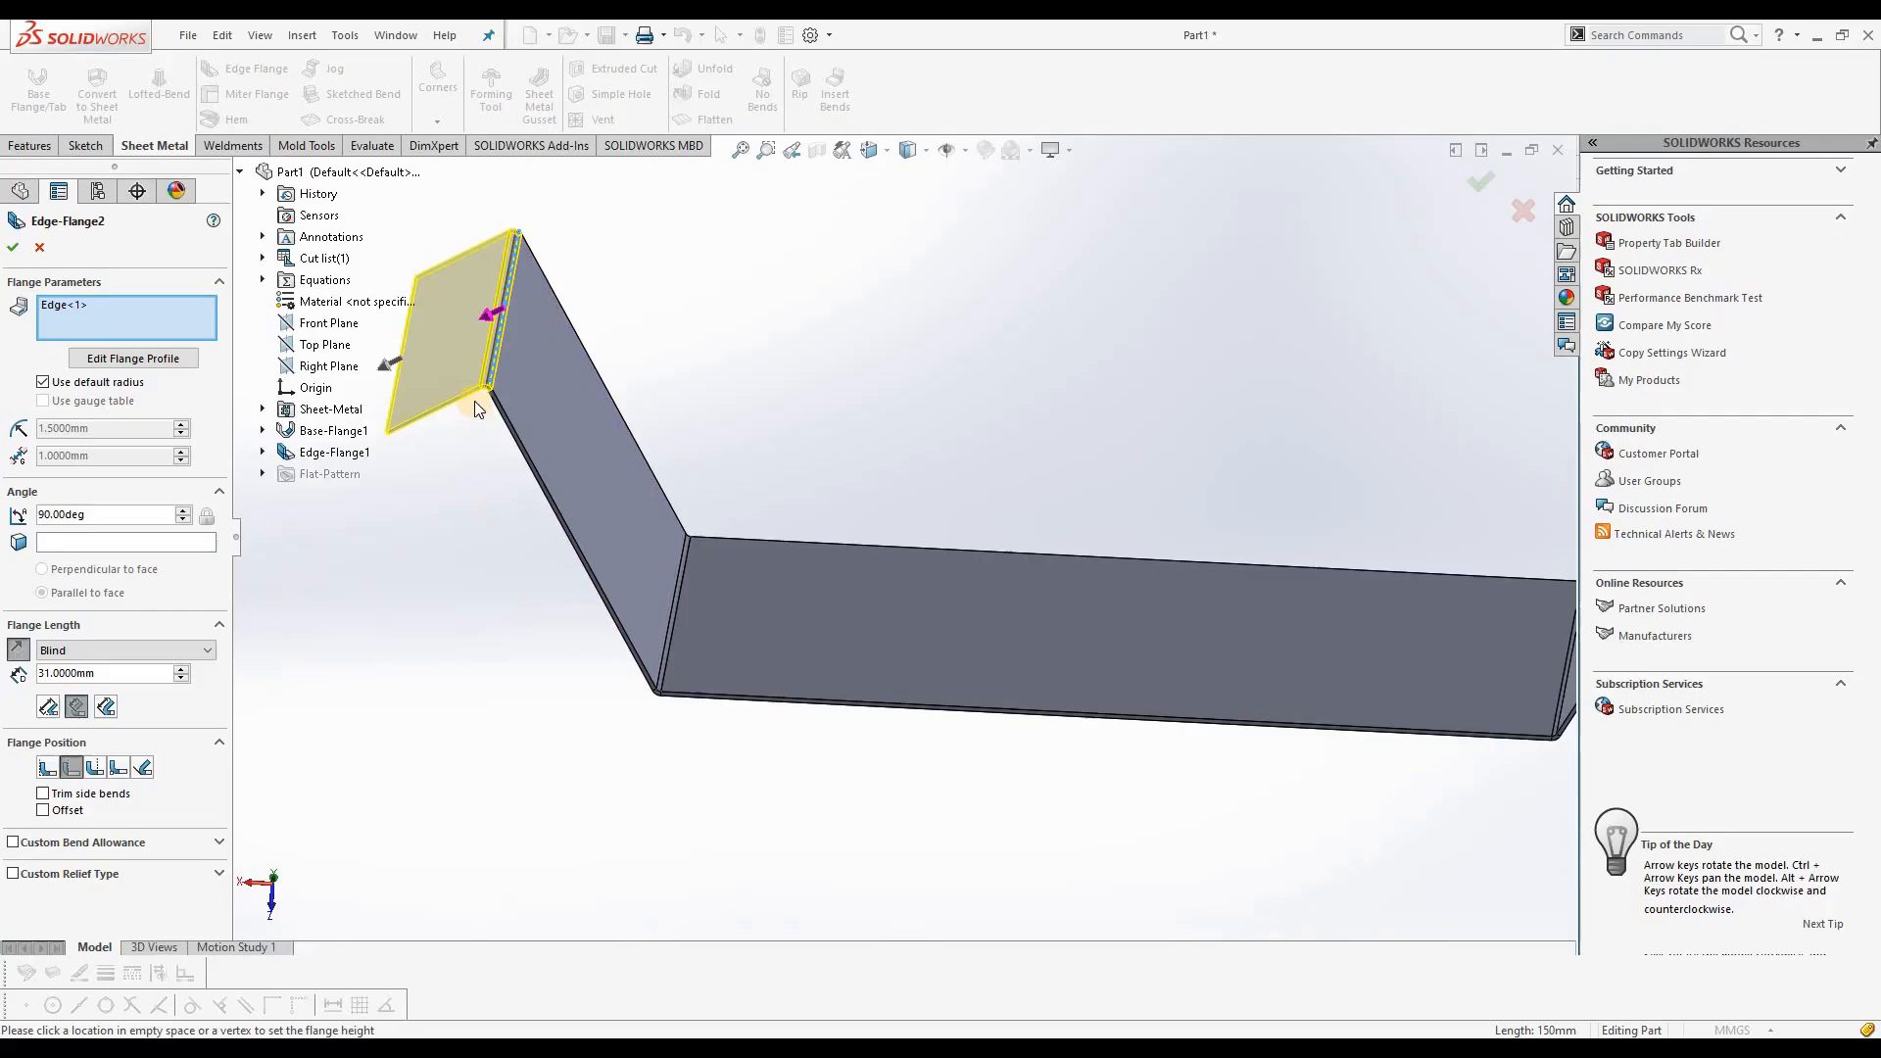
{"action": "left_click_drag", "start_coordinate": [97, 514], "coordinate": [32, 507]}
{"action": "type", "text": "120"}
{"action": "key", "text": "Return"}
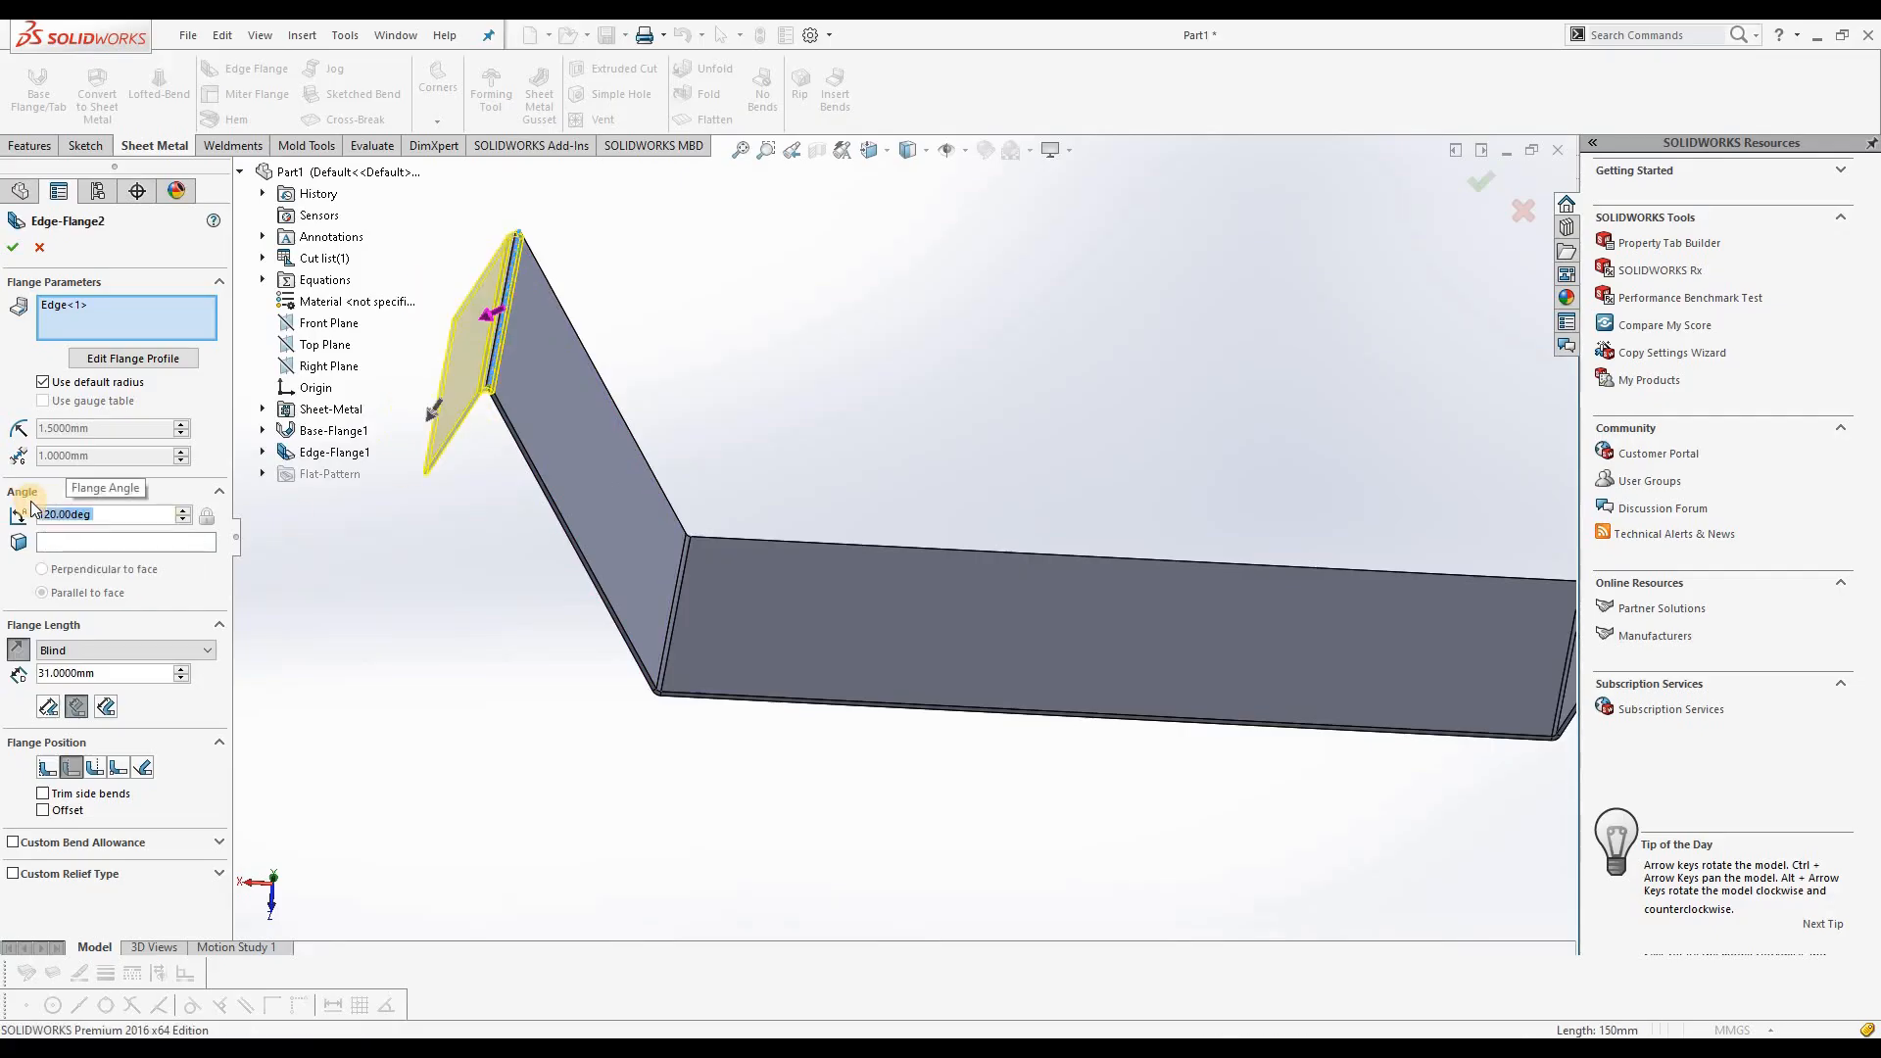
Step: Set the outward edge flange's angle to 60 degrees
{"action": "left_click_drag", "start_coordinate": [103, 513], "coordinate": [37, 515]}
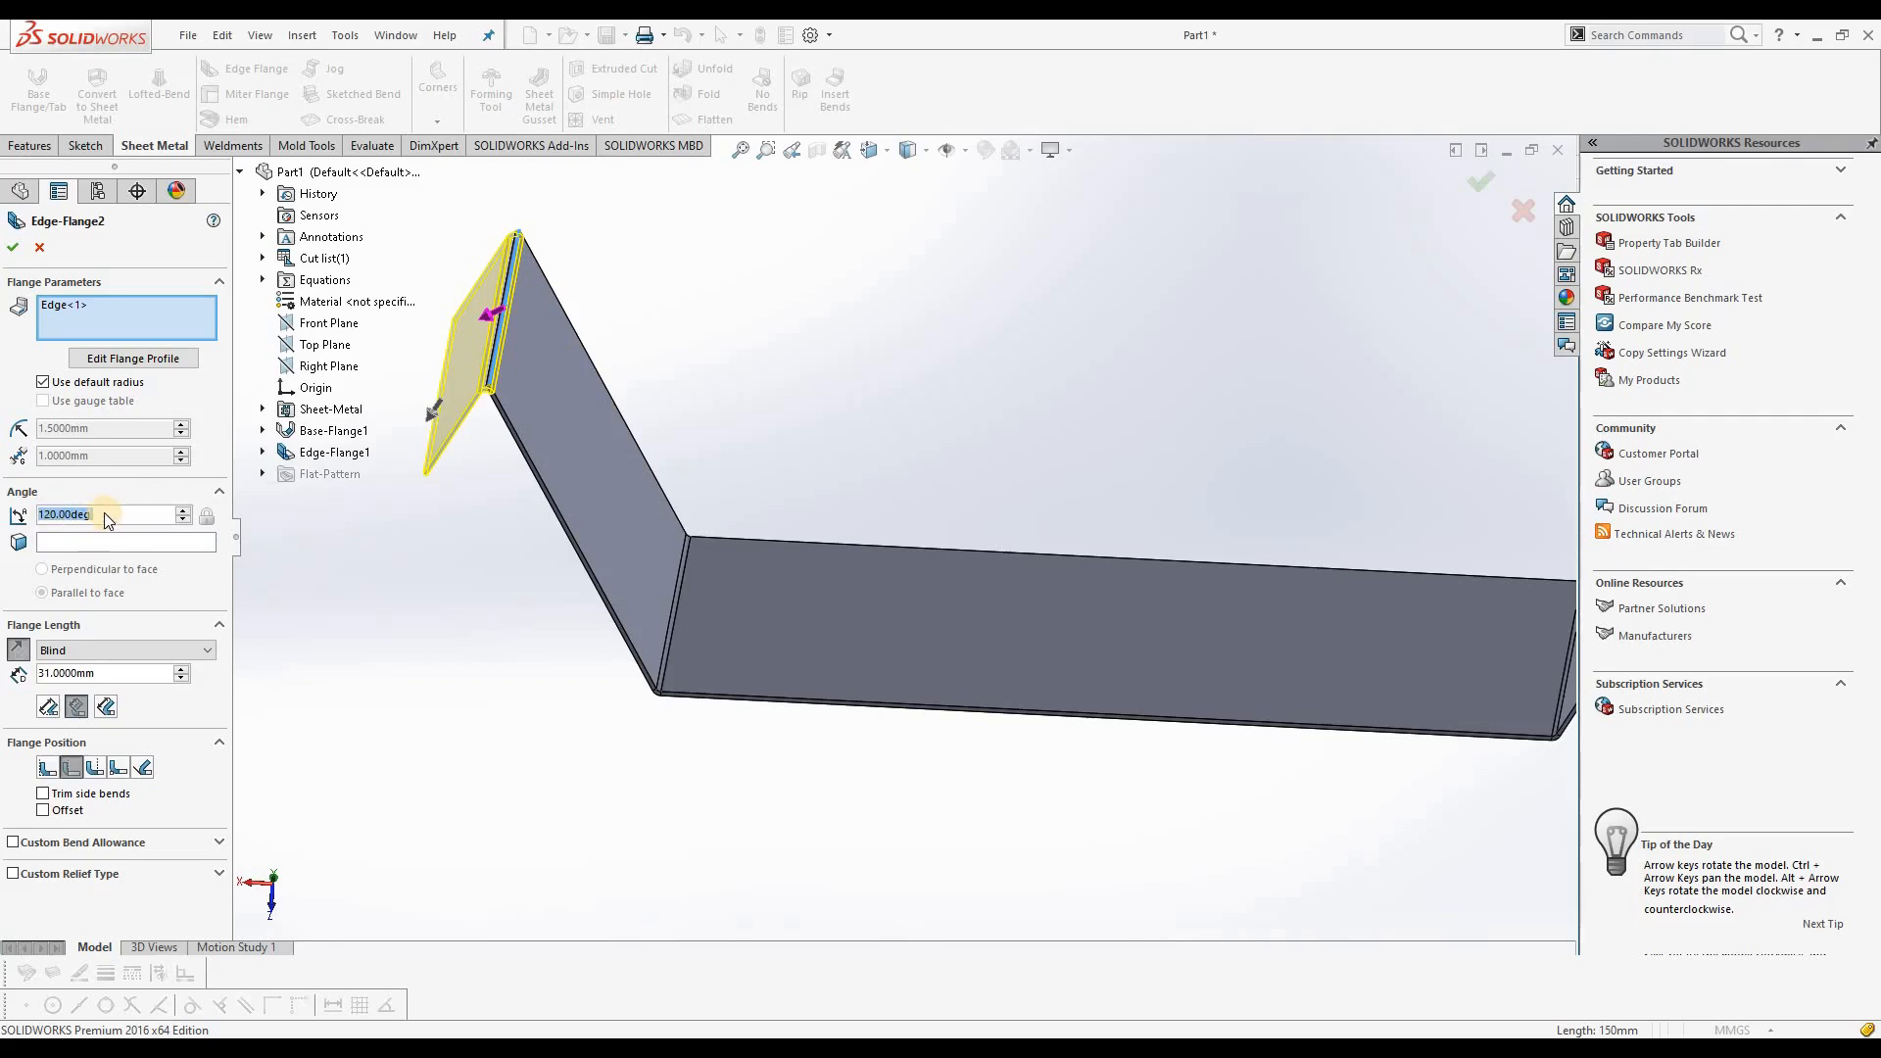
{"action": "type", "text": "60"}
{"action": "key", "text": "Return"}
{"action": "middle_click_drag", "start_coordinate": [526, 544], "coordinate": [480, 504]}
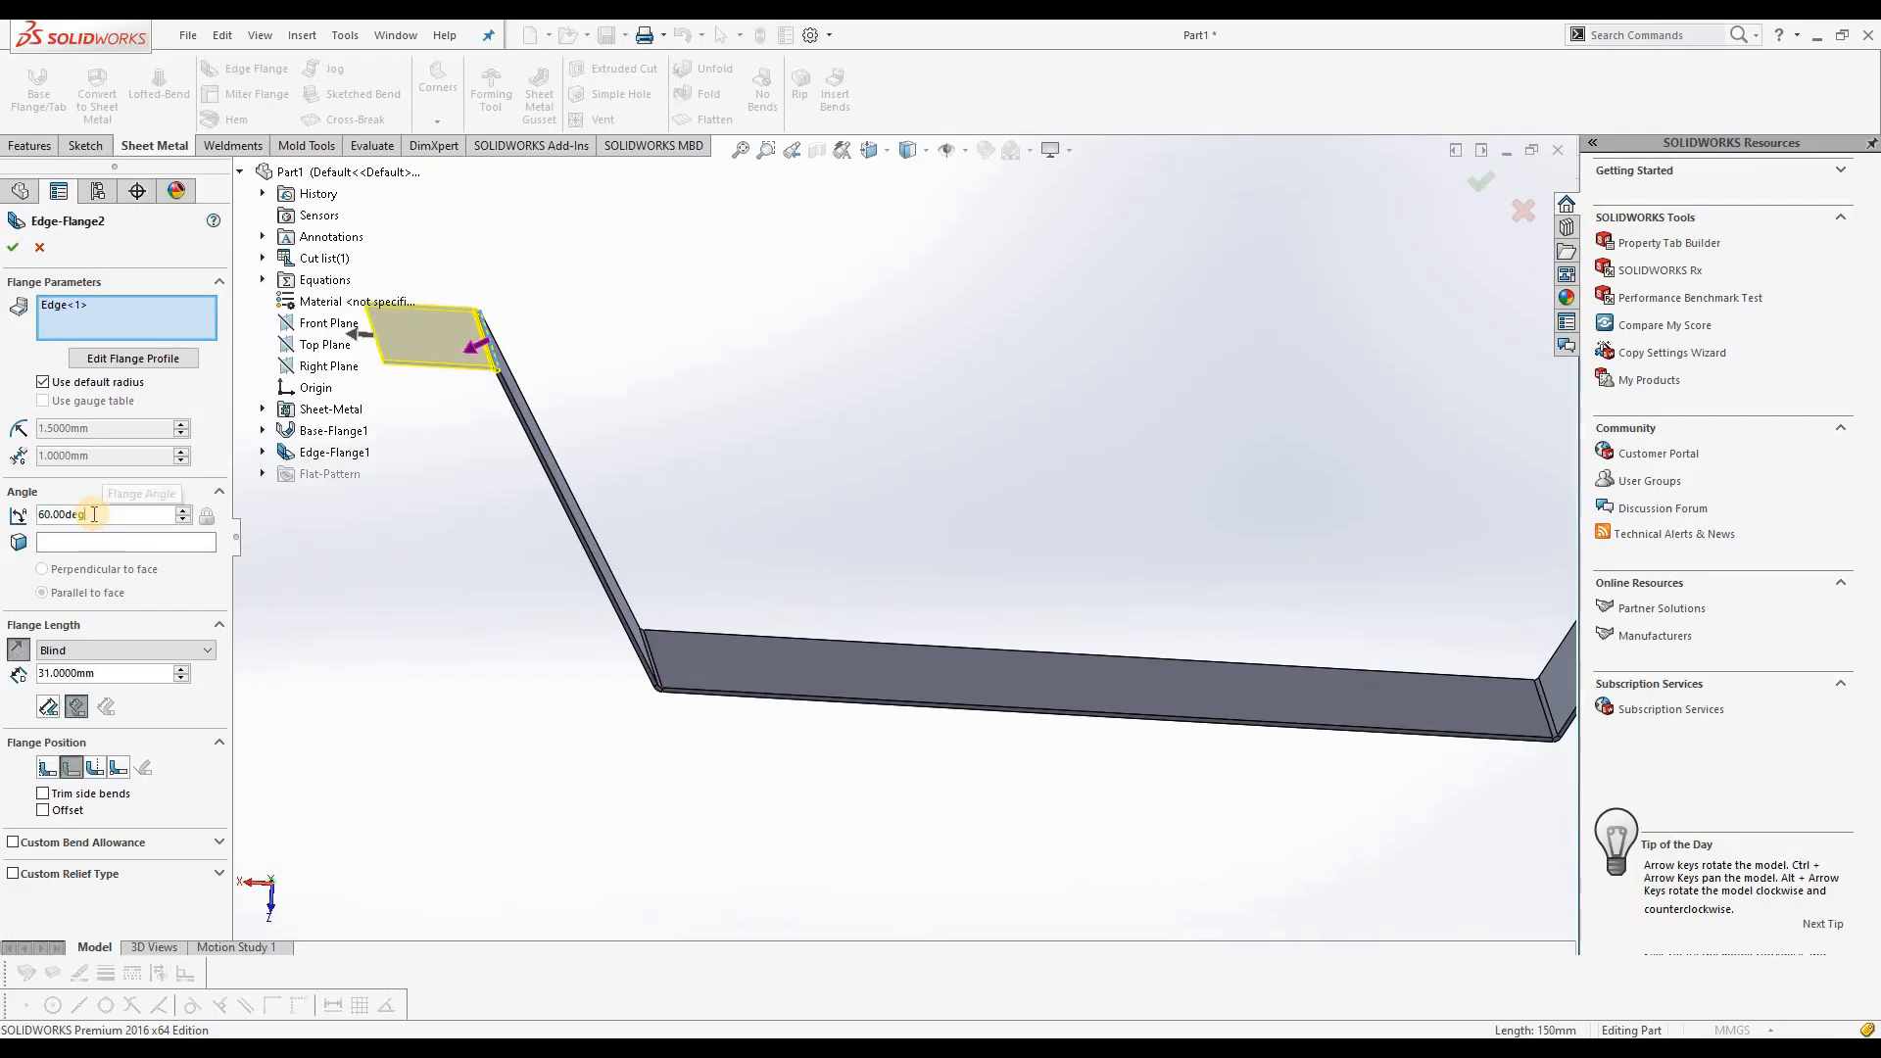
Step: Try a 40 degree angle for the outward edge flange and restore it to 60 degrees
{"action": "double_click", "coordinate": [37, 515]}
{"action": "type", "text": "40"}
{"action": "key", "text": "Return"}
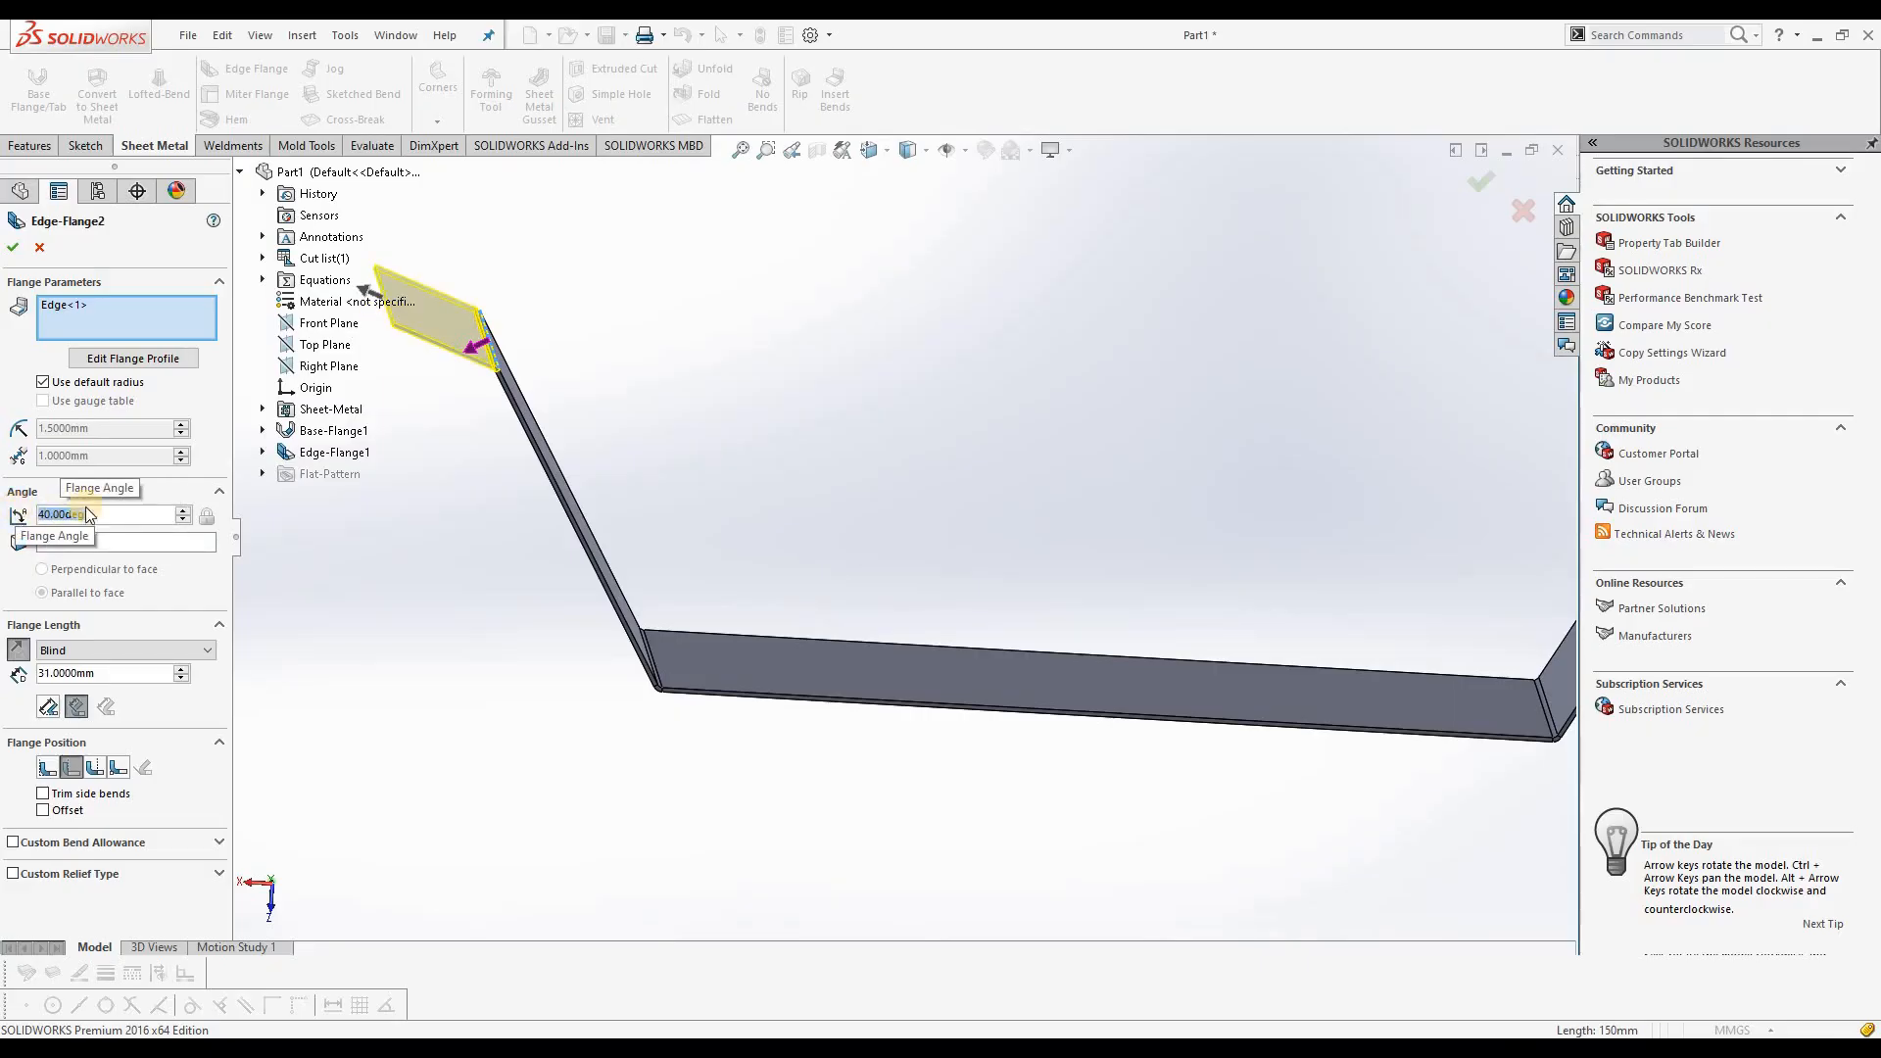
{"action": "type", "text": "60"}
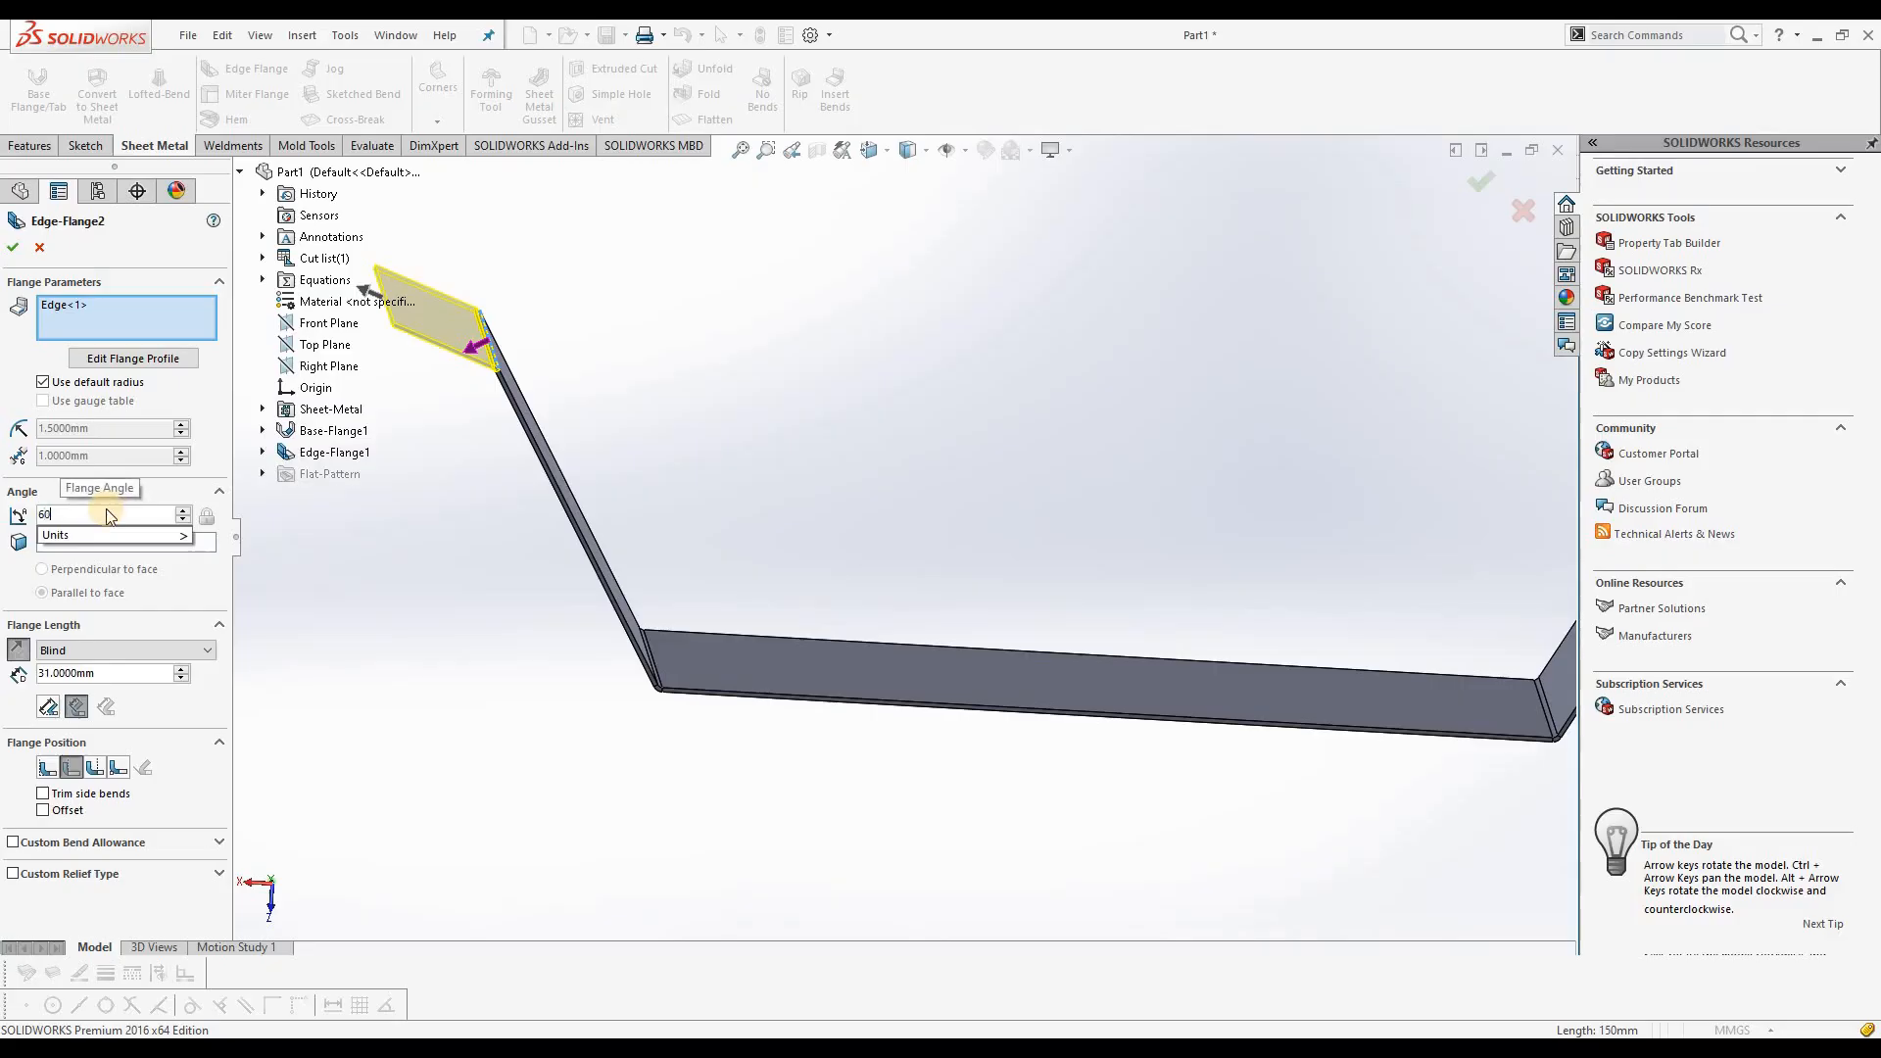
{"action": "key", "text": "Return"}
Step: Set the outward edge flange's length to 40 mm and create the flange
{"action": "double_click", "coordinate": [99, 675]}
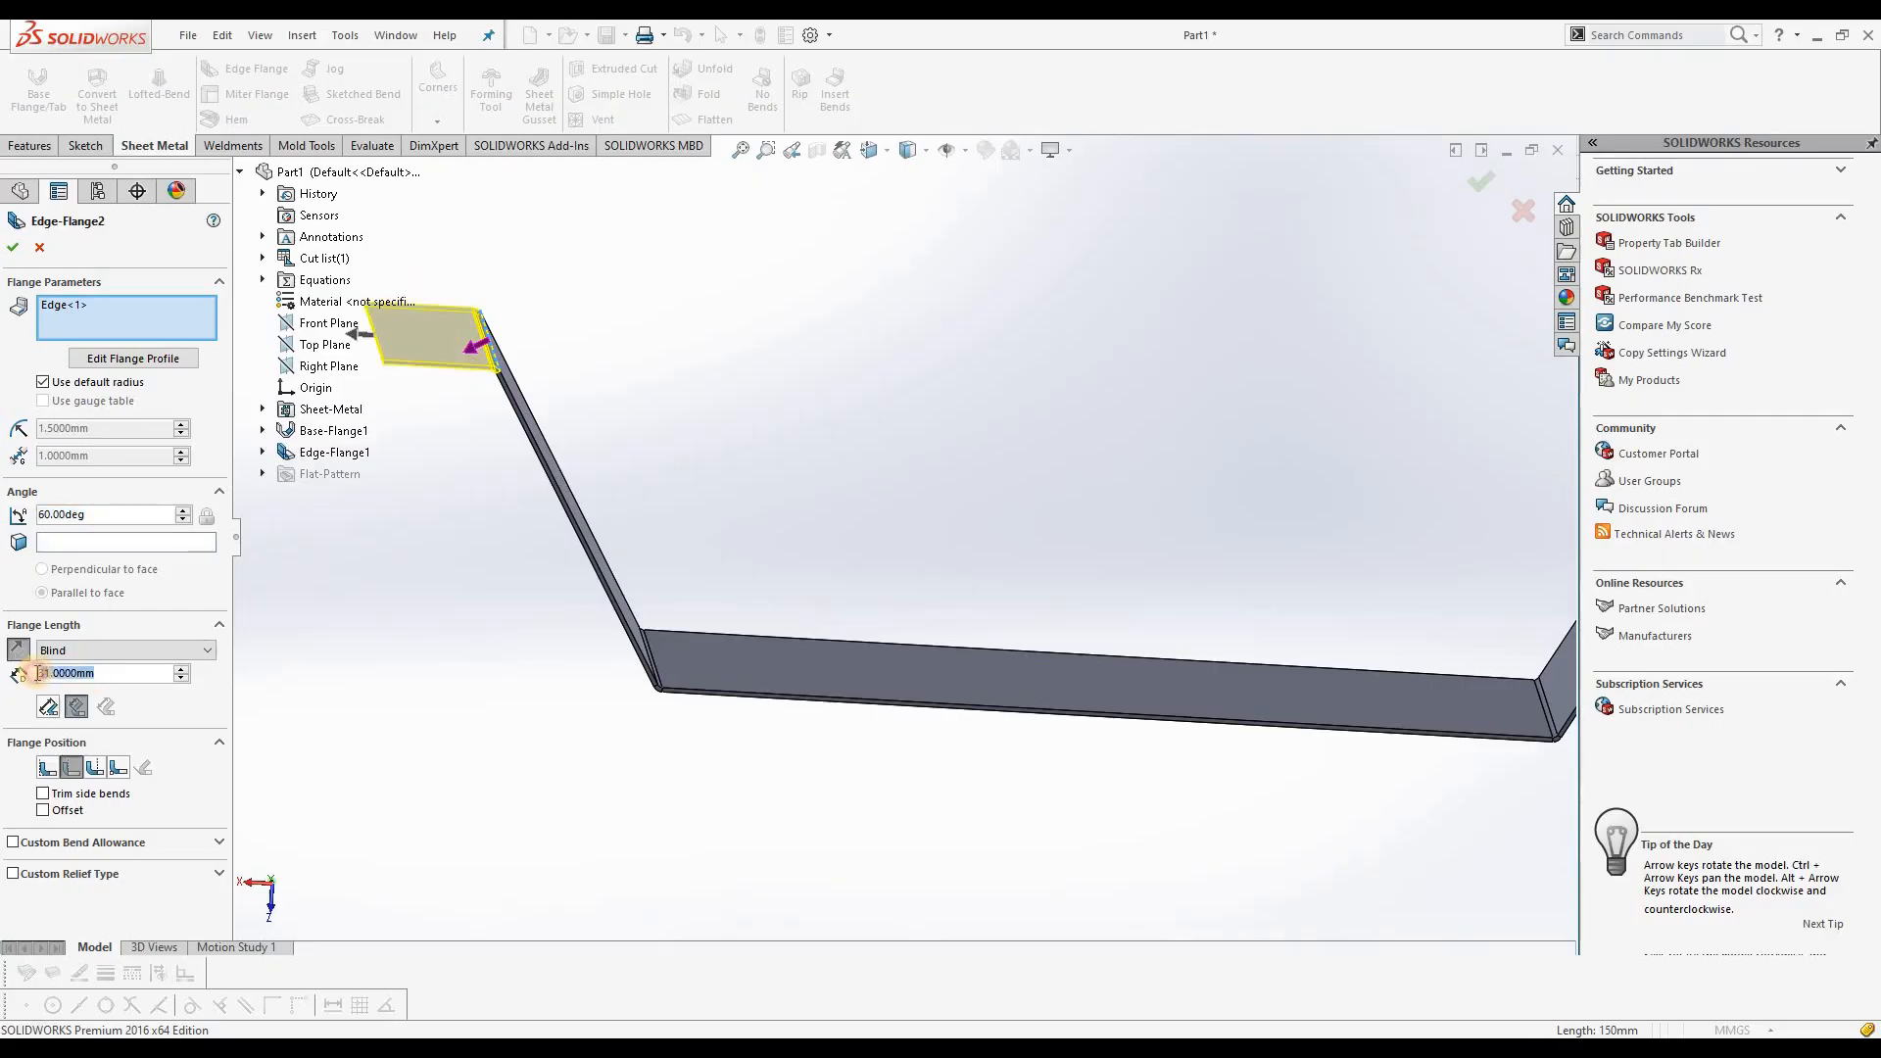
{"action": "type", "text": "40"}
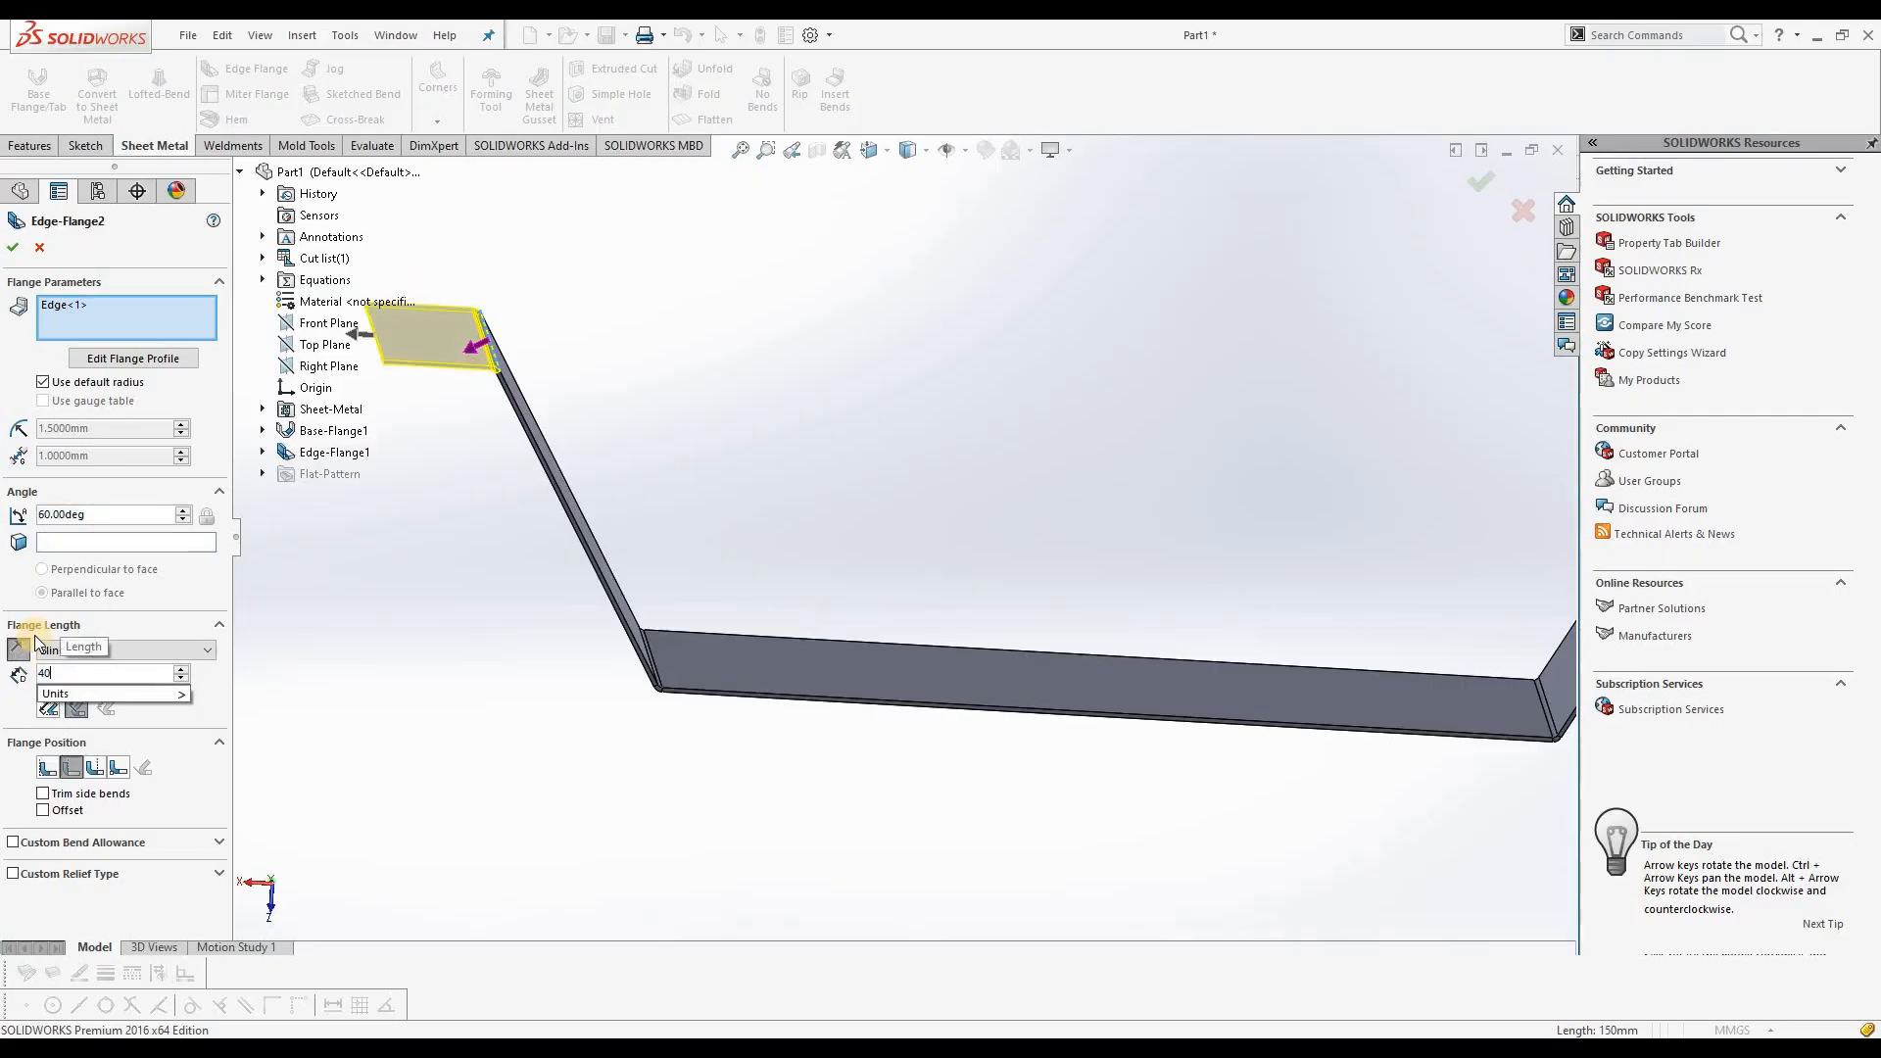
{"action": "key", "text": "Return"}
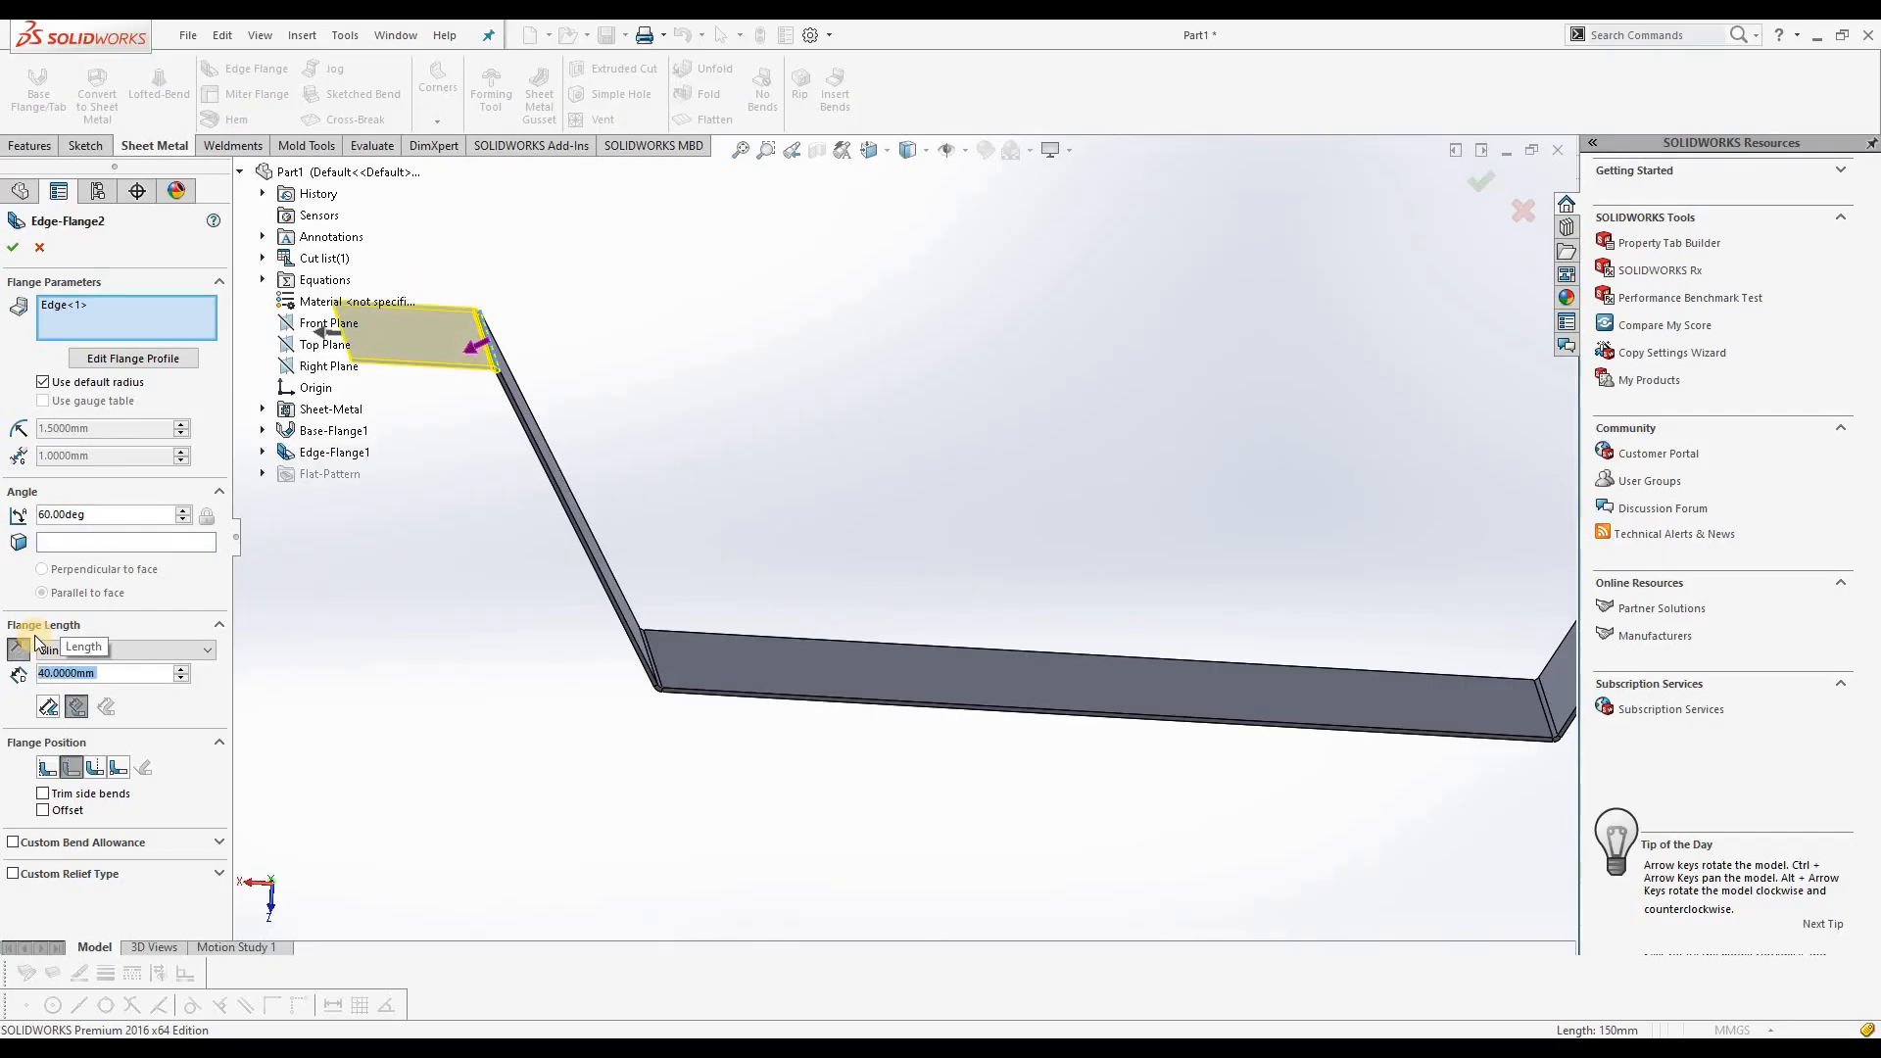
{"action": "left_click", "coordinate": [13, 251]}
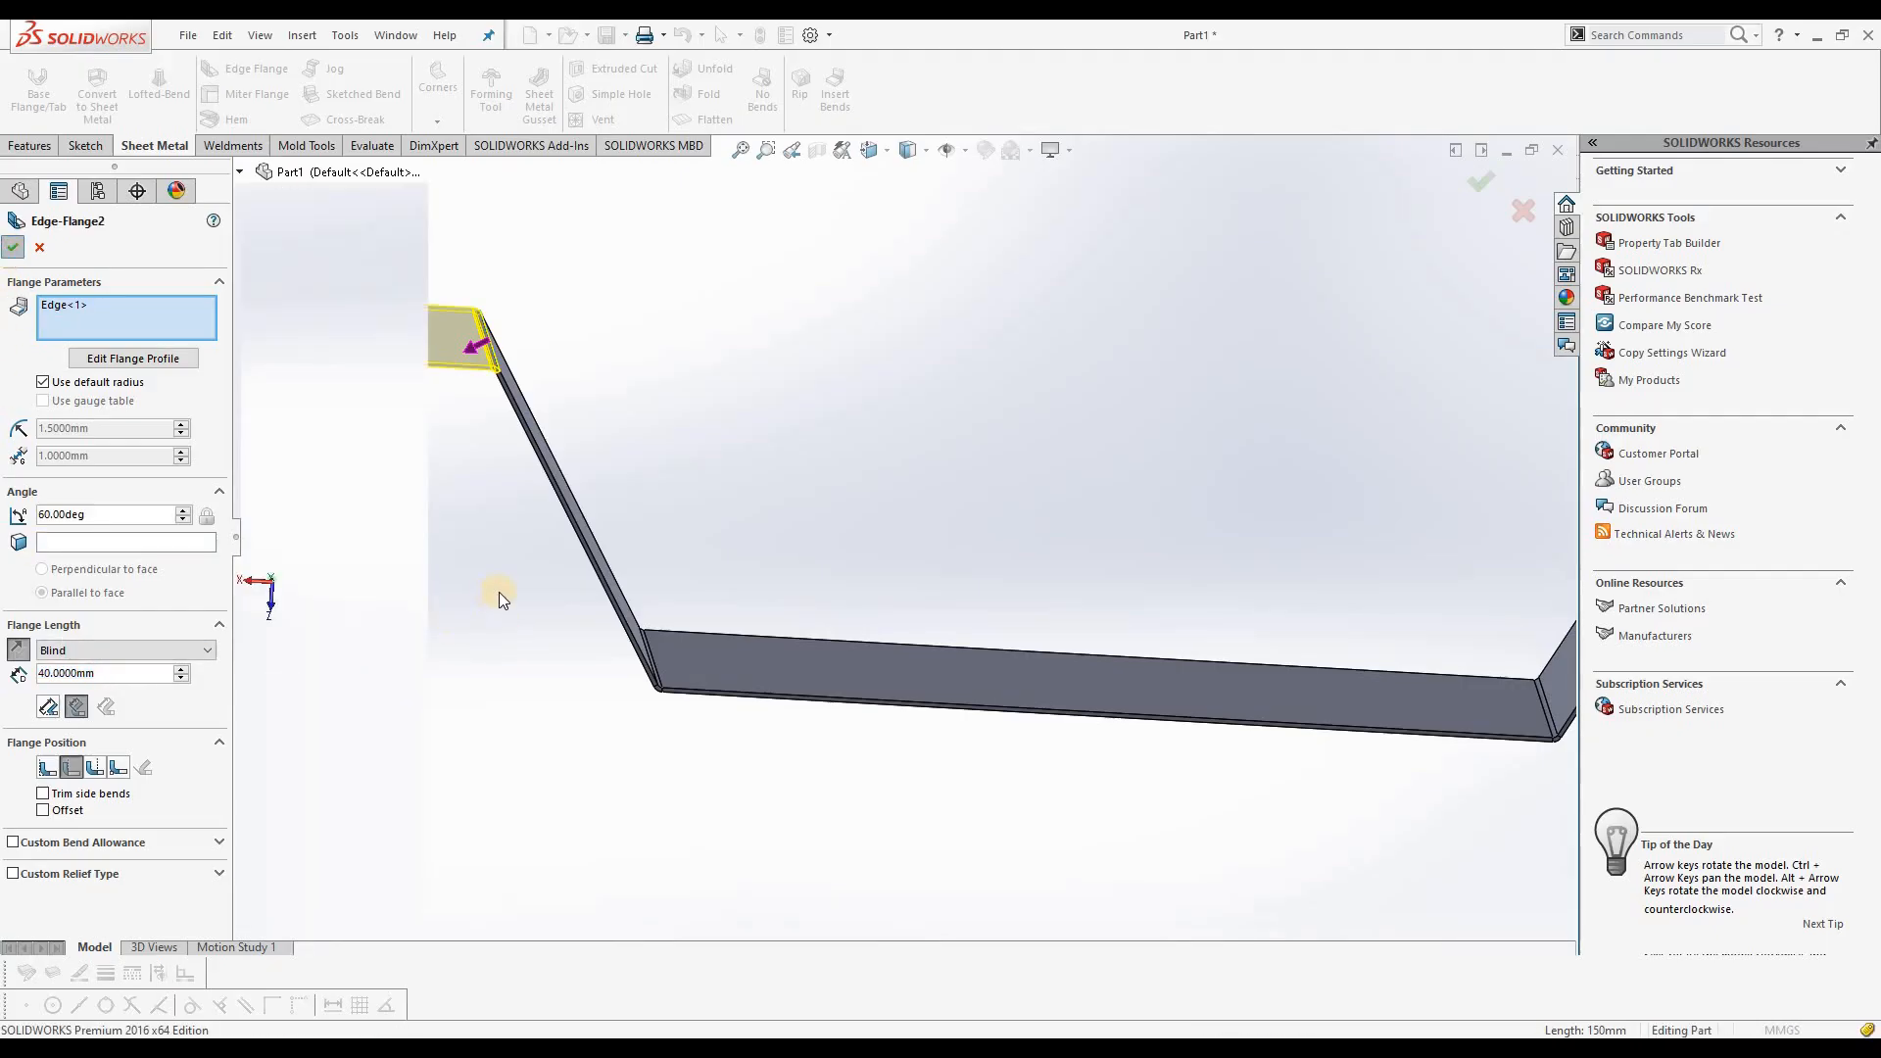
Step: Edit the outward edge flange feature and set its flange length to 20 mm
{"action": "key", "text": "f"}
{"action": "middle_click_drag", "start_coordinate": [612, 568], "coordinate": [587, 656]}
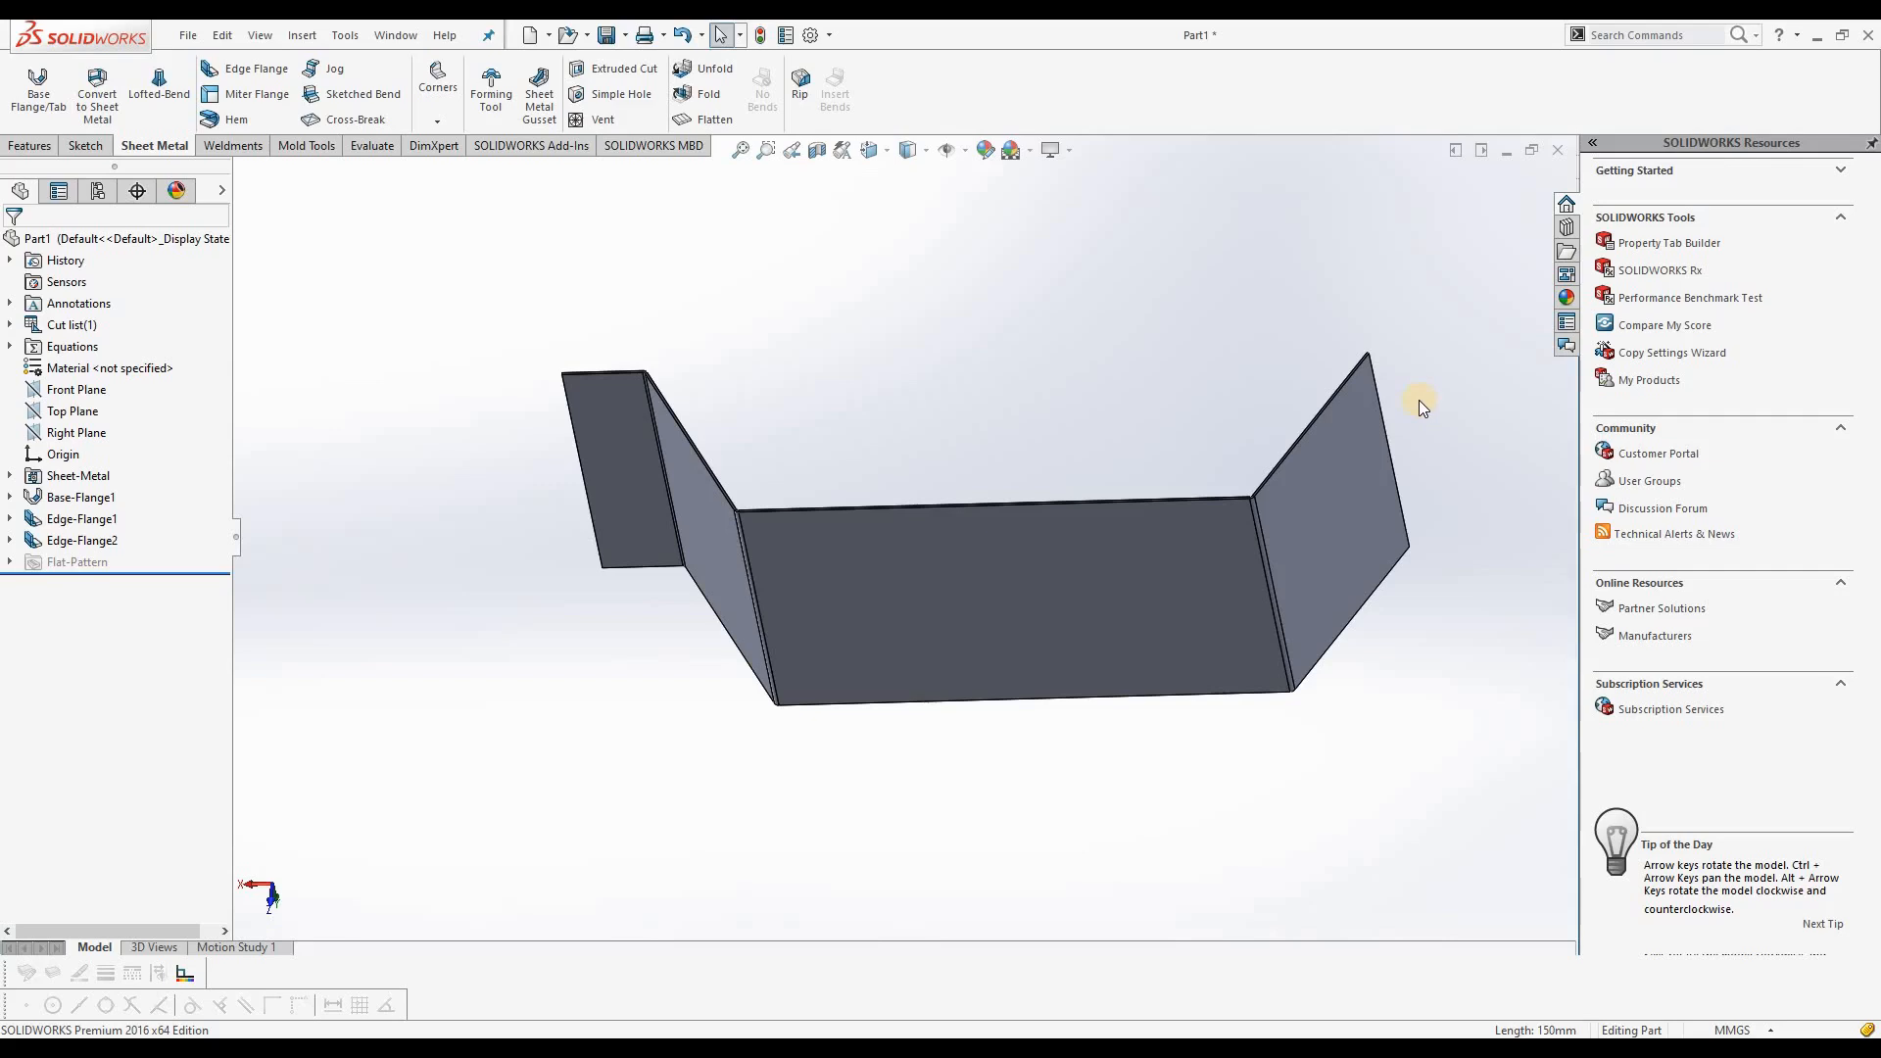
{"action": "middle_click_drag", "start_coordinate": [768, 336], "coordinate": [598, 627]}
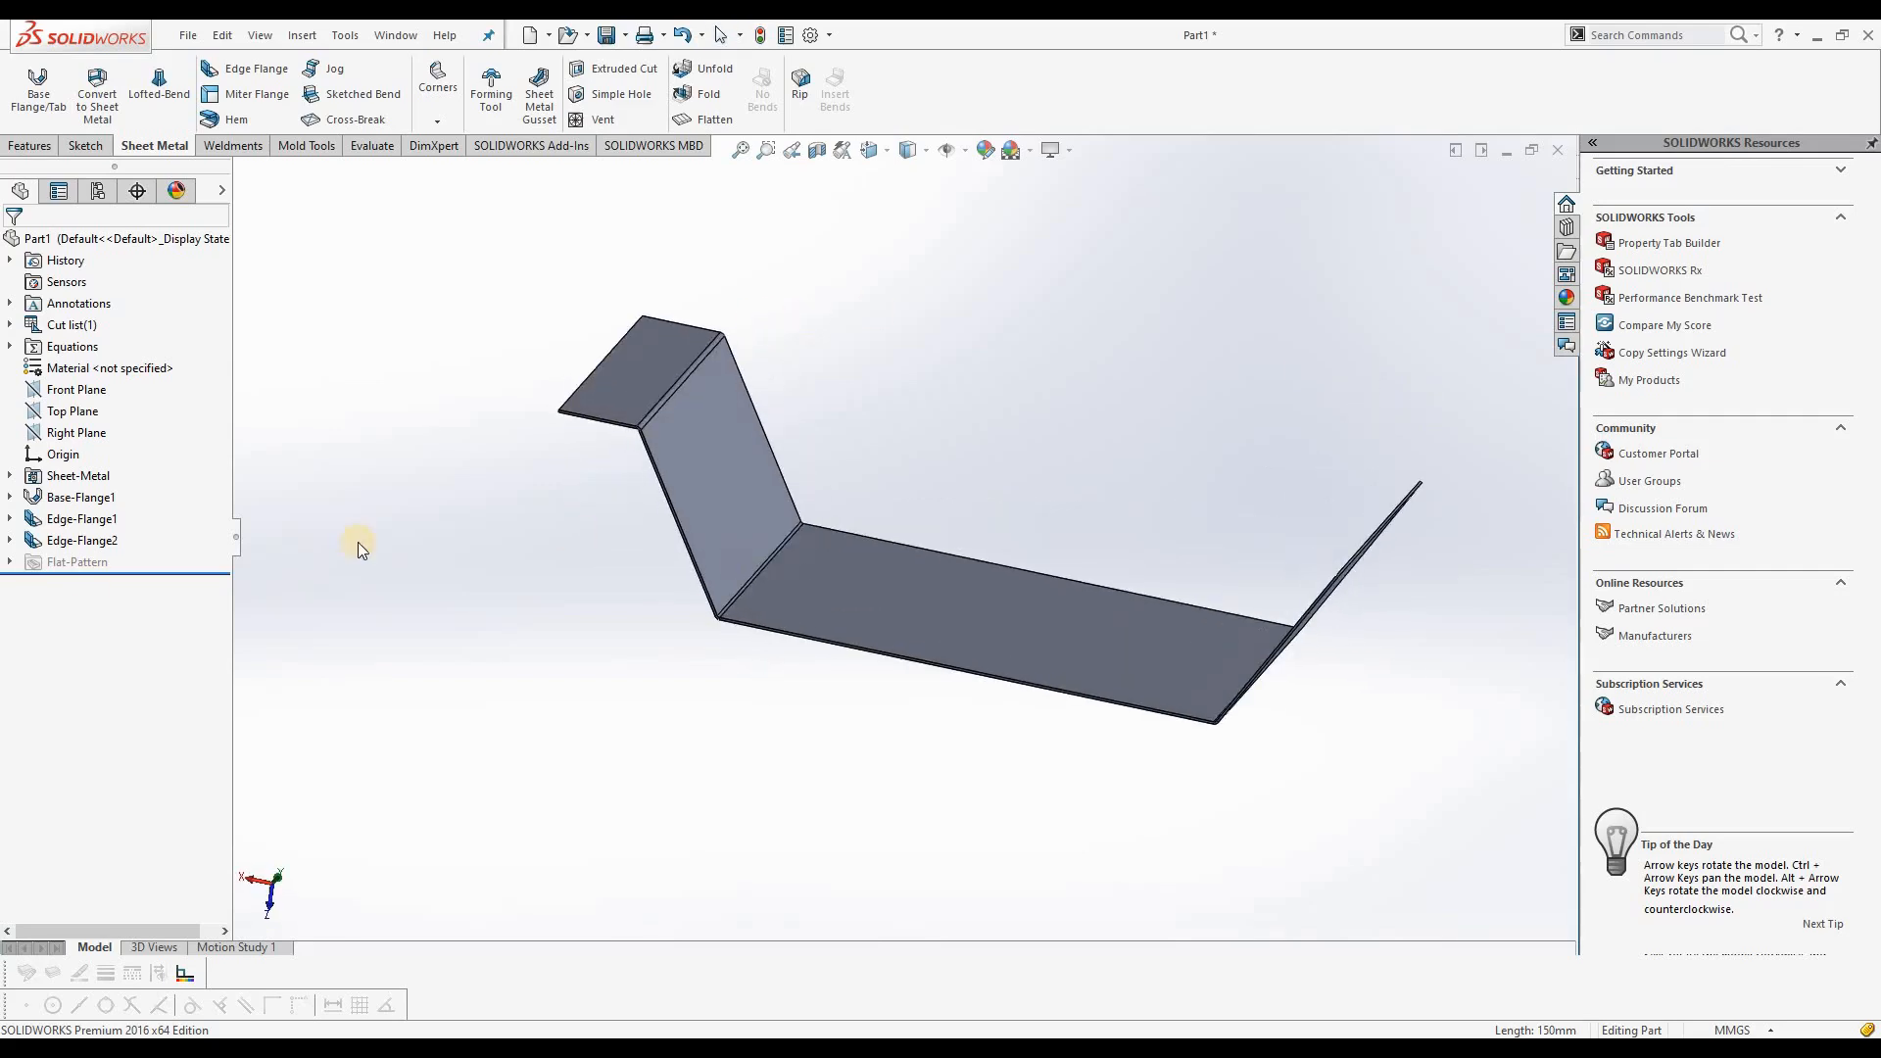
{"action": "right_click", "coordinate": [83, 547]}
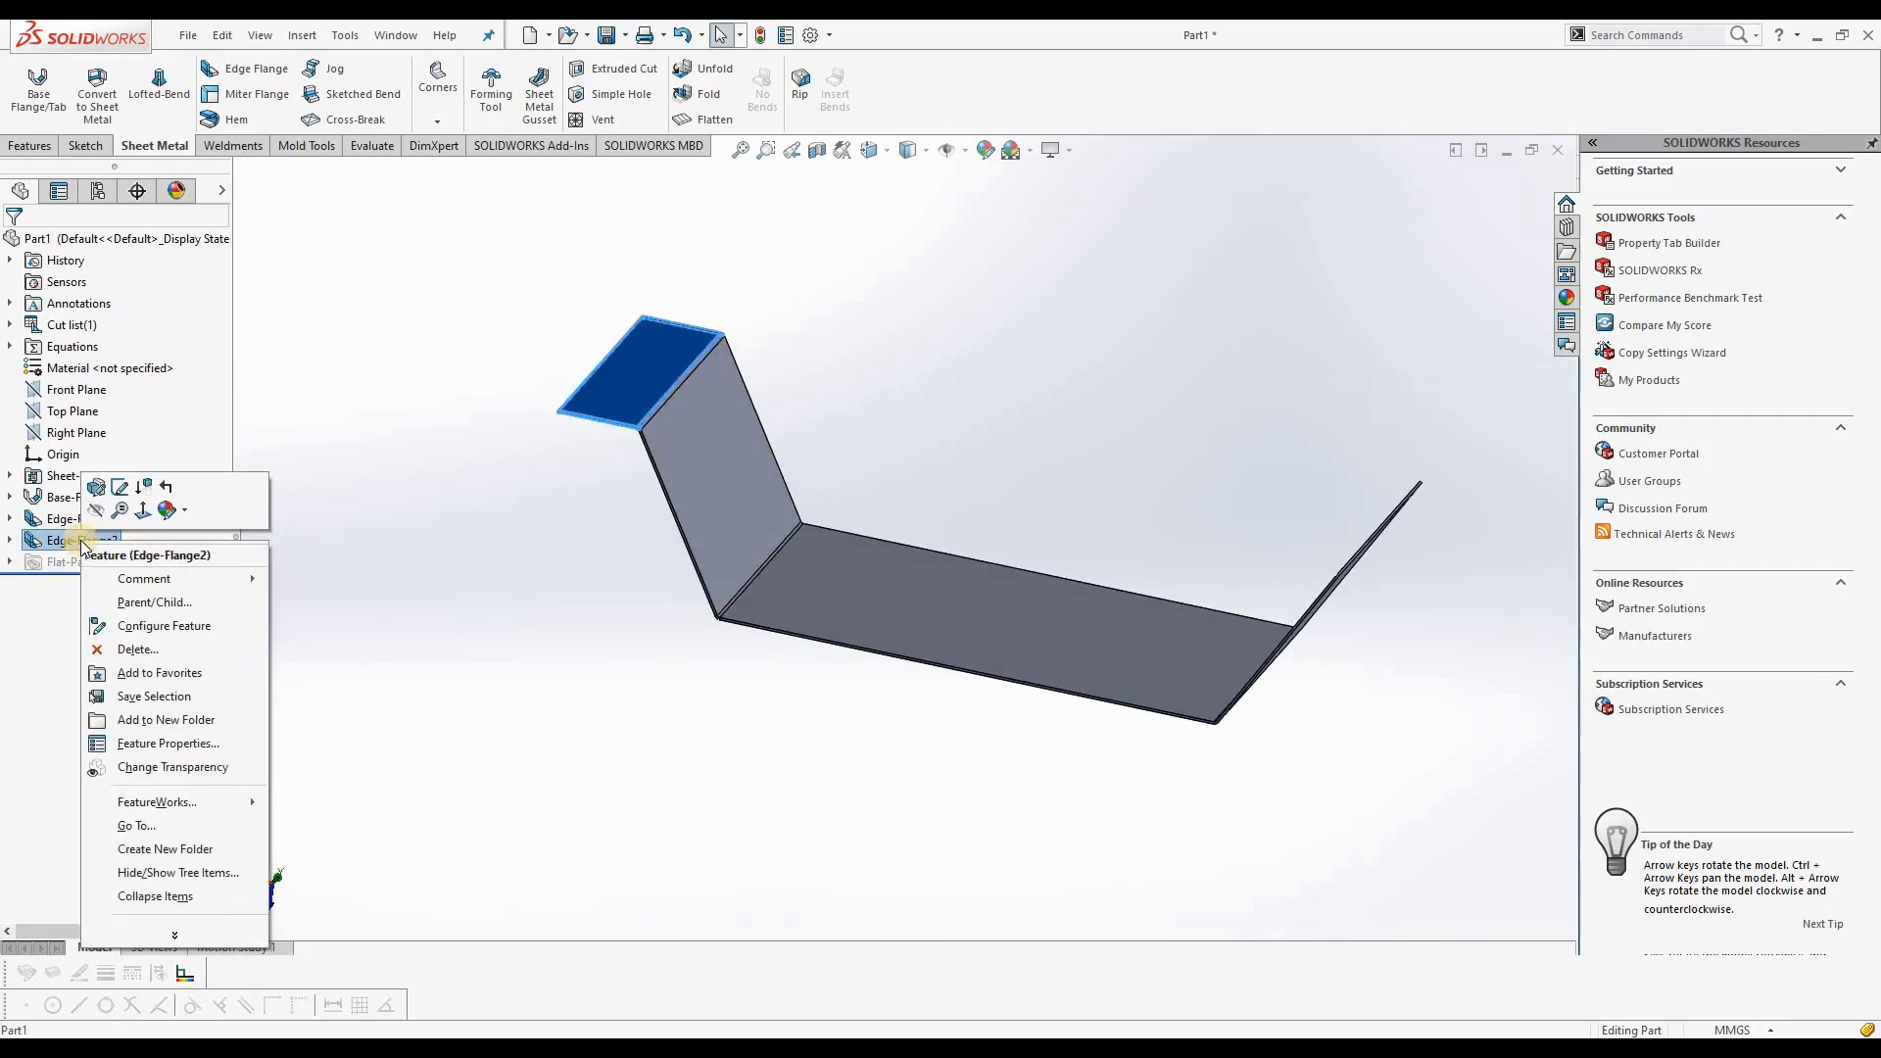
{"action": "left_click", "coordinate": [96, 489]}
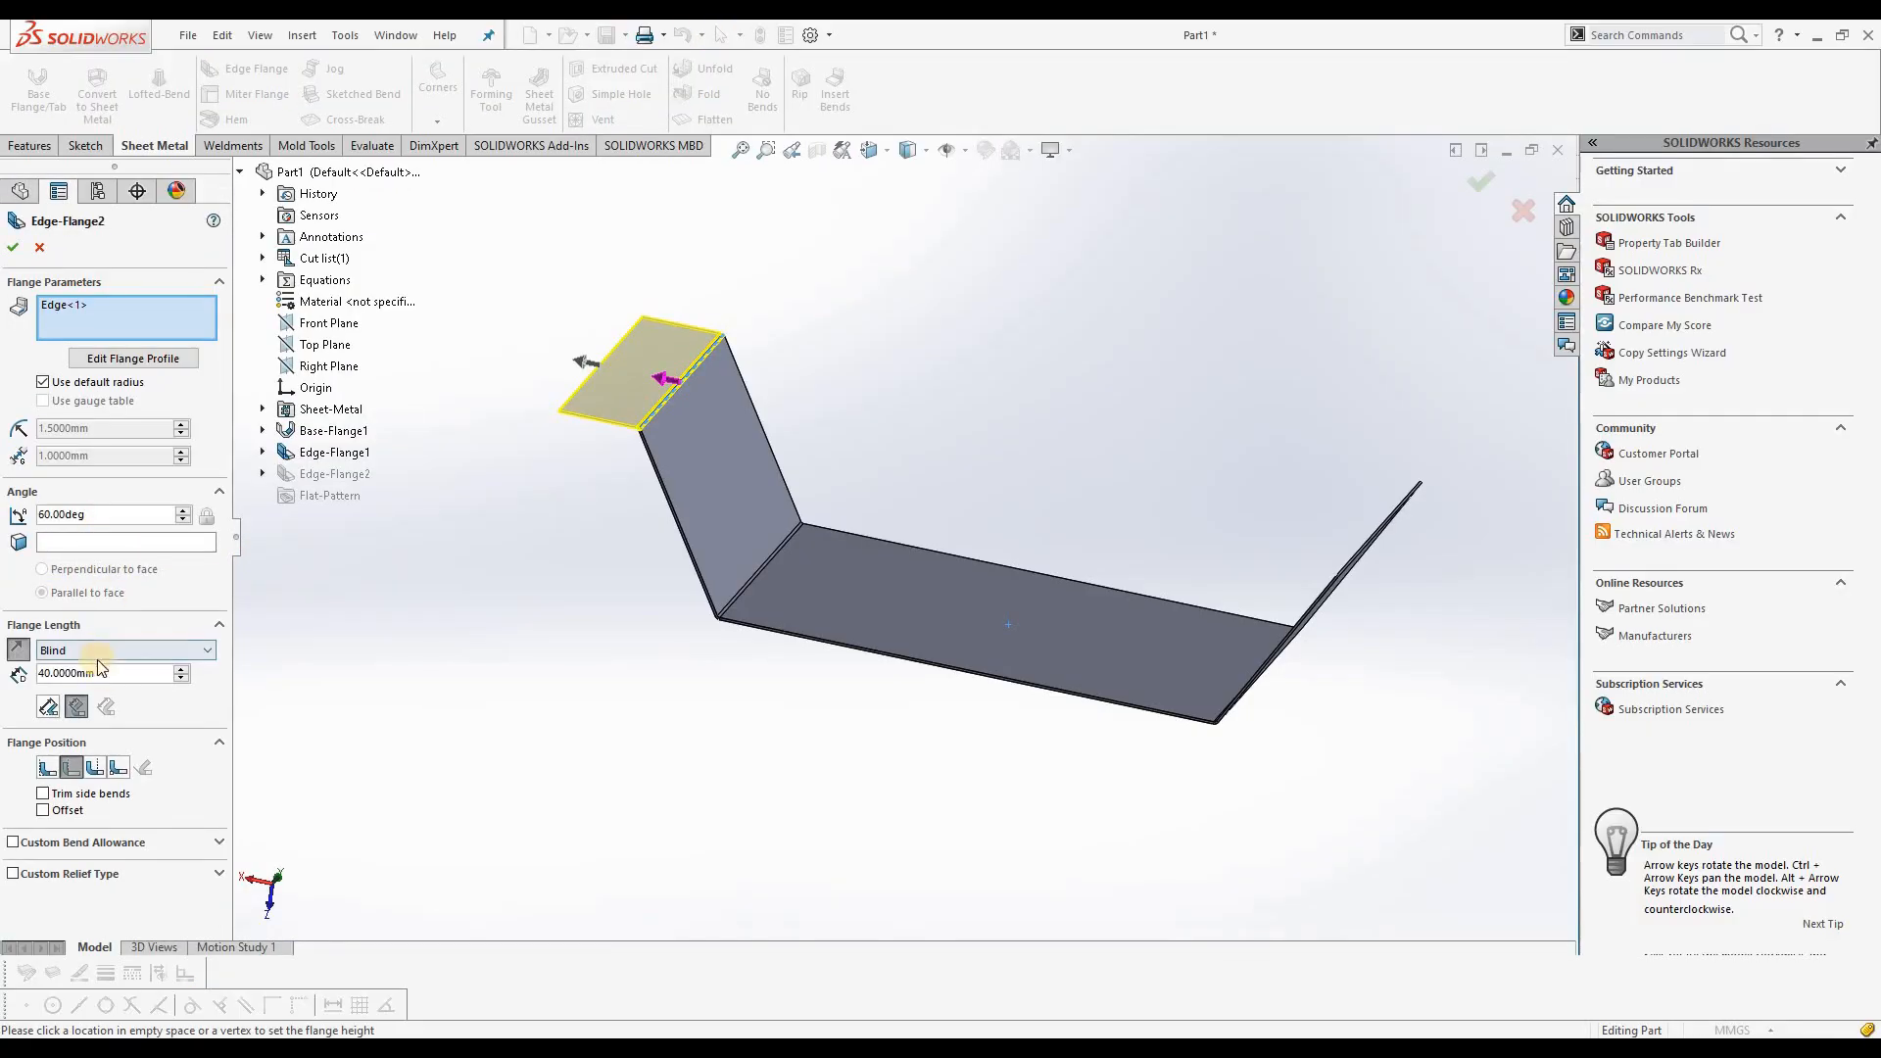
{"action": "left_click_drag", "start_coordinate": [98, 673], "coordinate": [10, 672]}
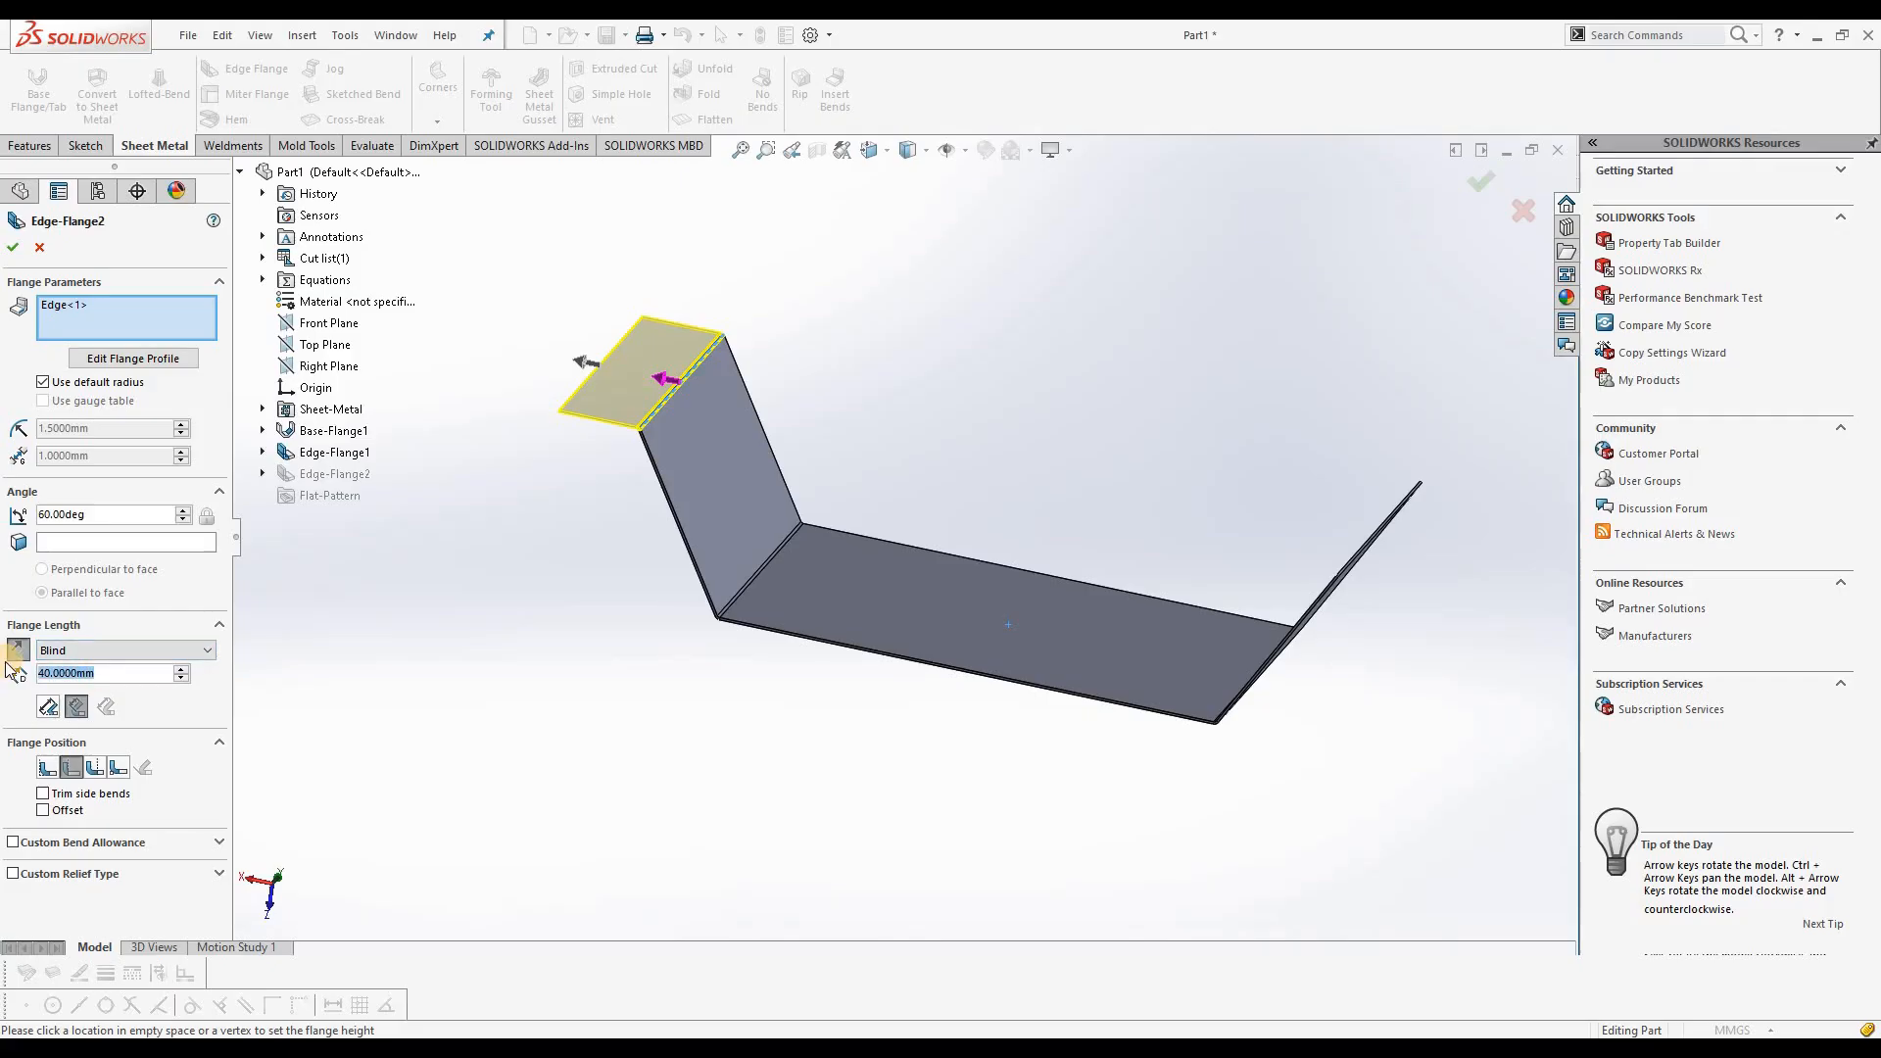
{"action": "type", "text": "20"}
{"action": "key", "text": "Return"}
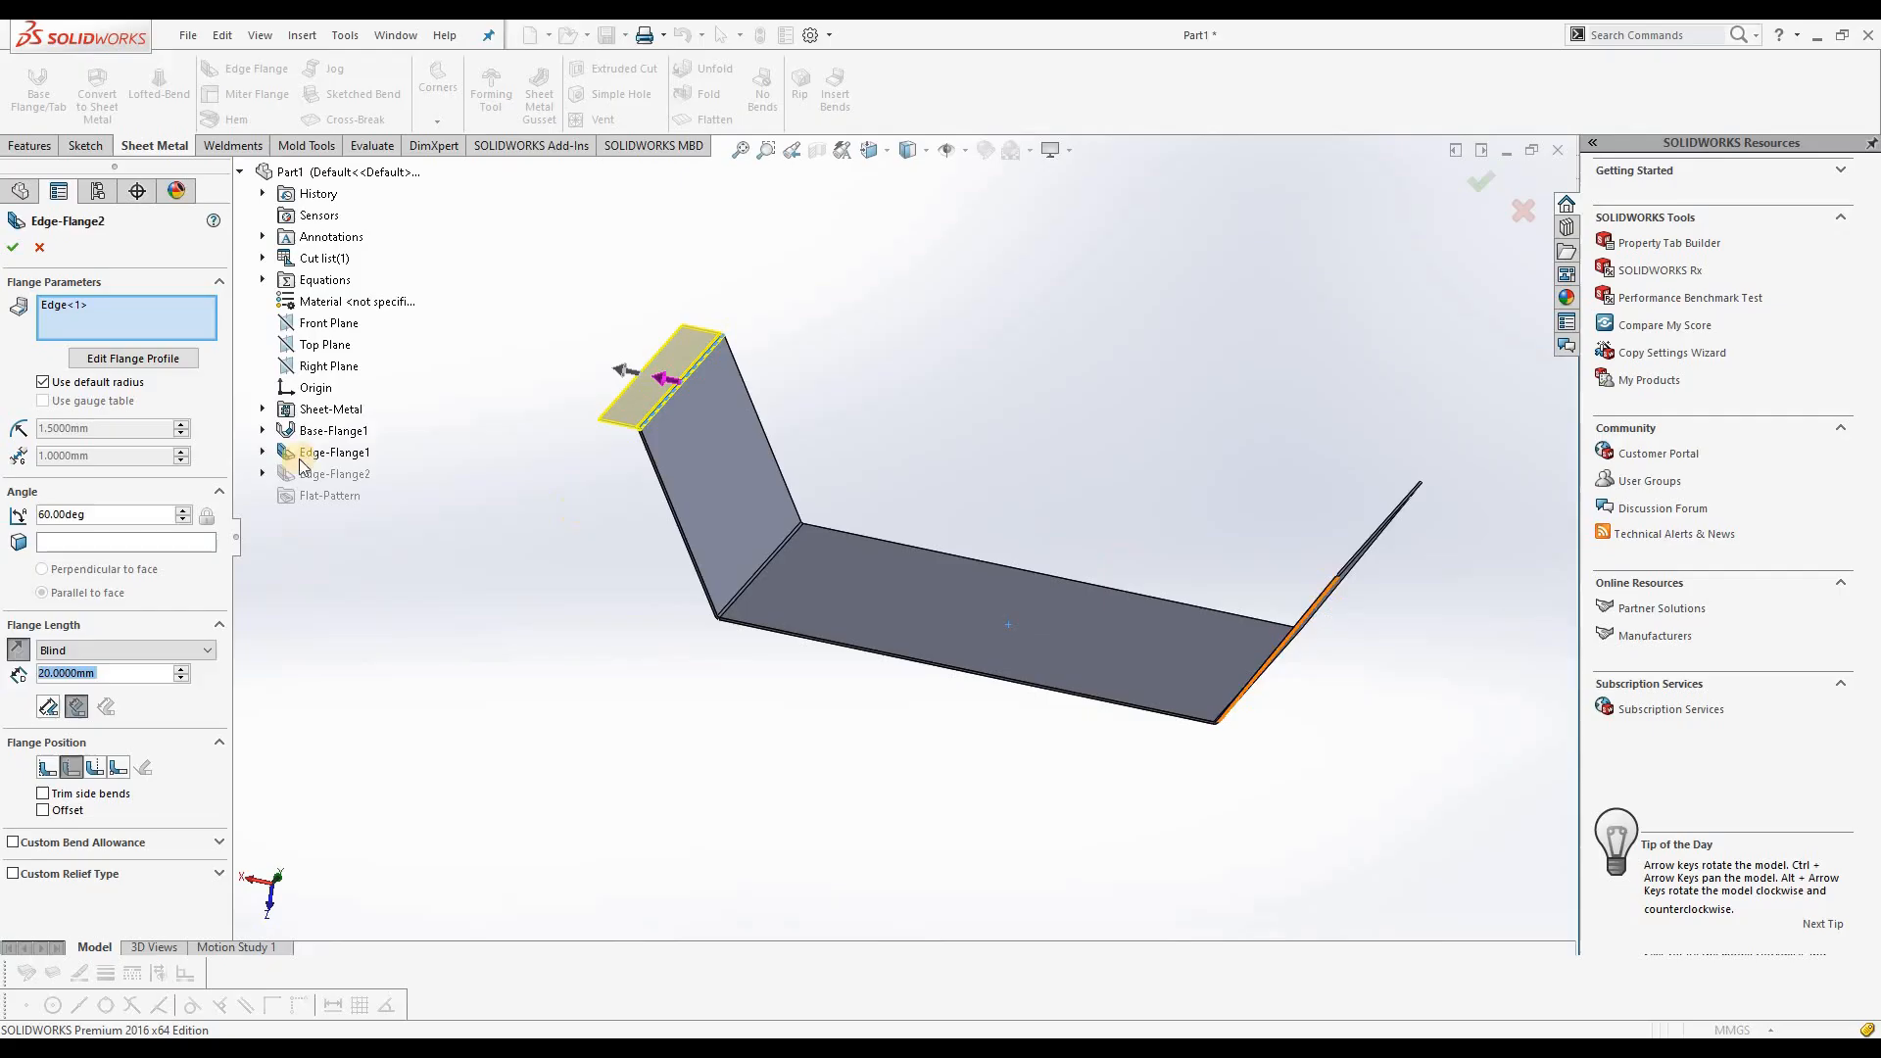
Step: Add the upper edge of the opposite sloped flange to the outward edge flange feature
{"action": "left_click", "coordinate": [144, 319]}
{"action": "left_click", "coordinate": [1040, 493]}
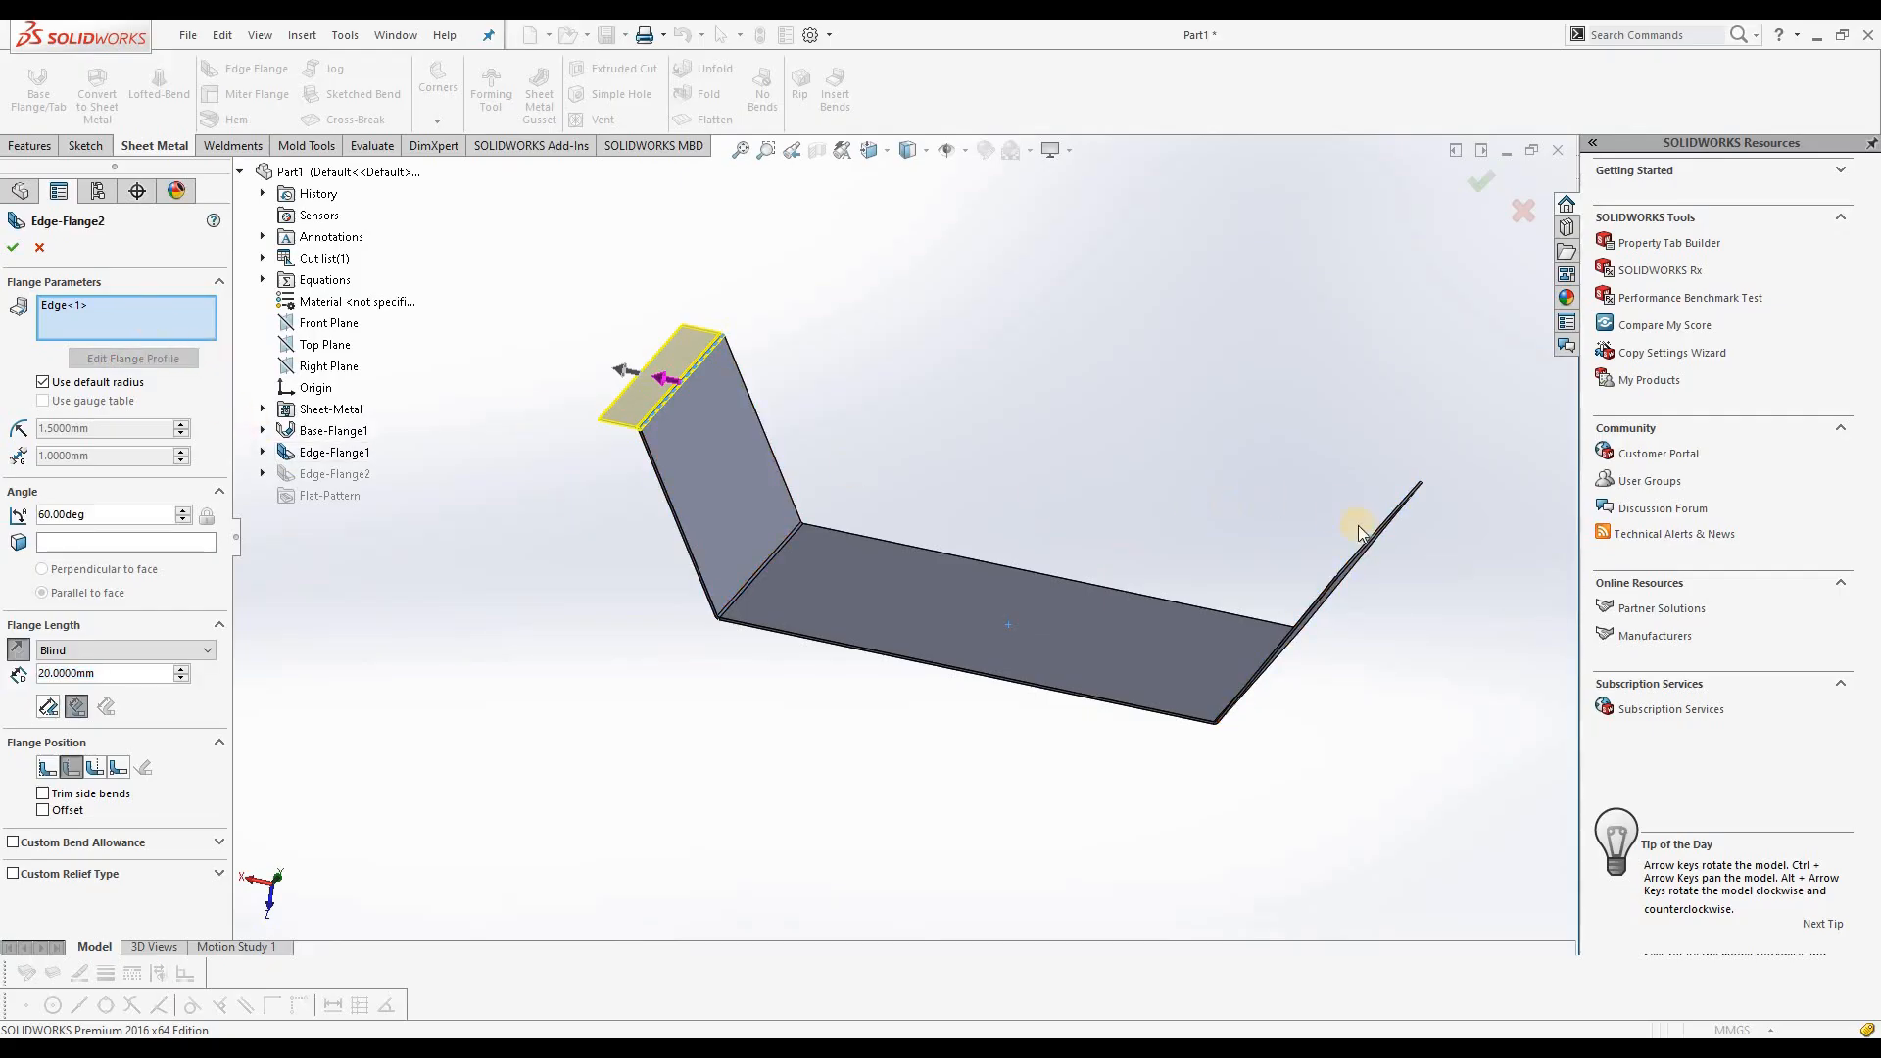
{"action": "scroll", "coordinate": [1351, 529], "scroll_direction": "down", "scroll_amount": 2}
{"action": "scroll", "coordinate": [1242, 630], "scroll_direction": "down", "scroll_amount": 3}
{"action": "middle_click_drag", "start_coordinate": [1158, 676], "coordinate": [1240, 480]}
{"action": "left_click", "coordinate": [1242, 480]}
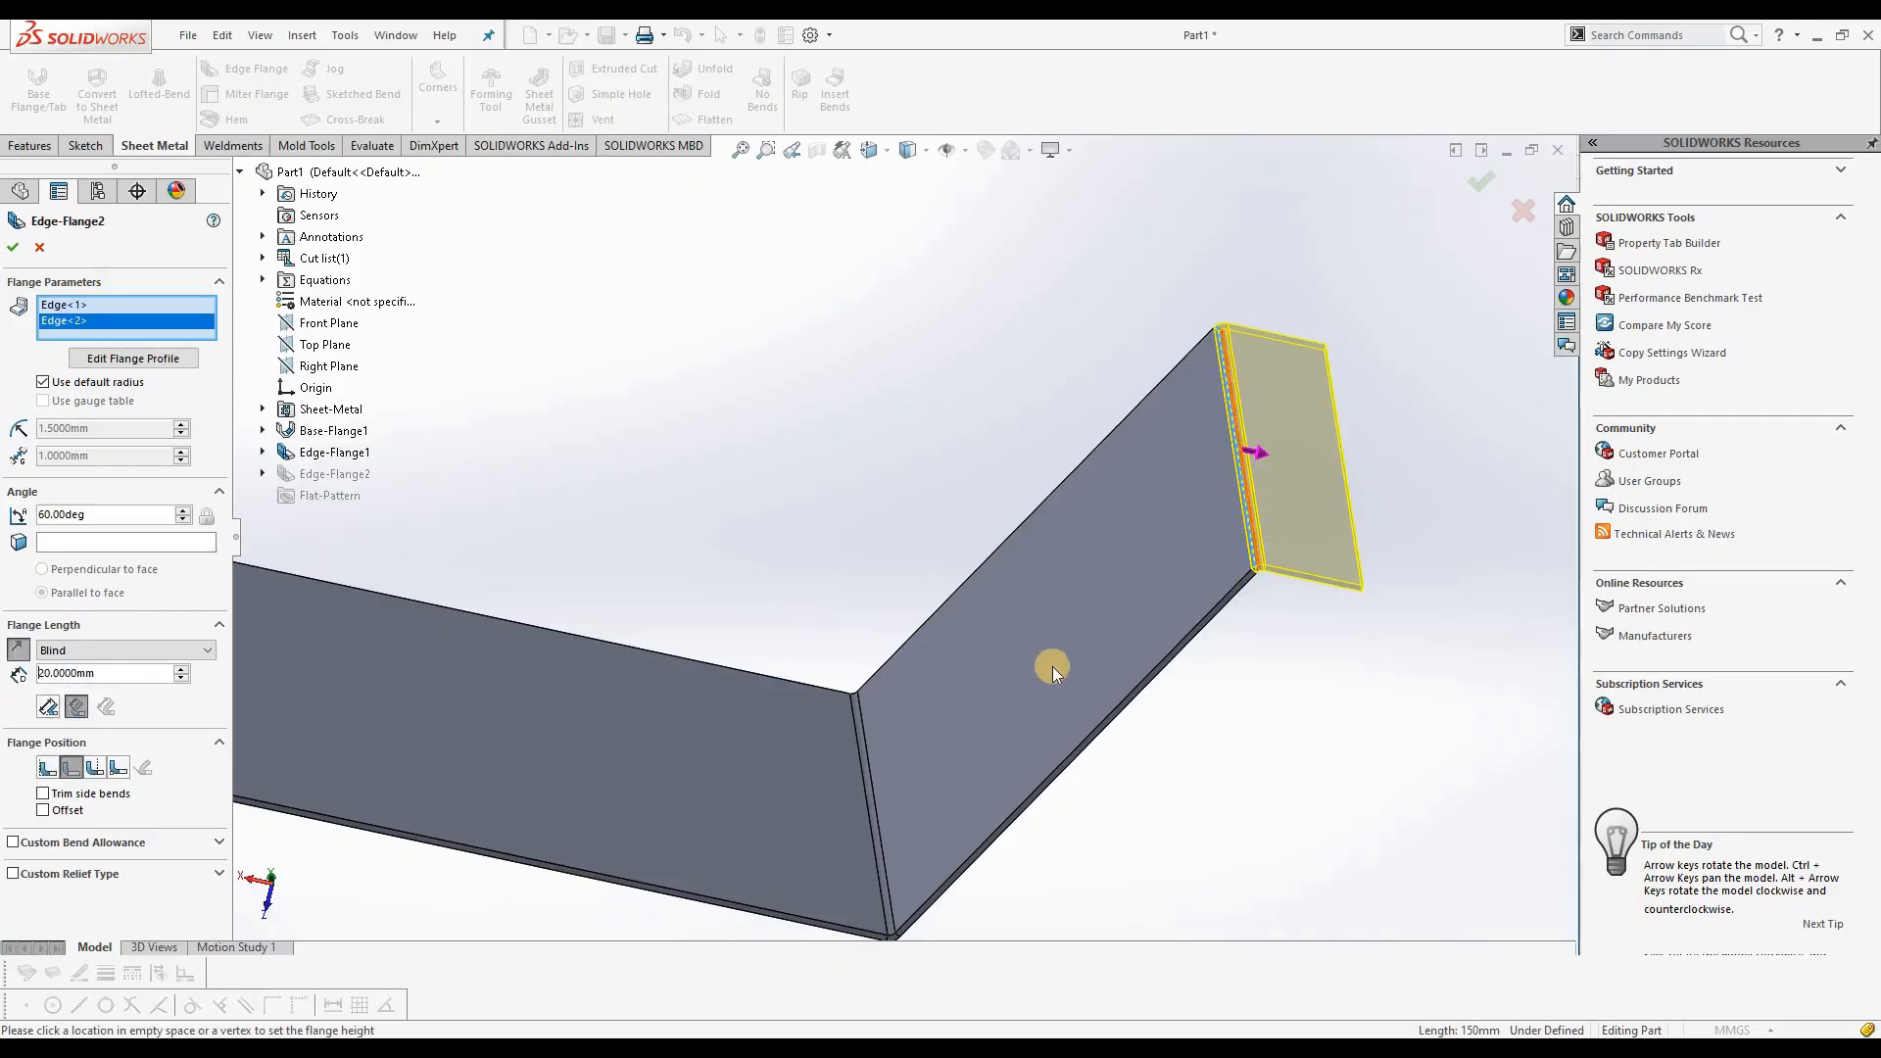
Step: Set the flange position of both outward flanges to Bend Outside and apply the edited feature
{"action": "scroll", "coordinate": [1068, 547], "scroll_direction": "up", "scroll_amount": 8}
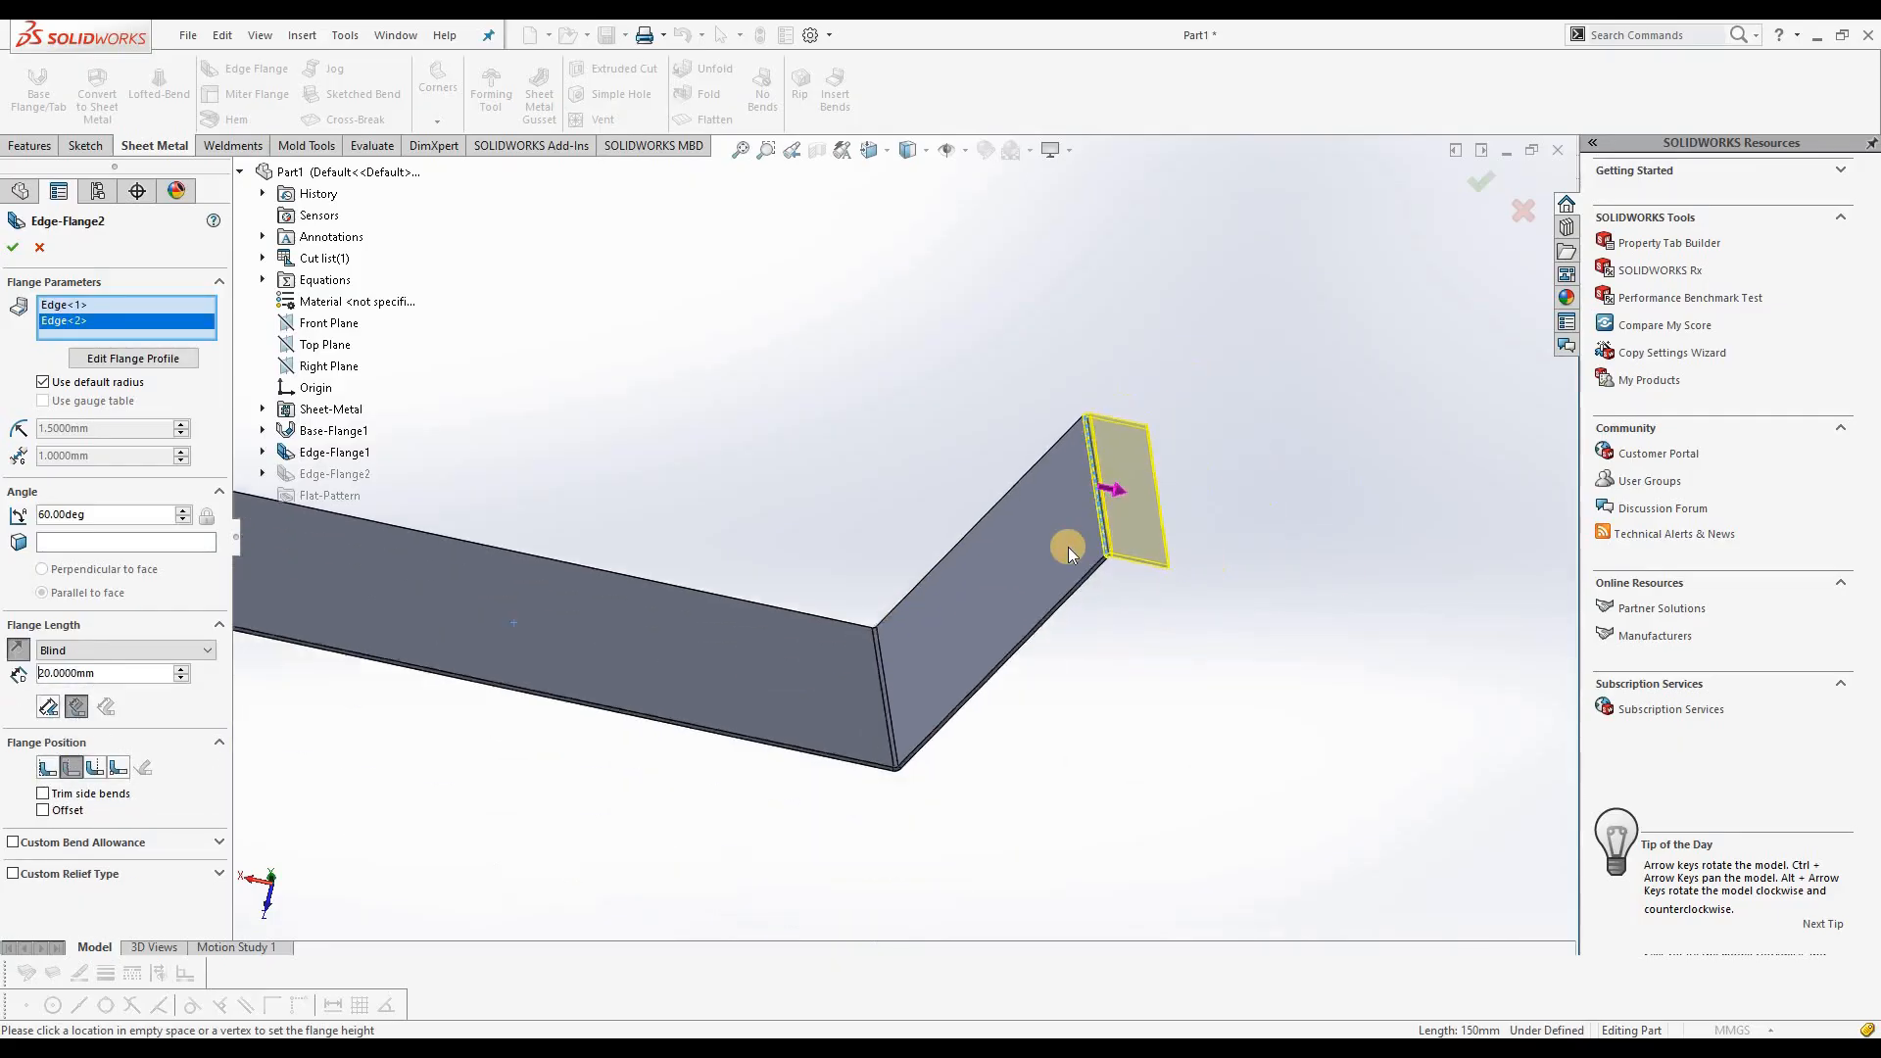
{"action": "scroll", "coordinate": [465, 450], "scroll_direction": "down", "scroll_amount": 5}
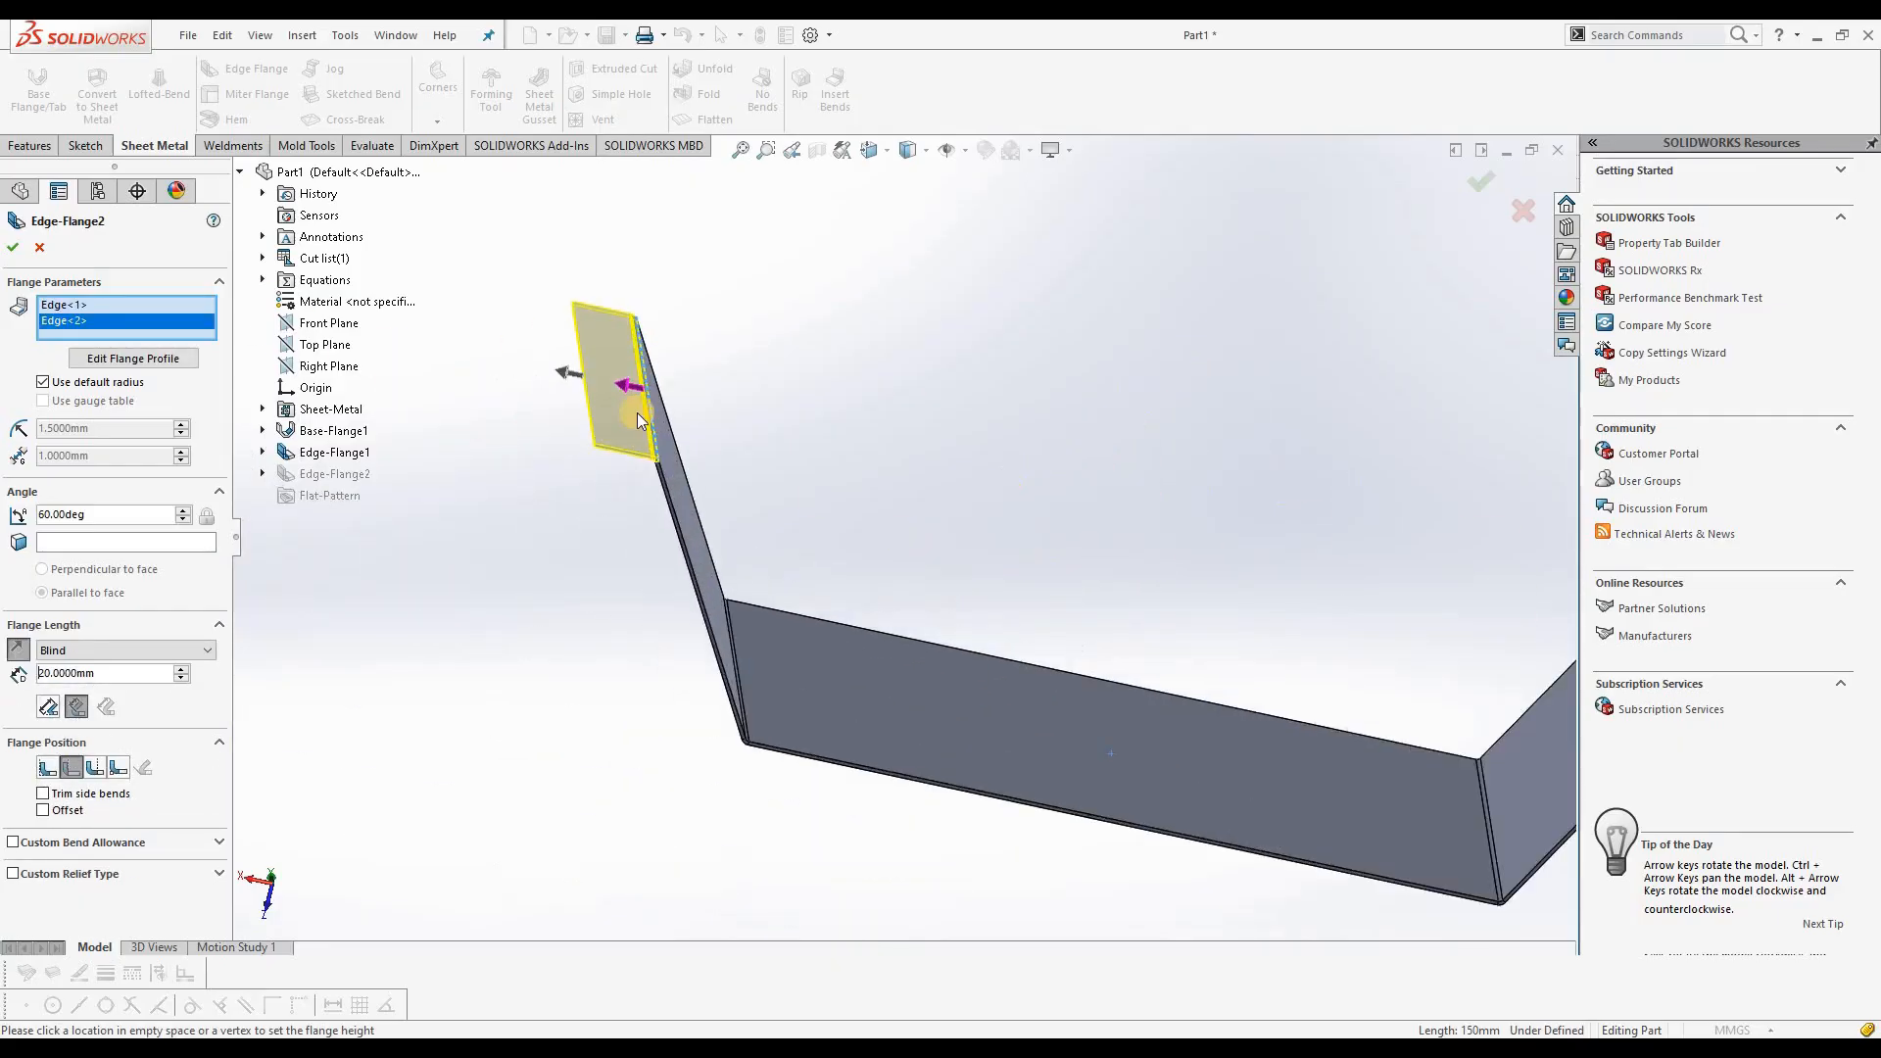
{"action": "middle_click_drag", "start_coordinate": [629, 541], "coordinate": [760, 519]}
{"action": "middle_click_drag", "start_coordinate": [763, 584], "coordinate": [694, 629]}
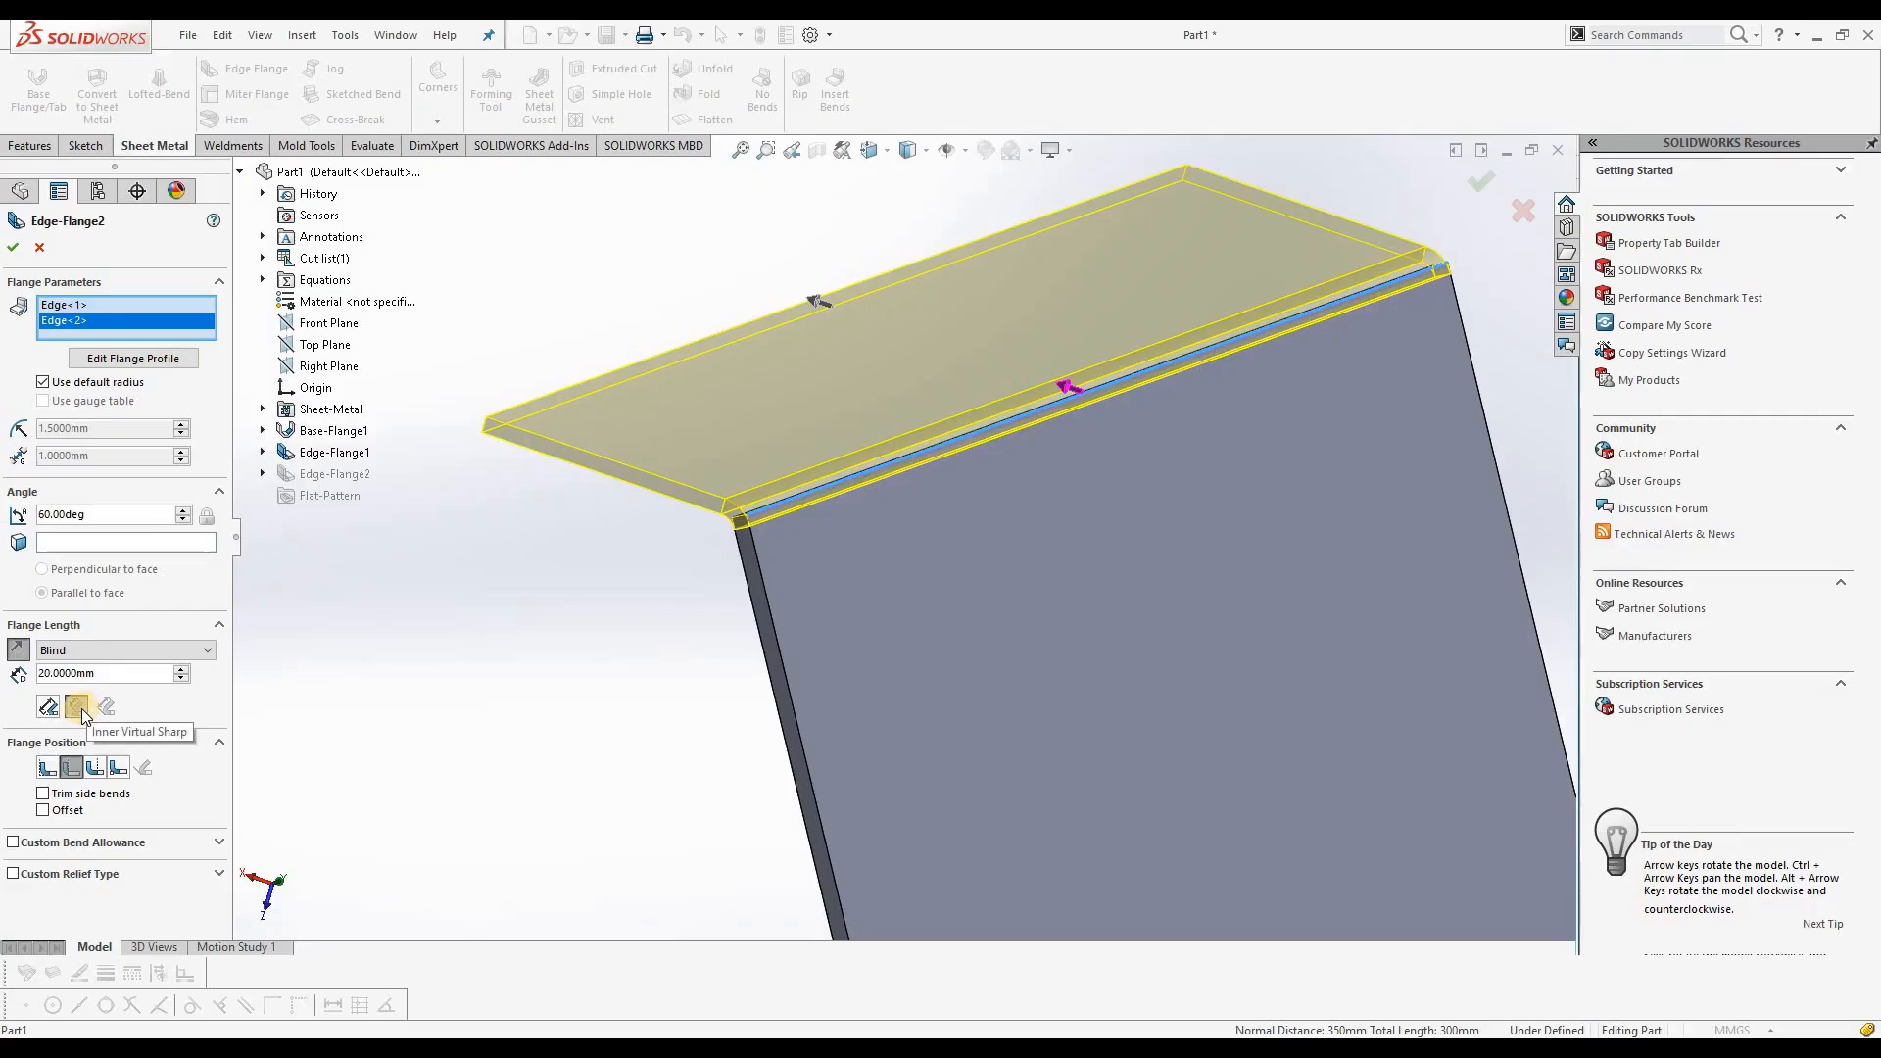
{"action": "left_click", "coordinate": [94, 766]}
{"action": "scroll", "coordinate": [485, 683], "scroll_direction": "up", "scroll_amount": 8}
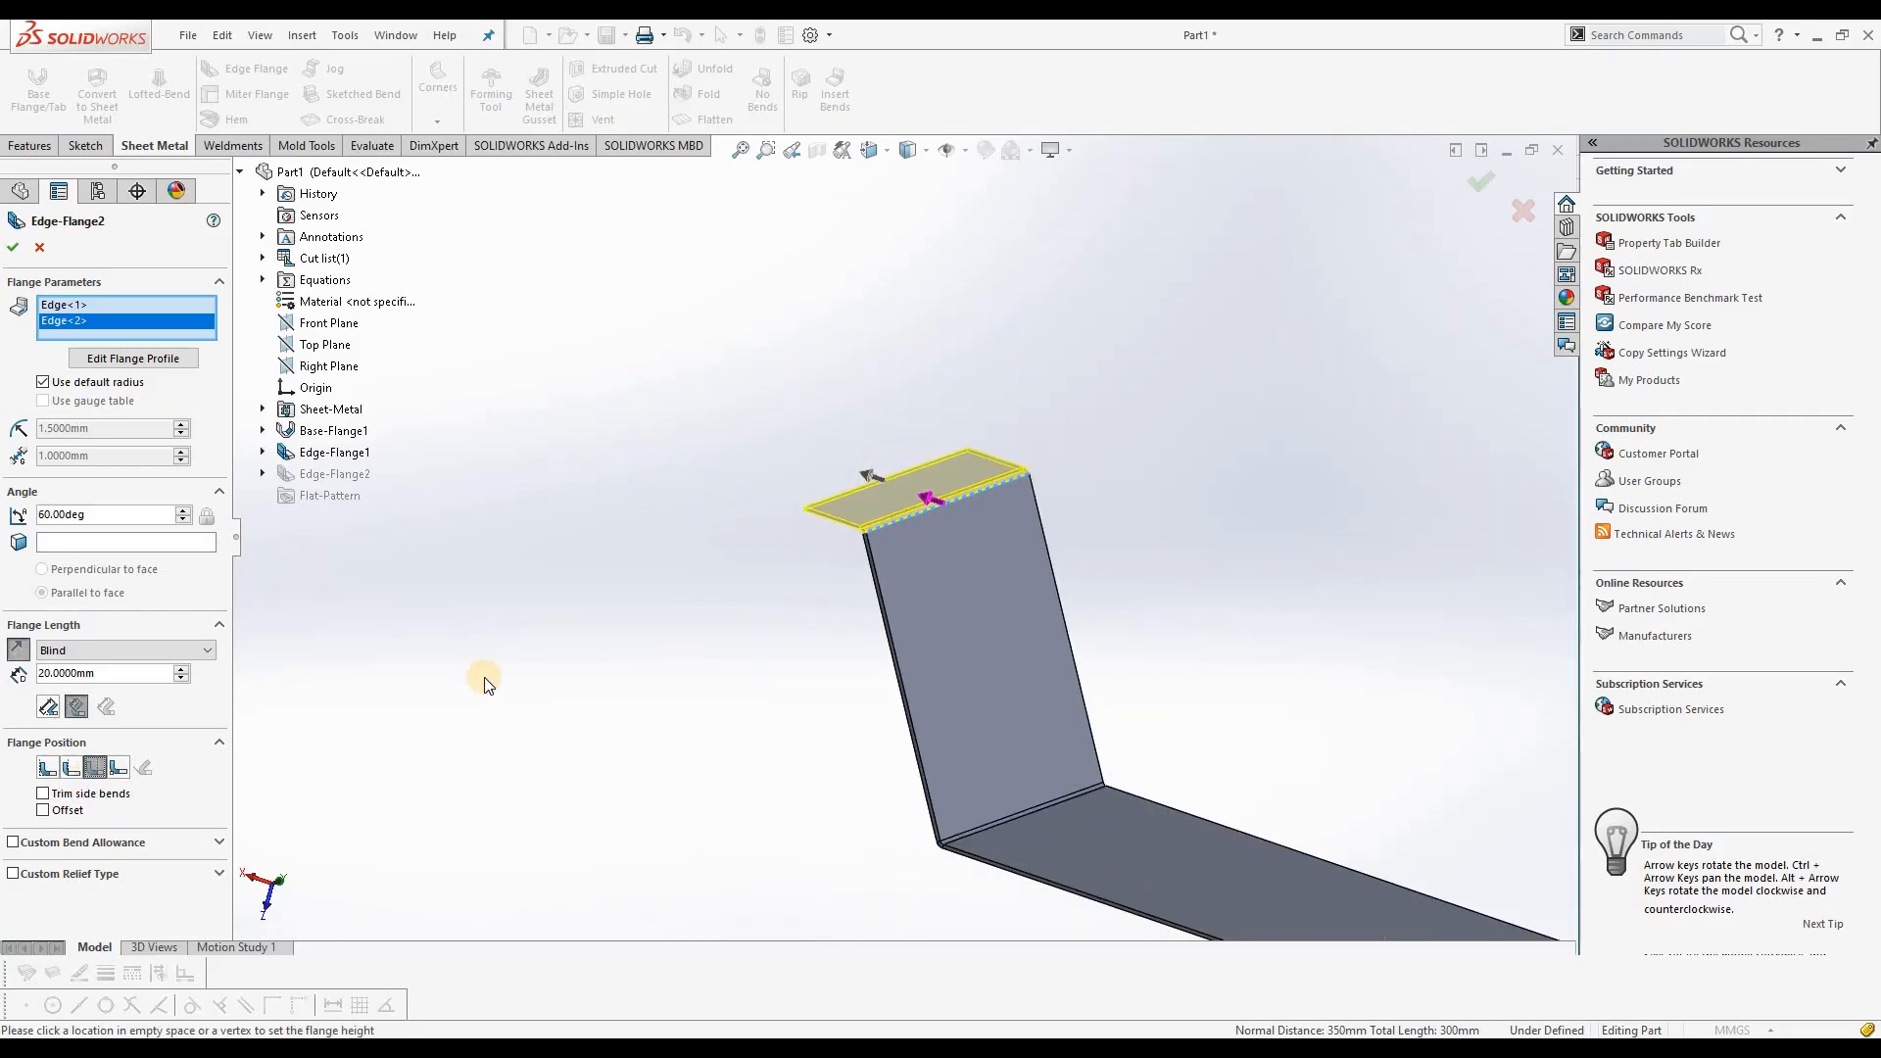
{"action": "scroll", "coordinate": [957, 684], "scroll_direction": "down", "scroll_amount": 5}
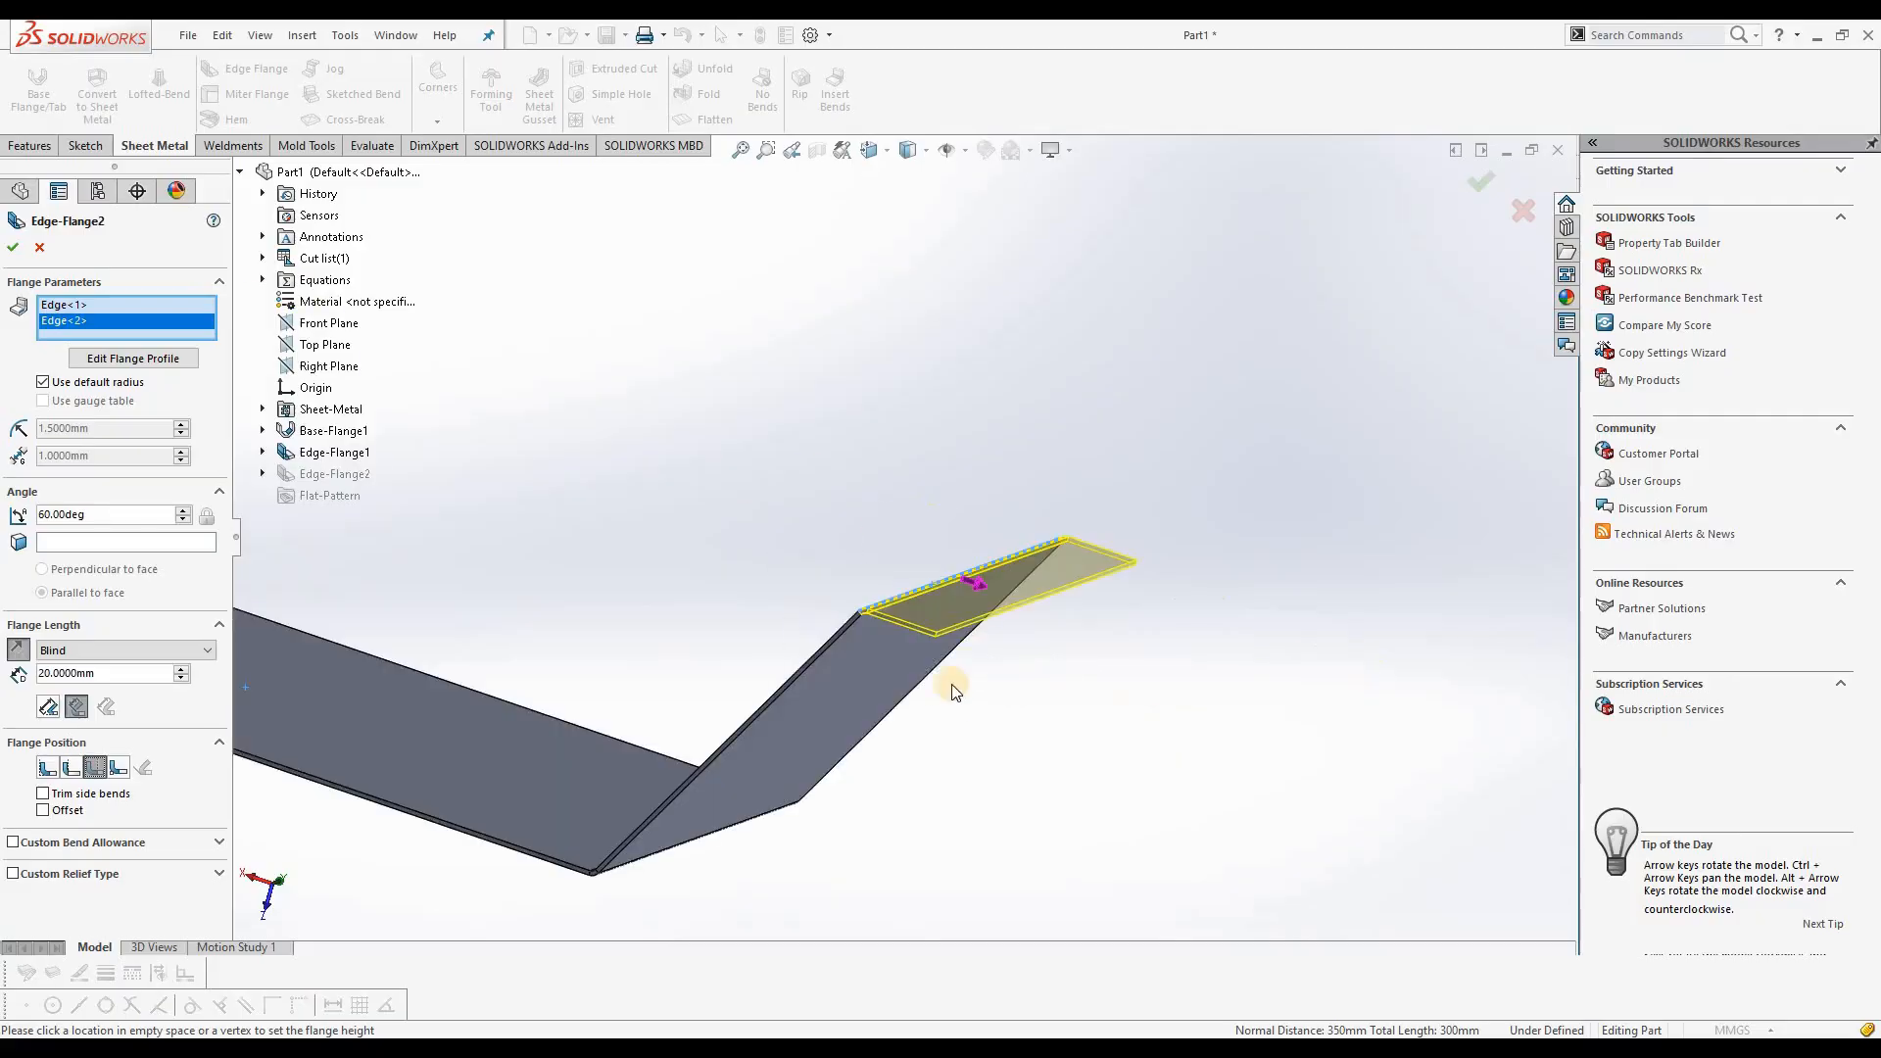
{"action": "scroll", "coordinate": [790, 501], "scroll_direction": "down", "scroll_amount": 3}
{"action": "middle_click_drag", "start_coordinate": [800, 516], "coordinate": [828, 551]}
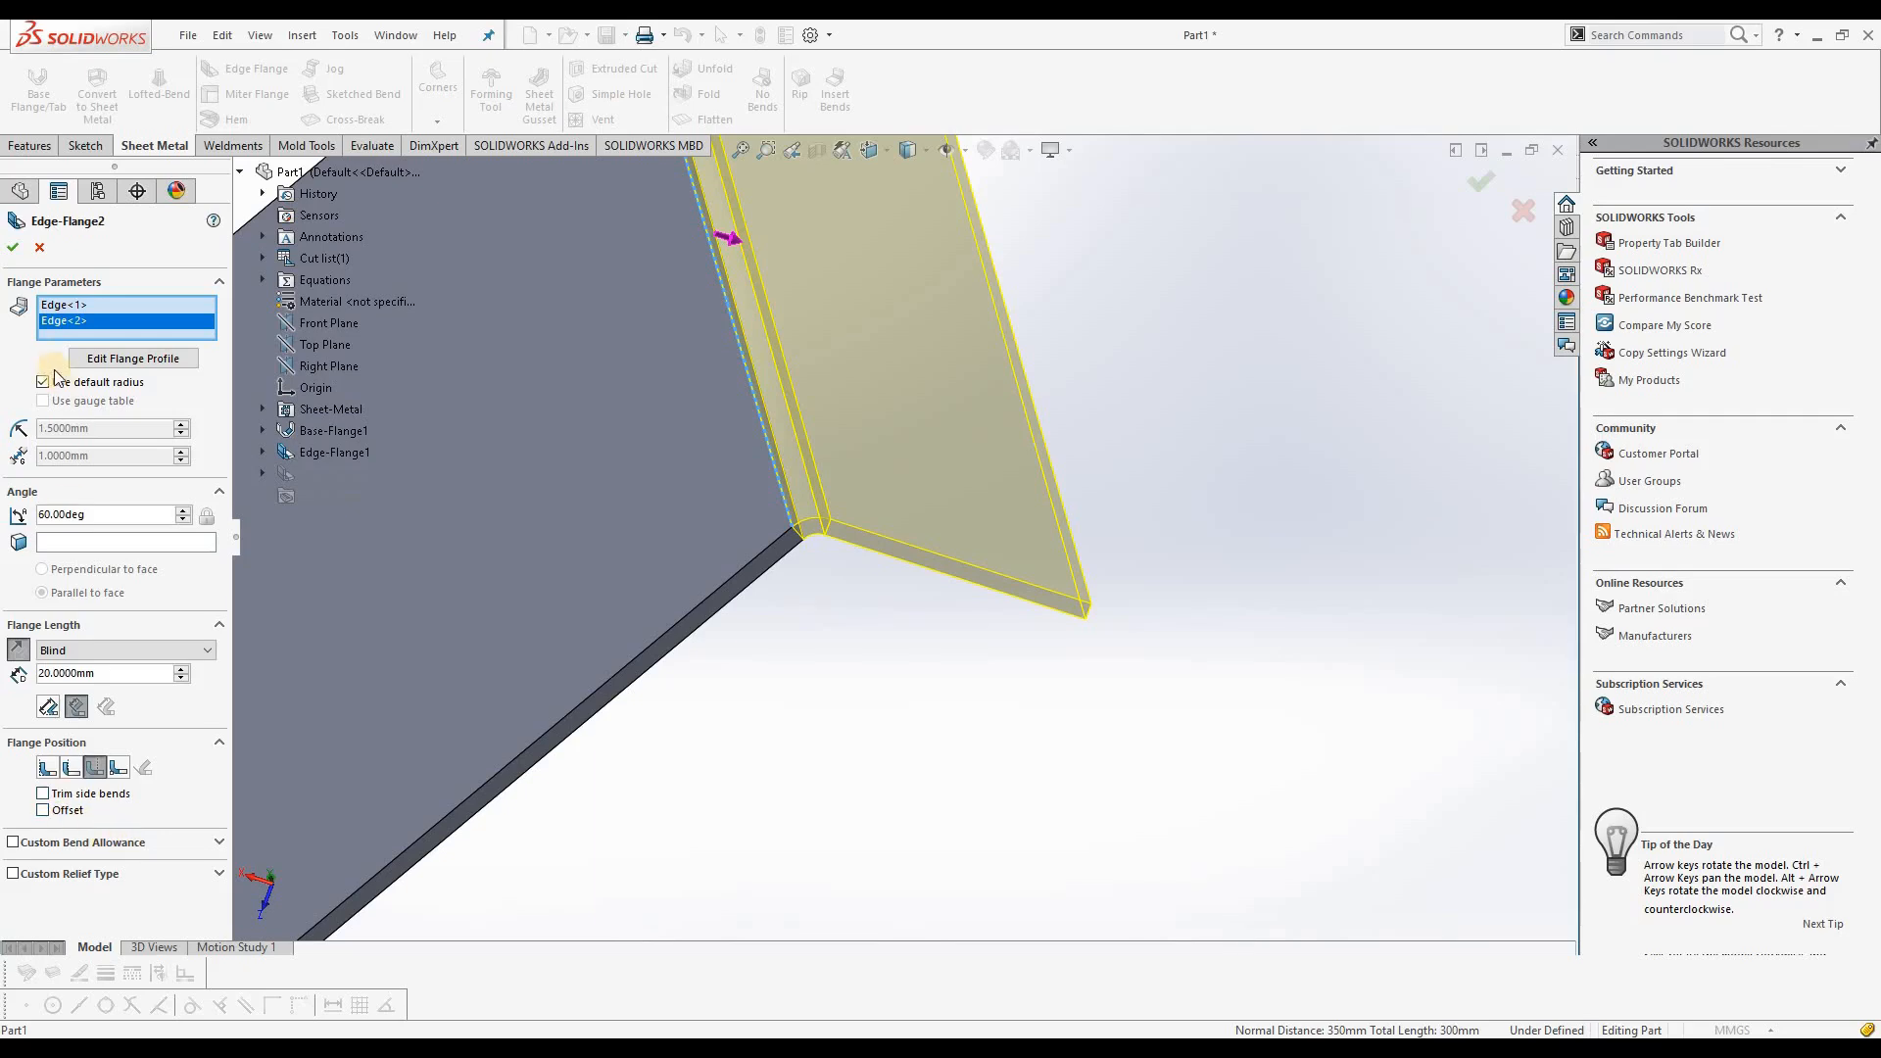
{"action": "left_click", "coordinate": [14, 250]}
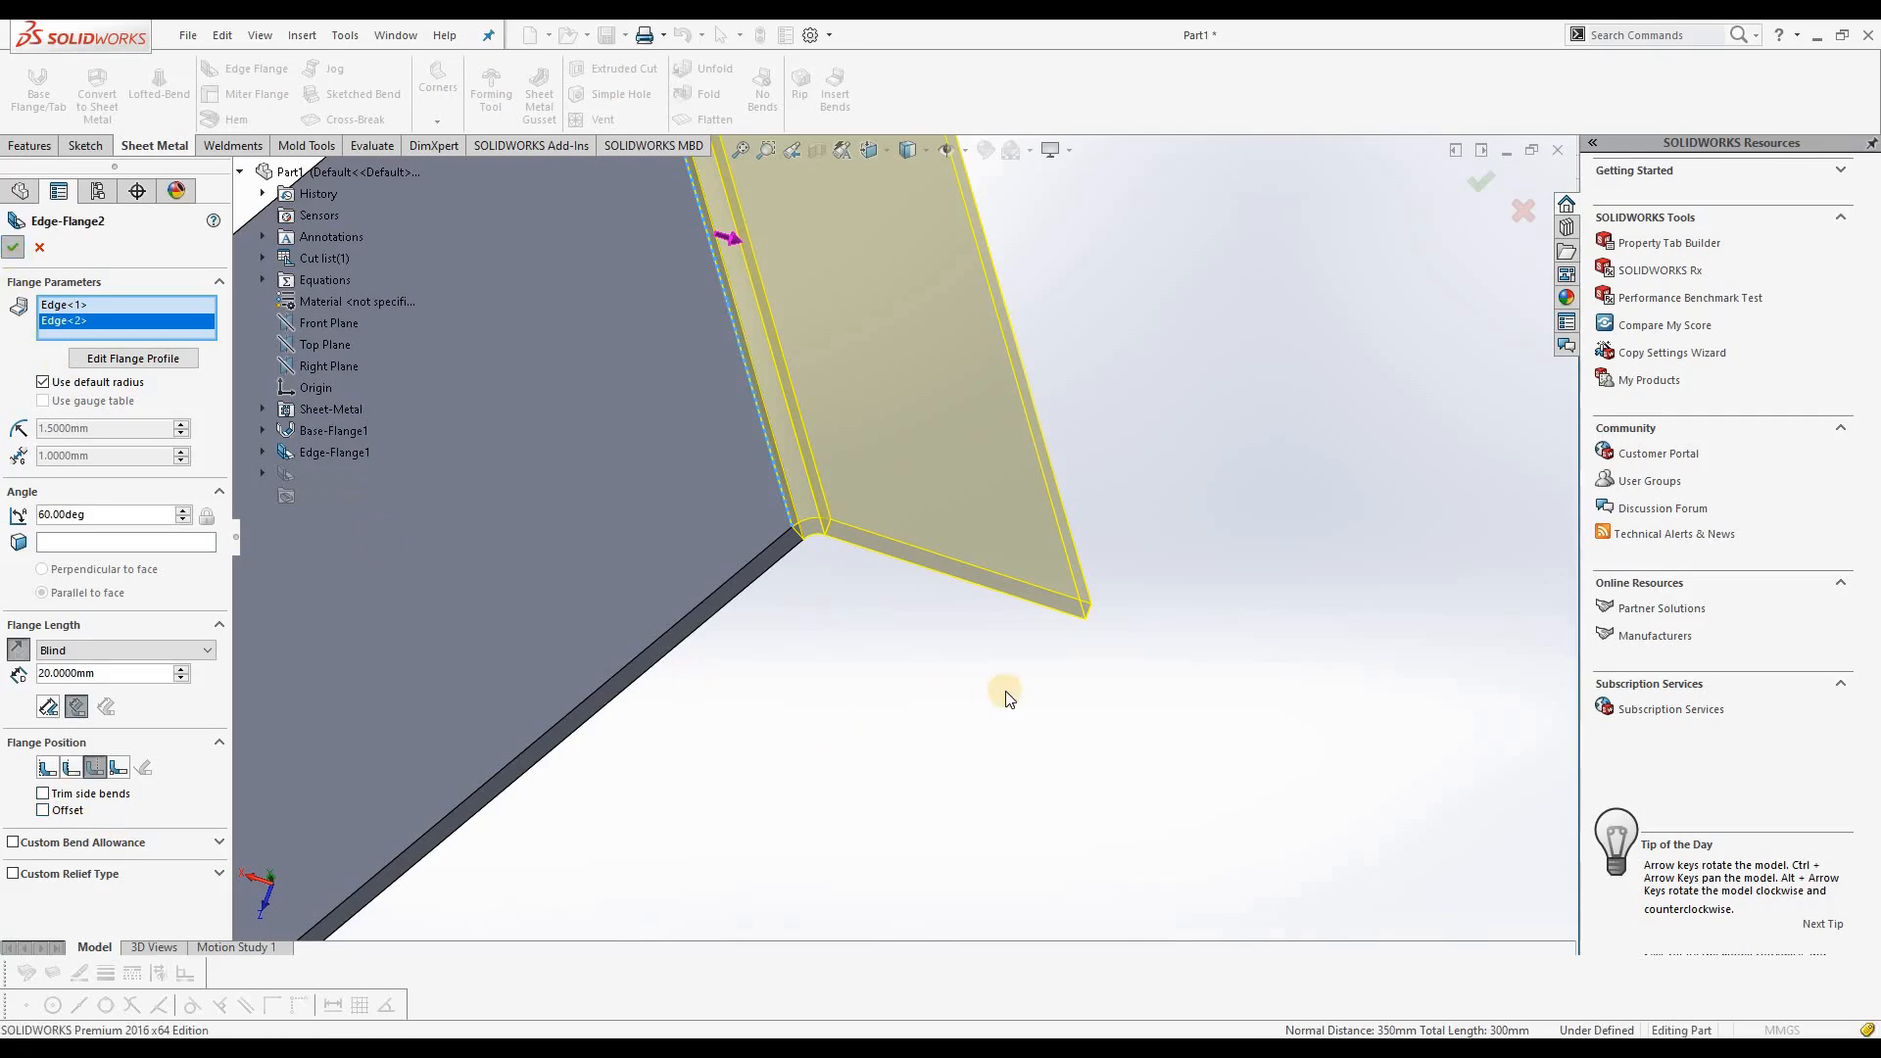
Step: Open a new sketch on the large flat face of the base flange
{"action": "scroll", "coordinate": [1086, 694], "scroll_direction": "up", "scroll_amount": 10}
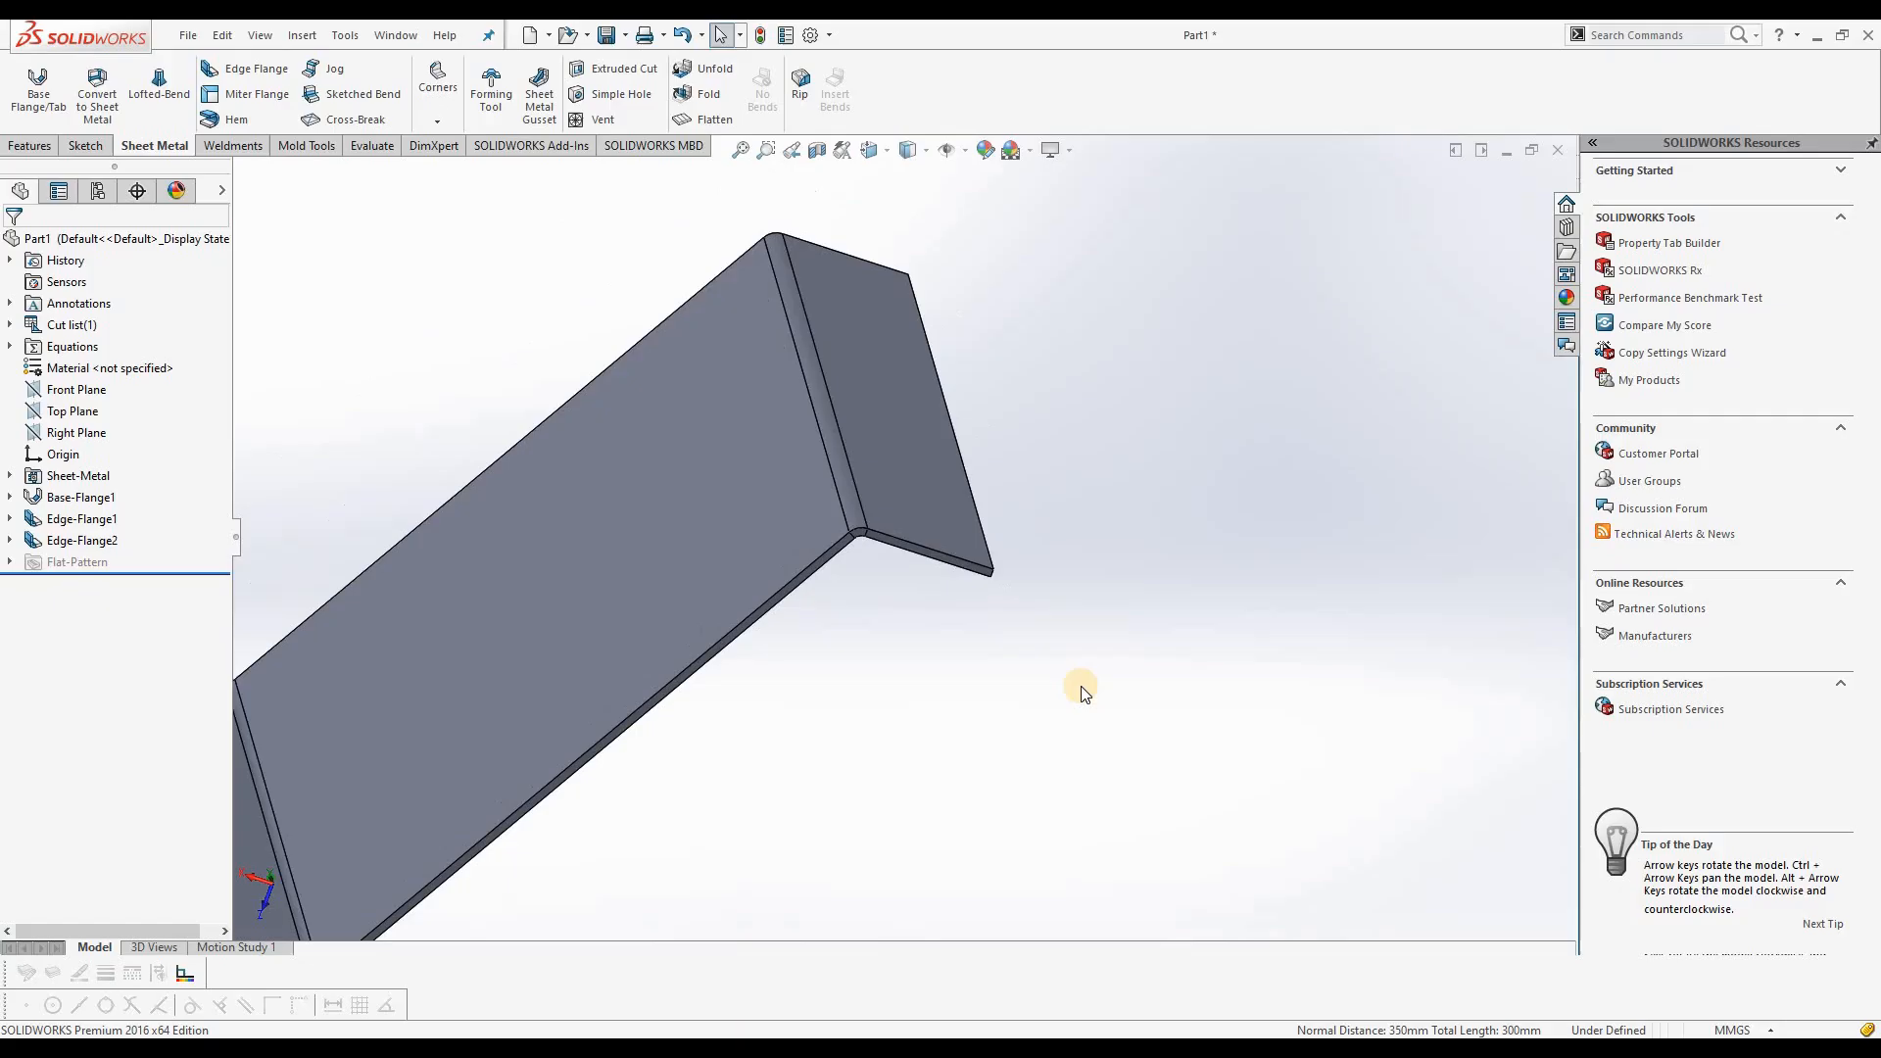
{"action": "middle_click_drag", "start_coordinate": [974, 688], "coordinate": [625, 455]}
{"action": "left_click", "coordinate": [625, 454]}
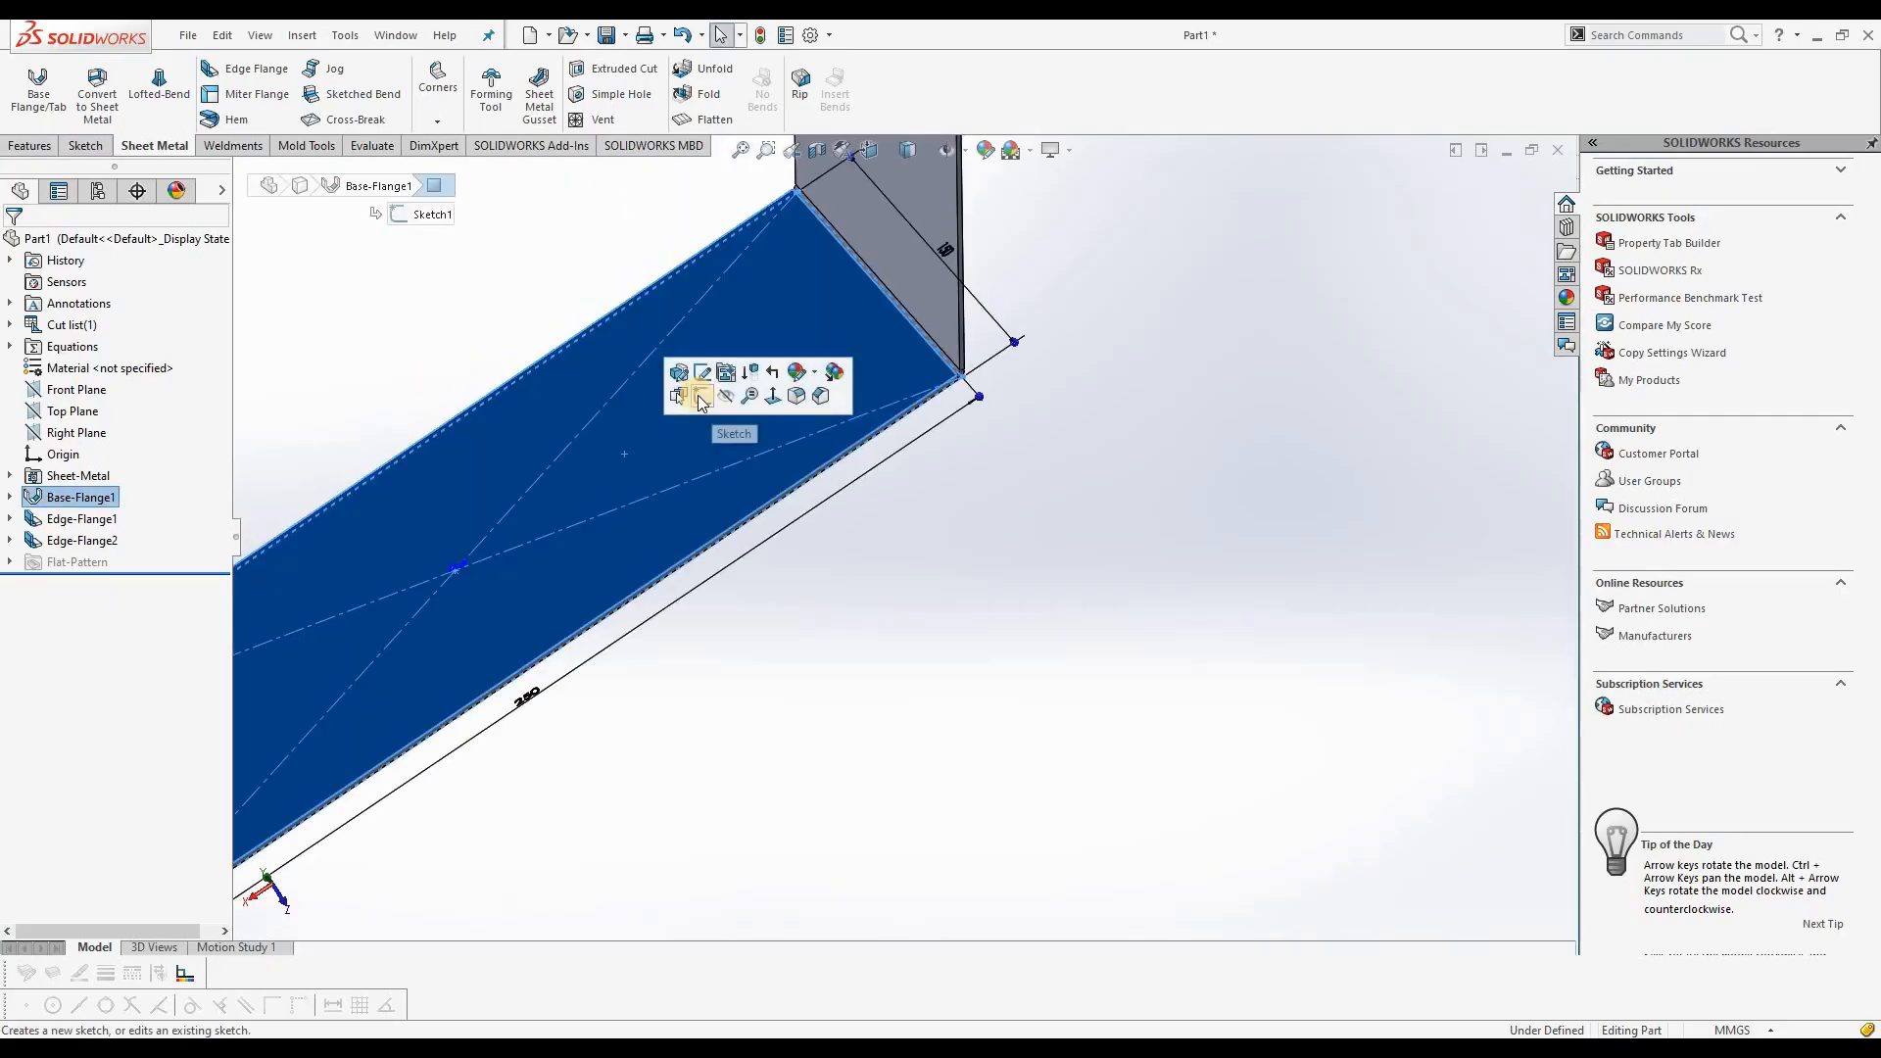
{"action": "left_click", "coordinate": [702, 395]}
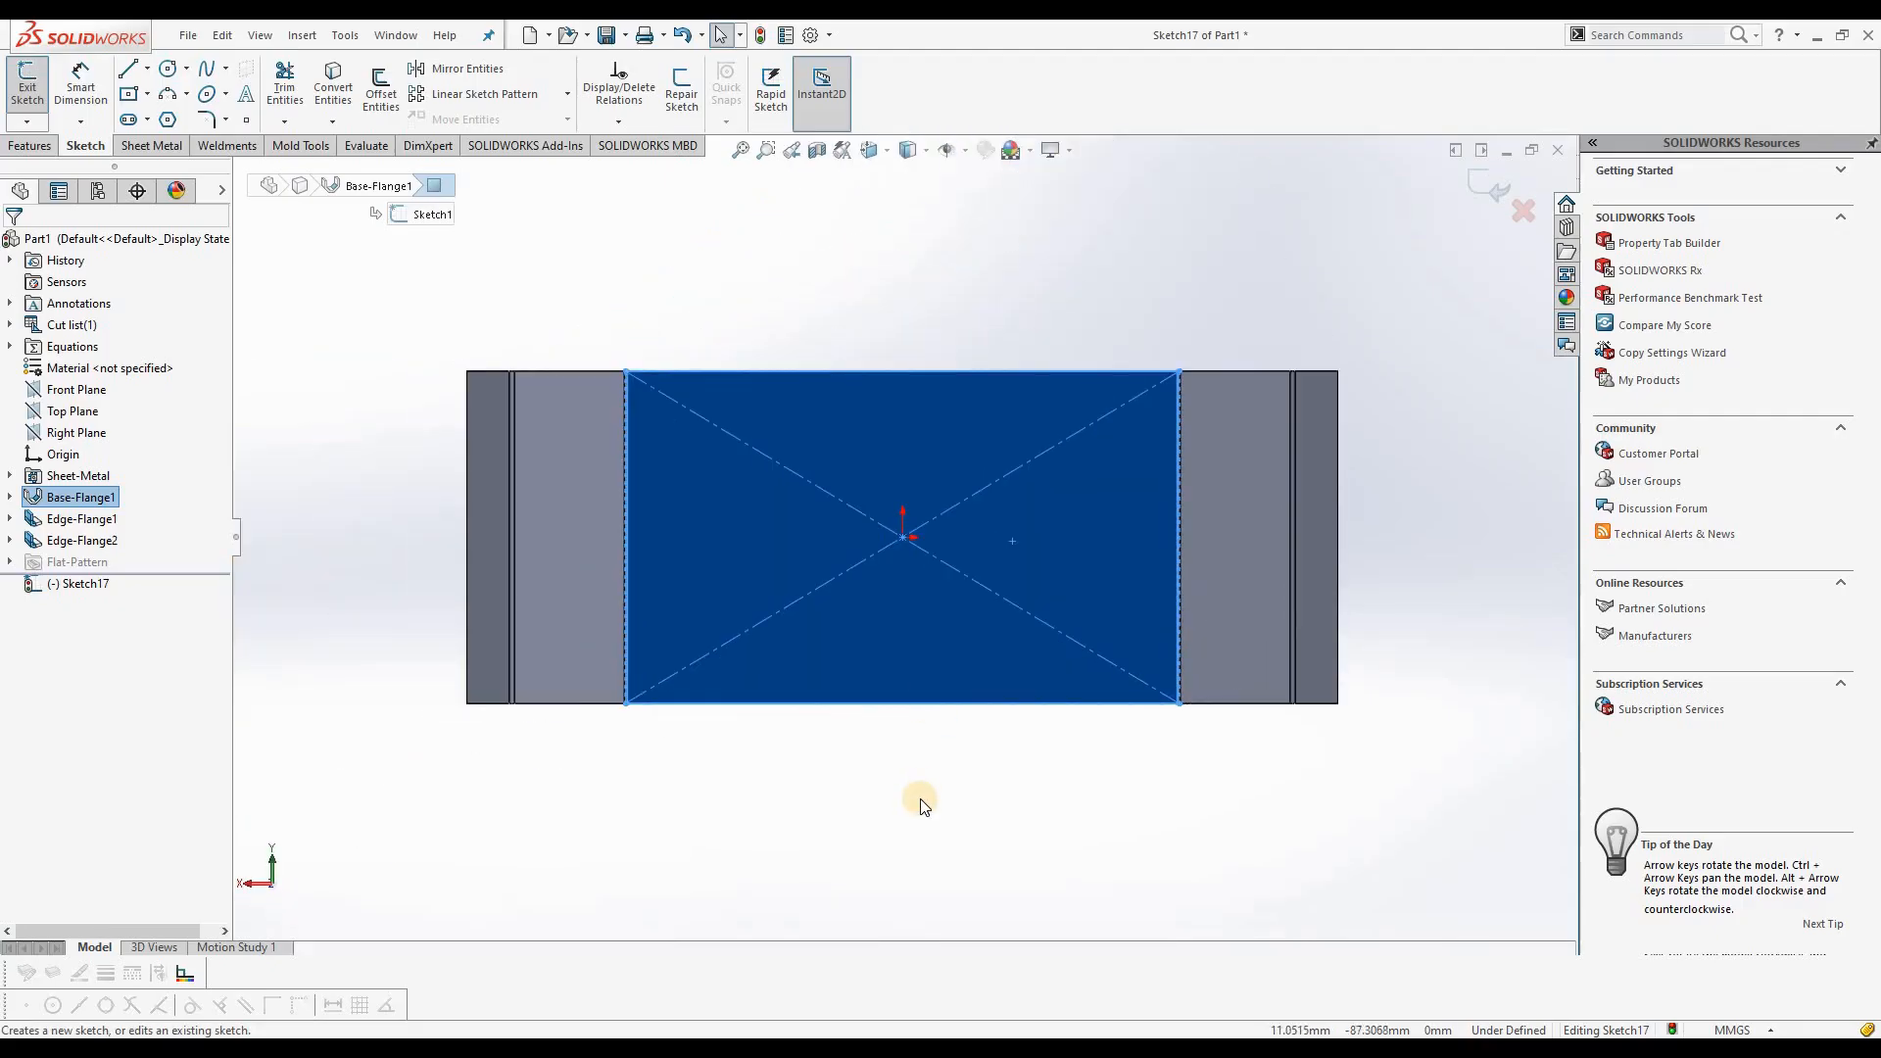
{"action": "left_click", "coordinate": [920, 797]}
{"action": "scroll", "coordinate": [1176, 544], "scroll_direction": "down", "scroll_amount": 2}
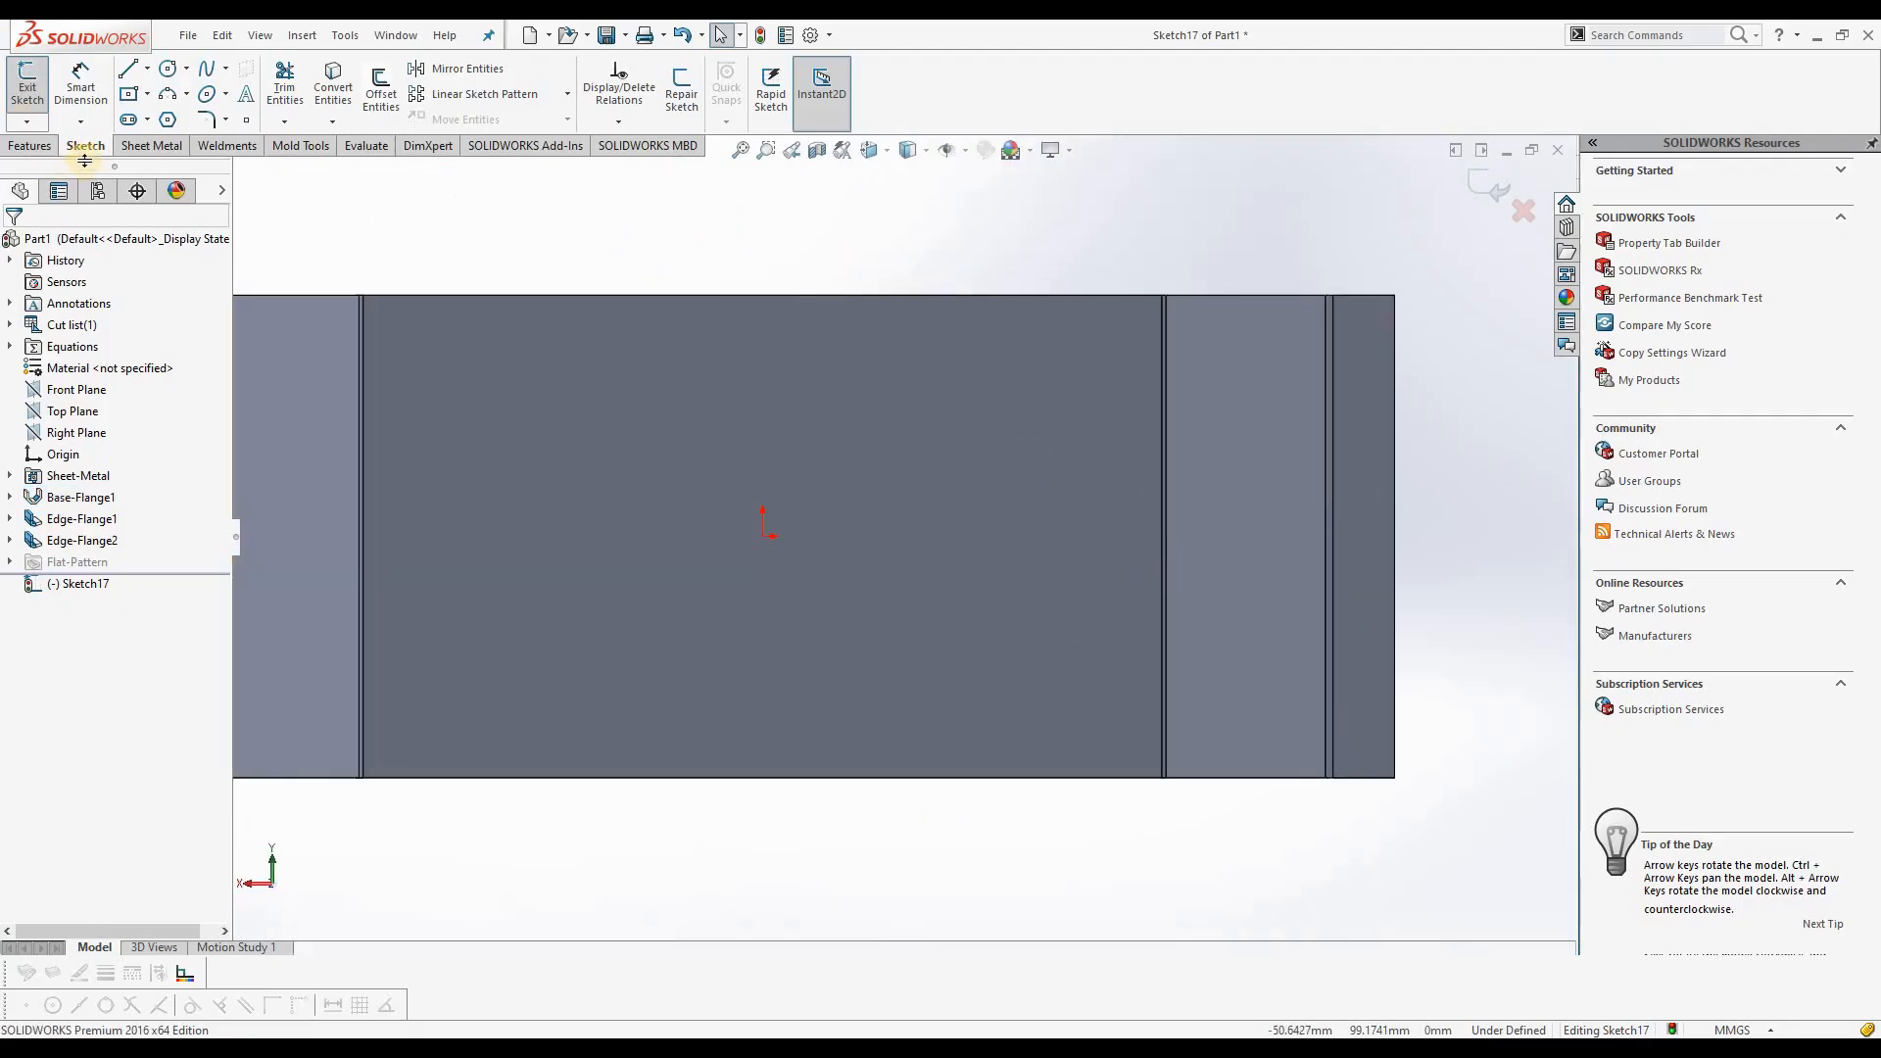
Step: Sketch a center rectangle at the origin, 60 mm wide and 50 mm high, and close the sketch
{"action": "left_click", "coordinate": [147, 94]}
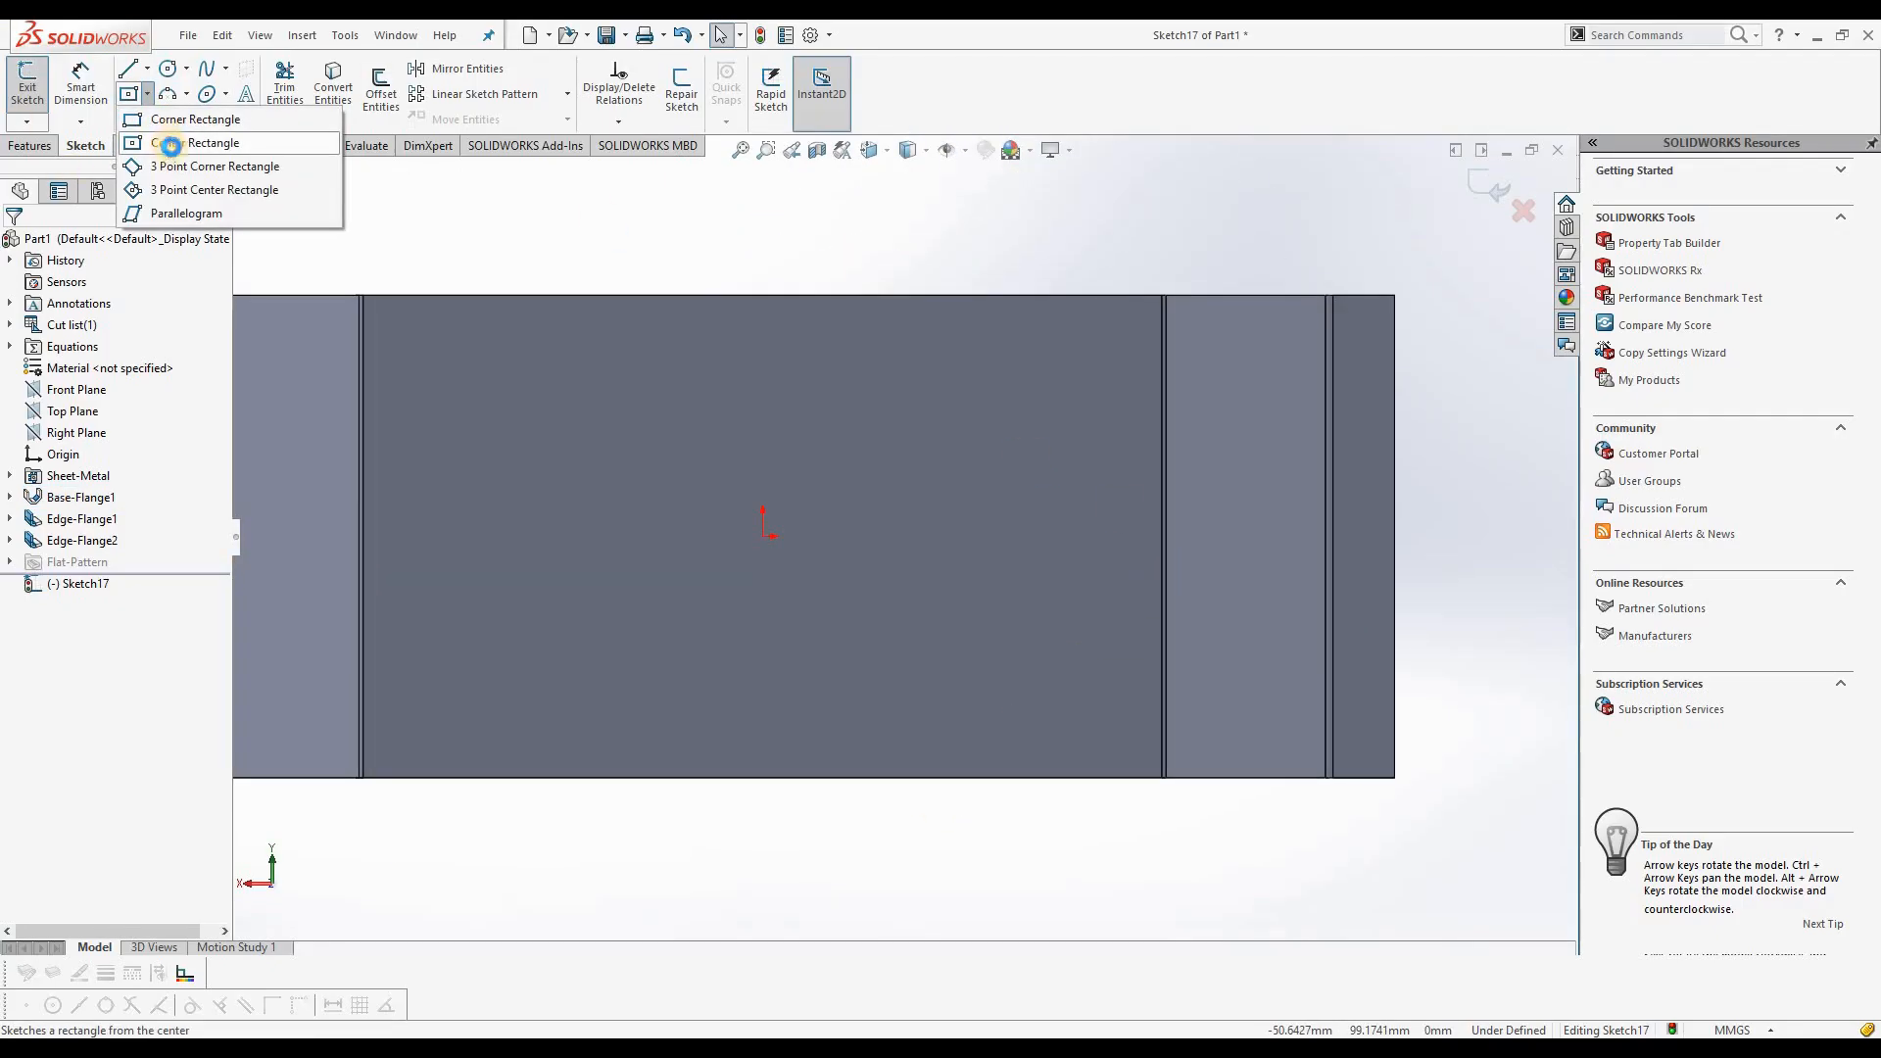
{"action": "left_click", "coordinate": [171, 146]}
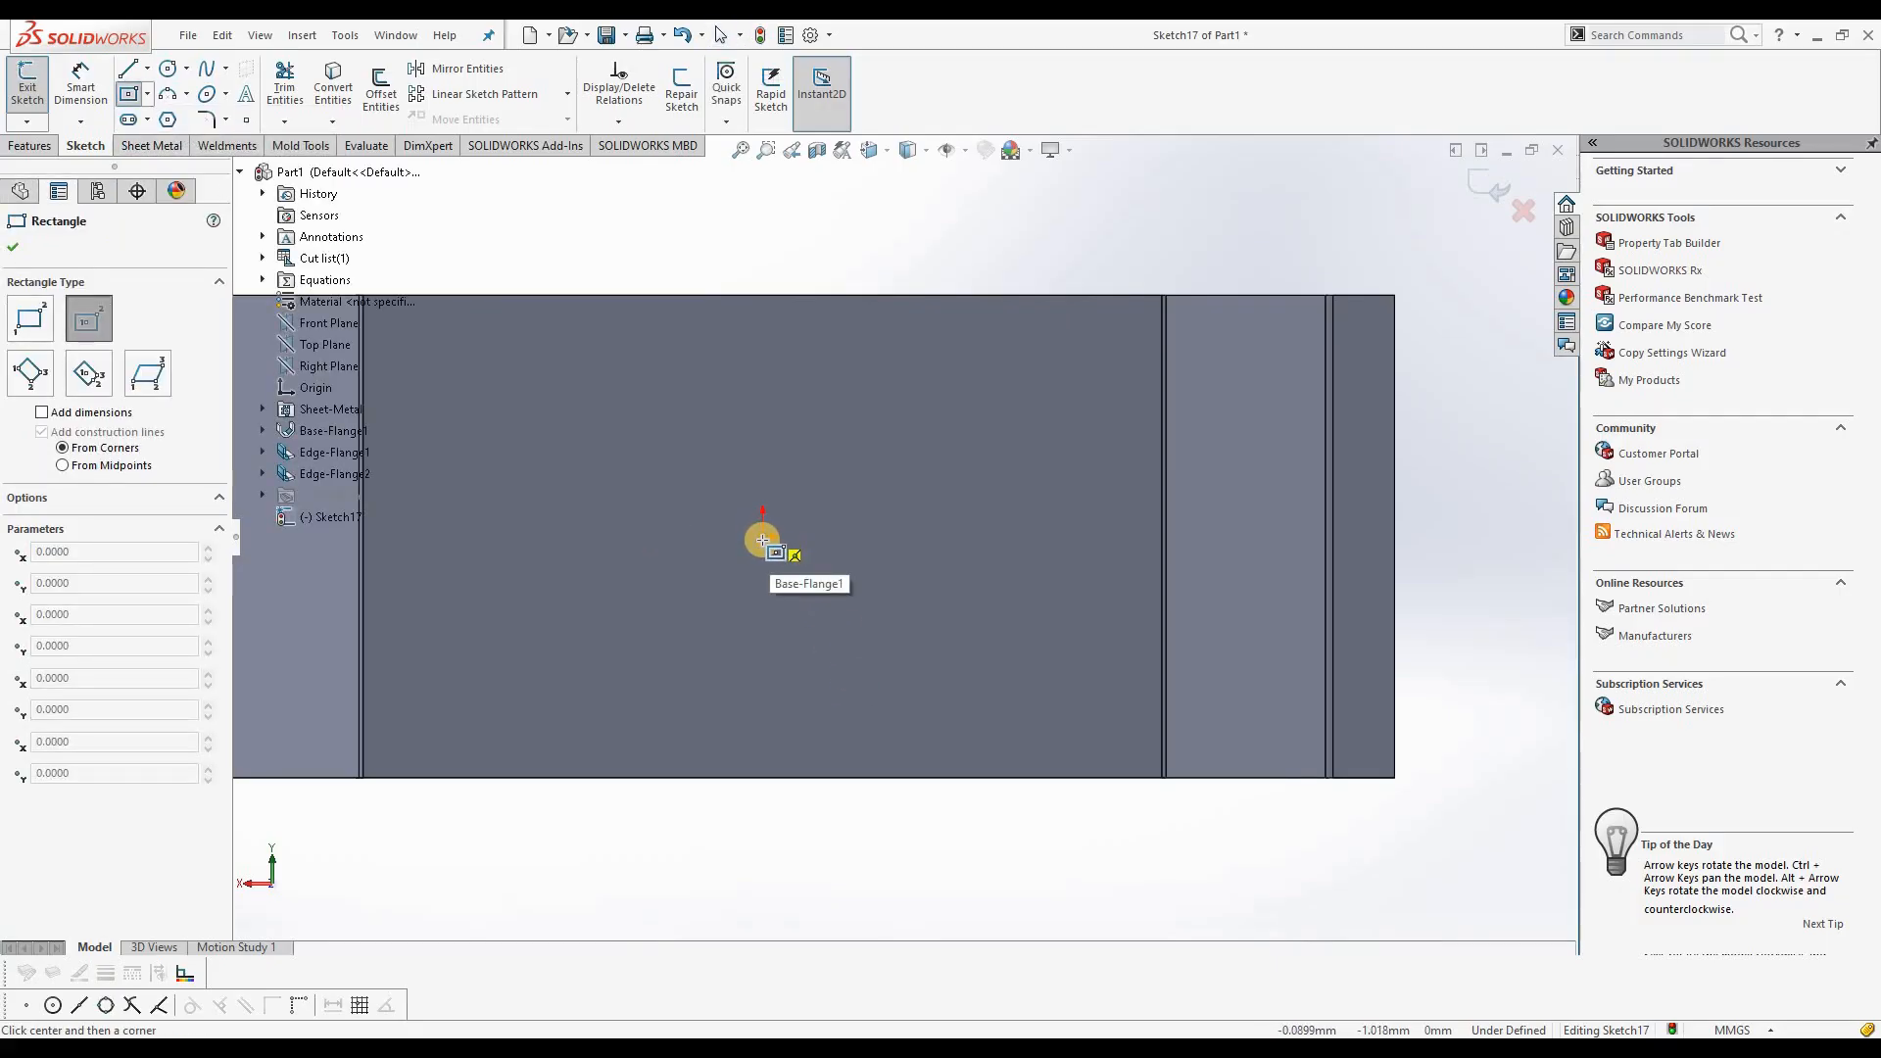
{"action": "left_click", "coordinate": [763, 538]}
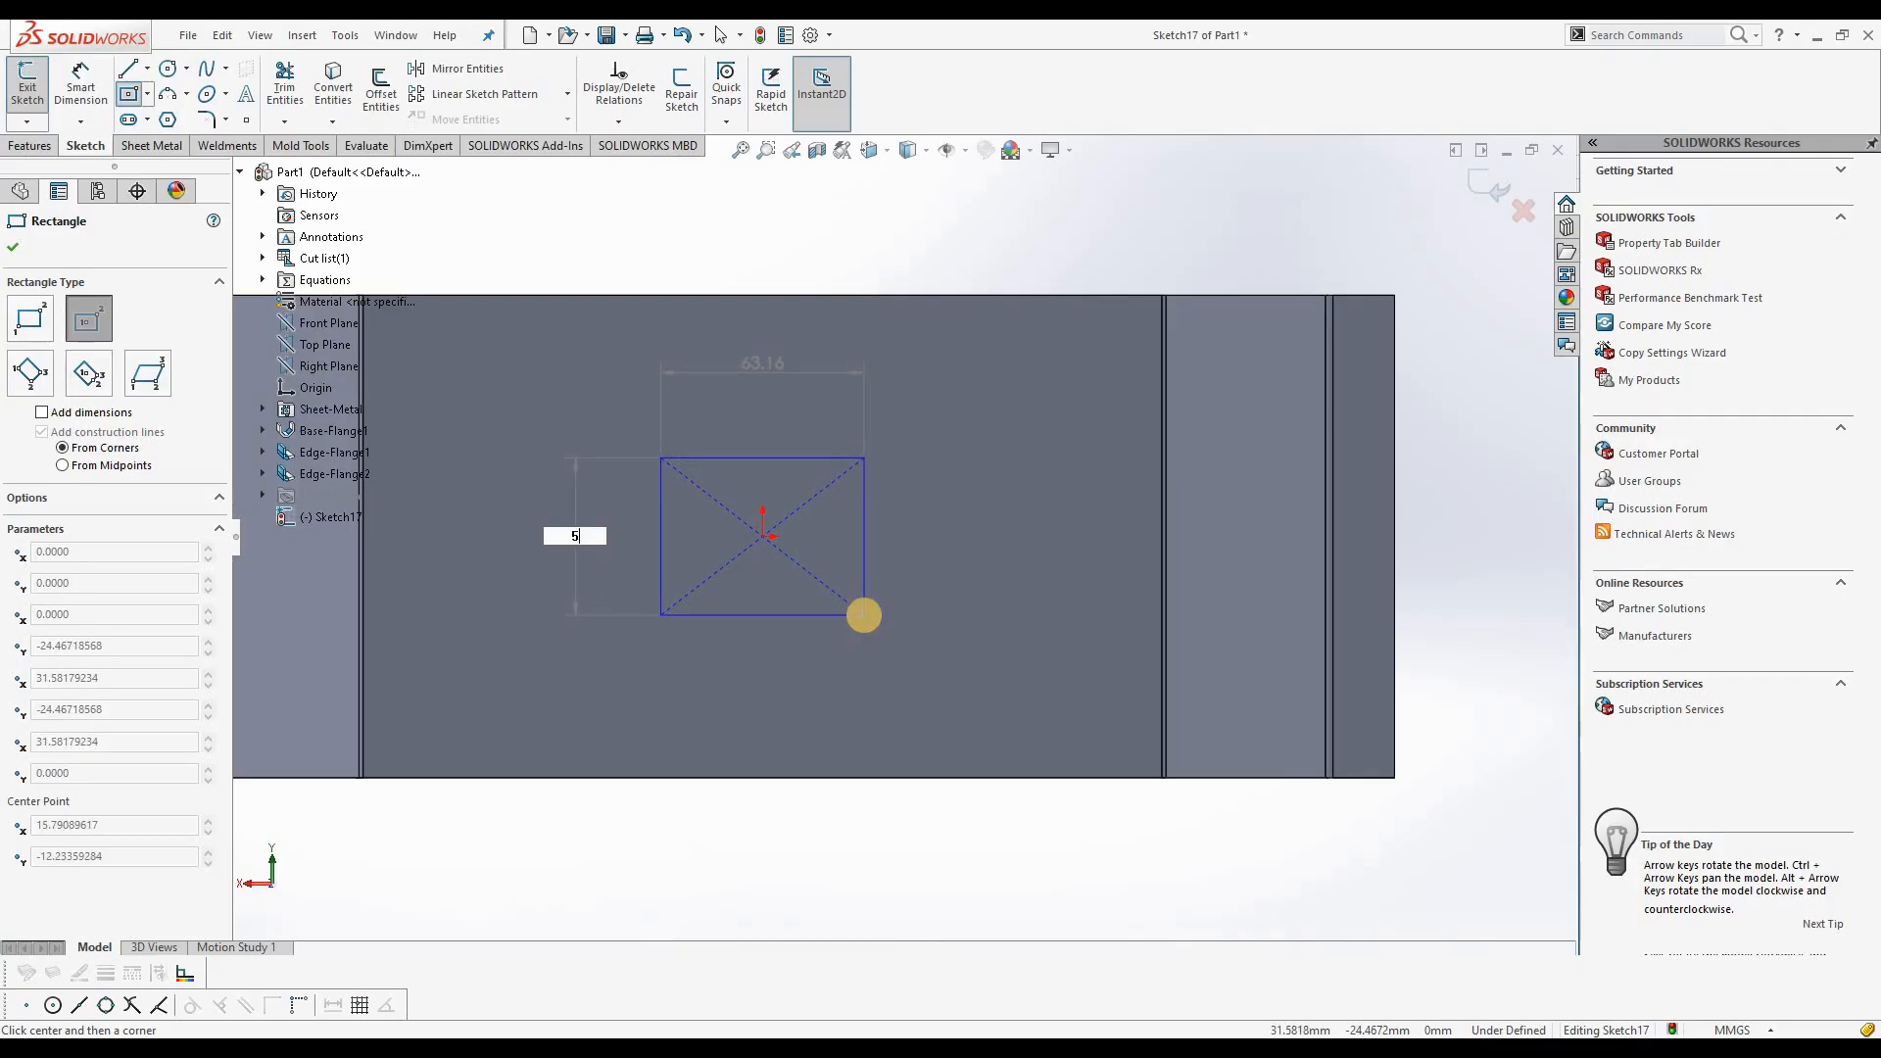
{"action": "key", "text": "Tab"}
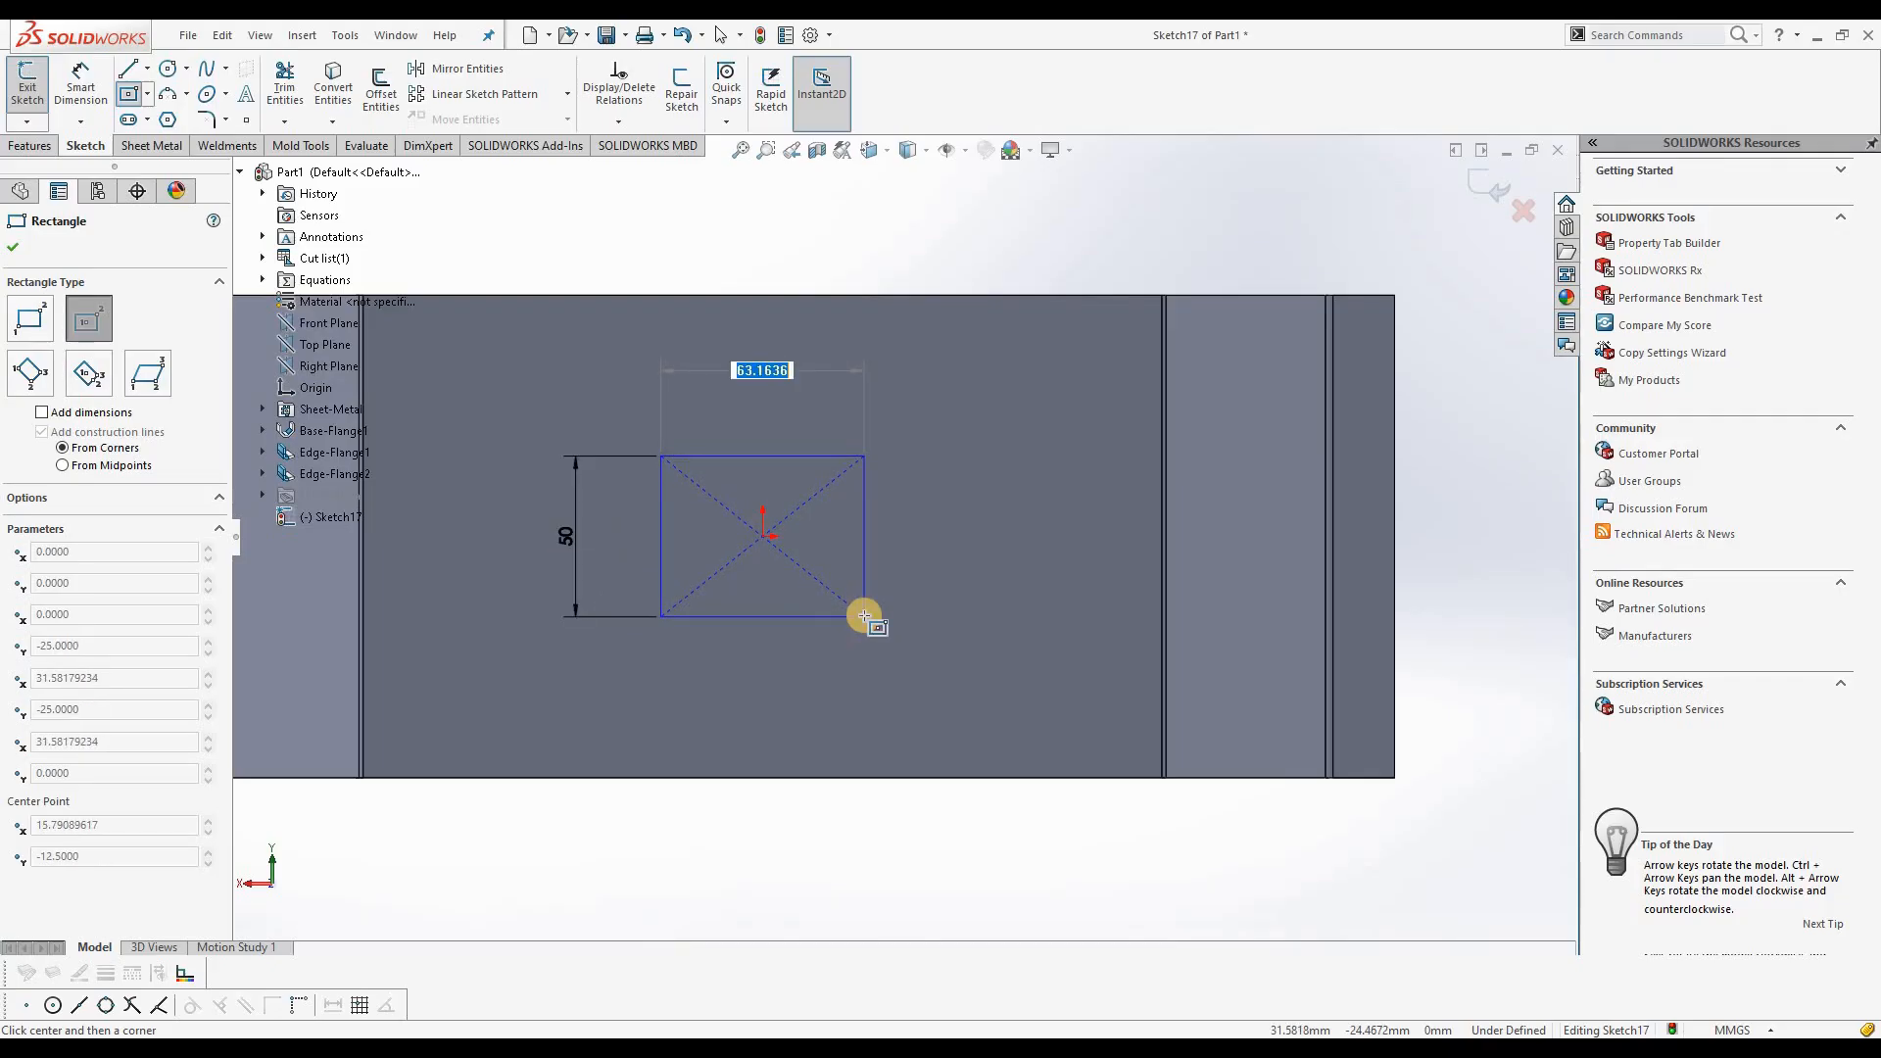
{"action": "type", "text": "60"}
{"action": "key", "text": "Return"}
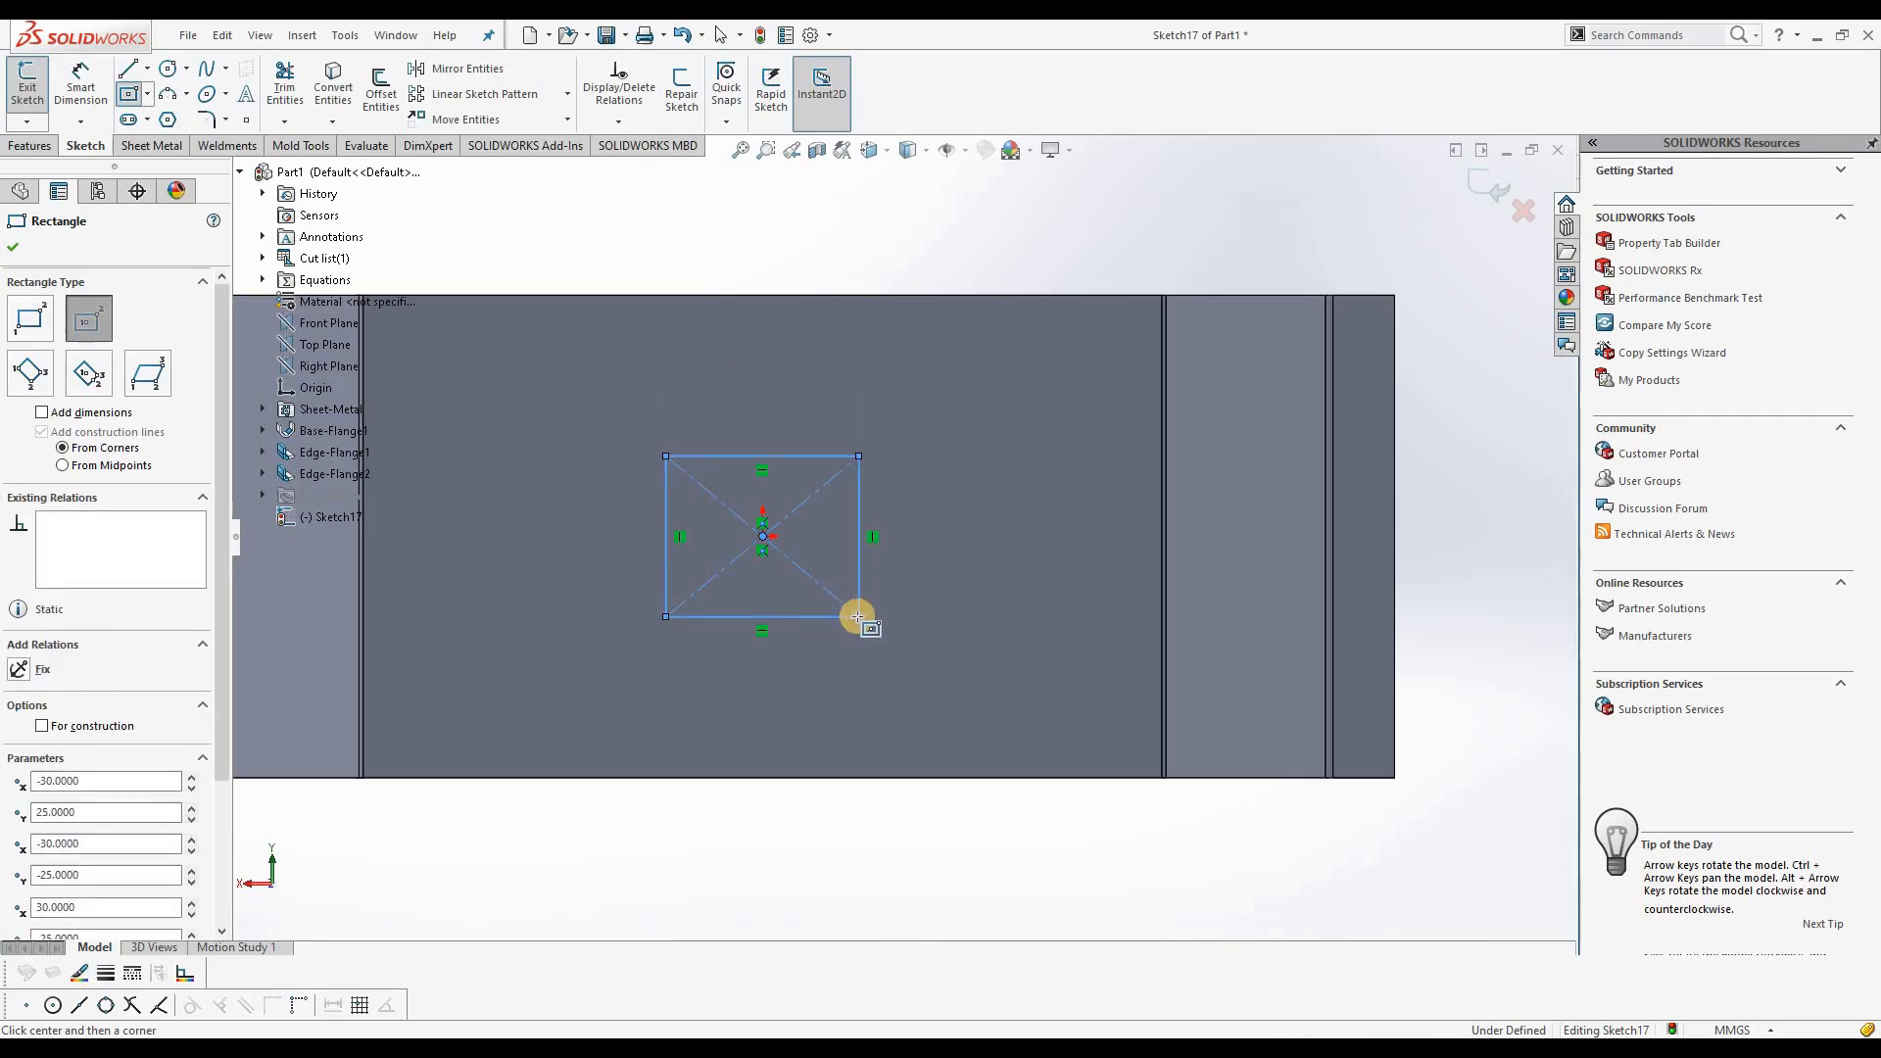
{"action": "left_click", "coordinate": [13, 250]}
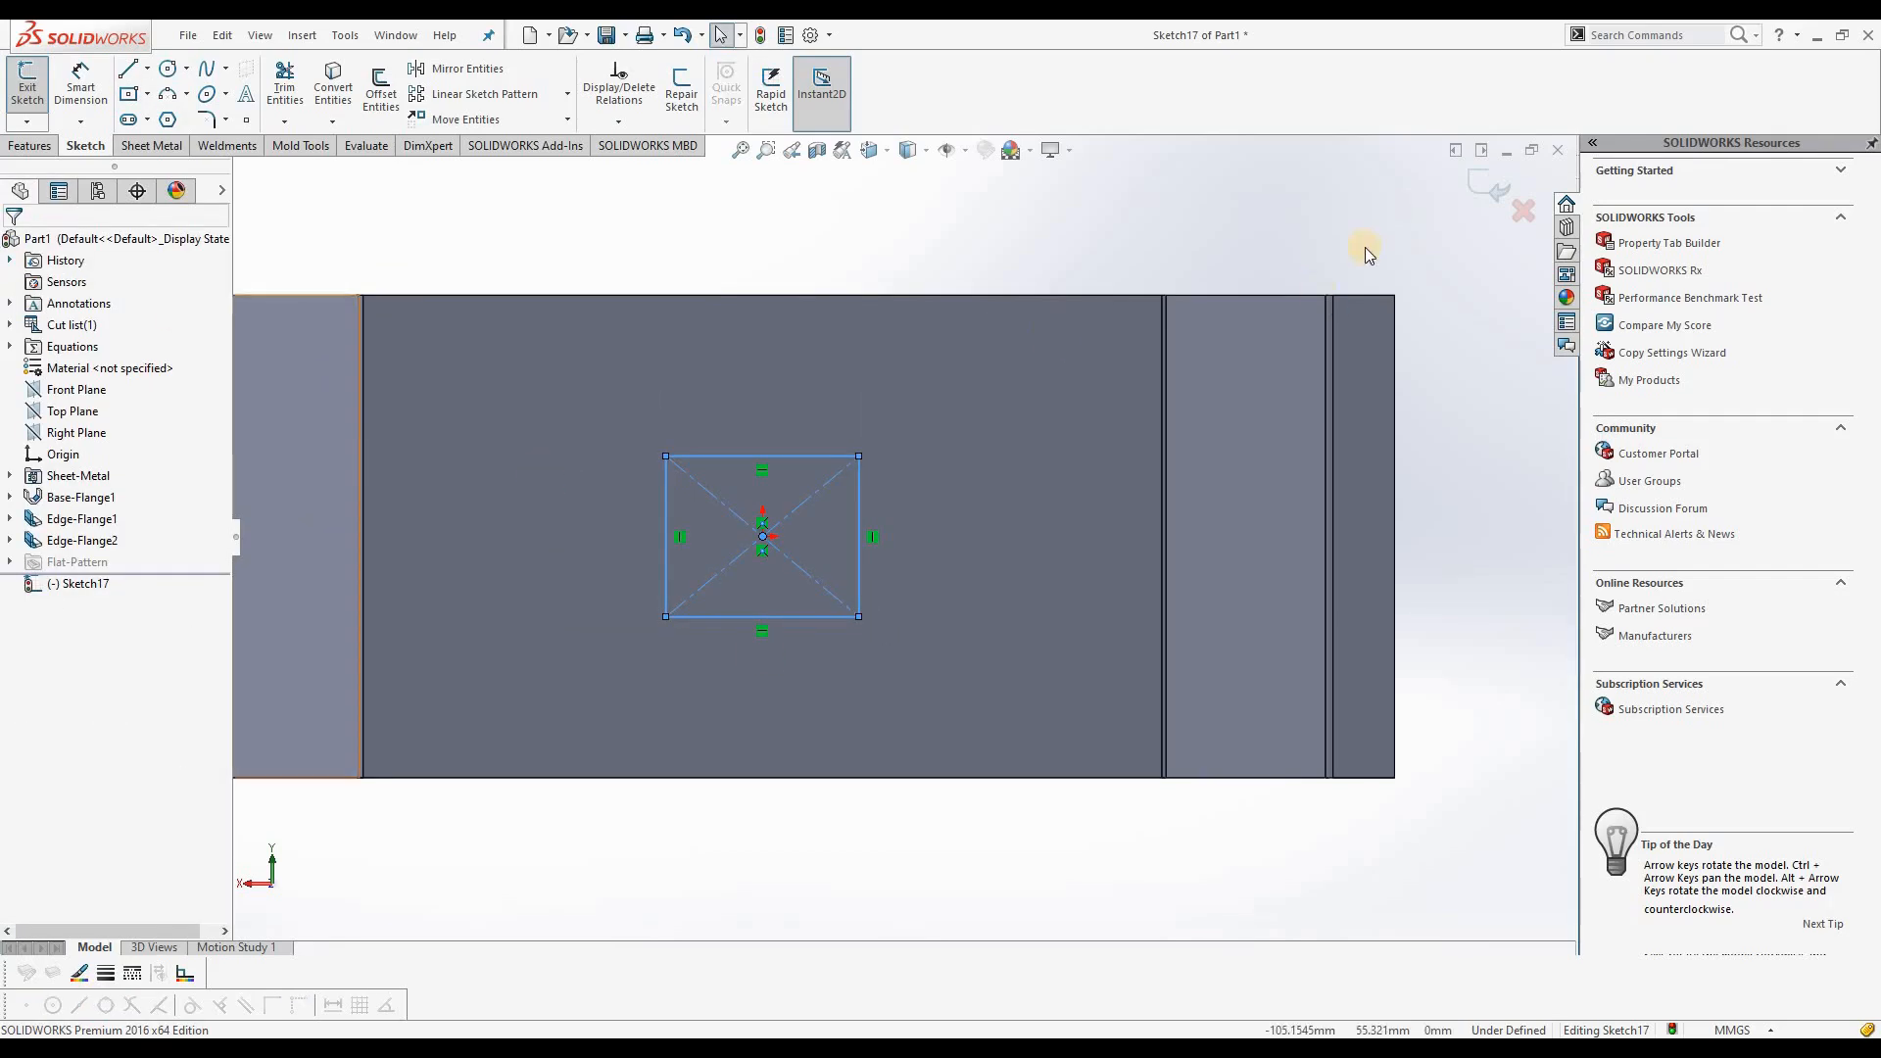
{"action": "left_click", "coordinate": [1467, 181]}
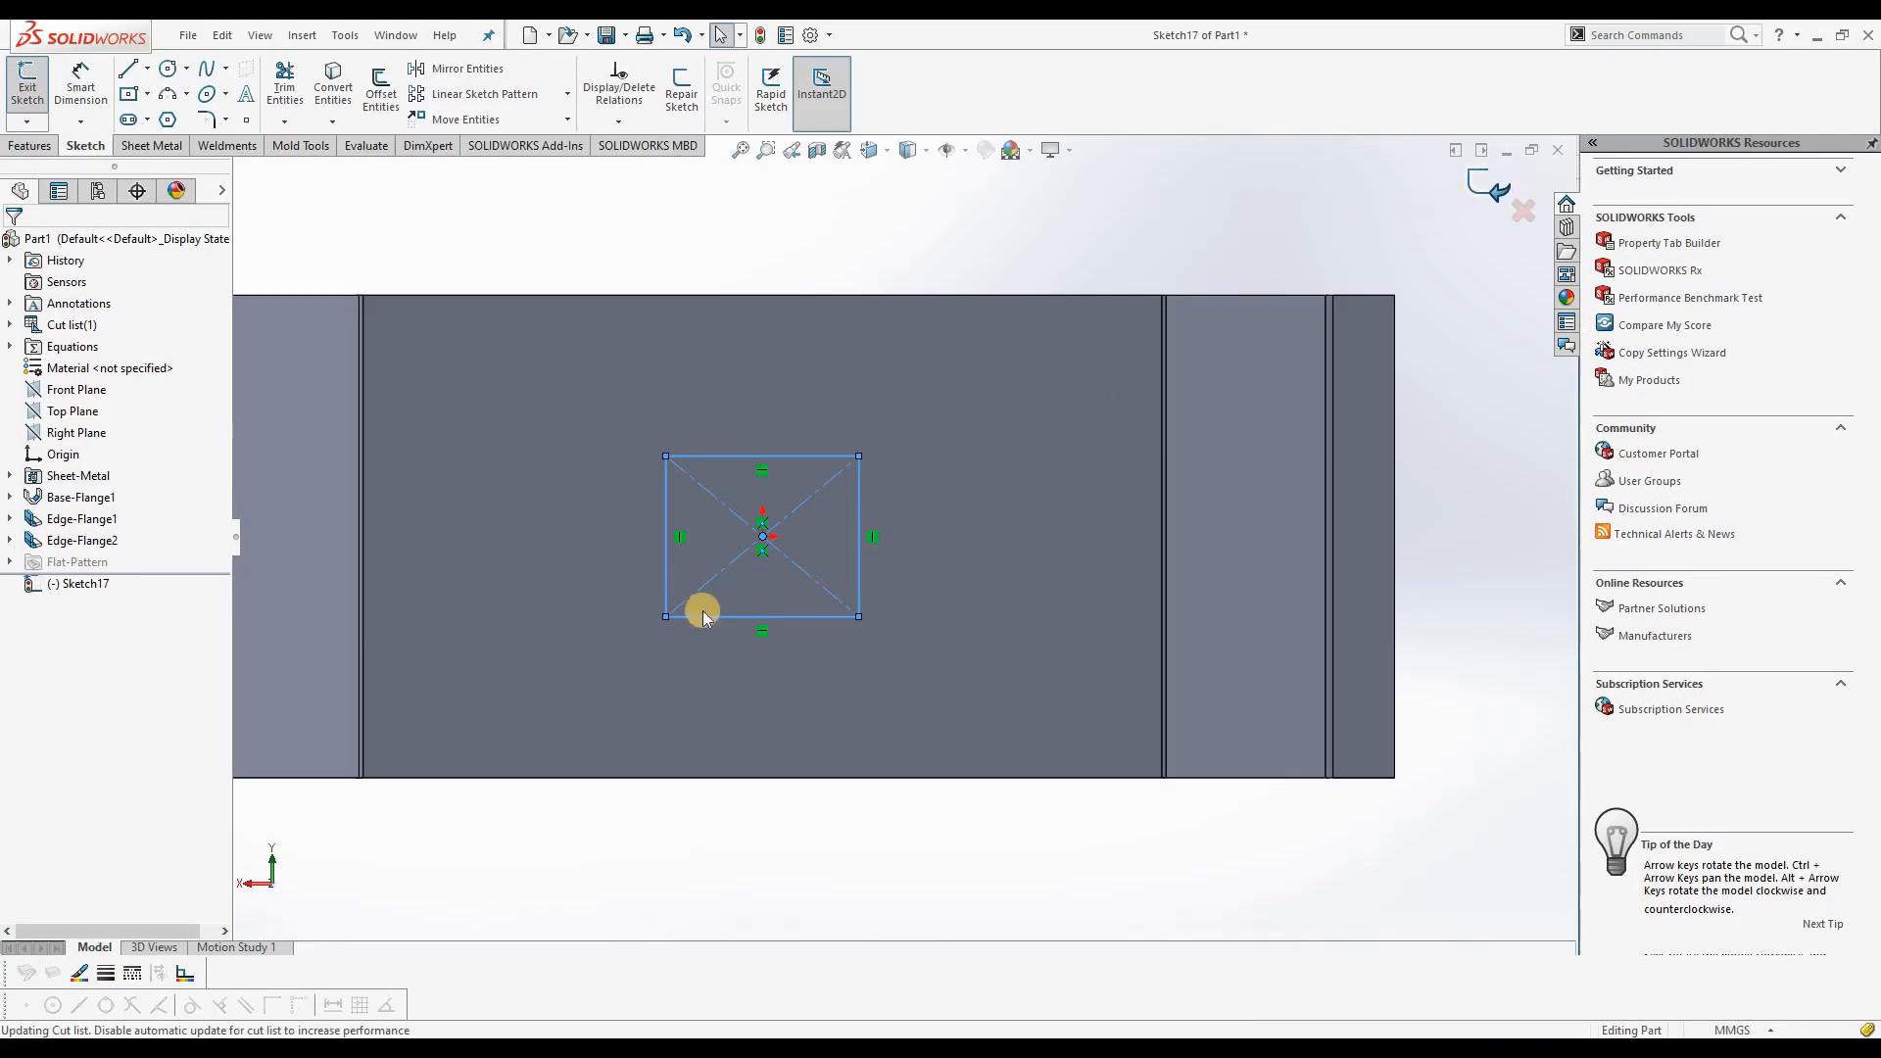
Step: Cut the rectangle through the base flange with an Extruded Cut set to Through All
{"action": "mouse_move", "coordinate": [898, 193]}
{"action": "middle_mouse_down"}
{"action": "mouse_move", "coordinate": [797, 421]}
{"action": "mouse_move", "coordinate": [826, 407]}
{"action": "mouse_move", "coordinate": [875, 270]}
{"action": "middle_mouse_up"}
{"action": "scroll", "coordinate": [861, 220], "scroll_direction": "down", "scroll_amount": 3}
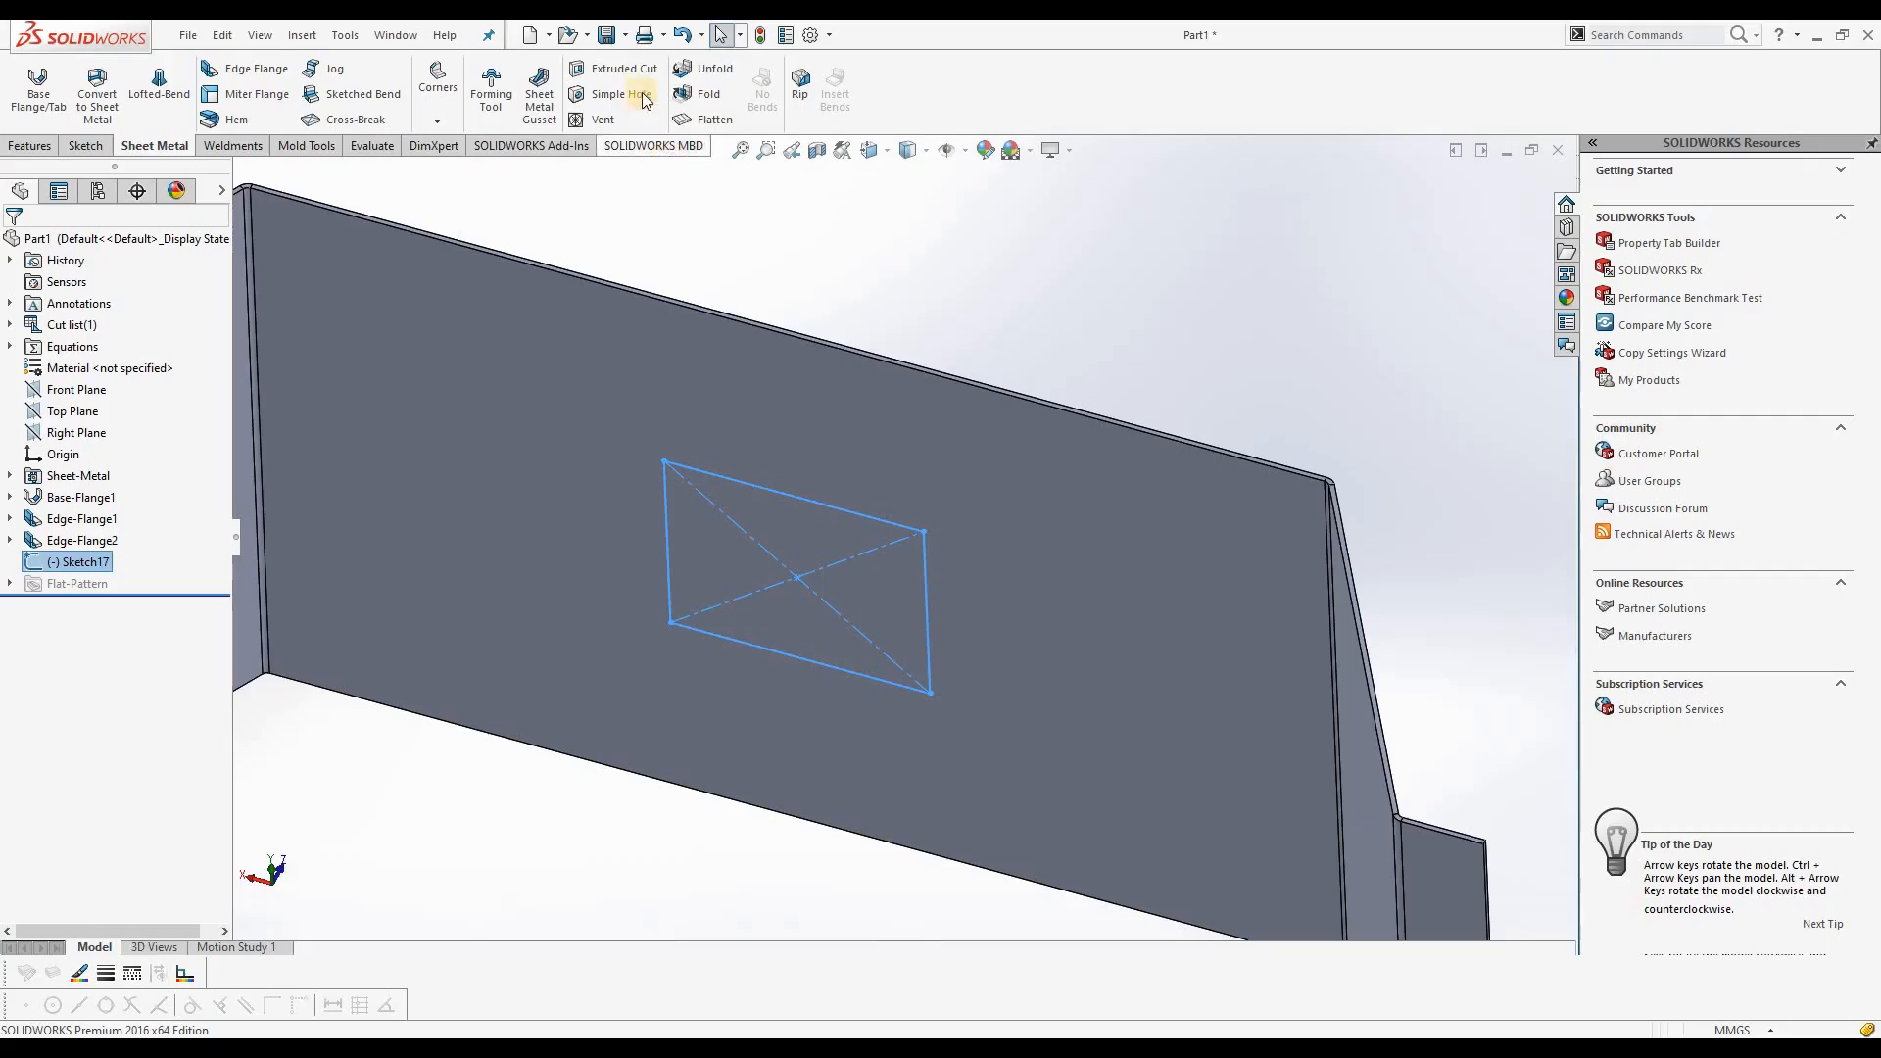
{"action": "left_click", "coordinate": [597, 72]}
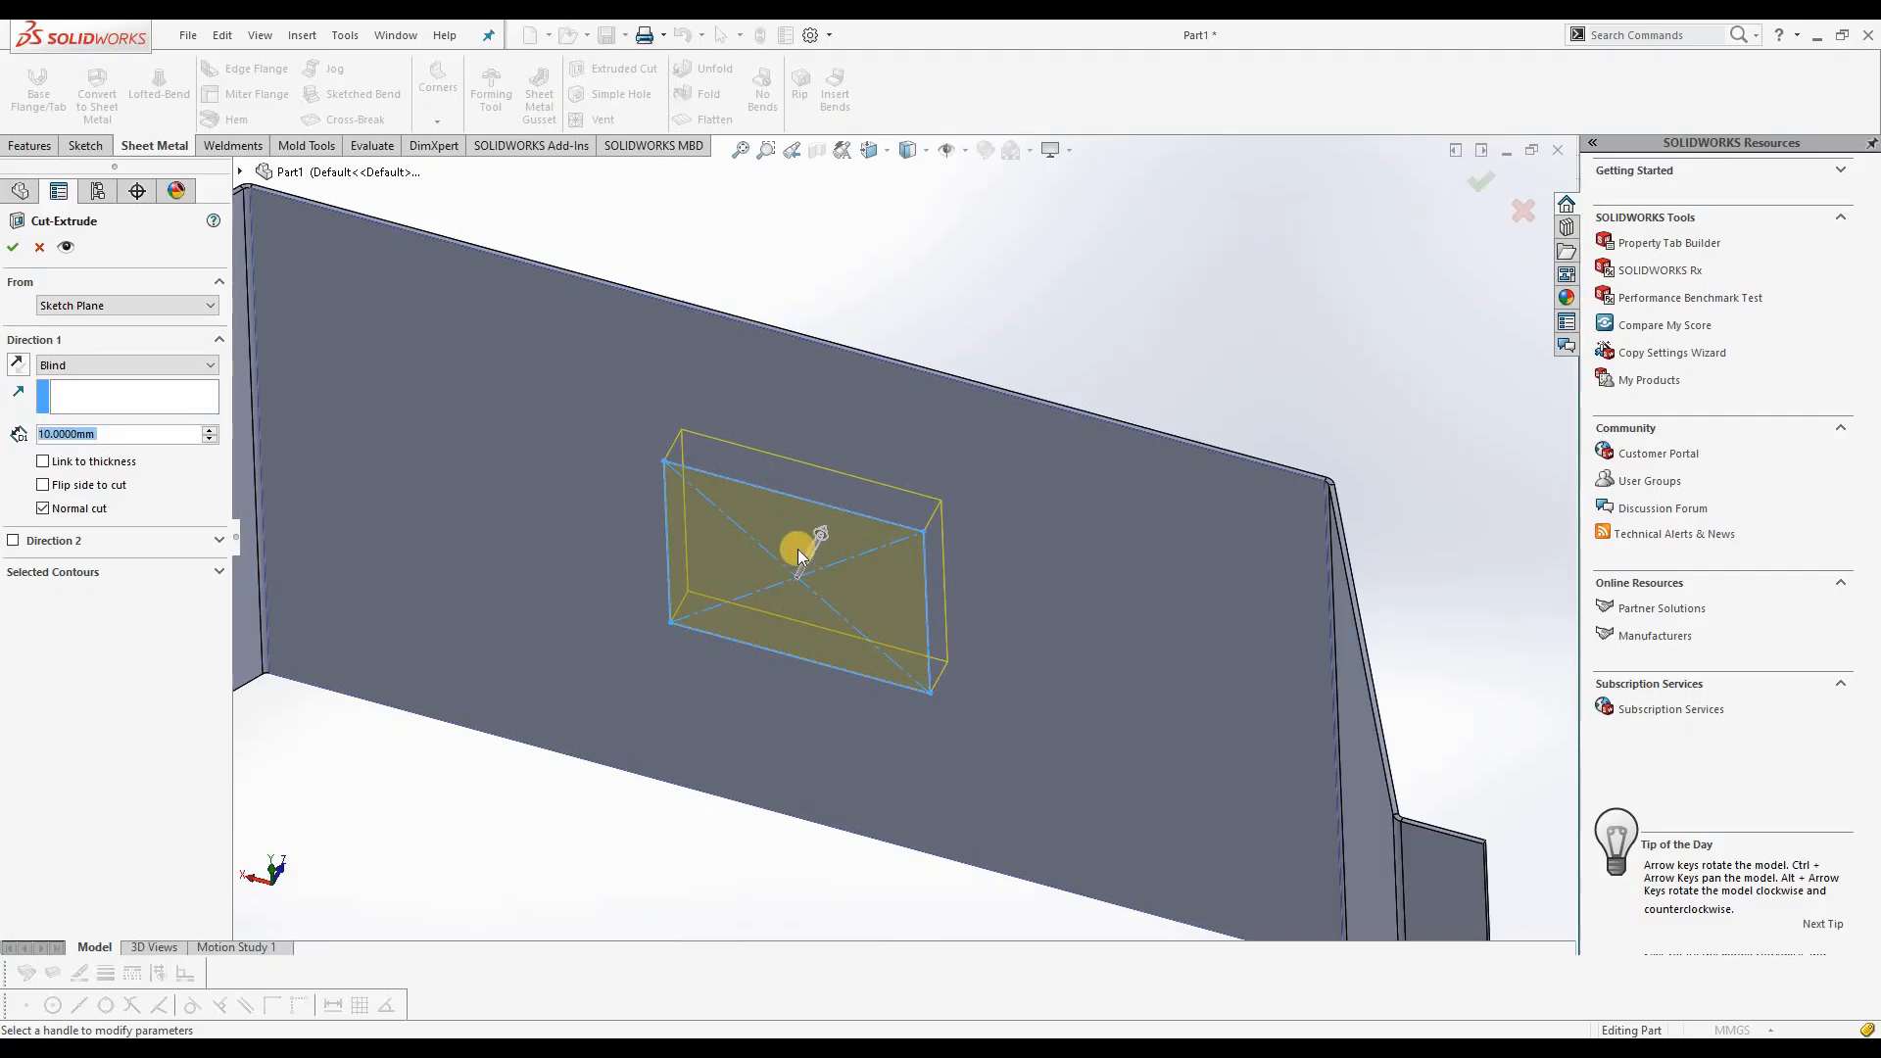
{"action": "middle_click_drag", "start_coordinate": [915, 441], "coordinate": [821, 509]}
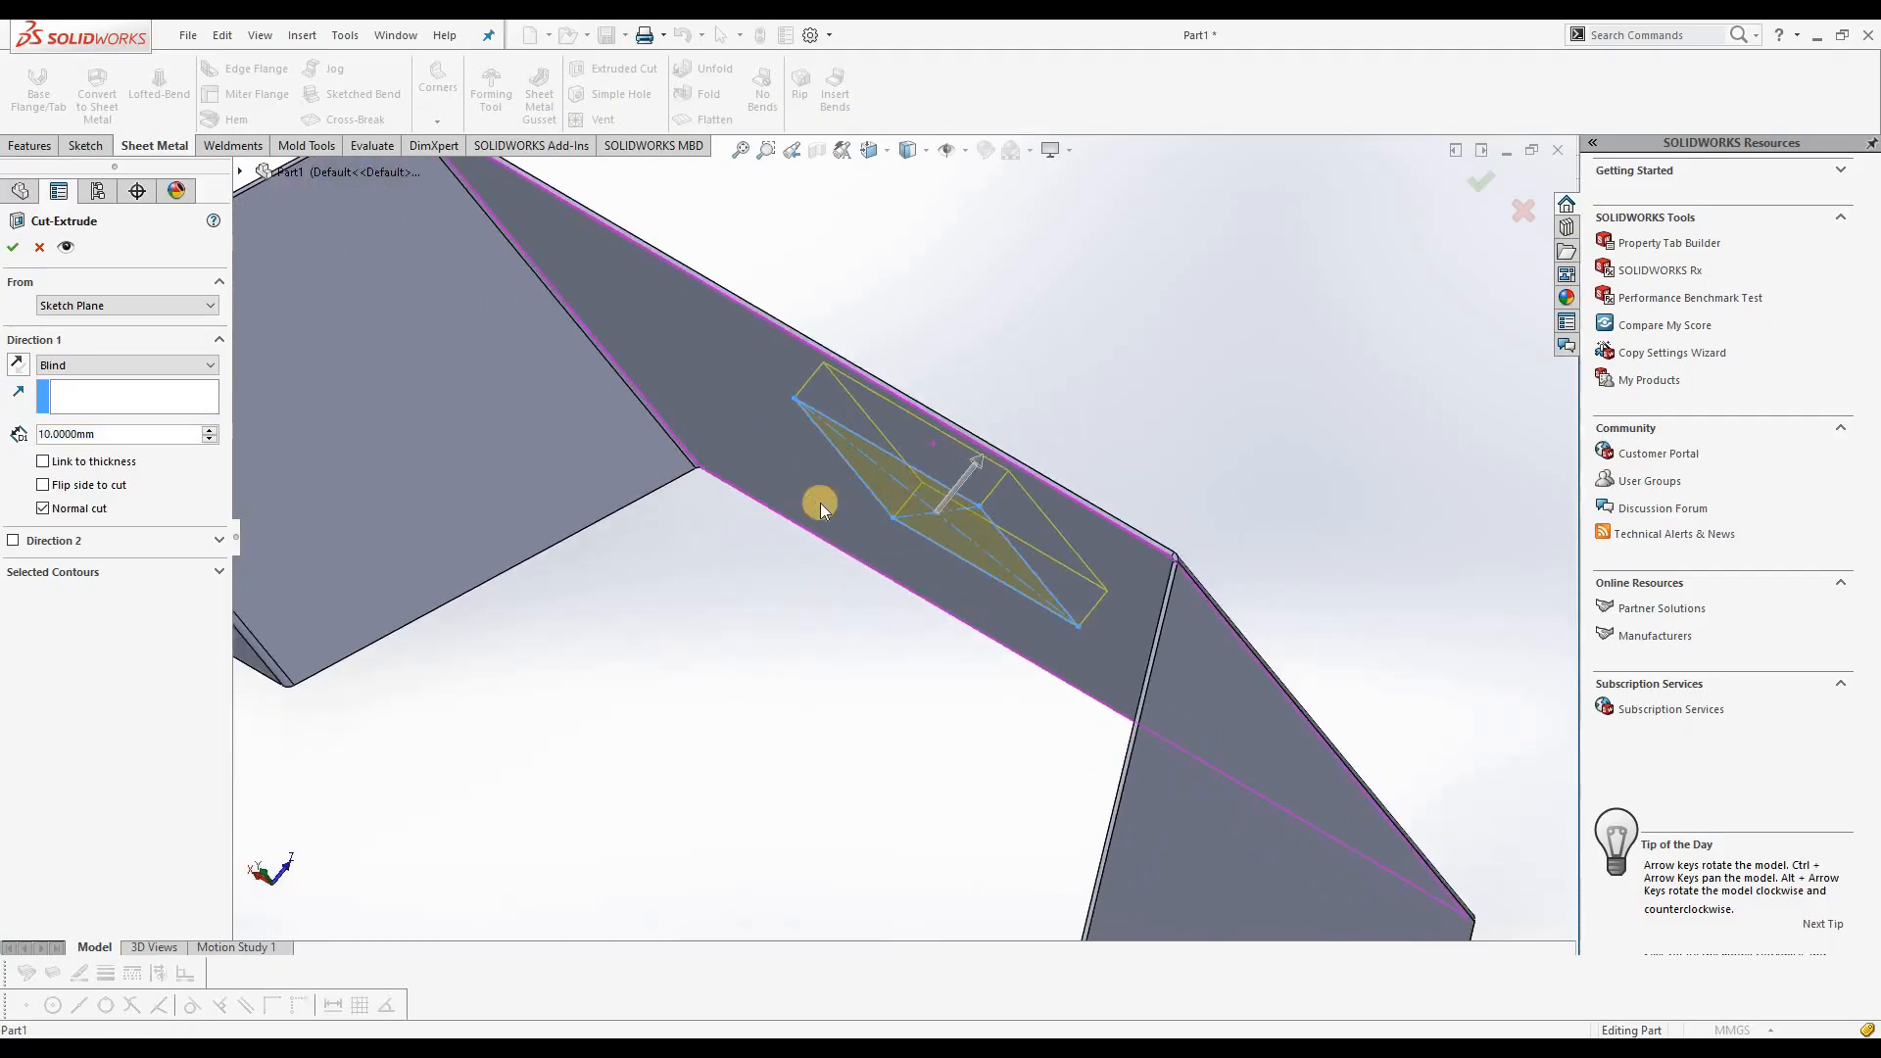
{"action": "left_click", "coordinate": [124, 368]}
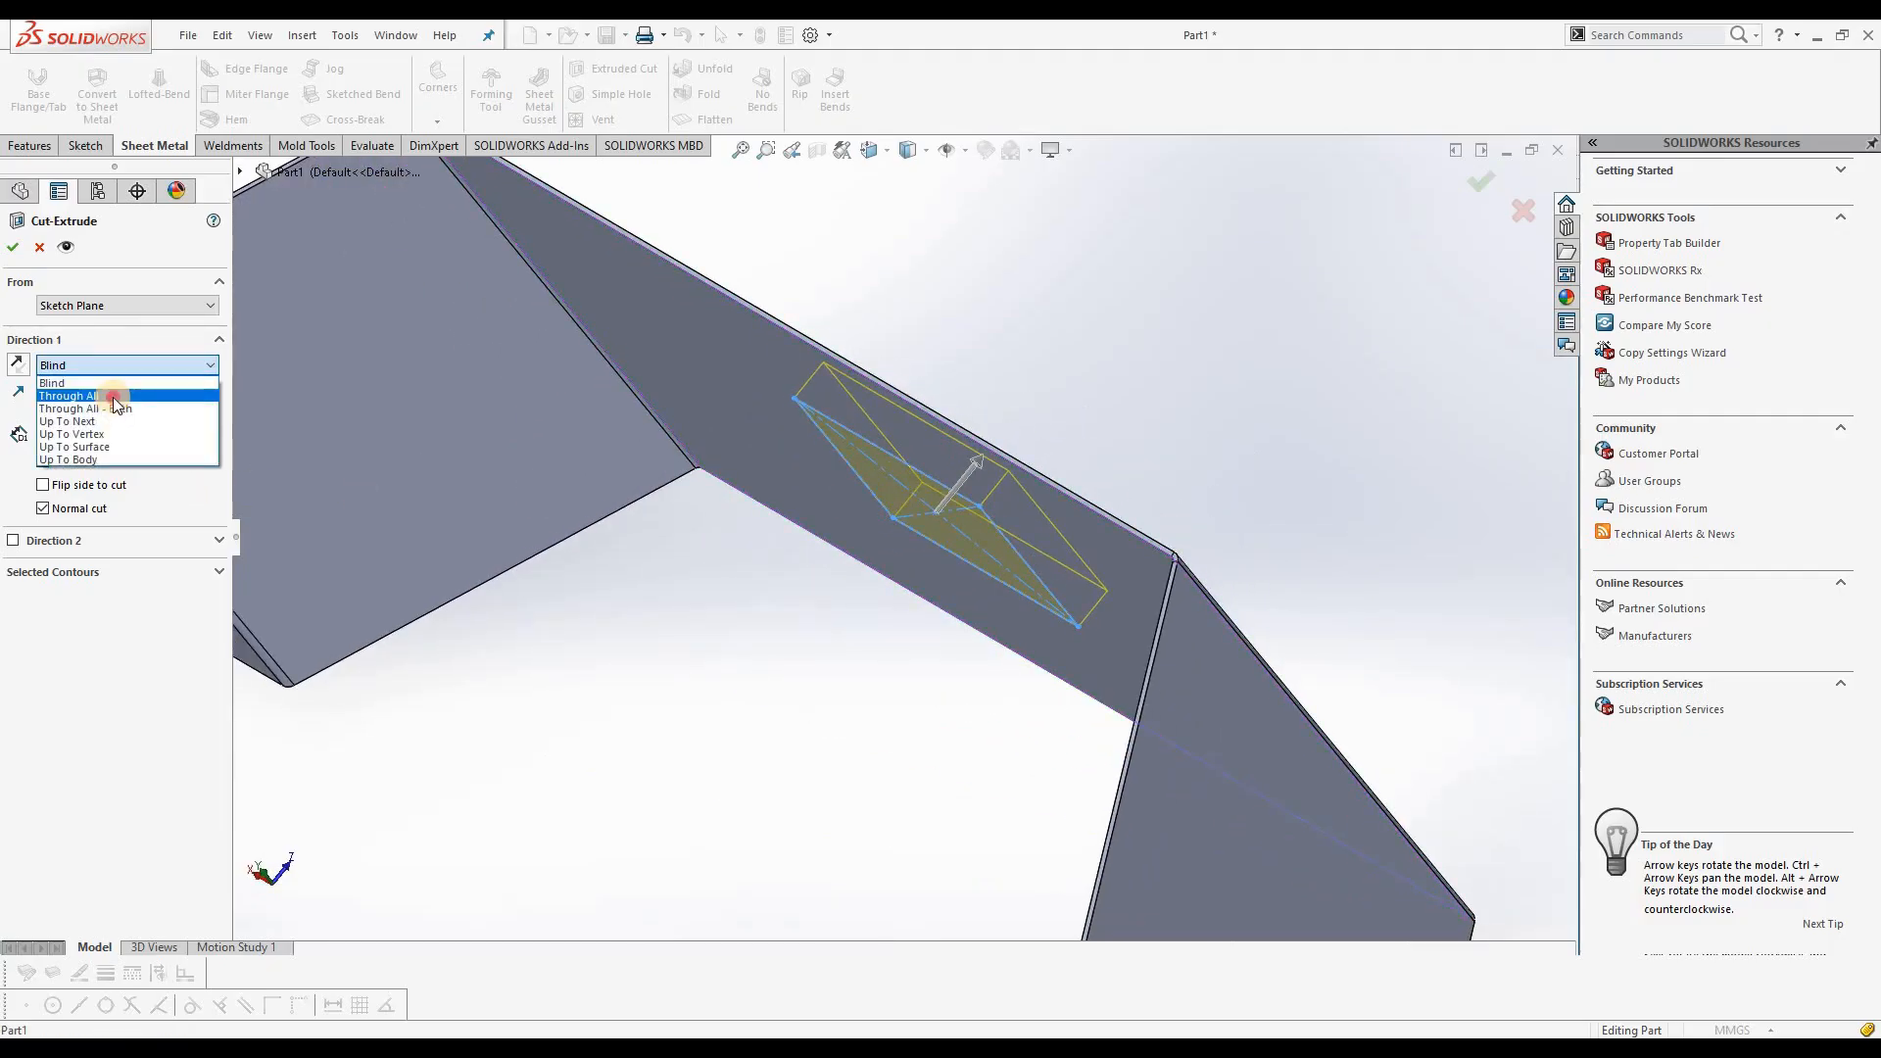
{"action": "left_click", "coordinate": [113, 396]}
{"action": "middle_click_drag", "start_coordinate": [747, 717], "coordinate": [811, 662]}
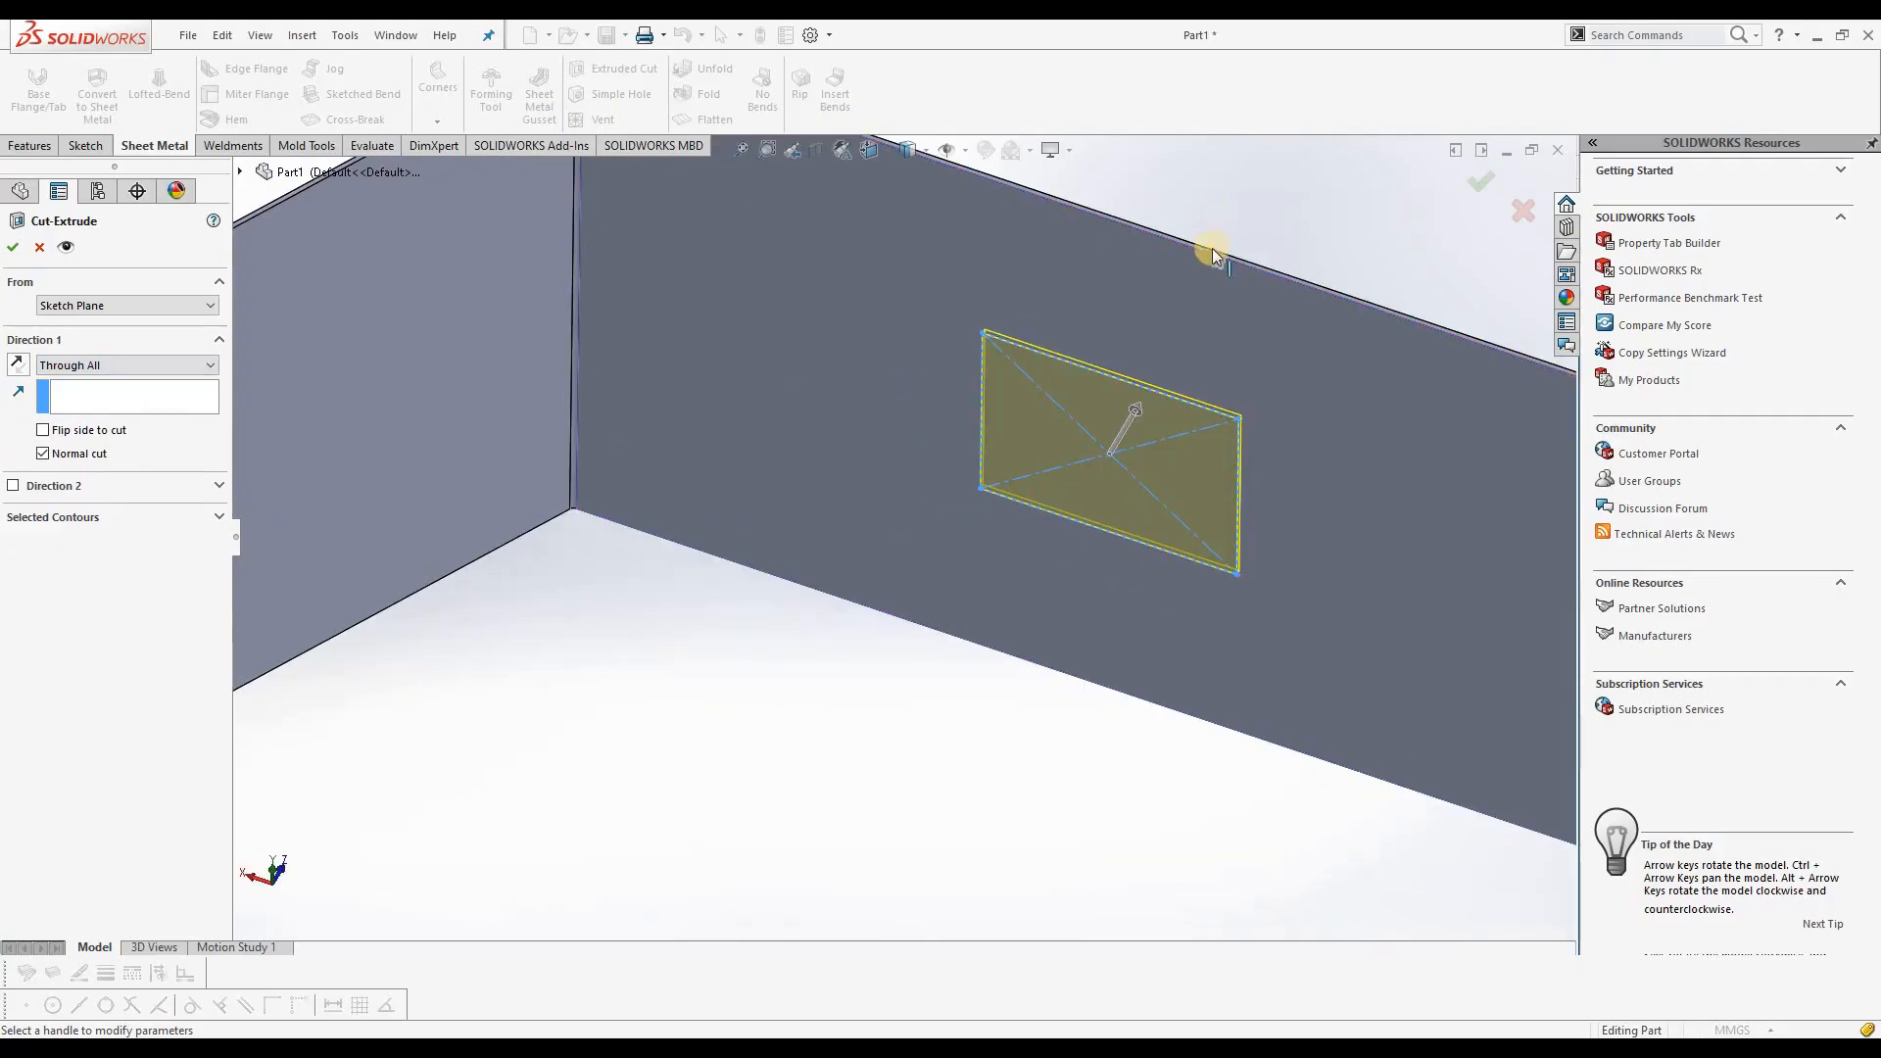
{"action": "scroll", "coordinate": [1213, 250], "scroll_direction": "up", "scroll_amount": 2}
{"action": "scroll", "coordinate": [1206, 270], "scroll_direction": "down", "scroll_amount": 2}
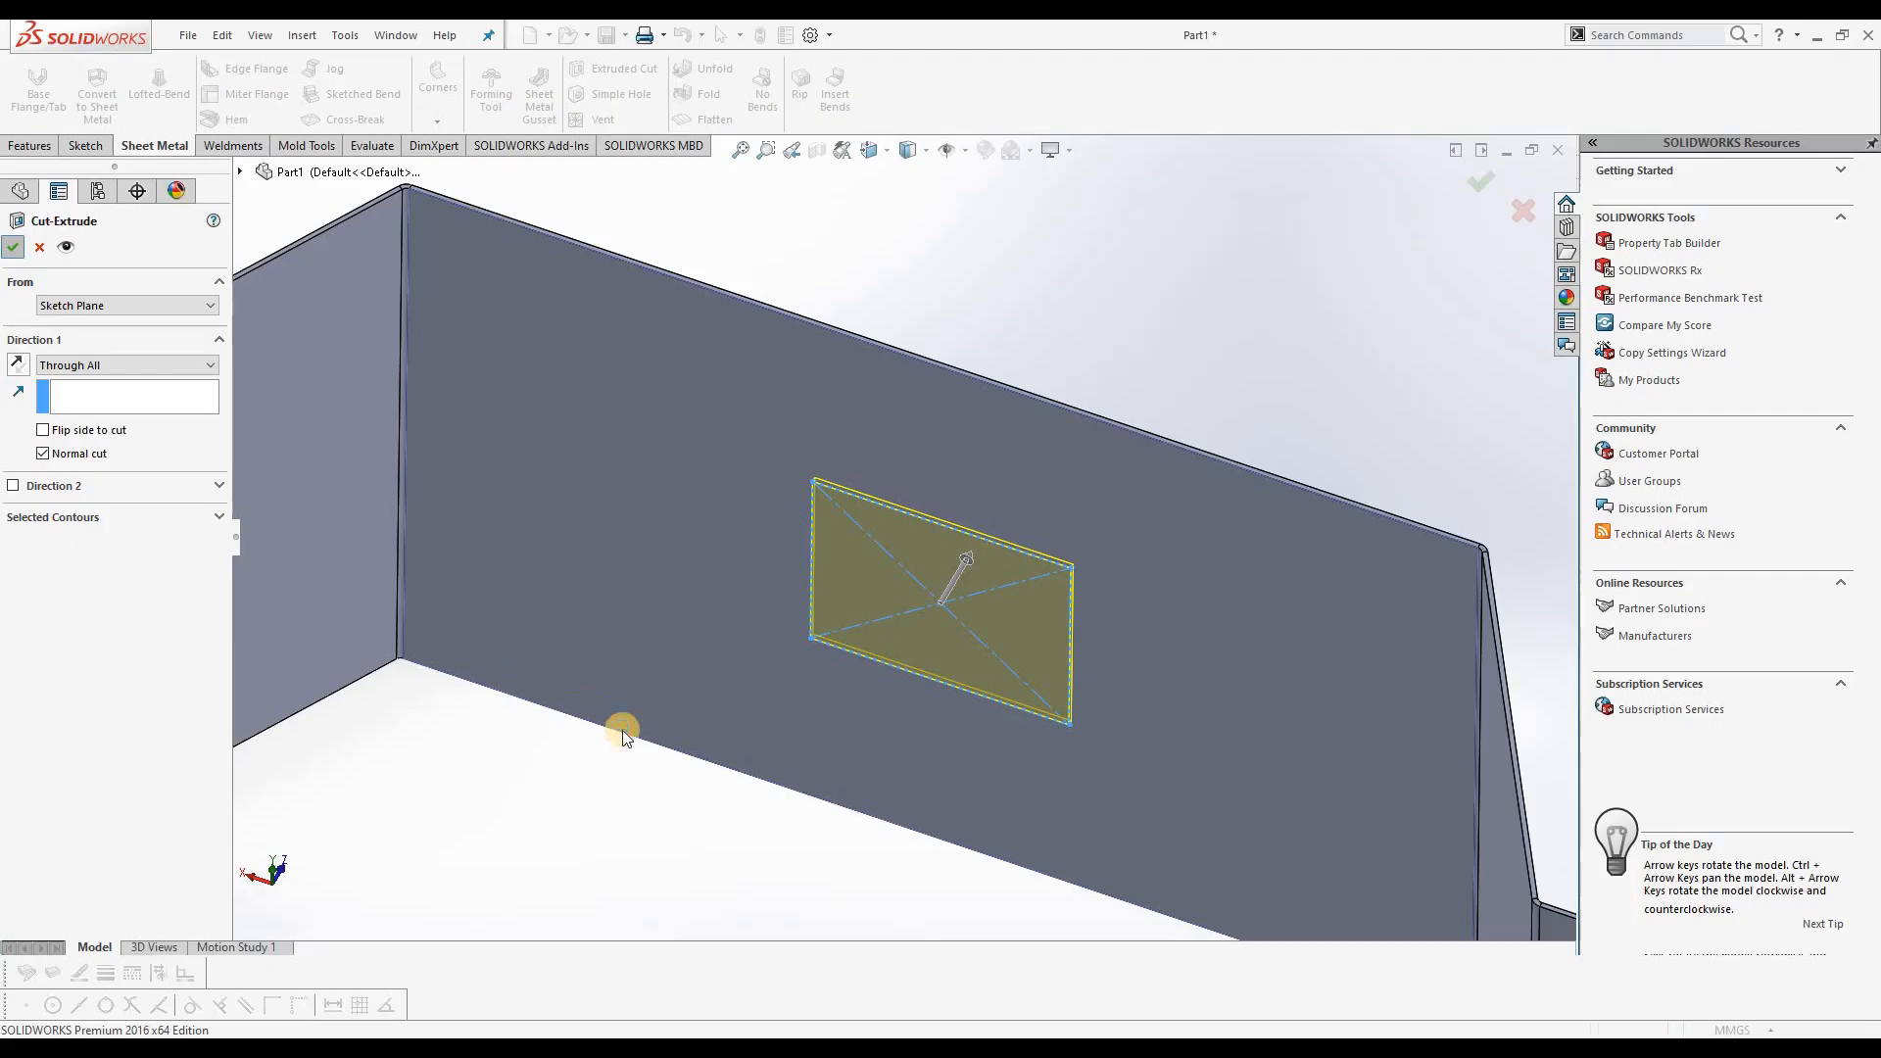
{"action": "key", "text": "Return"}
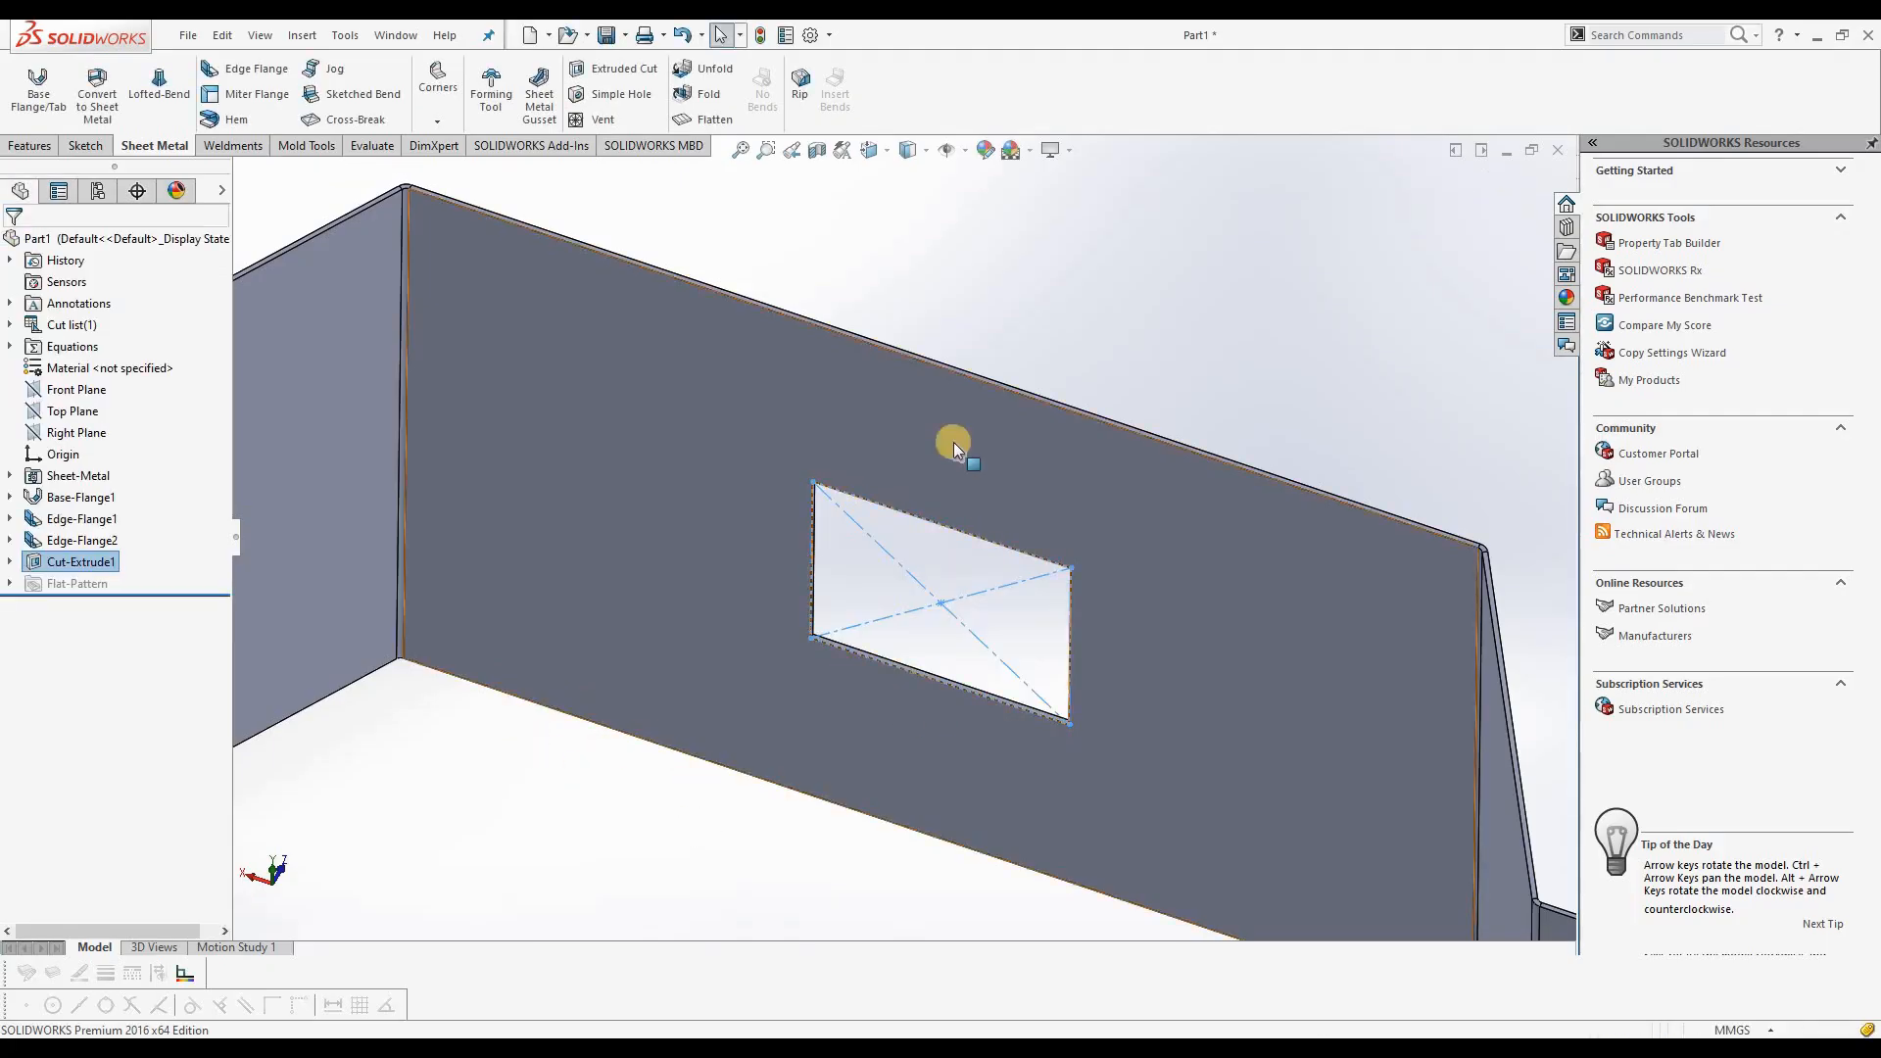
Step: Add a 45 mm edge flange at 90° along the left vertical edge of the central cutout
{"action": "middle_click_drag", "start_coordinate": [901, 637], "coordinate": [996, 275]}
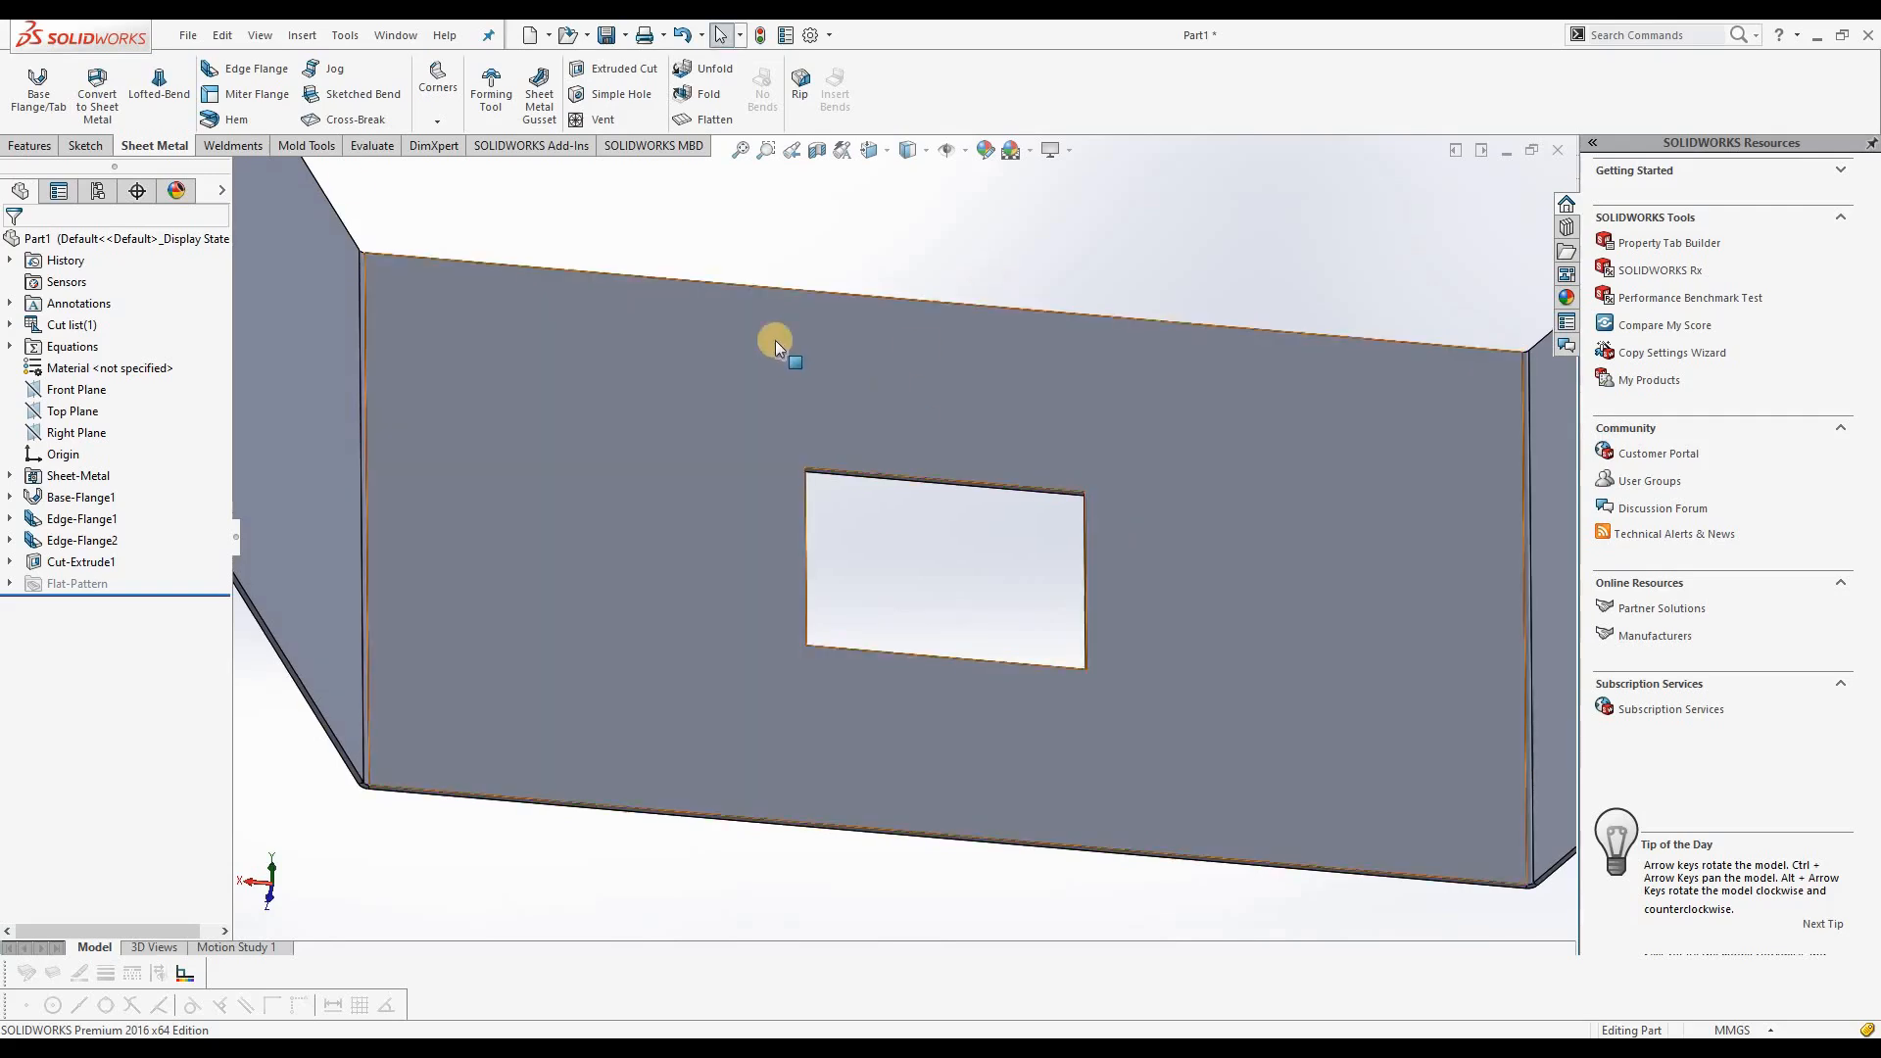
{"action": "left_click", "coordinate": [251, 70]}
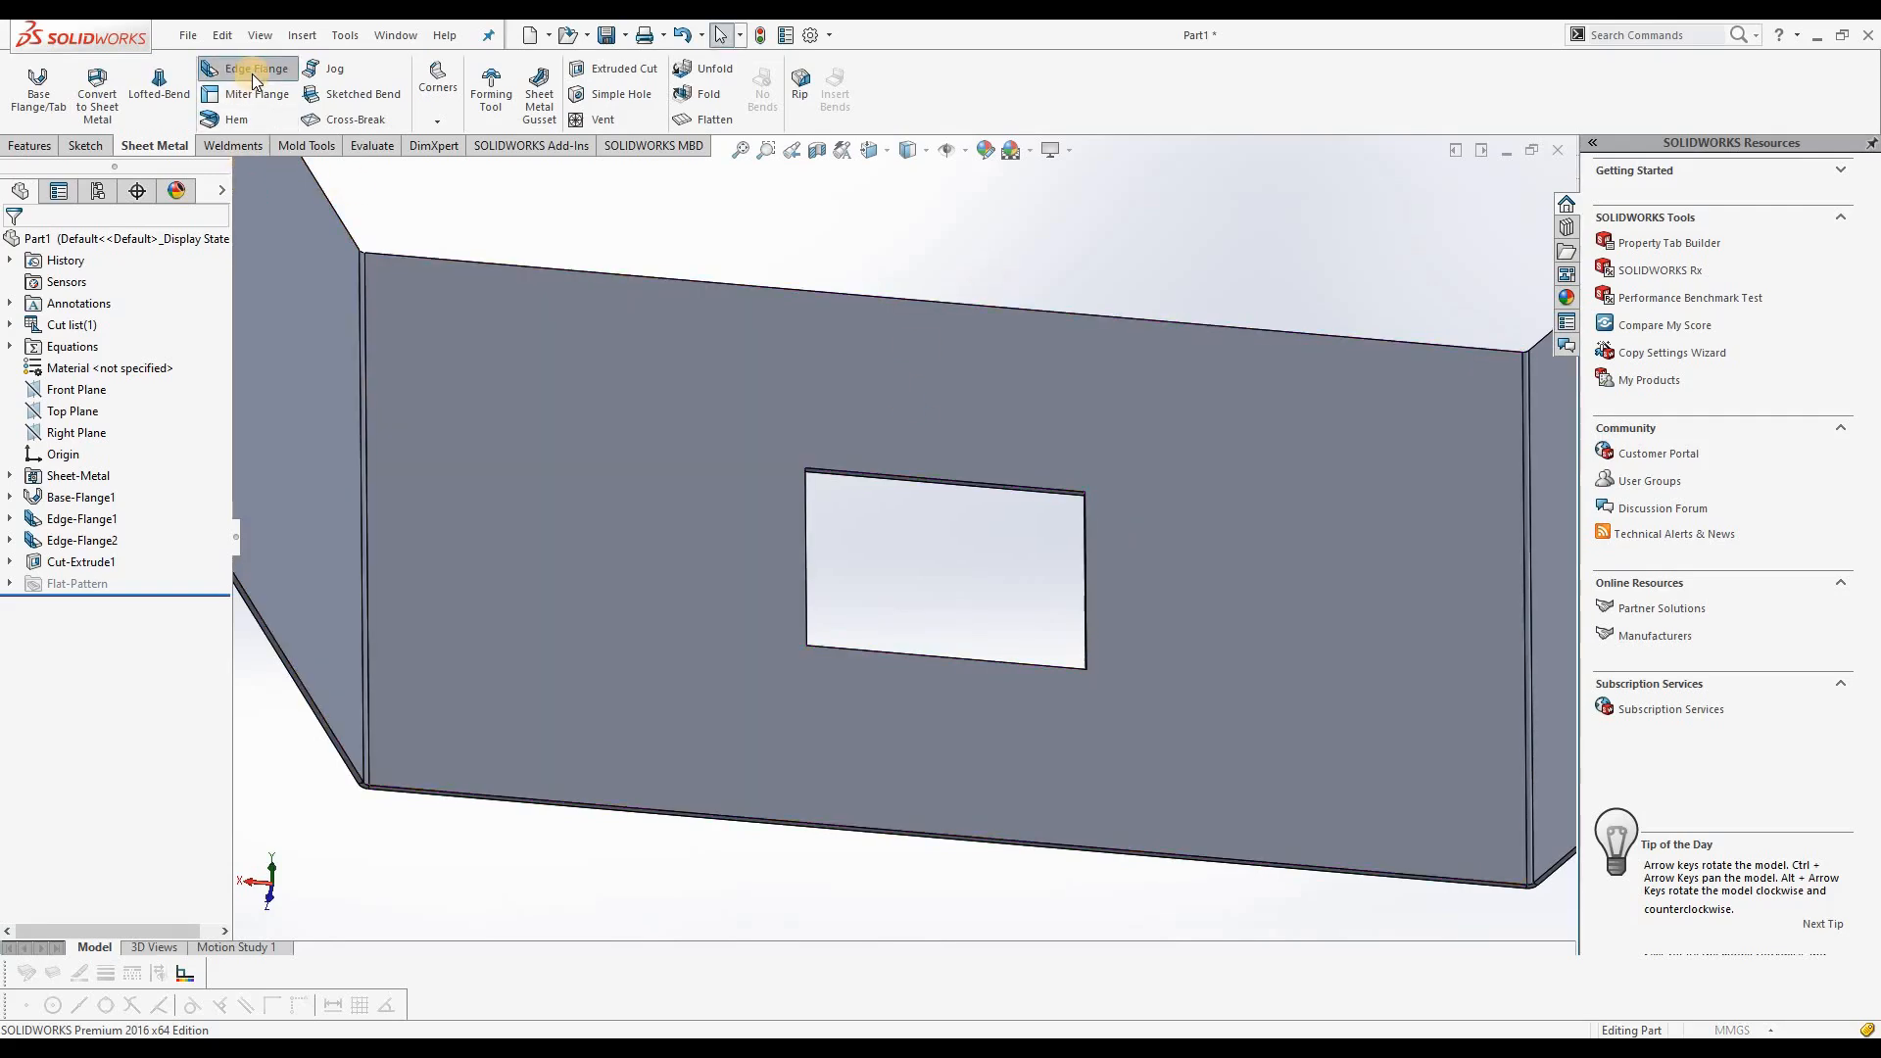
{"action": "left_click", "coordinate": [808, 556]}
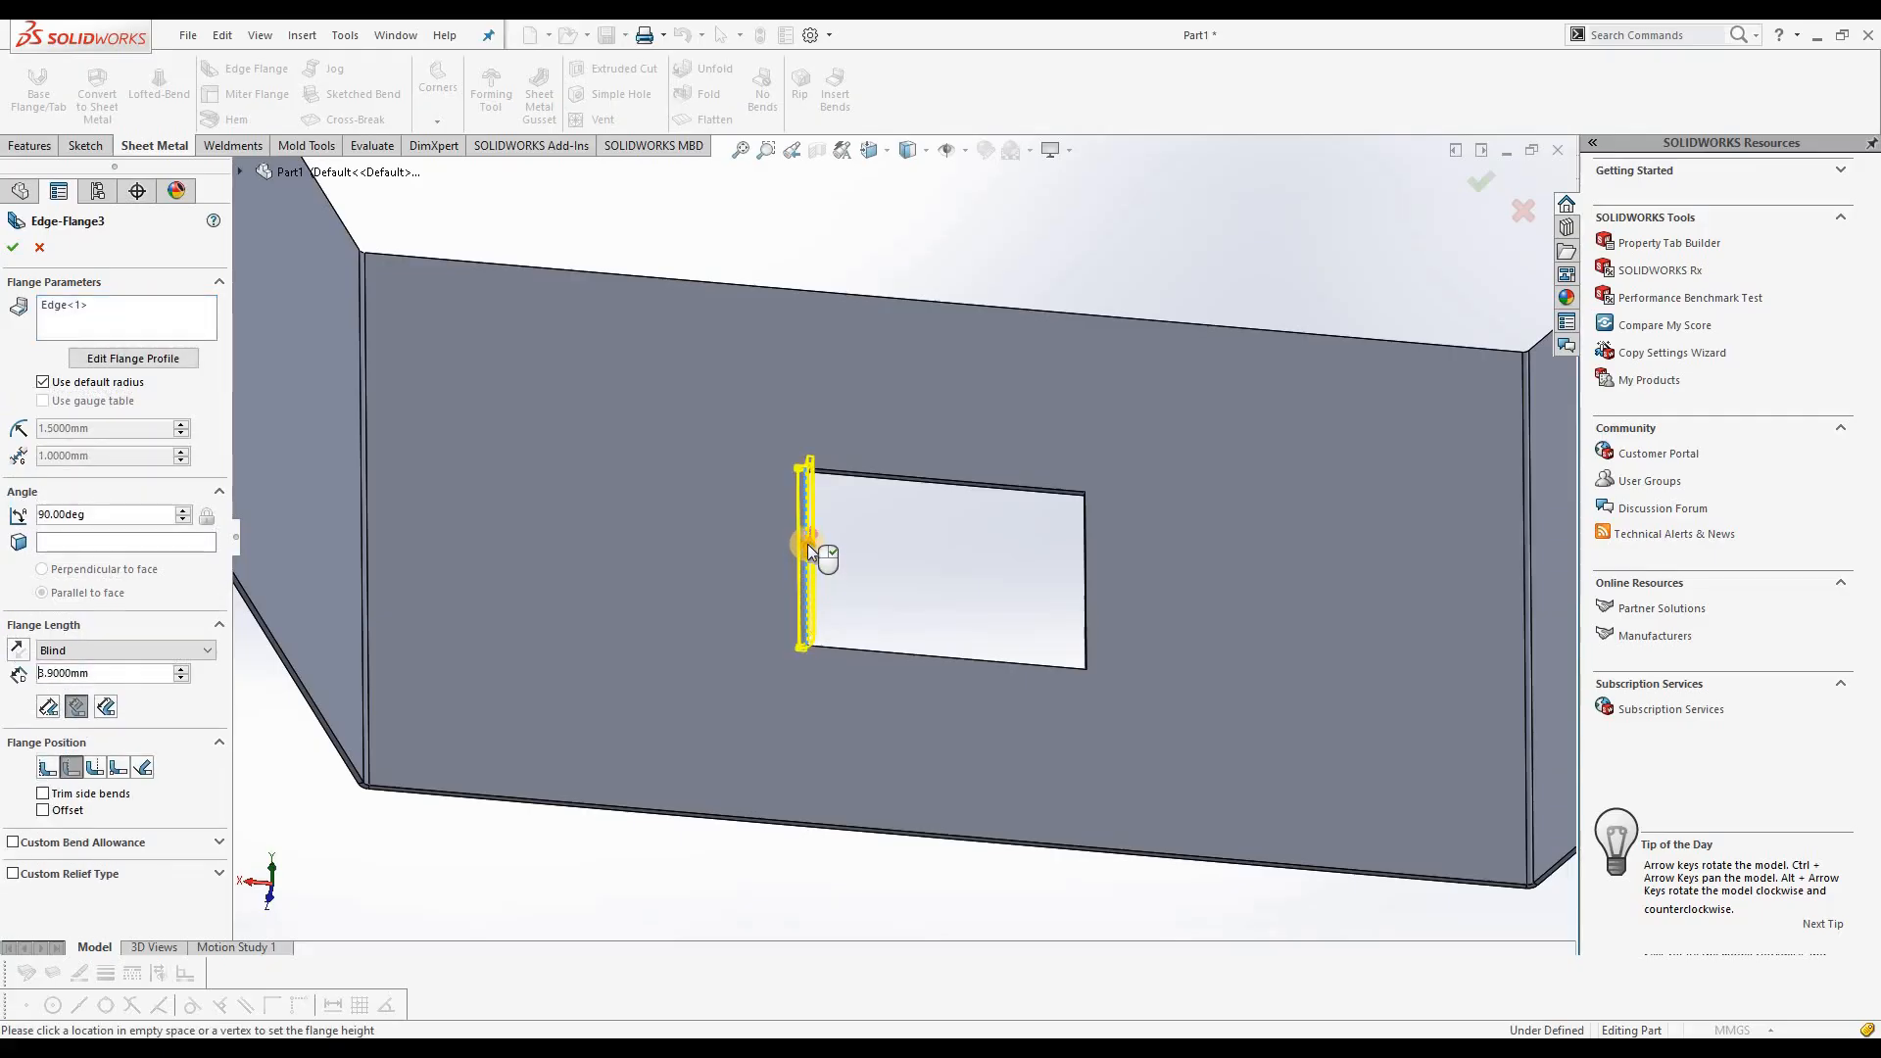
{"action": "left_click", "coordinate": [751, 386]}
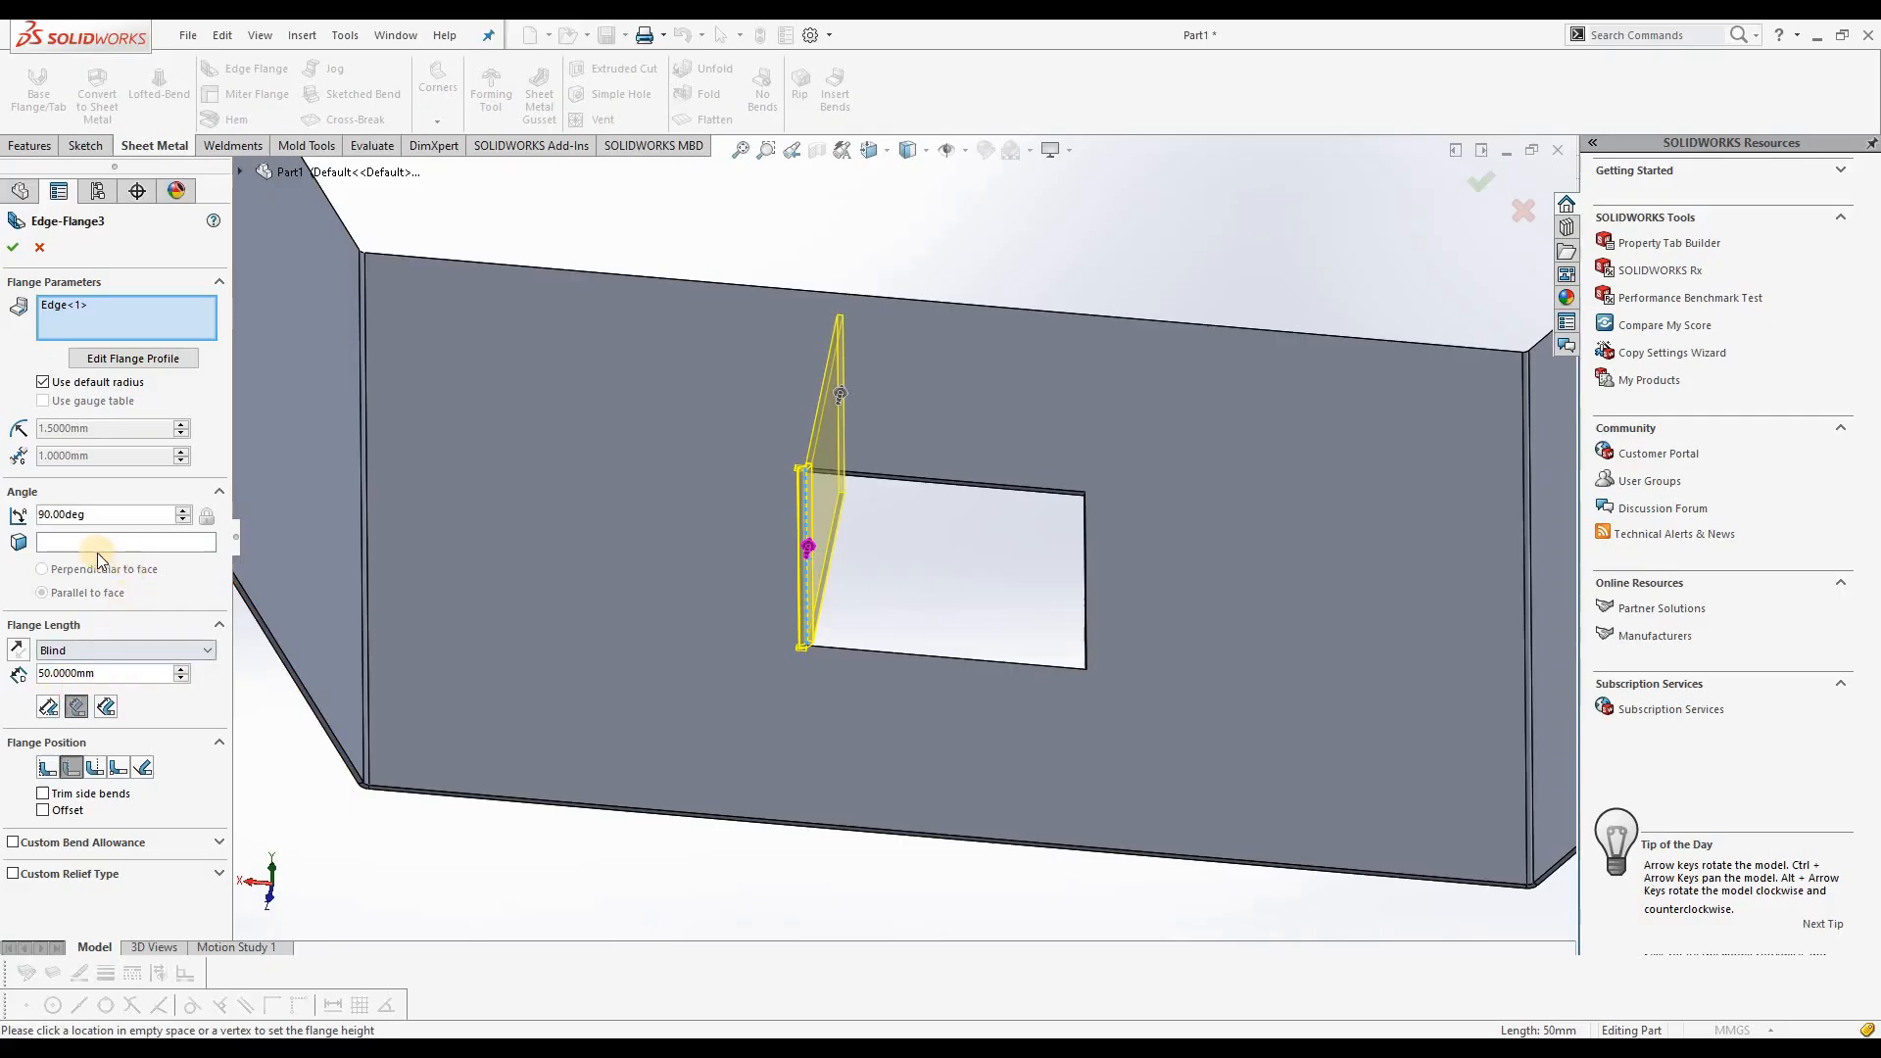
{"action": "left_click_drag", "start_coordinate": [109, 673], "coordinate": [30, 673]}
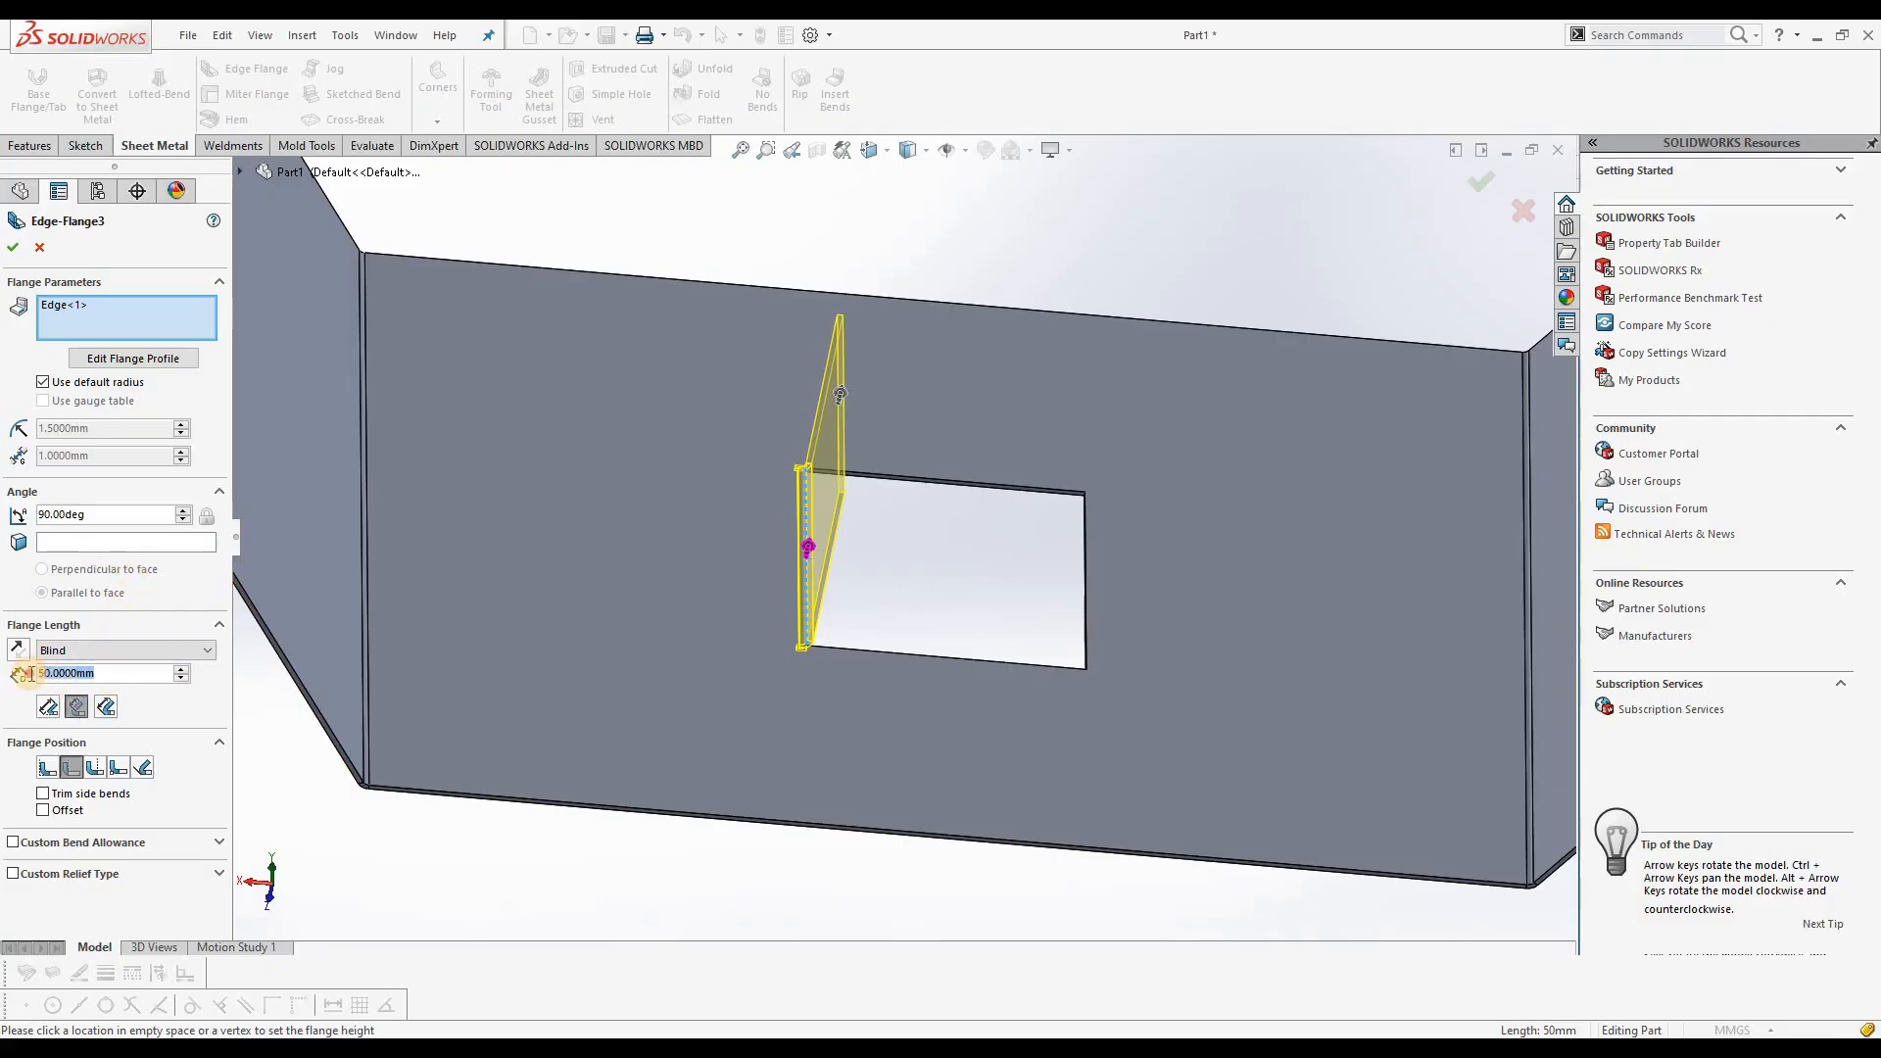
{"action": "type", "text": "45"}
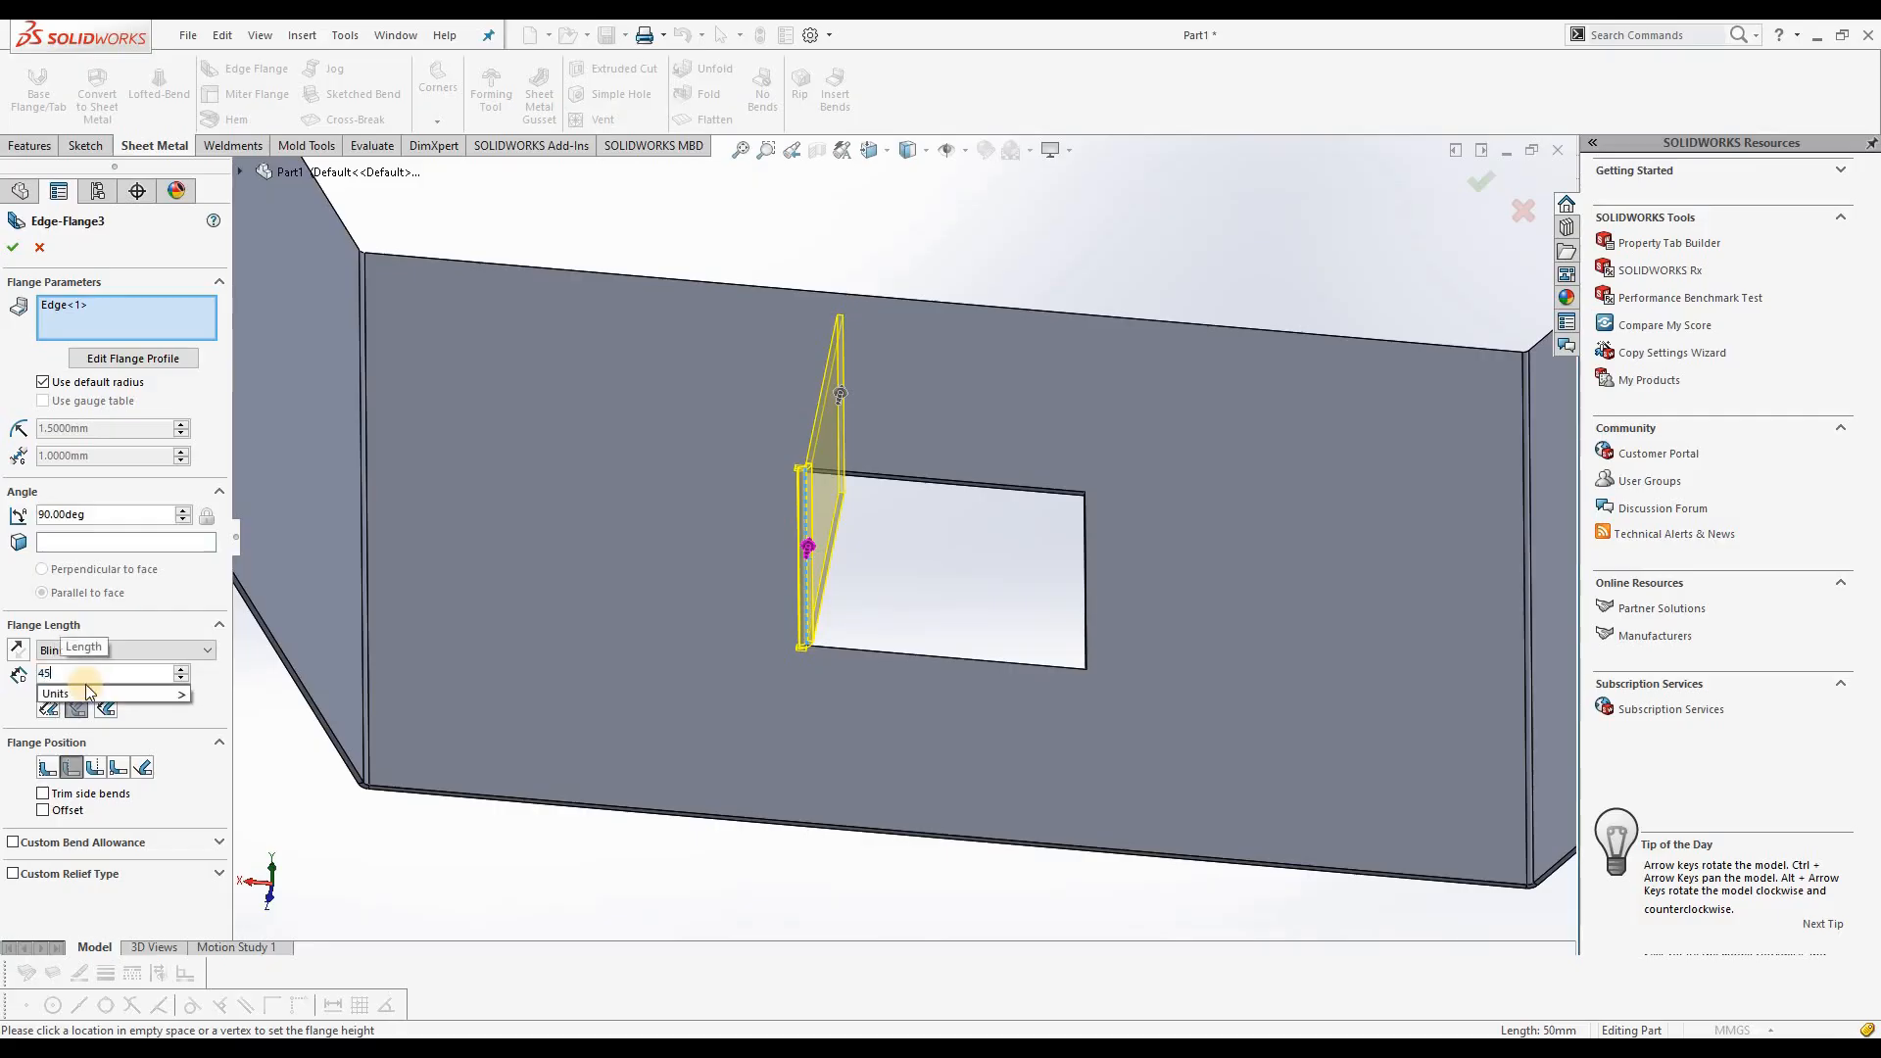
{"action": "key", "text": "Return"}
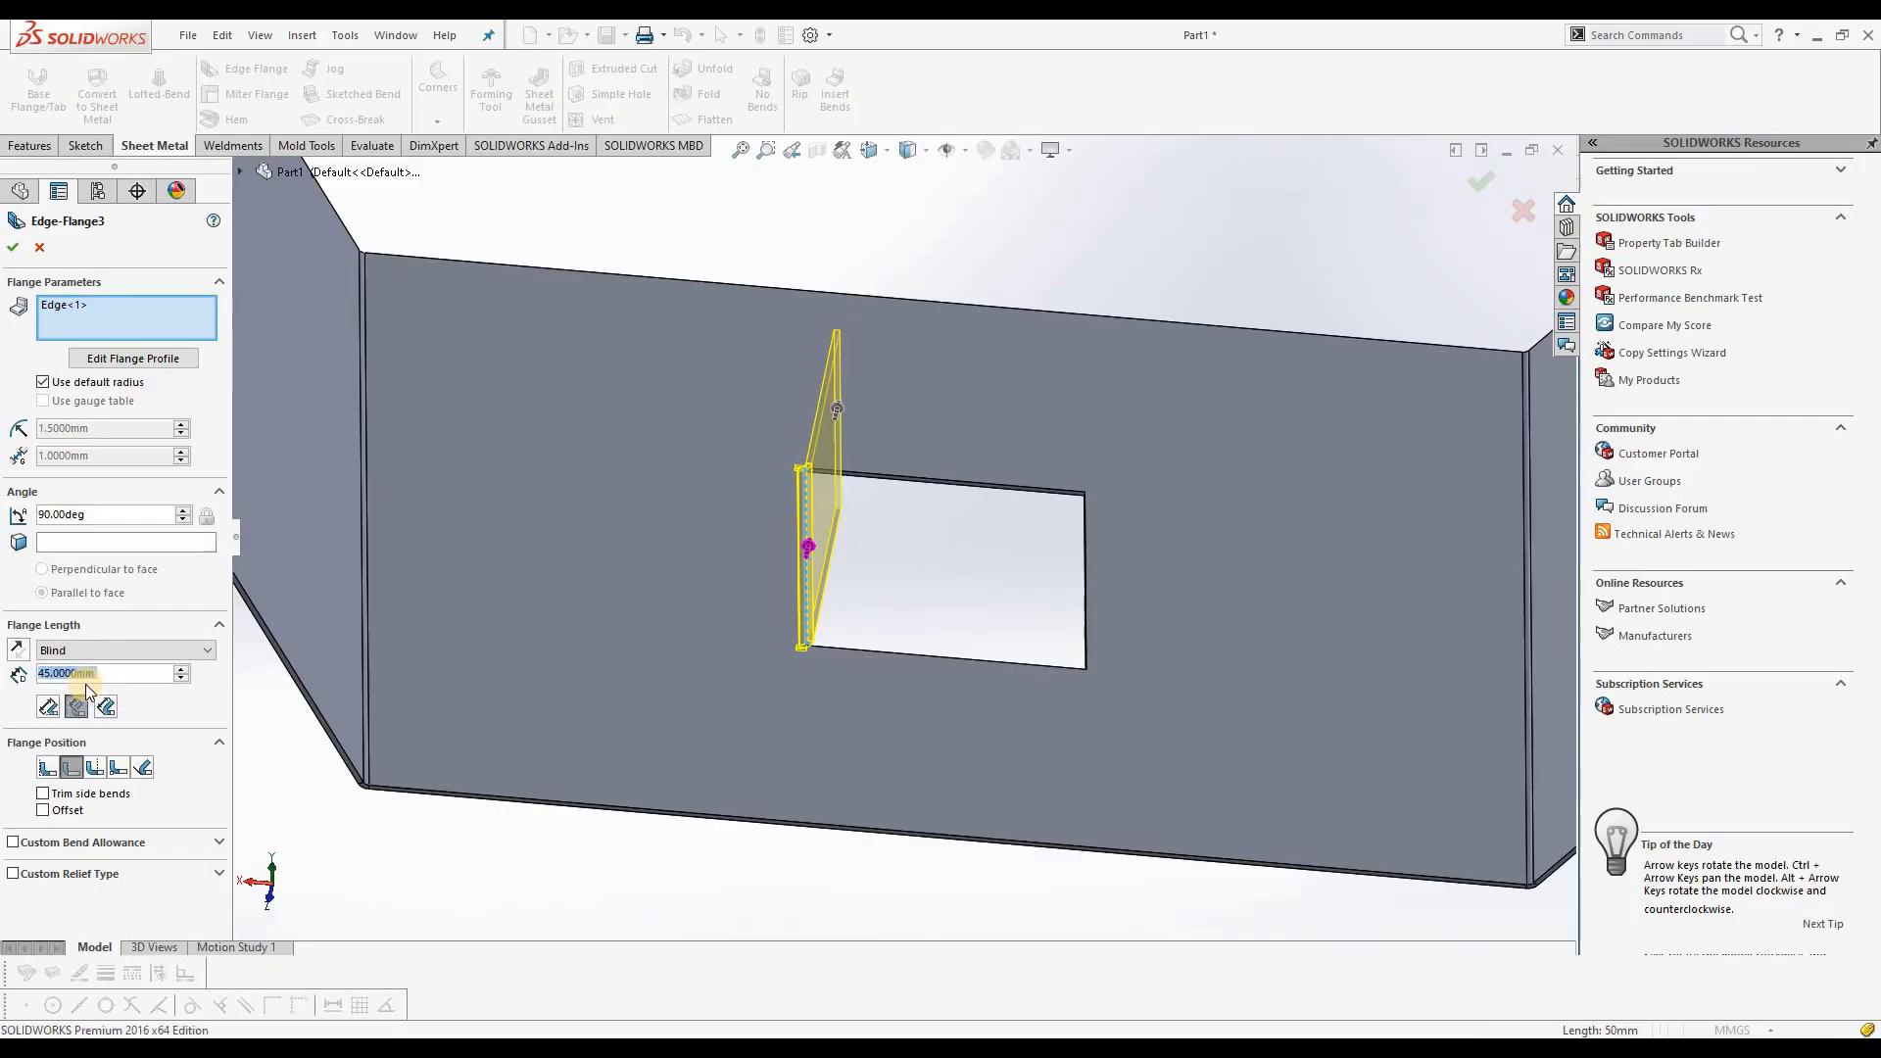
{"action": "left_click", "coordinate": [13, 250]}
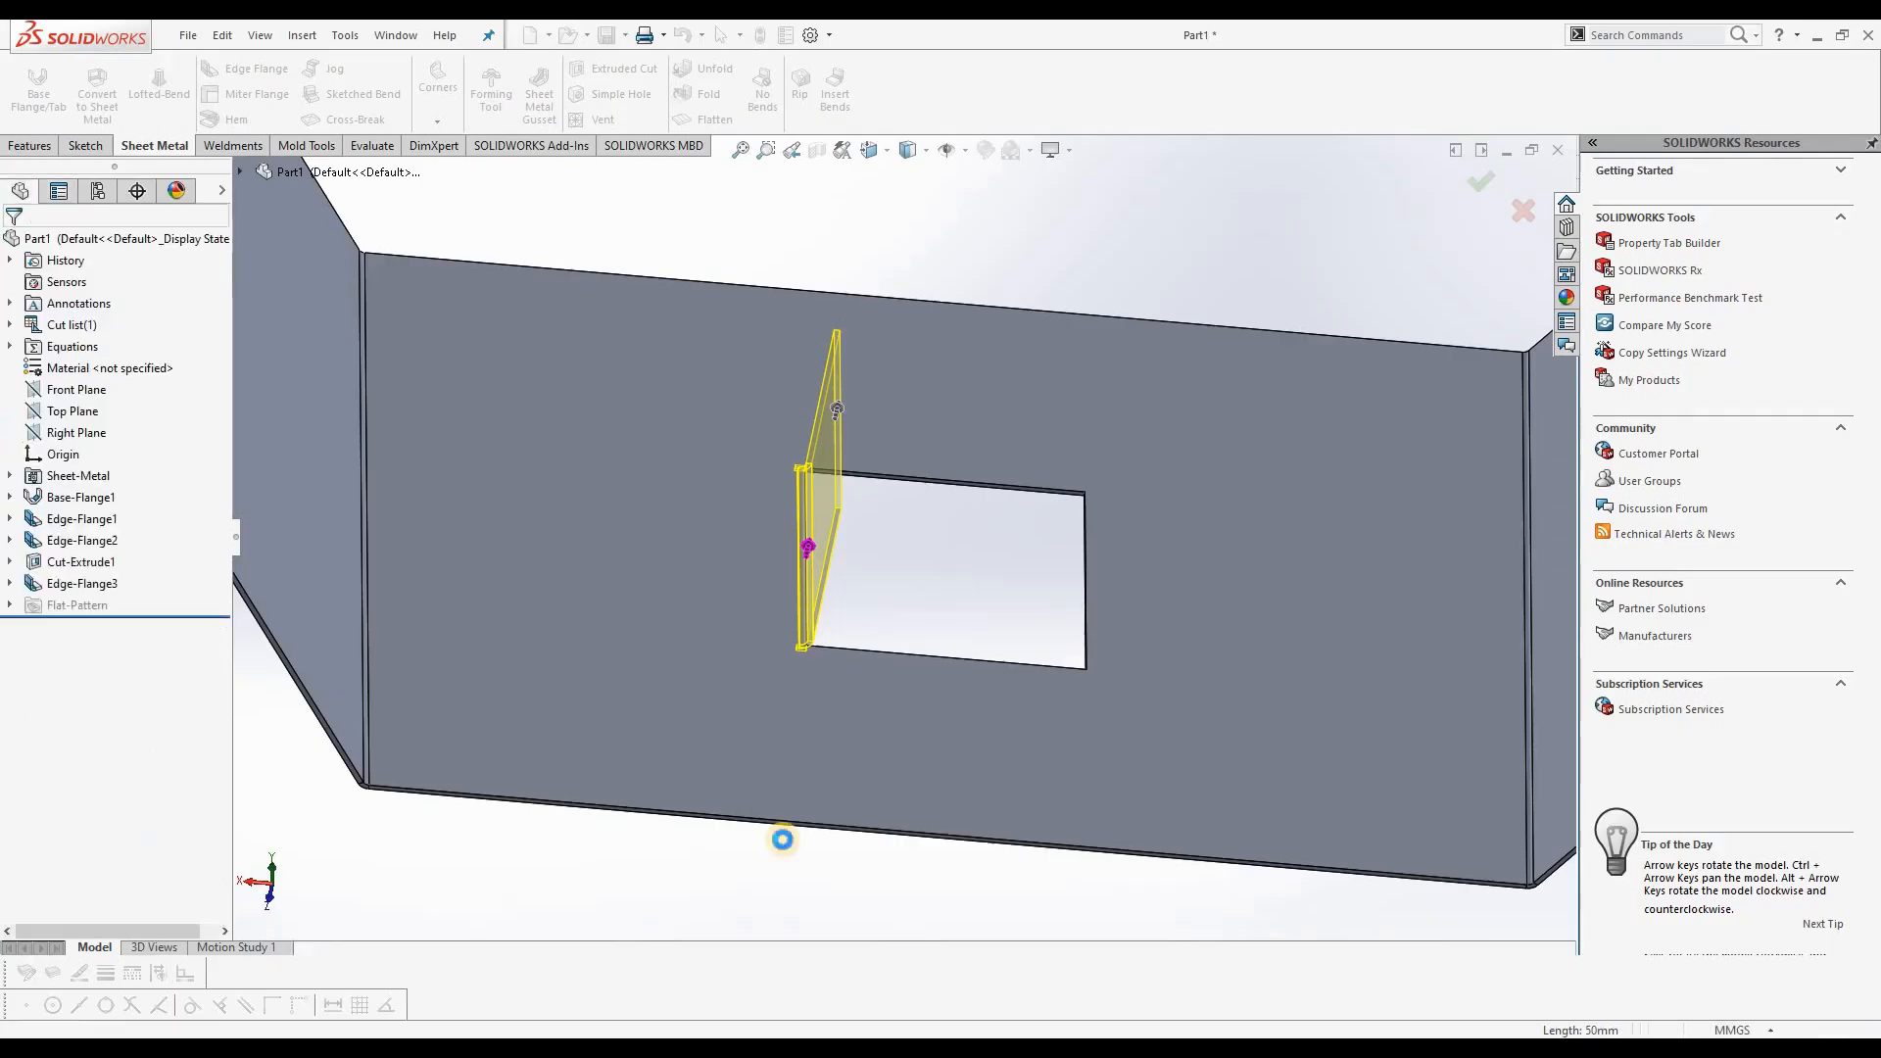
Step: Add a 15 mm edge flange at 90° on the free end of the 45 mm flange, pointing over the cutout
{"action": "mouse_move", "coordinate": [790, 691]}
{"action": "middle_mouse_down"}
{"action": "mouse_move", "coordinate": [878, 676]}
{"action": "mouse_move", "coordinate": [705, 781]}
{"action": "mouse_move", "coordinate": [667, 736]}
{"action": "mouse_move", "coordinate": [785, 734]}
{"action": "mouse_move", "coordinate": [768, 529]}
{"action": "mouse_move", "coordinate": [766, 725]}
{"action": "mouse_move", "coordinate": [784, 761]}
{"action": "mouse_move", "coordinate": [768, 760]}
{"action": "mouse_move", "coordinate": [773, 545]}
{"action": "mouse_move", "coordinate": [863, 583]}
{"action": "mouse_move", "coordinate": [739, 734]}
{"action": "mouse_move", "coordinate": [659, 777]}
{"action": "mouse_move", "coordinate": [789, 794]}
{"action": "mouse_move", "coordinate": [813, 734]}
{"action": "mouse_move", "coordinate": [772, 722]}
{"action": "middle_mouse_up"}
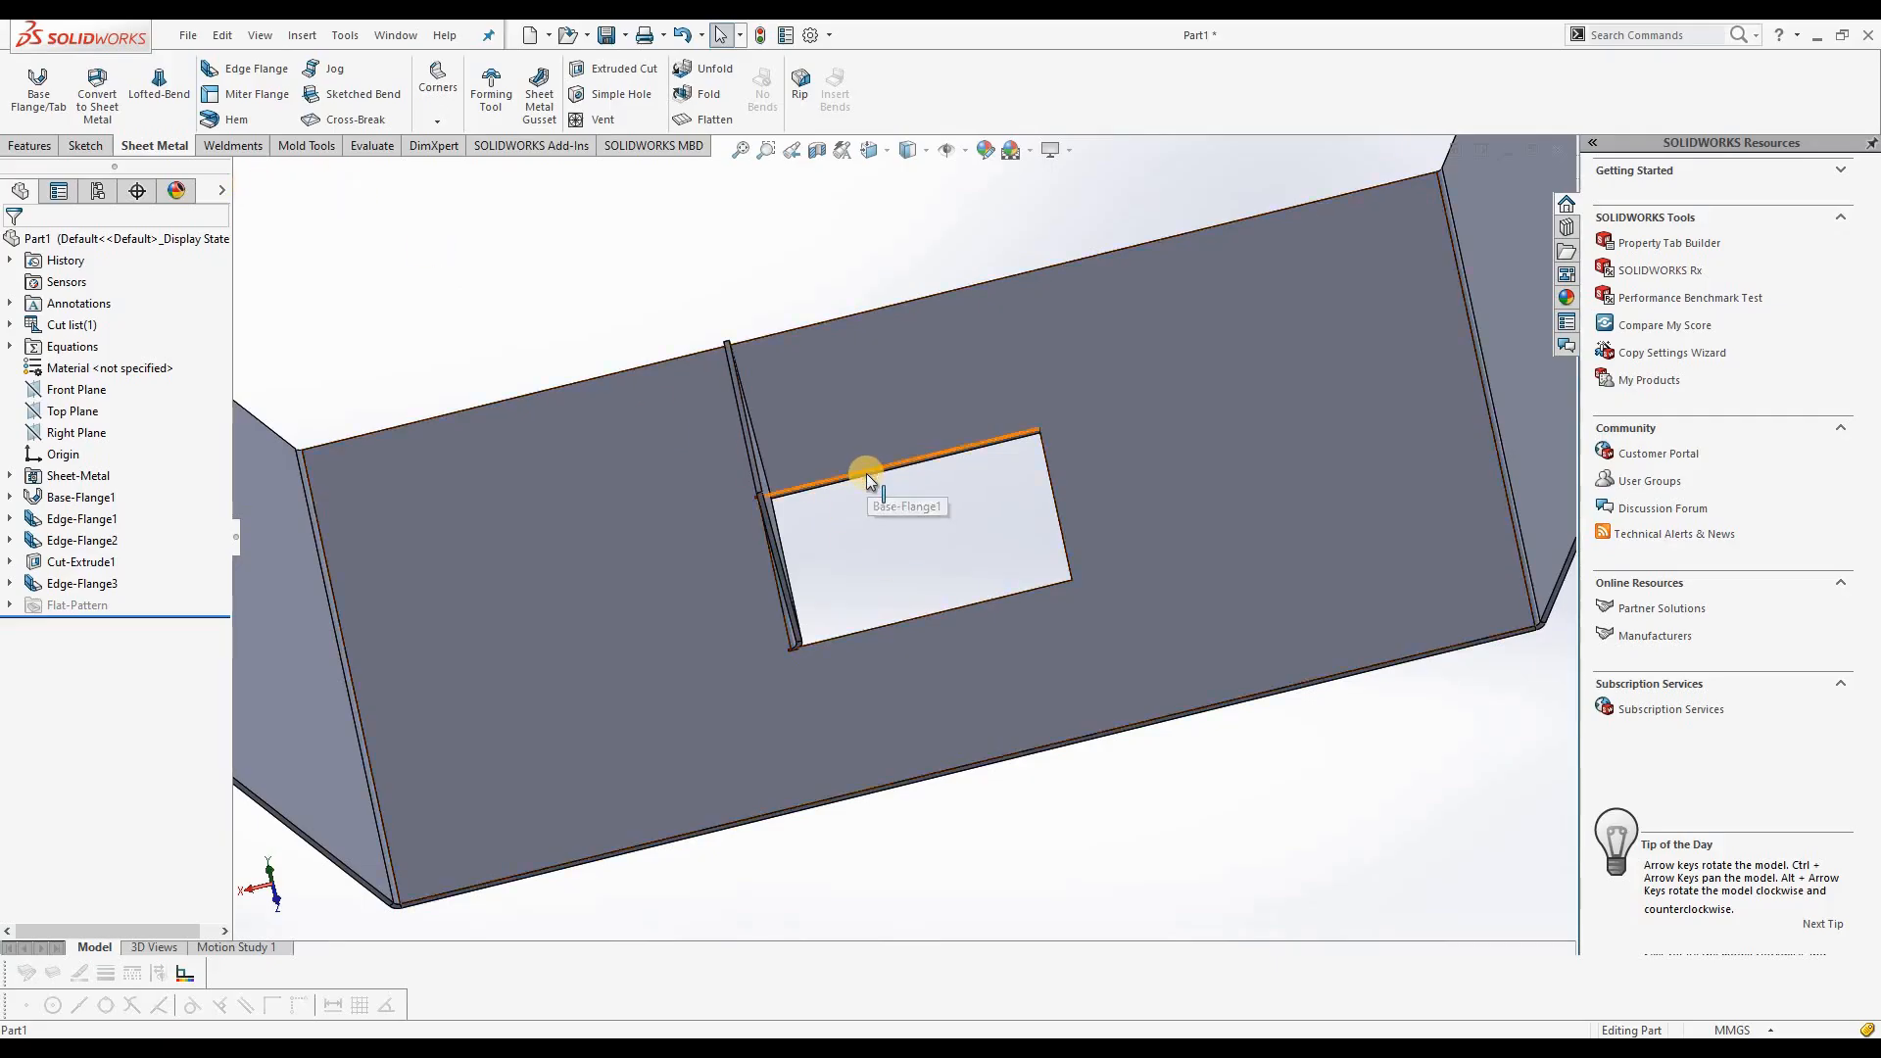
{"action": "left_click", "coordinate": [370, 147]}
{"action": "left_click", "coordinate": [90, 83]}
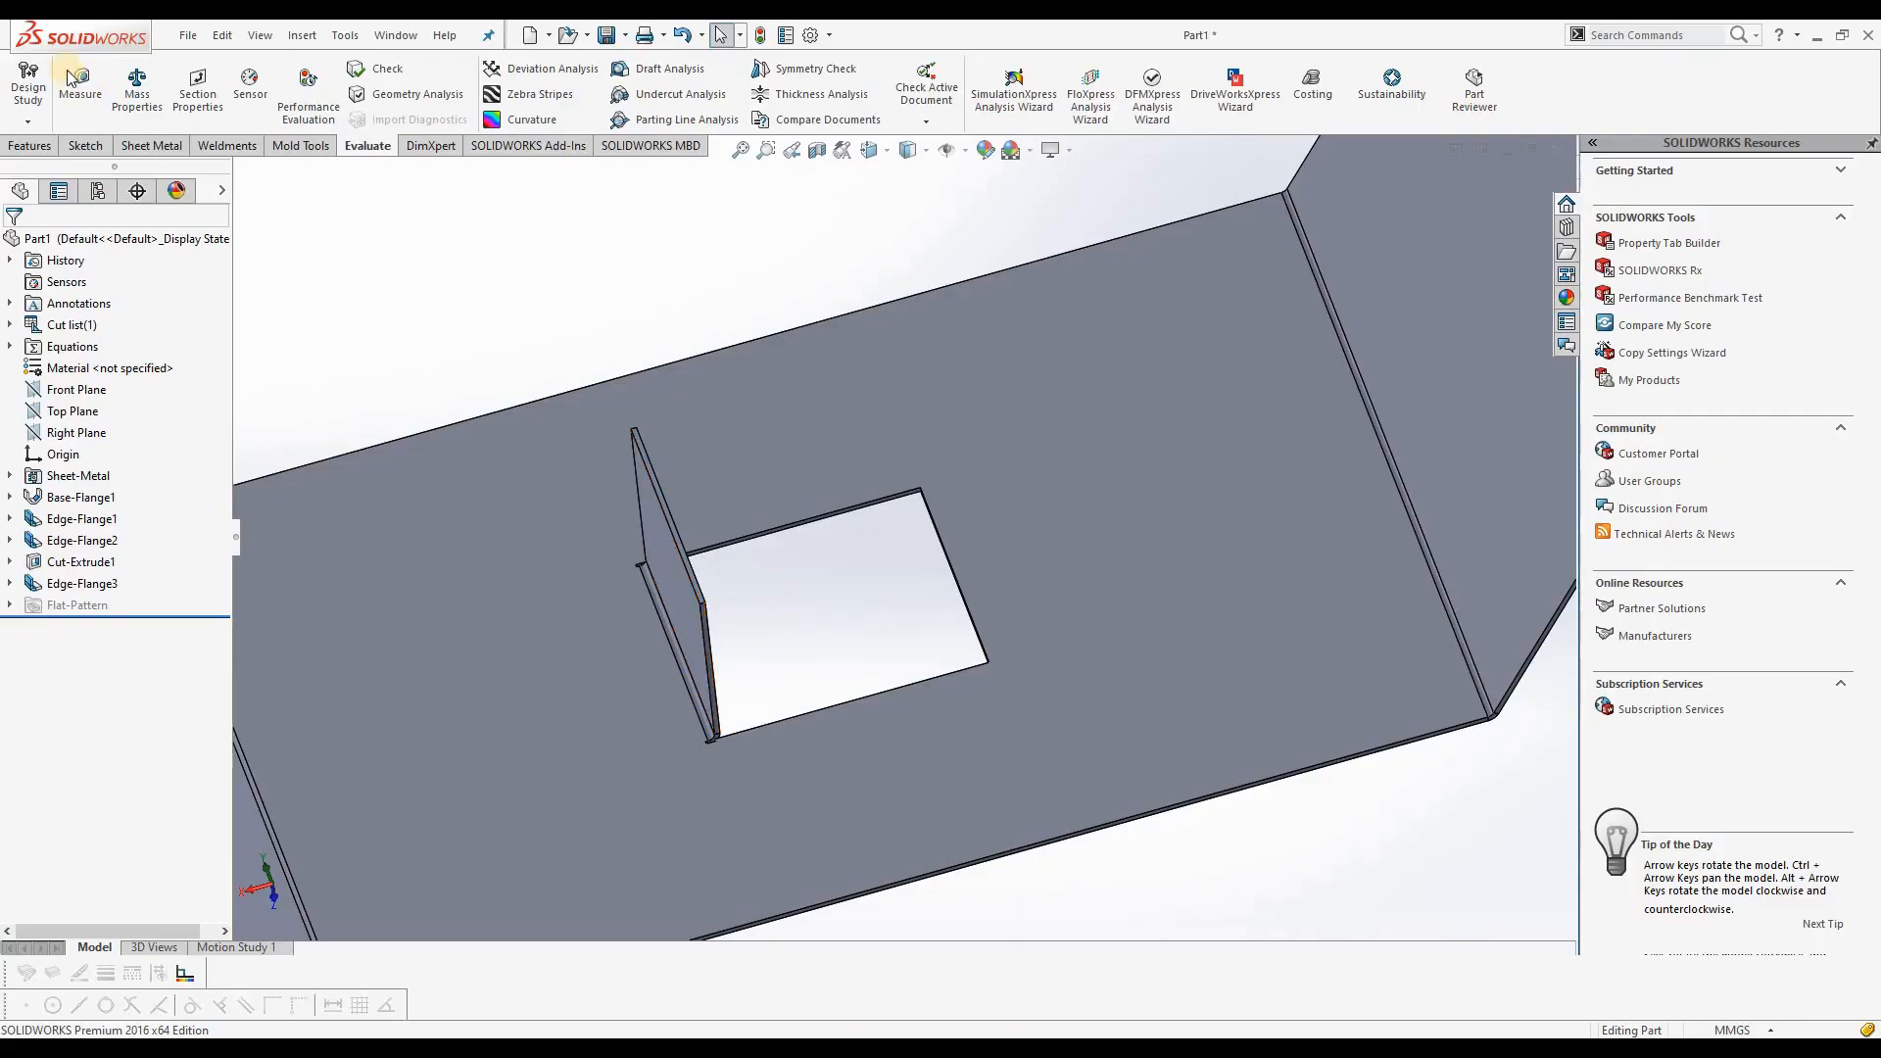
{"action": "left_click", "coordinate": [151, 146]}
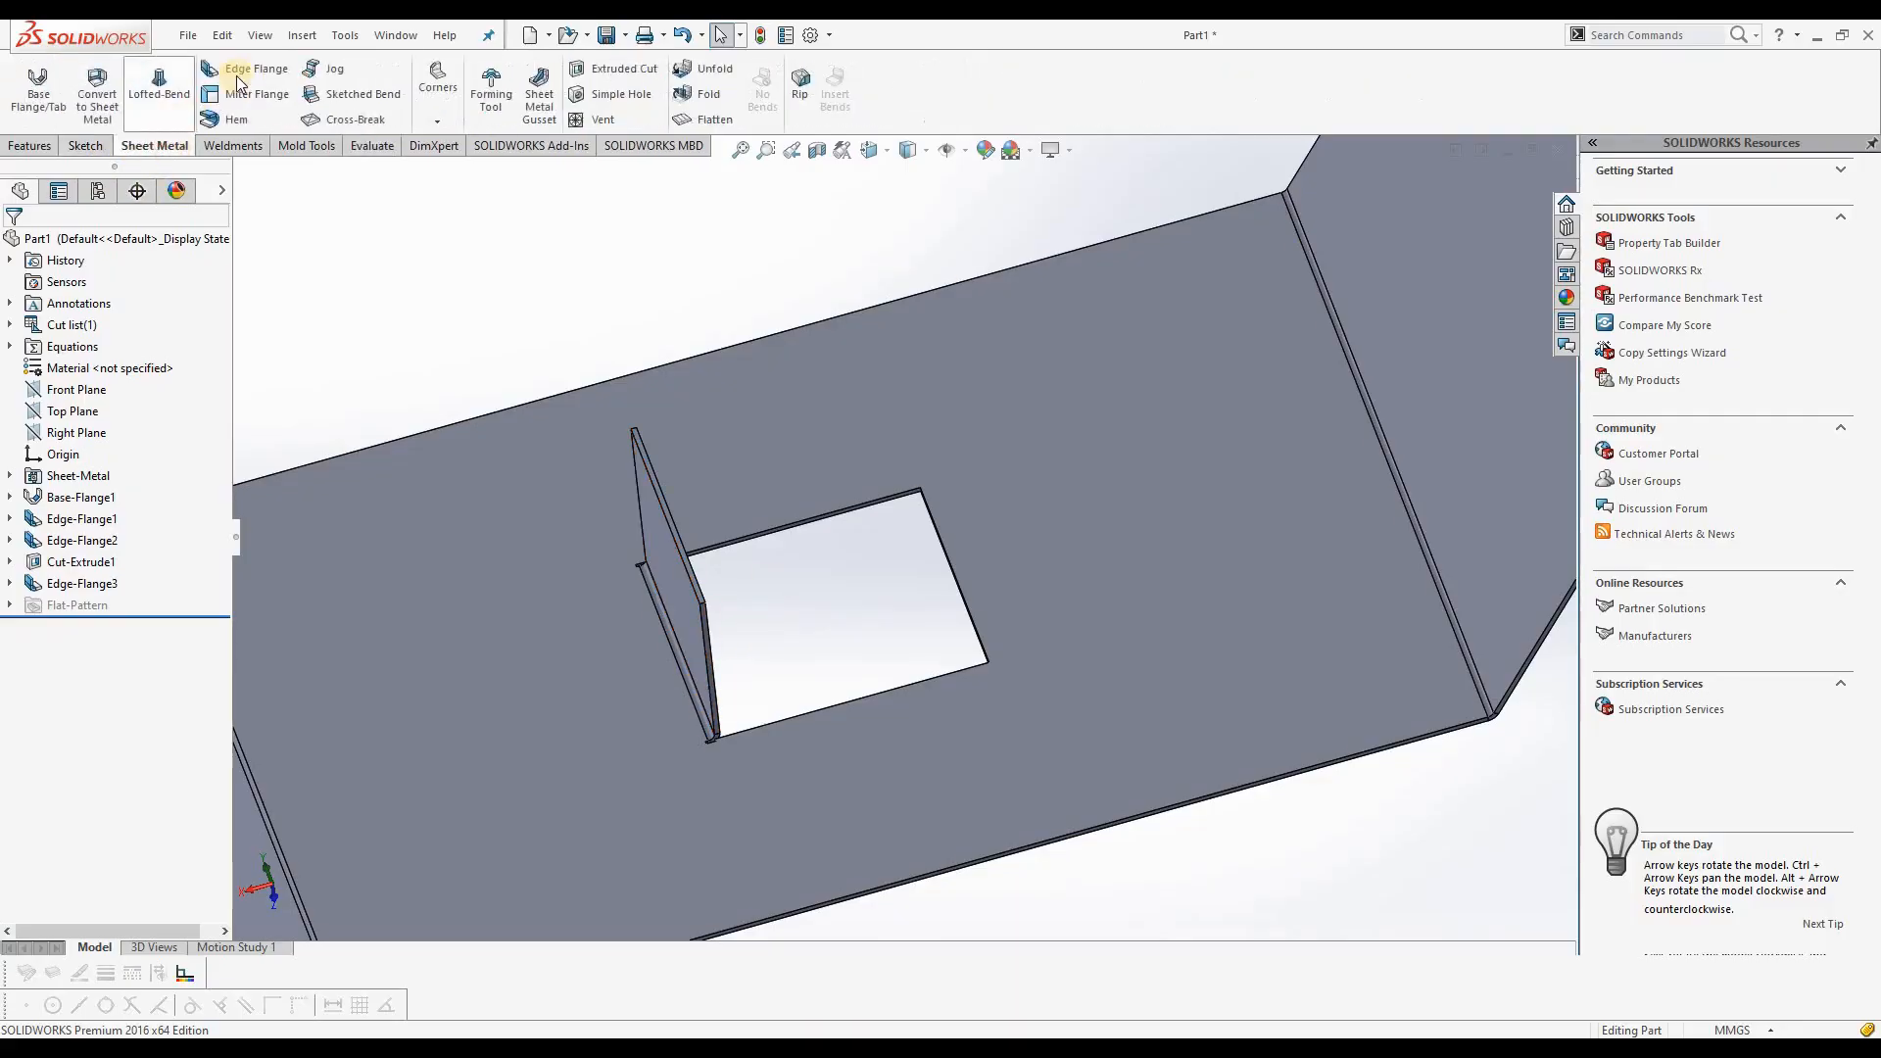
{"action": "left_click", "coordinate": [238, 78]}
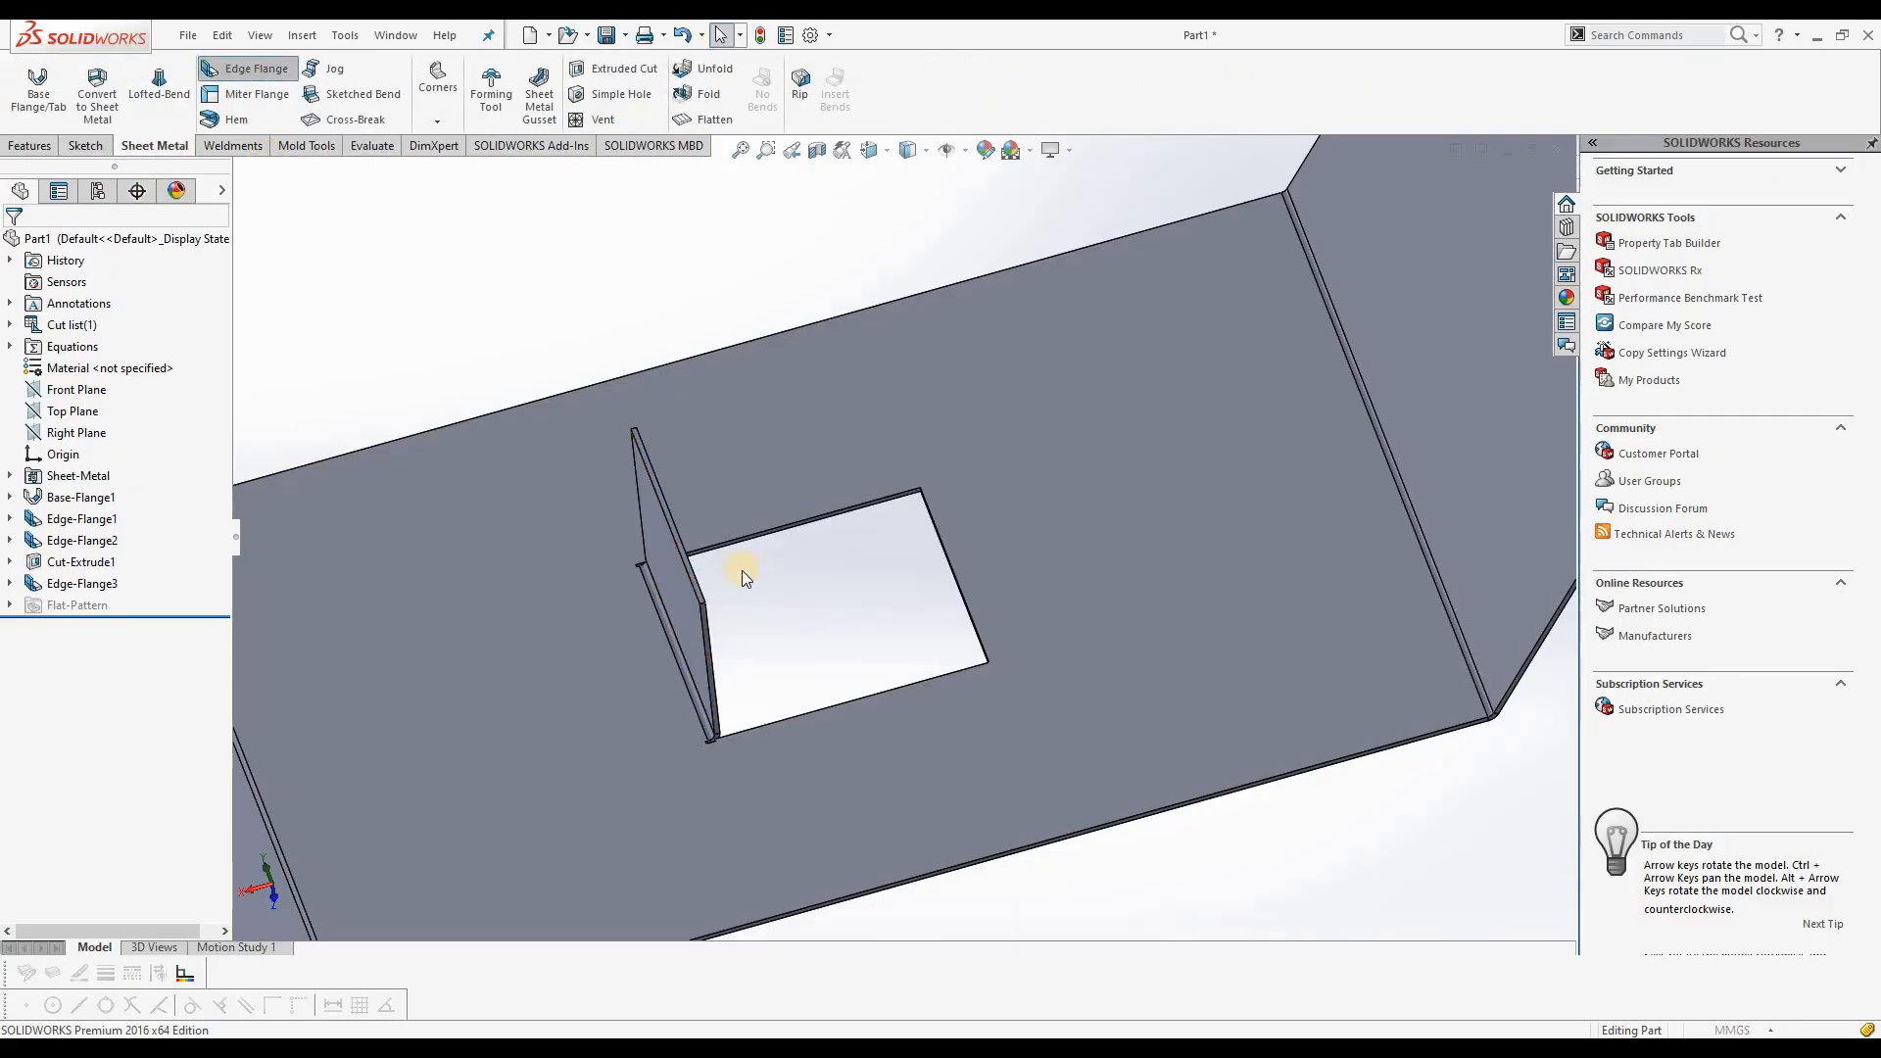
{"action": "left_click", "coordinate": [685, 546]}
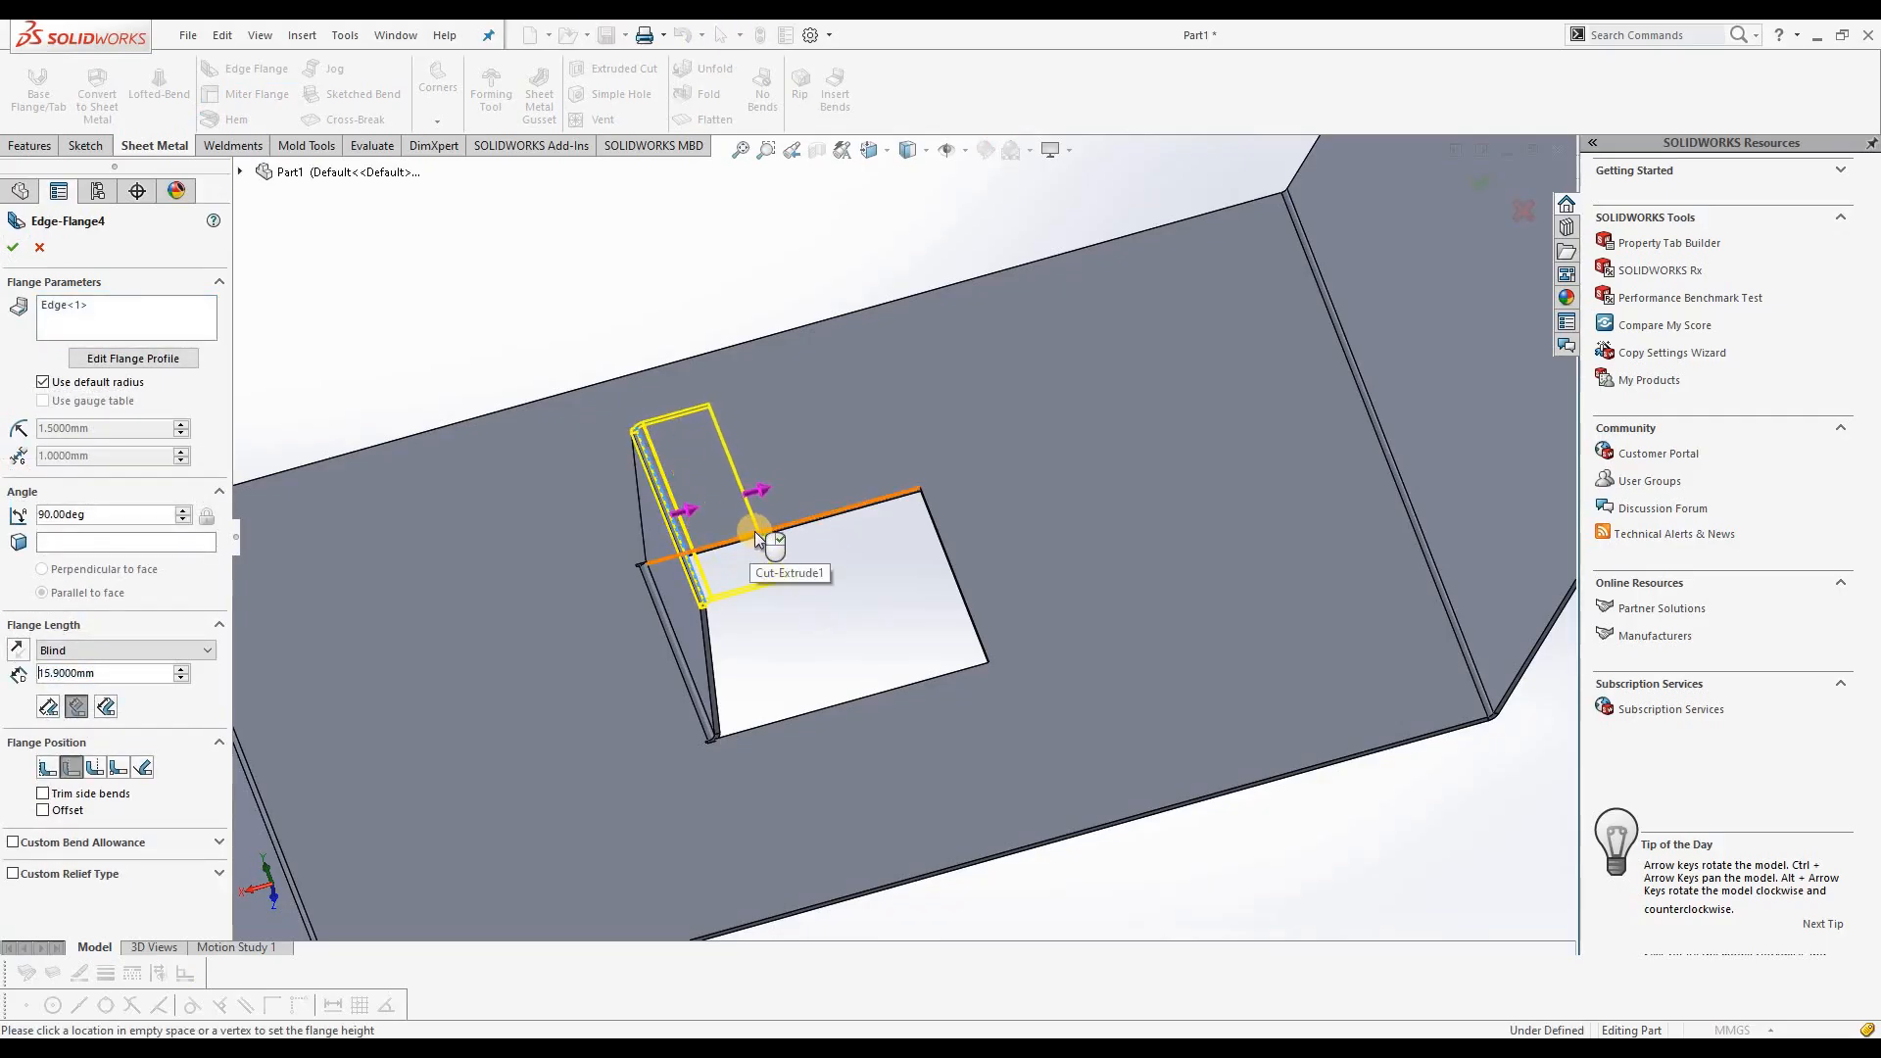
{"action": "double_click", "coordinate": [38, 672]}
{"action": "type", "text": "15"}
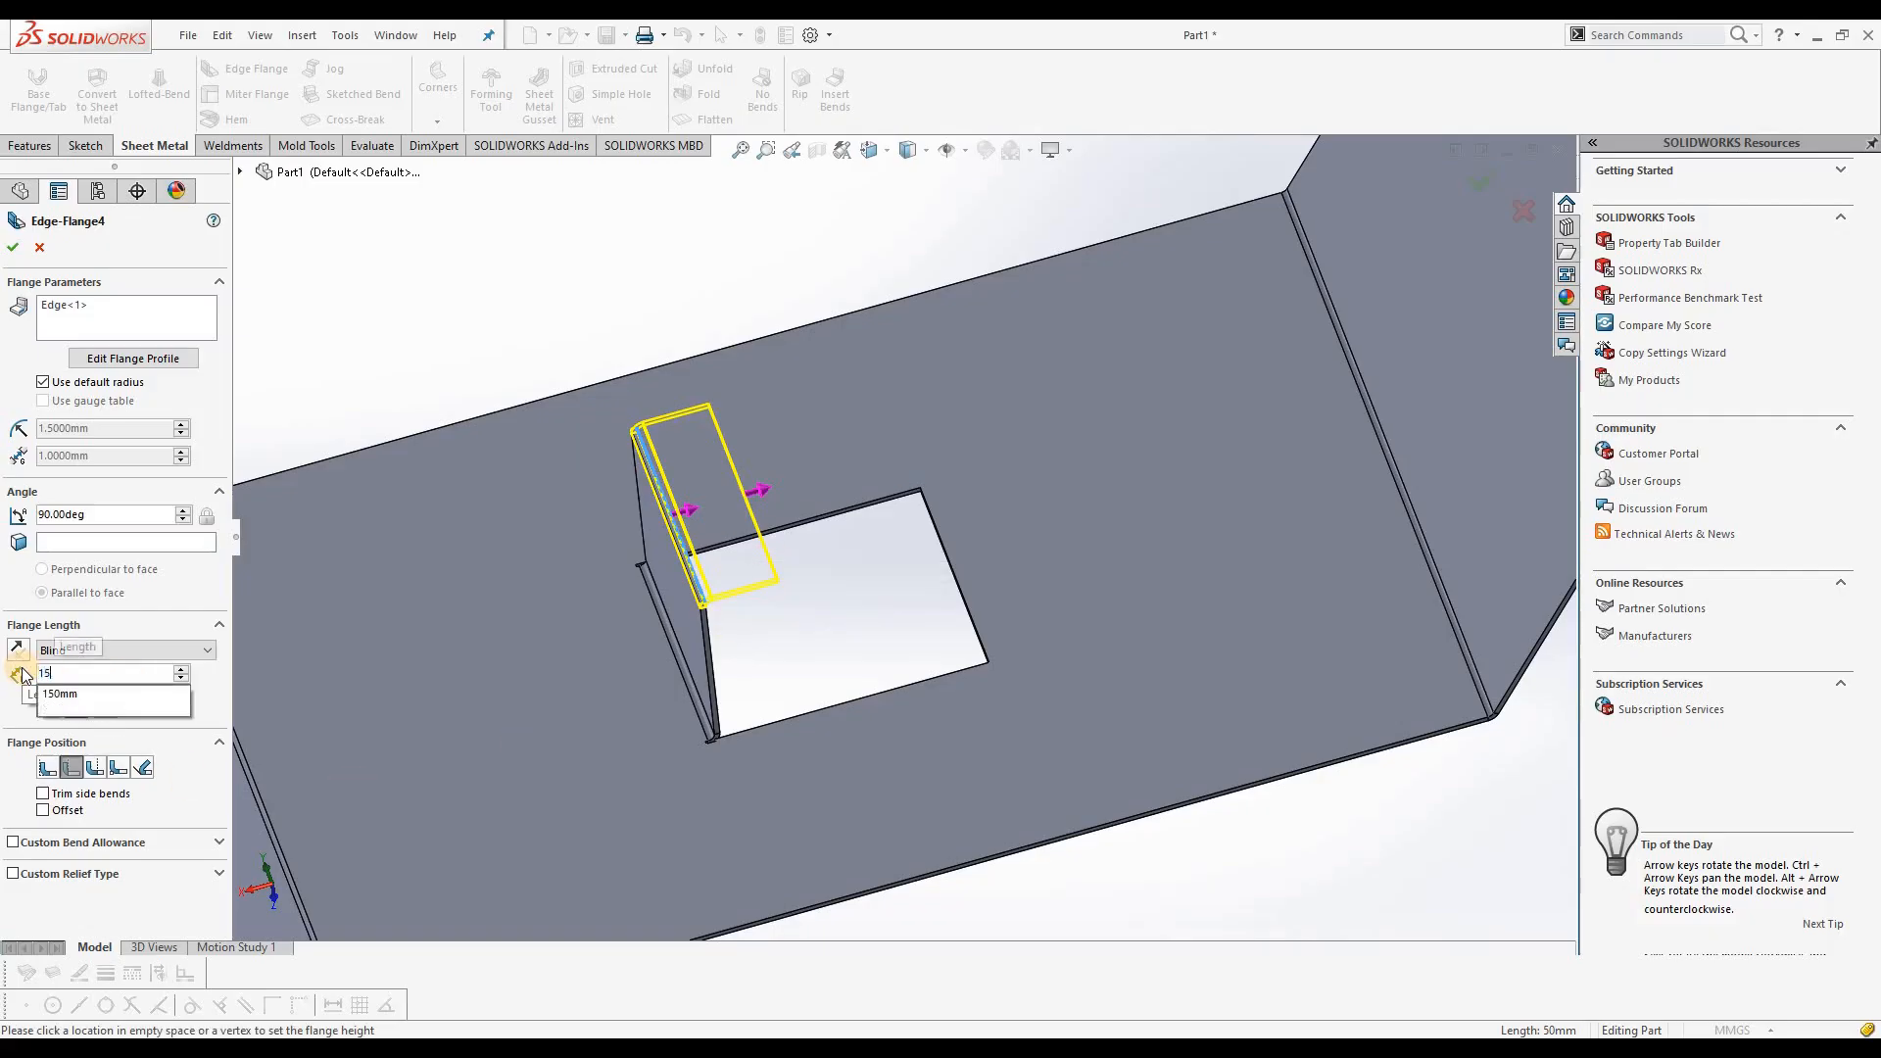
{"action": "key", "text": "Return"}
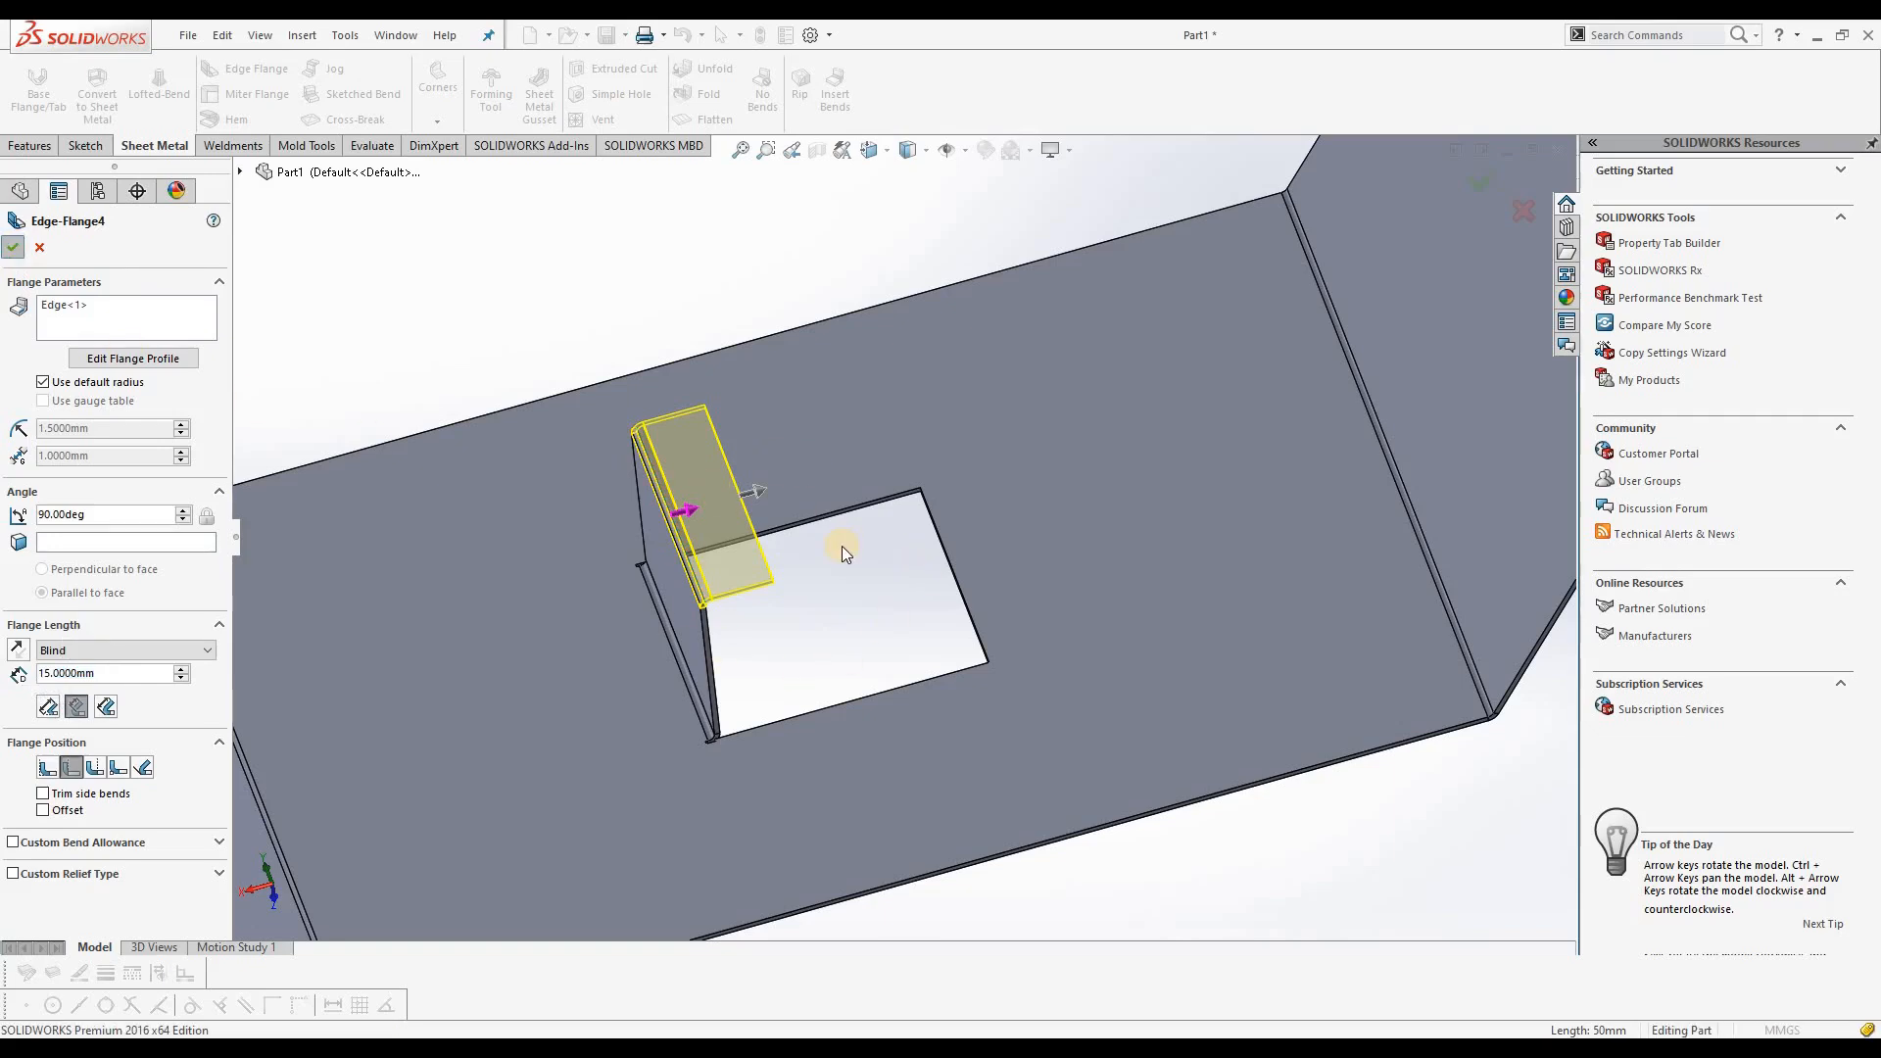
{"action": "key", "text": "Return"}
Step: Open a new sketch on the flat face of the 15 mm flange
{"action": "scroll", "coordinate": [830, 602], "scroll_direction": "up", "scroll_amount": 5}
{"action": "middle_click_drag", "start_coordinate": [866, 722], "coordinate": [940, 686]}
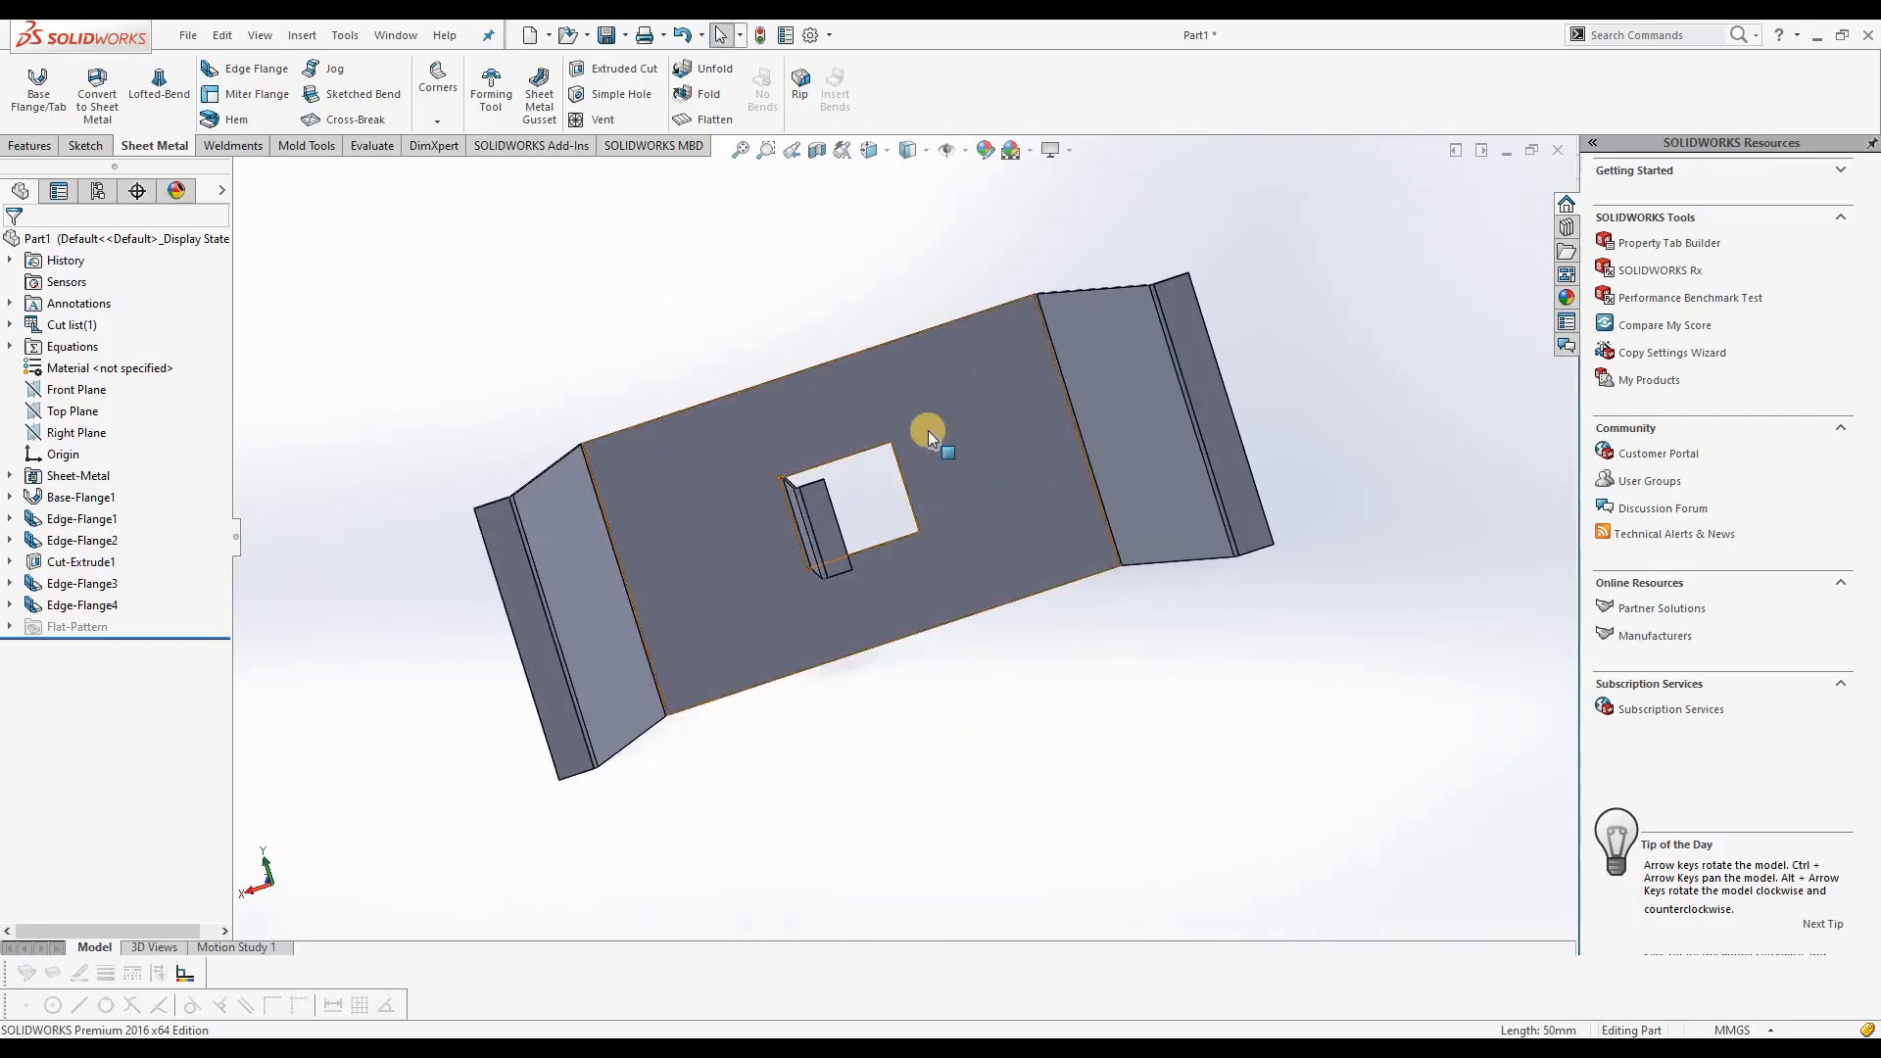
{"action": "scroll", "coordinate": [897, 445], "scroll_direction": "down", "scroll_amount": 5}
{"action": "scroll", "coordinate": [790, 578], "scroll_direction": "up", "scroll_amount": 3}
{"action": "middle_click_drag", "start_coordinate": [837, 521], "coordinate": [819, 394]}
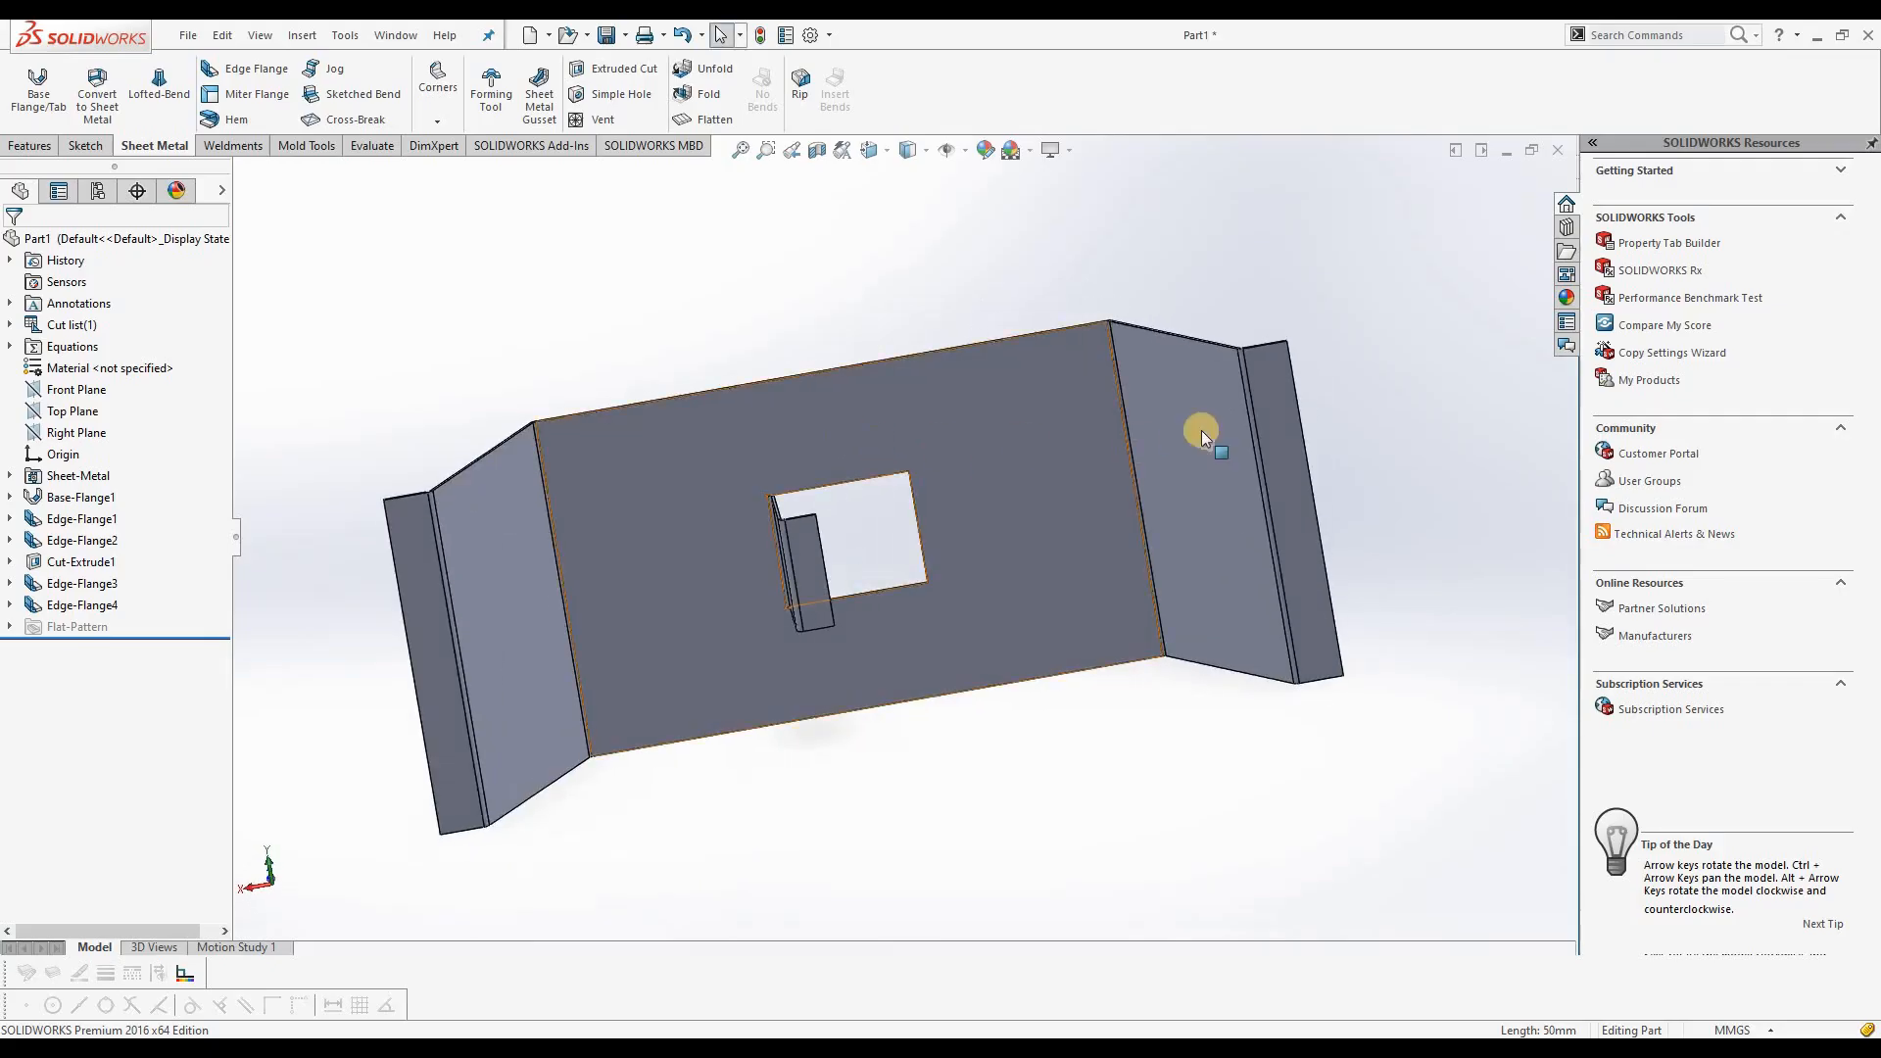
{"action": "scroll", "coordinate": [1301, 410], "scroll_direction": "down", "scroll_amount": 1}
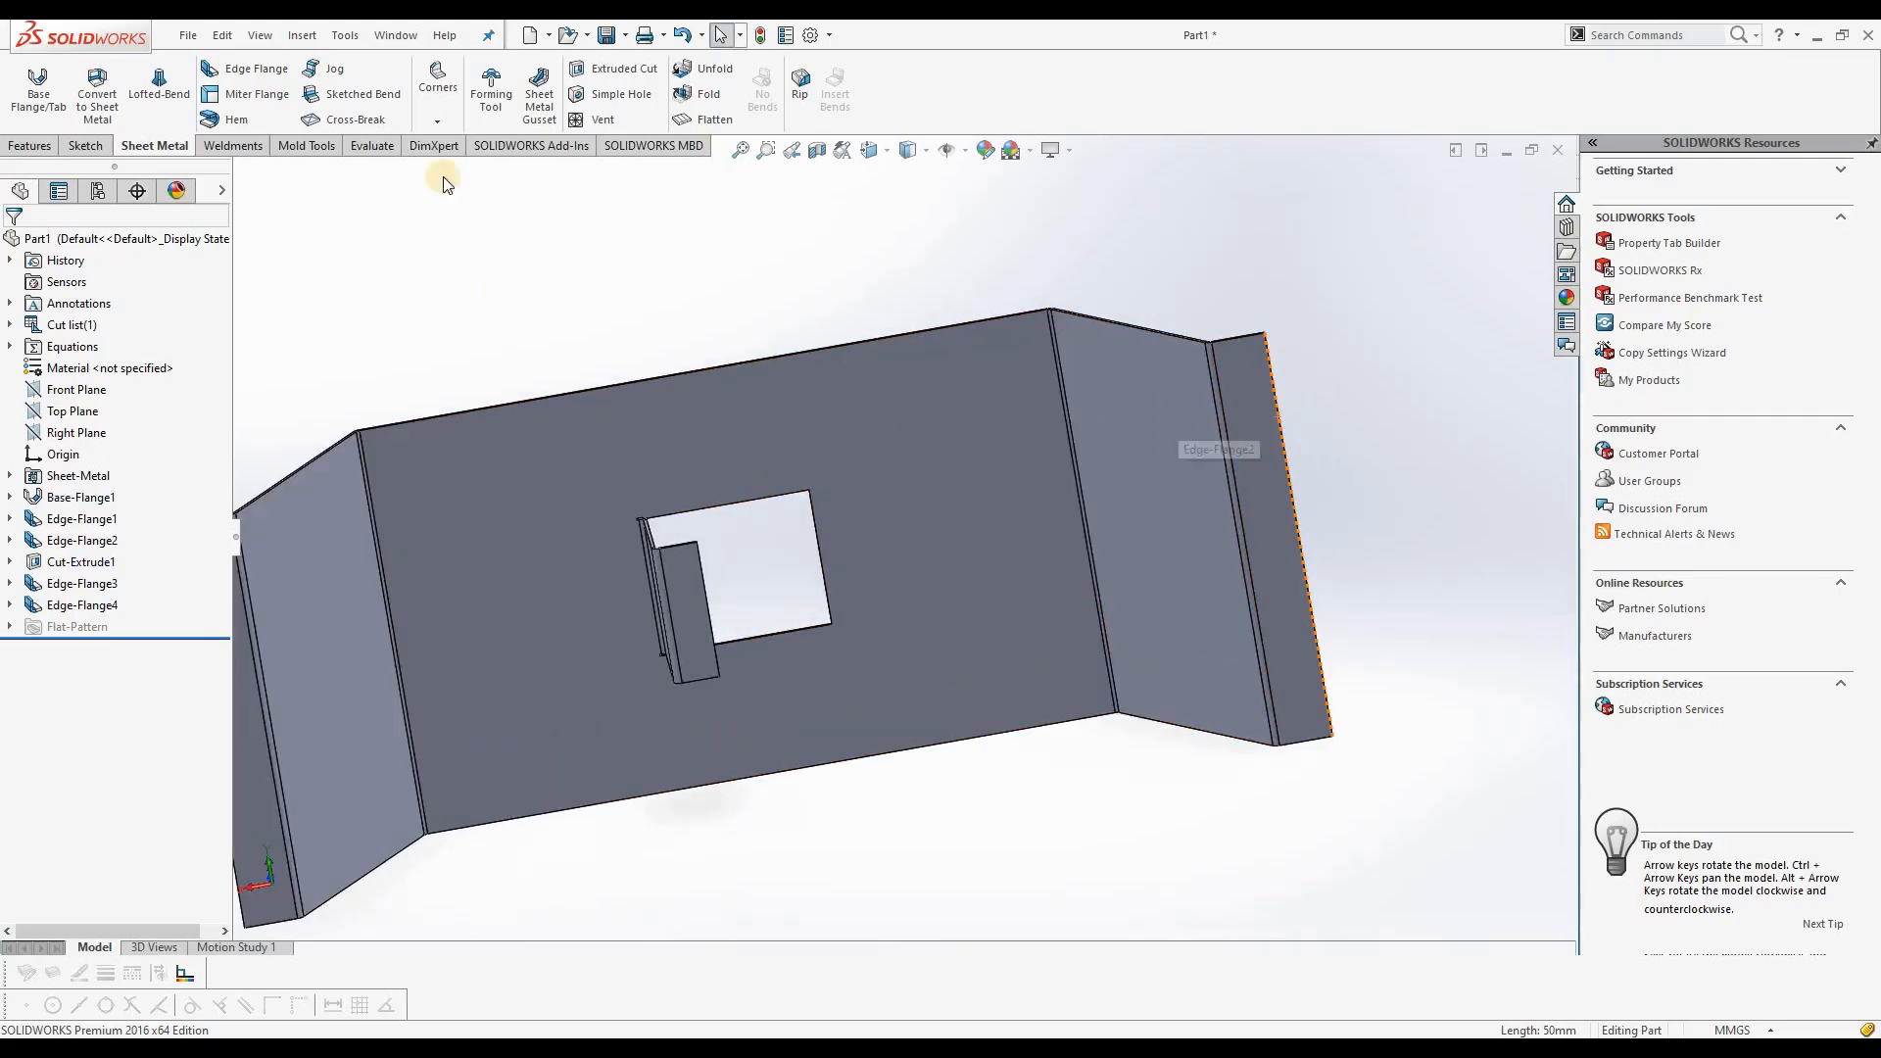
{"action": "left_click", "coordinate": [688, 621]}
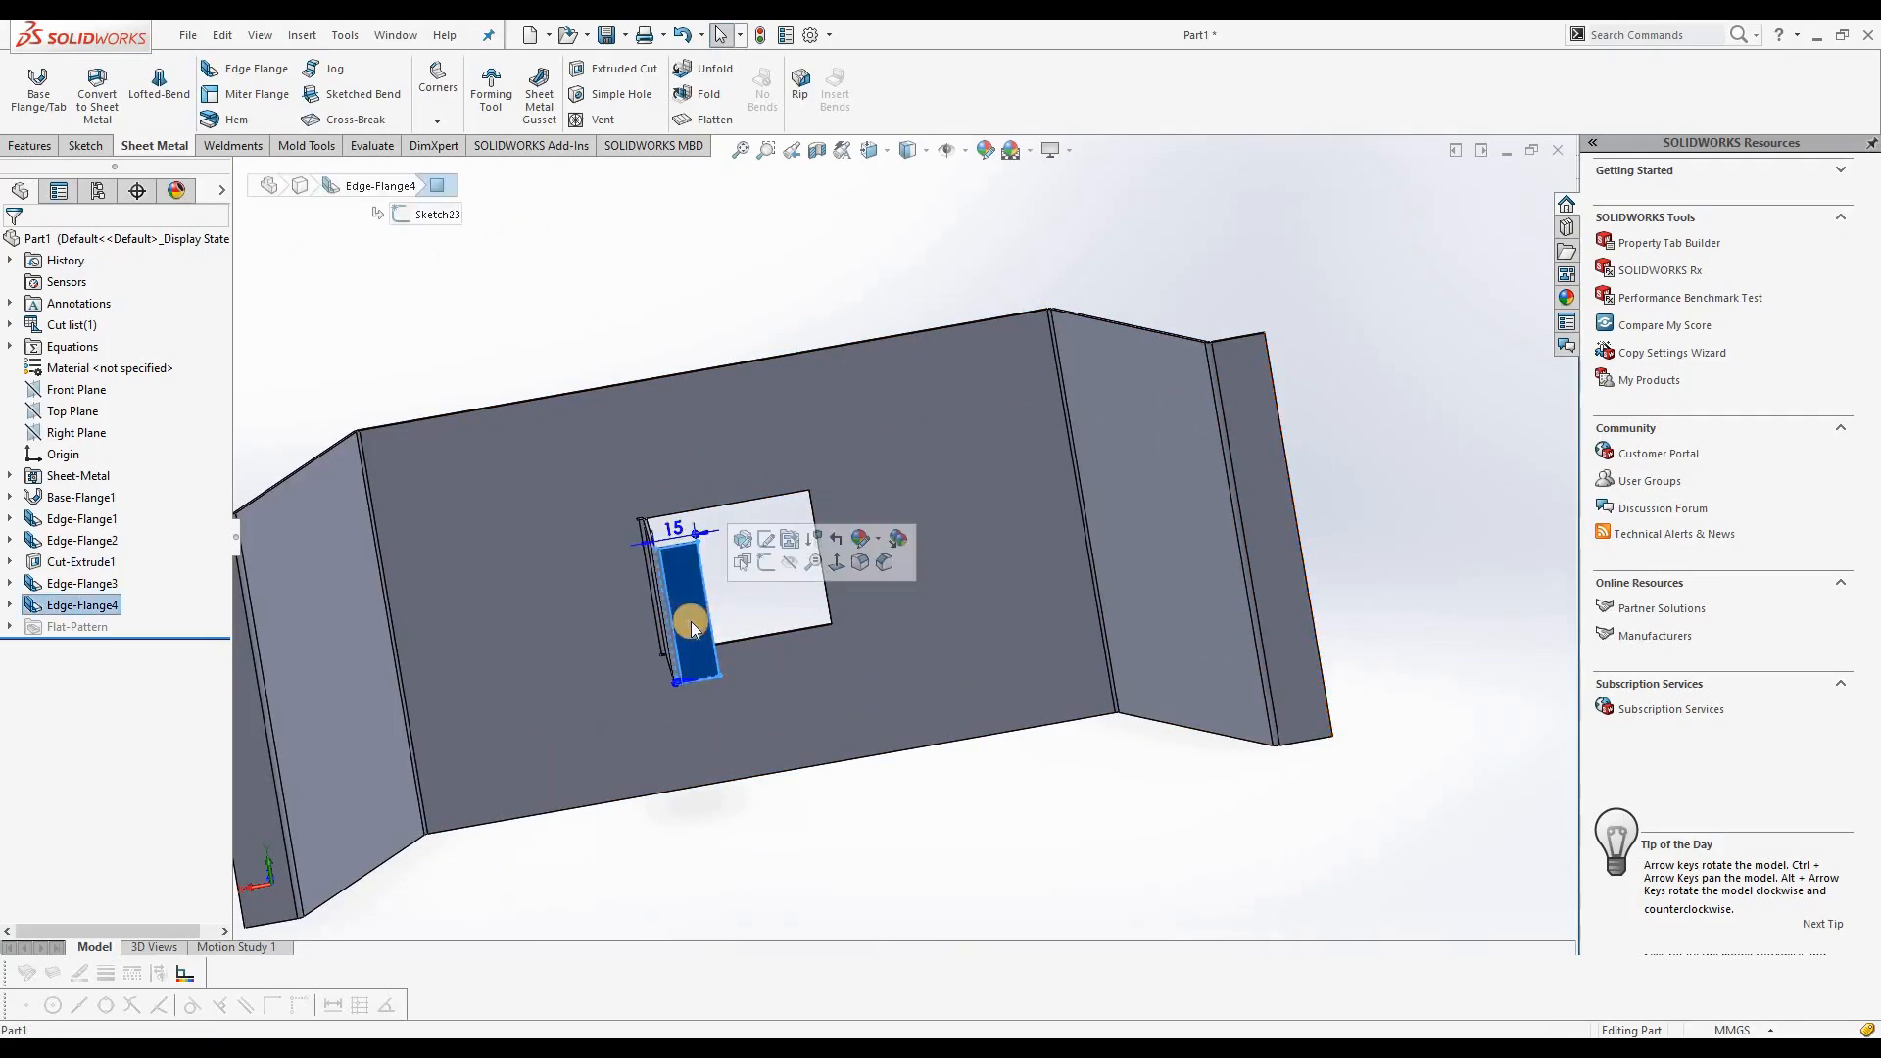
{"action": "left_click", "coordinate": [761, 565]}
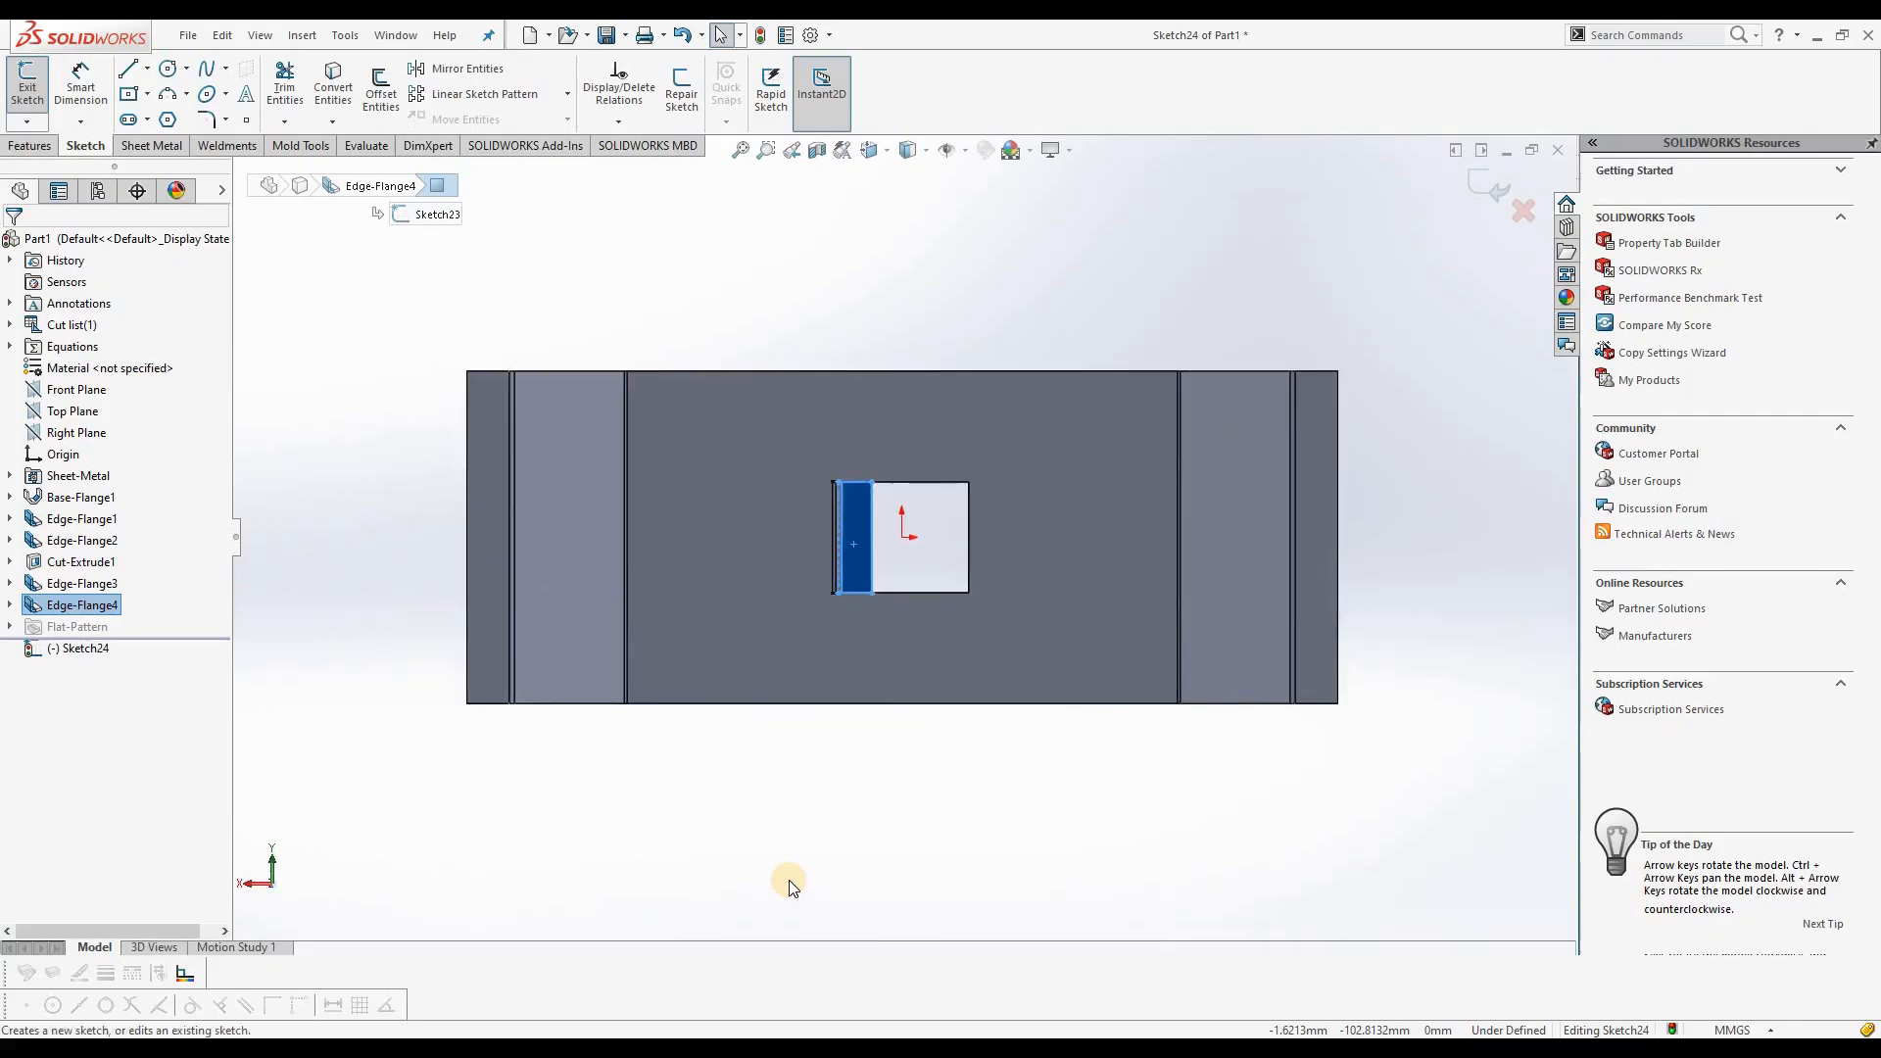
{"action": "scroll", "coordinate": [926, 509], "scroll_direction": "down", "scroll_amount": 3}
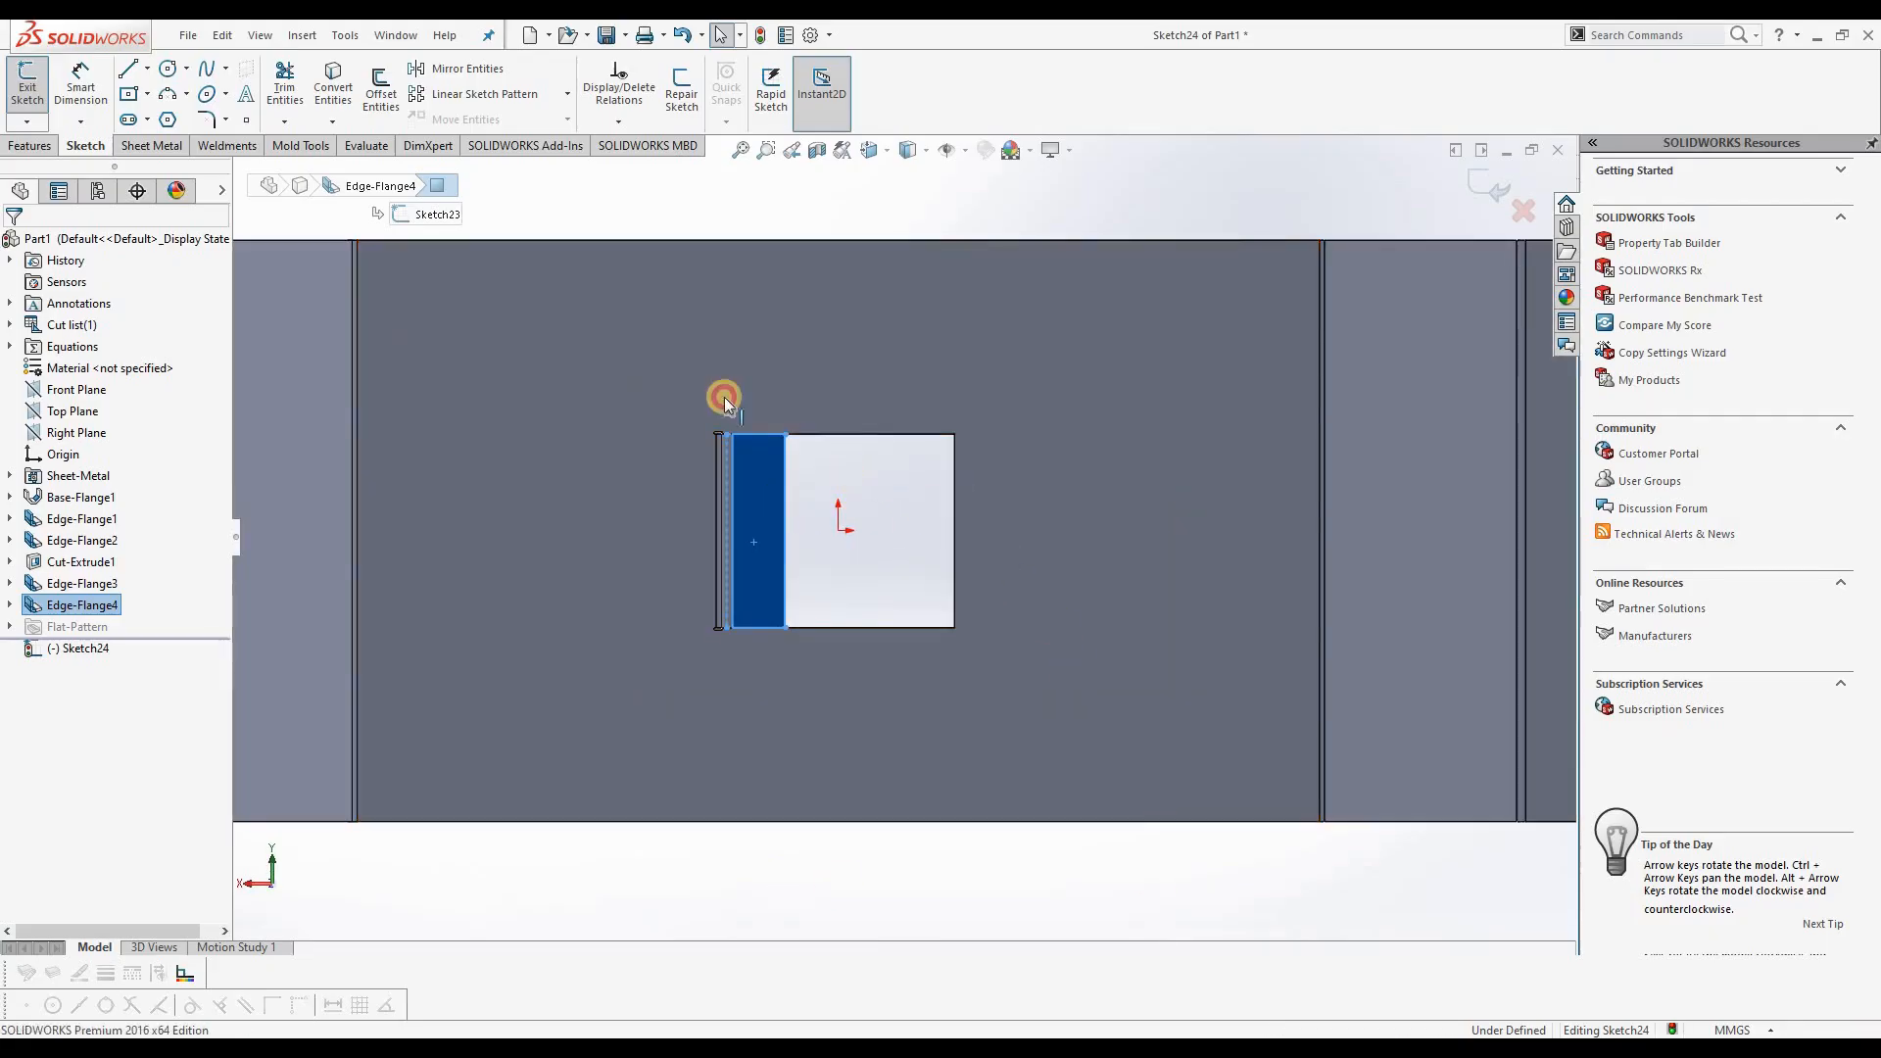
Step: Sketch two vertically aligned 8 mm diameter circles on the flange face, one near its upper end and one near its lower end
{"action": "left_click", "coordinate": [127, 74]}
{"action": "left_click", "coordinate": [167, 69]}
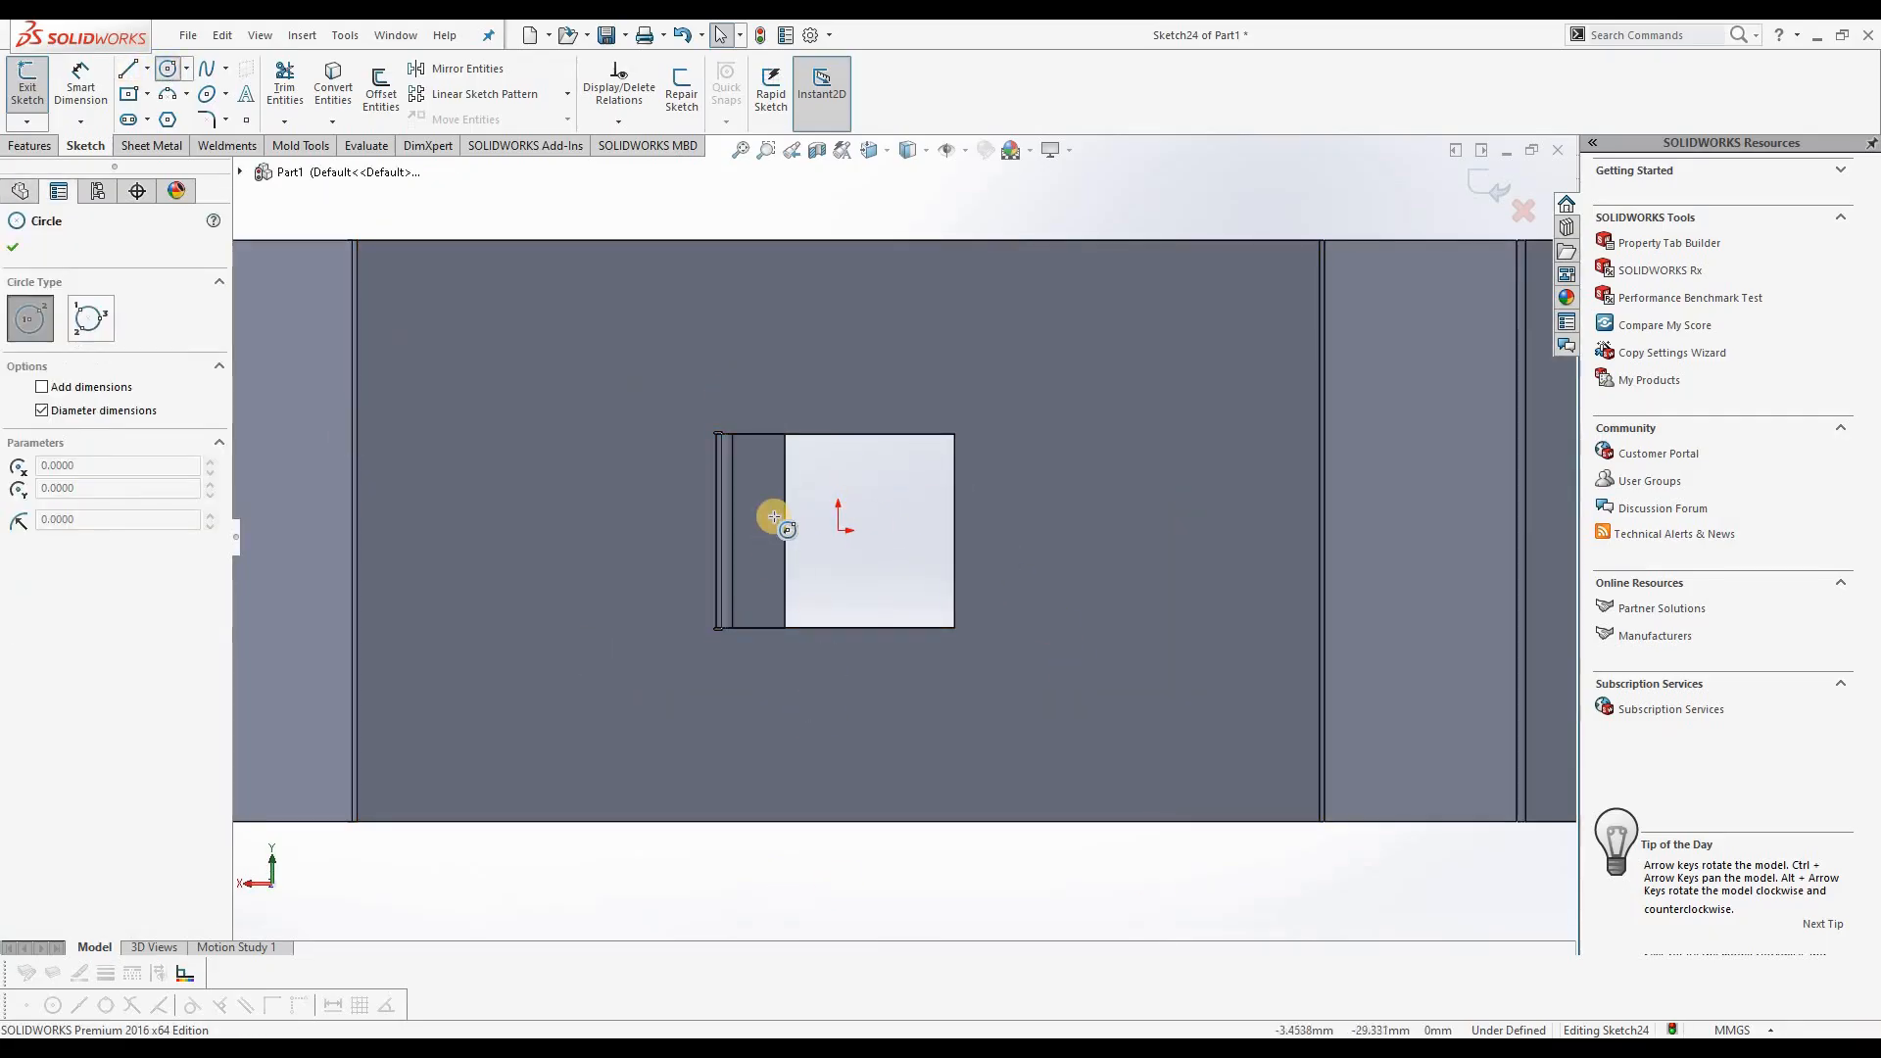
{"action": "left_click_drag", "start_coordinate": [768, 492], "coordinate": [768, 481]}
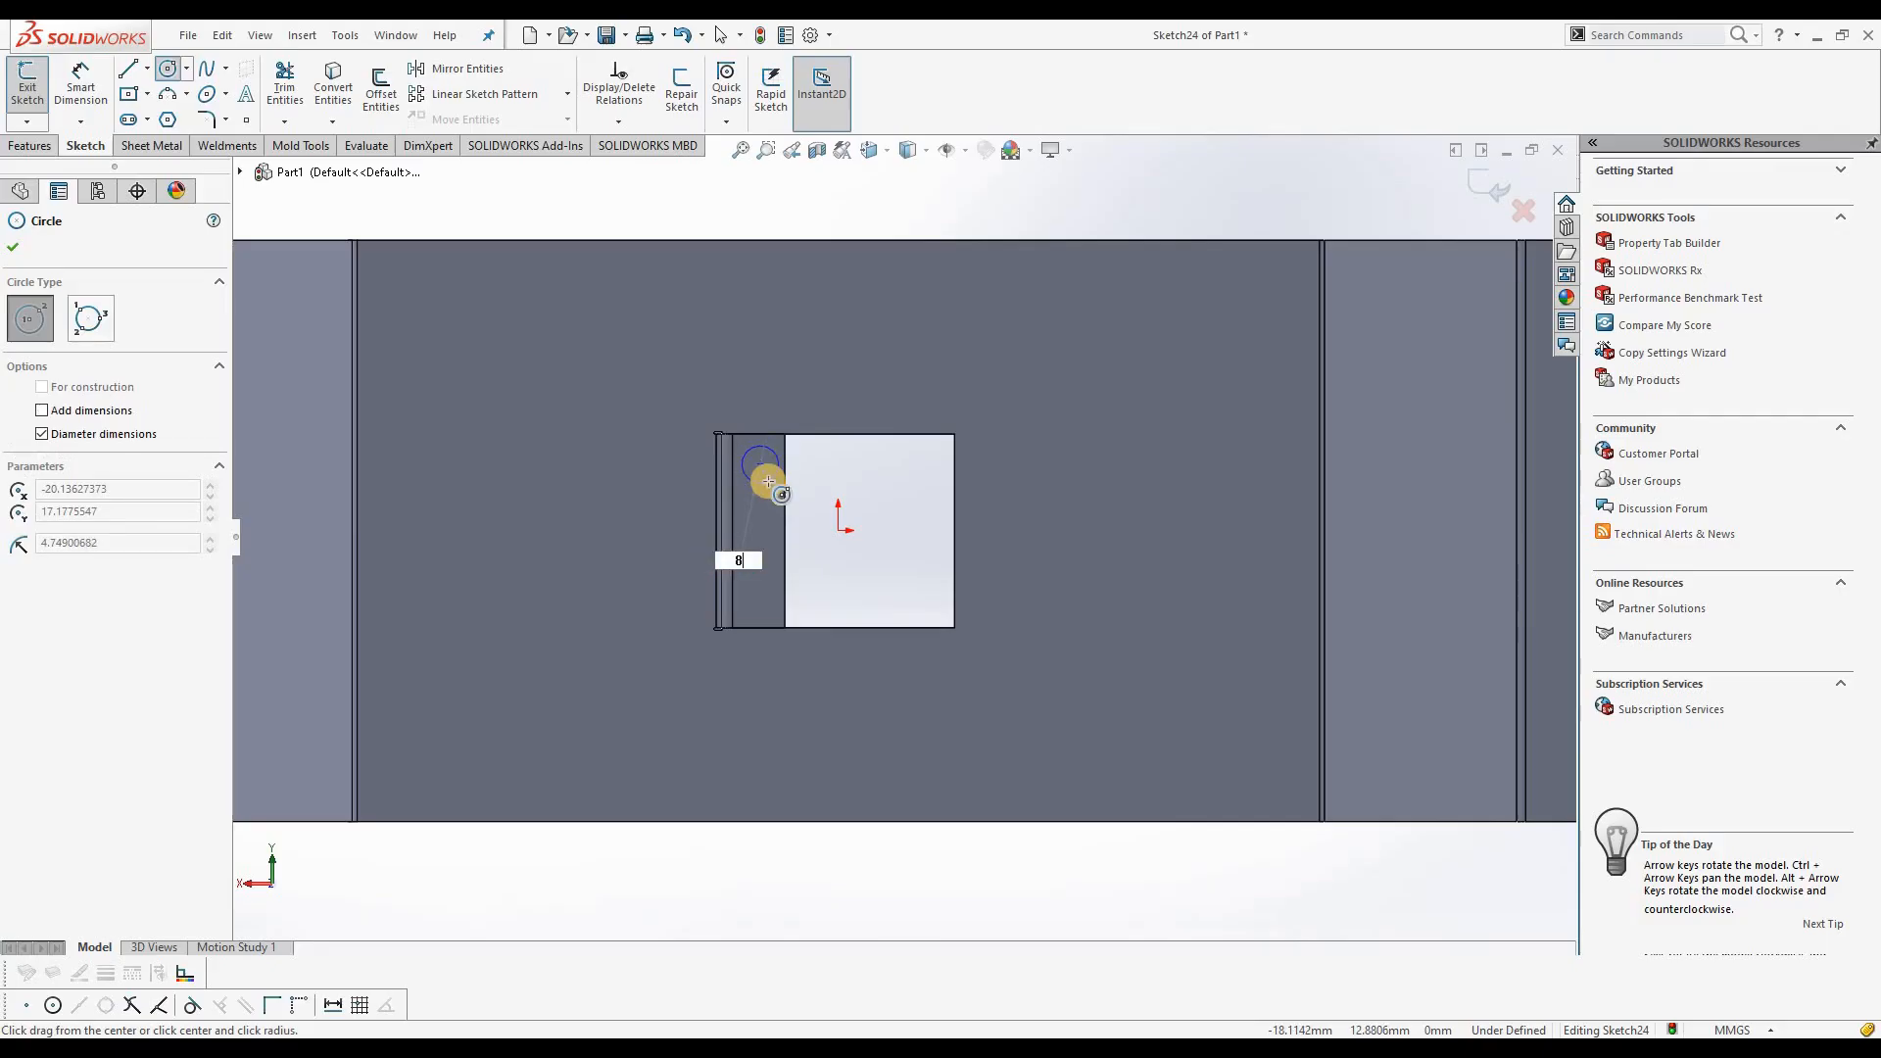
{"action": "type", "text": "8"}
{"action": "key", "text": "Return"}
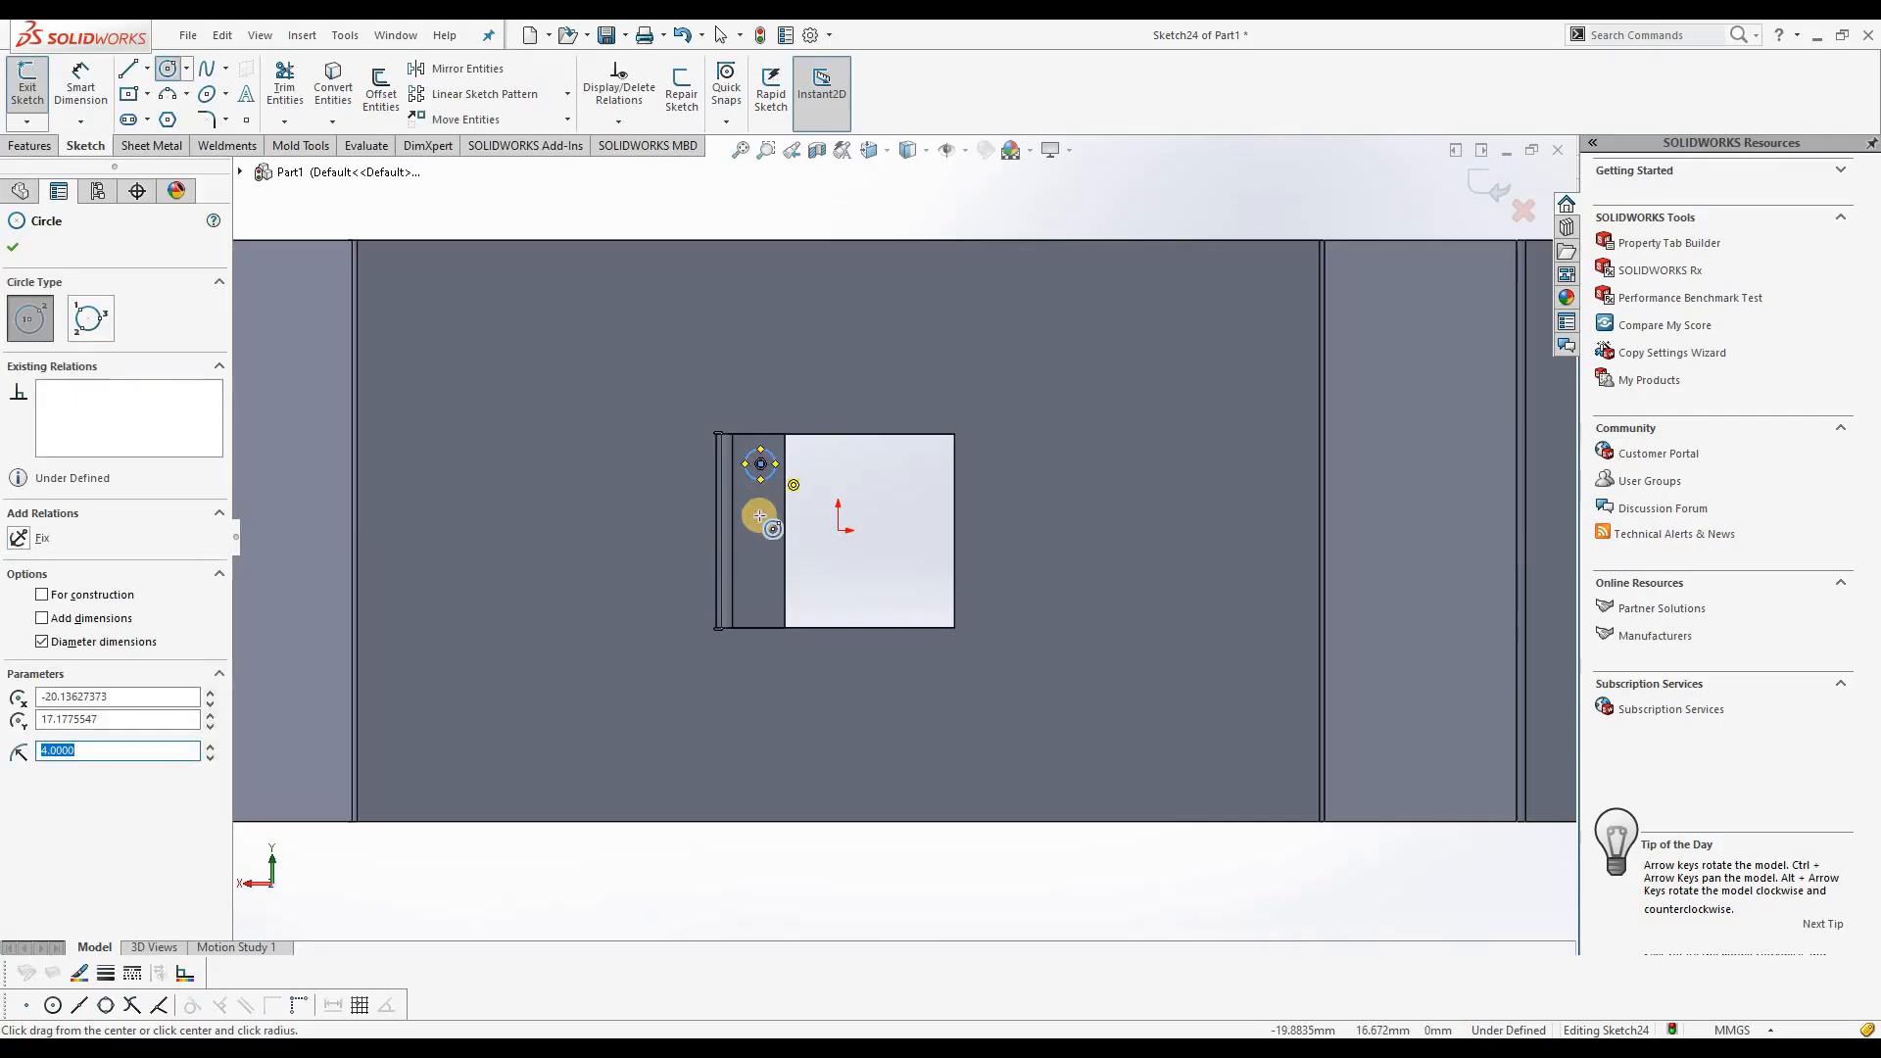
{"action": "left_click", "coordinate": [760, 586]}
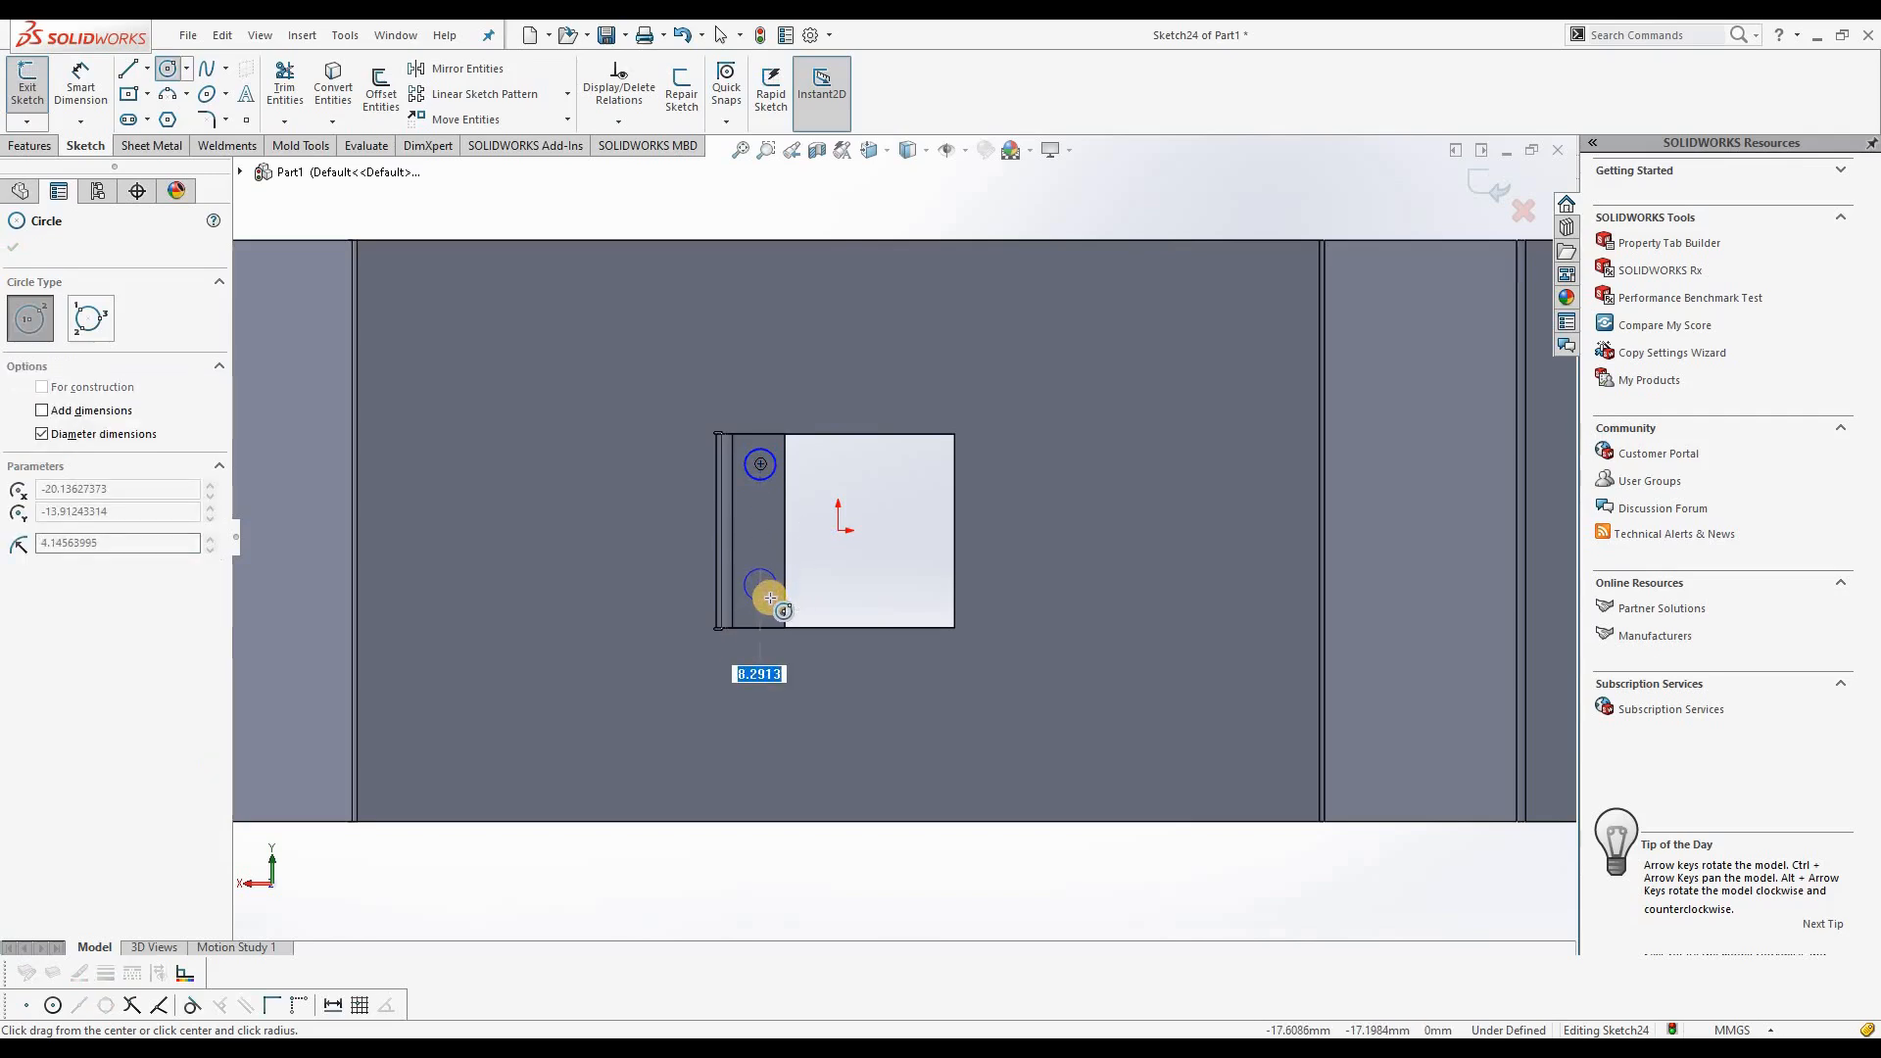
{"action": "type", "text": "8"}
{"action": "key", "text": "Return"}
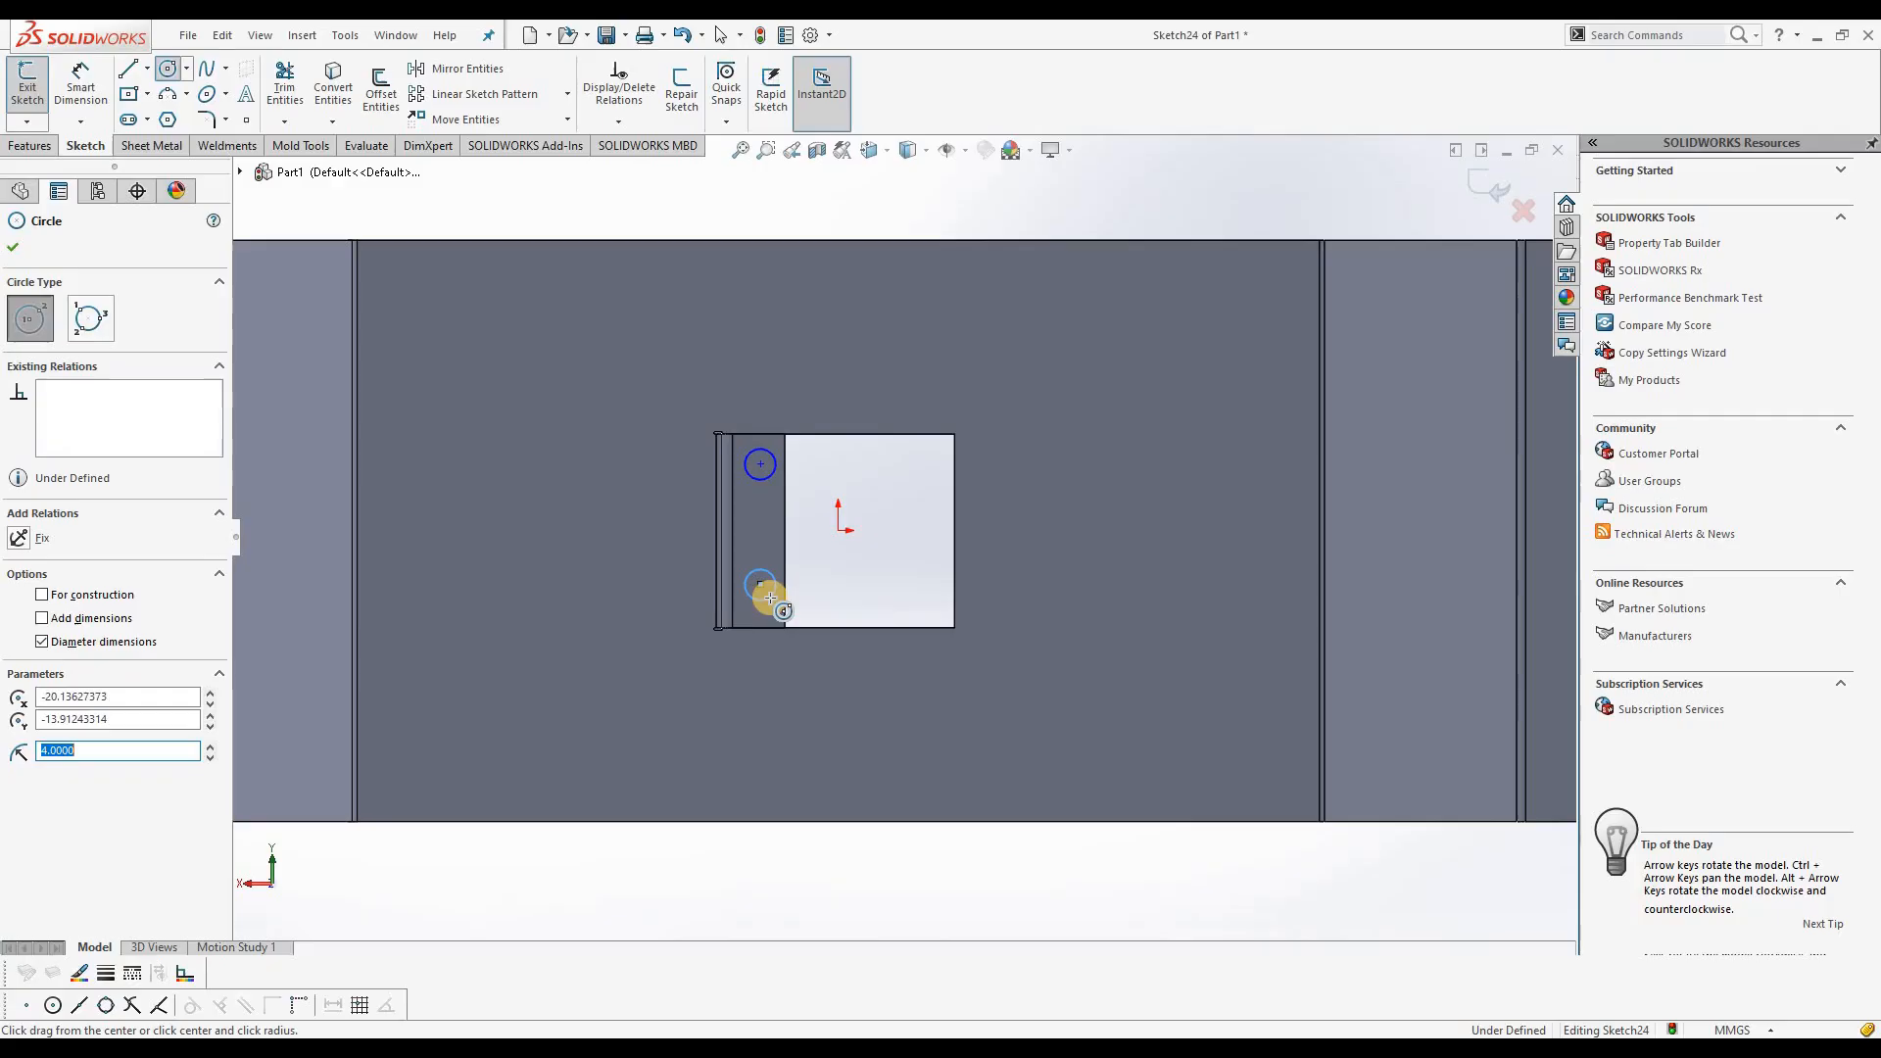
{"action": "left_click", "coordinate": [12, 246]}
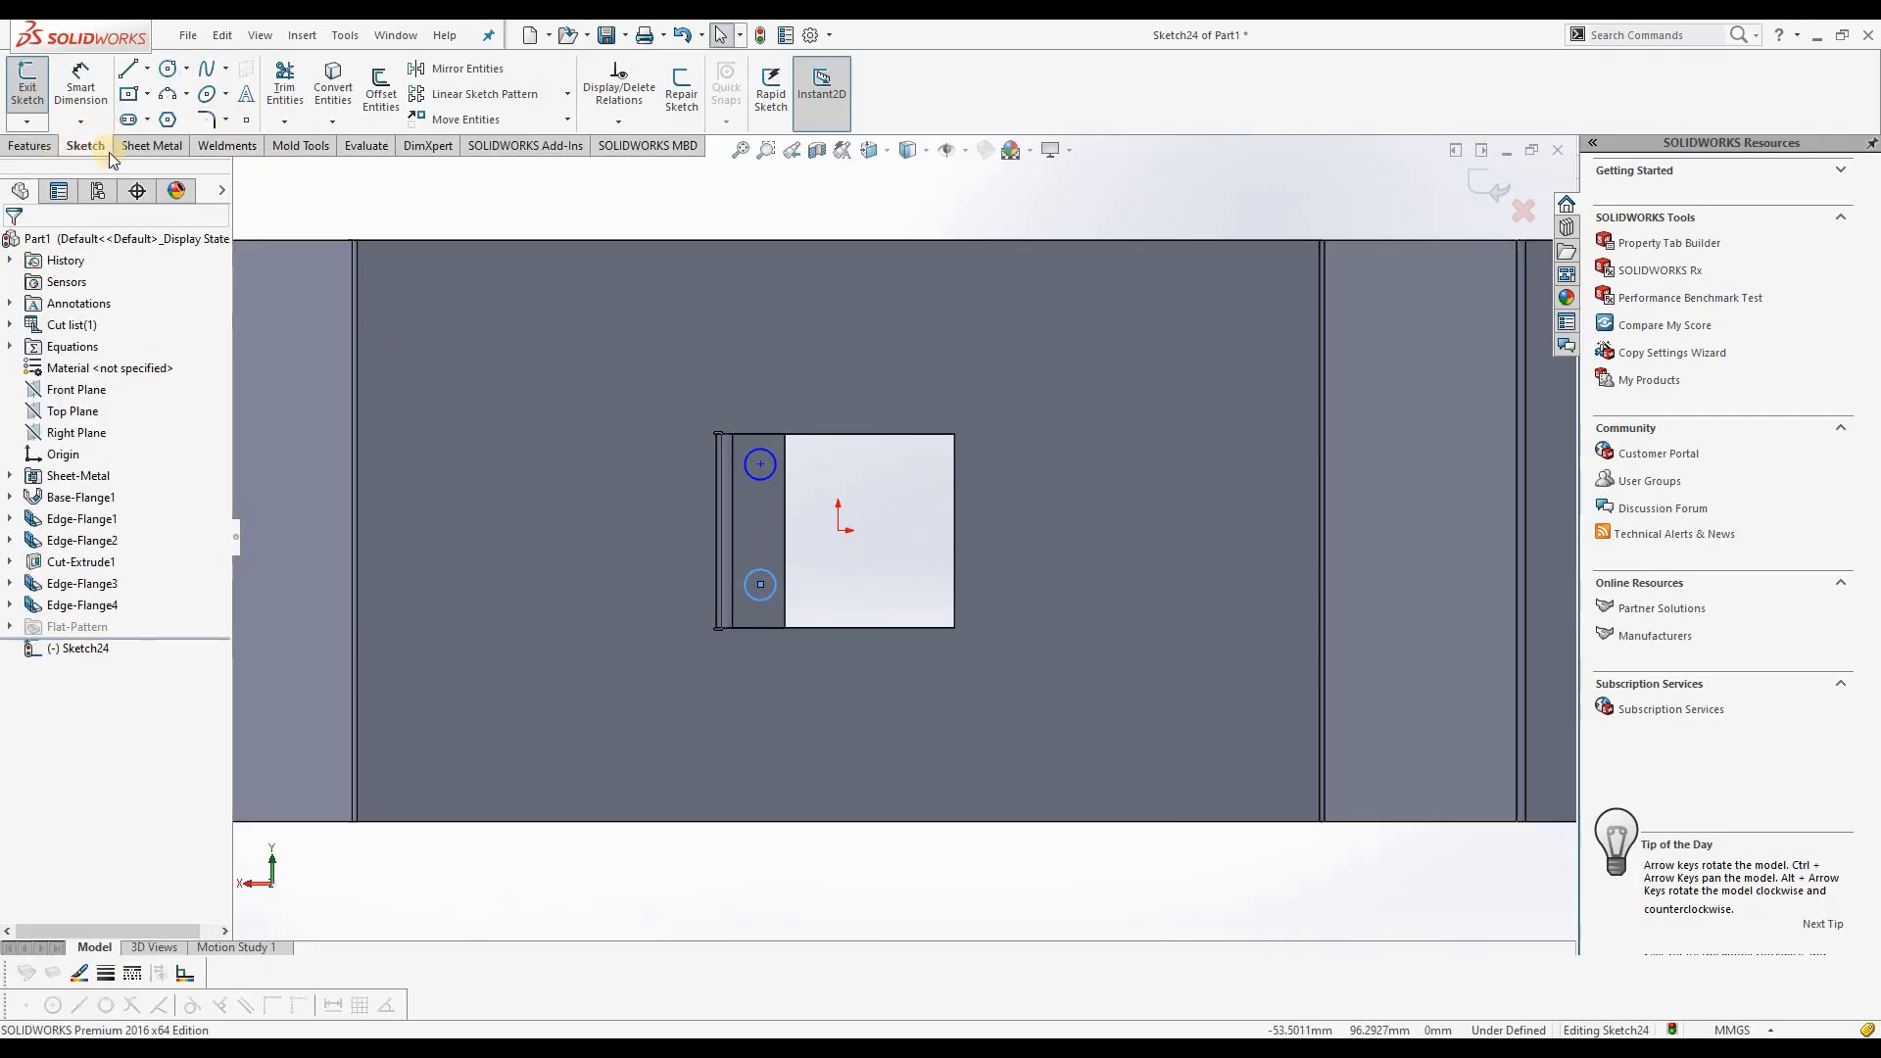
Step: Cut the two 8 mm circles through the 15 mm flange with an Extruded Cut
{"action": "left_click", "coordinate": [171, 150]}
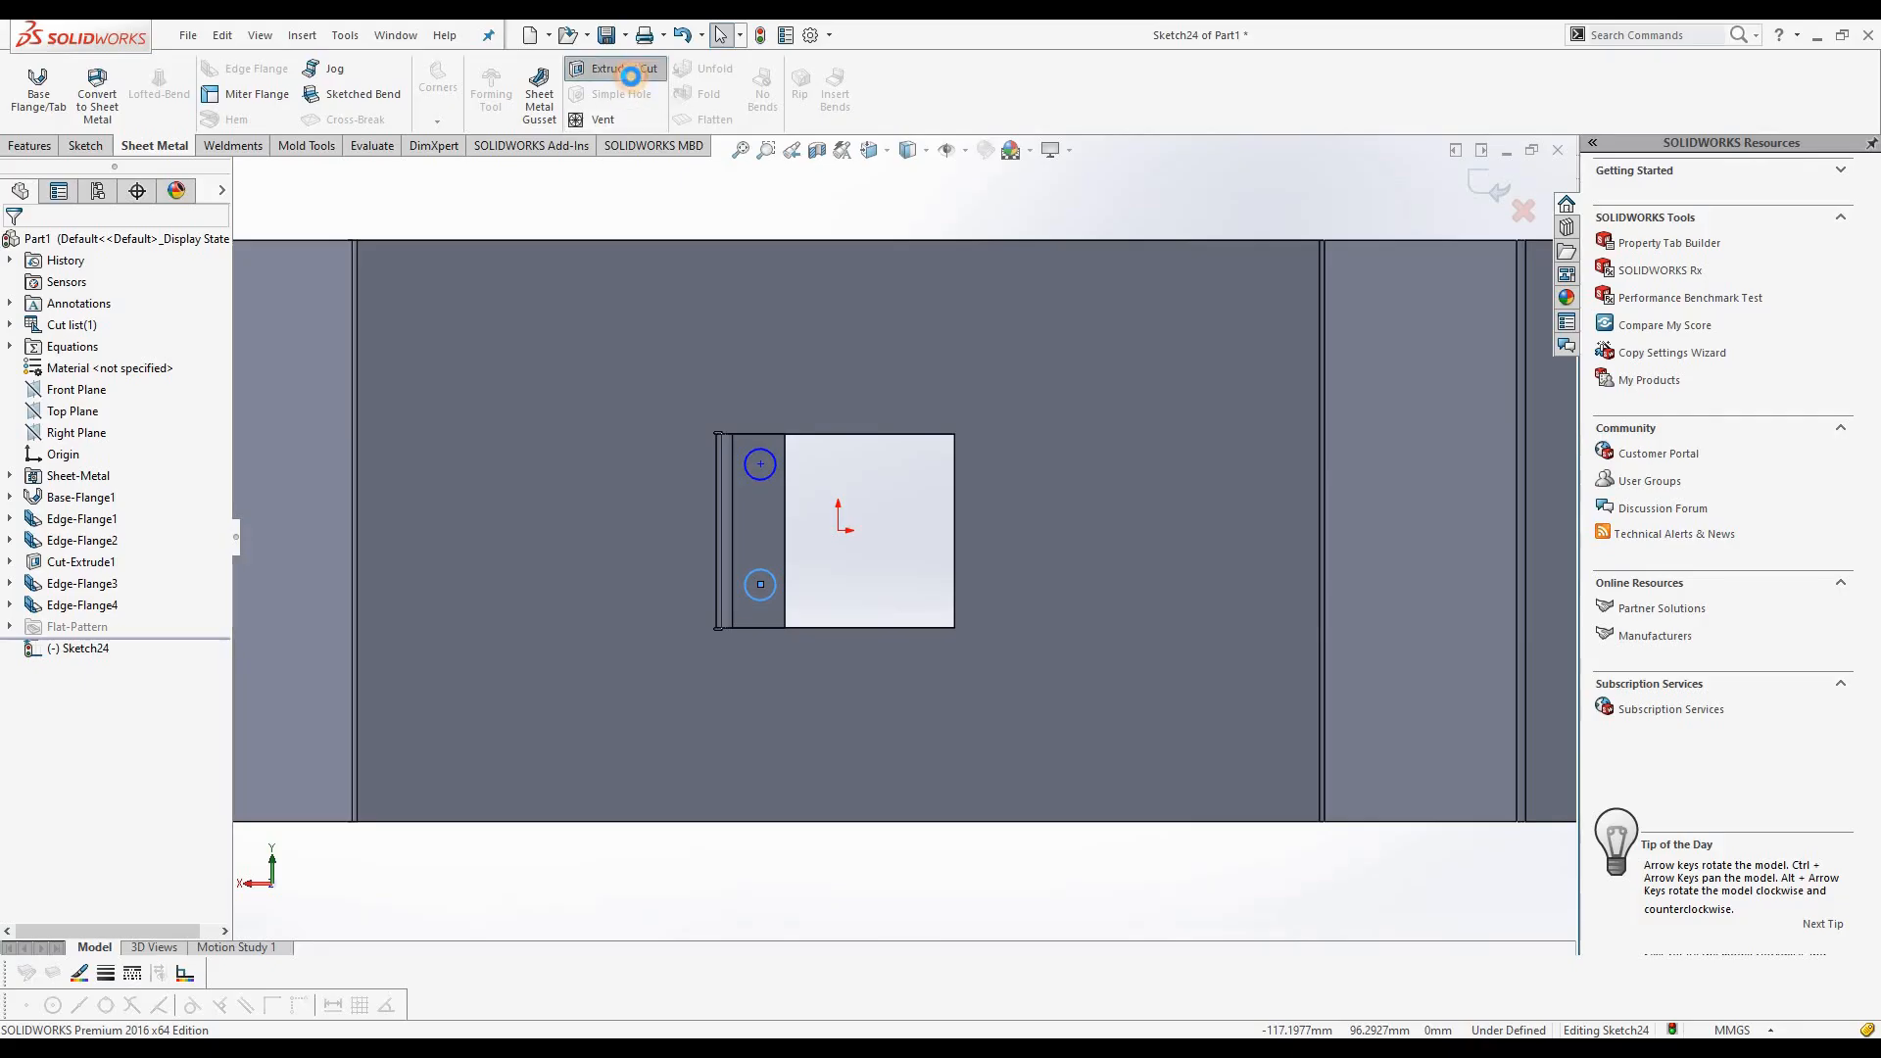
{"action": "left_click", "coordinate": [631, 77]}
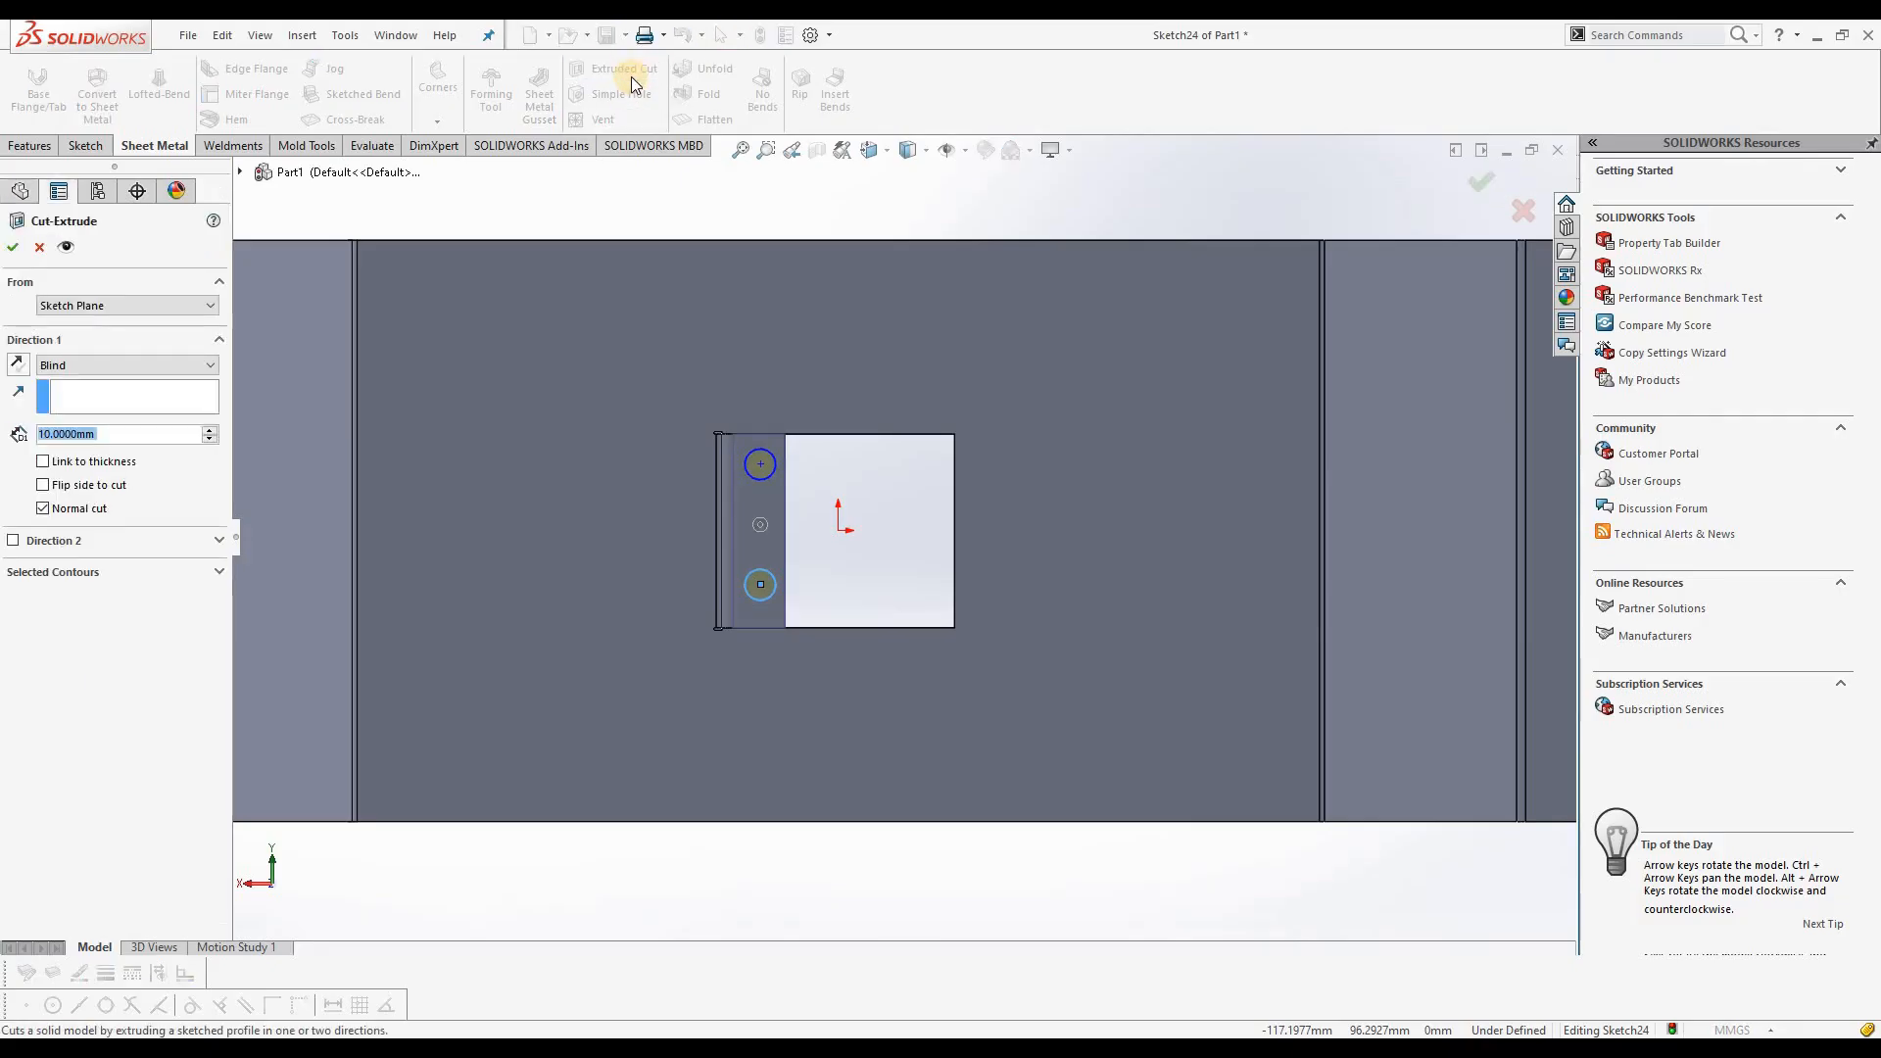
{"action": "left_click", "coordinate": [73, 368]}
{"action": "left_click", "coordinate": [68, 390]}
{"action": "left_click", "coordinate": [13, 247]}
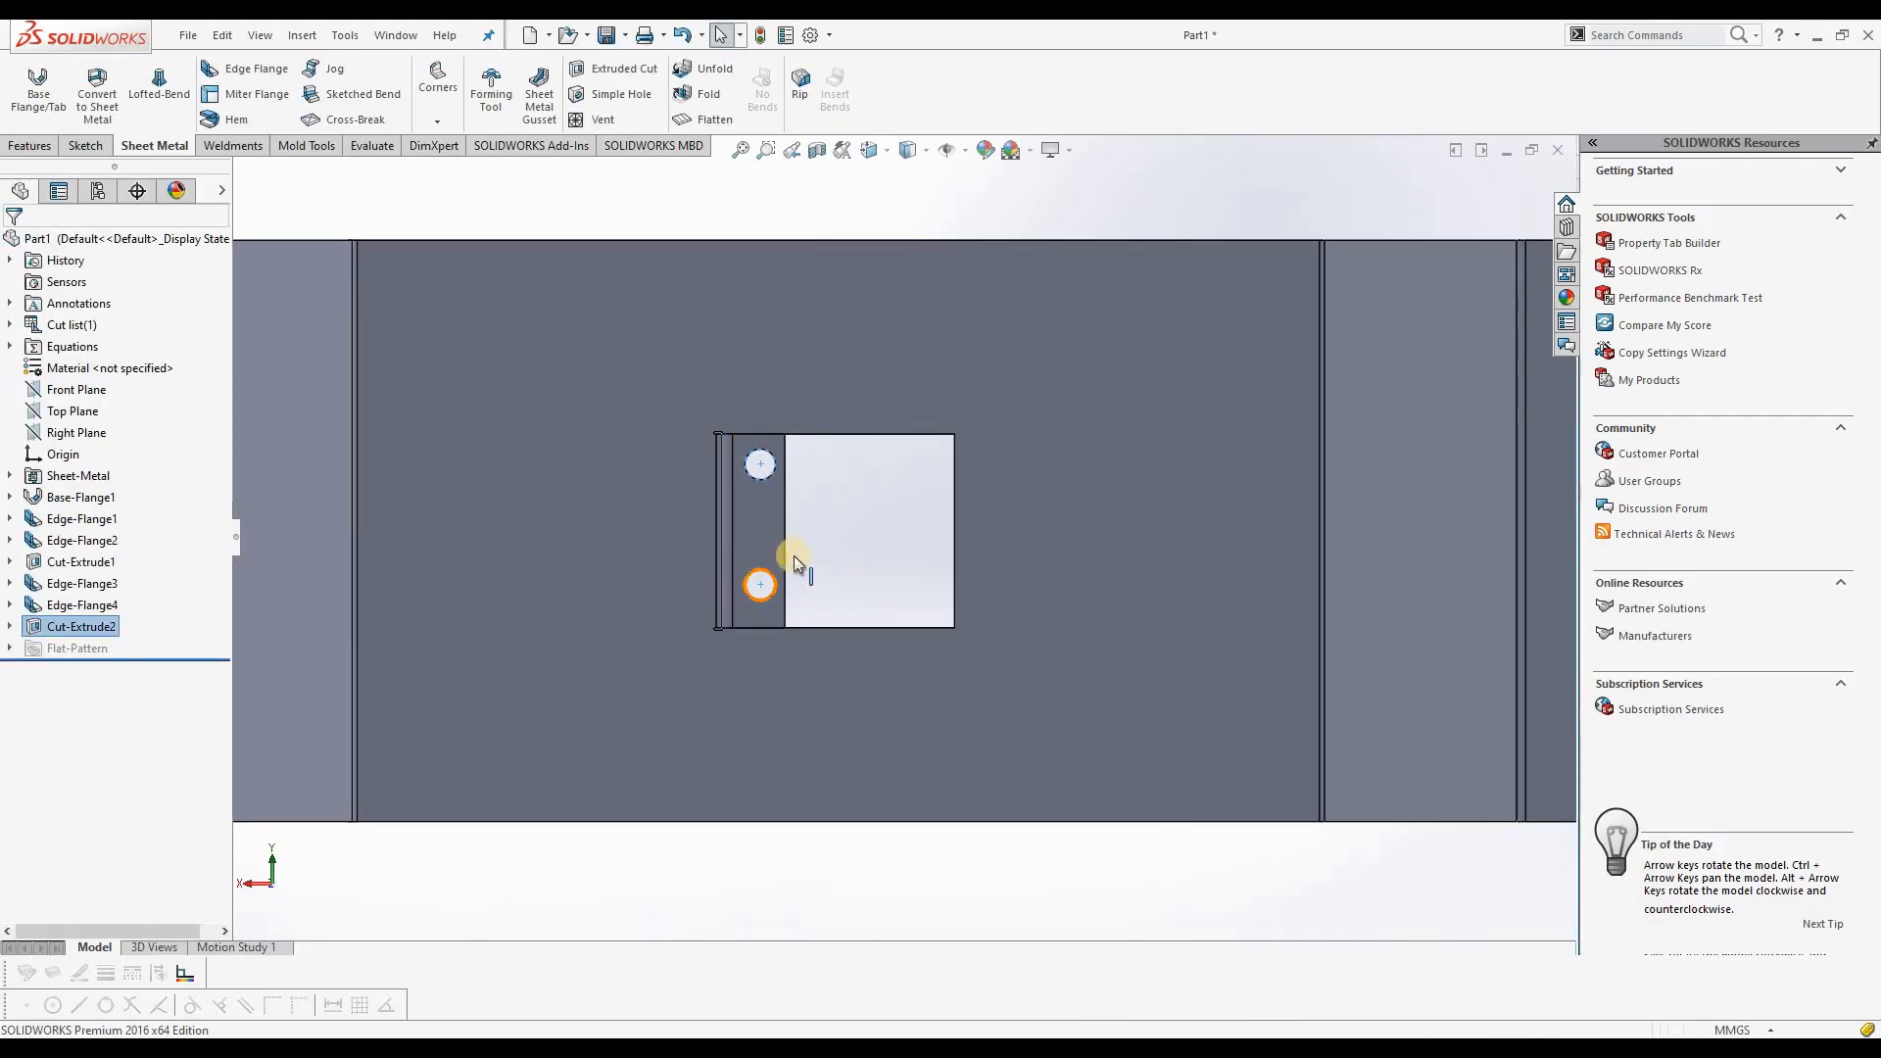
{"action": "left_click", "coordinate": [830, 538]}
Step: Add a simple blind hole, 10 mm in diameter and 11 mm deep, near the upper end of the left outward flange
{"action": "scroll", "coordinate": [762, 754], "scroll_direction": "up", "scroll_amount": 2}
{"action": "middle_click_drag", "start_coordinate": [830, 786], "coordinate": [729, 447]}
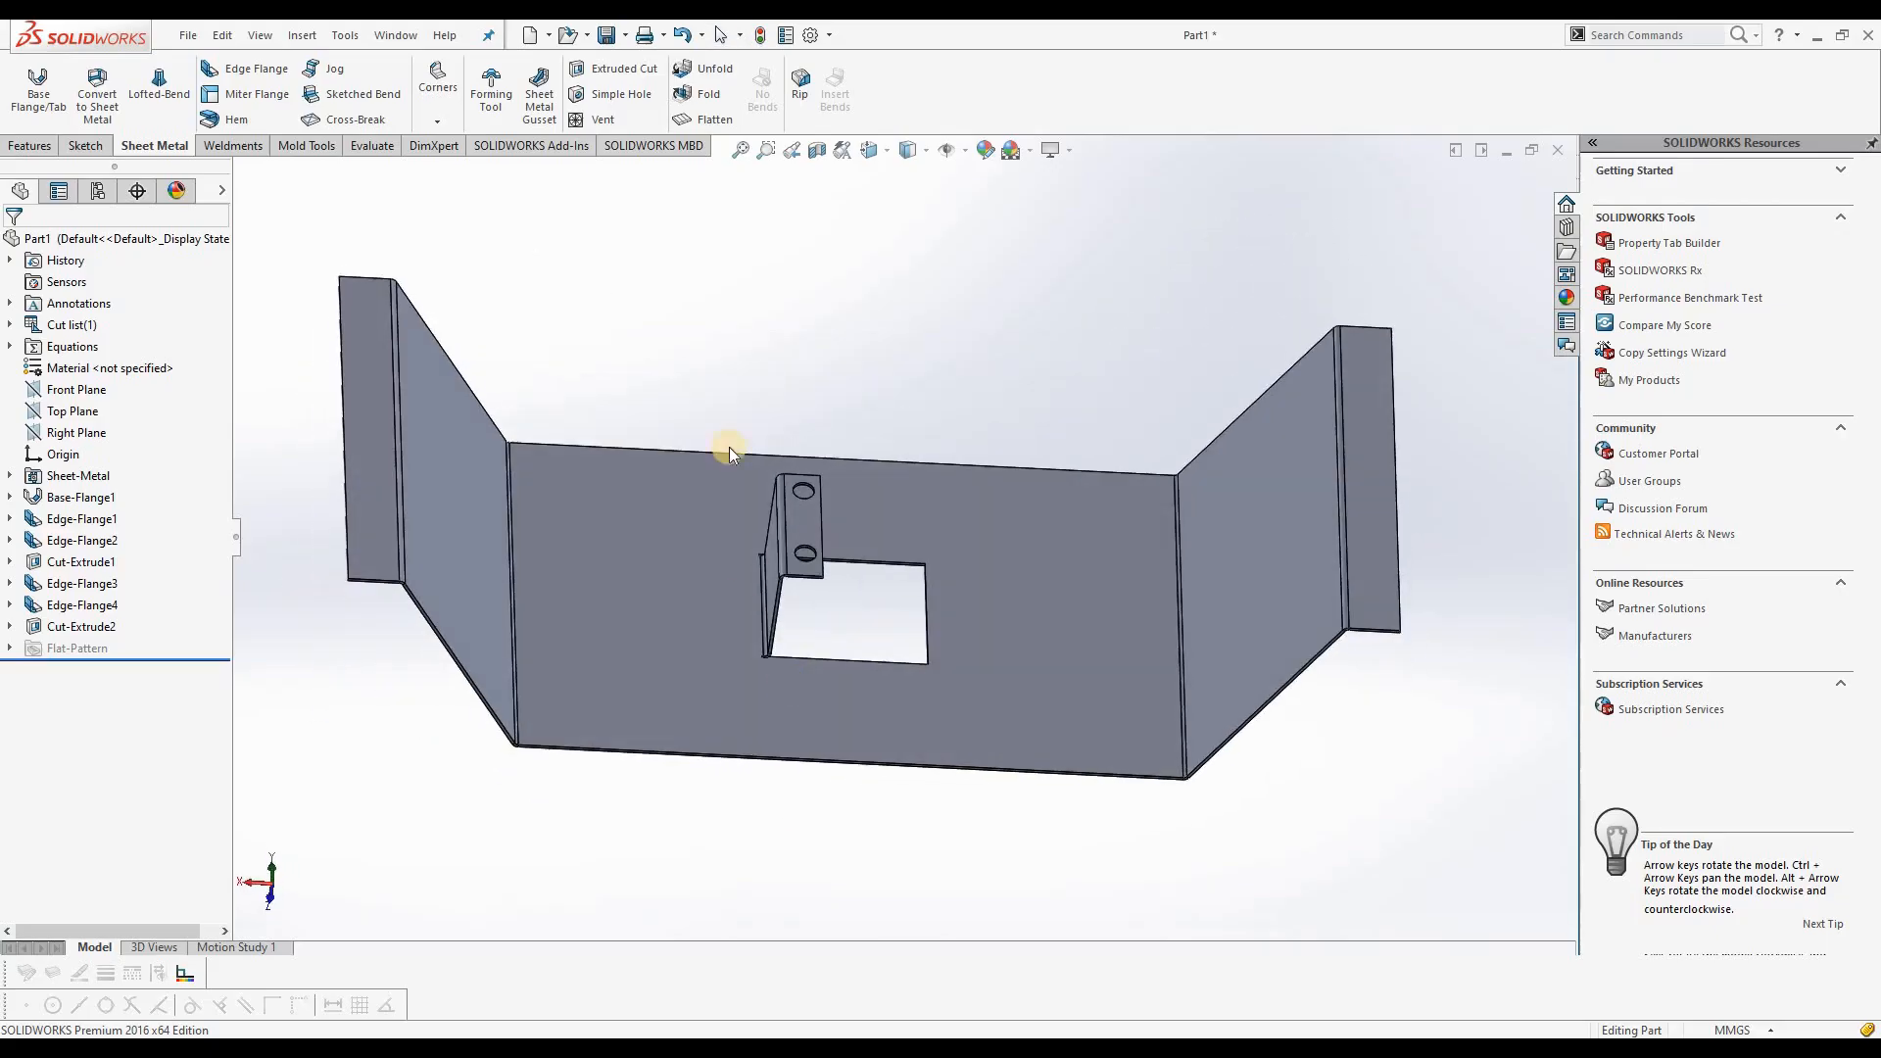
{"action": "left_click", "coordinate": [624, 97]}
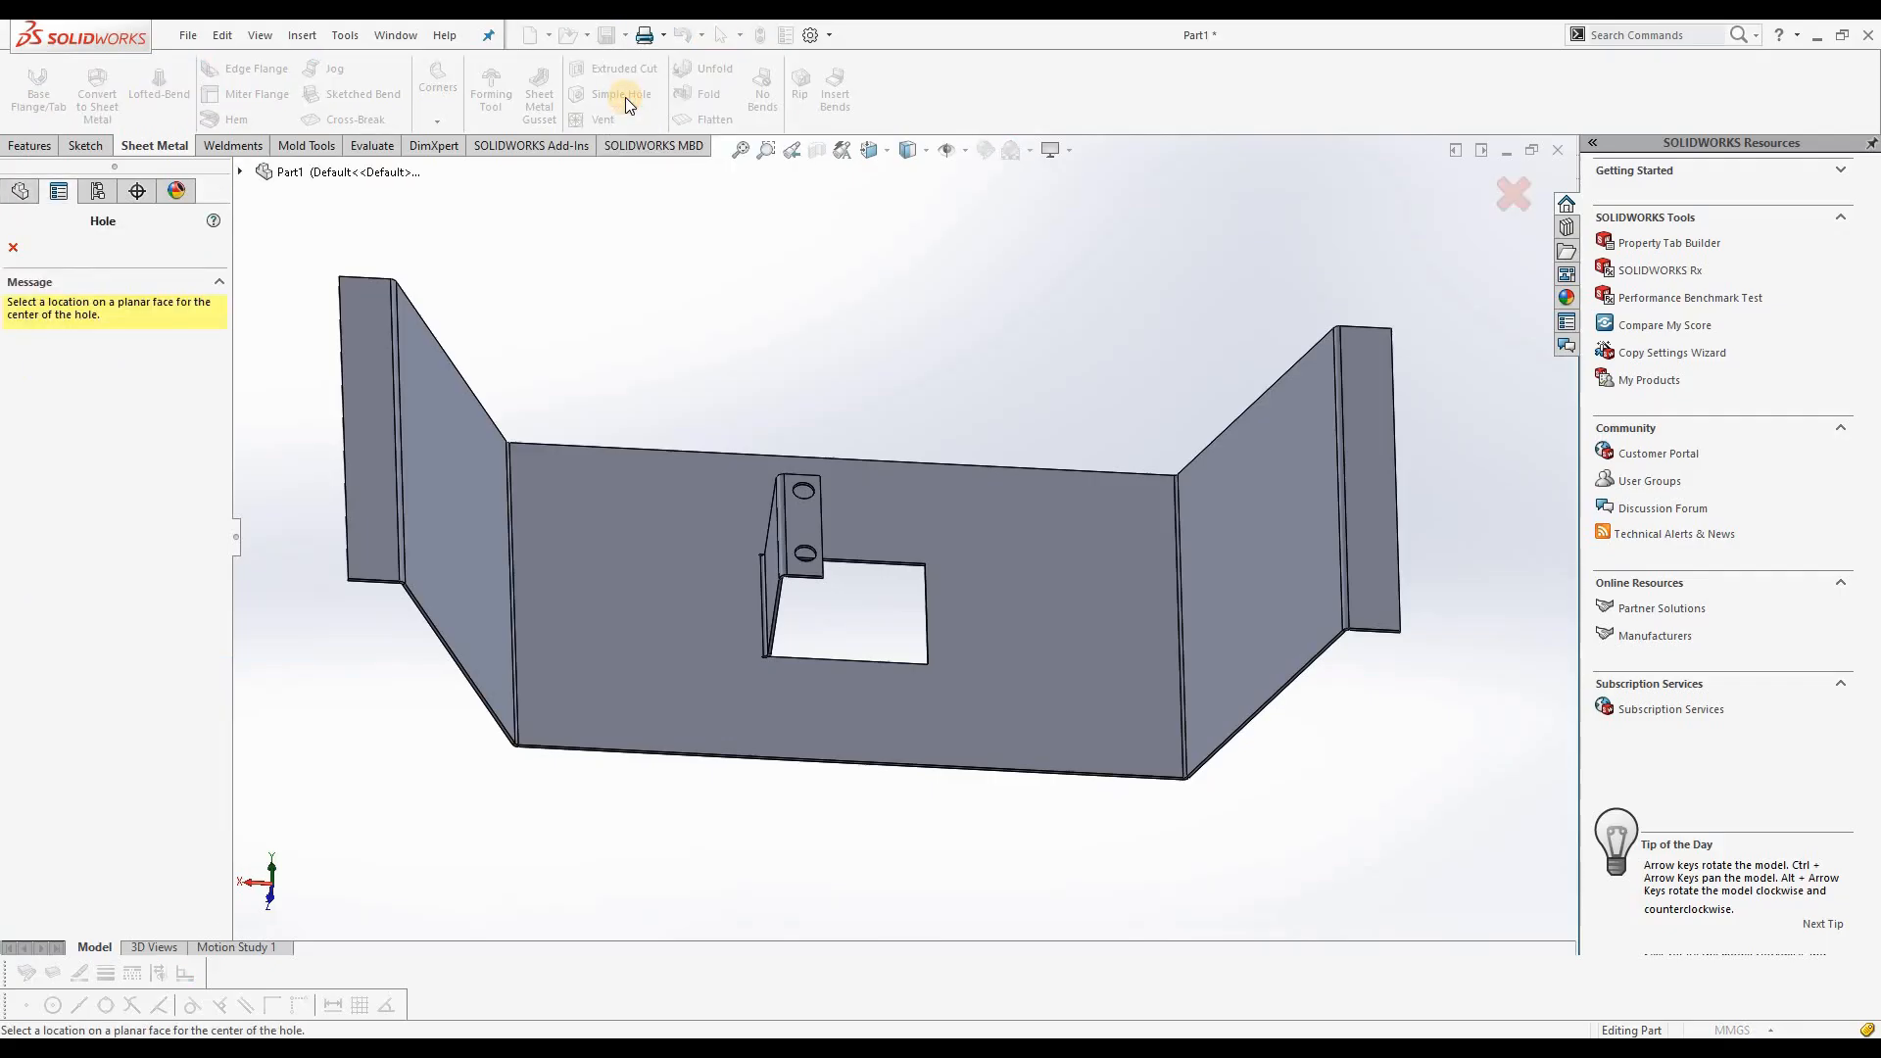
{"action": "left_click", "coordinate": [369, 379]}
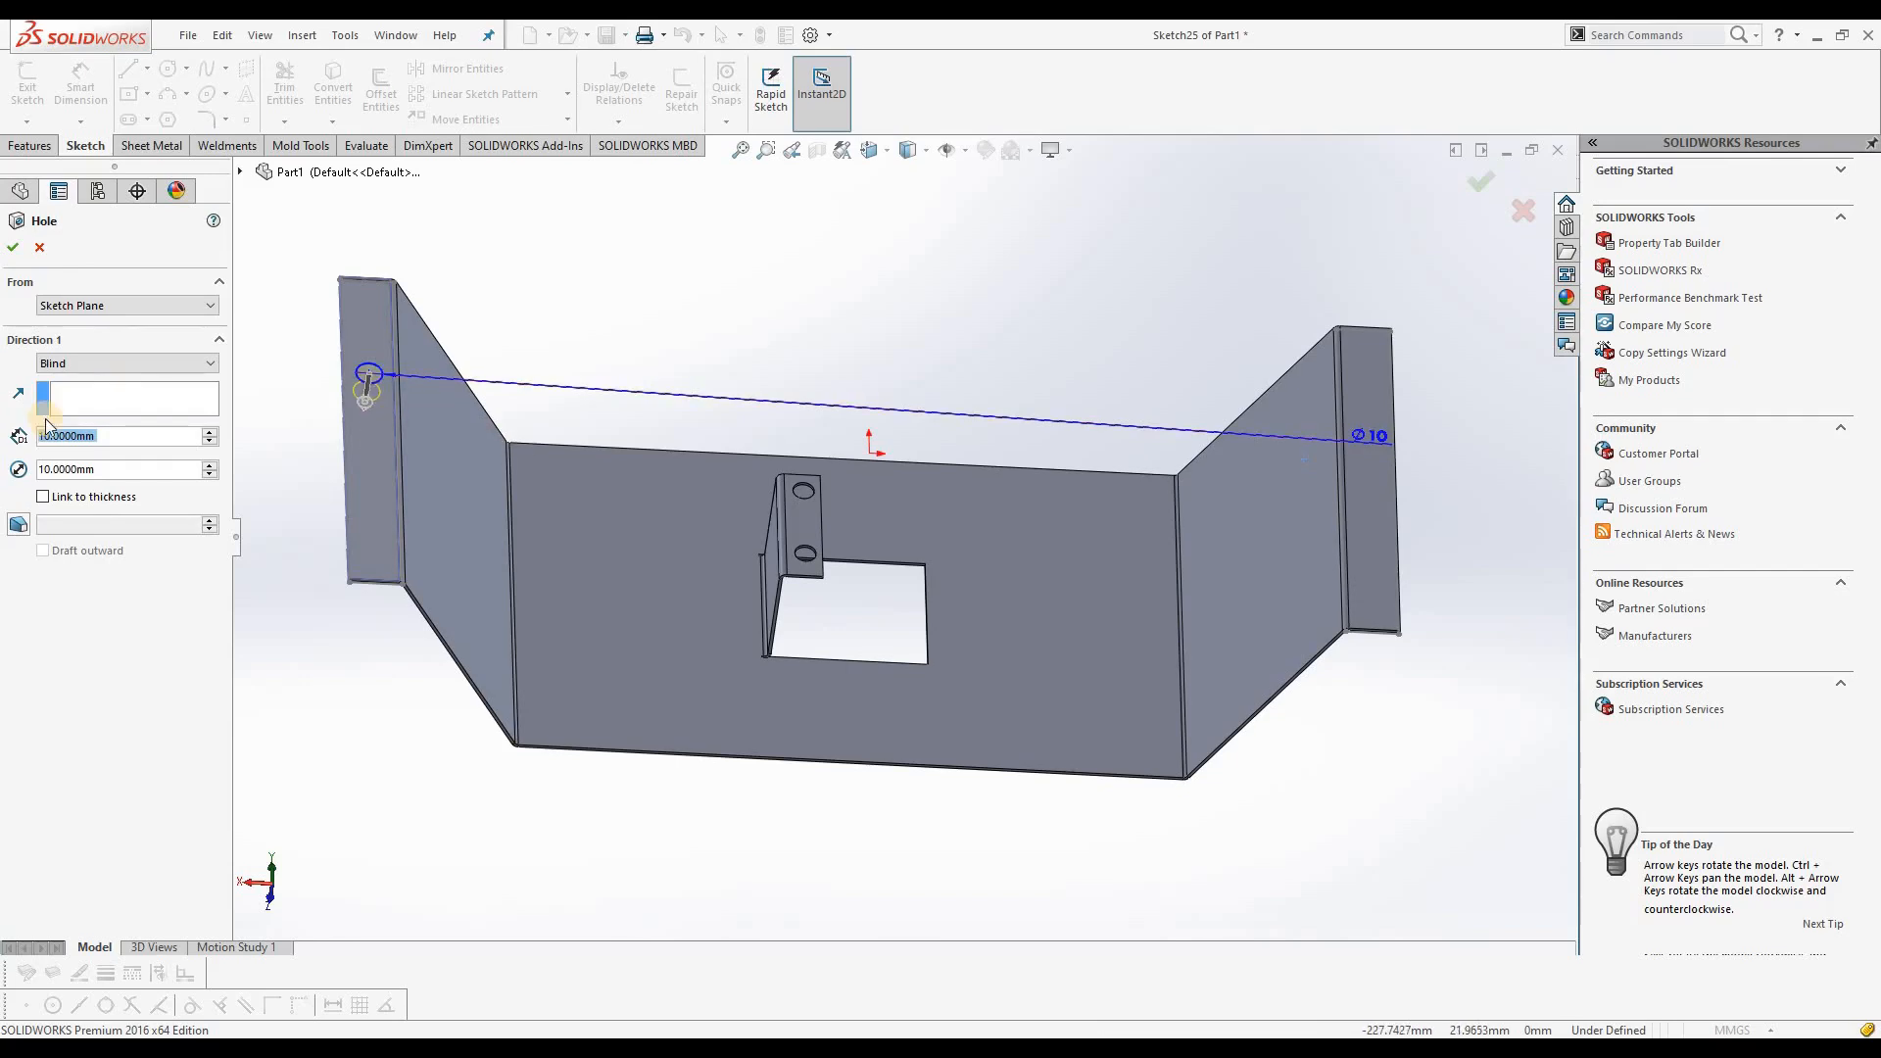
{"action": "left_click_drag", "start_coordinate": [94, 435], "coordinate": [84, 436]}
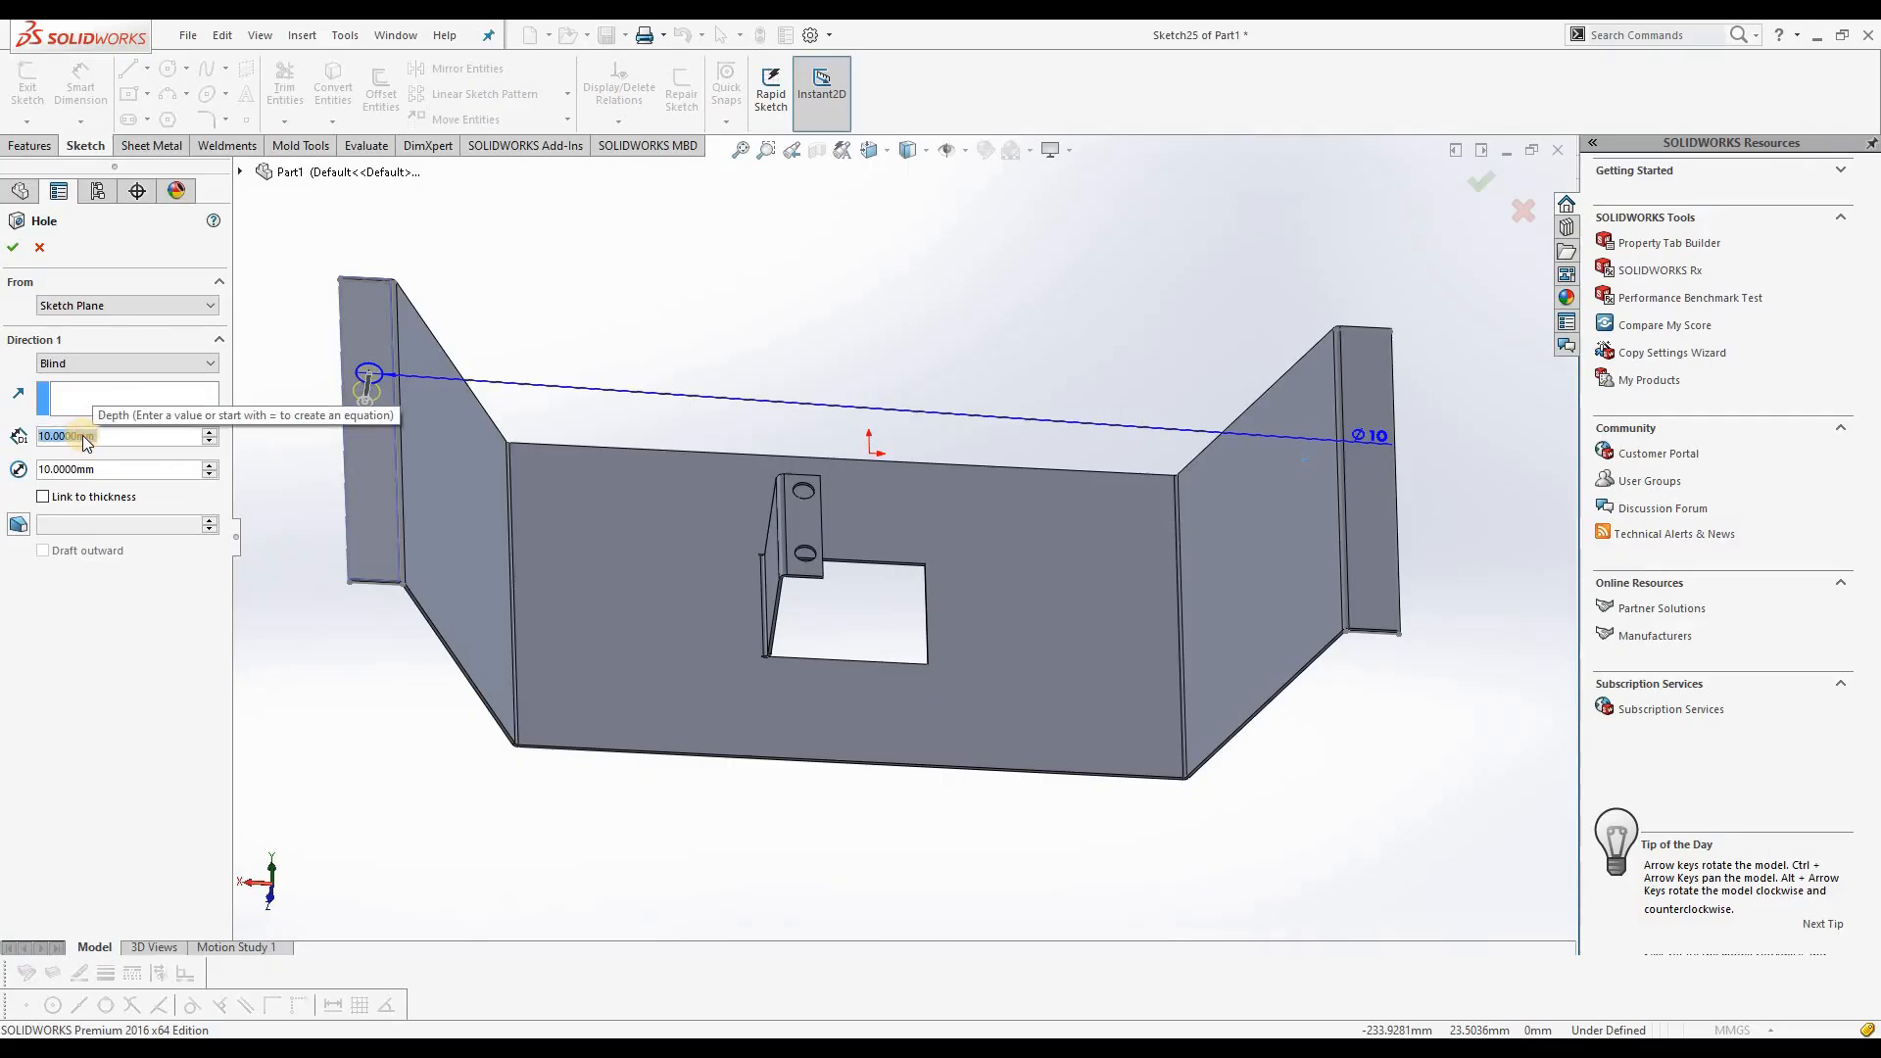
{"action": "type", "text": "11"}
{"action": "key", "text": "Return"}
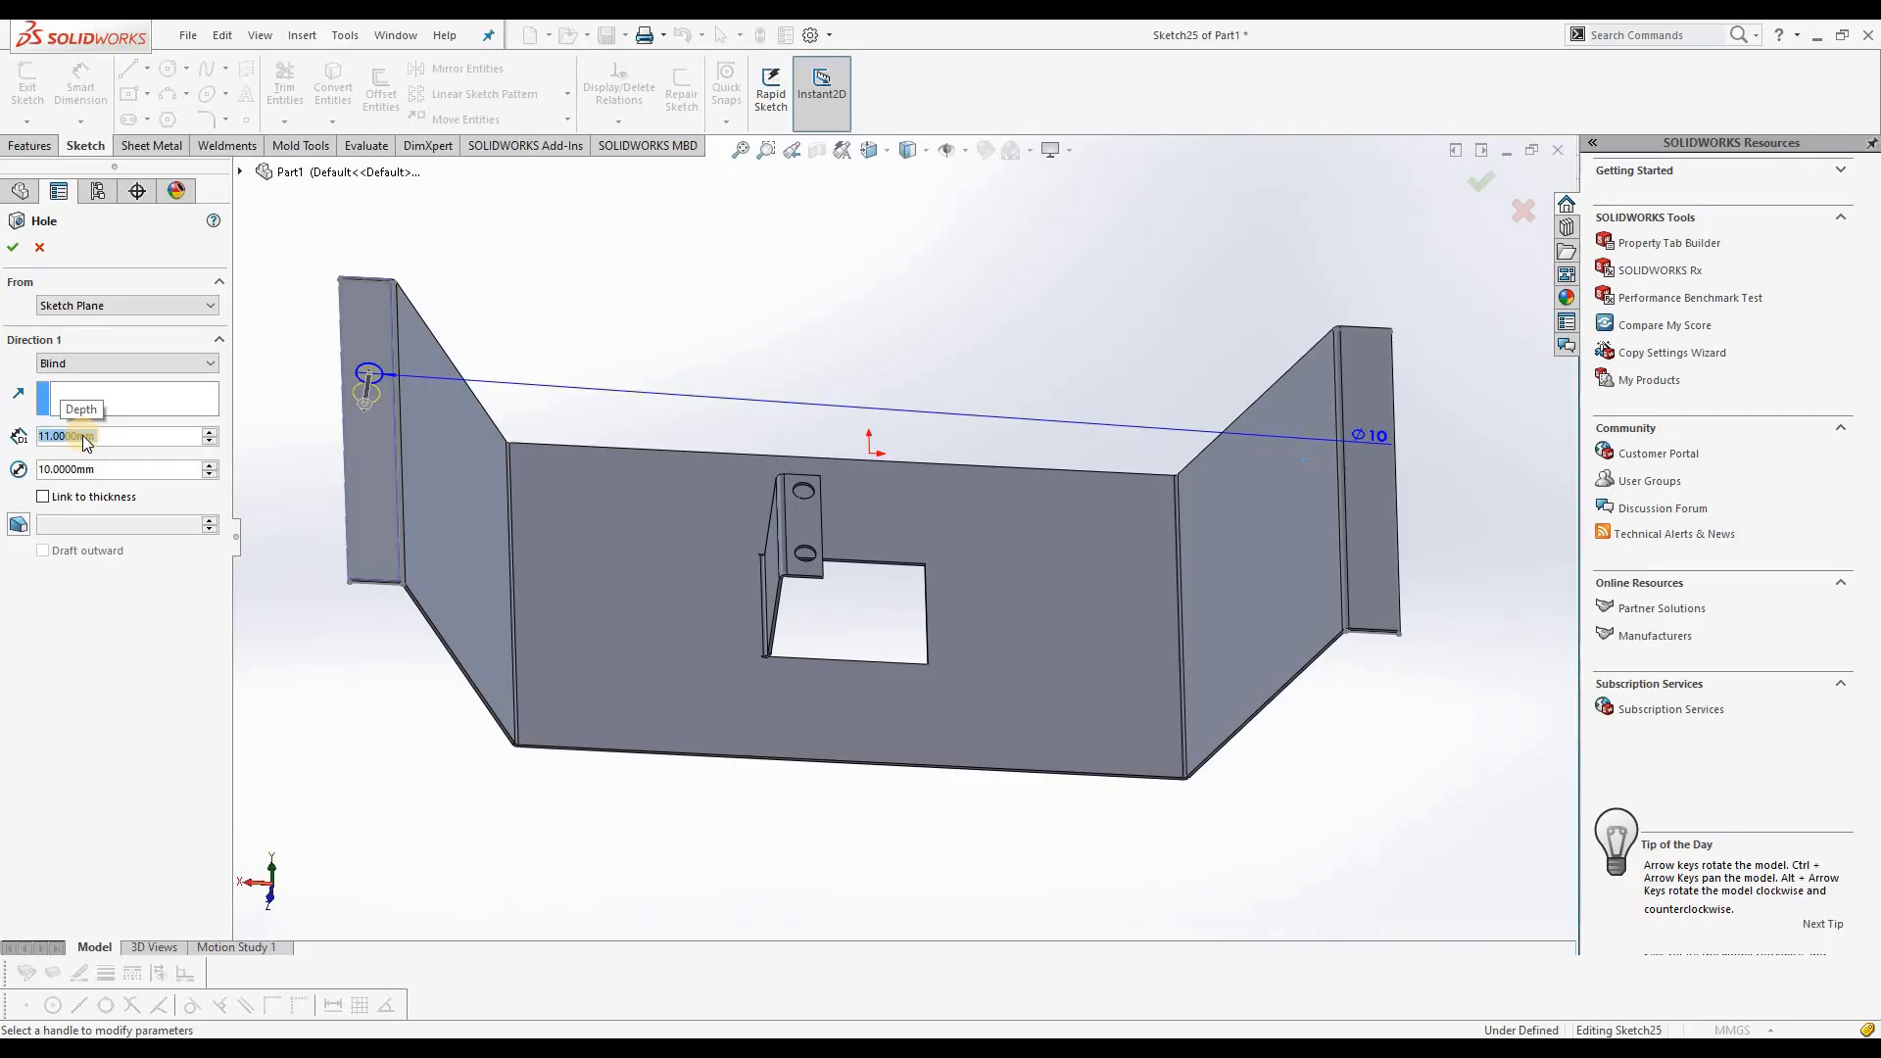
{"action": "left_click", "coordinate": [13, 247]}
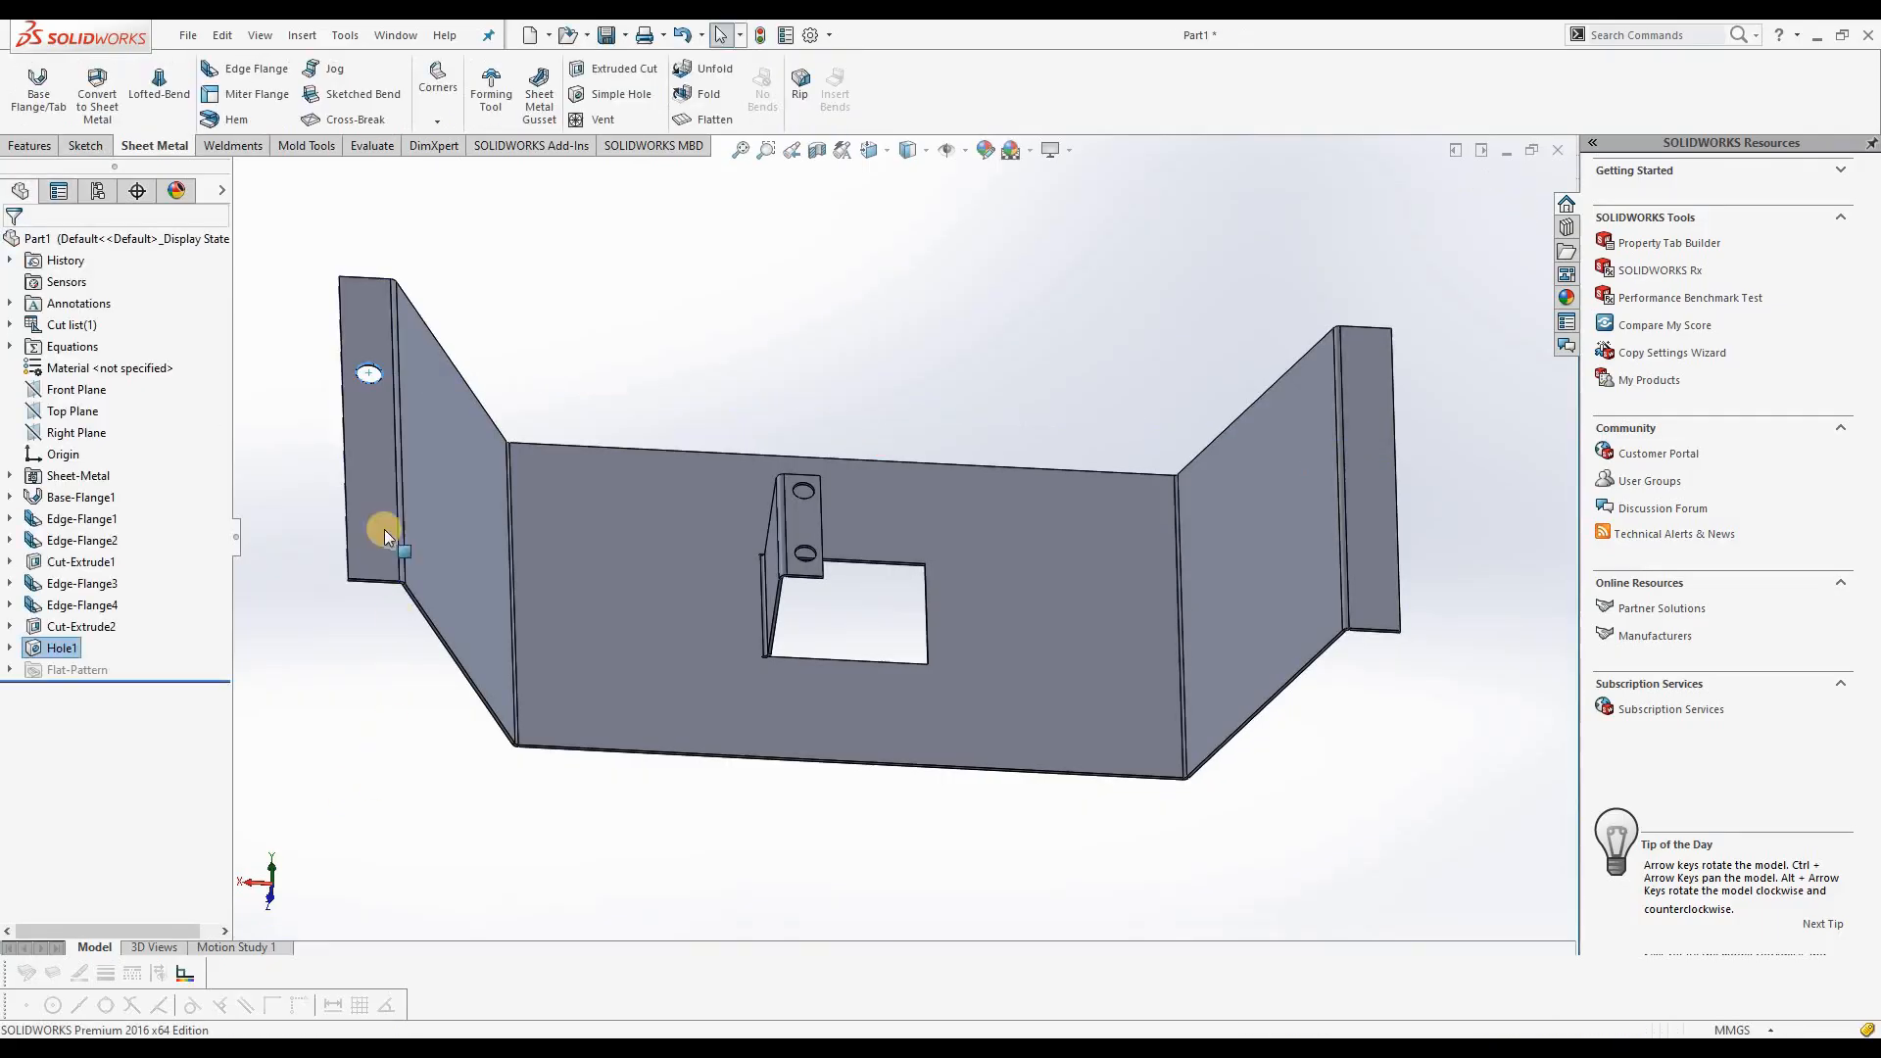
Step: Flatten the part to examine its flat pattern around the inner tab, and return it to the folded state
{"action": "middle_click_drag", "start_coordinate": [370, 365], "coordinate": [339, 490]}
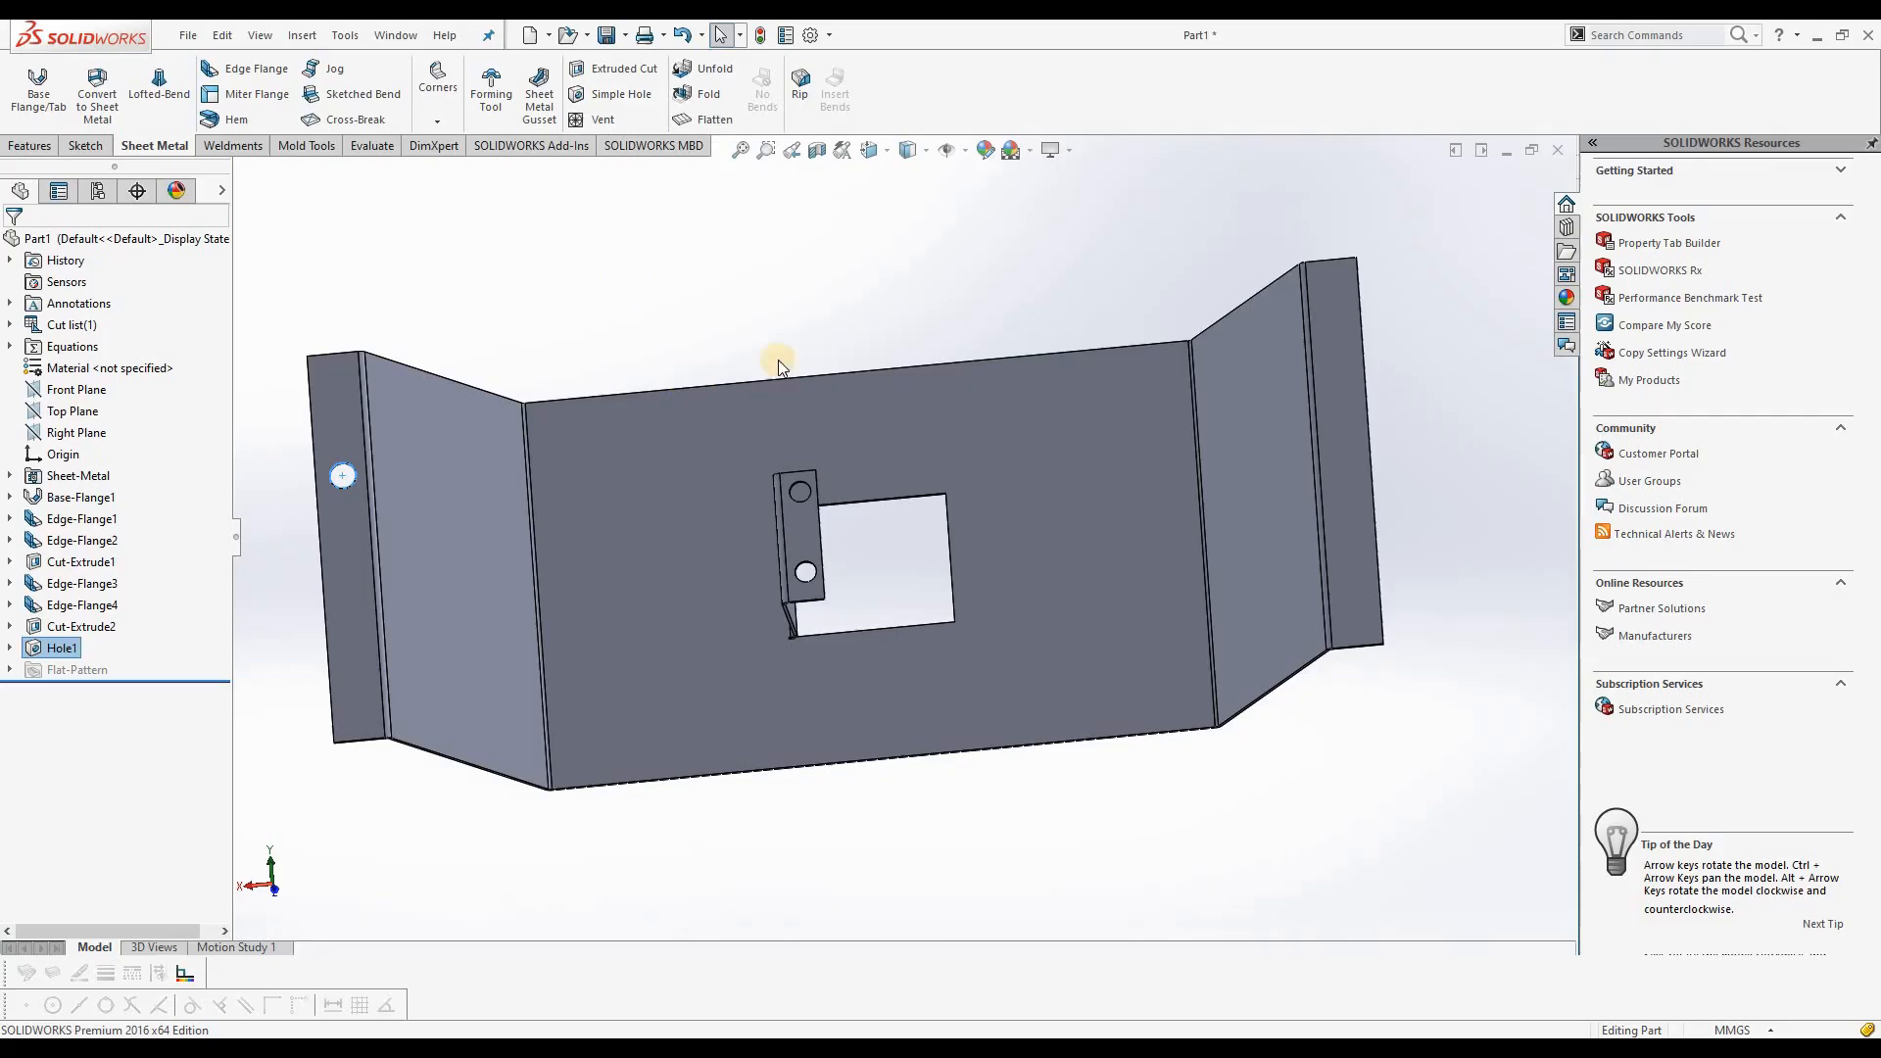
{"action": "left_click", "coordinate": [715, 119]}
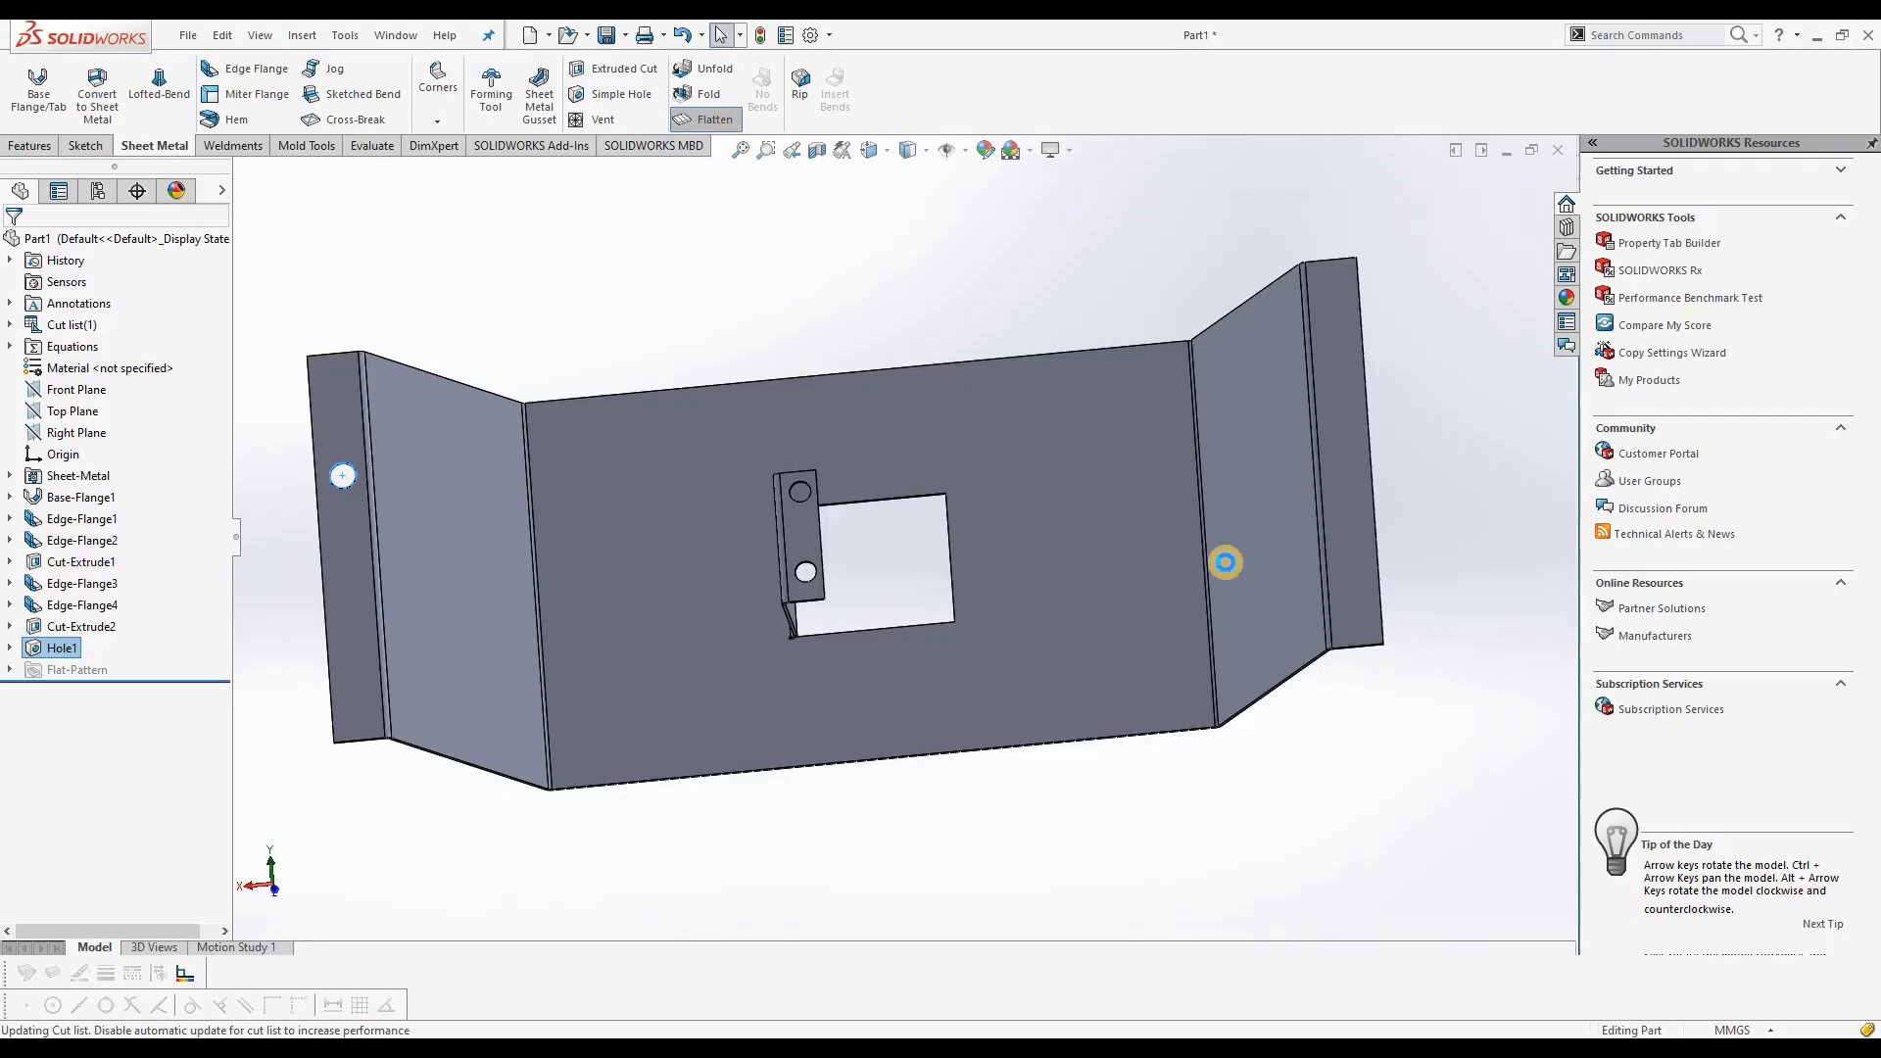
{"action": "middle_click_drag", "start_coordinate": [921, 541], "coordinate": [979, 323]}
{"action": "scroll", "coordinate": [930, 578], "scroll_direction": "down", "scroll_amount": 5}
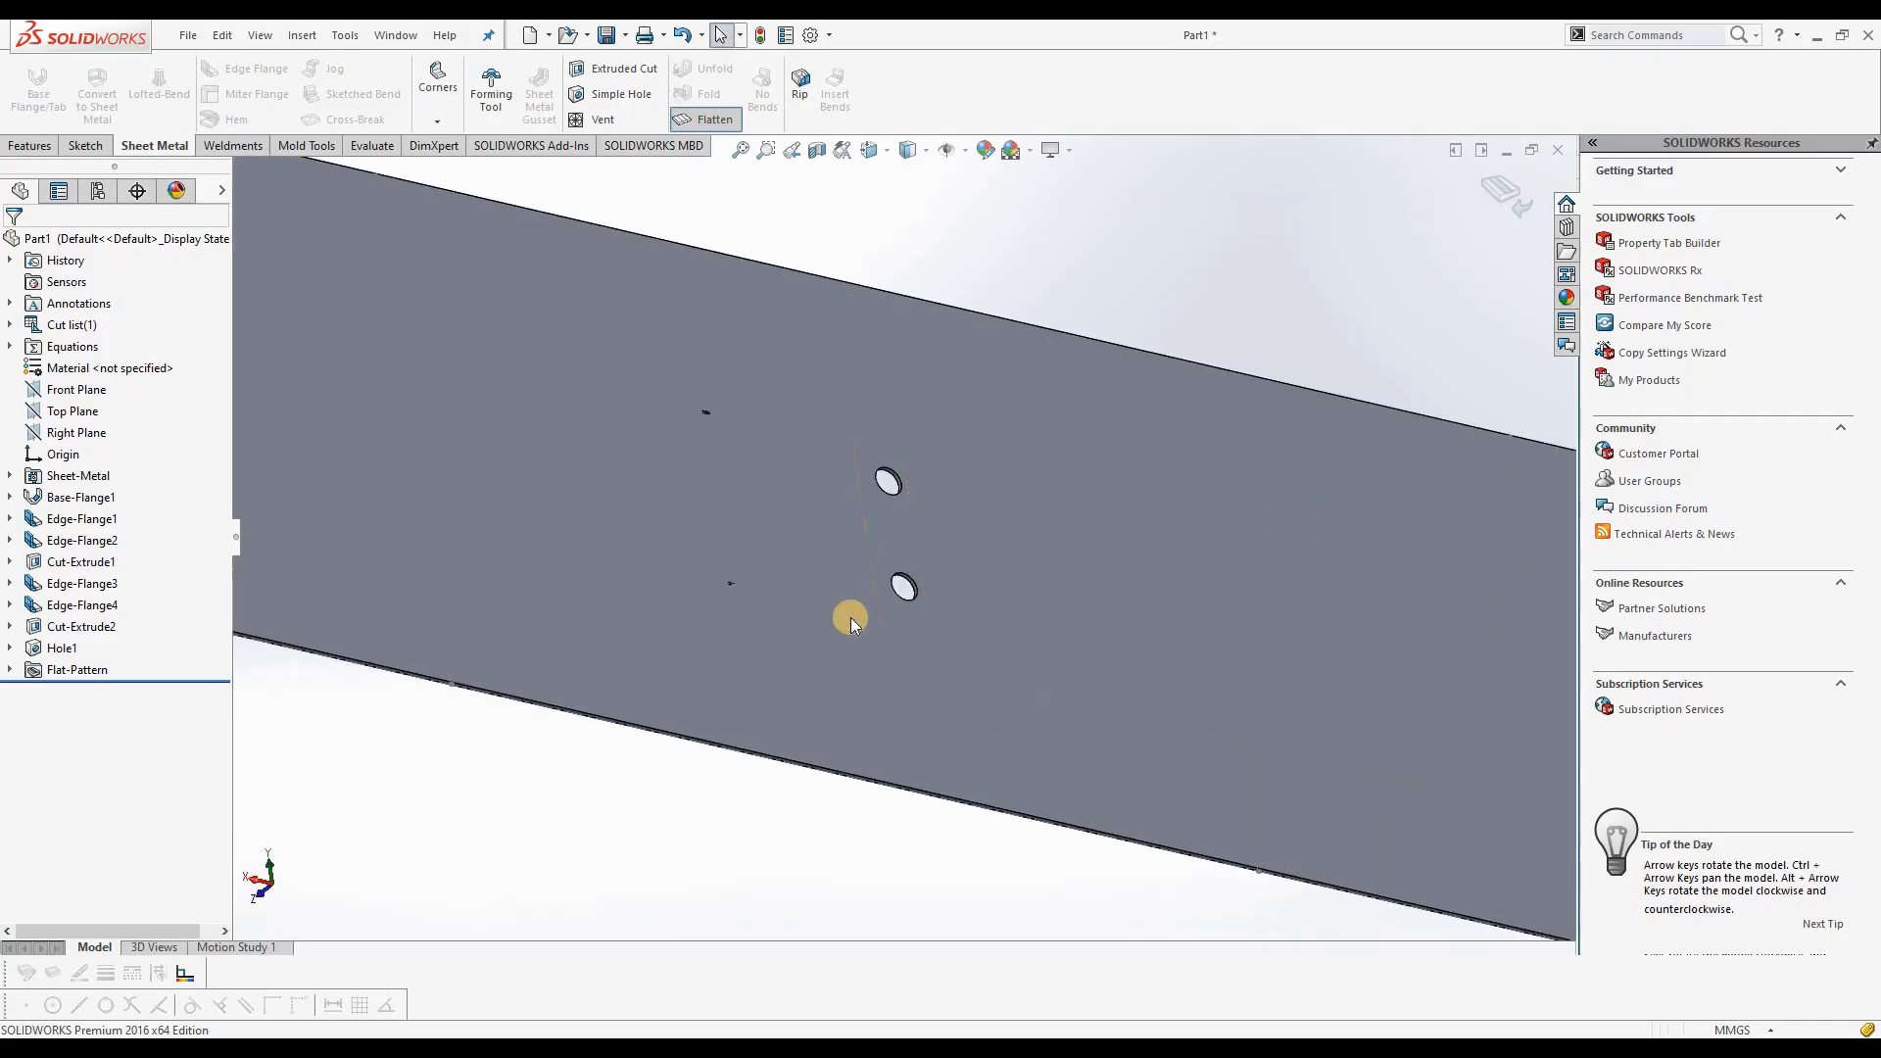
{"action": "scroll", "coordinate": [851, 617], "scroll_direction": "up", "scroll_amount": 5}
{"action": "middle_click_drag", "start_coordinate": [891, 453], "coordinate": [791, 637]}
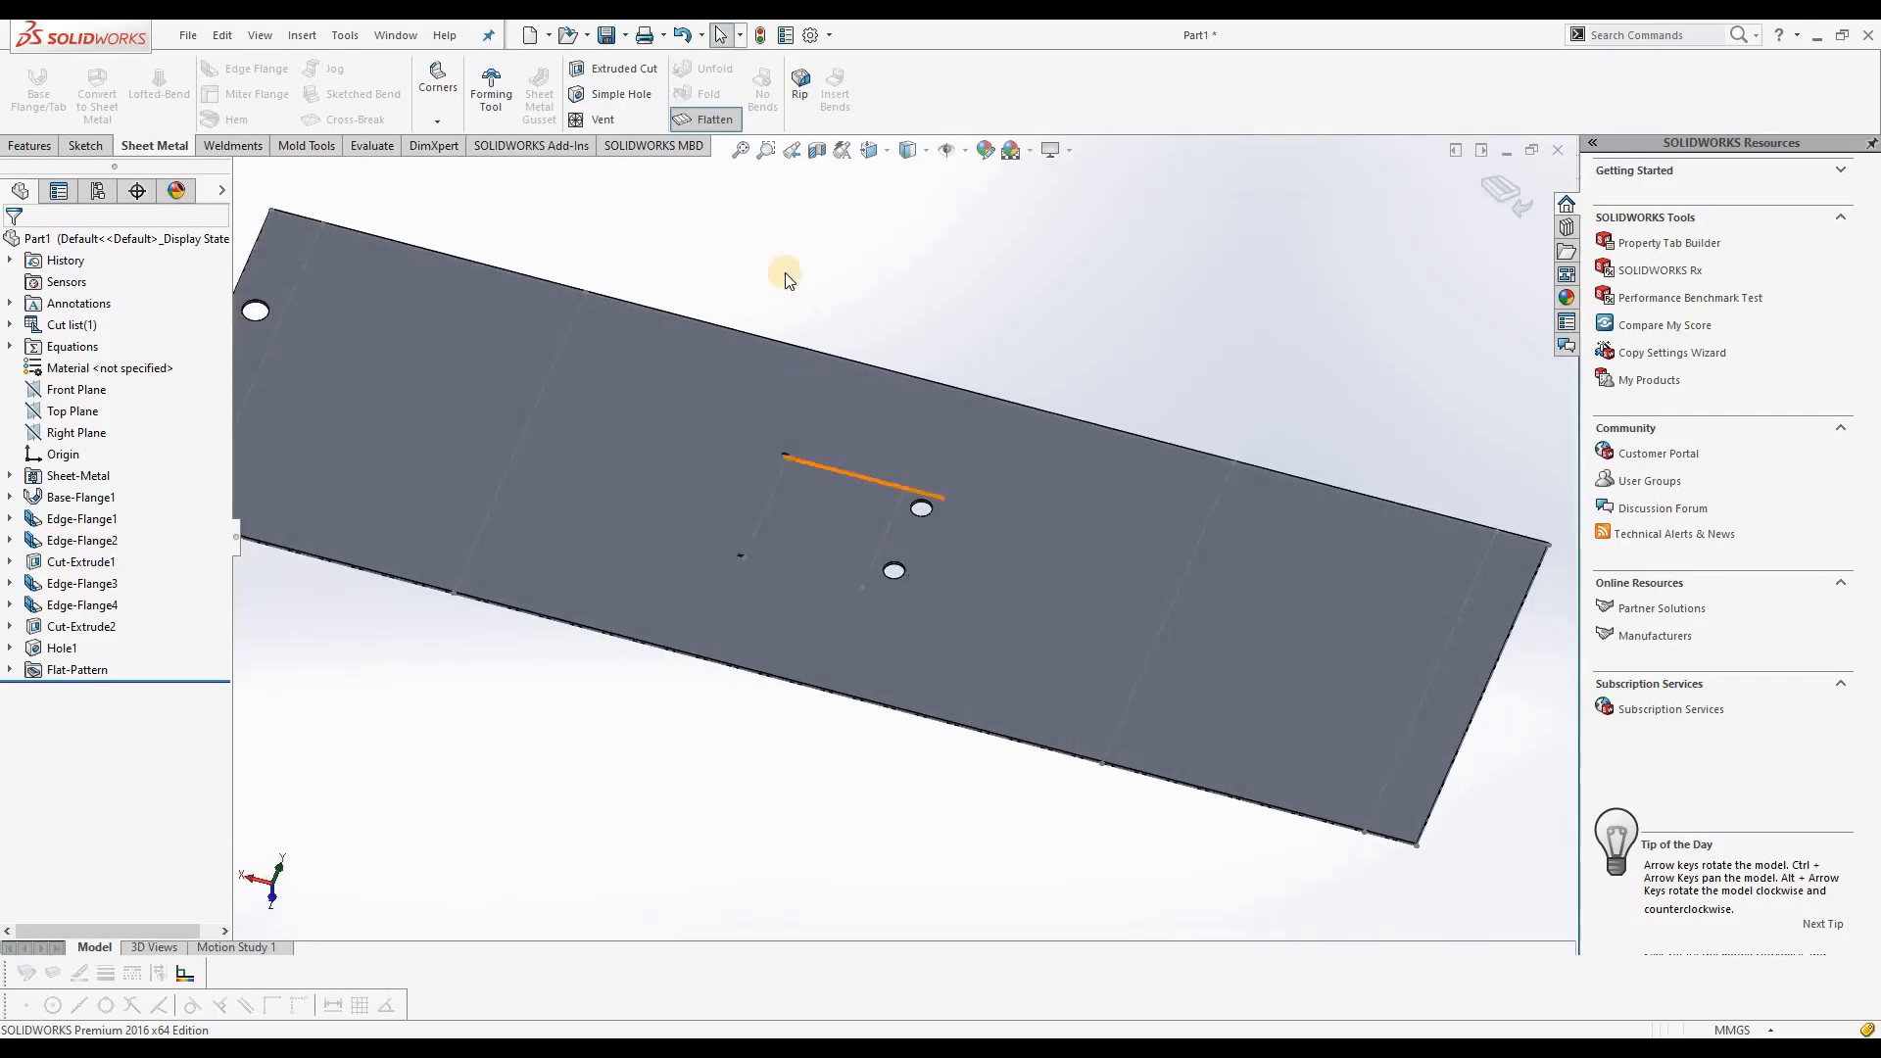
{"action": "left_click", "coordinate": [713, 120]}
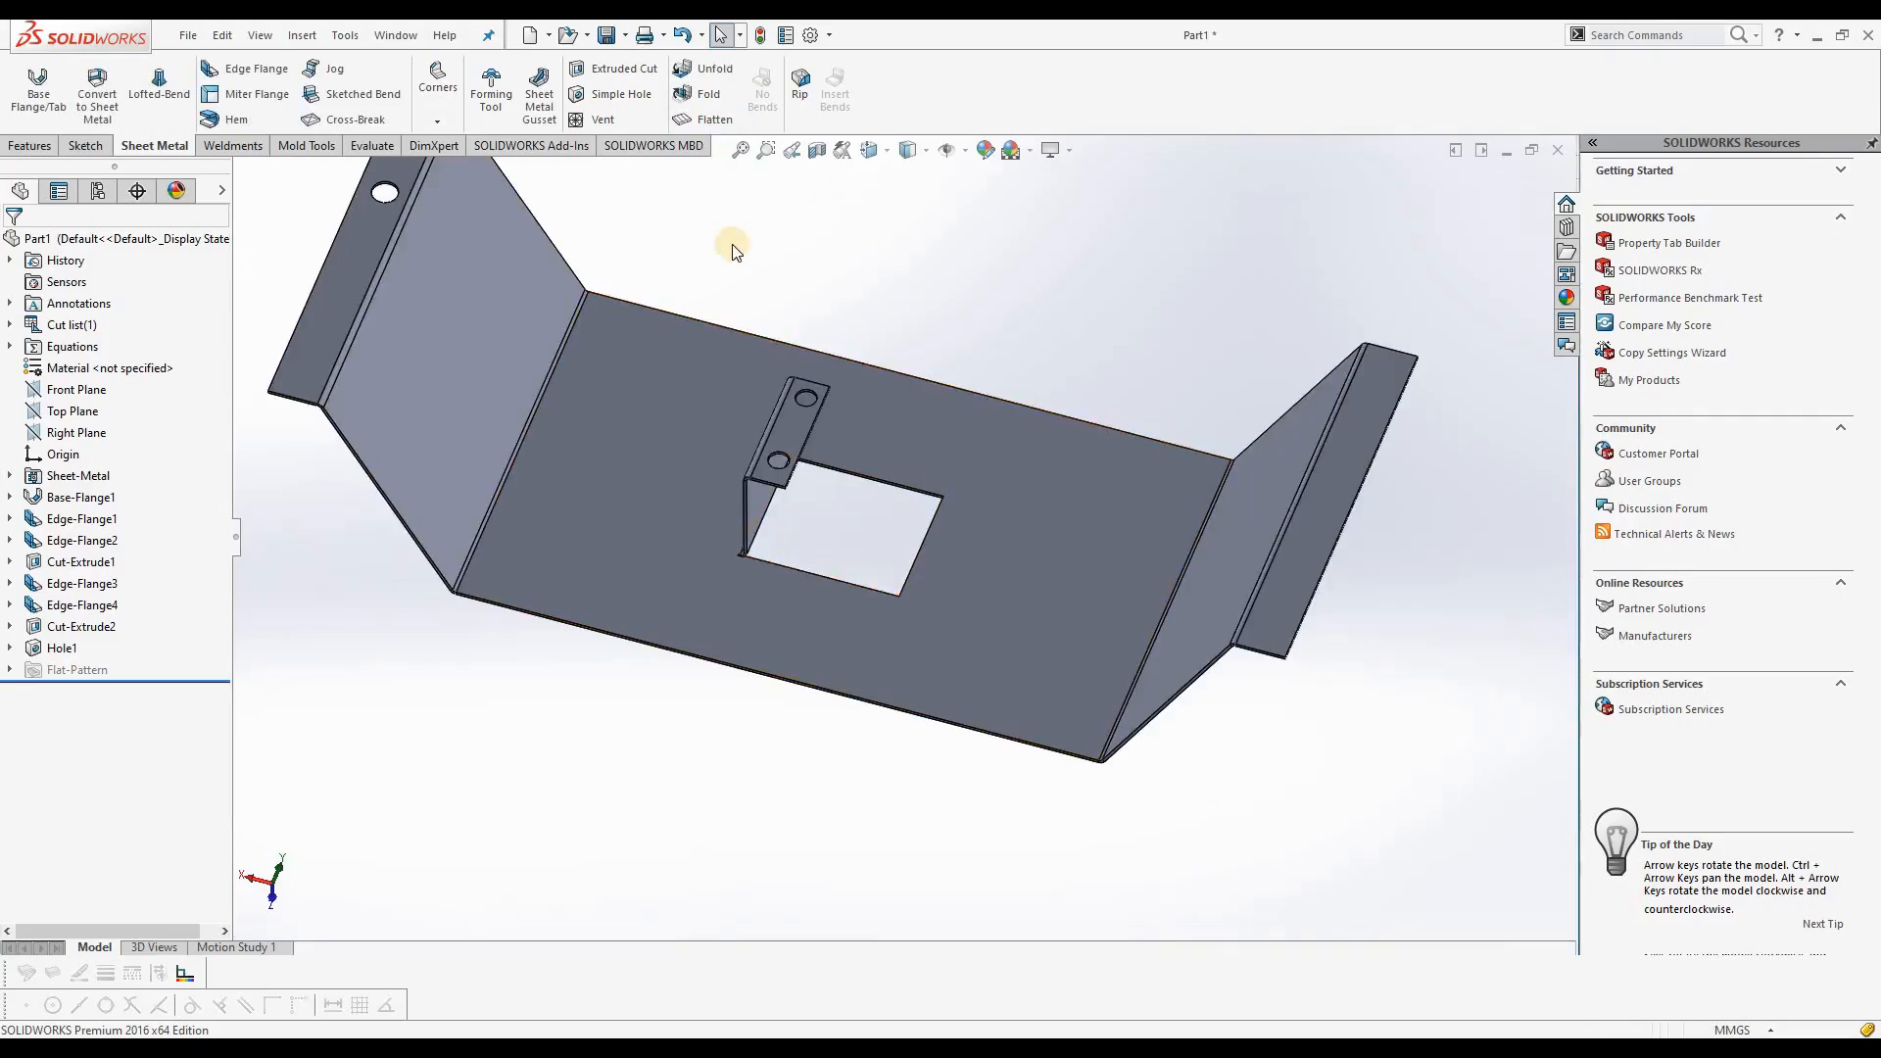
Step: Compare the inner tab with the cutout in folded and flattened form, ending in the folded state
{"action": "middle_click_drag", "start_coordinate": [722, 244], "coordinate": [864, 248]}
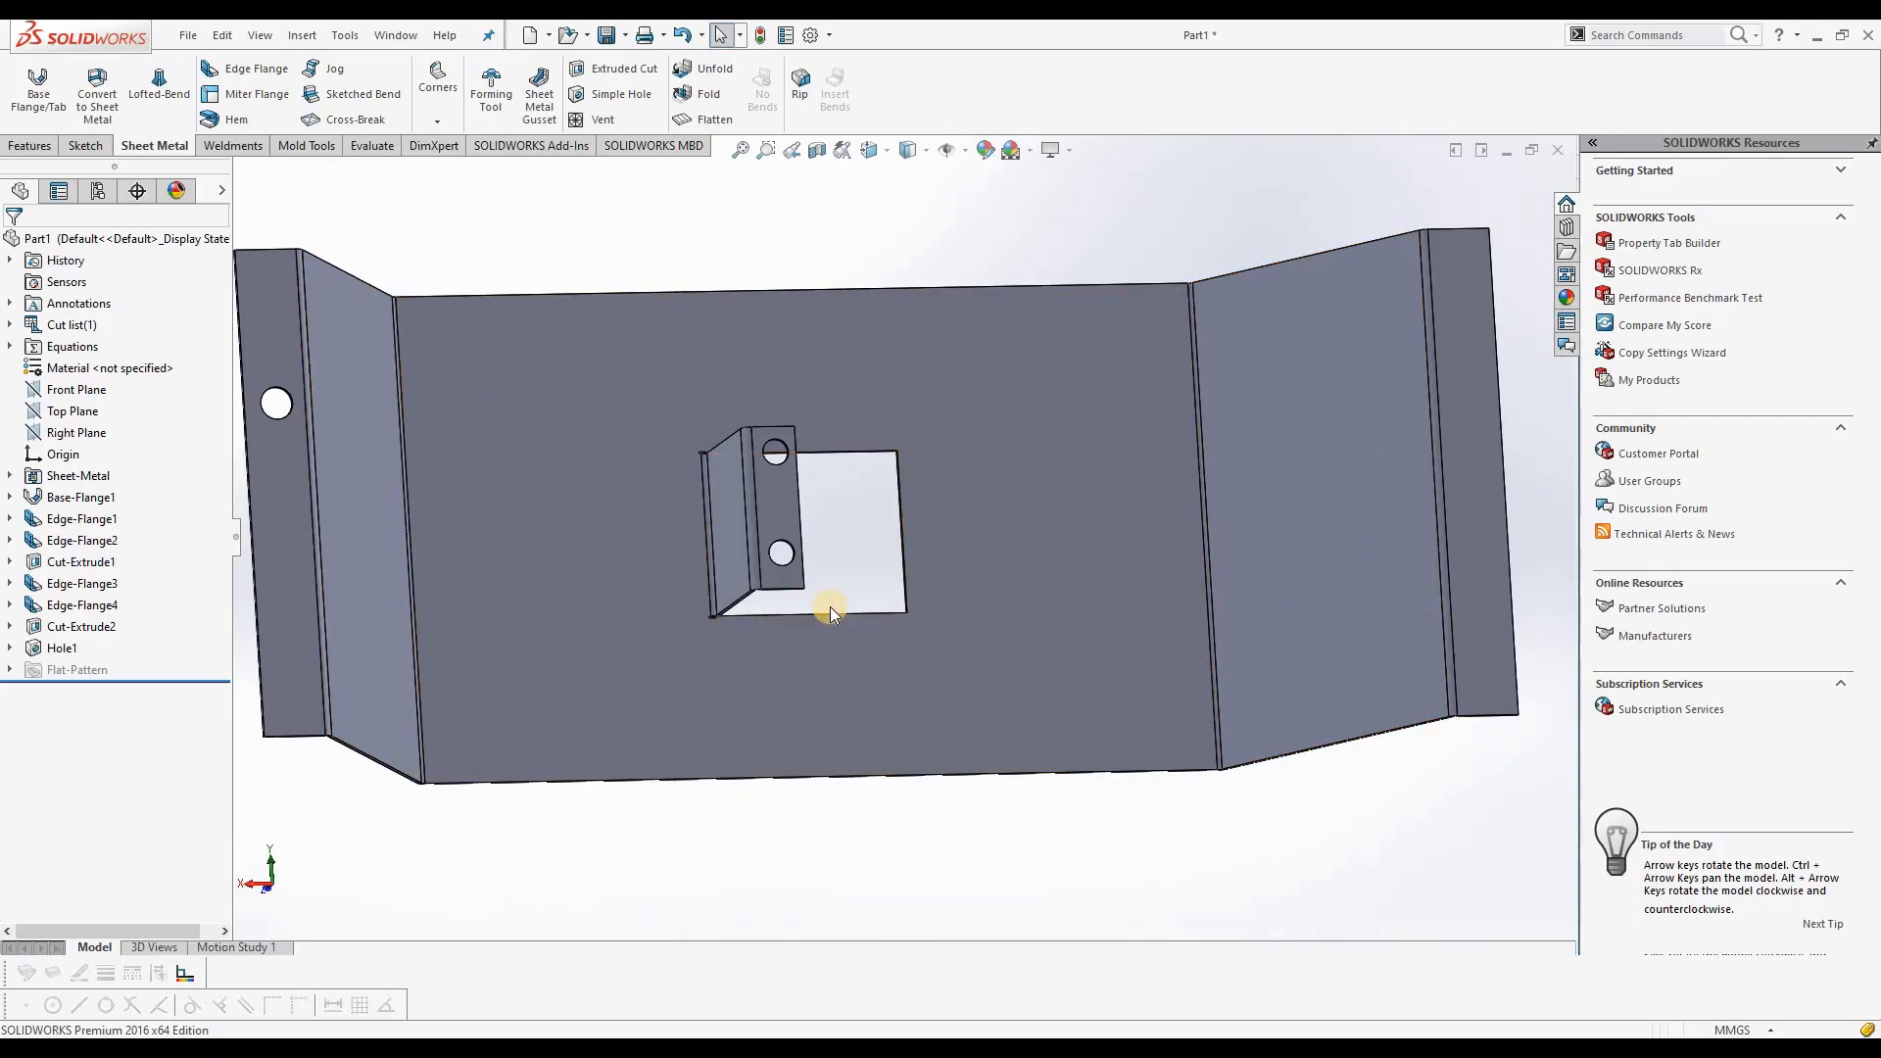
{"action": "middle_click_drag", "start_coordinate": [815, 415], "coordinate": [817, 723]}
{"action": "scroll", "coordinate": [803, 361], "scroll_direction": "down", "scroll_amount": 2}
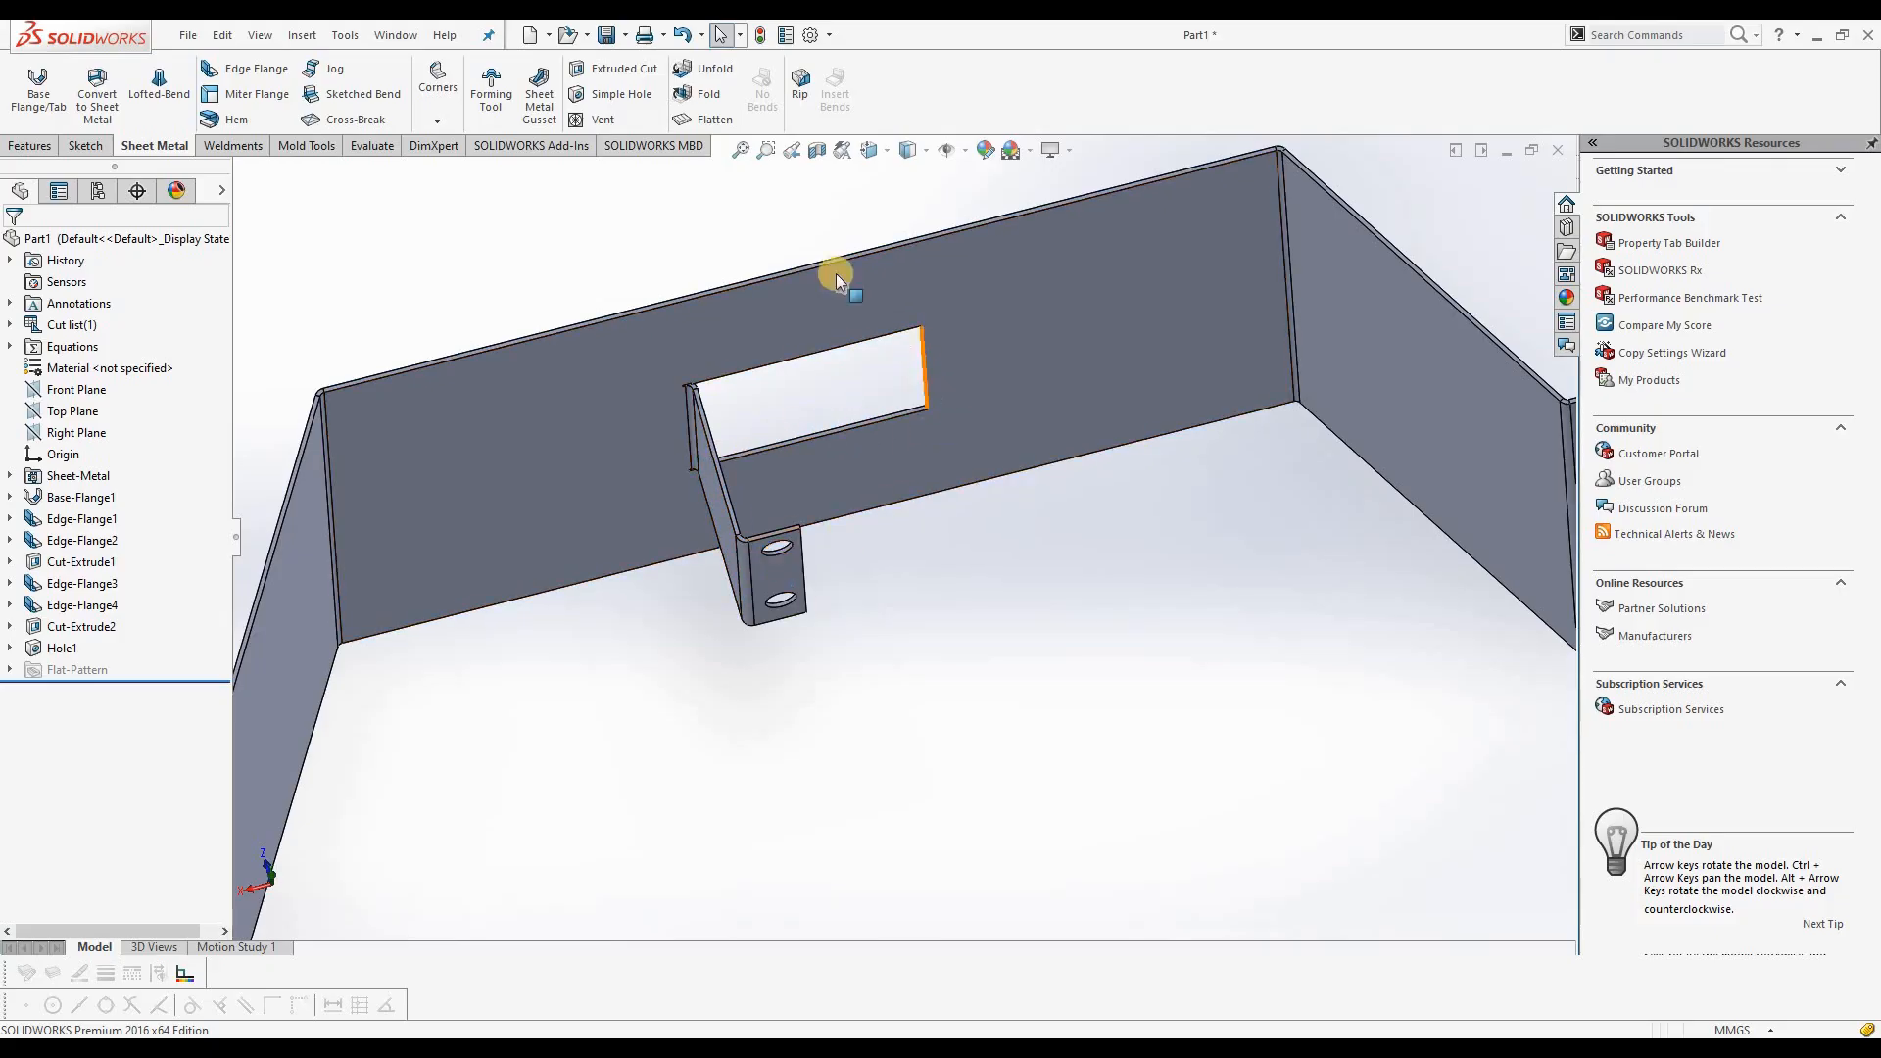
{"action": "left_click", "coordinate": [704, 118]}
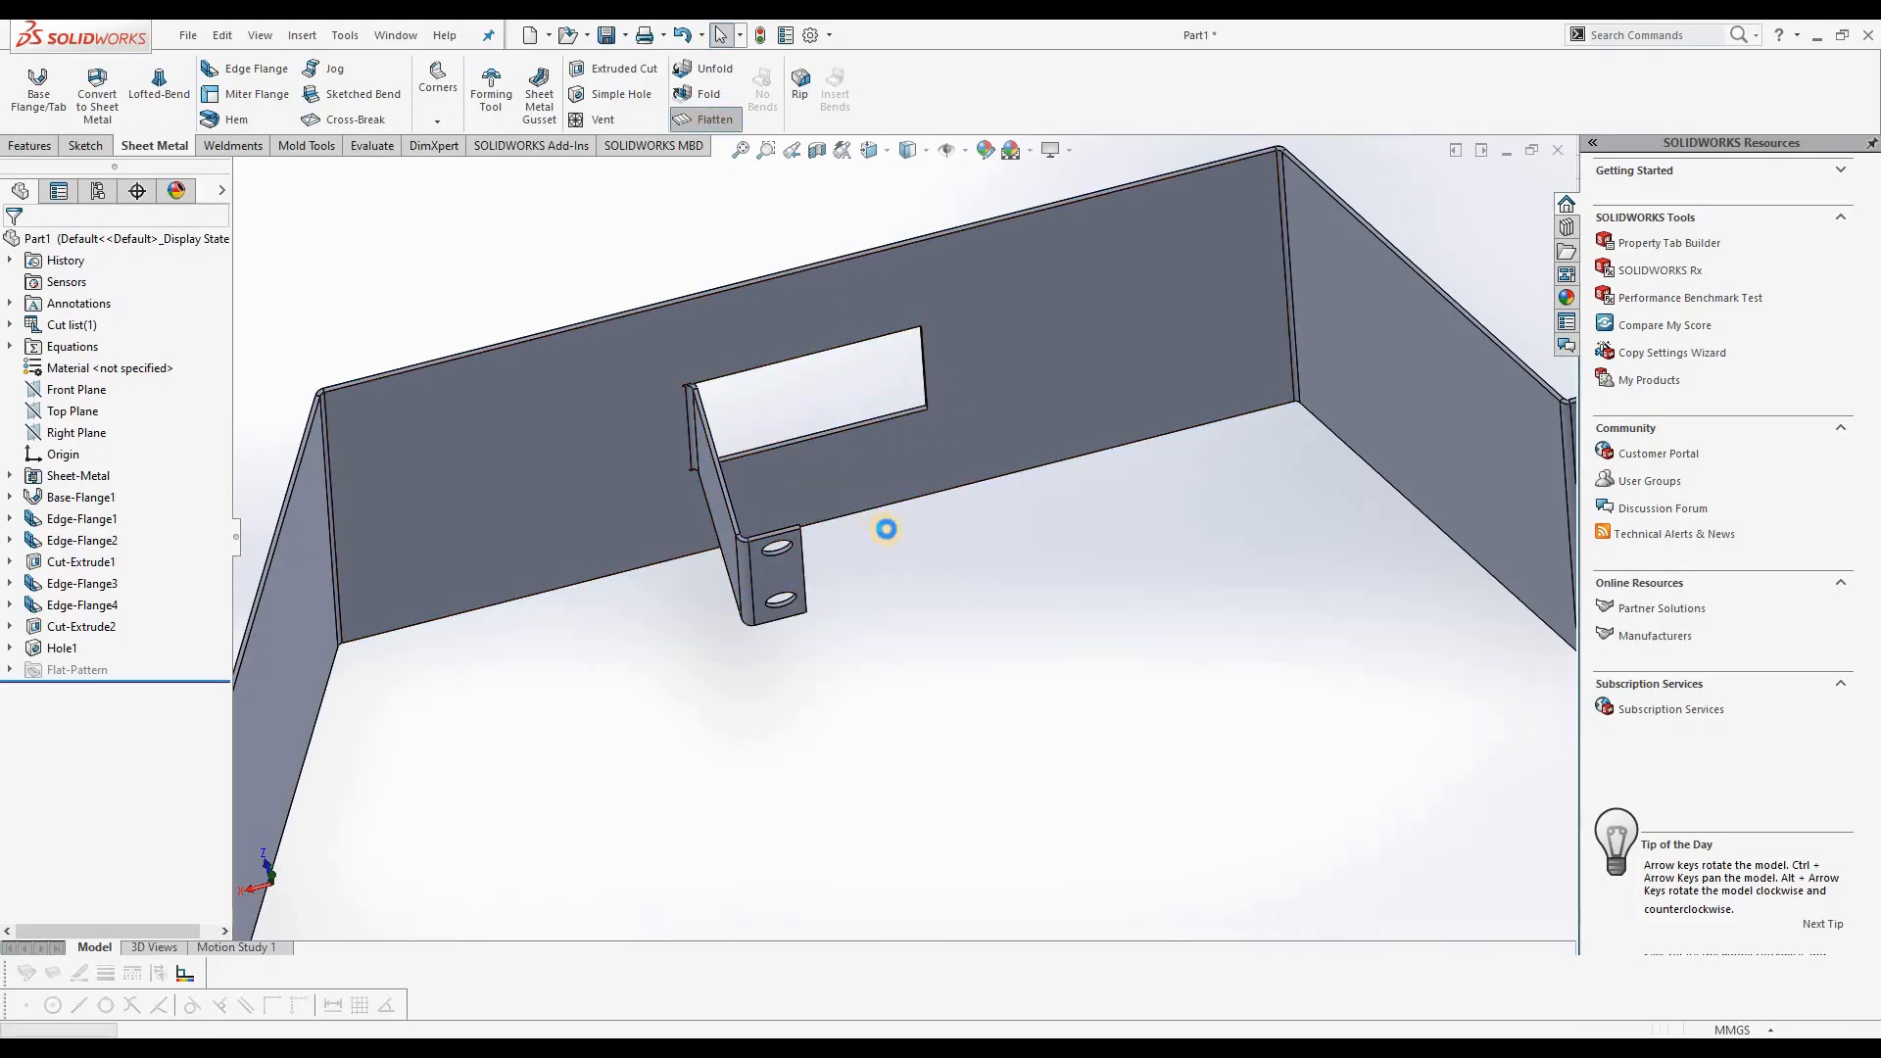
{"action": "middle_click_drag", "start_coordinate": [851, 308], "coordinate": [877, 257]}
{"action": "scroll", "coordinate": [872, 235], "scroll_direction": "down", "scroll_amount": 2}
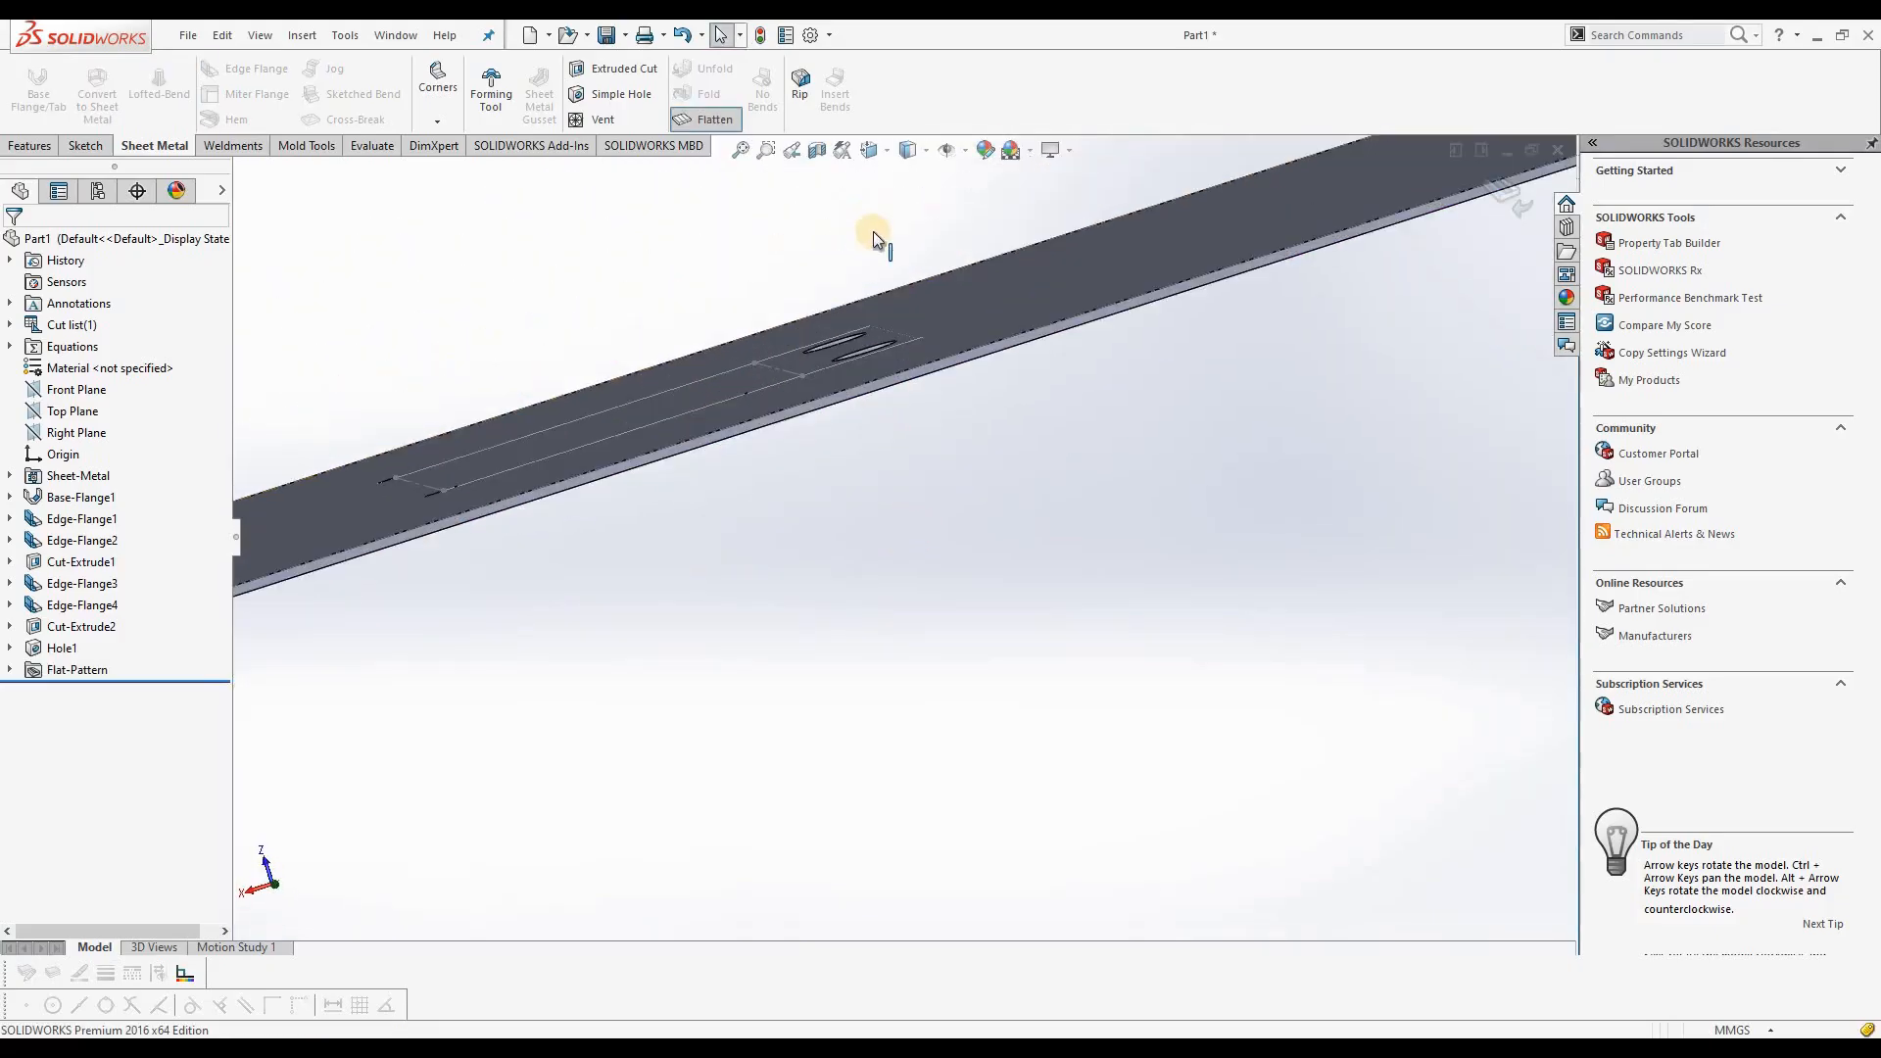
{"action": "scroll", "coordinate": [914, 327], "scroll_direction": "down", "scroll_amount": 5}
{"action": "middle_click_drag", "start_coordinate": [1167, 420], "coordinate": [845, 554]}
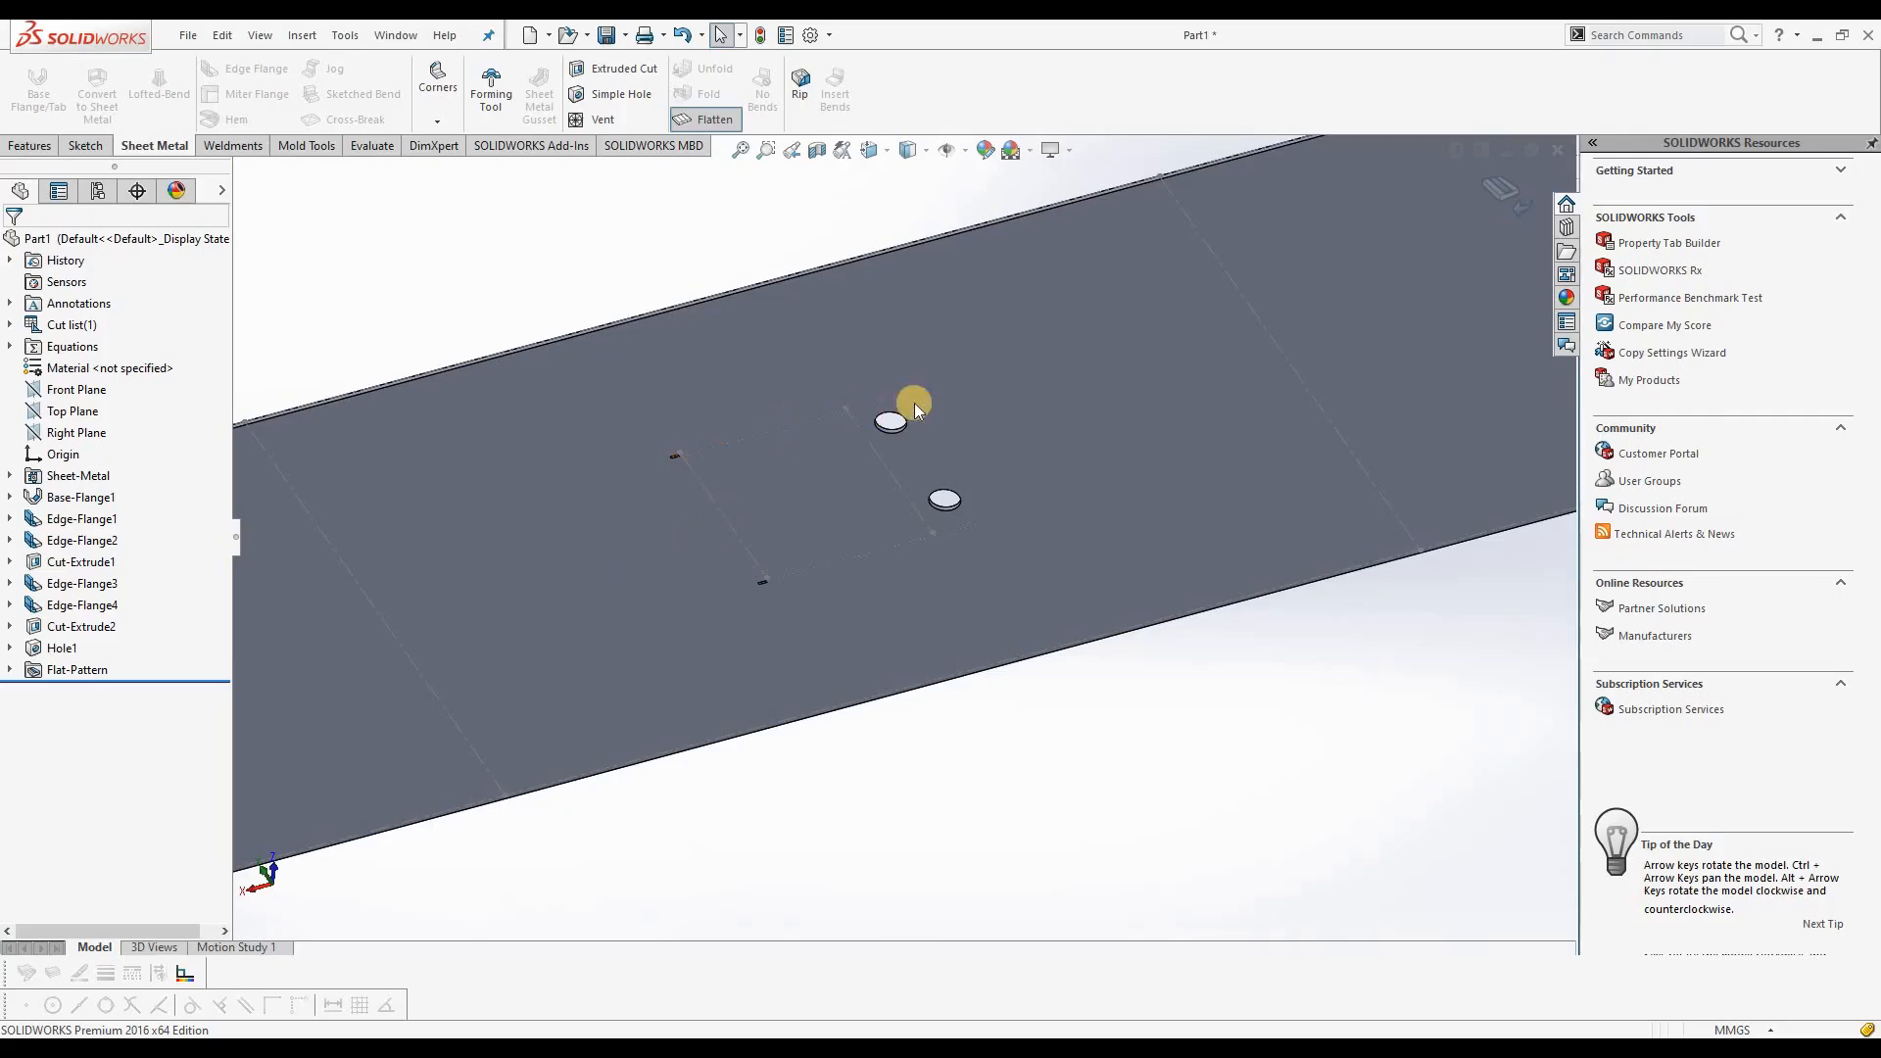
{"action": "left_click", "coordinate": [713, 121]}
{"action": "left_click", "coordinate": [853, 665]}
{"action": "middle_click_drag", "start_coordinate": [797, 550], "coordinate": [760, 443]}
{"action": "left_click", "coordinate": [142, 639]}
{"action": "left_click", "coordinate": [739, 461]}
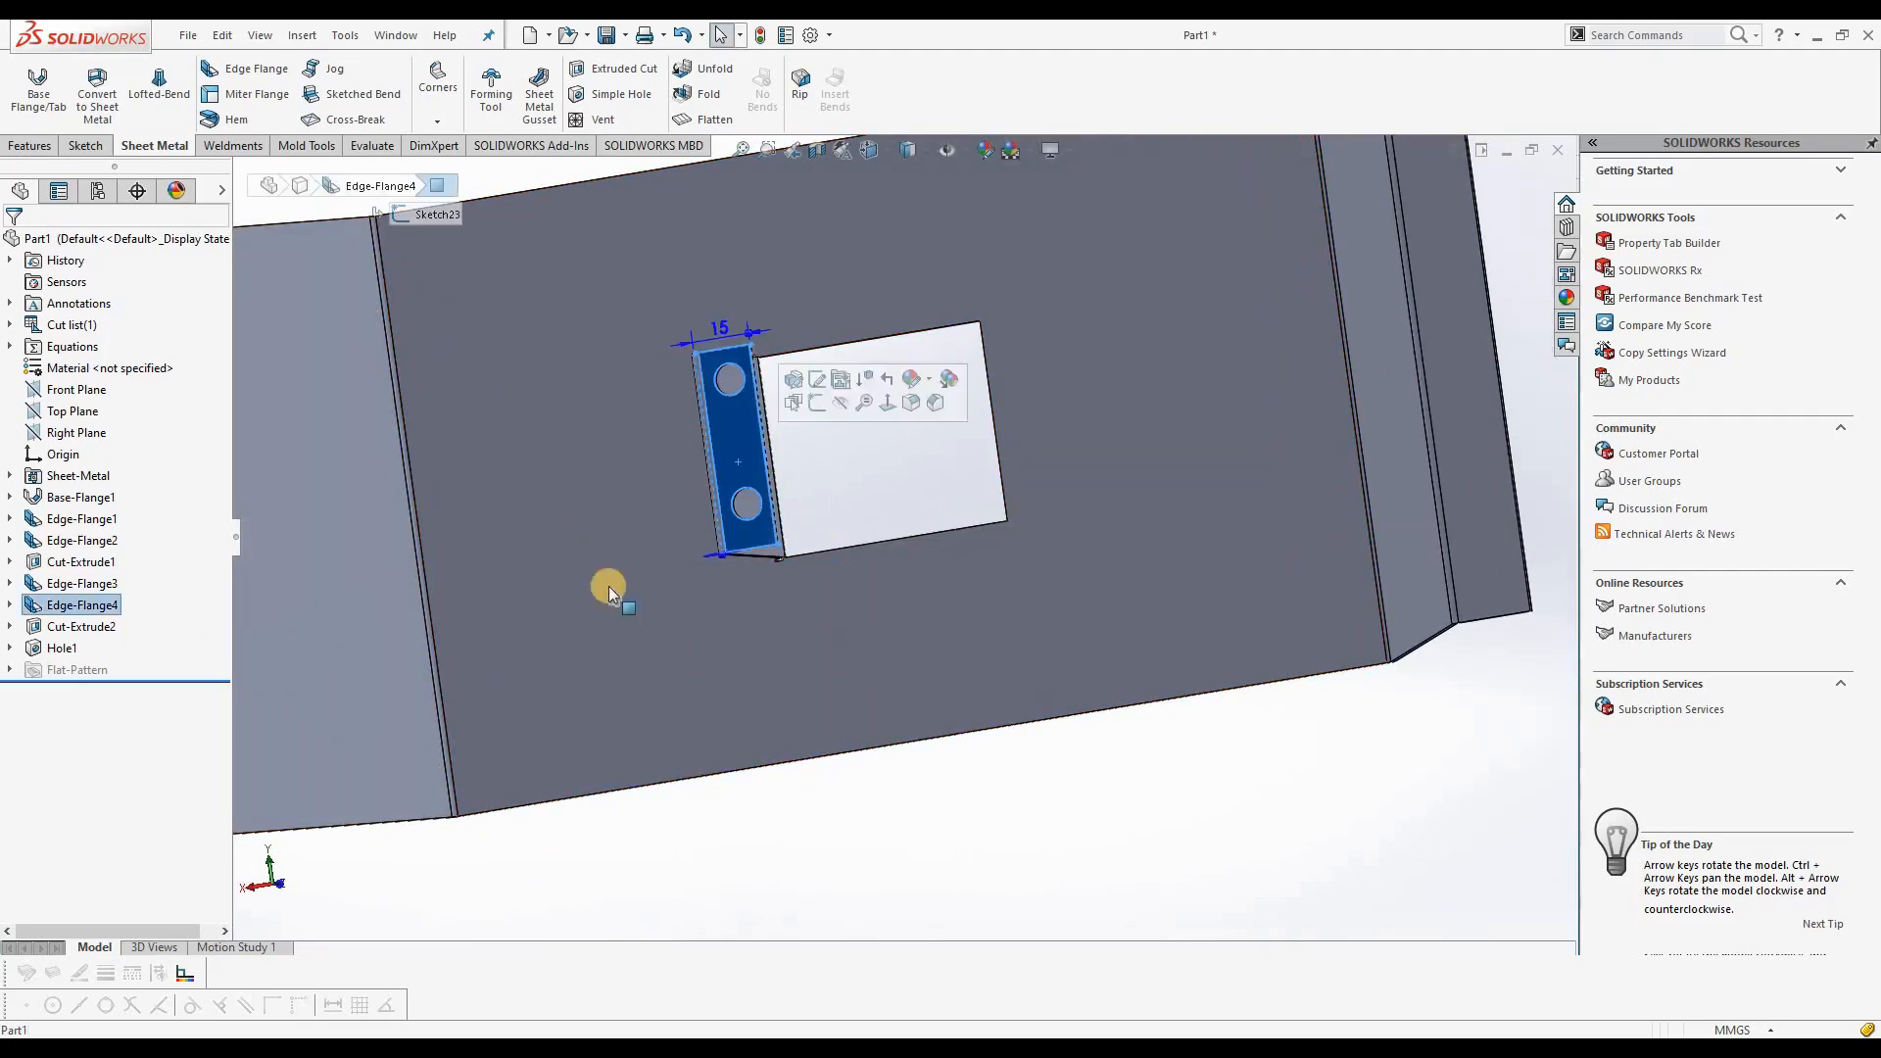
{"action": "left_click", "coordinate": [91, 606]}
{"action": "right_click", "coordinate": [91, 605]}
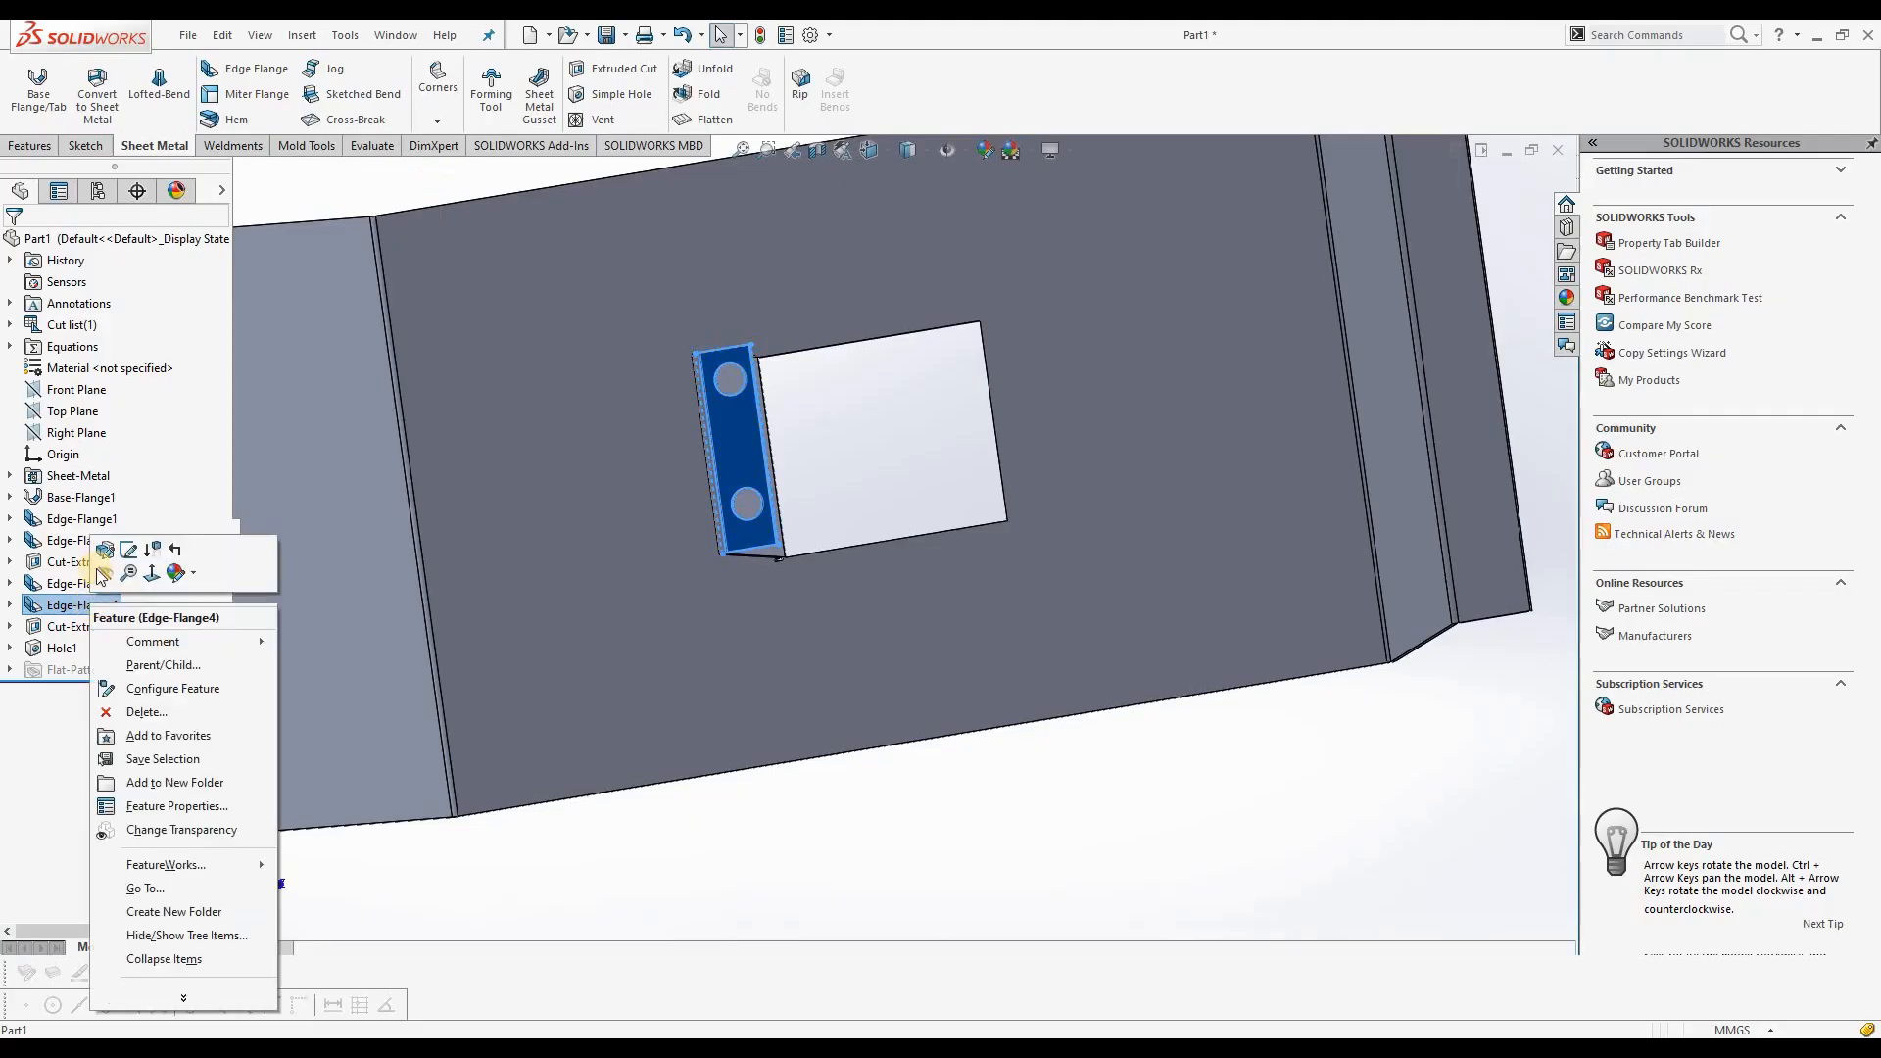
{"action": "left_click", "coordinate": [125, 550]}
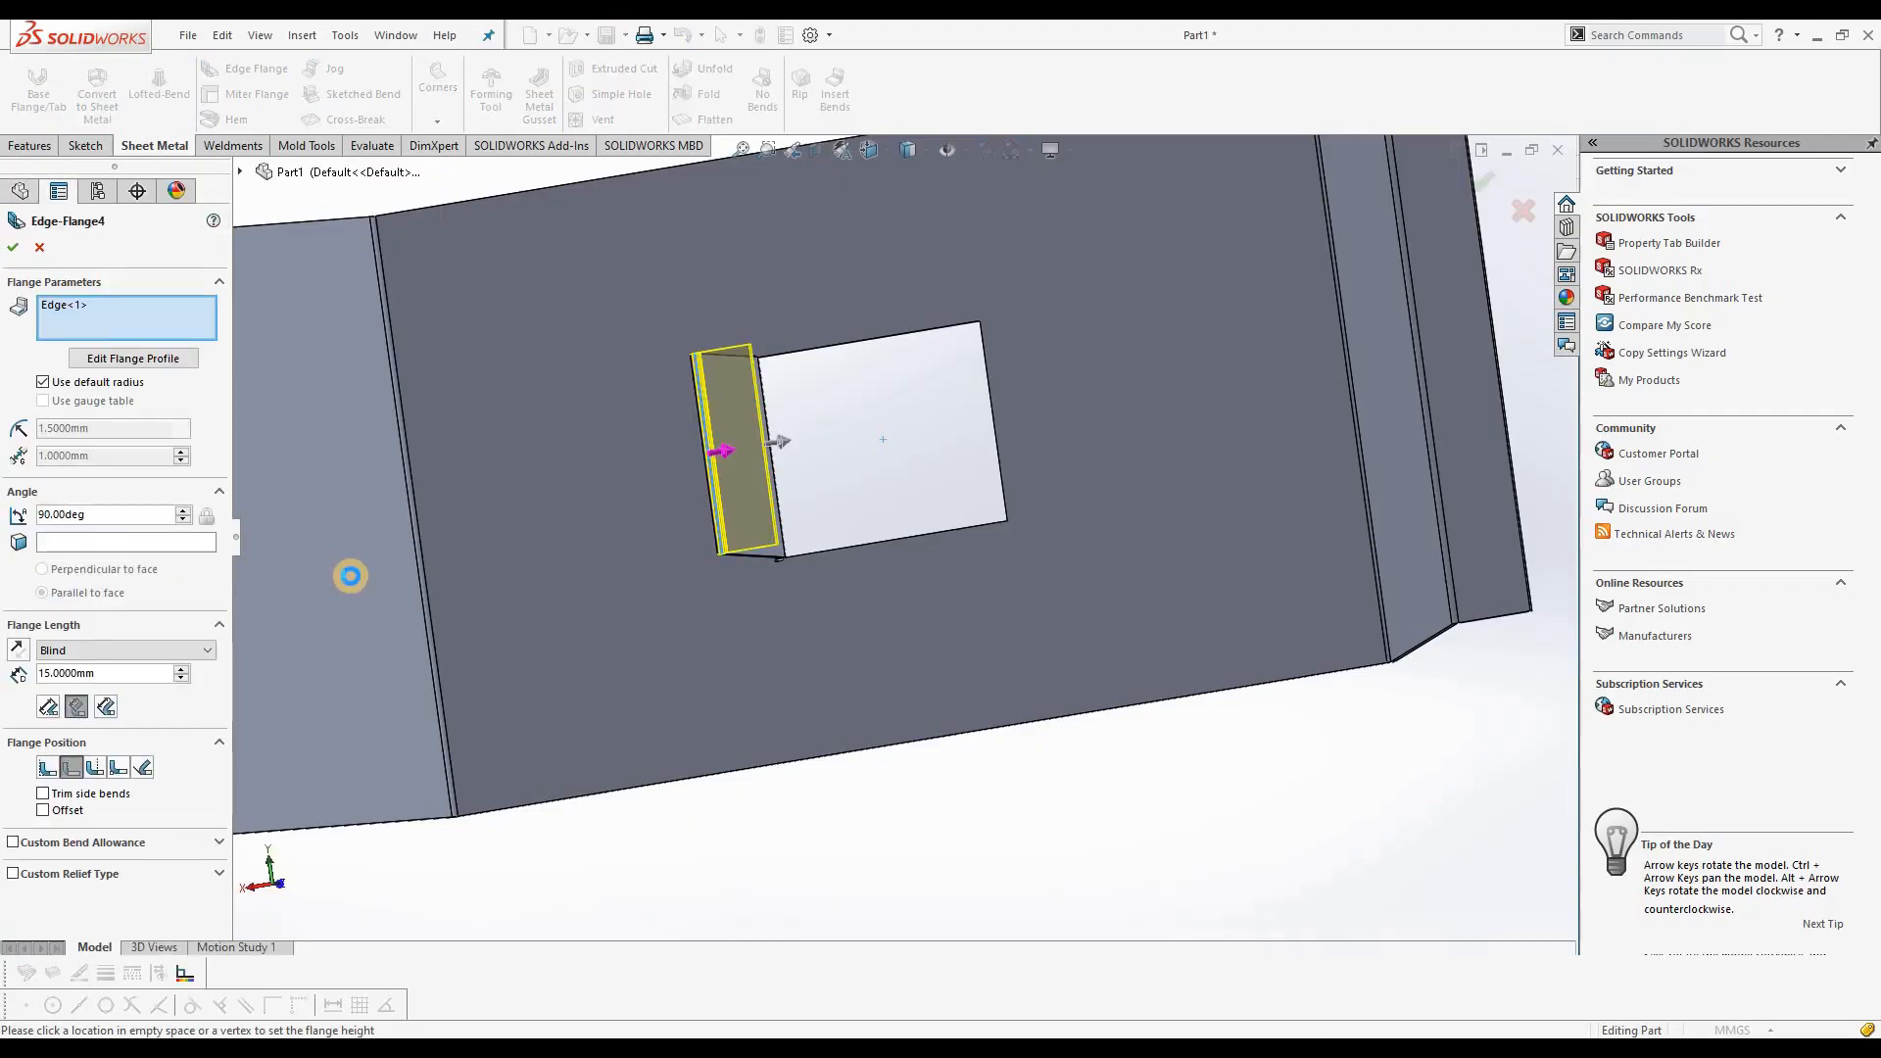
{"action": "left_click", "coordinate": [40, 251]}
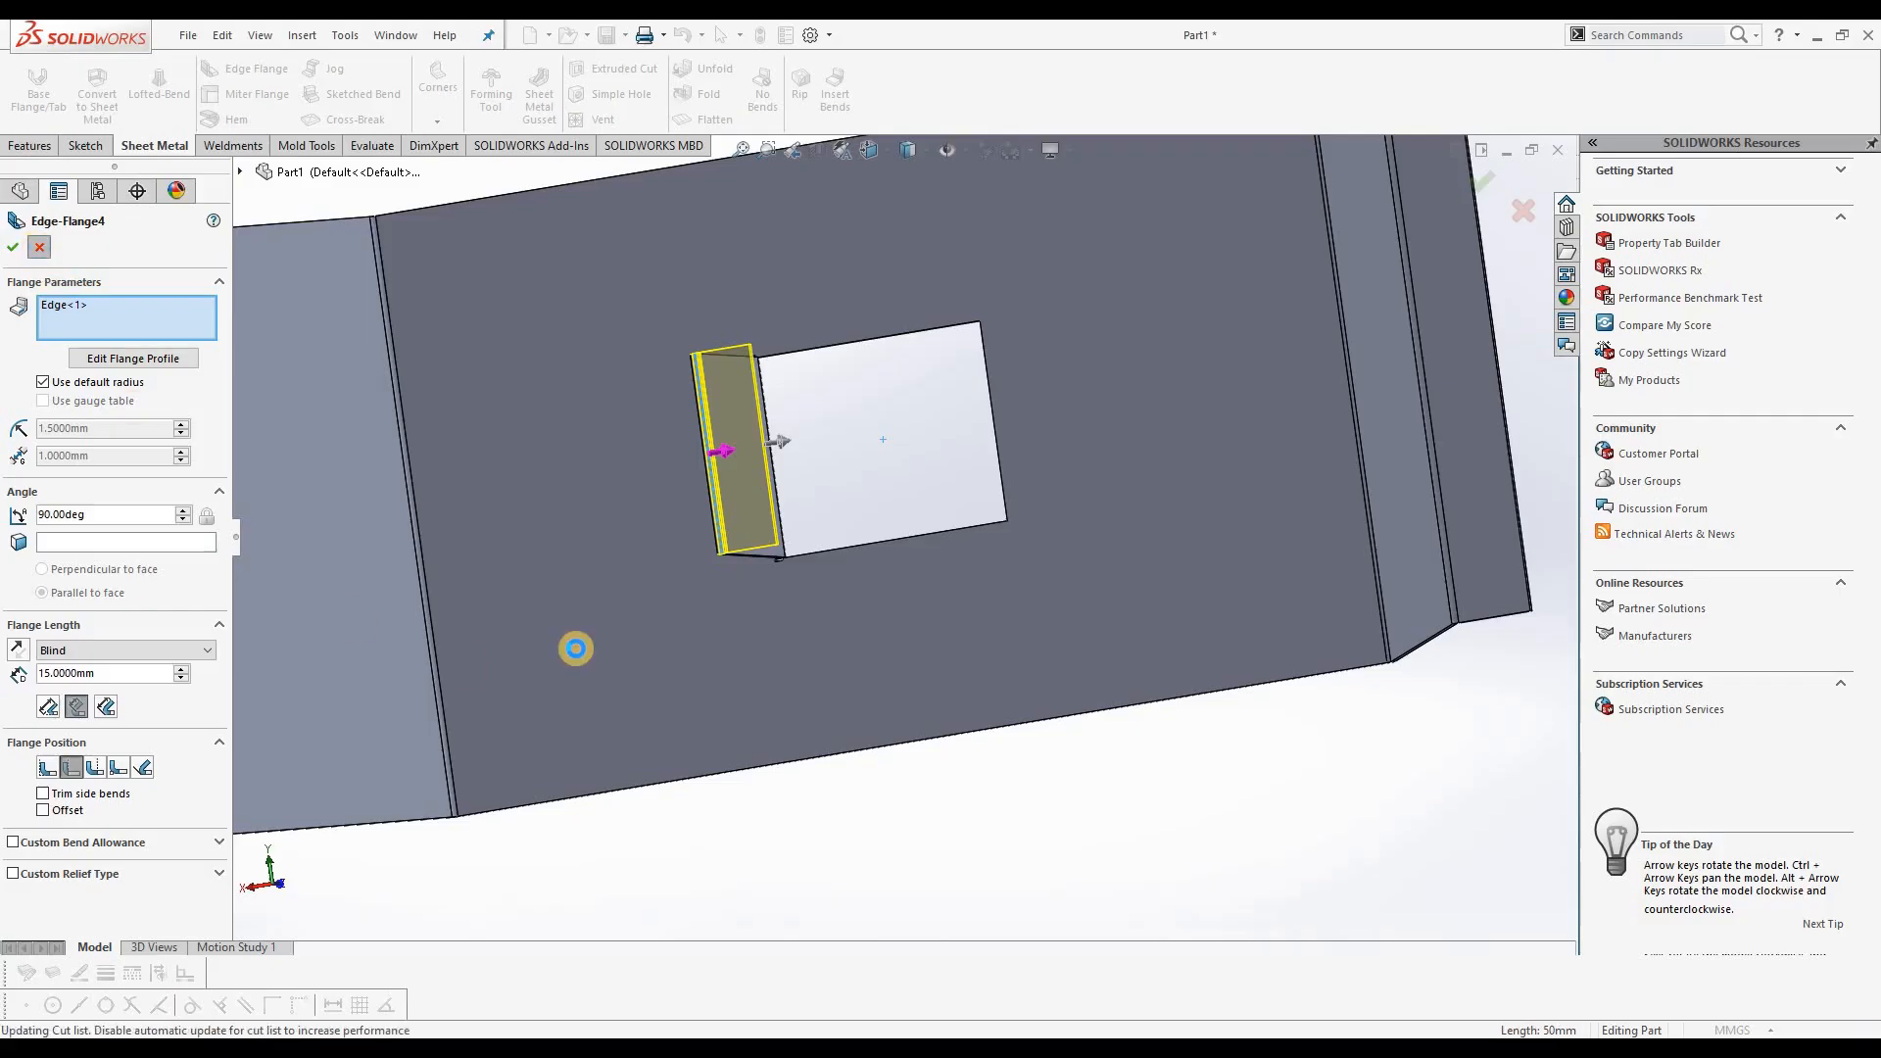
Step: Edit the inner flange standing on the cutout's edge and set its flange length to 30 mm
{"action": "middle_click_drag", "start_coordinate": [743, 496], "coordinate": [789, 492]}
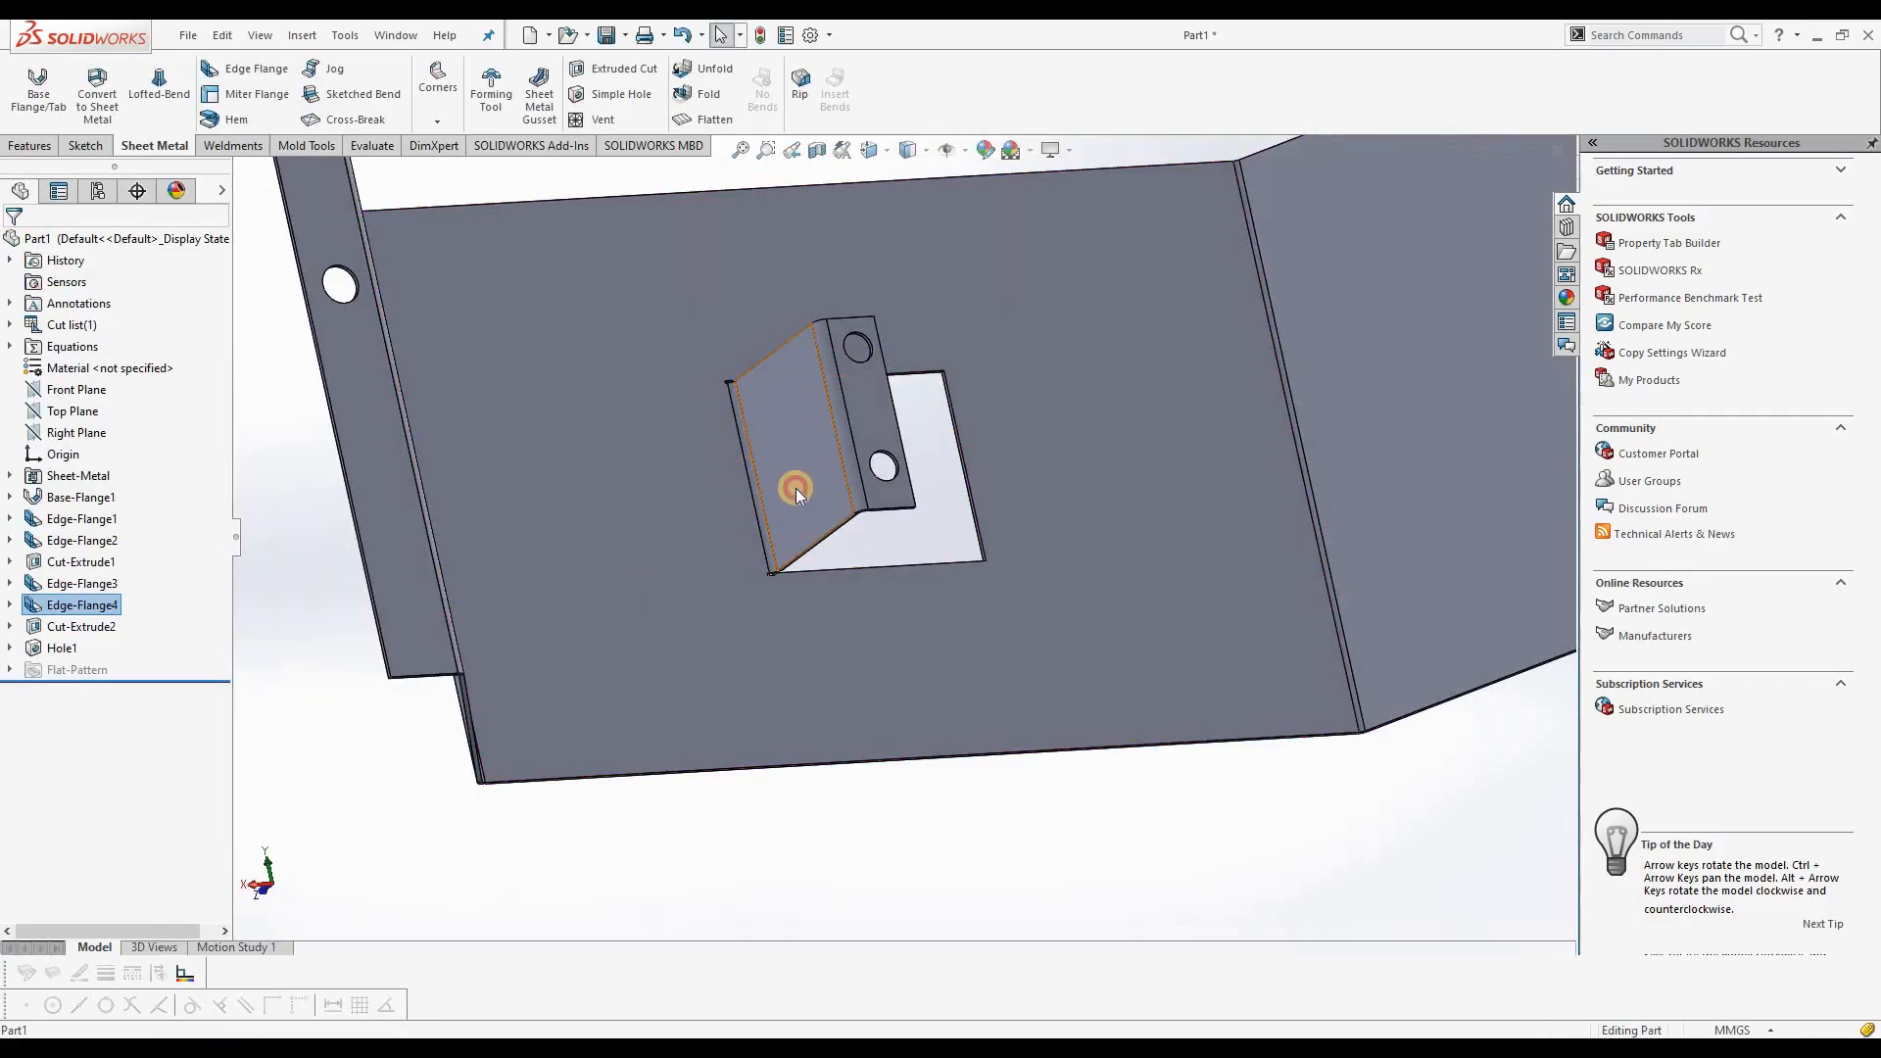
{"action": "left_click", "coordinate": [795, 488]}
{"action": "right_click", "coordinate": [88, 587]}
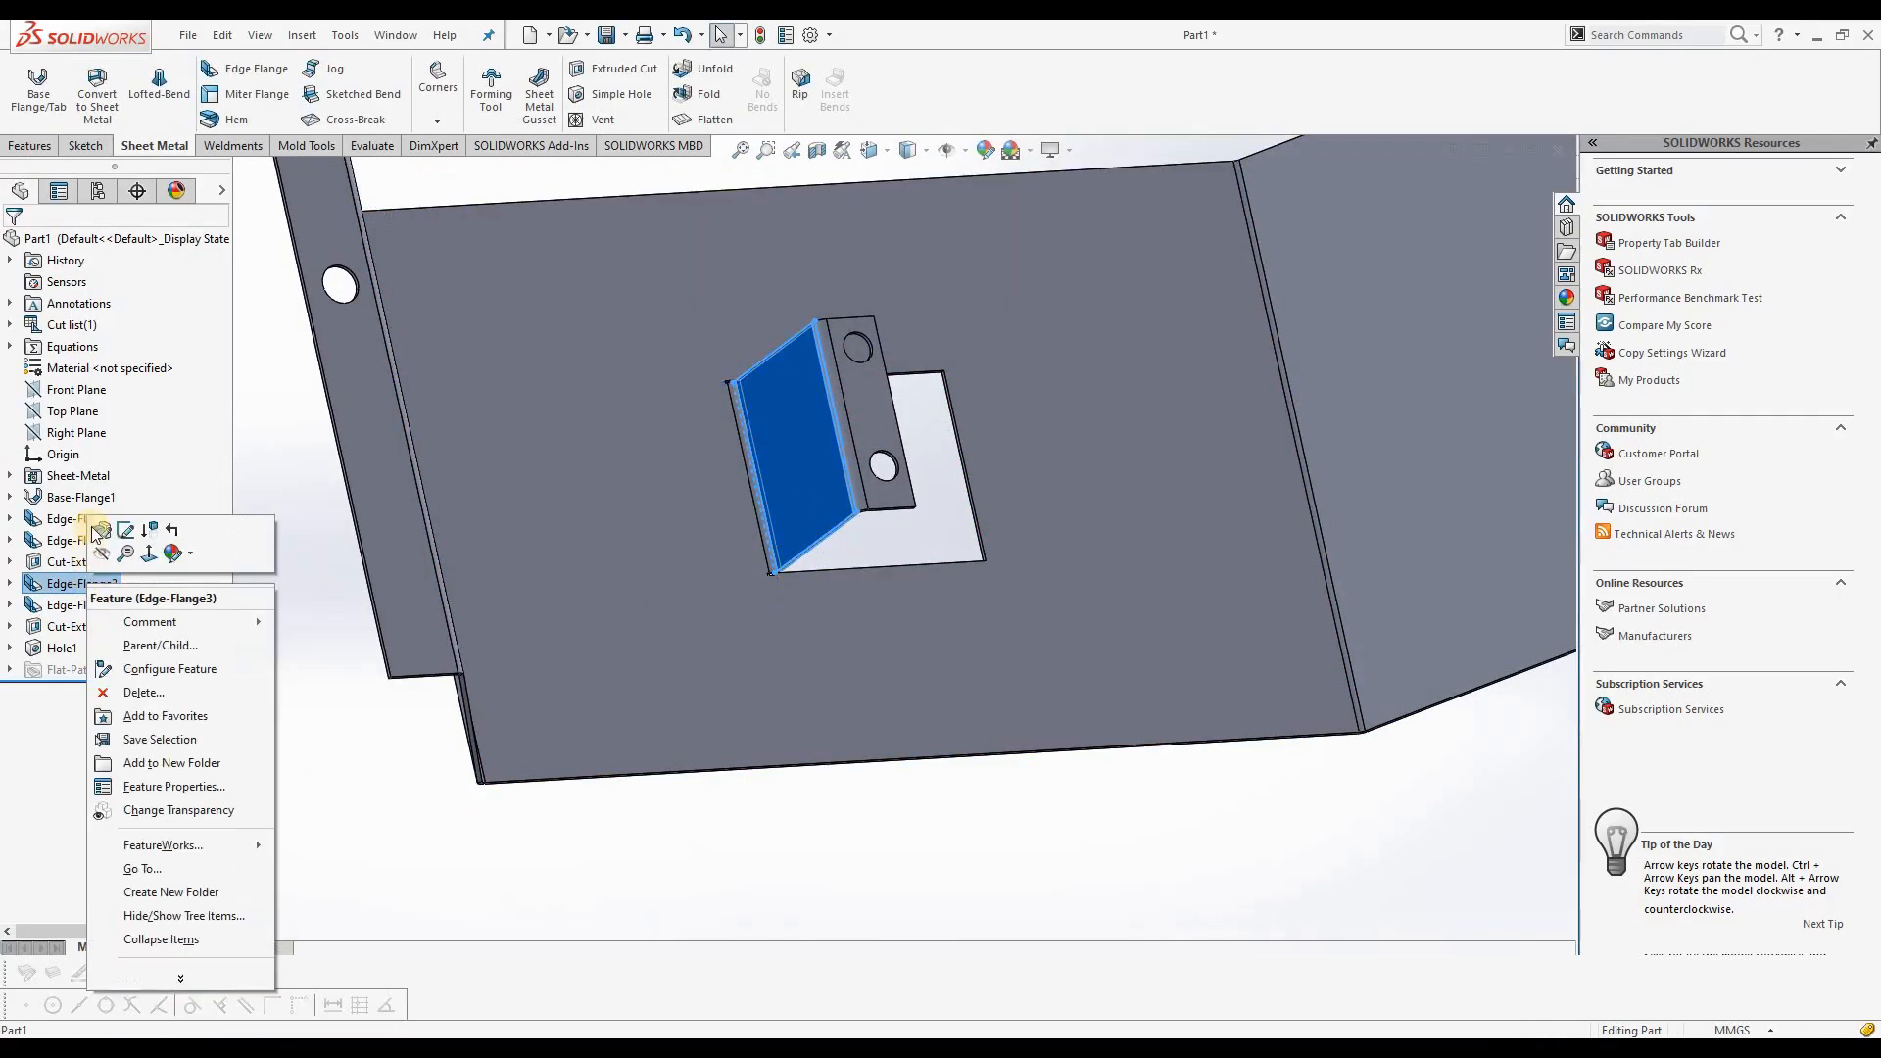
{"action": "left_click", "coordinate": [102, 534]}
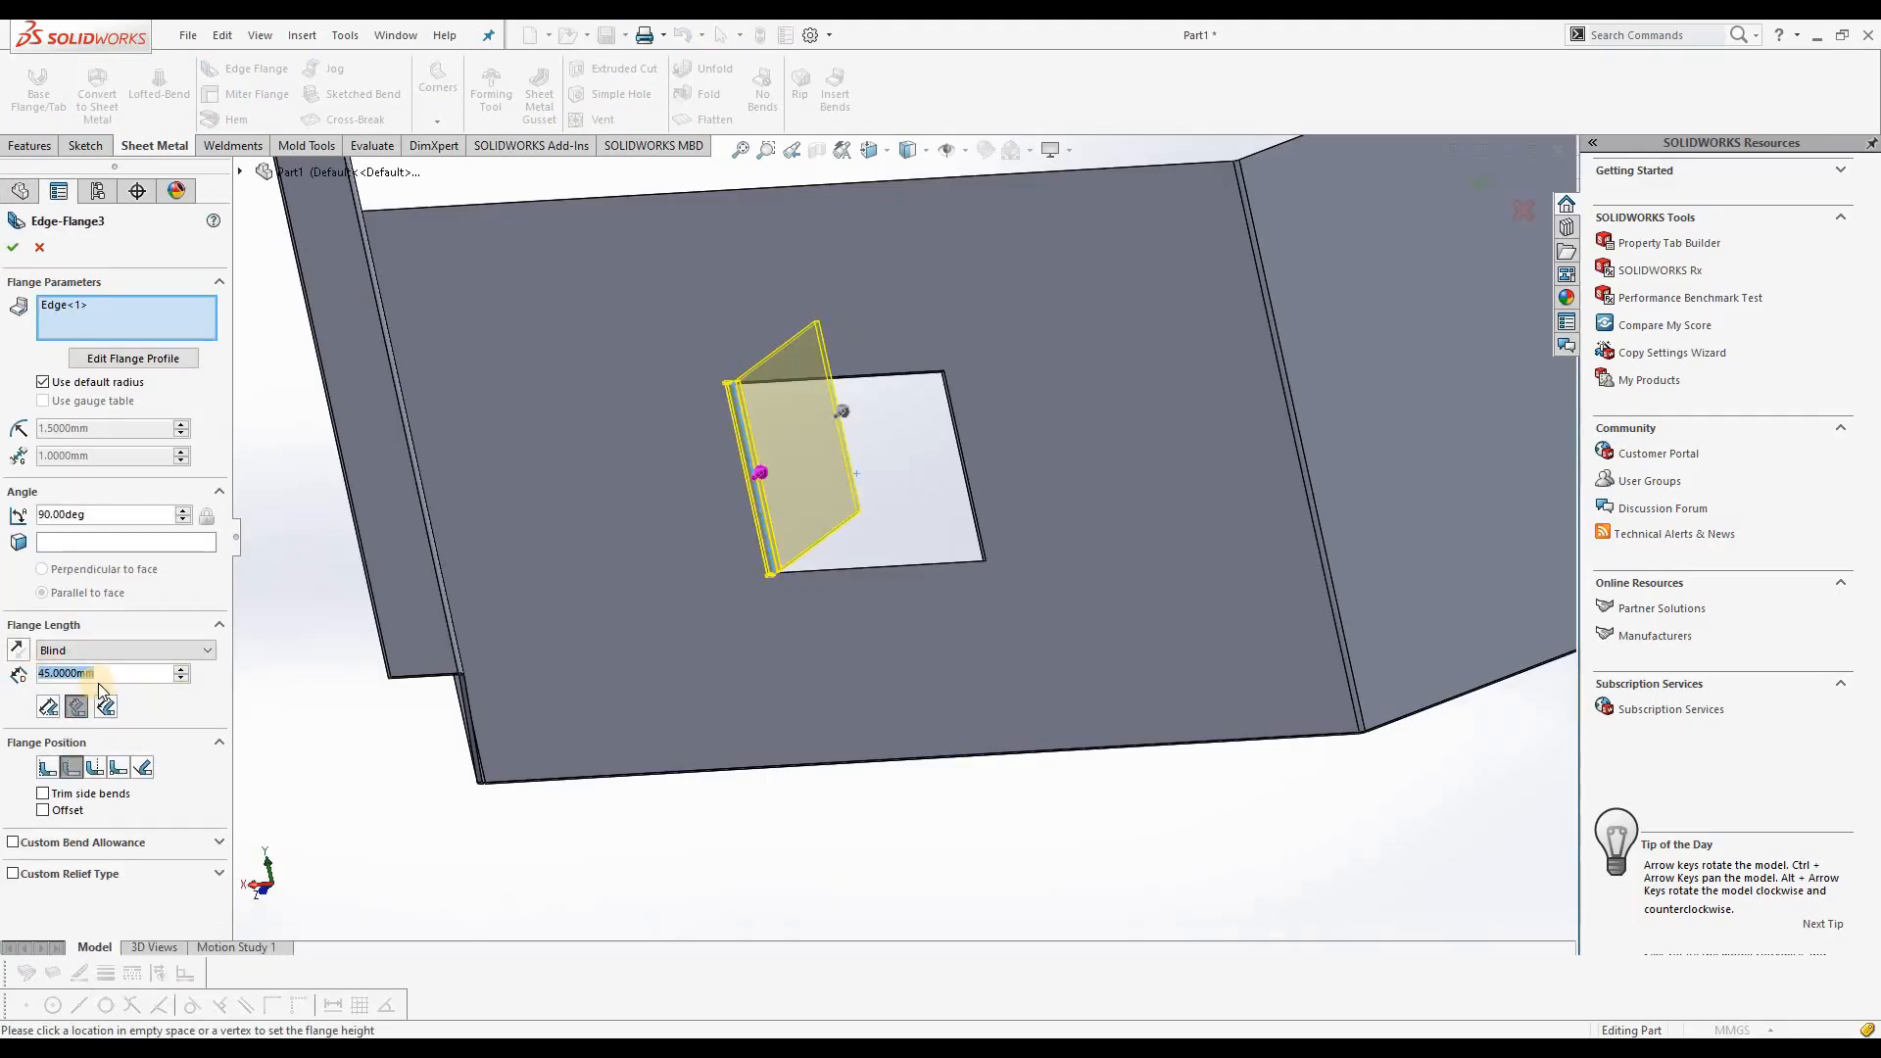
{"action": "type", "text": "30"}
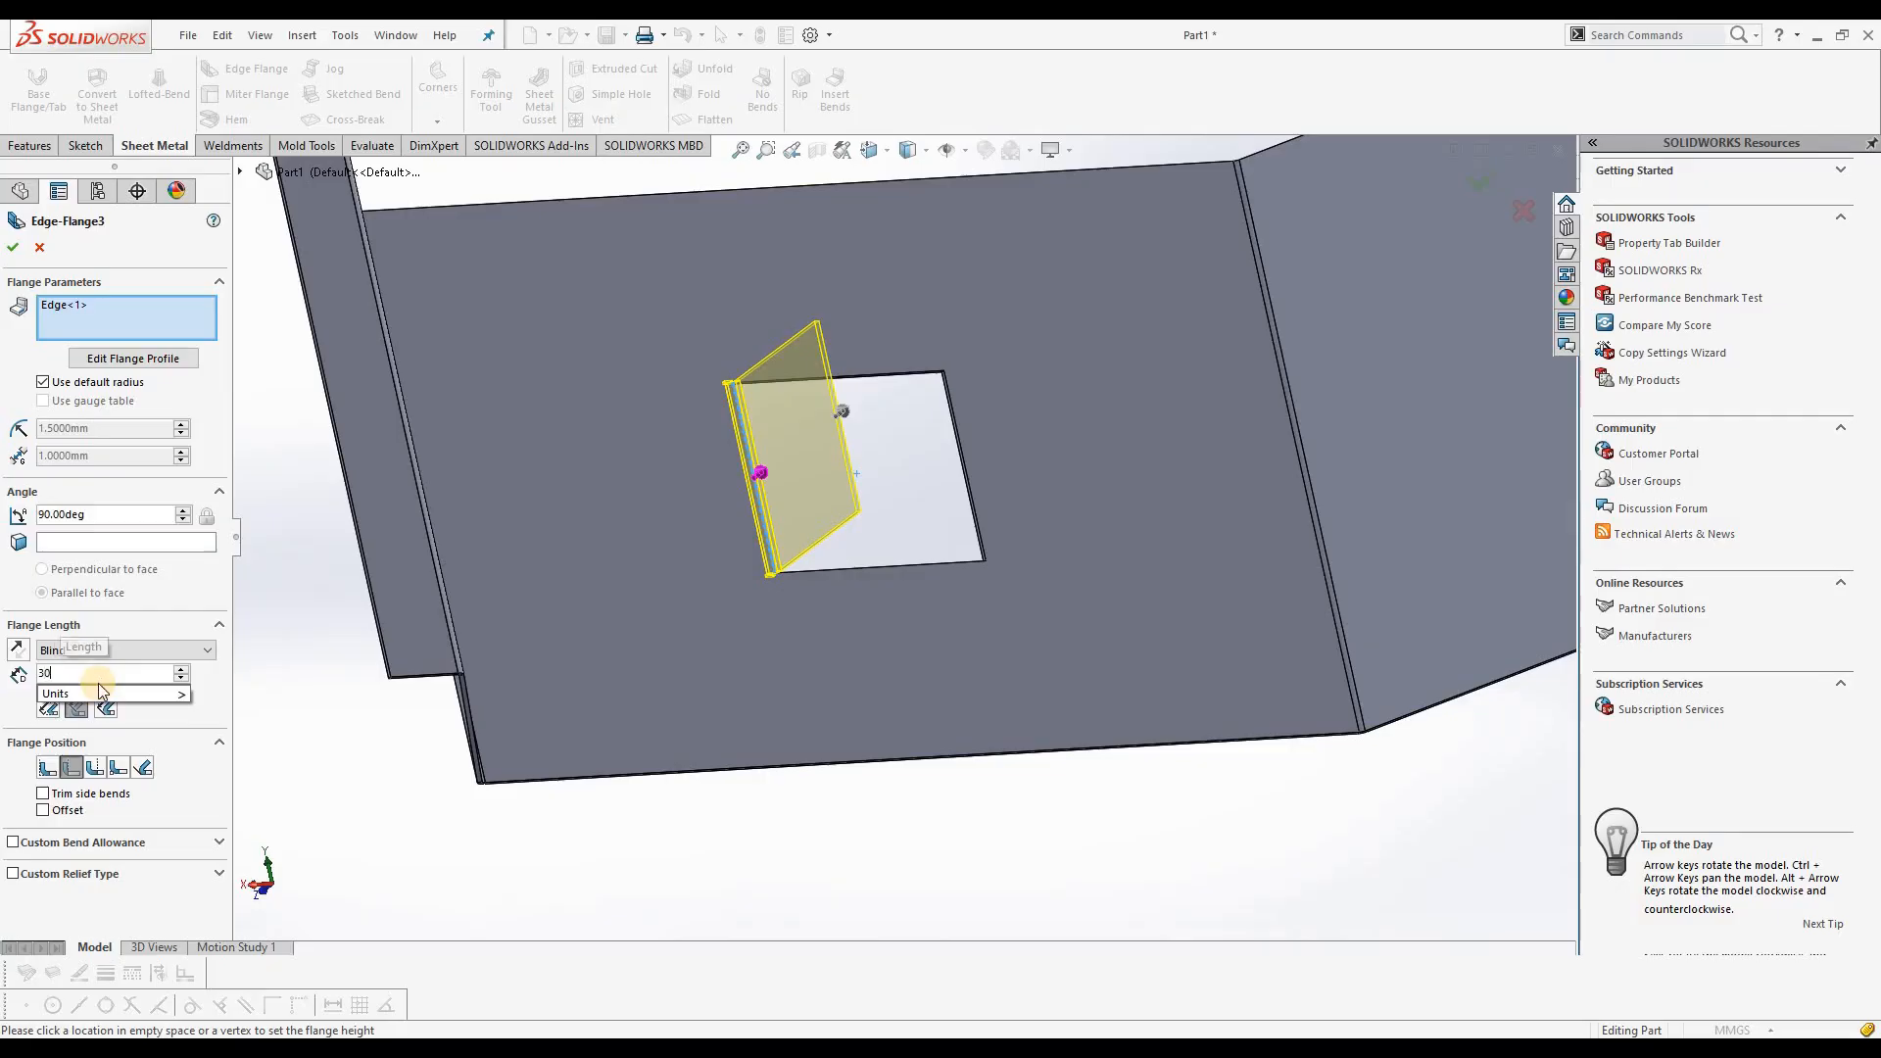
{"action": "key", "text": "Return"}
{"action": "left_click", "coordinate": [22, 251]}
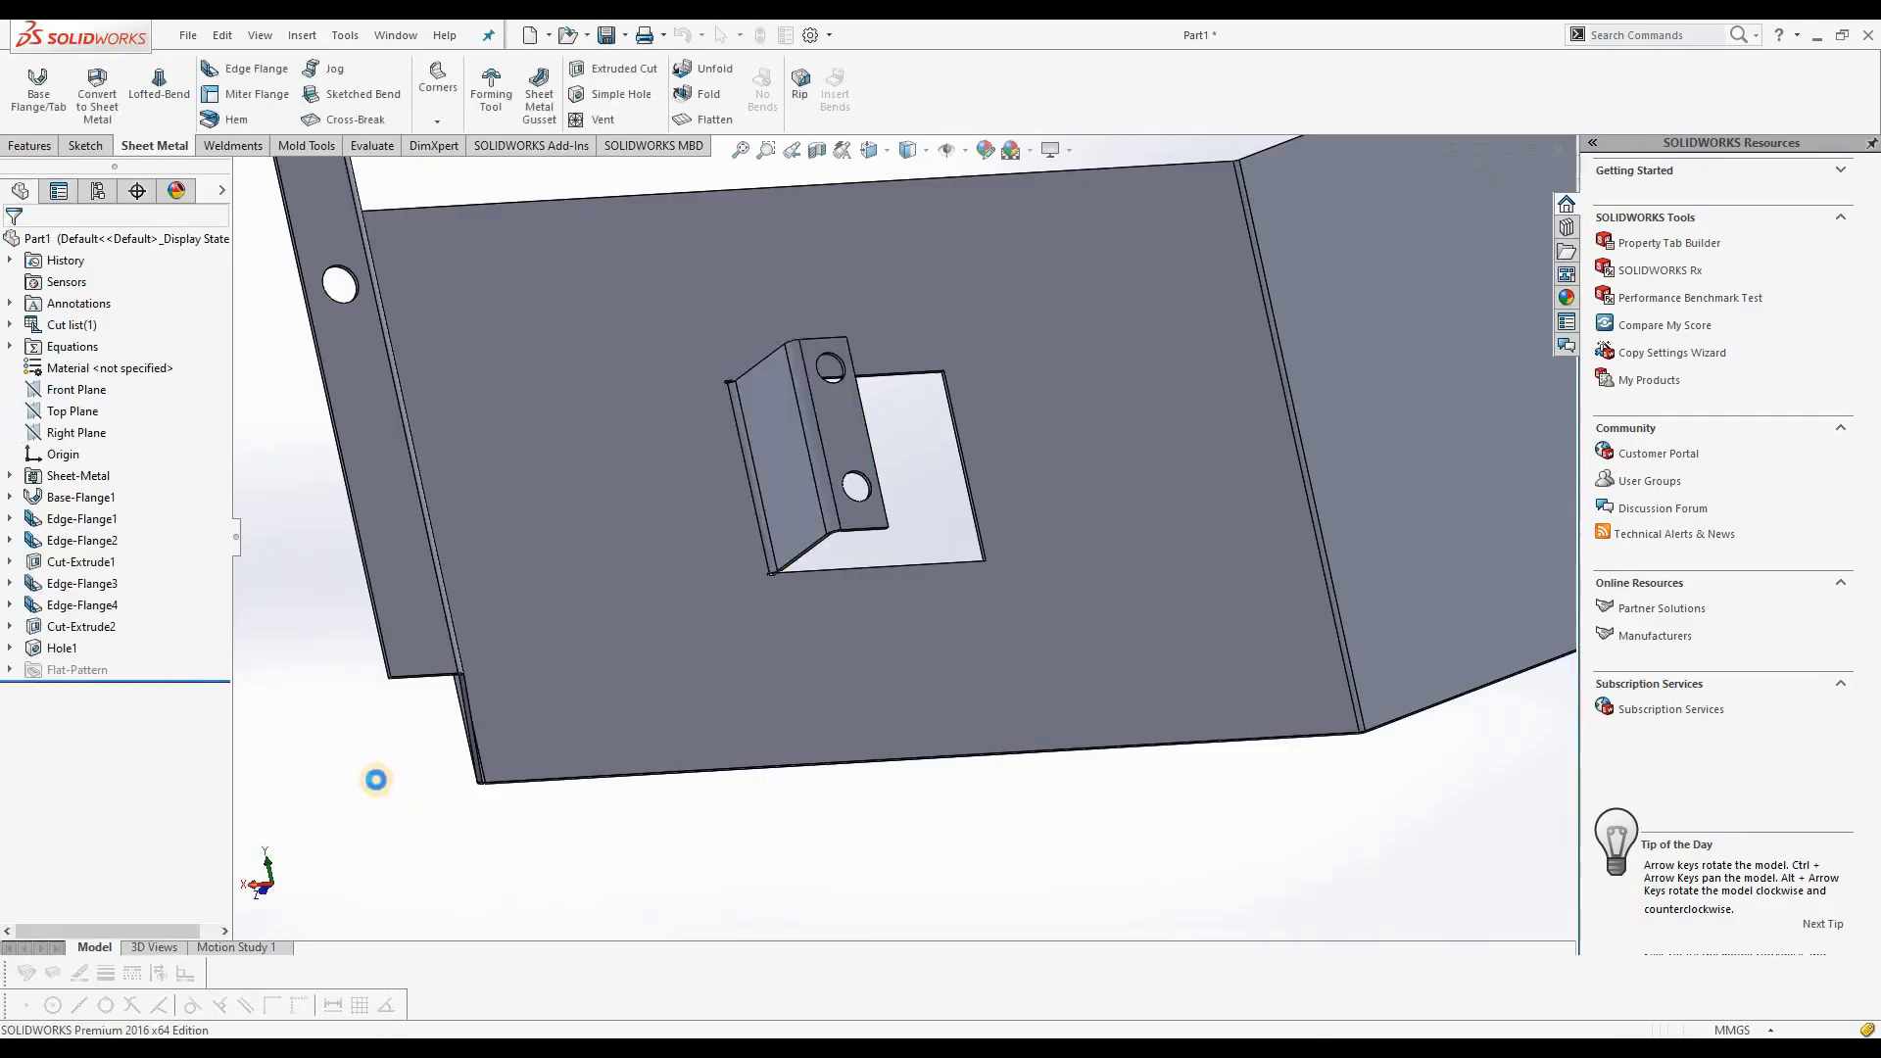
Step: Flatten the part to examine the cutout beside the shortened inner tab, and restore the folded state
{"action": "middle_click_drag", "start_coordinate": [895, 378], "coordinate": [725, 147]}
{"action": "left_click", "coordinate": [711, 124]}
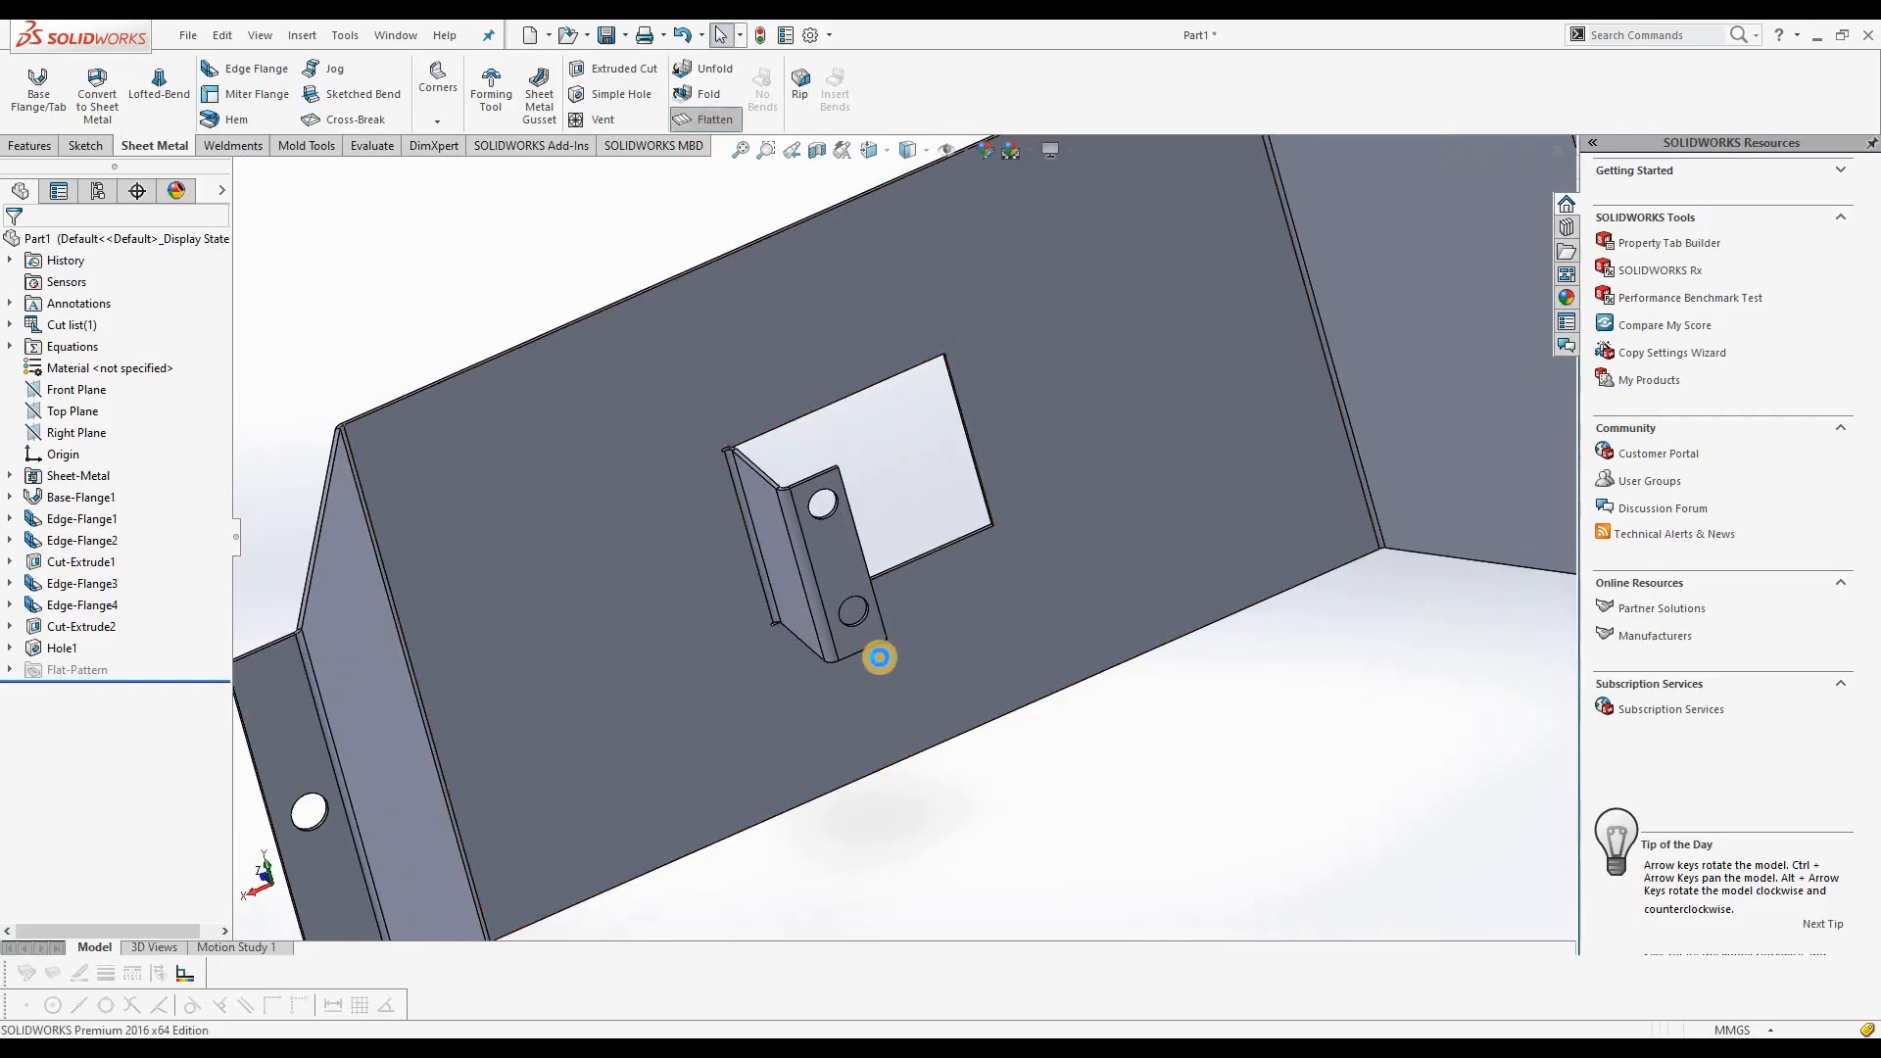
{"action": "middle_click_drag", "start_coordinate": [700, 282], "coordinate": [862, 453]}
{"action": "scroll", "coordinate": [851, 446], "scroll_direction": "down", "scroll_amount": 1}
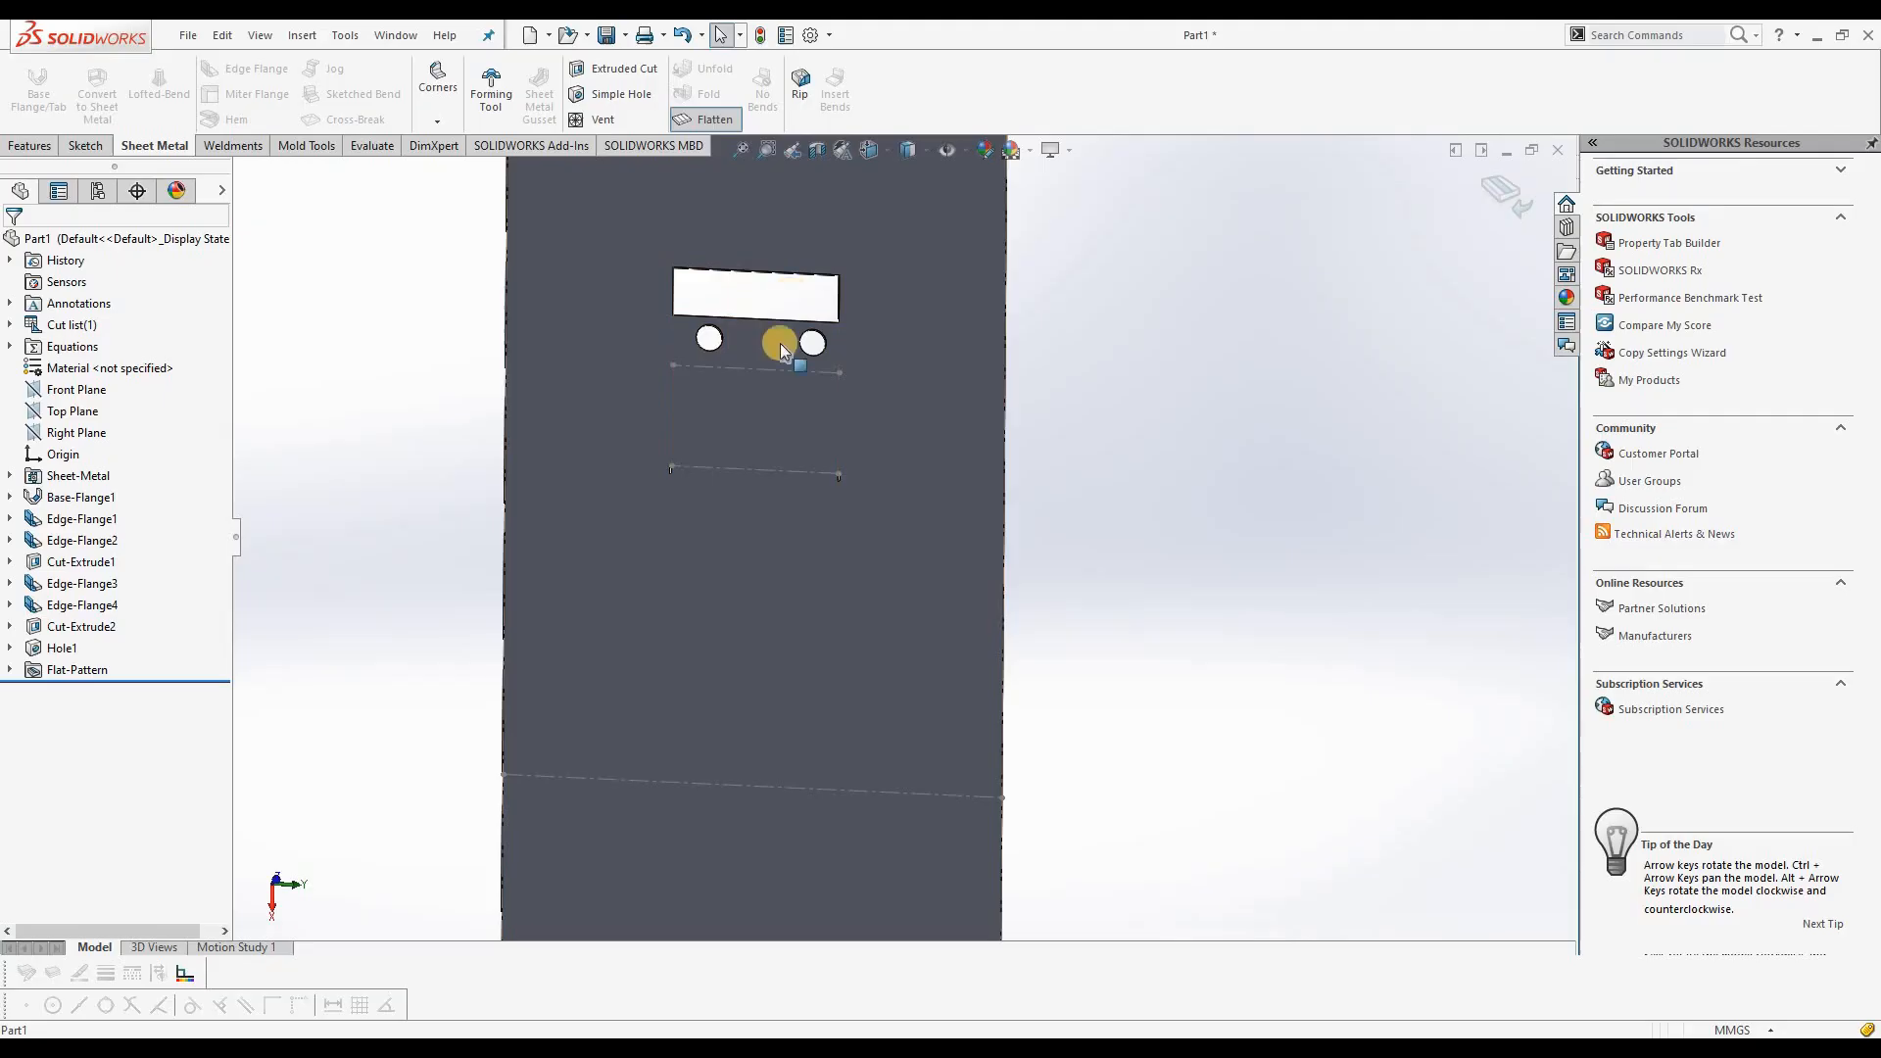
{"action": "middle_click_drag", "start_coordinate": [789, 421], "coordinate": [685, 431]}
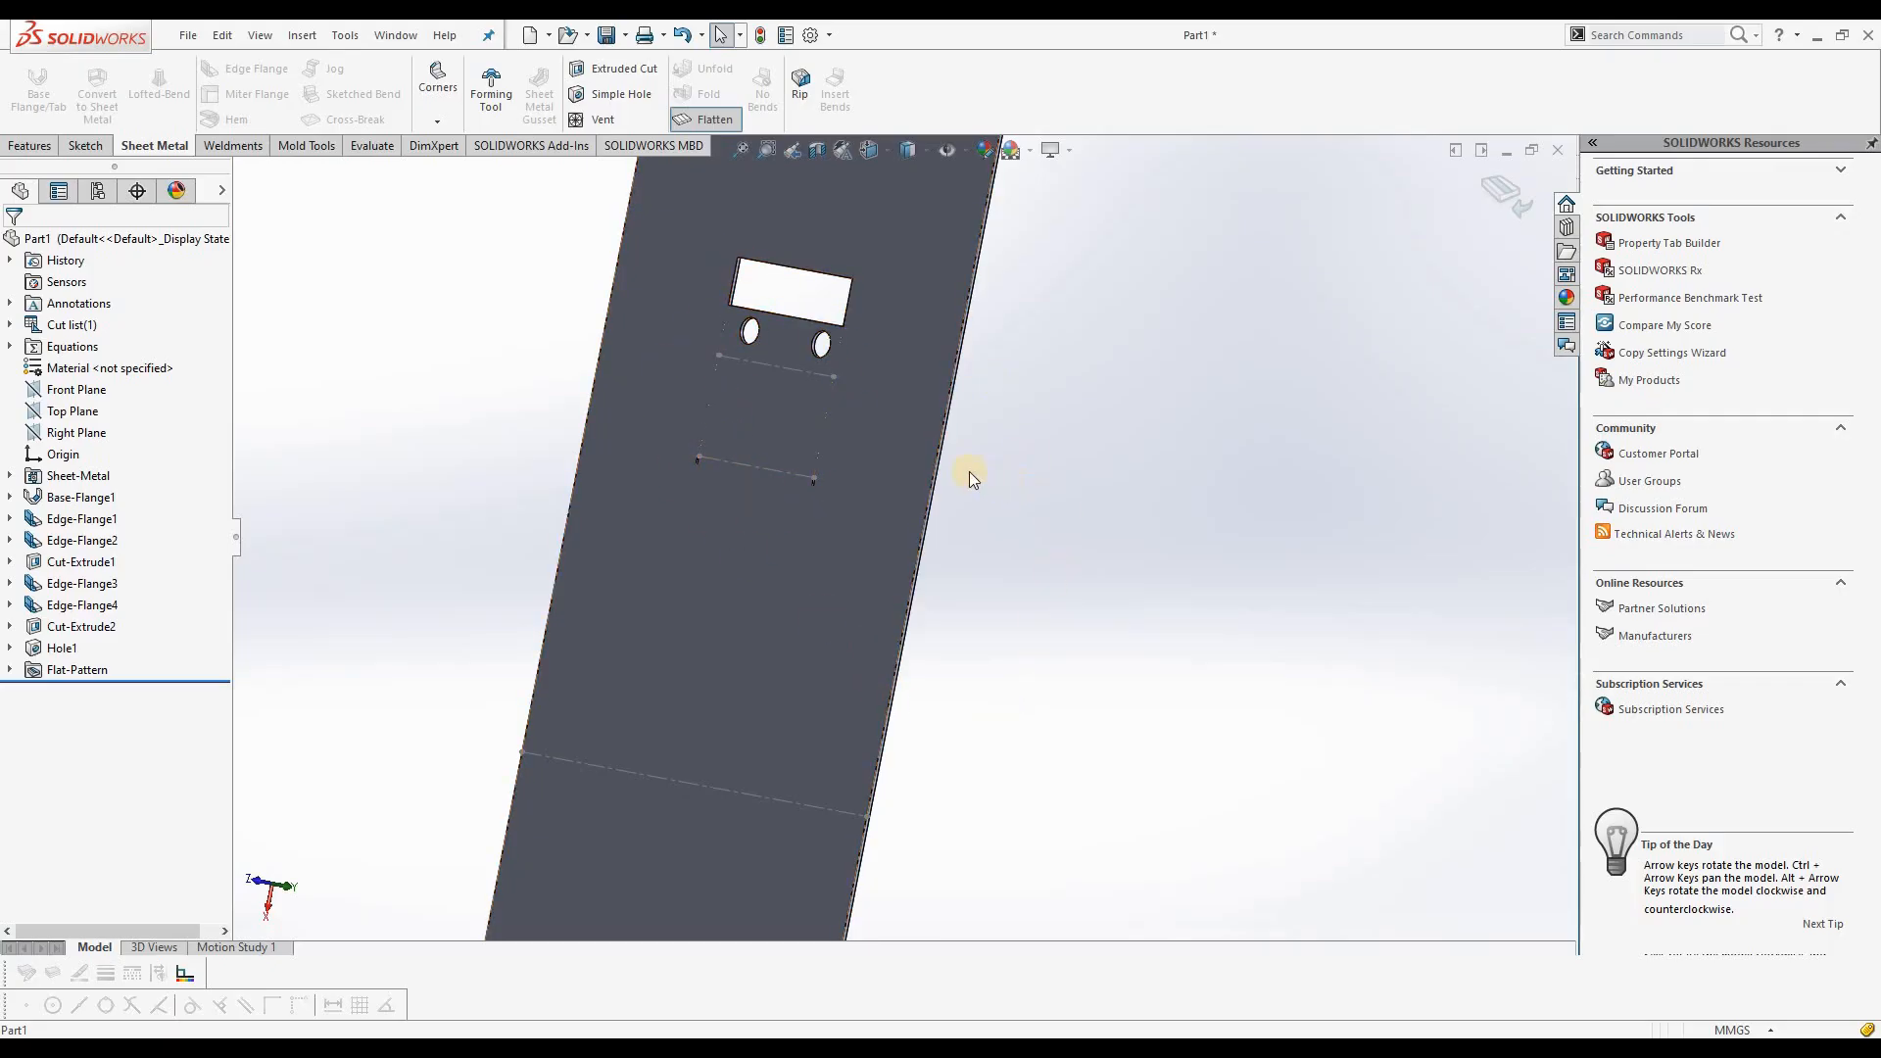
{"action": "middle_click_drag", "start_coordinate": [989, 668], "coordinate": [886, 566]}
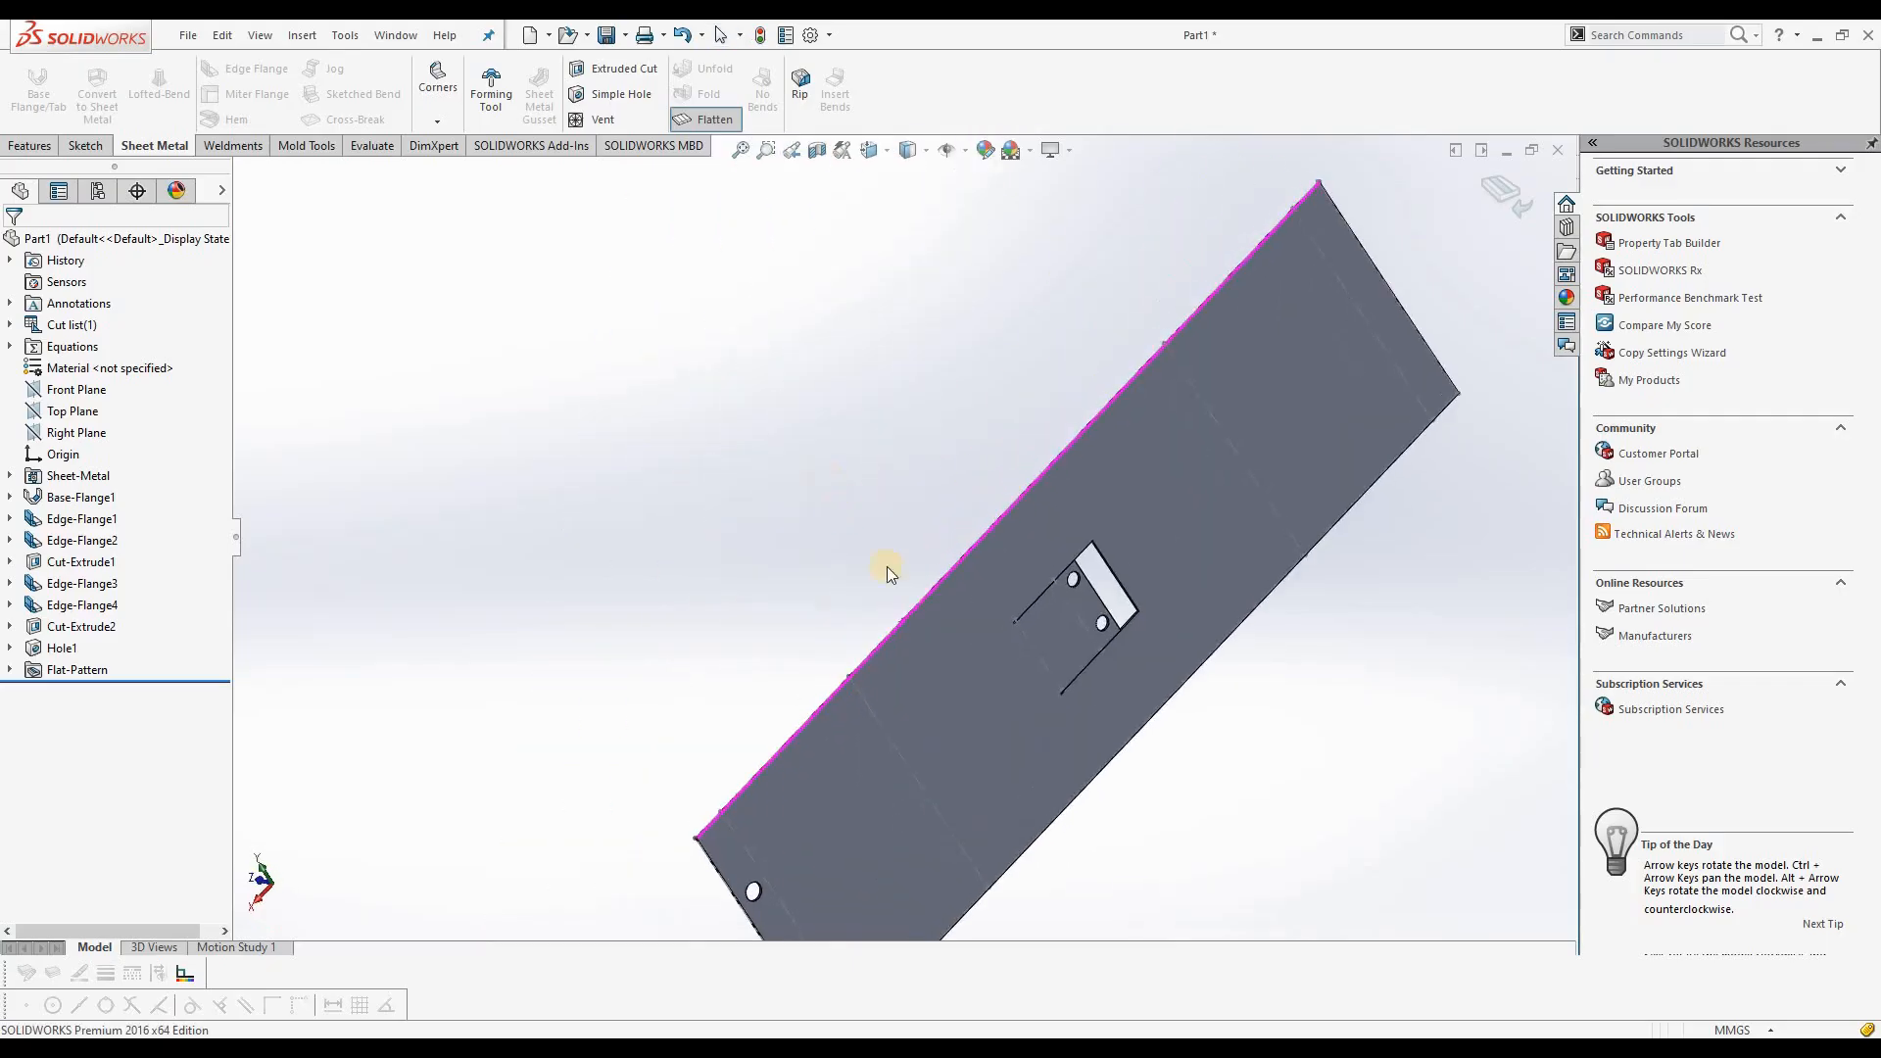
{"action": "scroll", "coordinate": [1243, 643], "scroll_direction": "down", "scroll_amount": 5}
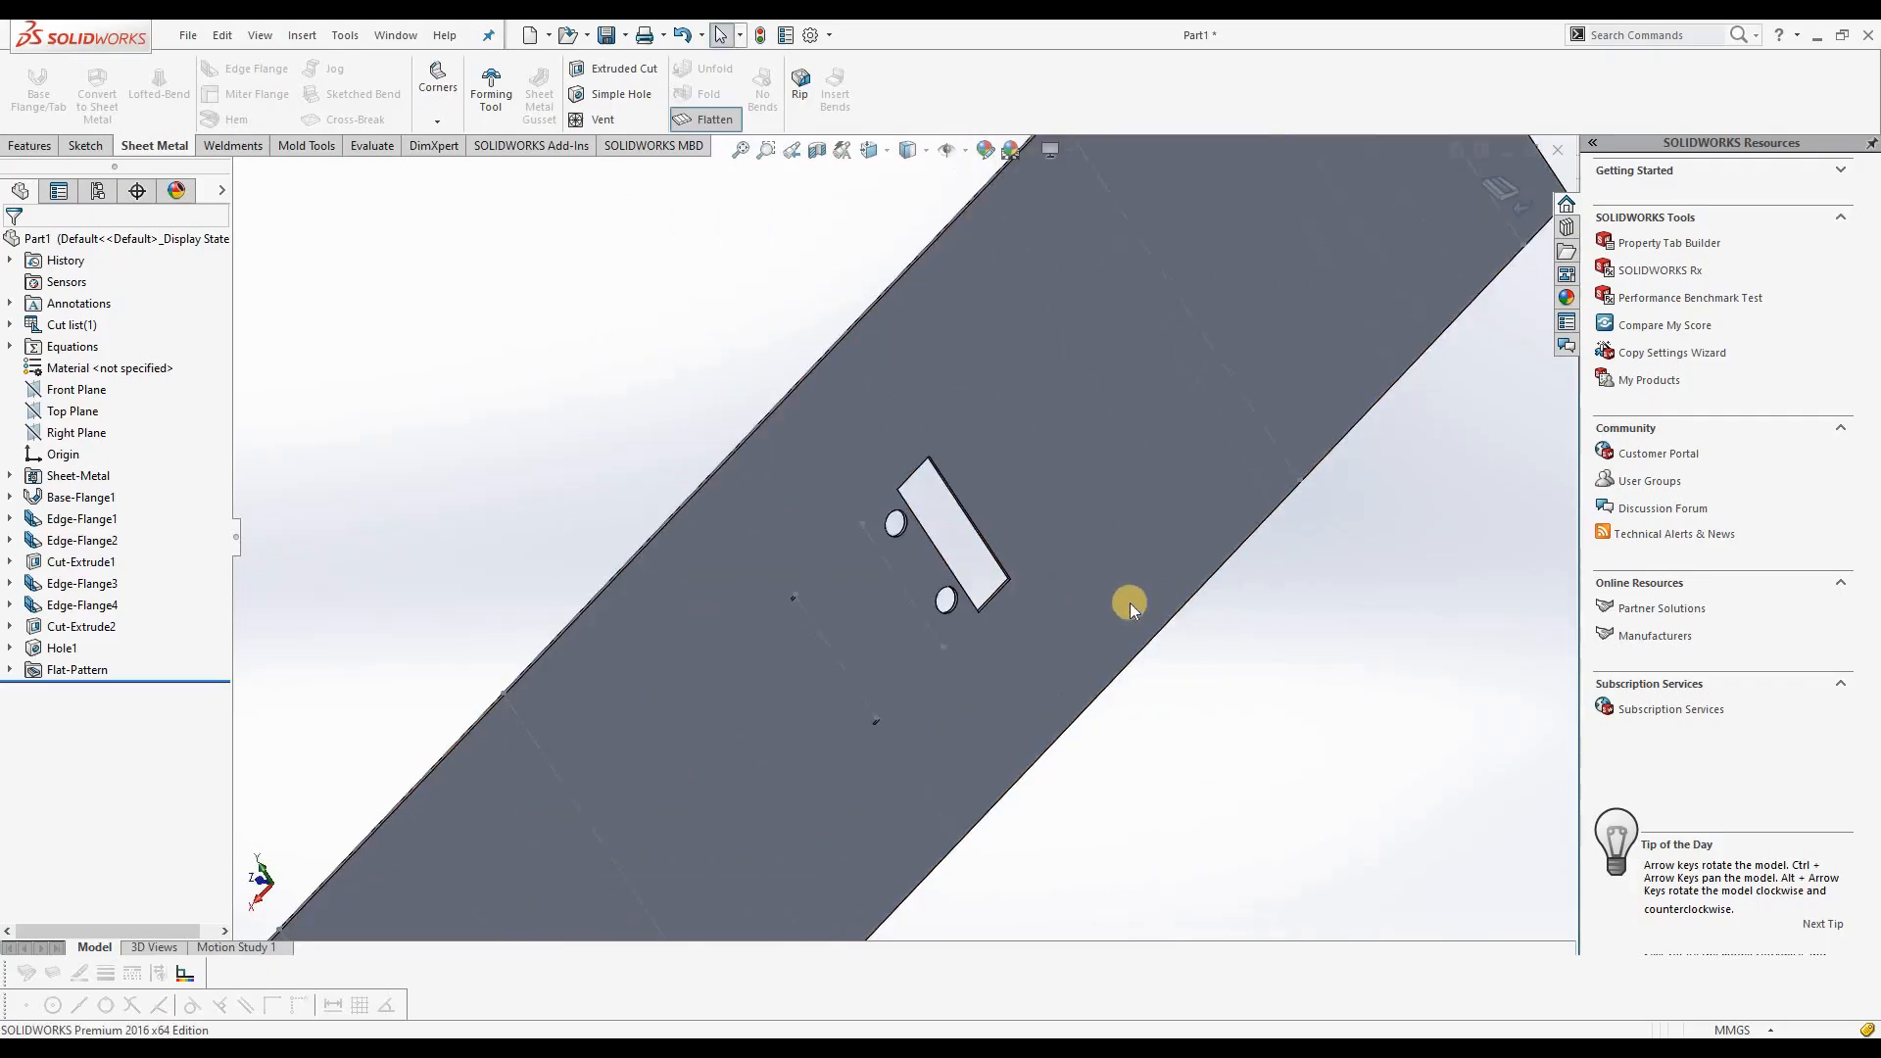
{"action": "left_click", "coordinate": [712, 120]}
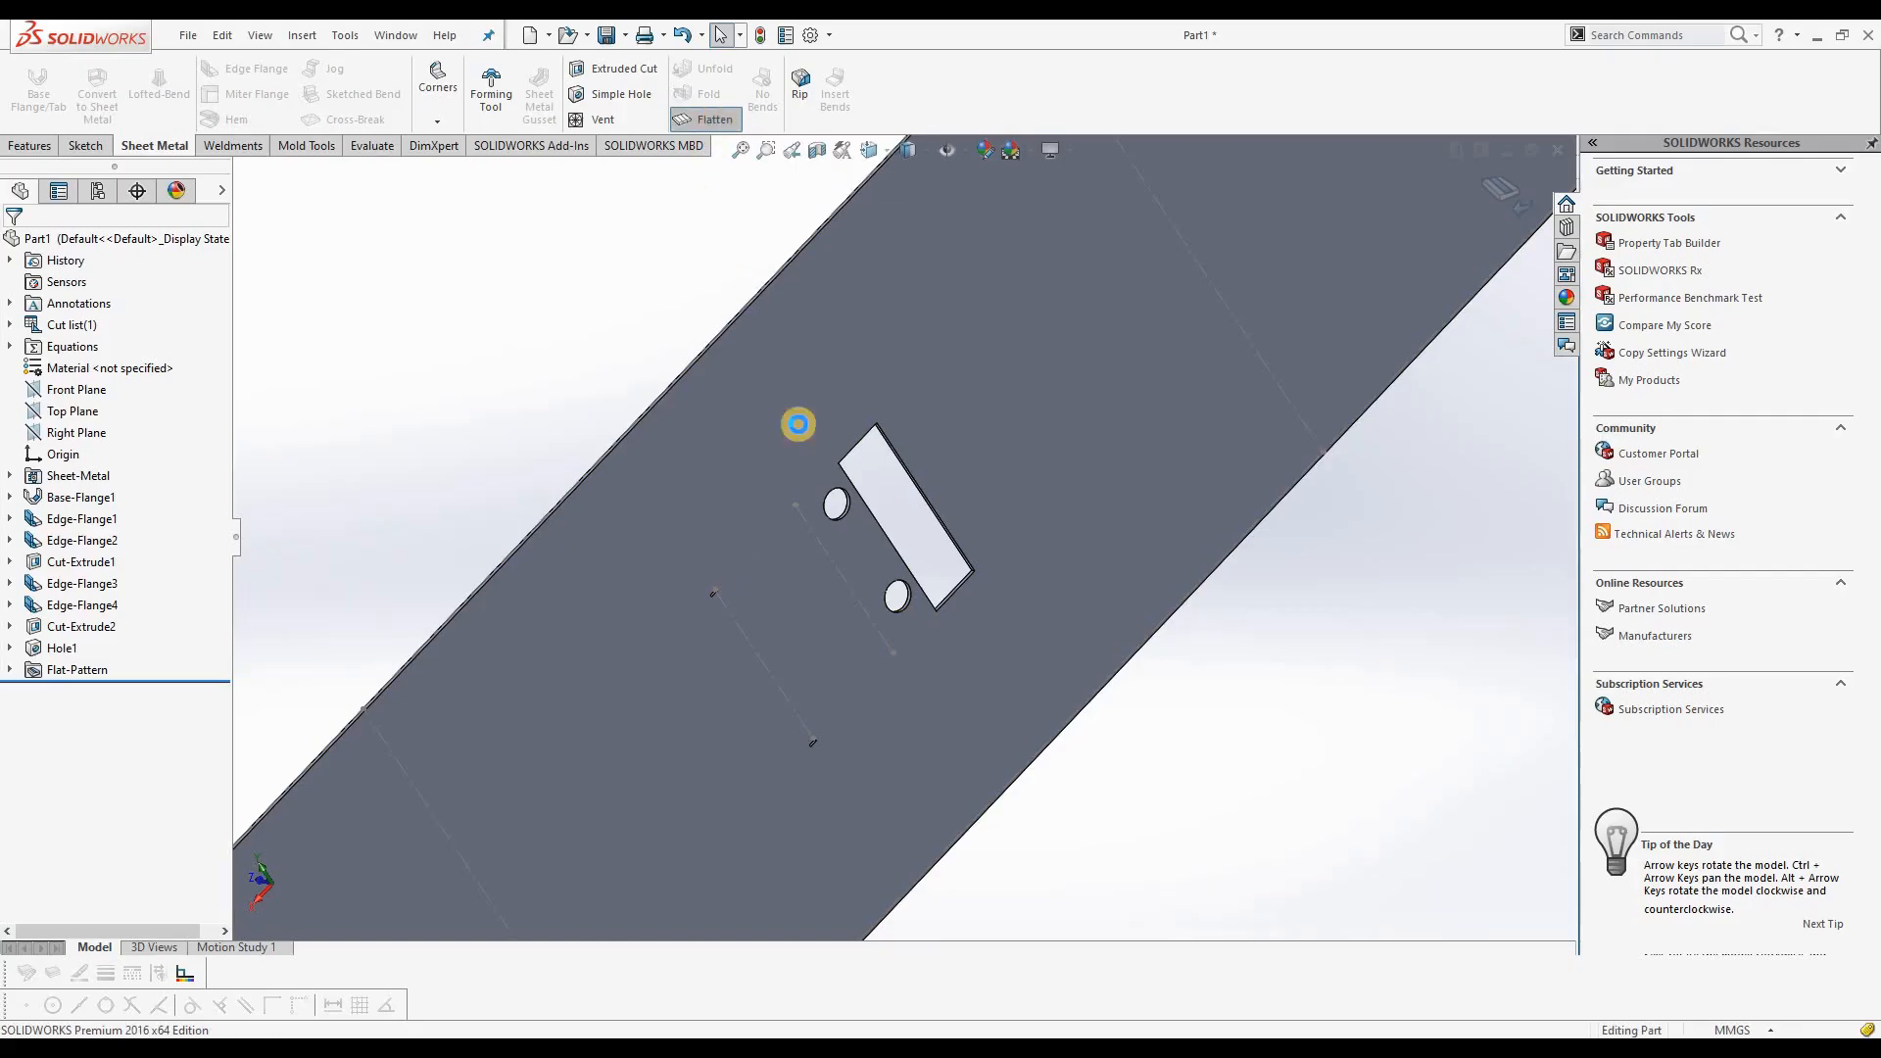
{"action": "scroll", "coordinate": [836, 621], "scroll_direction": "up", "scroll_amount": 1}
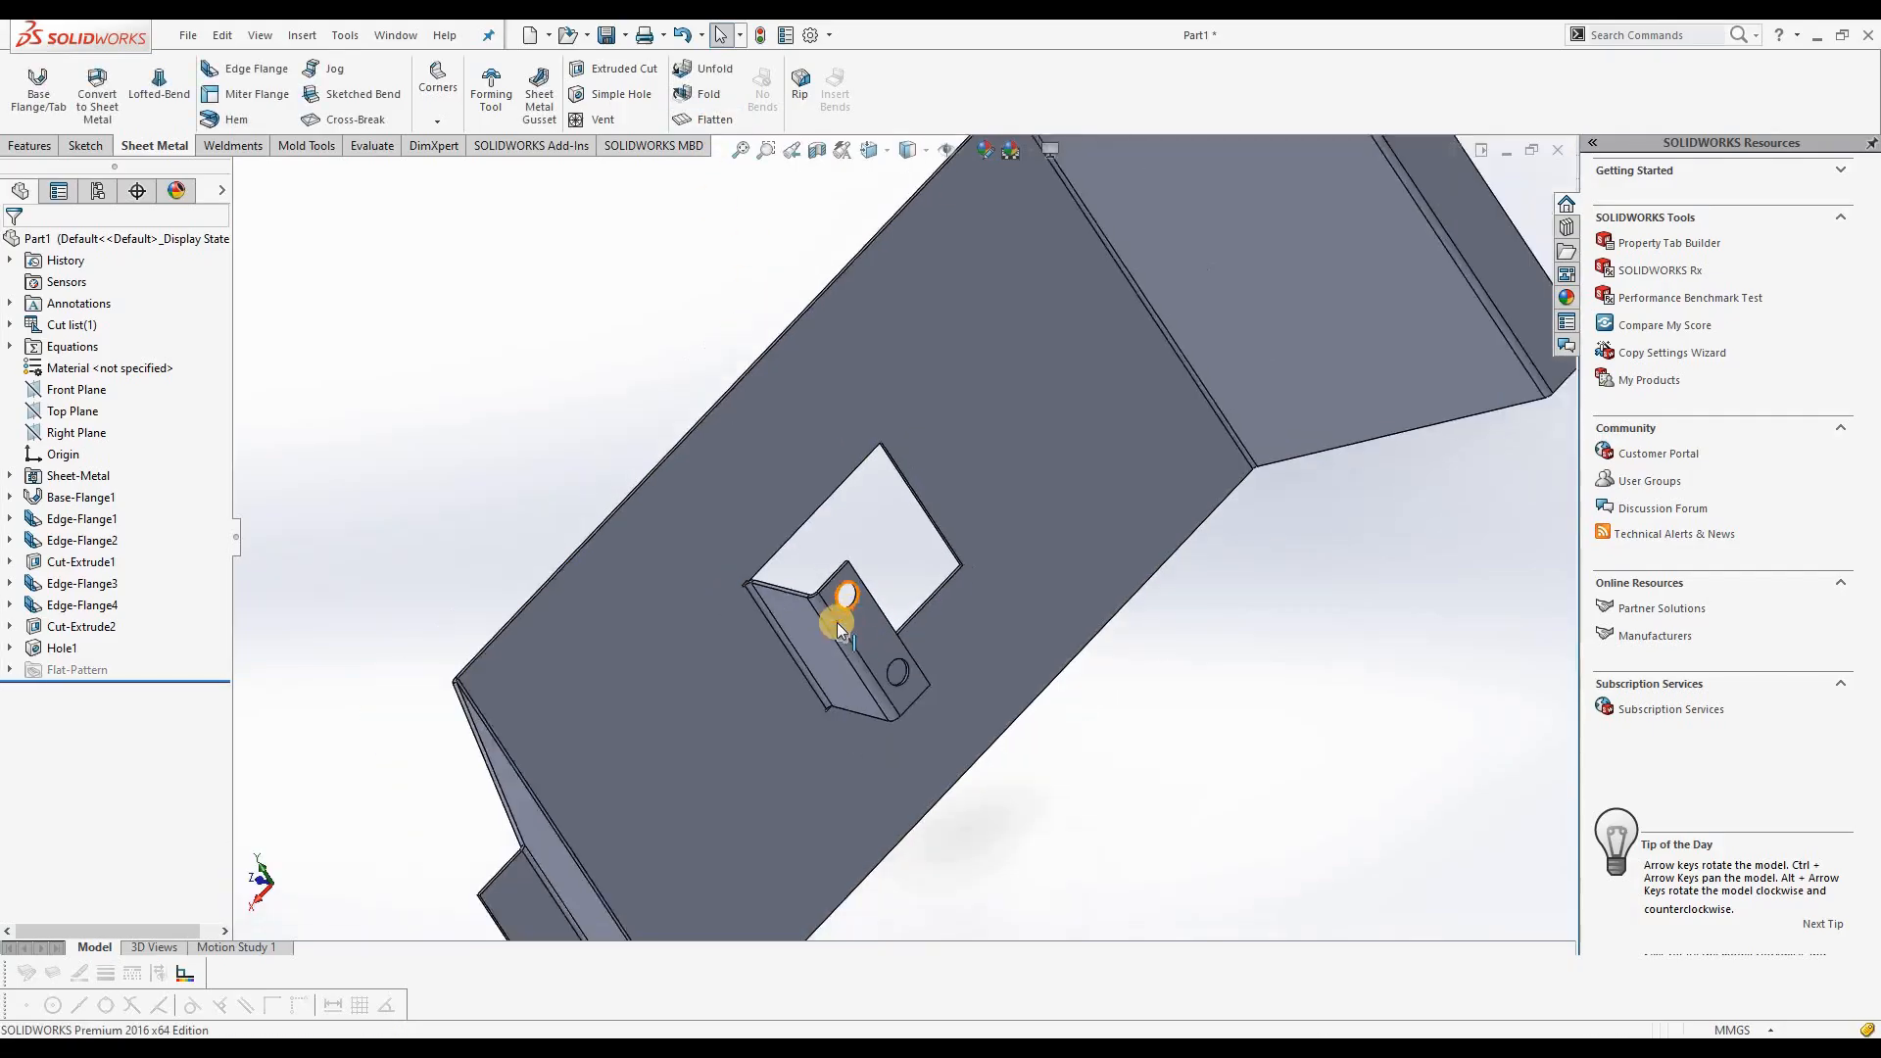
{"action": "scroll", "coordinate": [837, 621], "scroll_direction": "up", "scroll_amount": 3}
{"action": "middle_click_drag", "start_coordinate": [967, 701], "coordinate": [839, 516]}
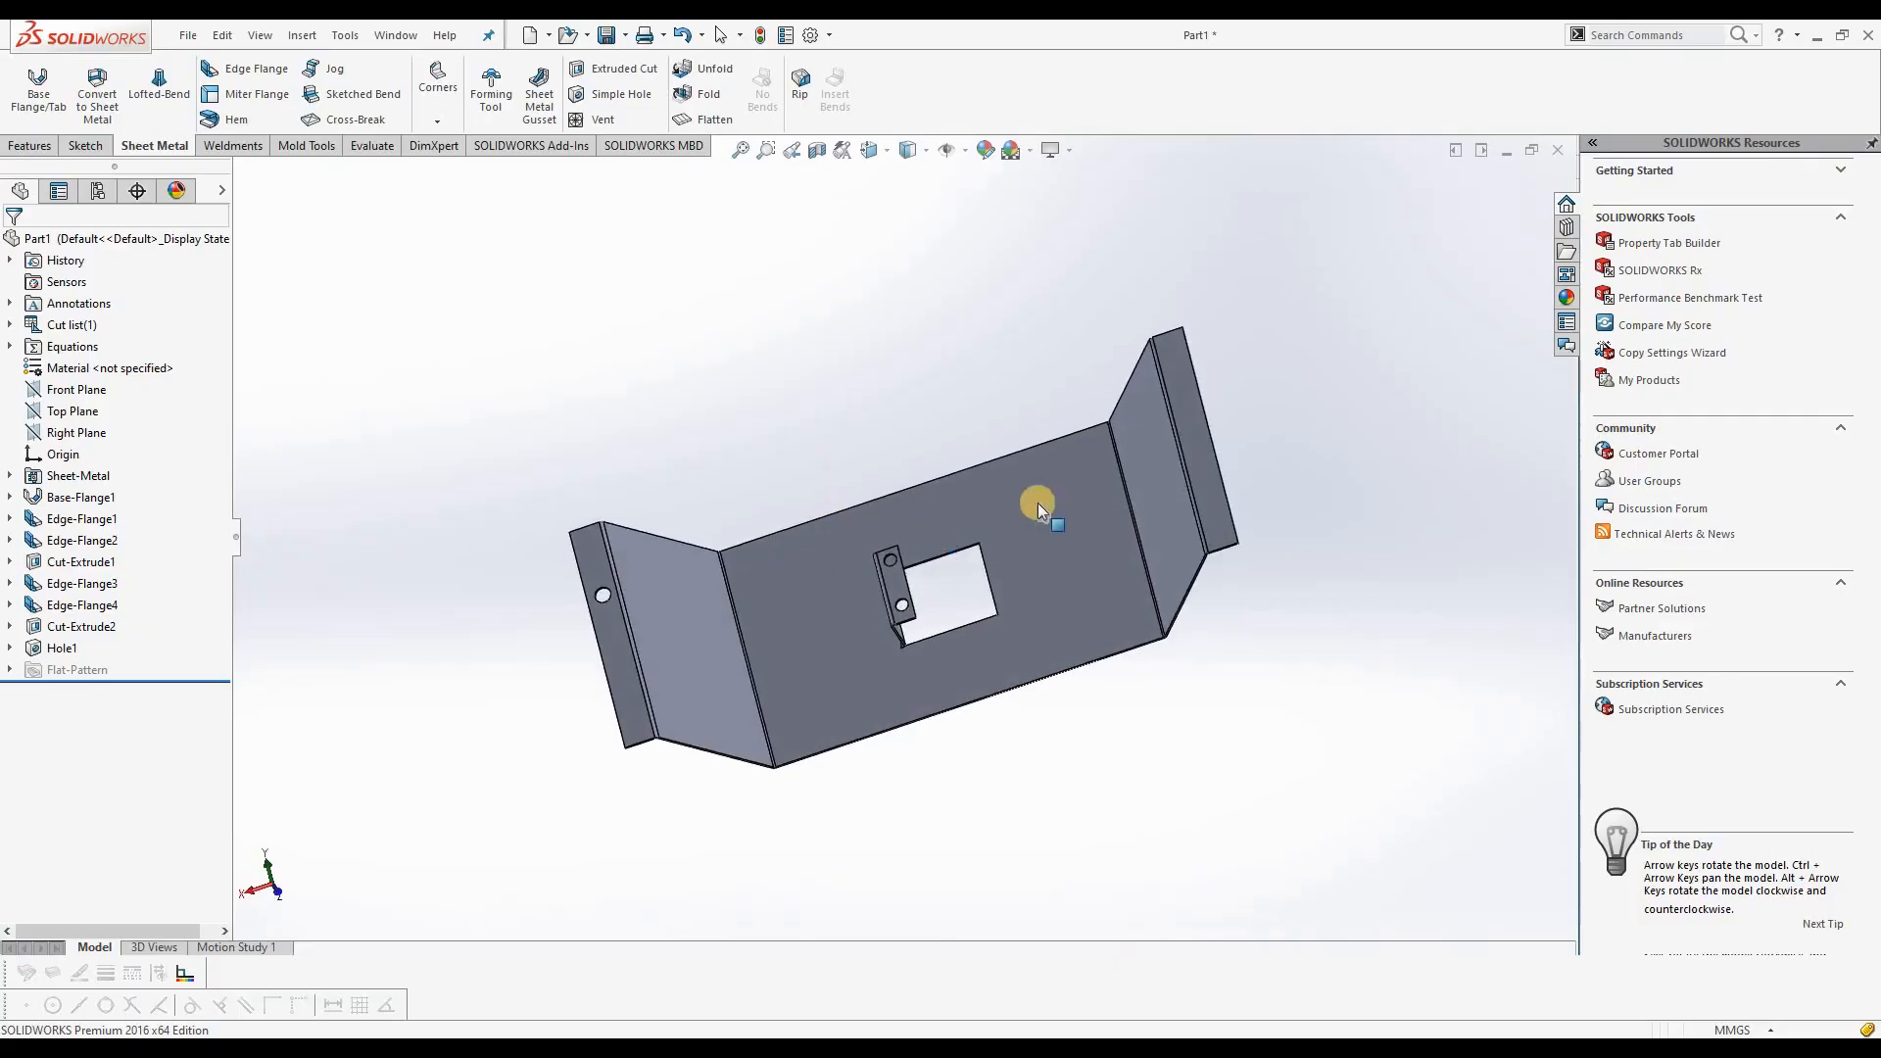
Step: Unfold the inner and outer bends of the sloped flange side without a hole, keeping the base face fixed
{"action": "scroll", "coordinate": [1246, 415], "scroll_direction": "down", "scroll_amount": 2}
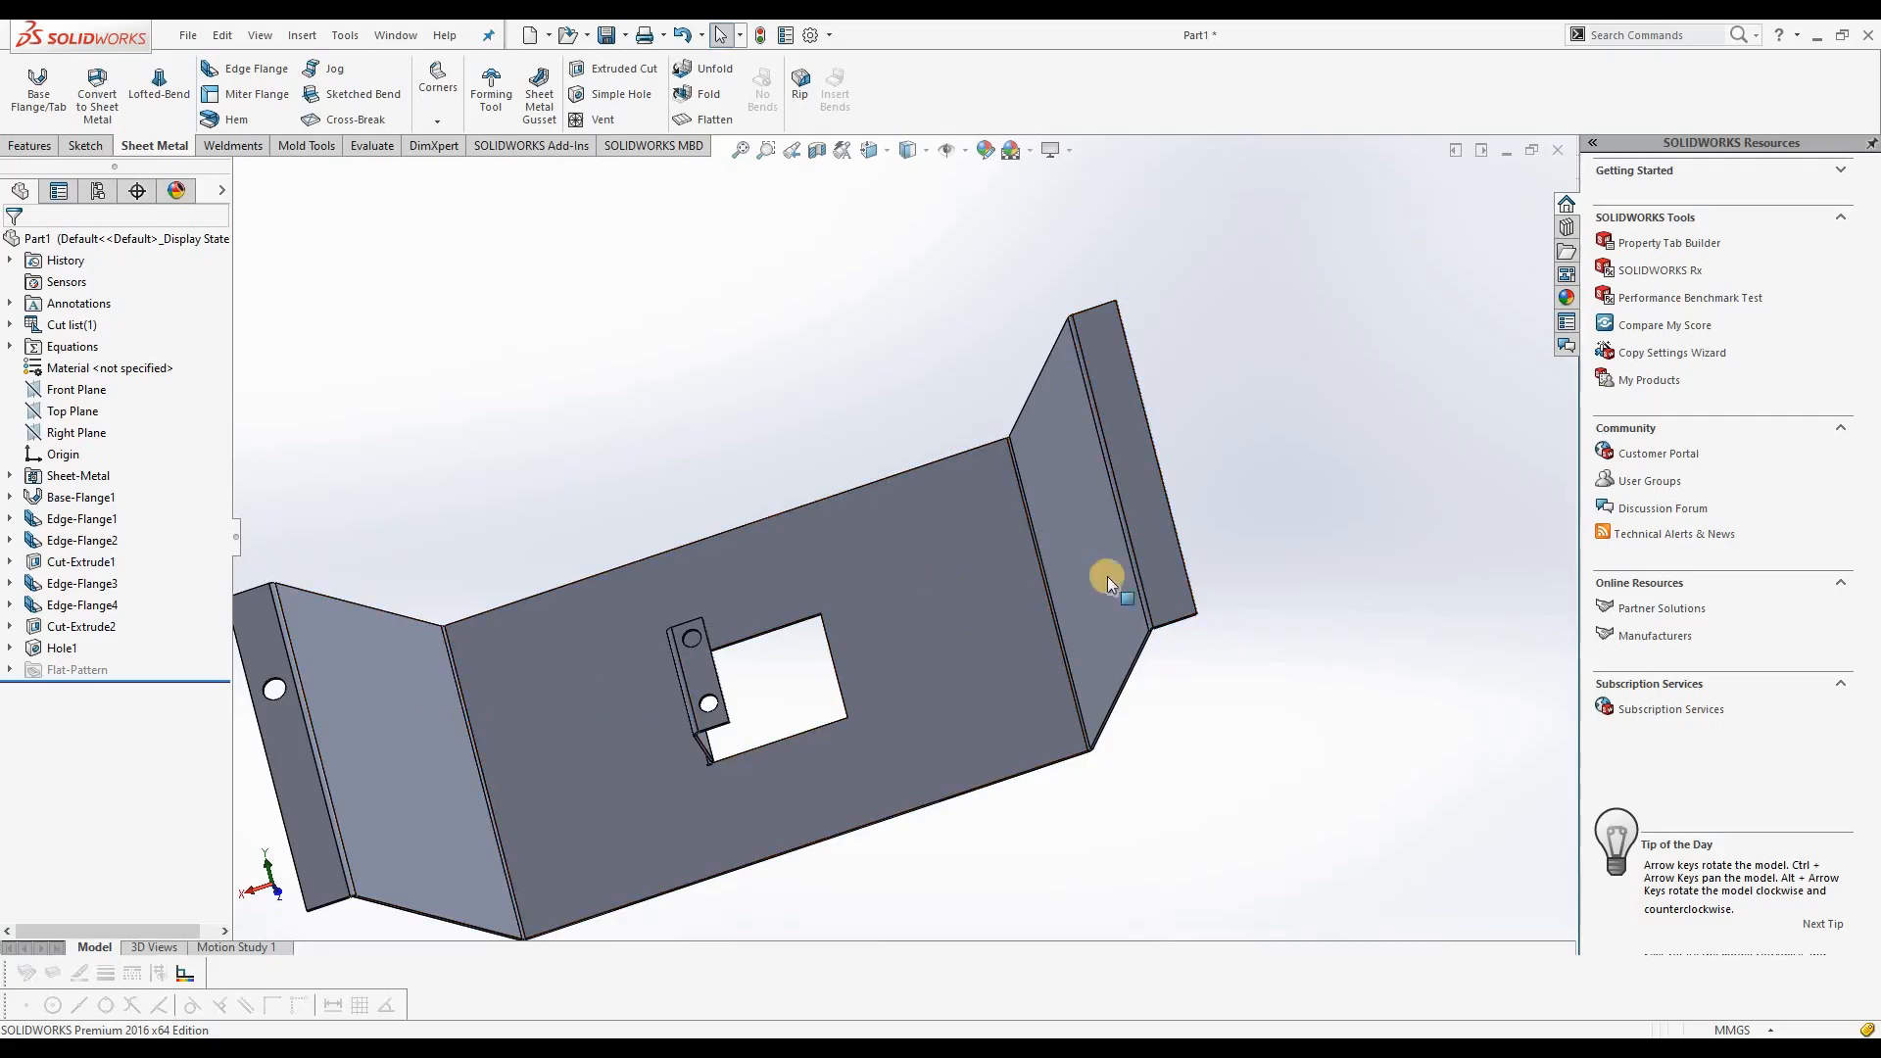
{"action": "left_click", "coordinate": [711, 74]}
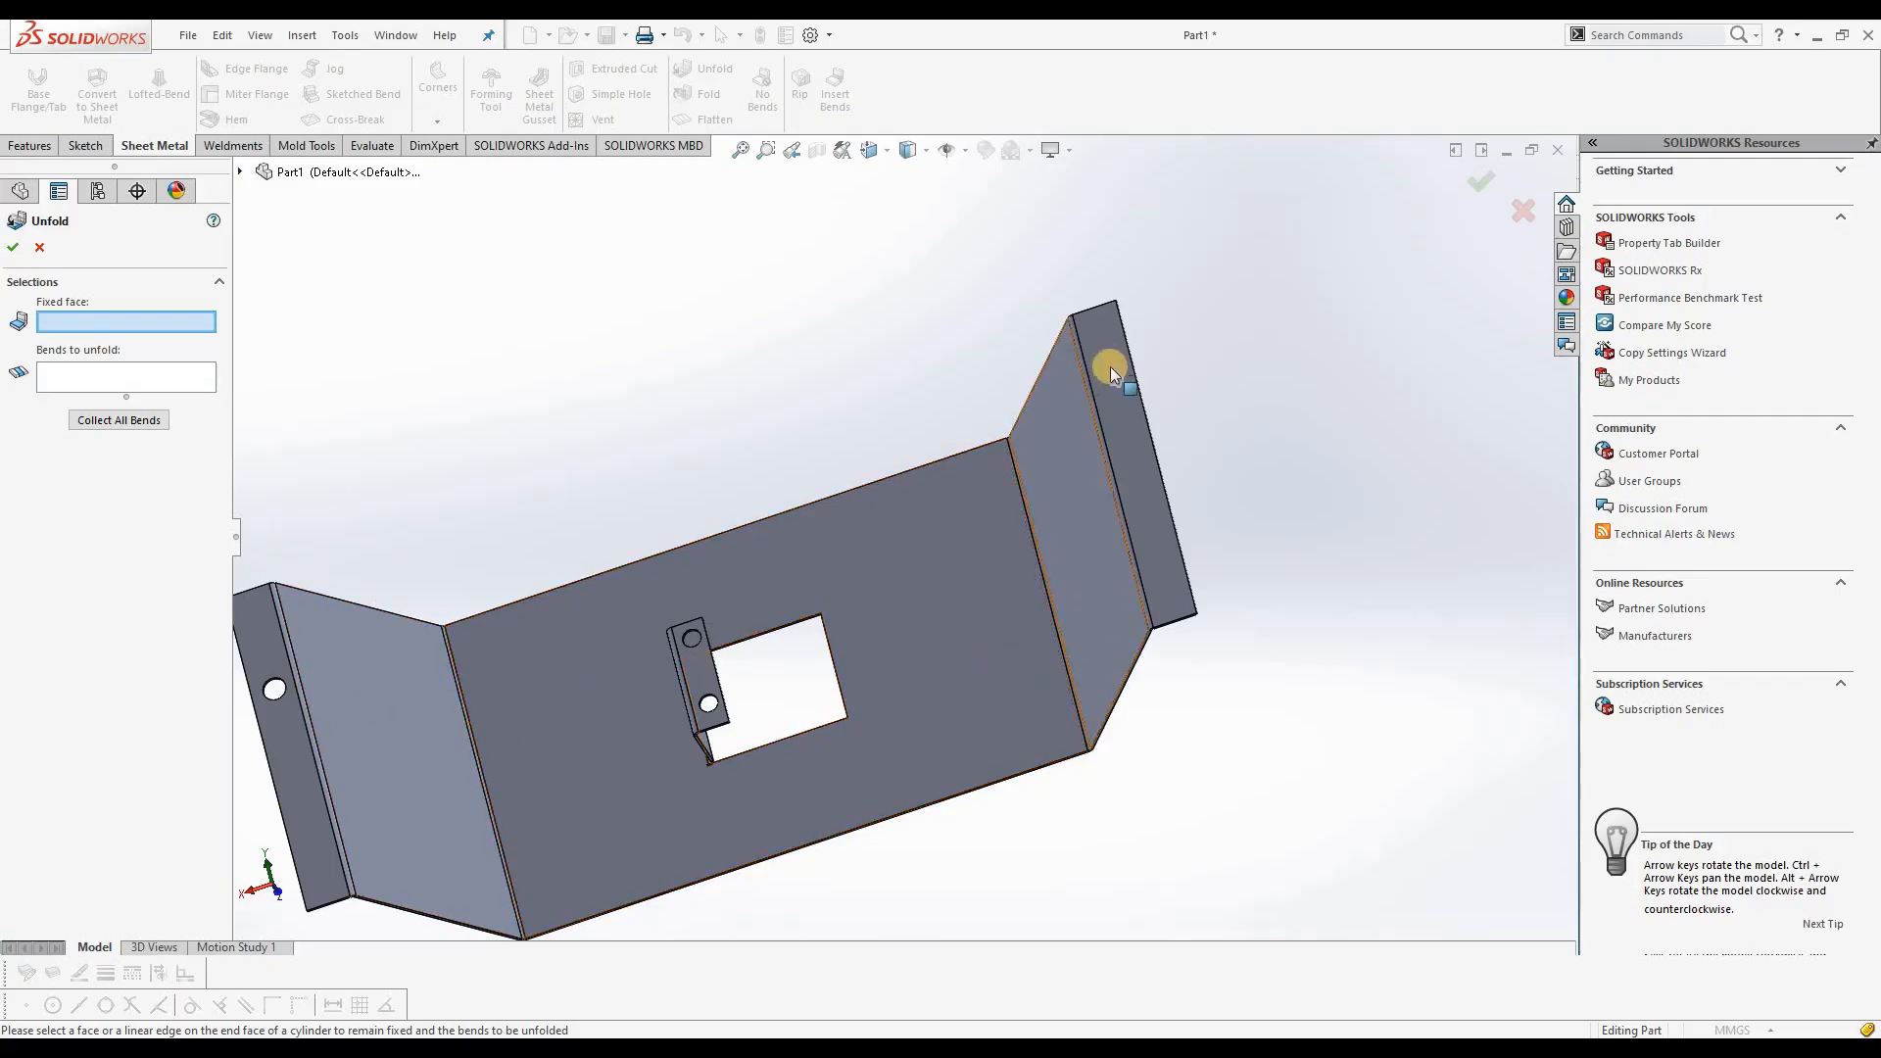
{"action": "left_click", "coordinate": [950, 588]}
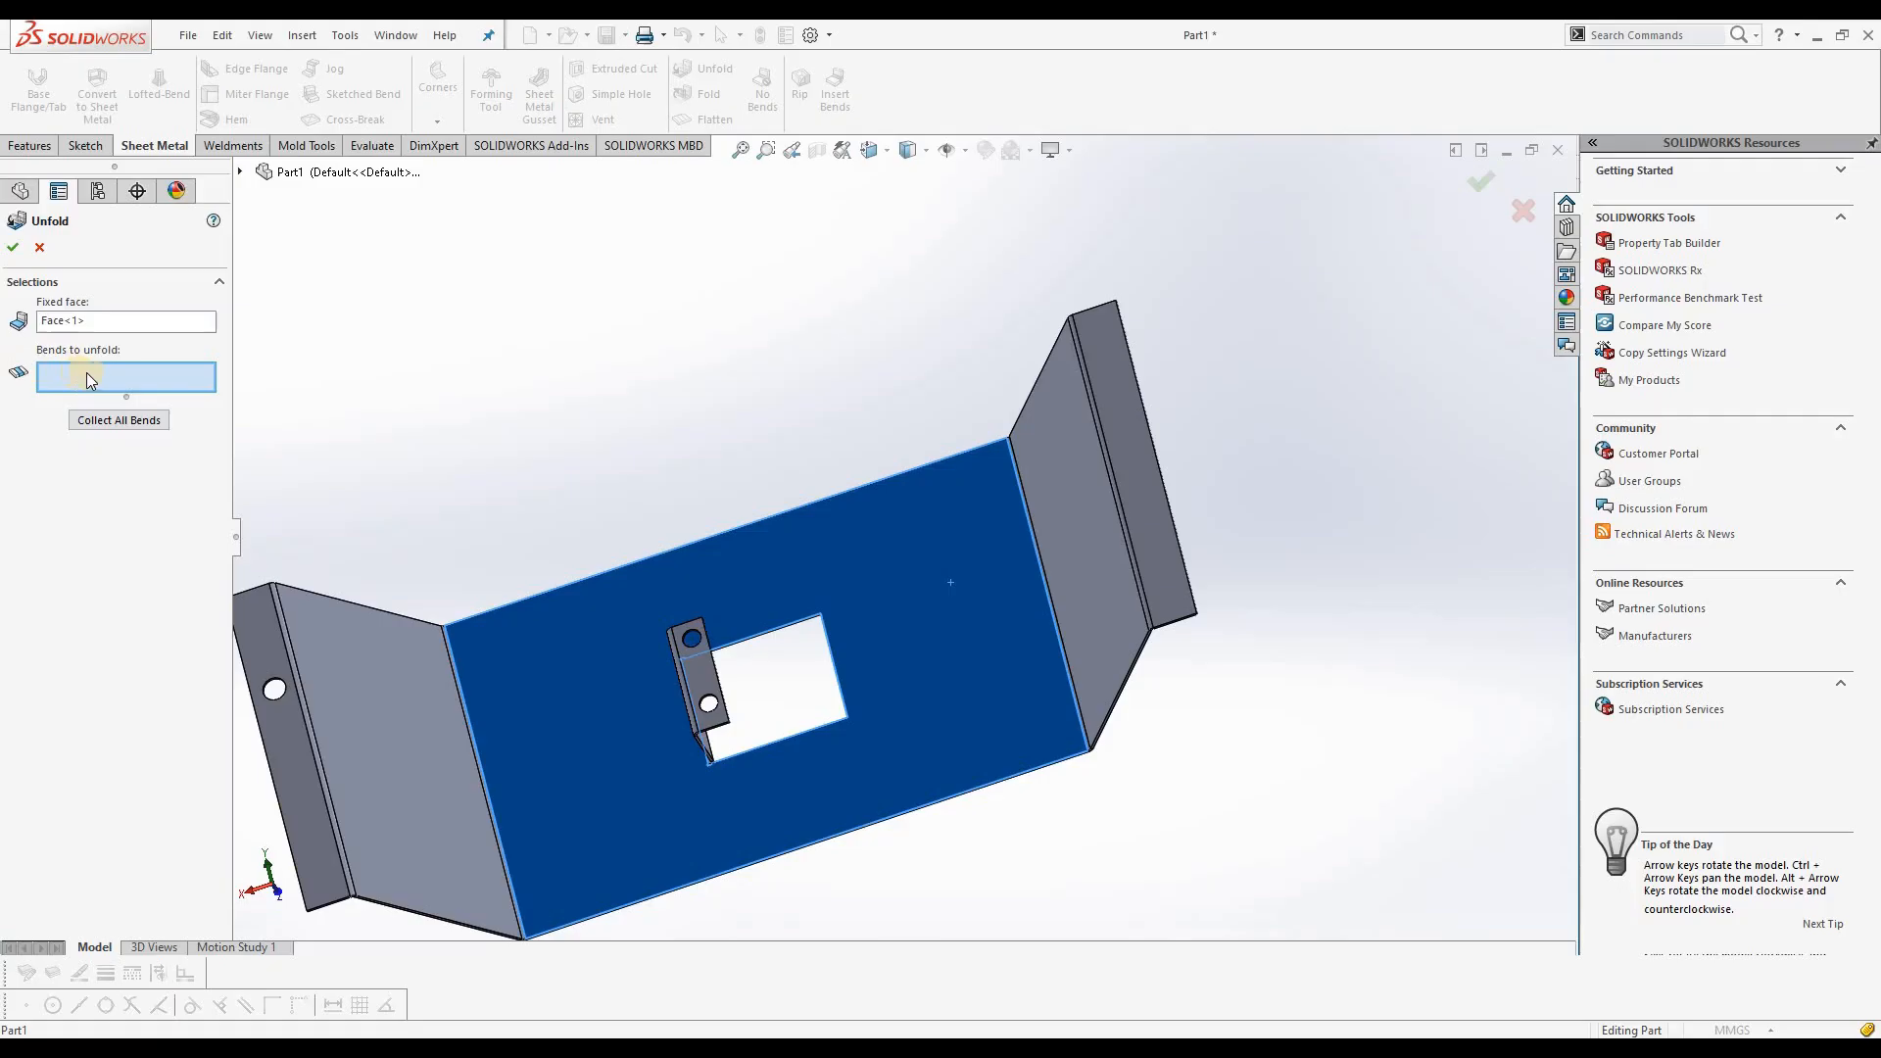
{"action": "left_click", "coordinate": [1037, 543]}
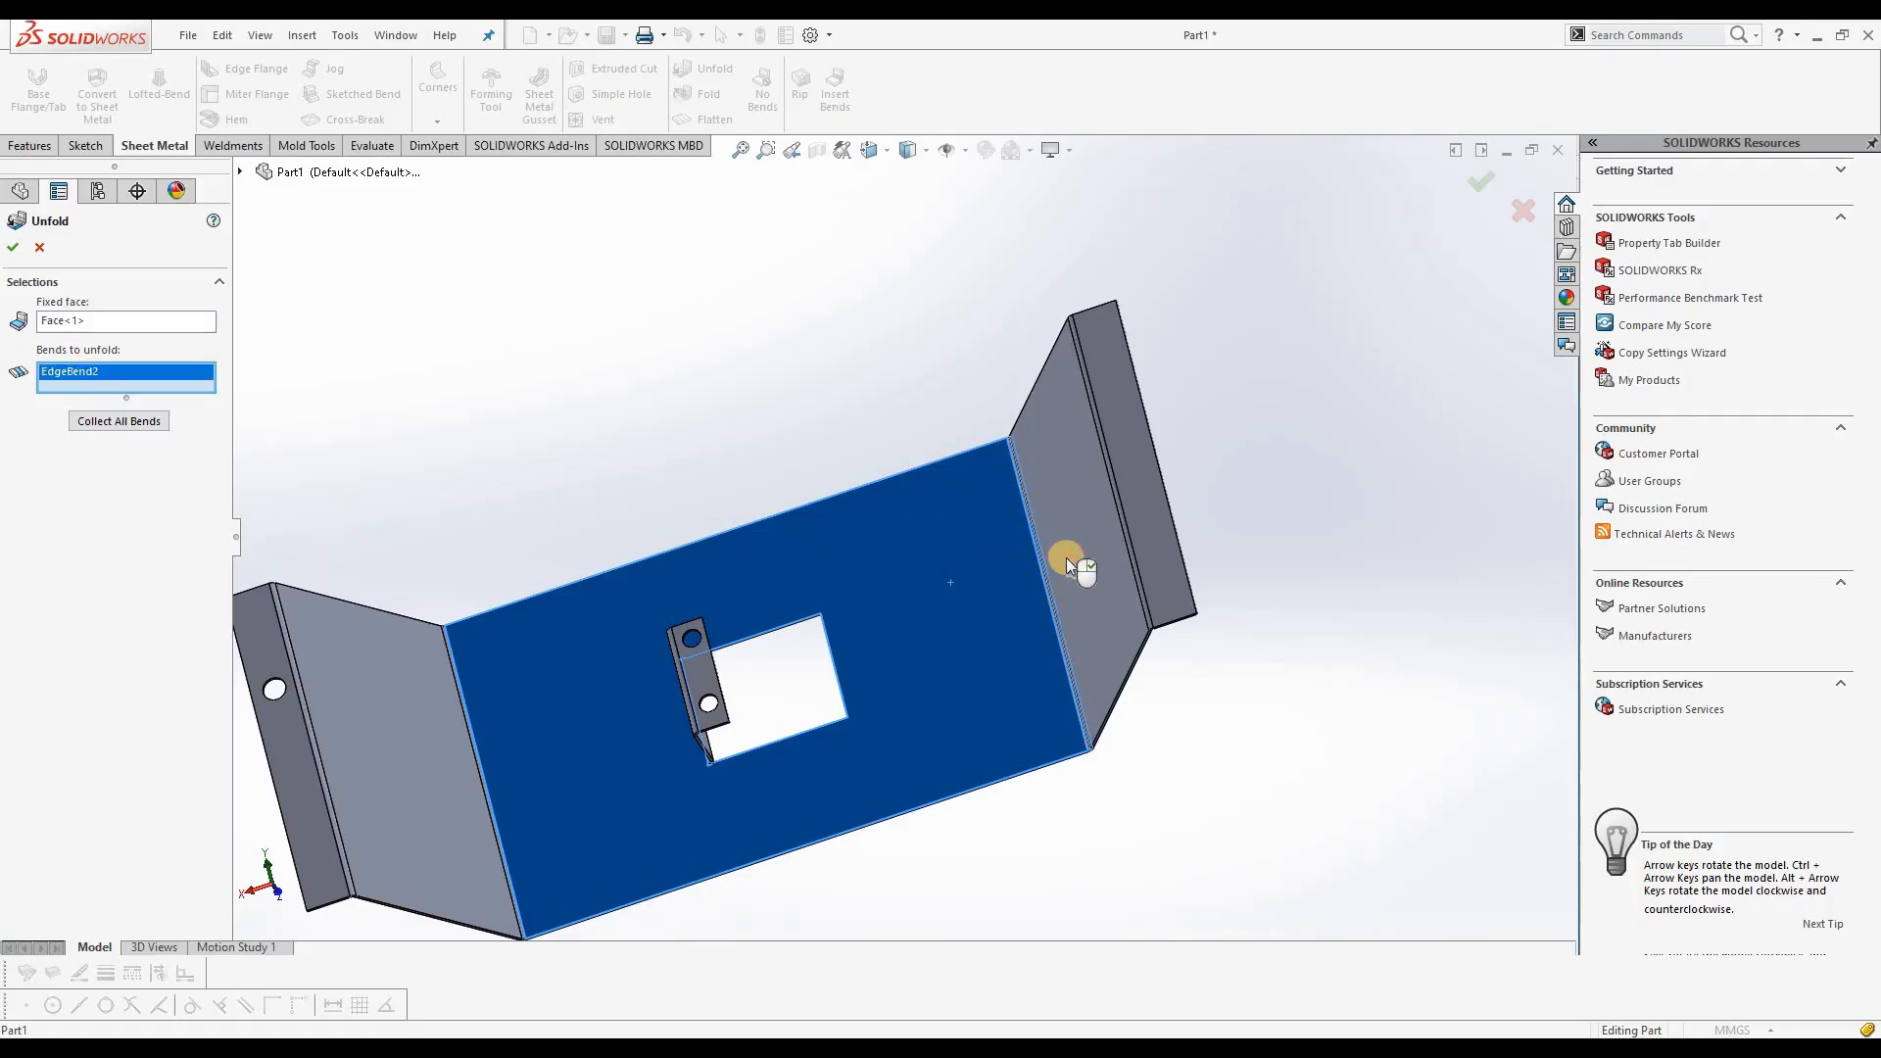
{"action": "left_click", "coordinate": [1127, 531]}
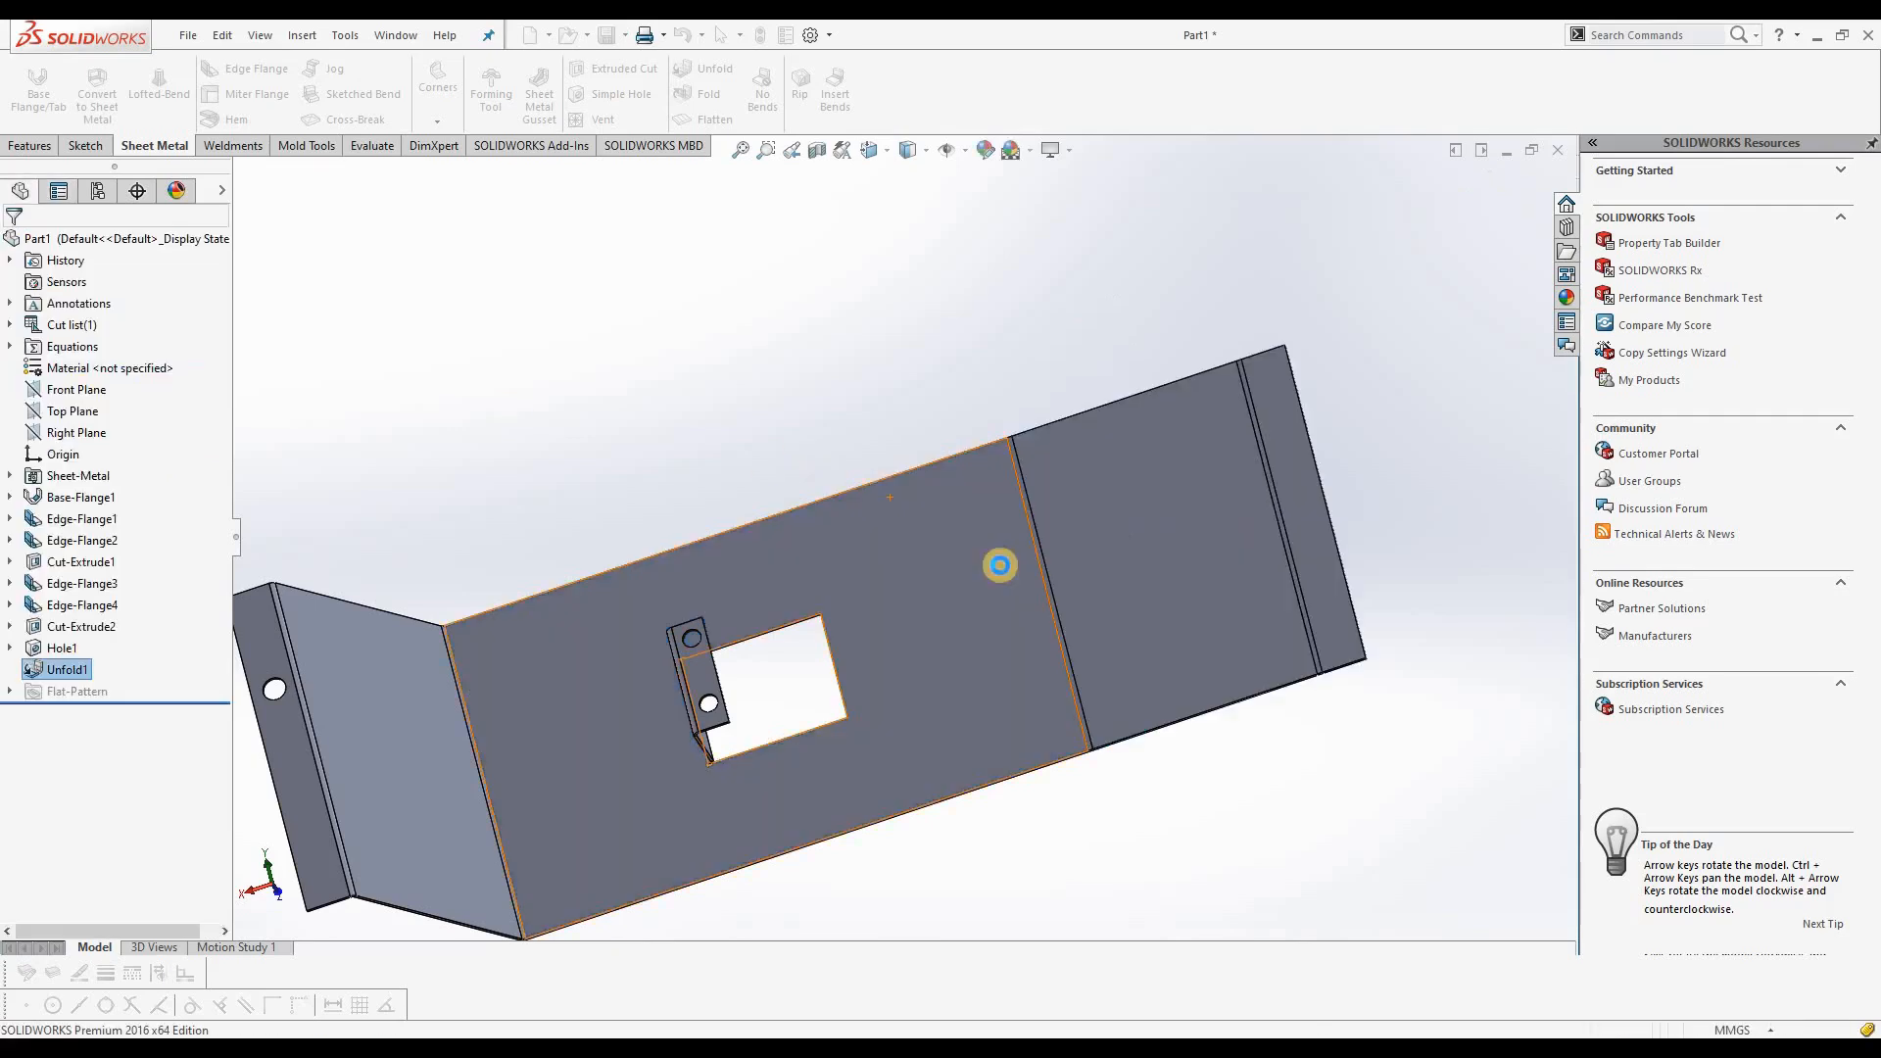
{"action": "middle_click_drag", "start_coordinate": [1188, 785], "coordinate": [1140, 654]}
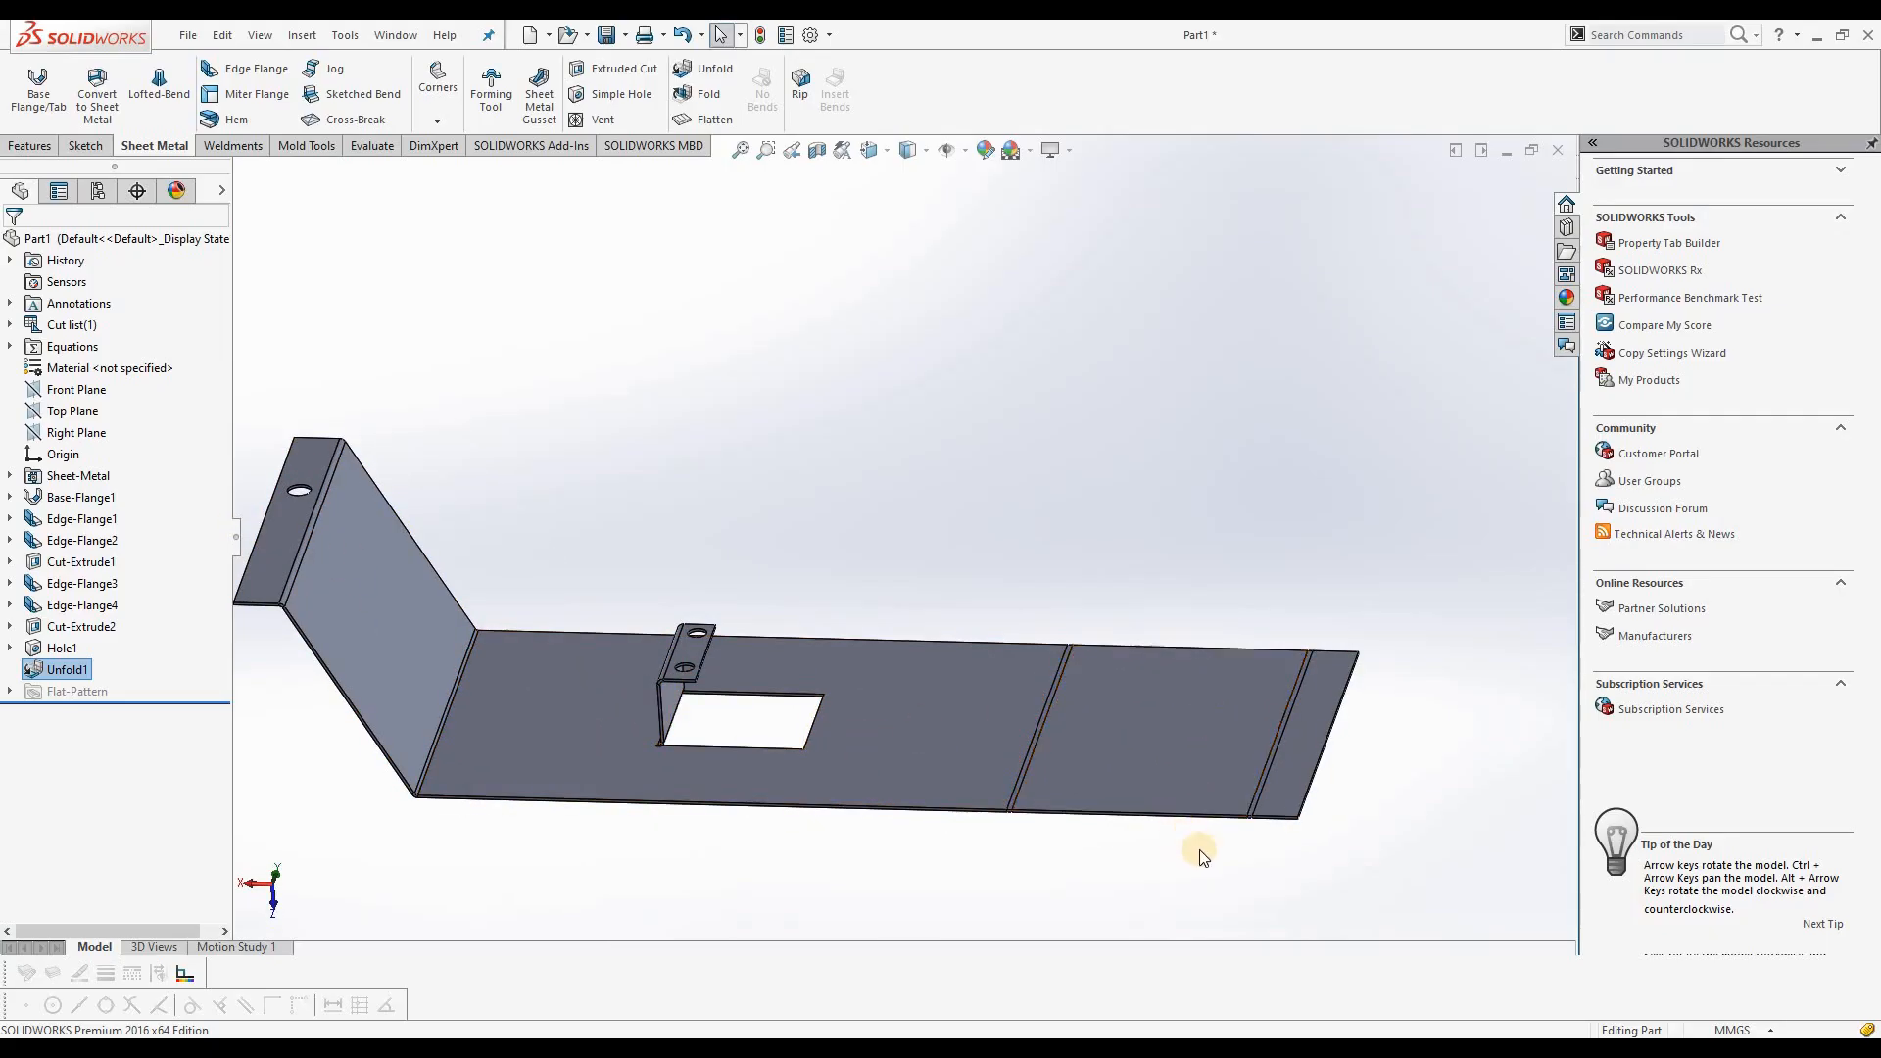
{"action": "middle_click_drag", "start_coordinate": [1020, 602], "coordinate": [1034, 734]}
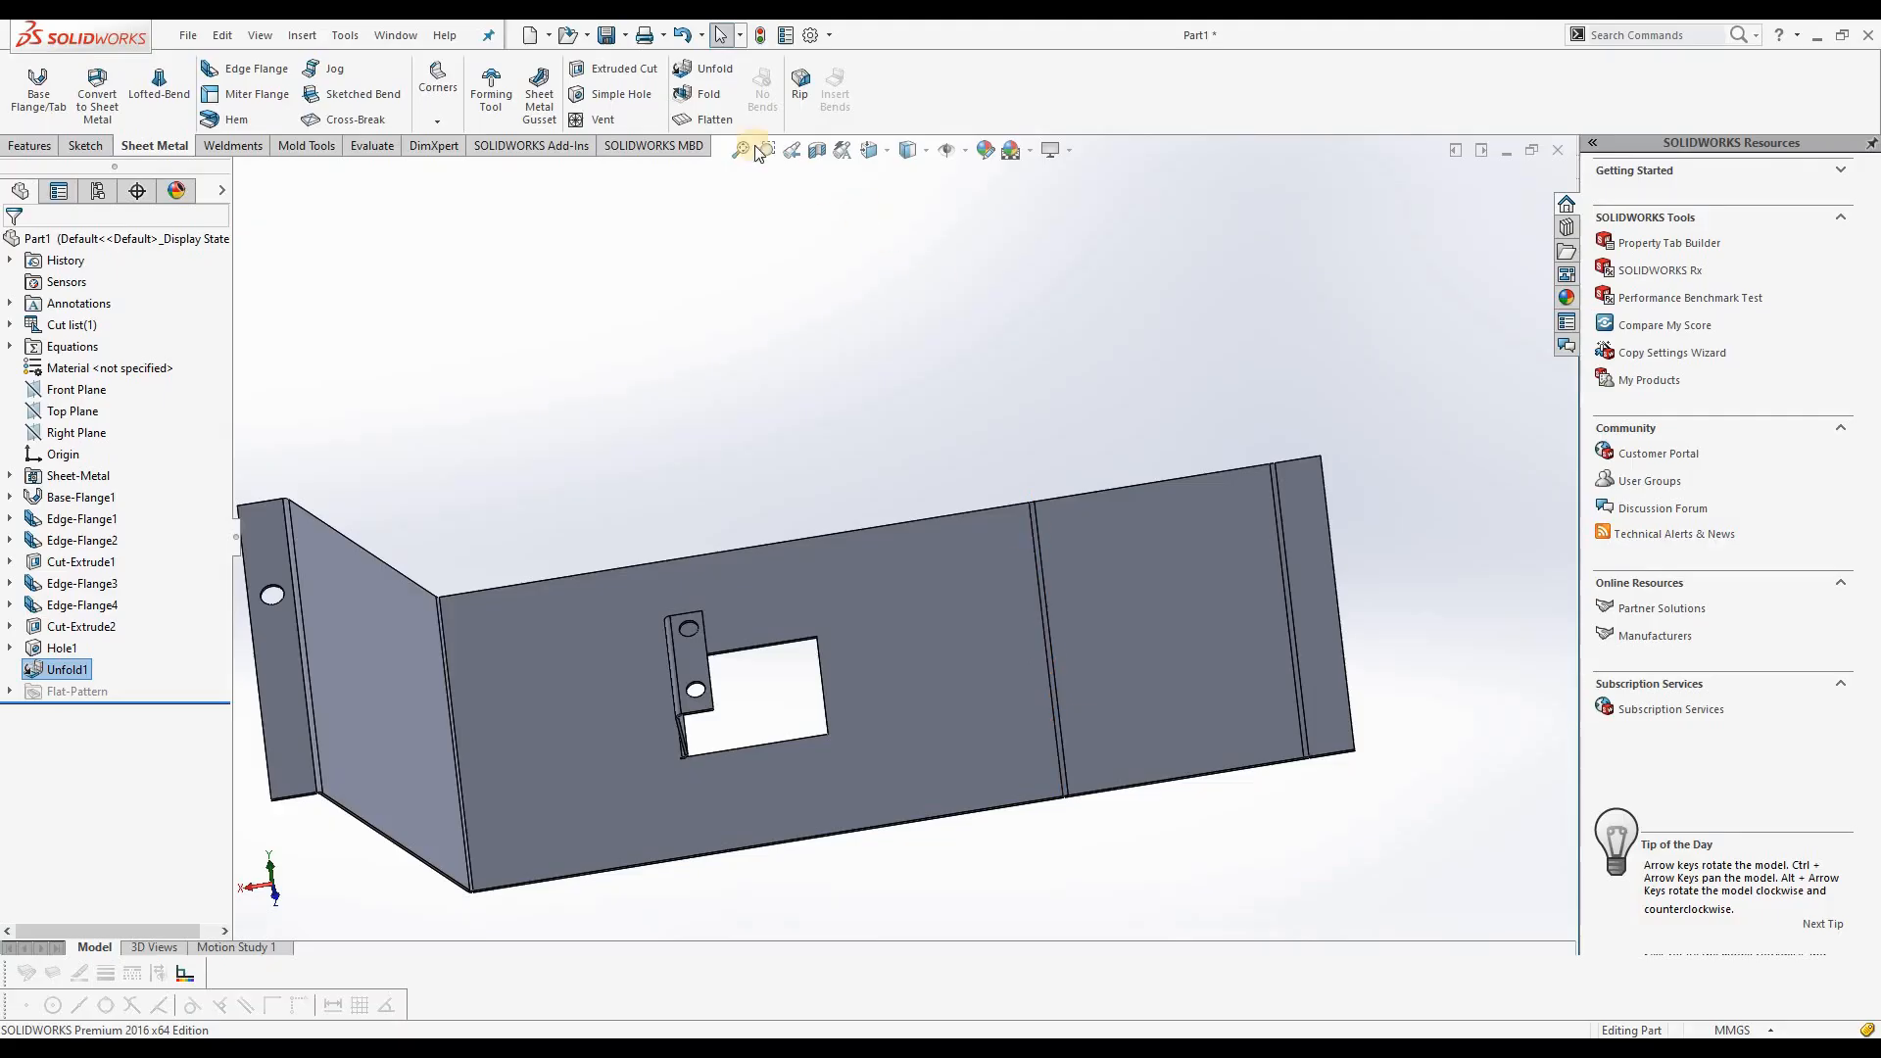
Step: Fold the bend between the base and the unfolded sloped flange, keeping the base face fixed
{"action": "left_click", "coordinate": [709, 95]}
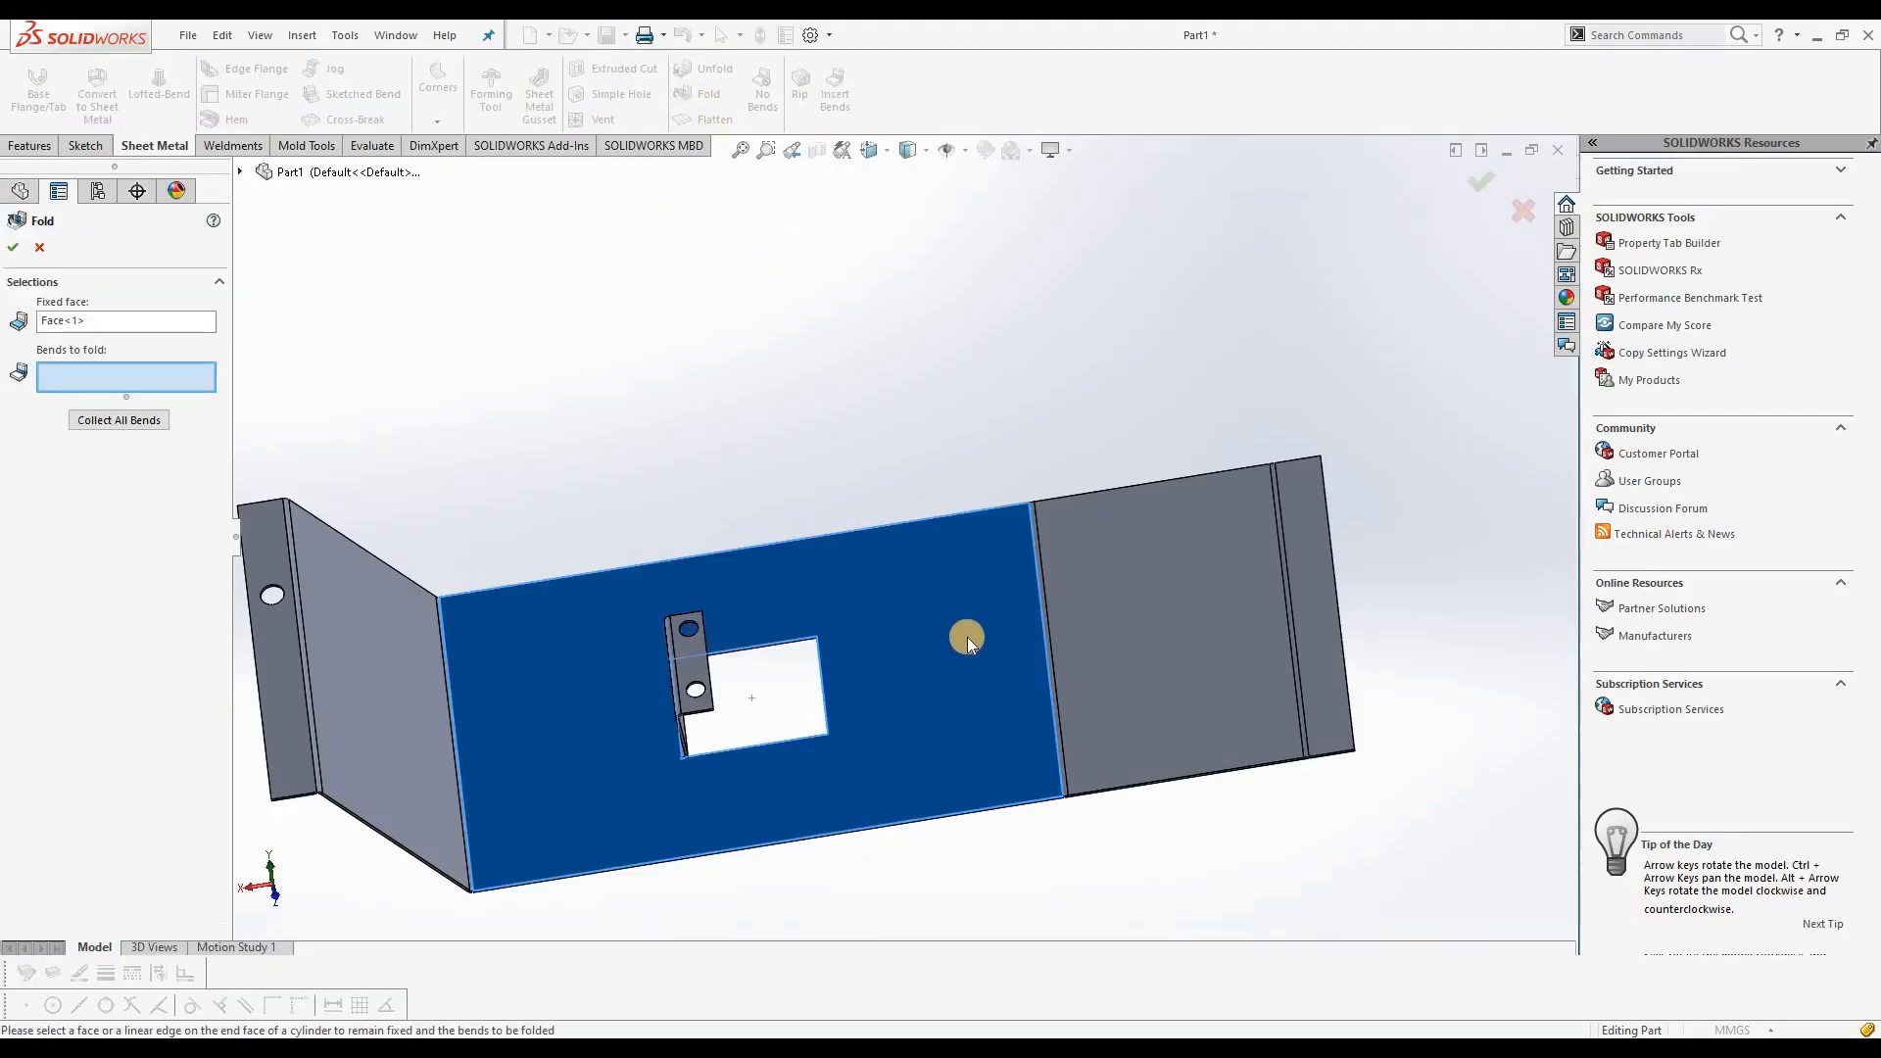
{"action": "left_click", "coordinate": [1050, 654]}
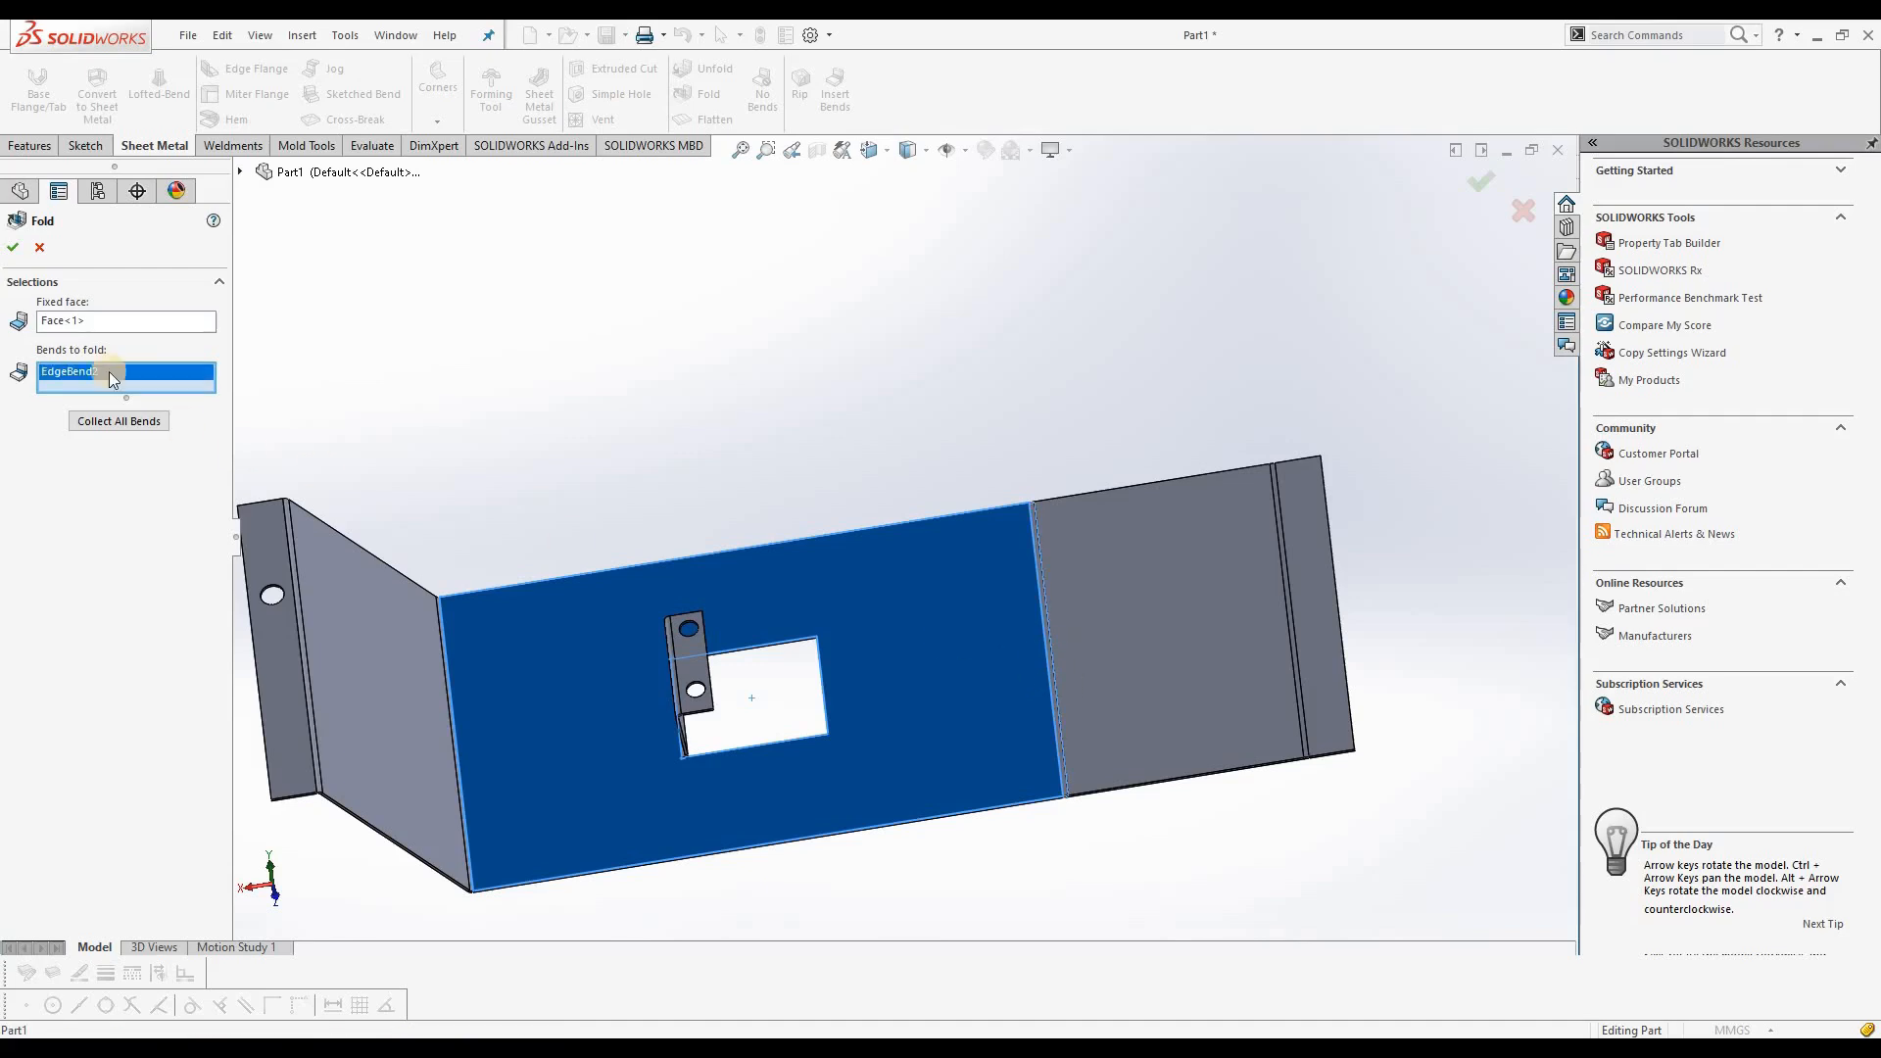
{"action": "left_click", "coordinate": [20, 256]}
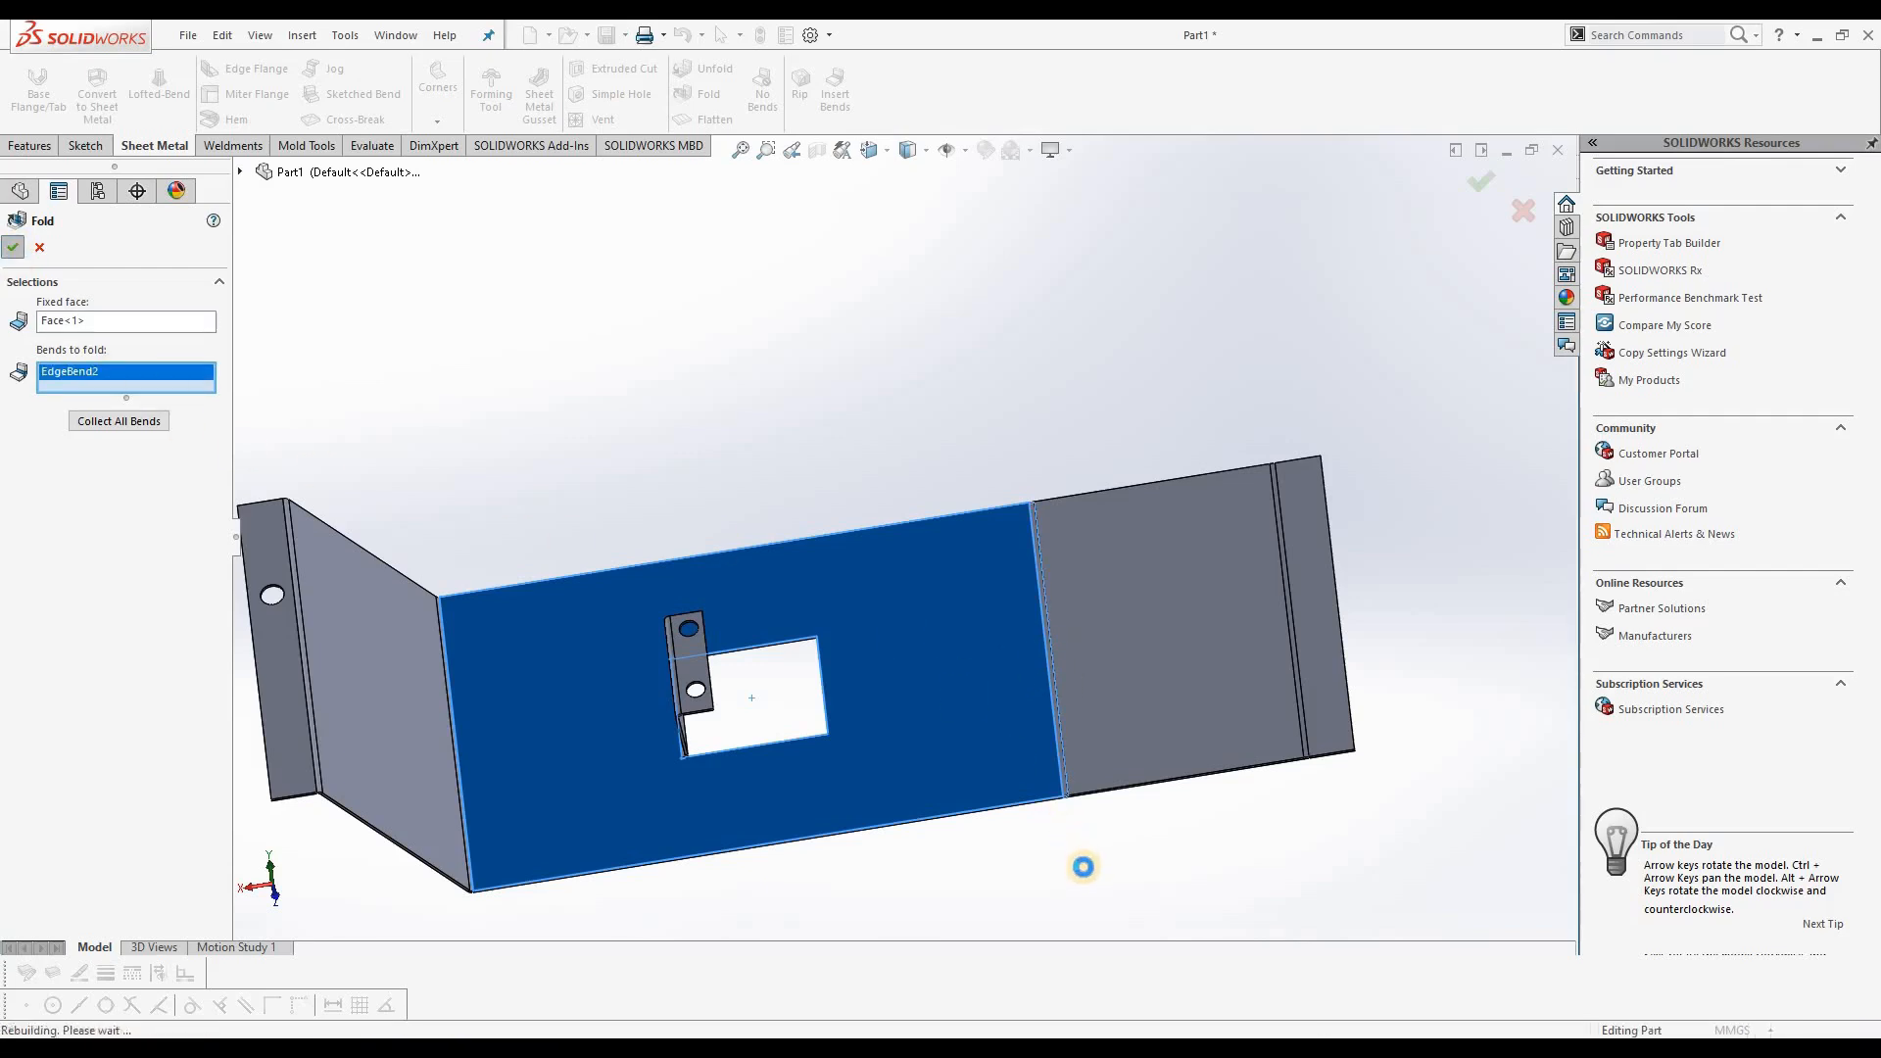
{"action": "middle_click_drag", "start_coordinate": [1024, 844], "coordinate": [1173, 515]}
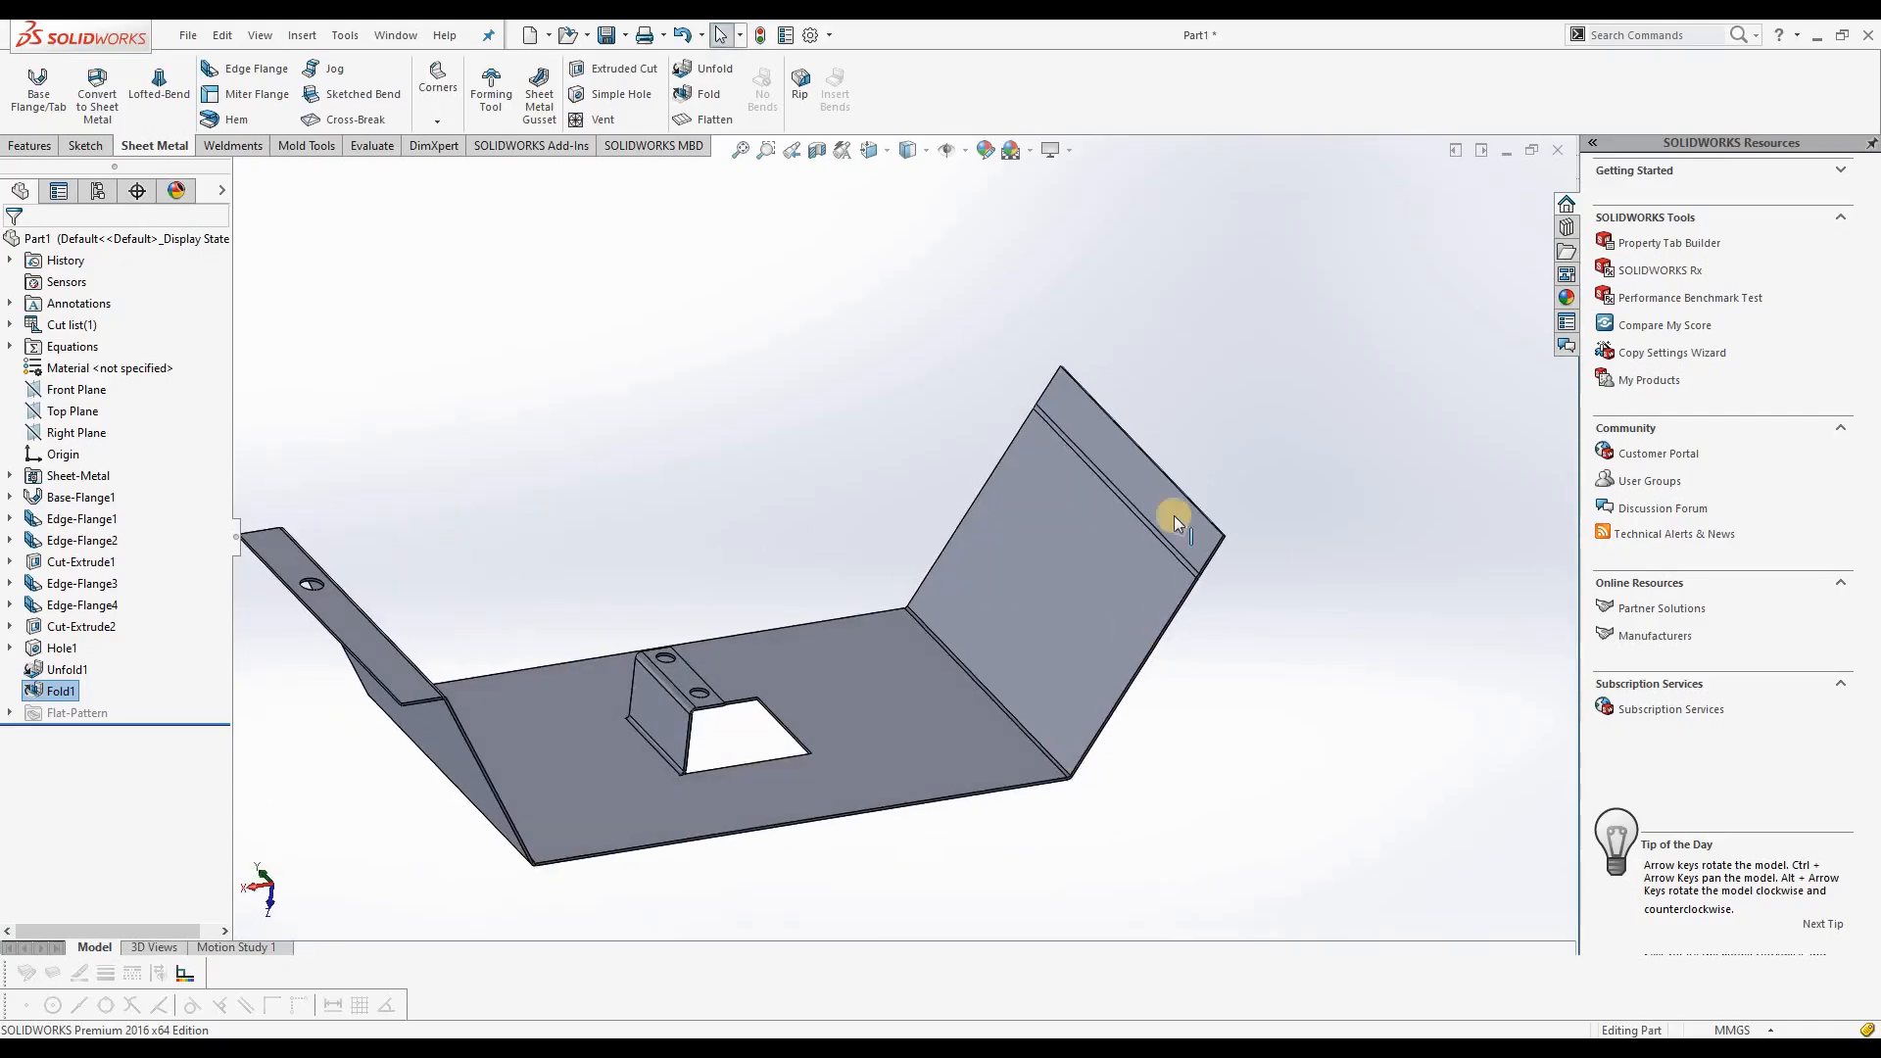
Step: Fold the remaining bend between the sloped flange and its outward end flange, keeping the base face fixed
{"action": "left_click", "coordinate": [714, 96]}
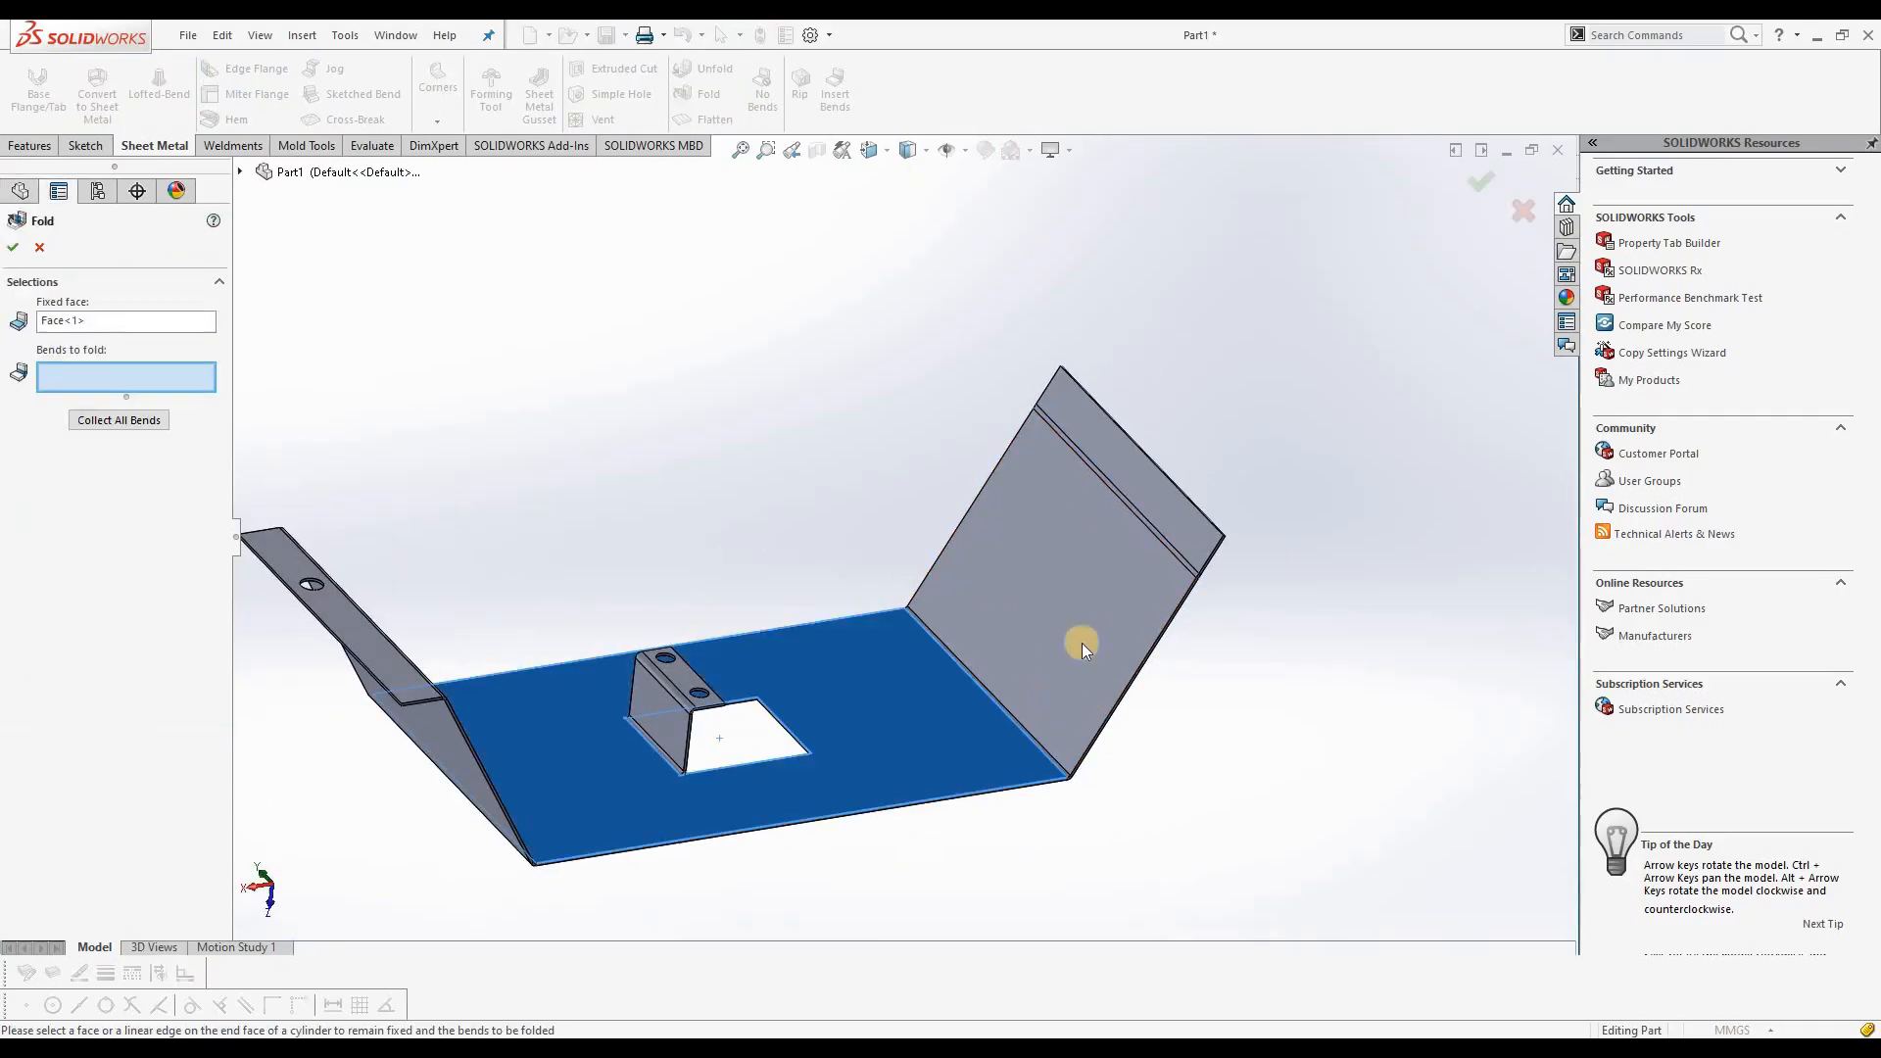
{"action": "left_click", "coordinate": [1148, 526]}
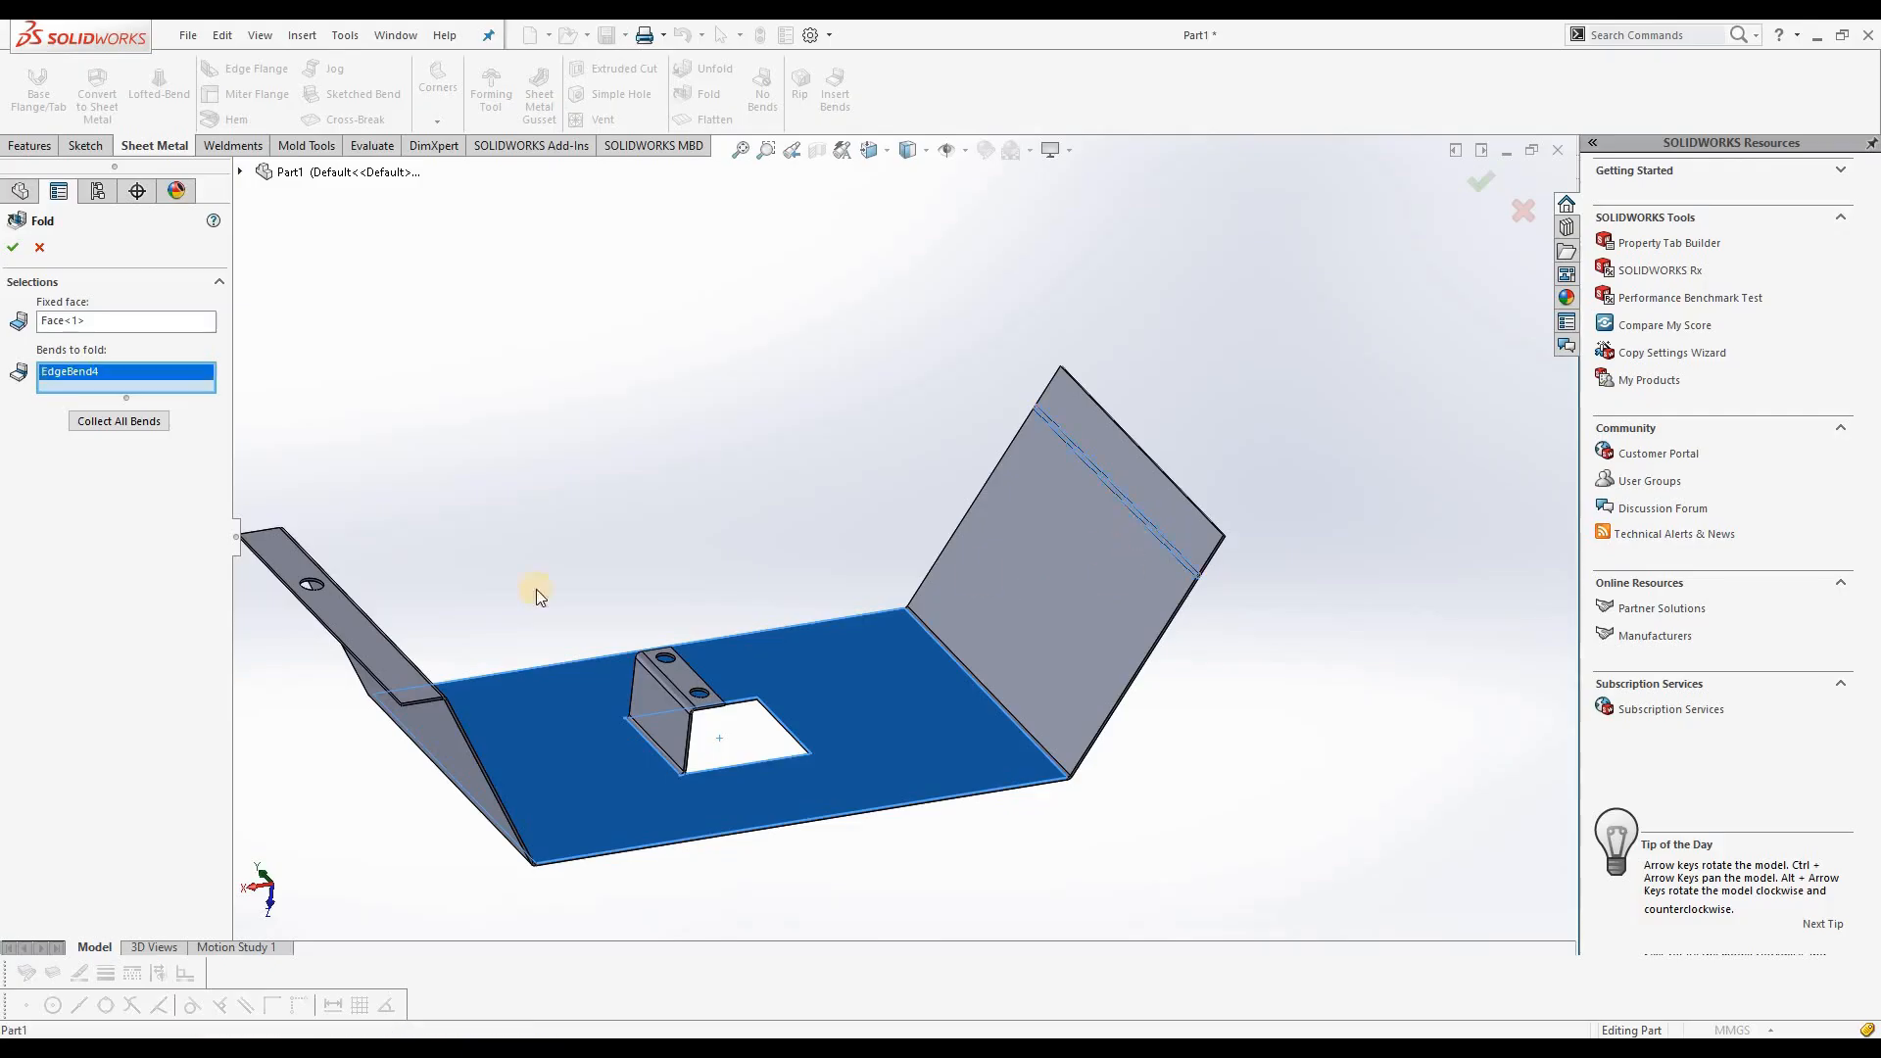
{"action": "left_click", "coordinate": [13, 249]}
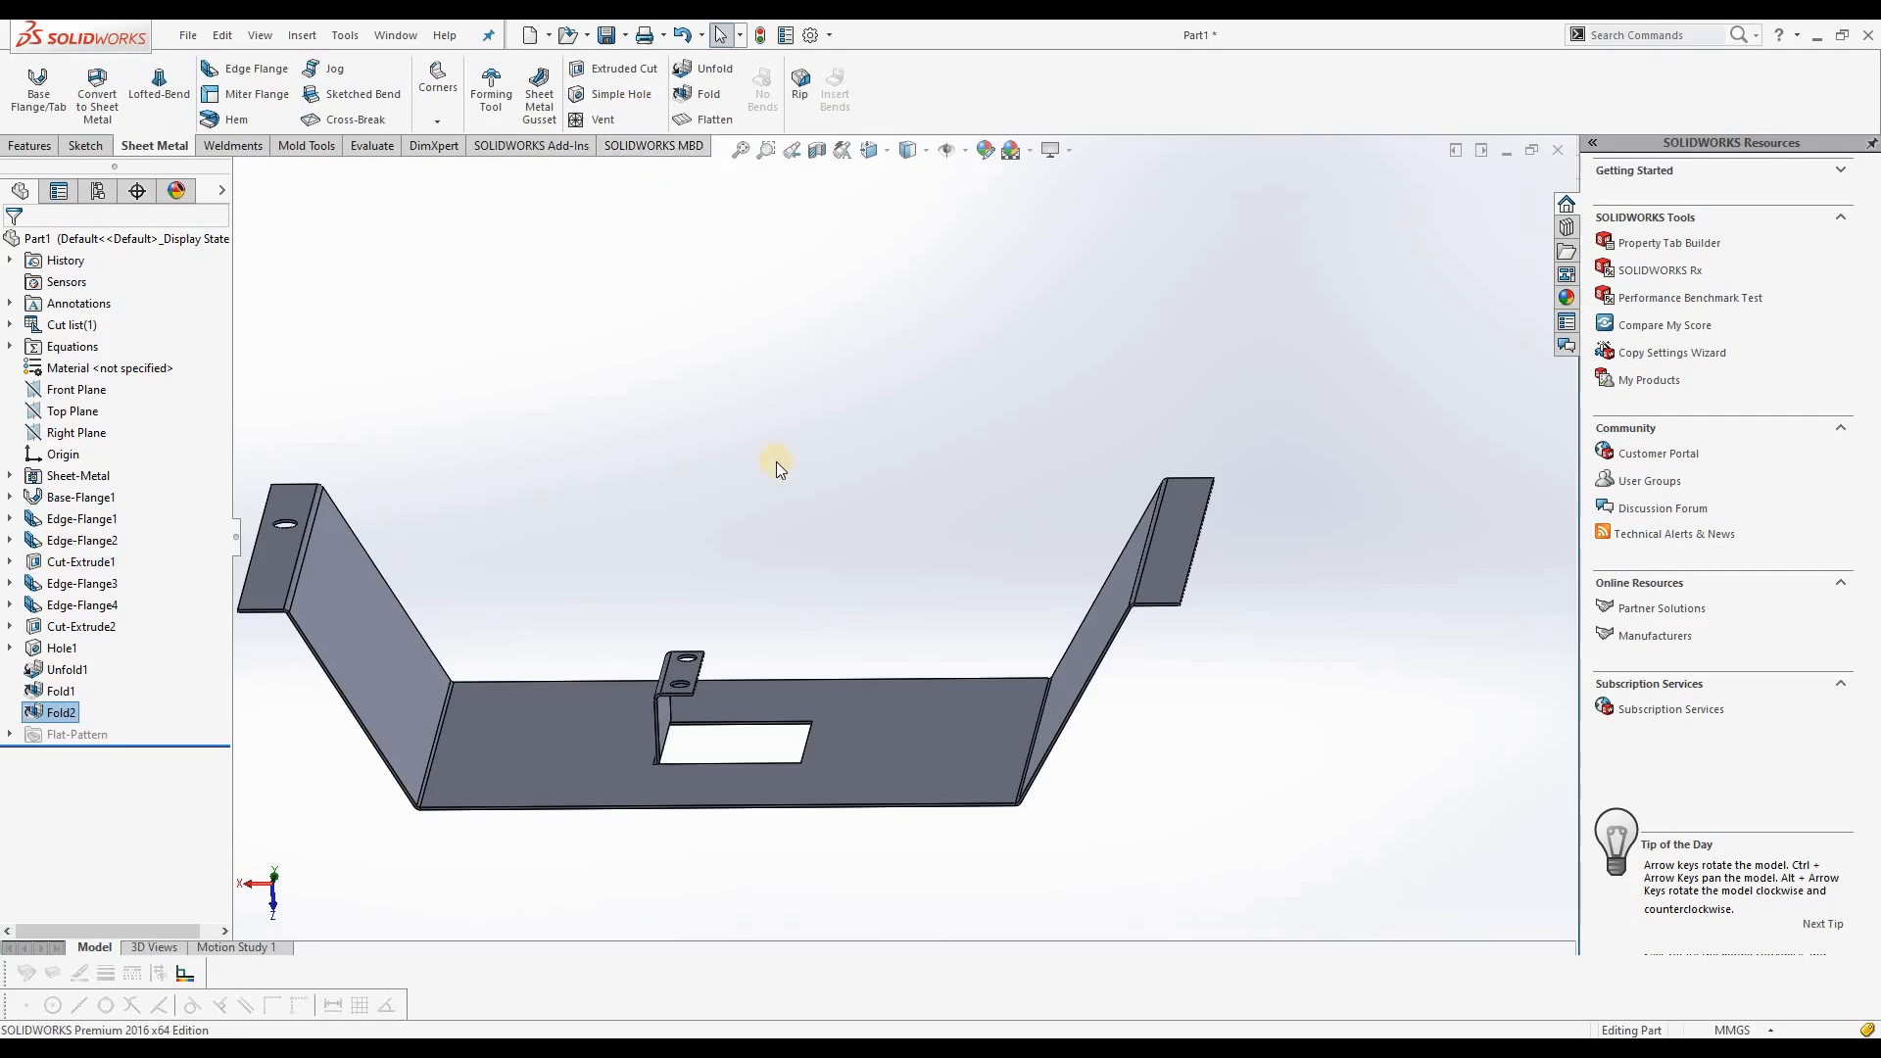
{"action": "scroll", "coordinate": [942, 544], "scroll_direction": "up", "scroll_amount": 1}
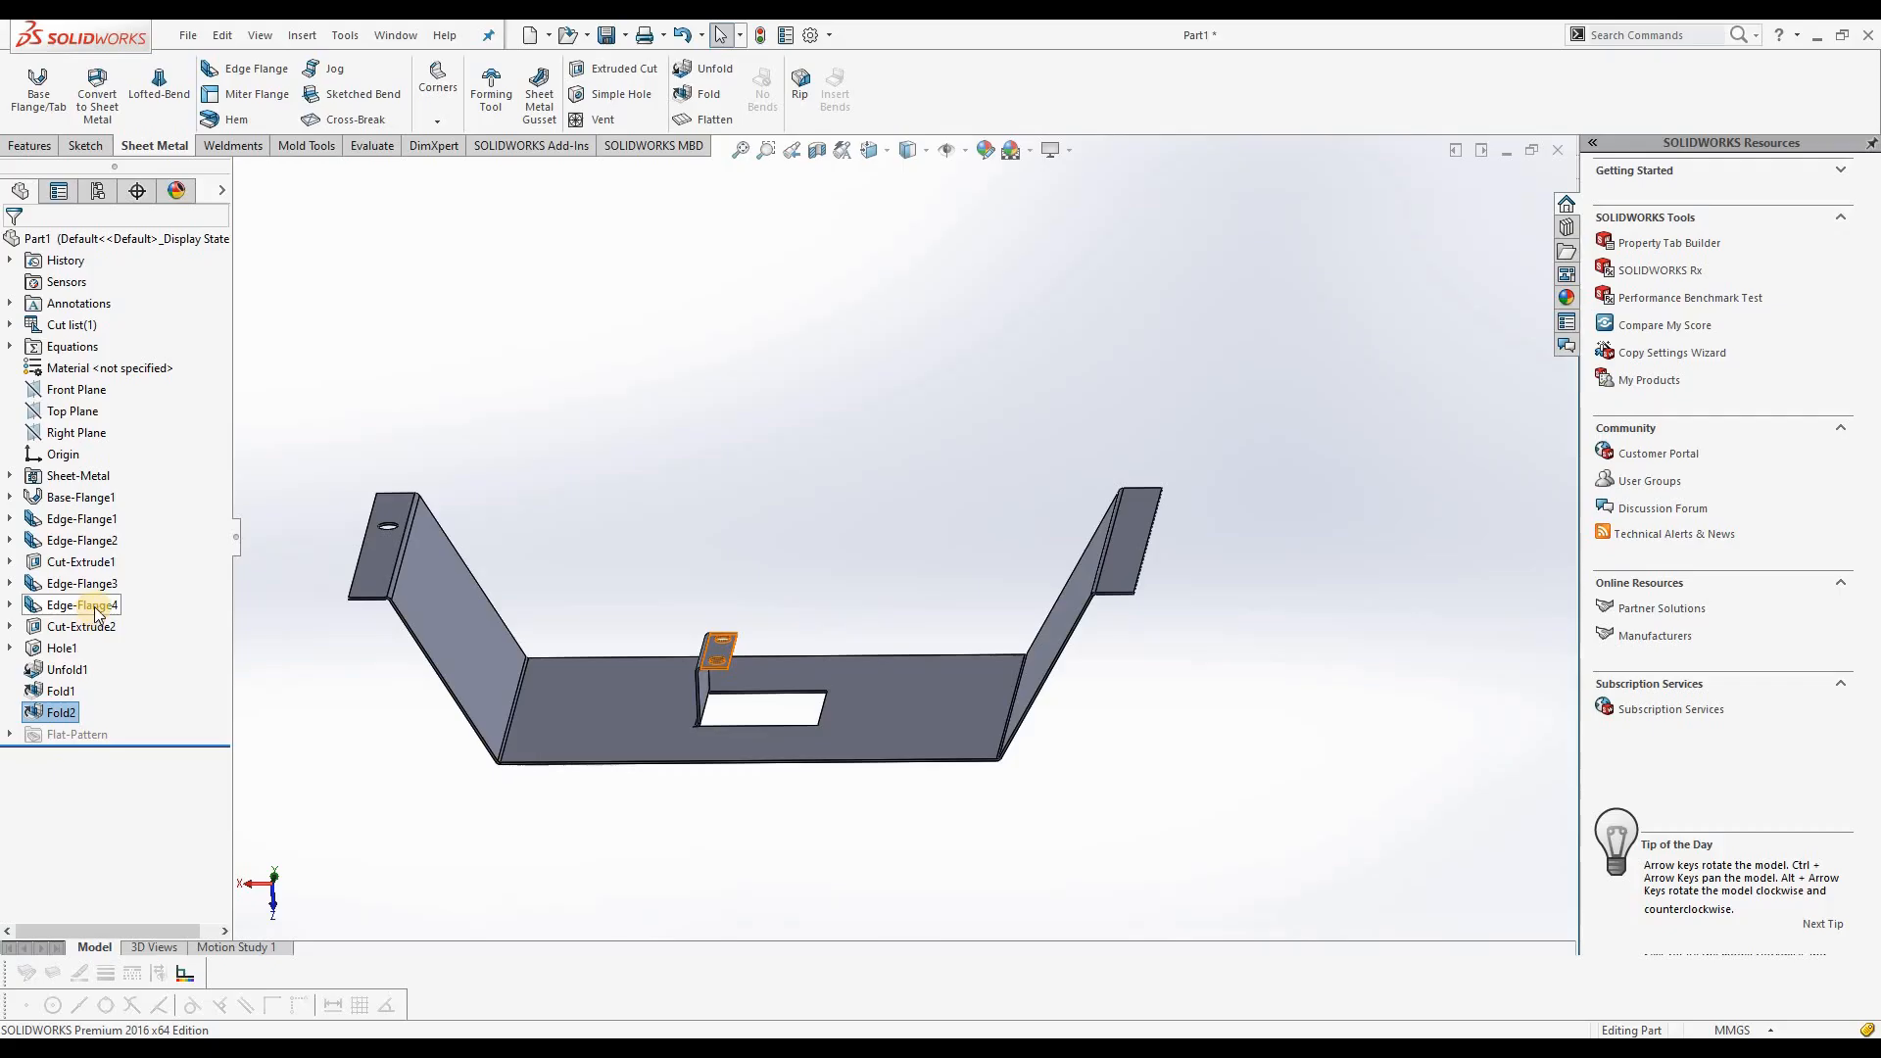
{"action": "right_click", "coordinate": [89, 545]}
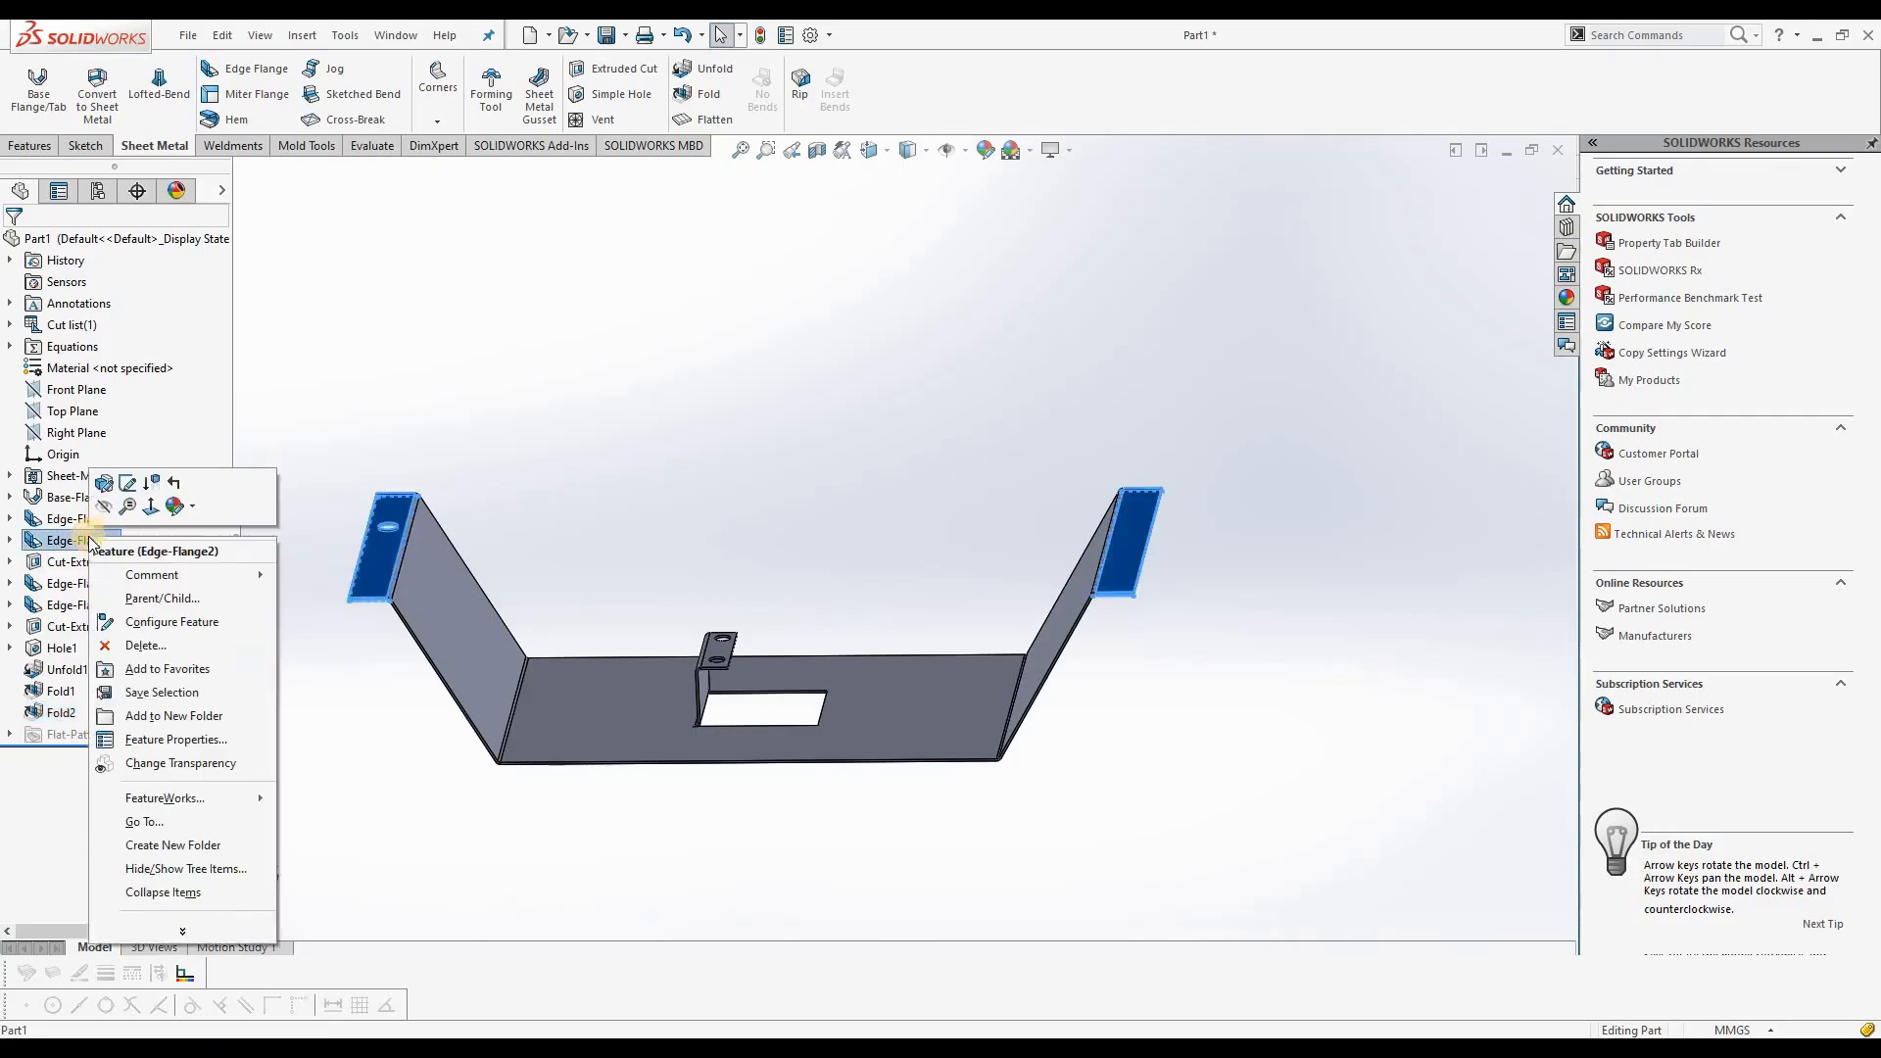
{"action": "left_click", "coordinate": [103, 487]}
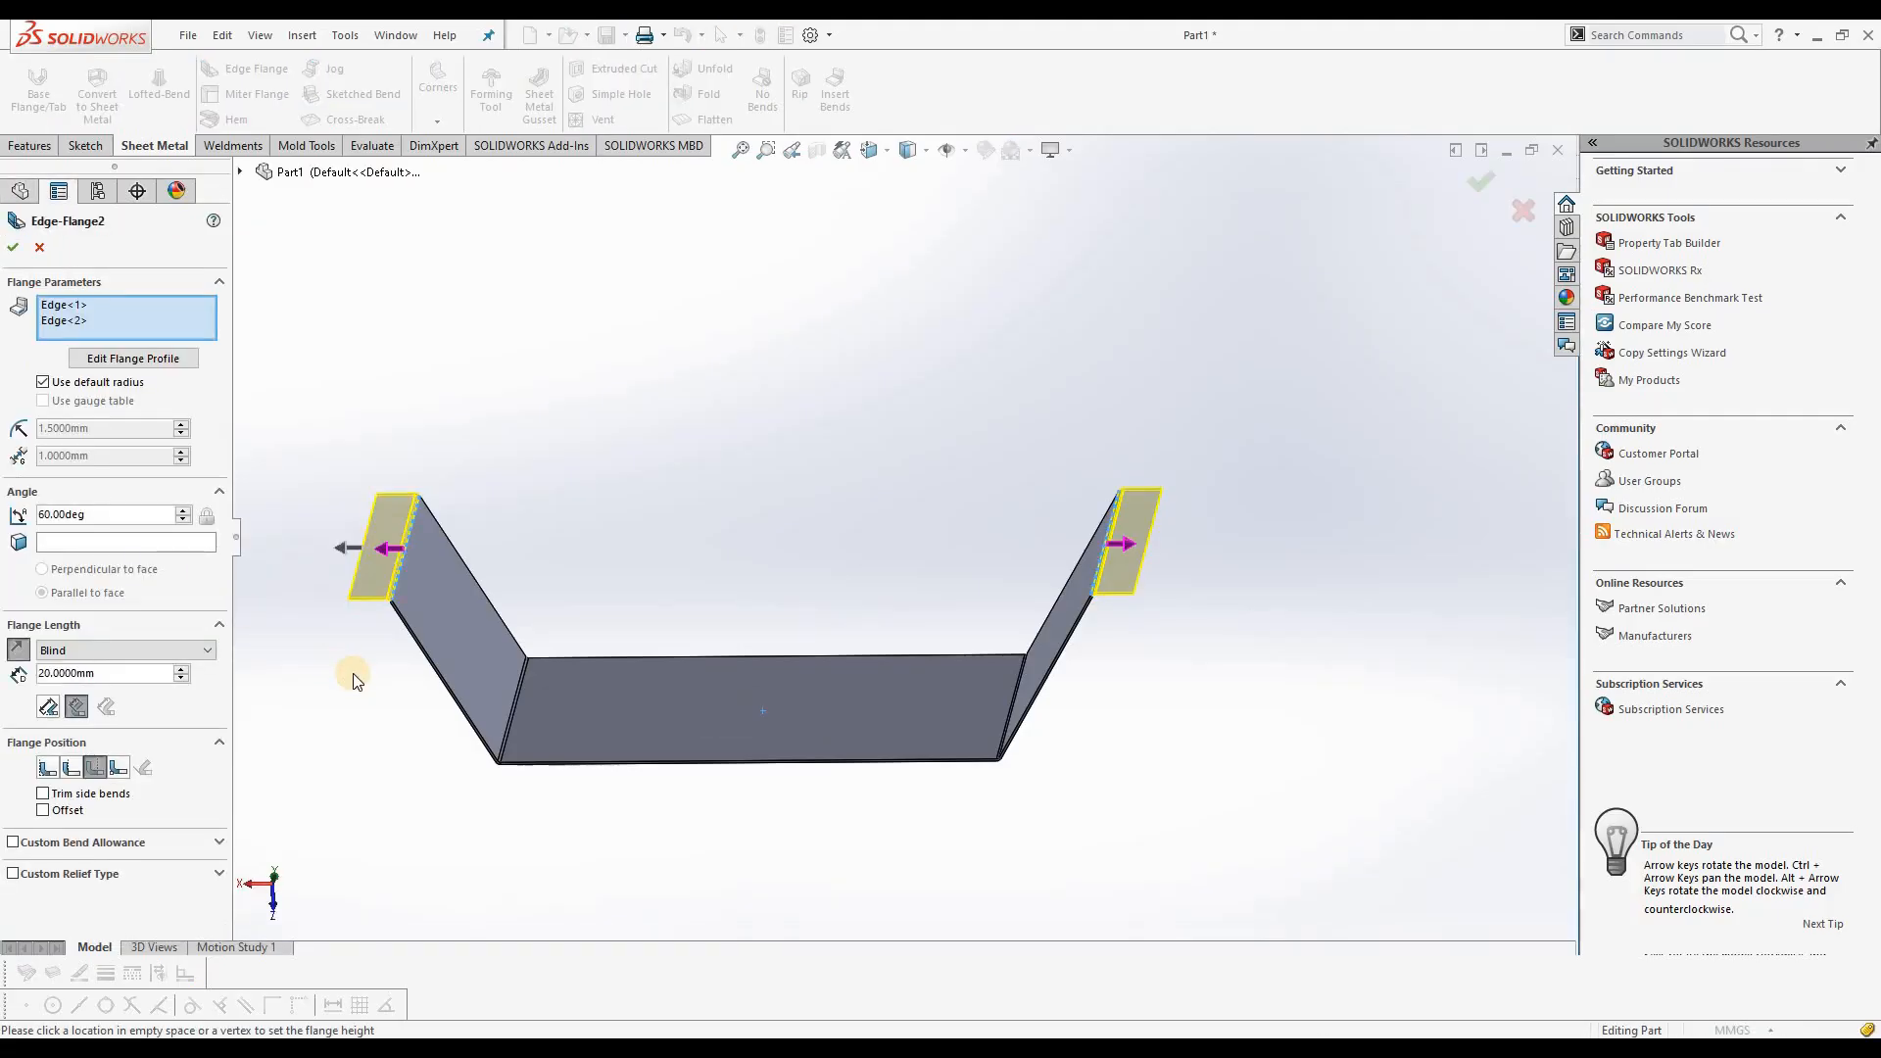
{"action": "scroll", "coordinate": [342, 397], "scroll_direction": "down", "scroll_amount": 2}
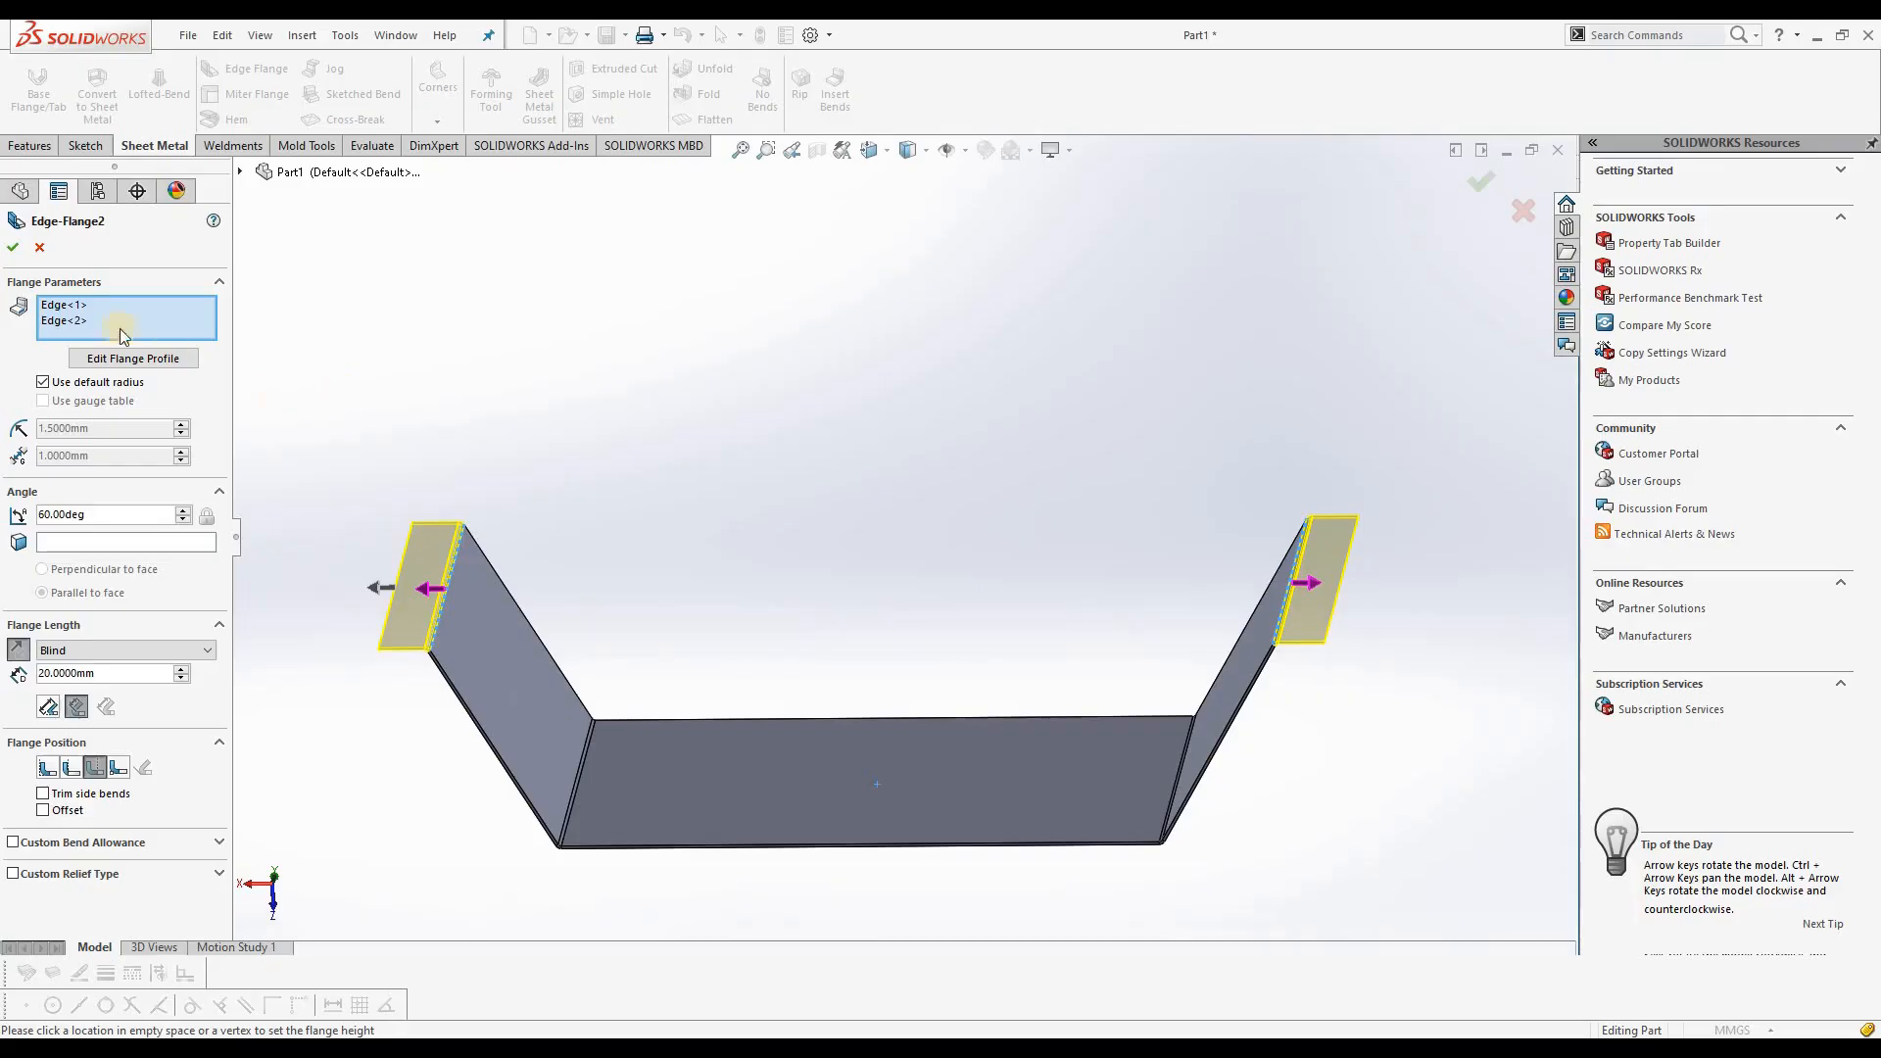
{"action": "left_click", "coordinate": [164, 361]}
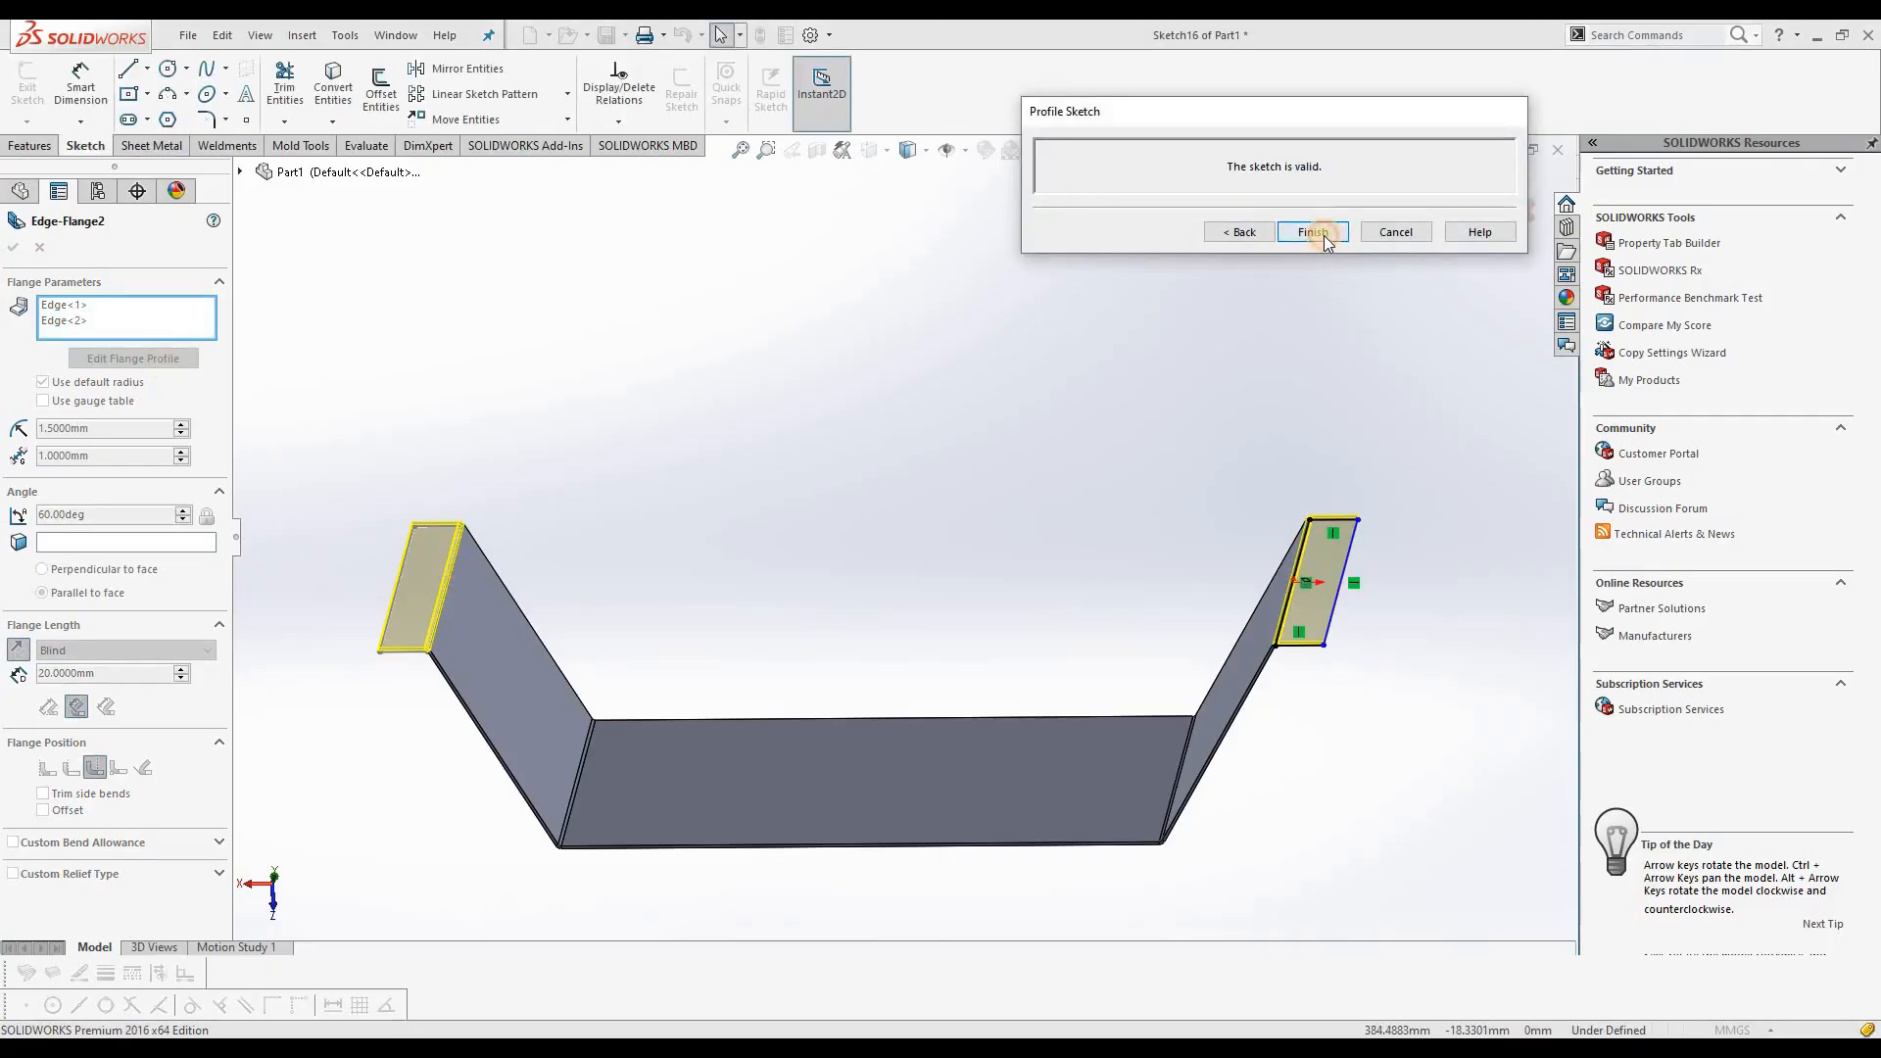
{"action": "left_click", "coordinate": [1313, 232]}
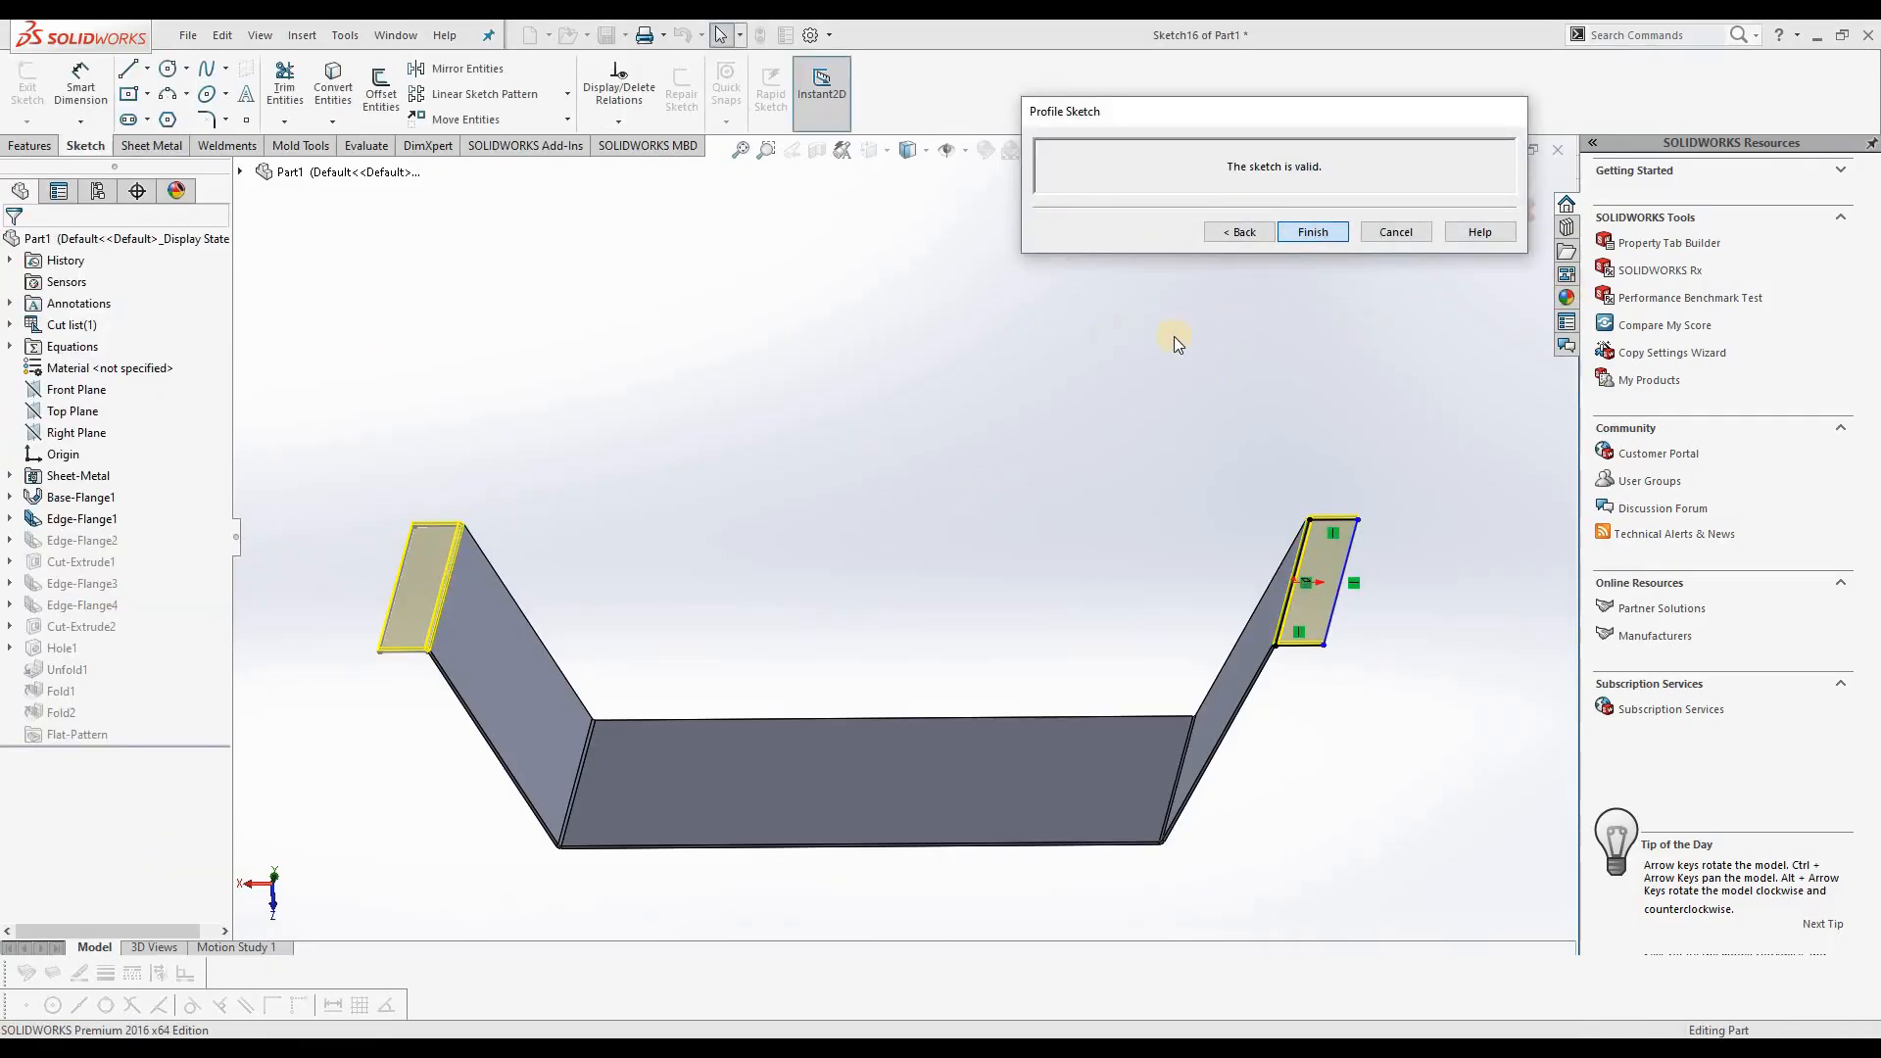
Step: Open the Edge-Flange2 profile sketch of Edge<1> for editing and view it face-on
{"action": "right_click", "coordinate": [79, 540]}
{"action": "left_click", "coordinate": [97, 490]}
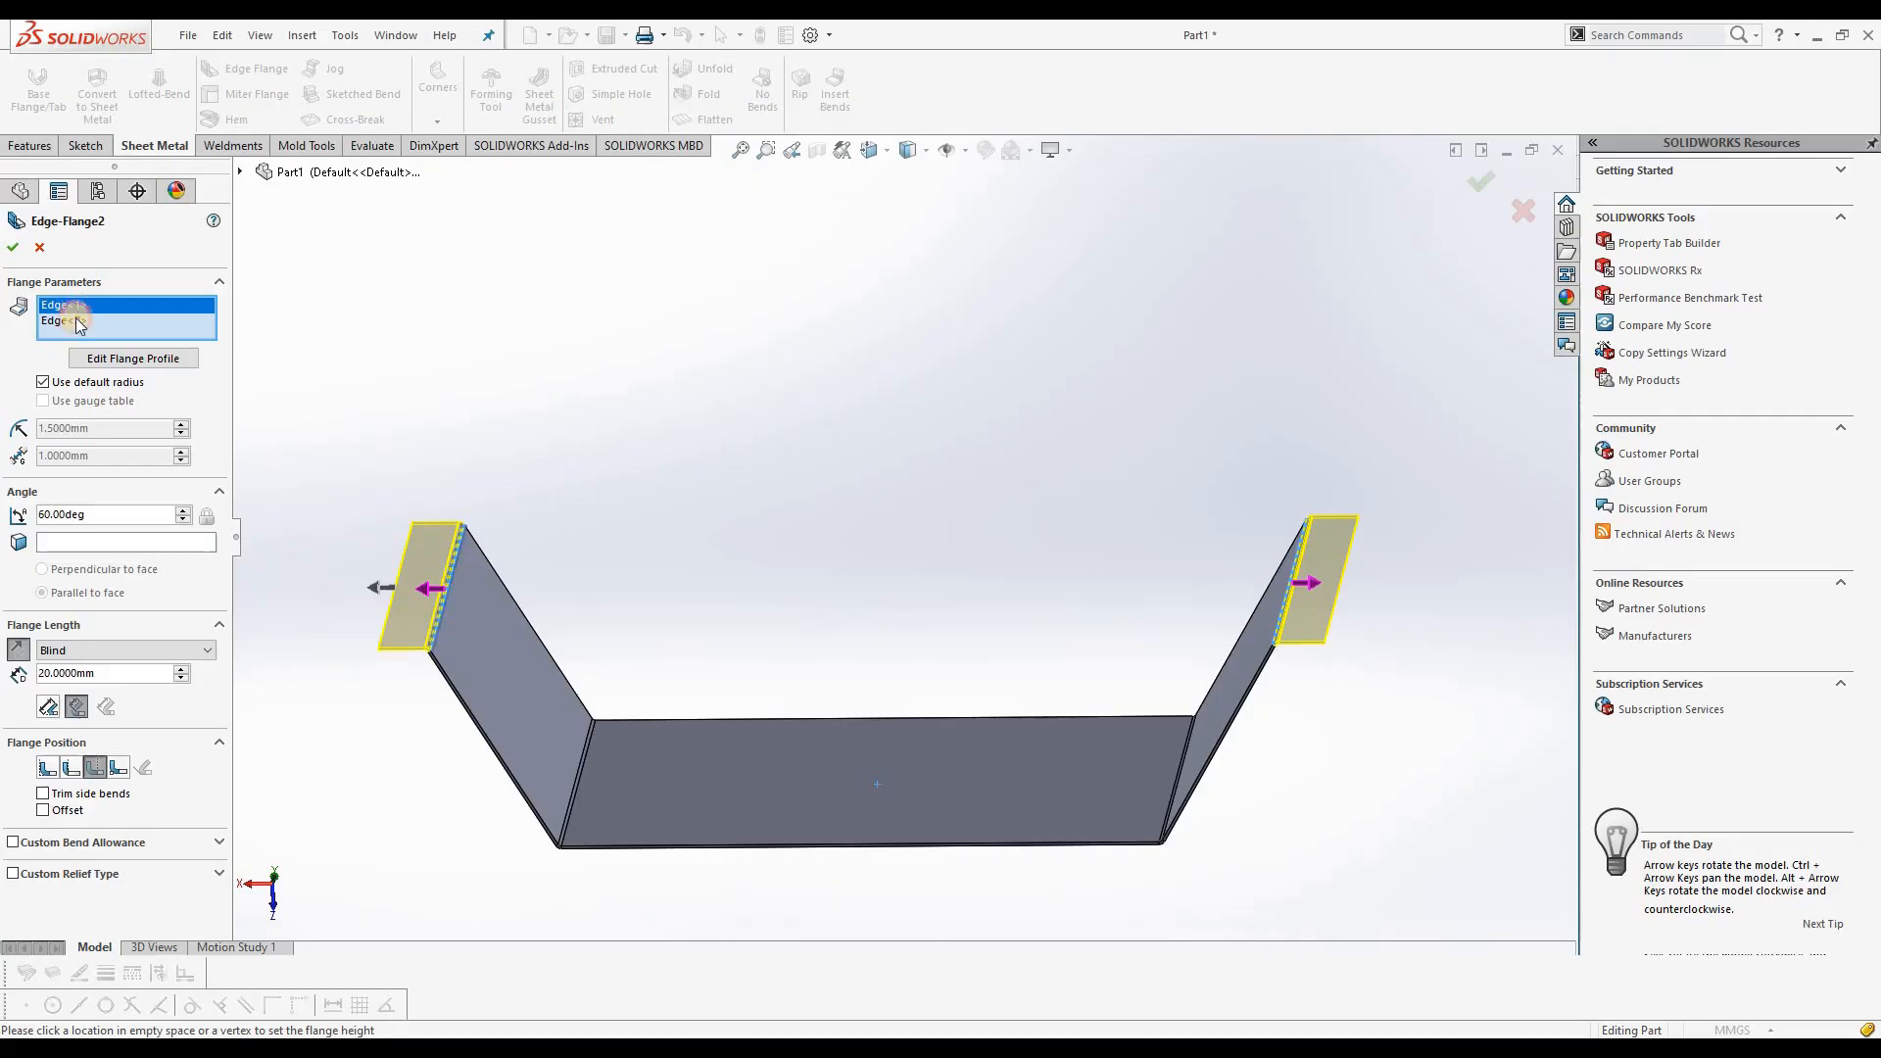
{"action": "left_click", "coordinate": [79, 323]}
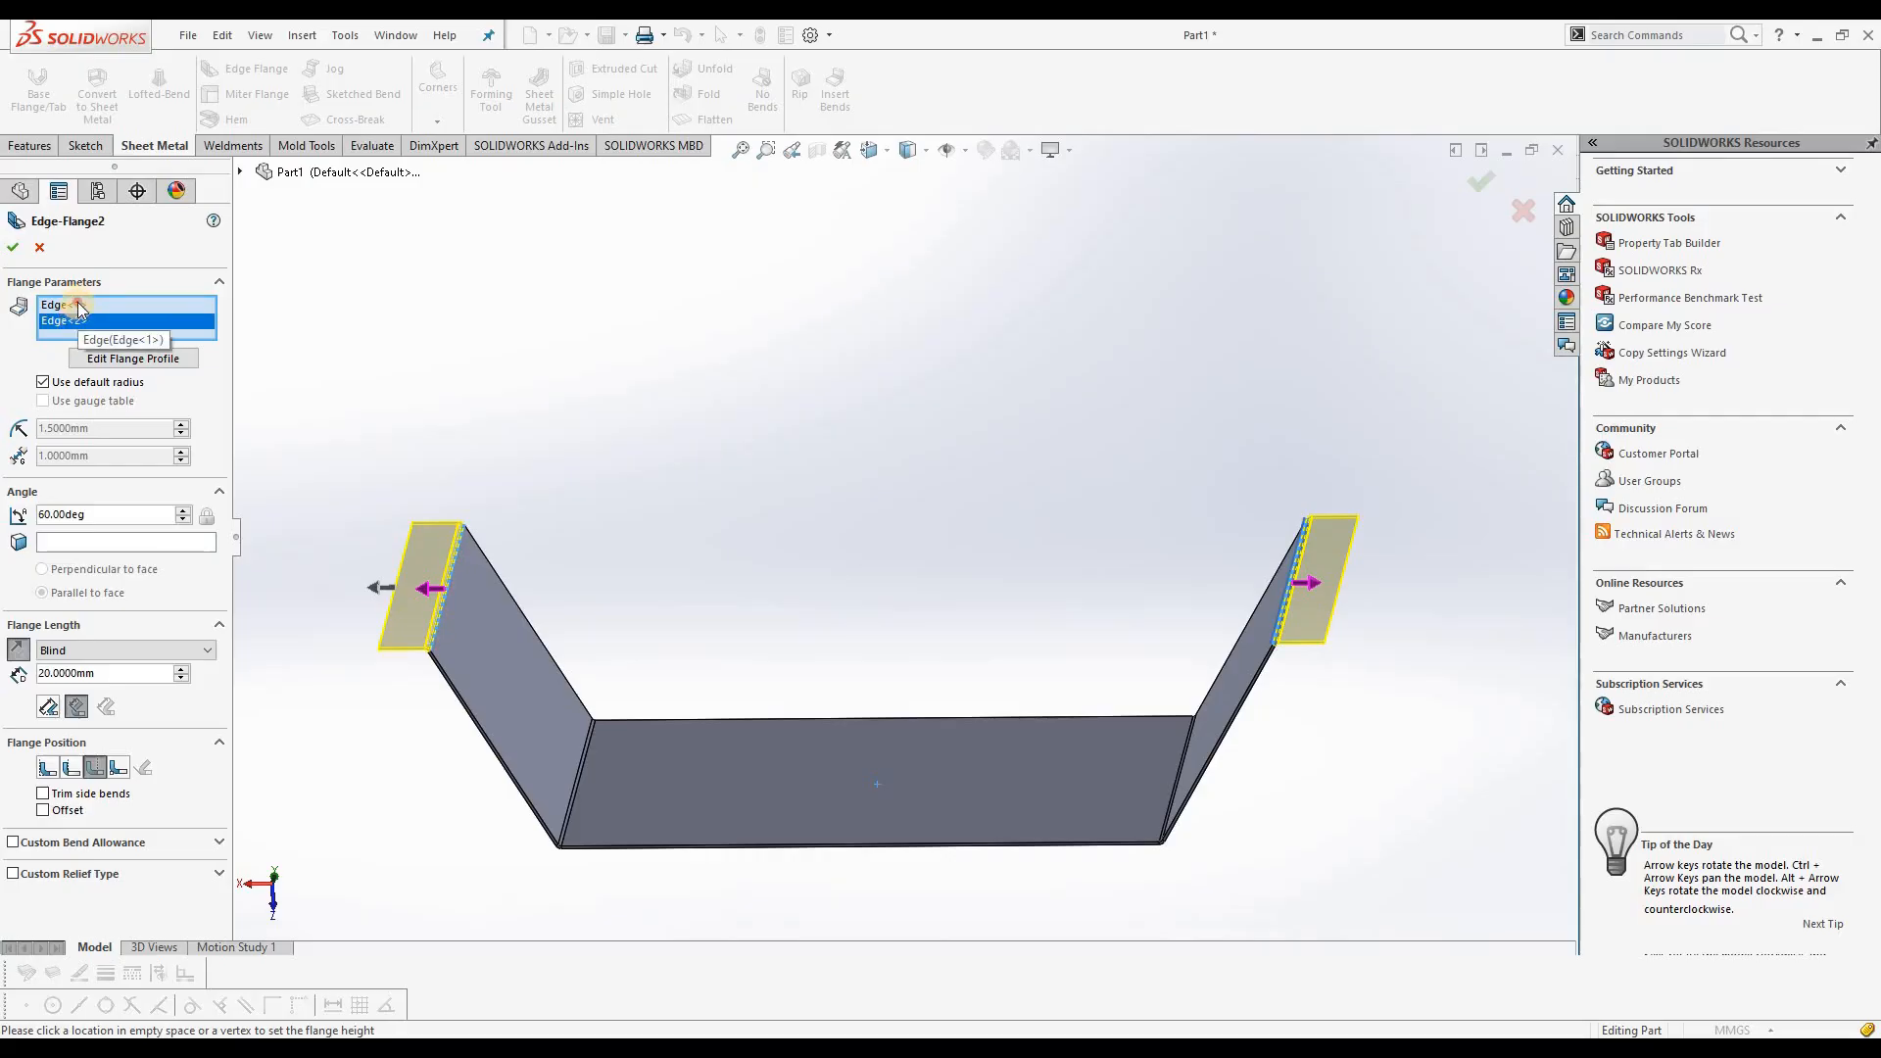
{"action": "left_click", "coordinate": [81, 308]}
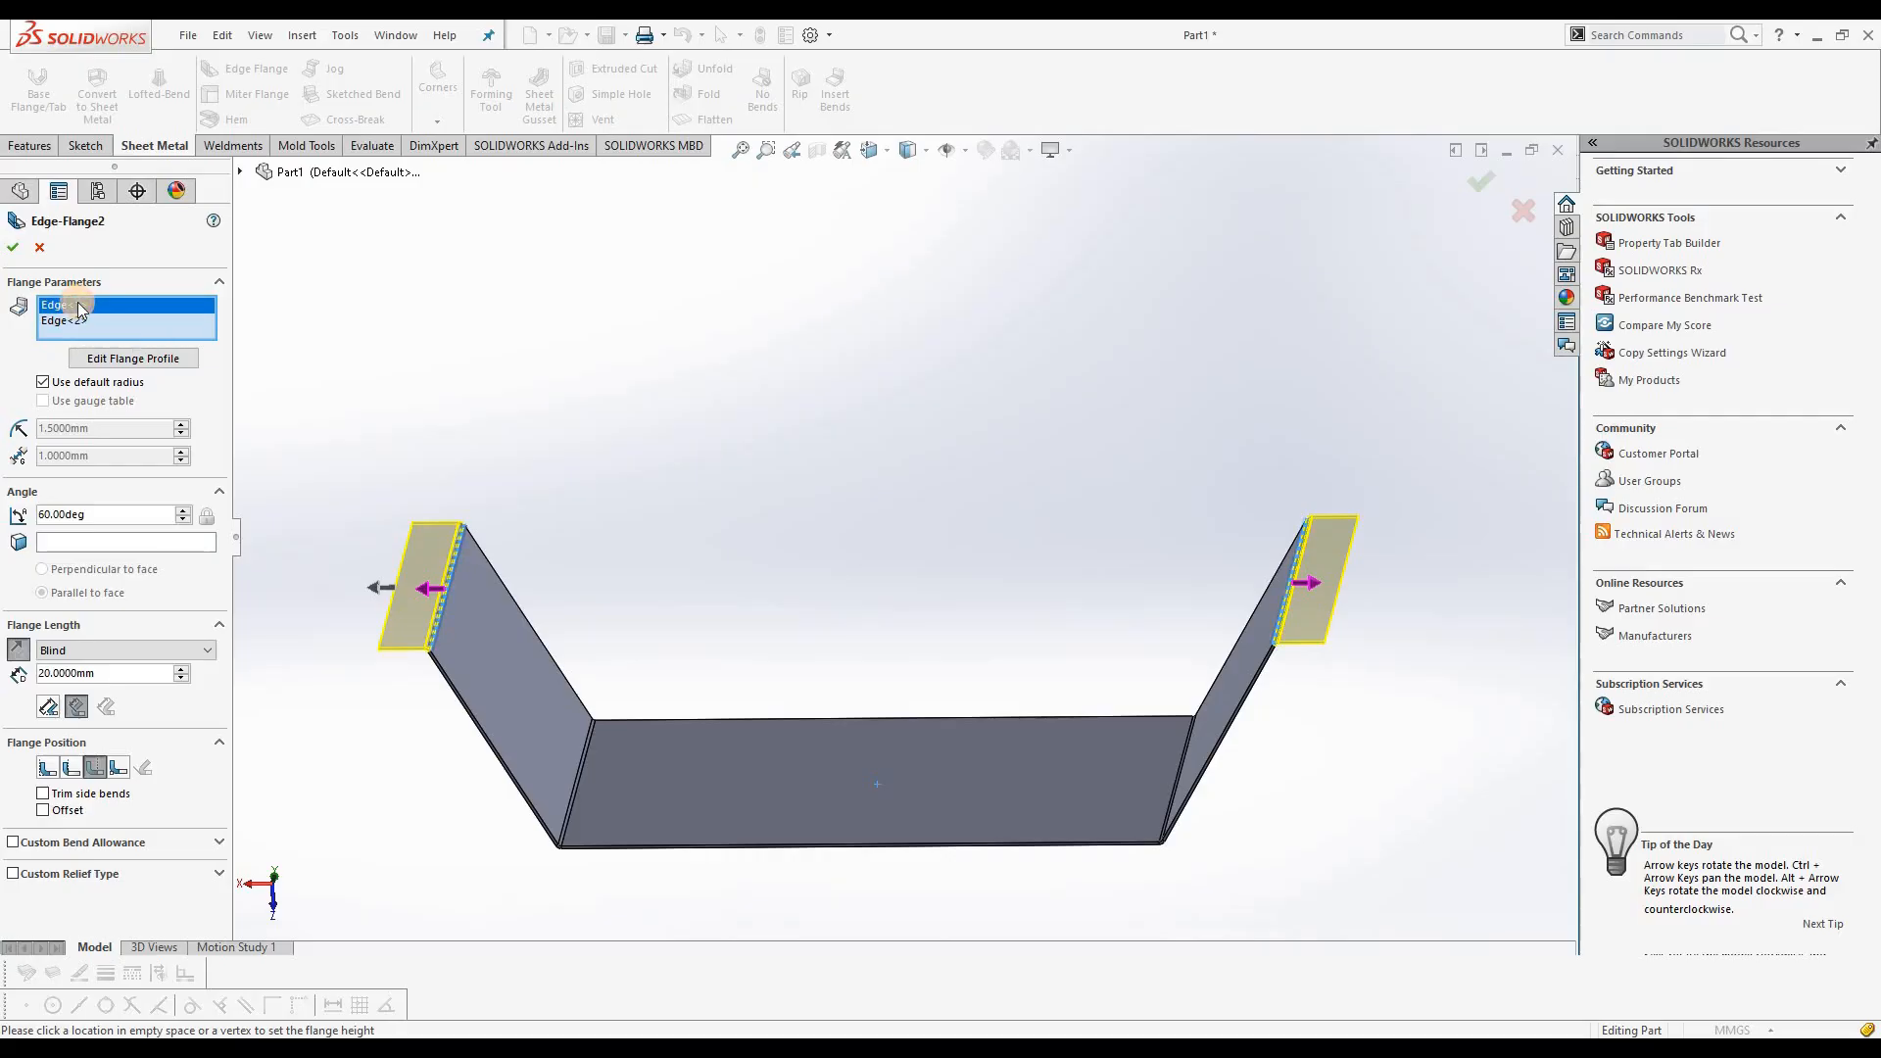
{"action": "left_click", "coordinate": [154, 359]}
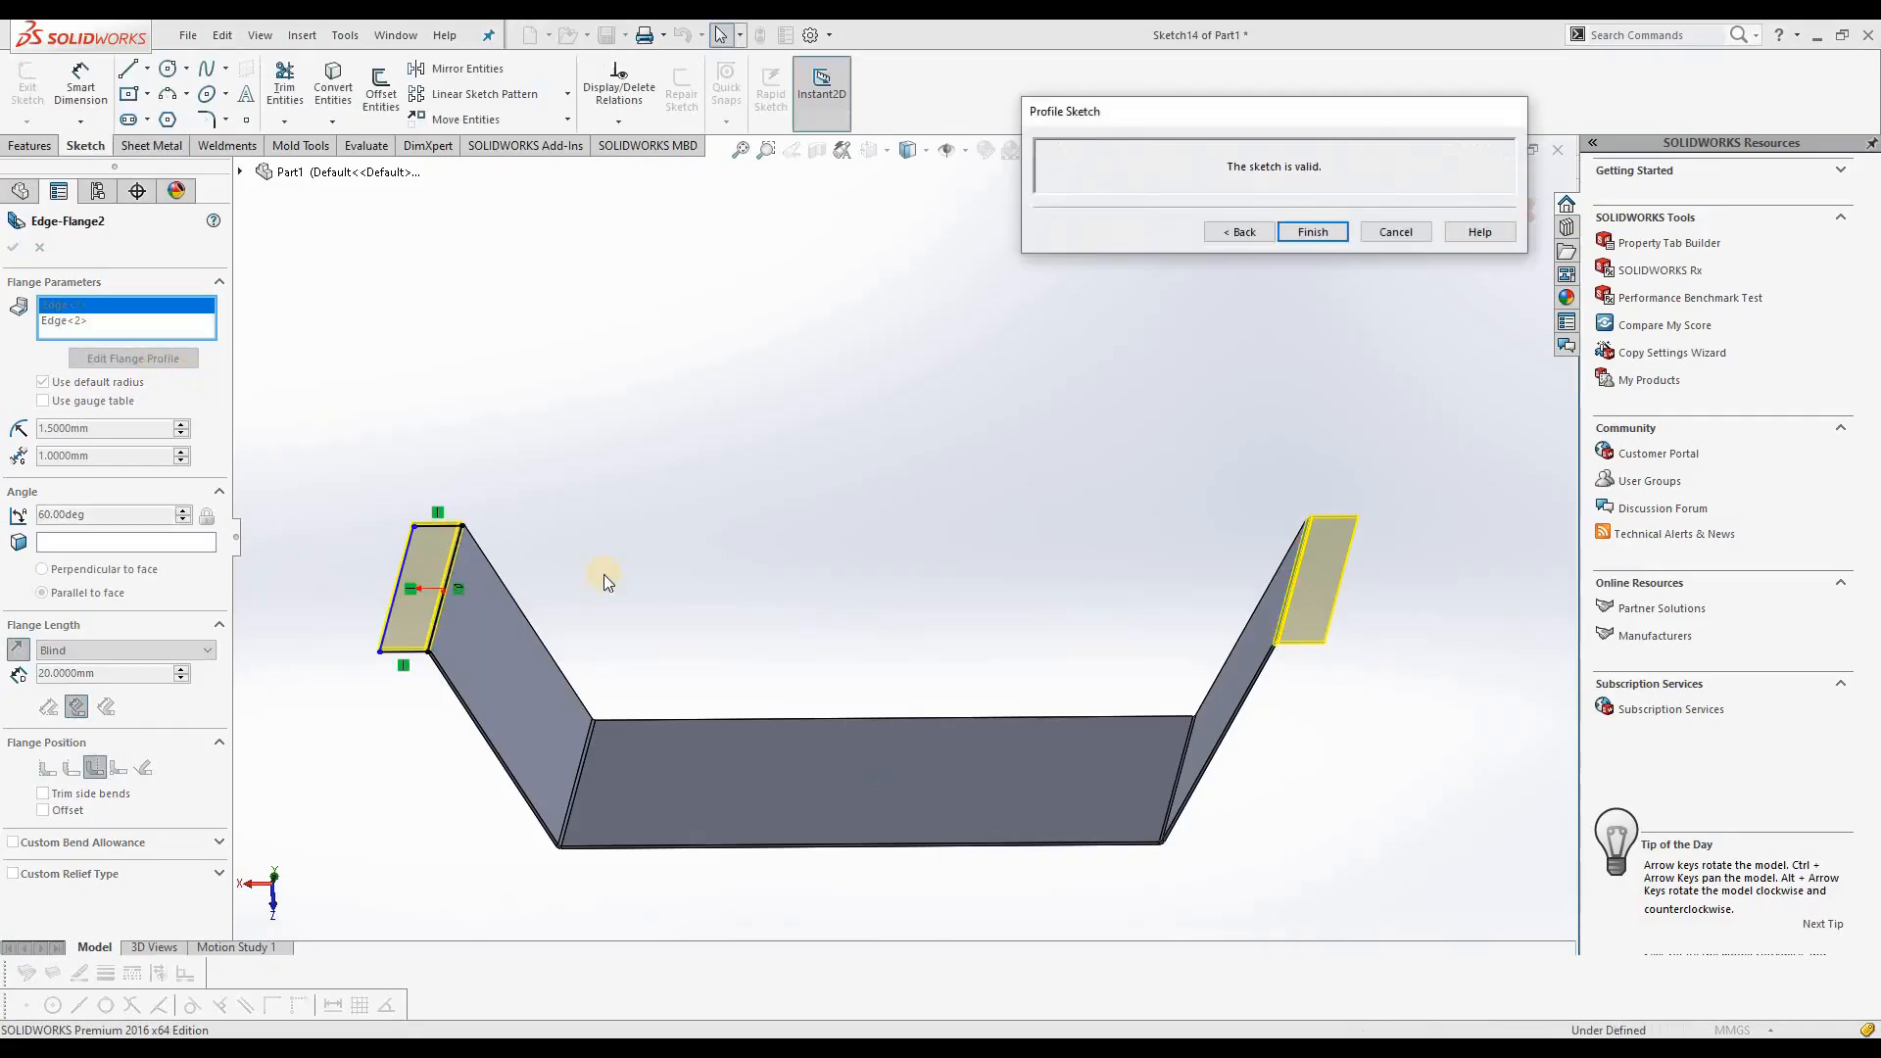
{"action": "mouse_move", "coordinate": [450, 635]}
{"action": "middle_mouse_down"}
{"action": "mouse_move", "coordinate": [468, 740]}
{"action": "mouse_move", "coordinate": [433, 770]}
{"action": "middle_mouse_up"}
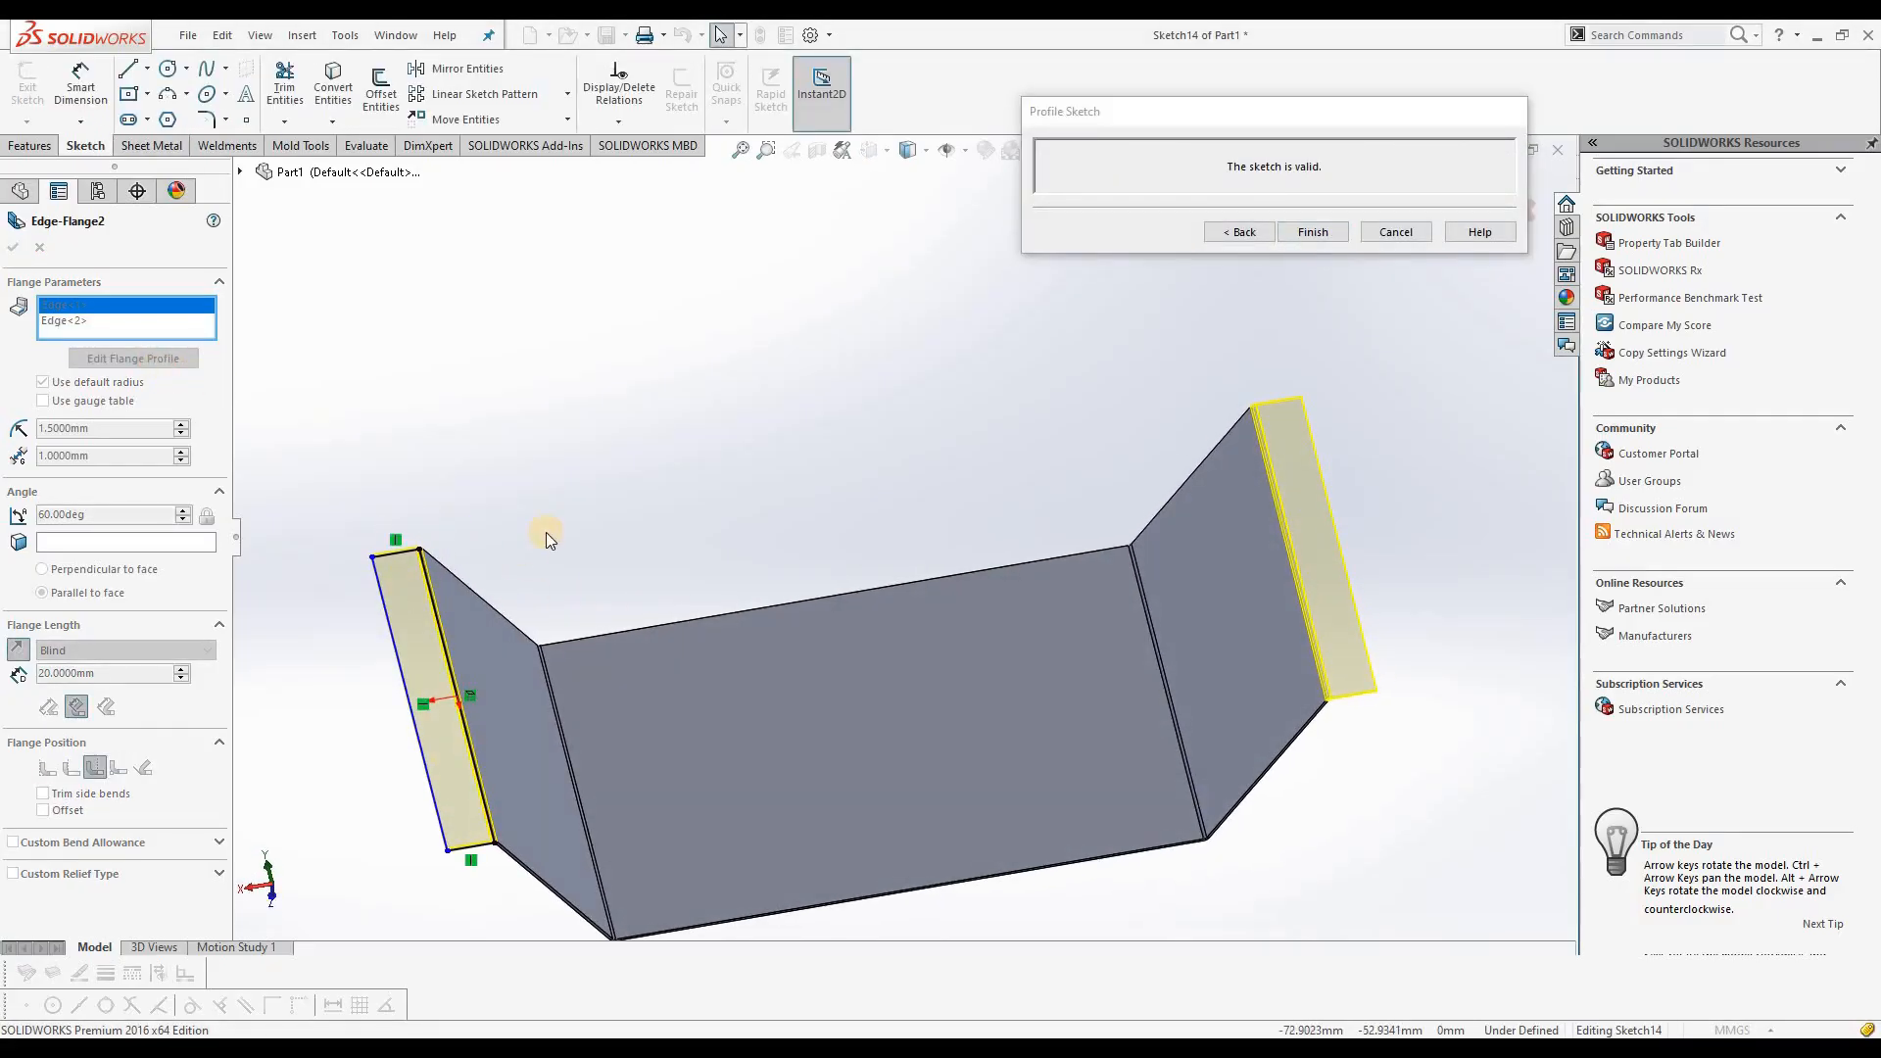
{"action": "key", "text": "ctrl+8"}
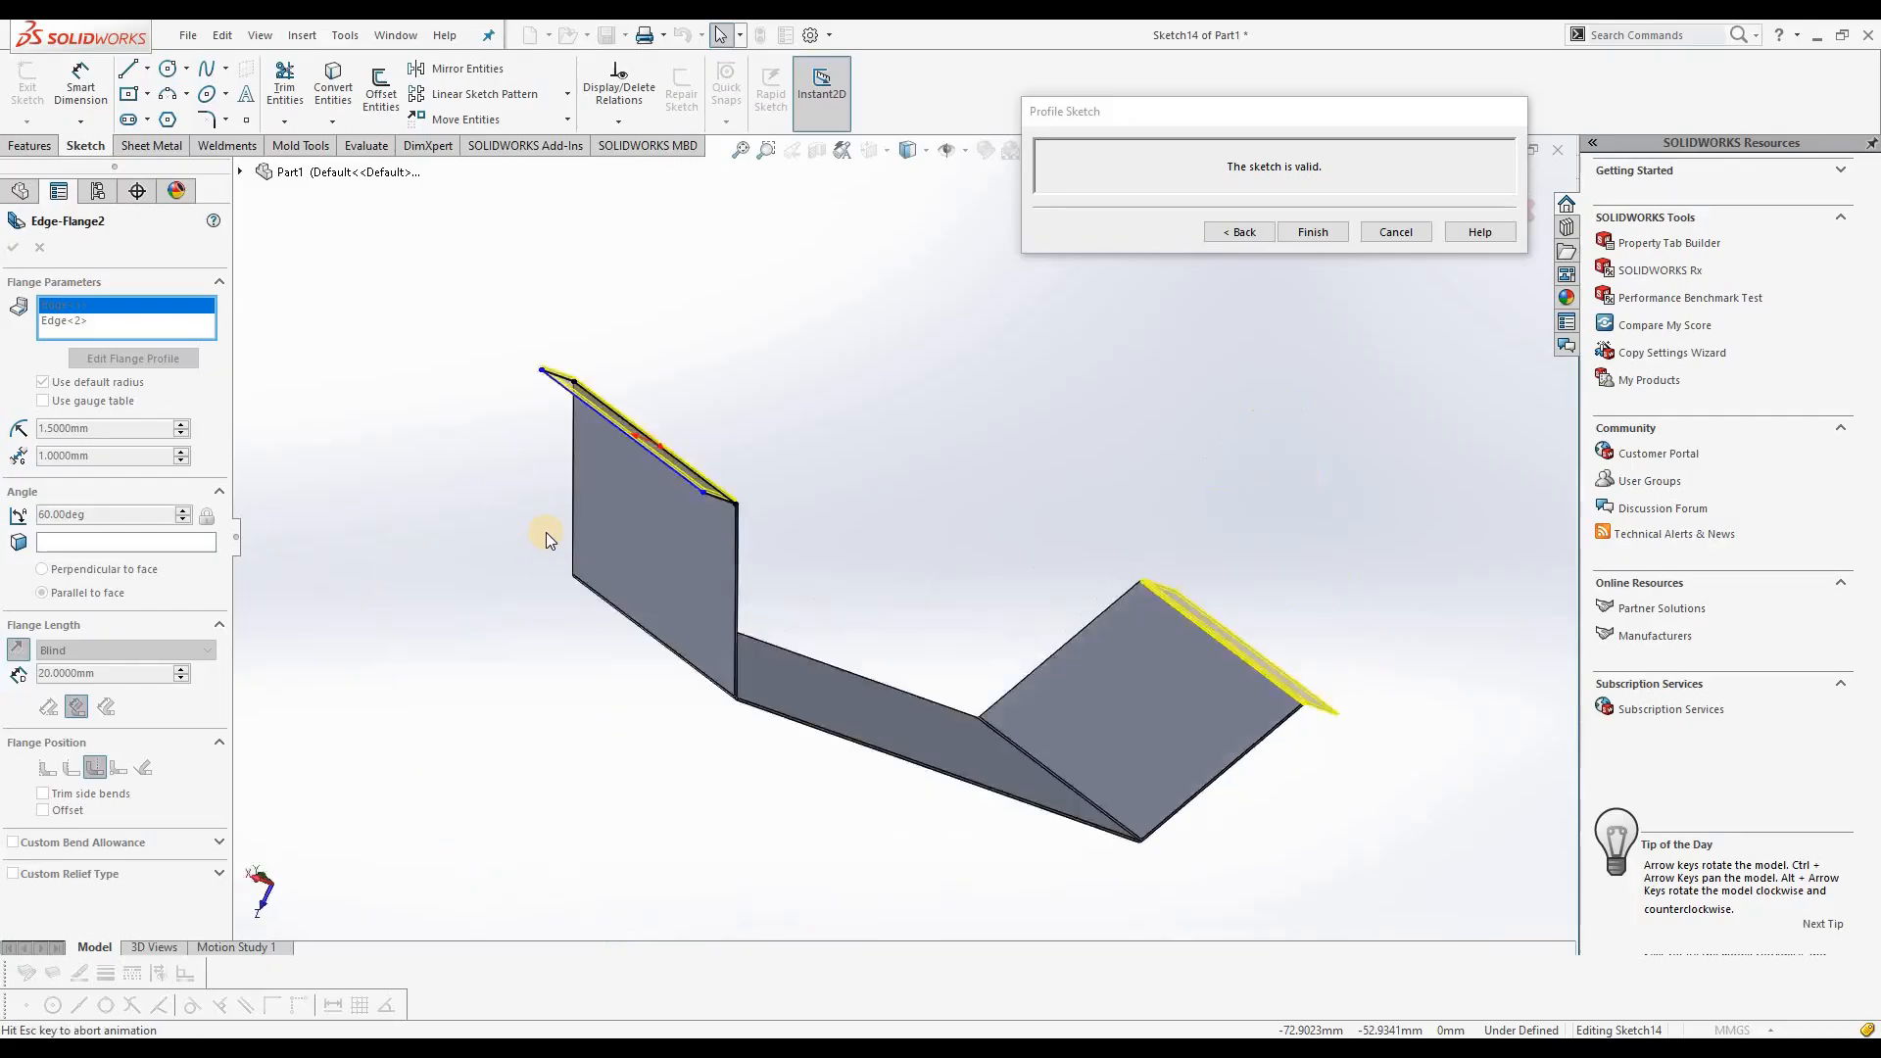
{"action": "scroll", "coordinate": [955, 266], "scroll_direction": "down", "scroll_amount": 5}
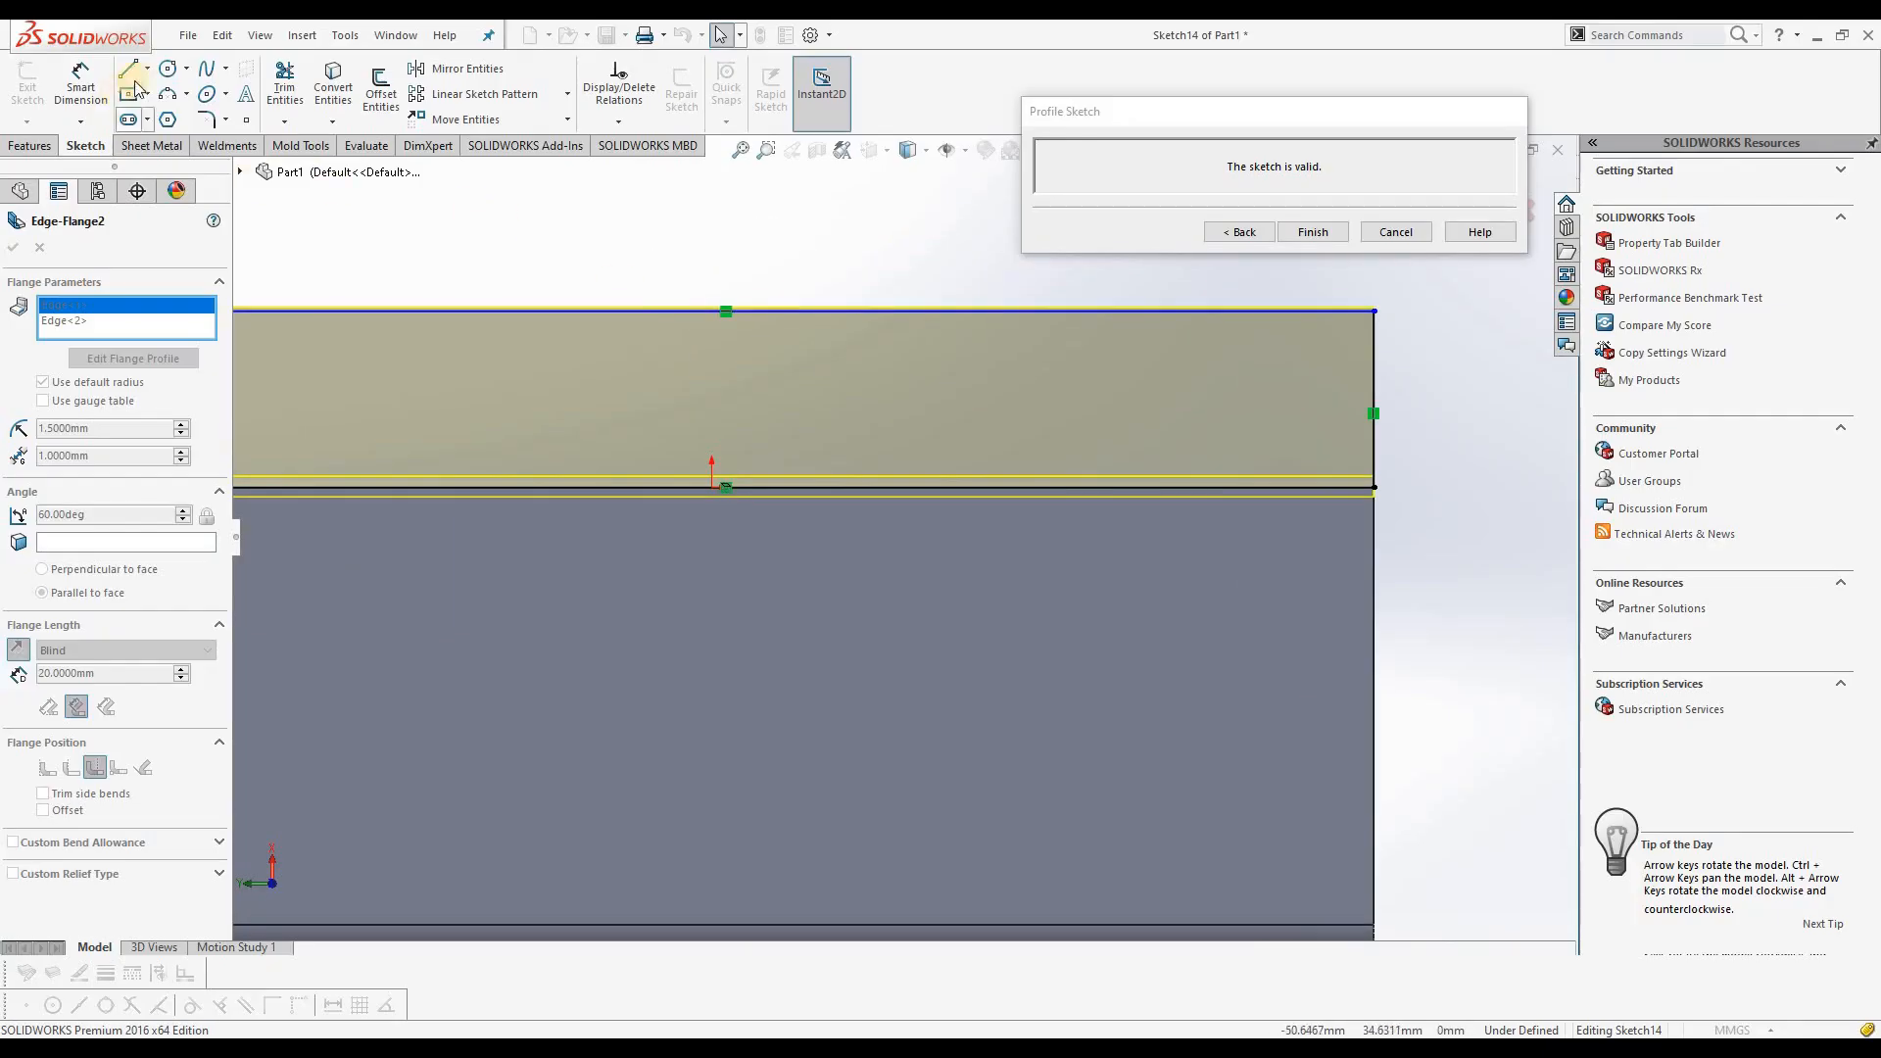
{"action": "left_click", "coordinate": [167, 67]}
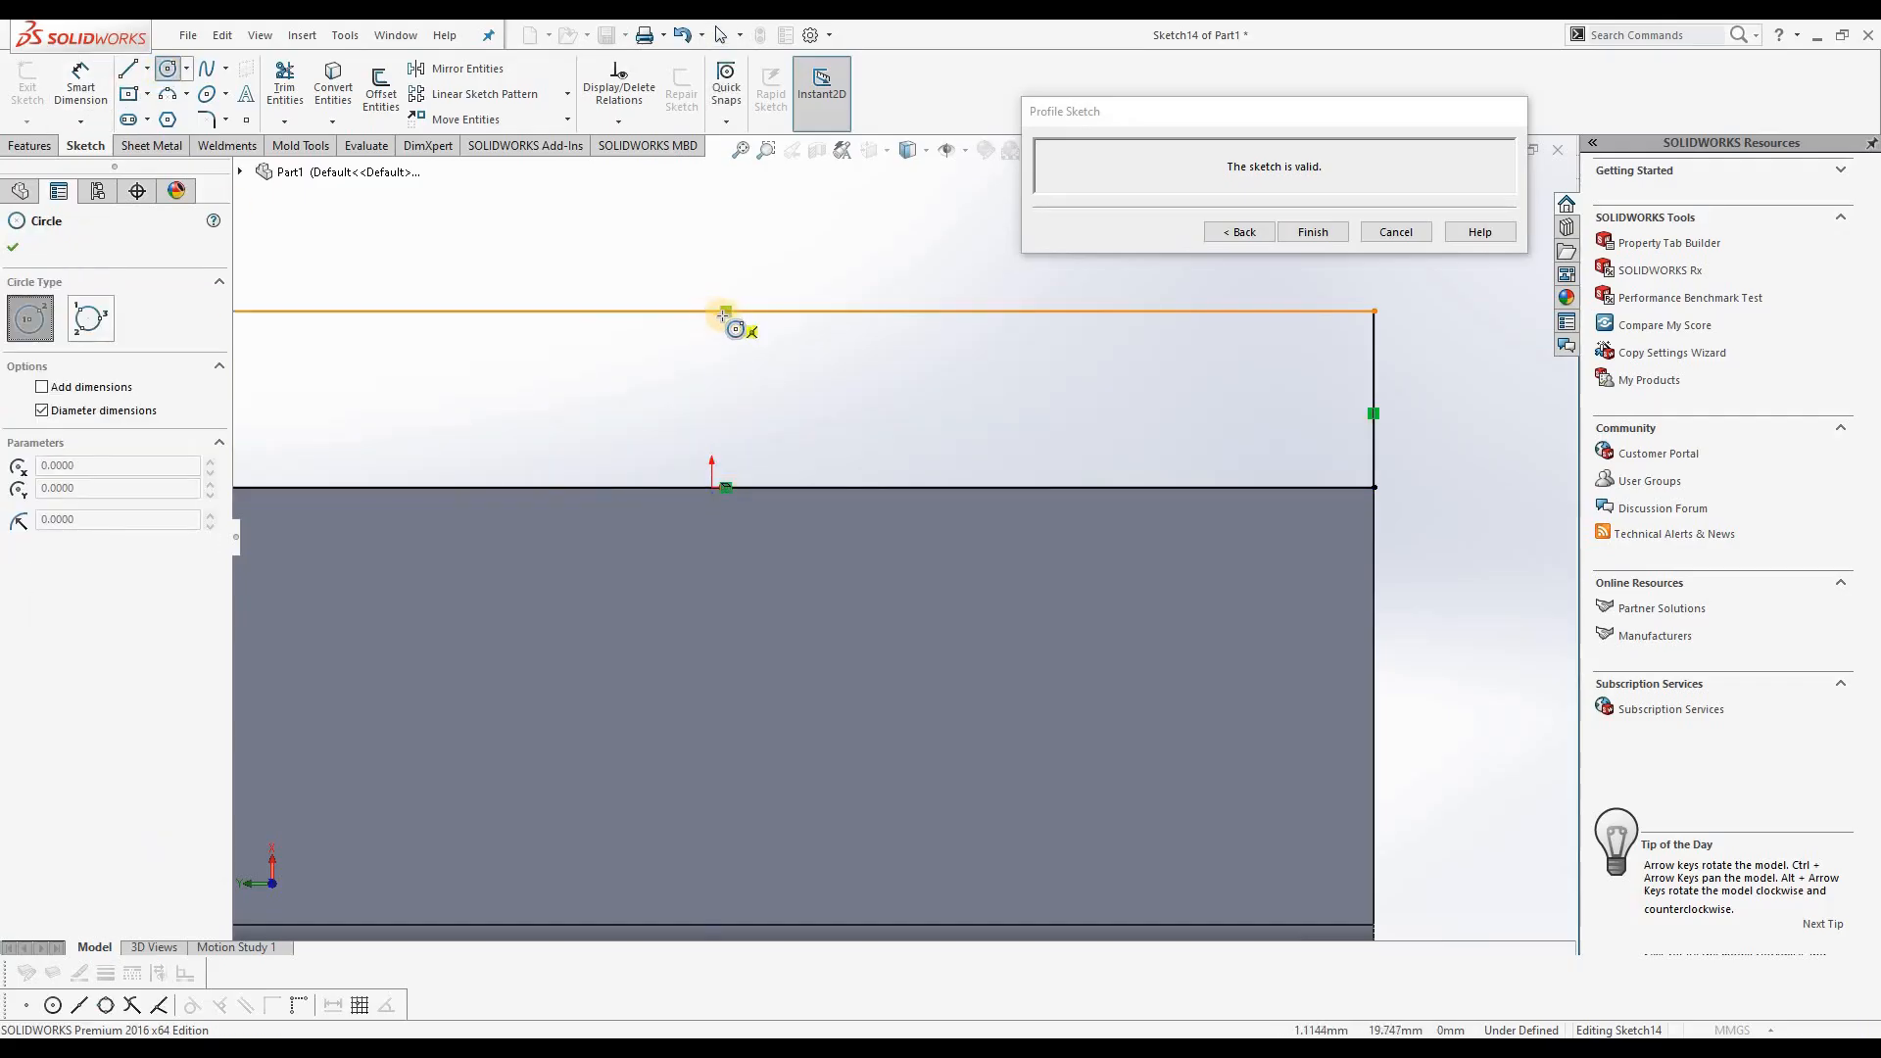
{"action": "left_click", "coordinate": [711, 311]}
{"action": "left_click", "coordinate": [723, 261]}
{"action": "left_click", "coordinate": [723, 262]}
{"action": "right_click", "coordinate": [723, 262]}
{"action": "left_click", "coordinate": [773, 277]}
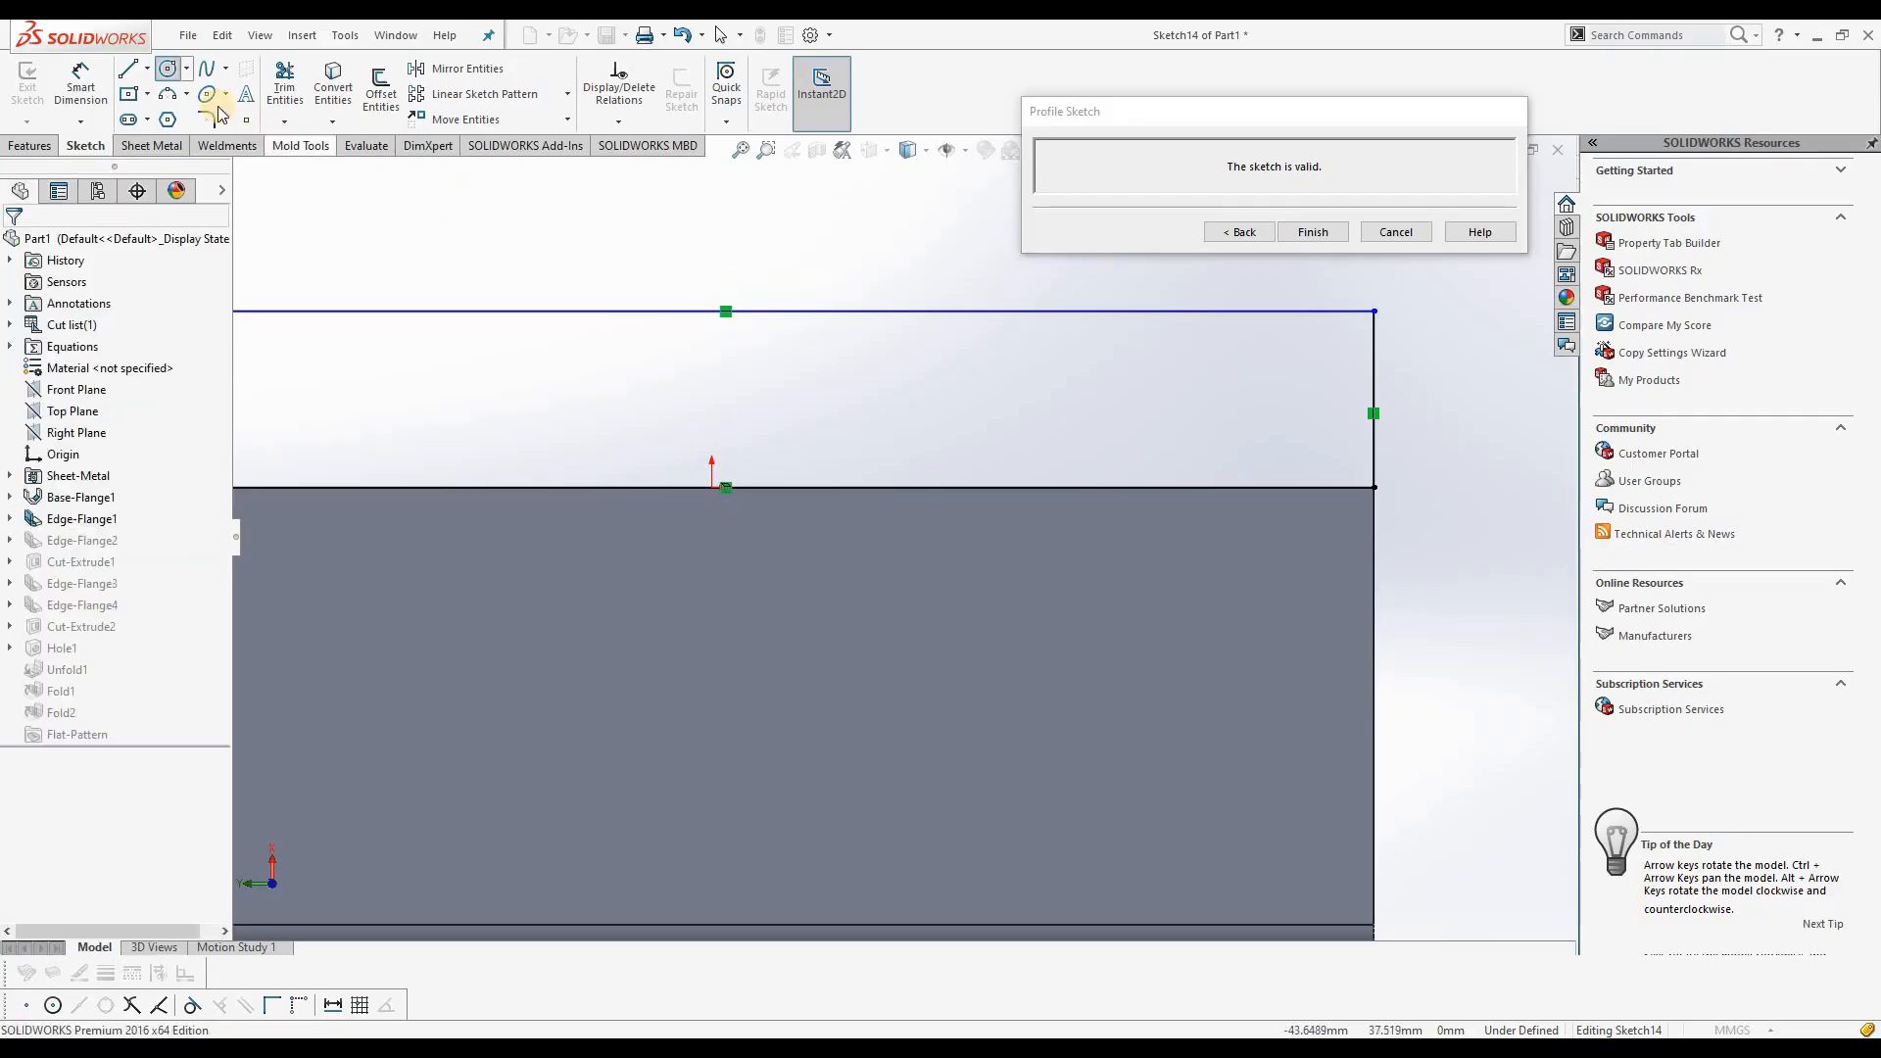
Step: Sketch two concentric center rectangles on the midpoint of the flange profile's outer line, about 22.7 × 23.6 mm and 13 × 13.5 mm
{"action": "left_click", "coordinate": [128, 93]}
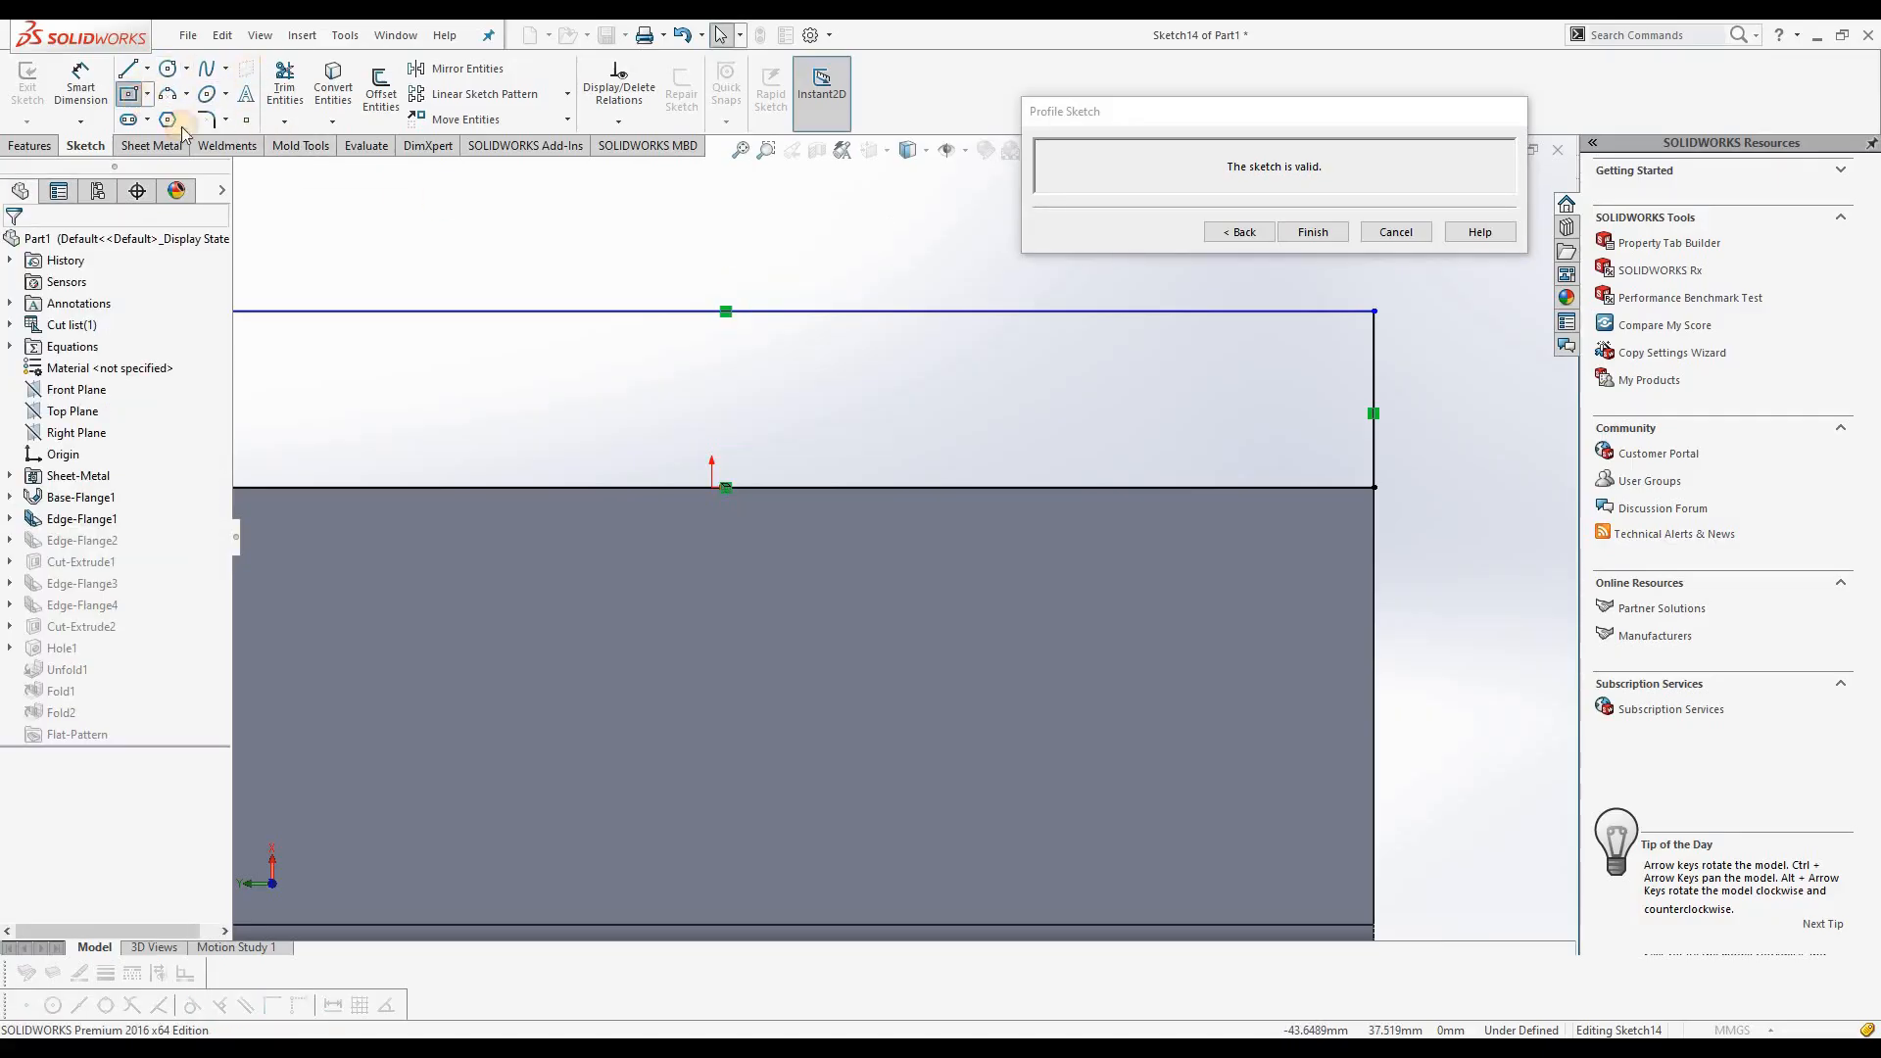
{"action": "left_click", "coordinate": [724, 311]}
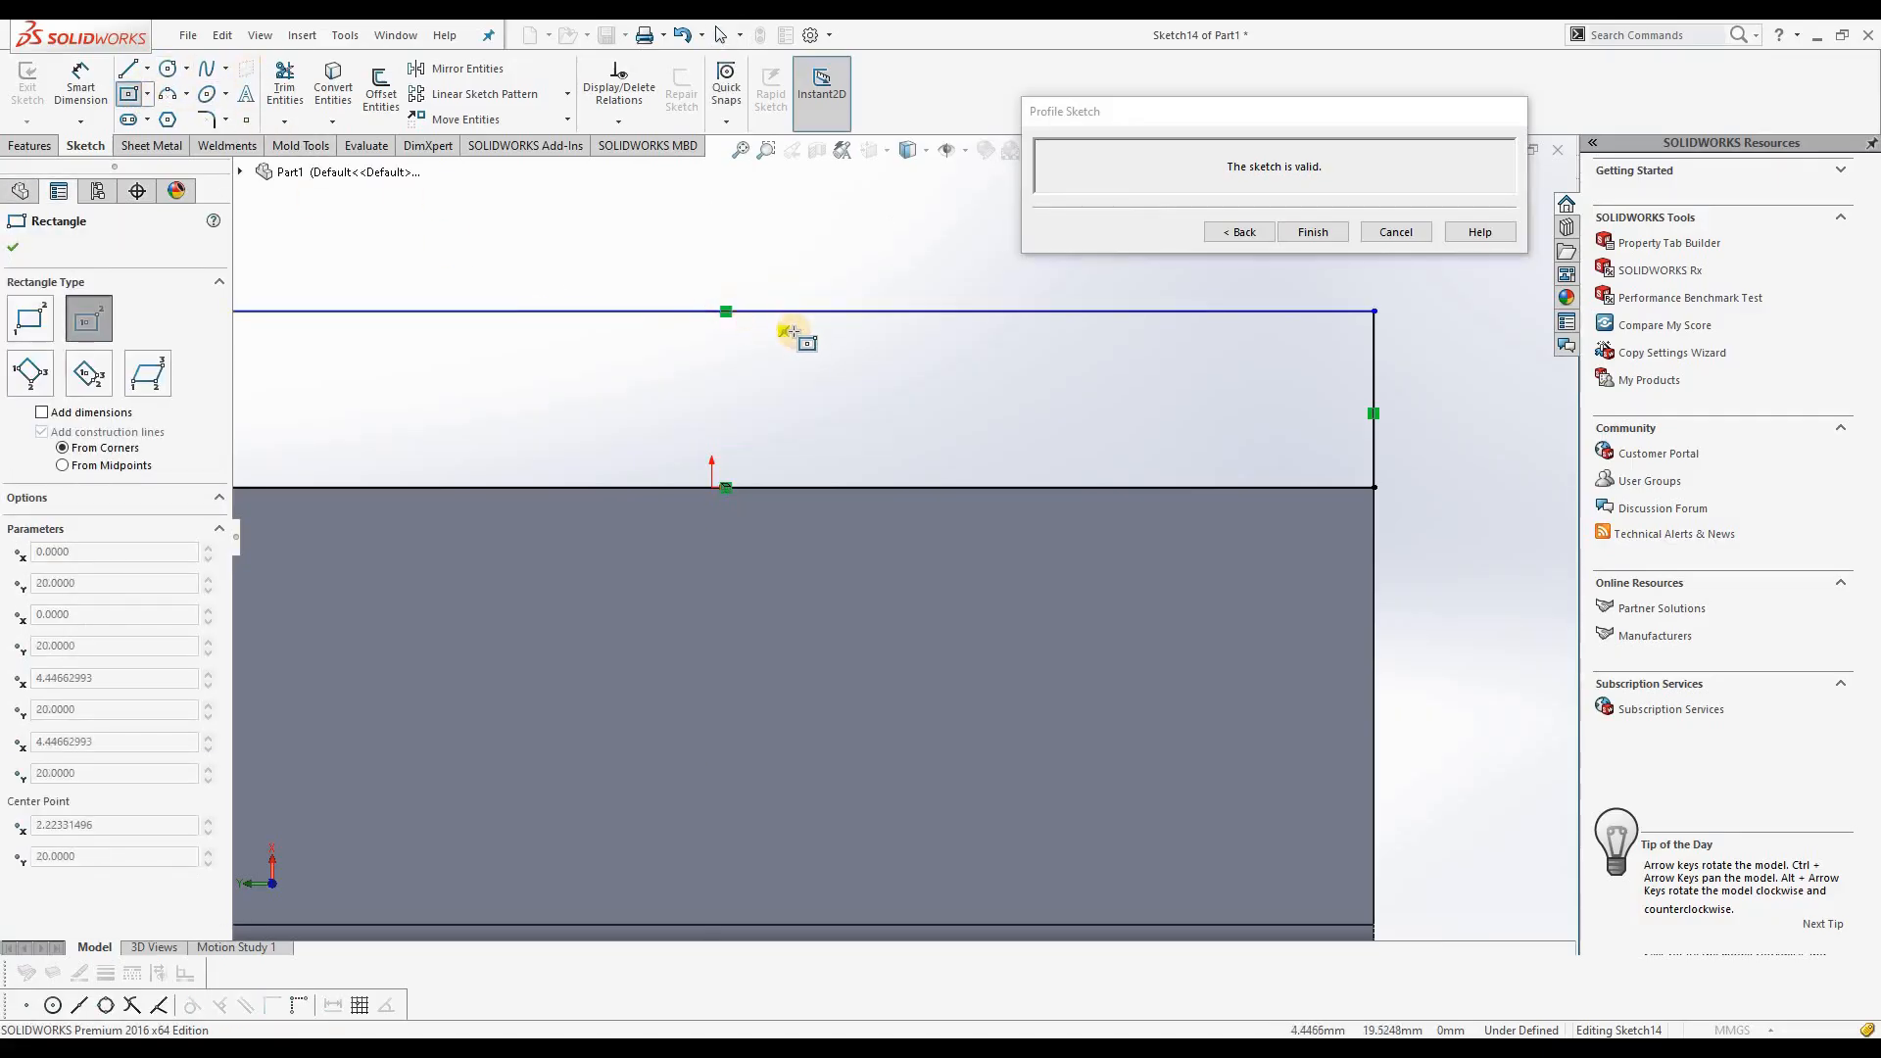
{"action": "left_click", "coordinate": [812, 416]}
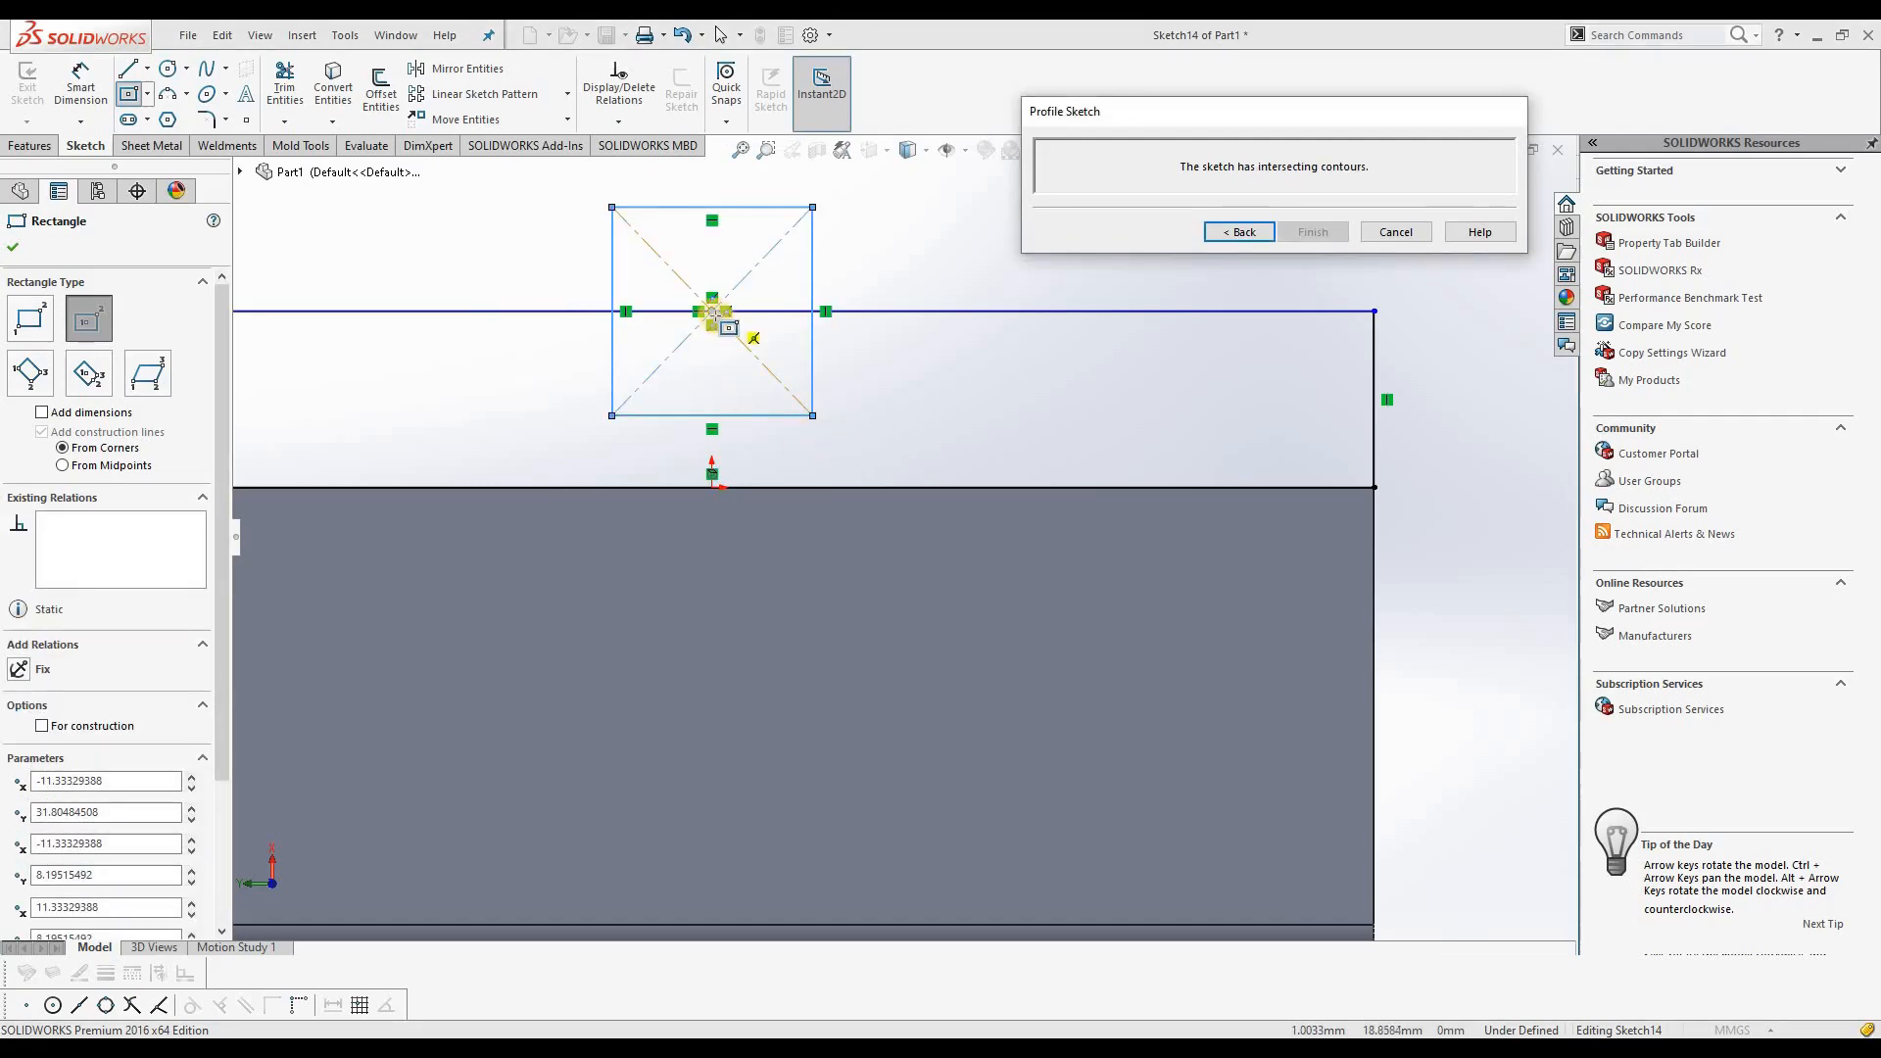
{"action": "left_click", "coordinate": [712, 312]}
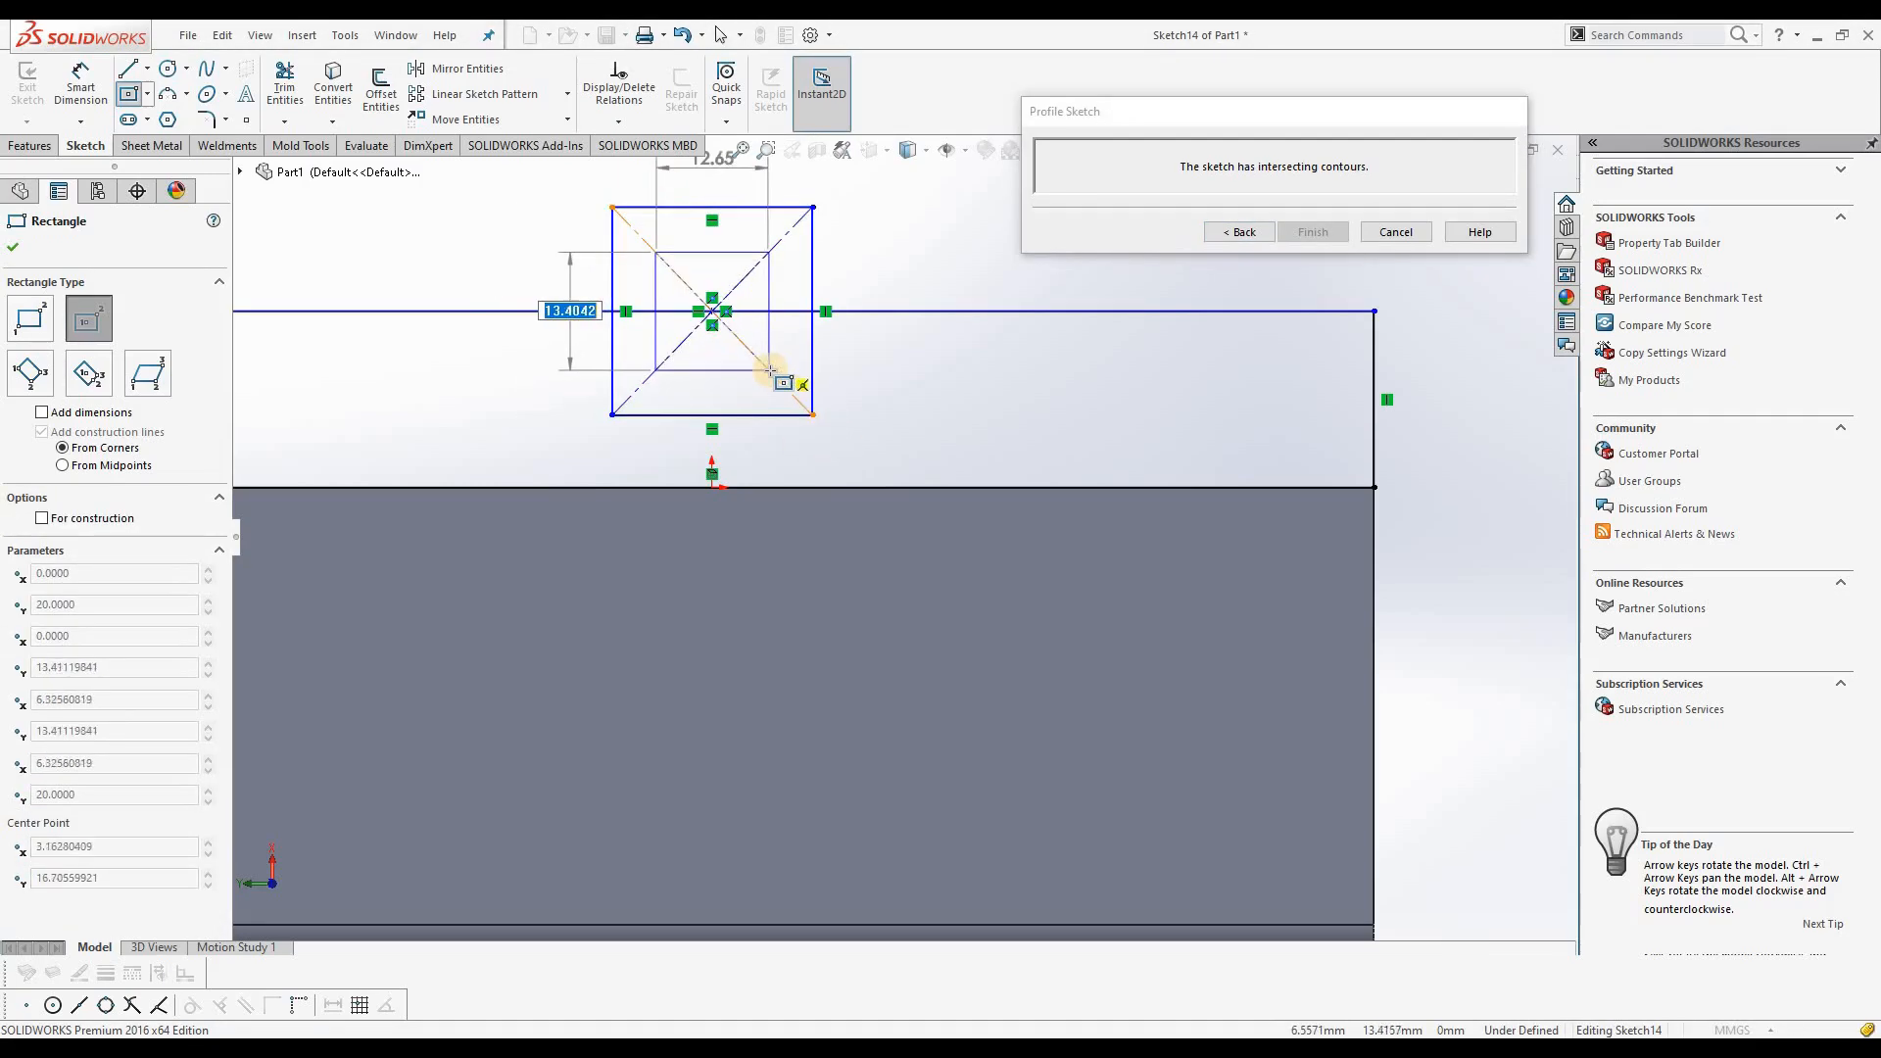
{"action": "left_click", "coordinate": [770, 373]}
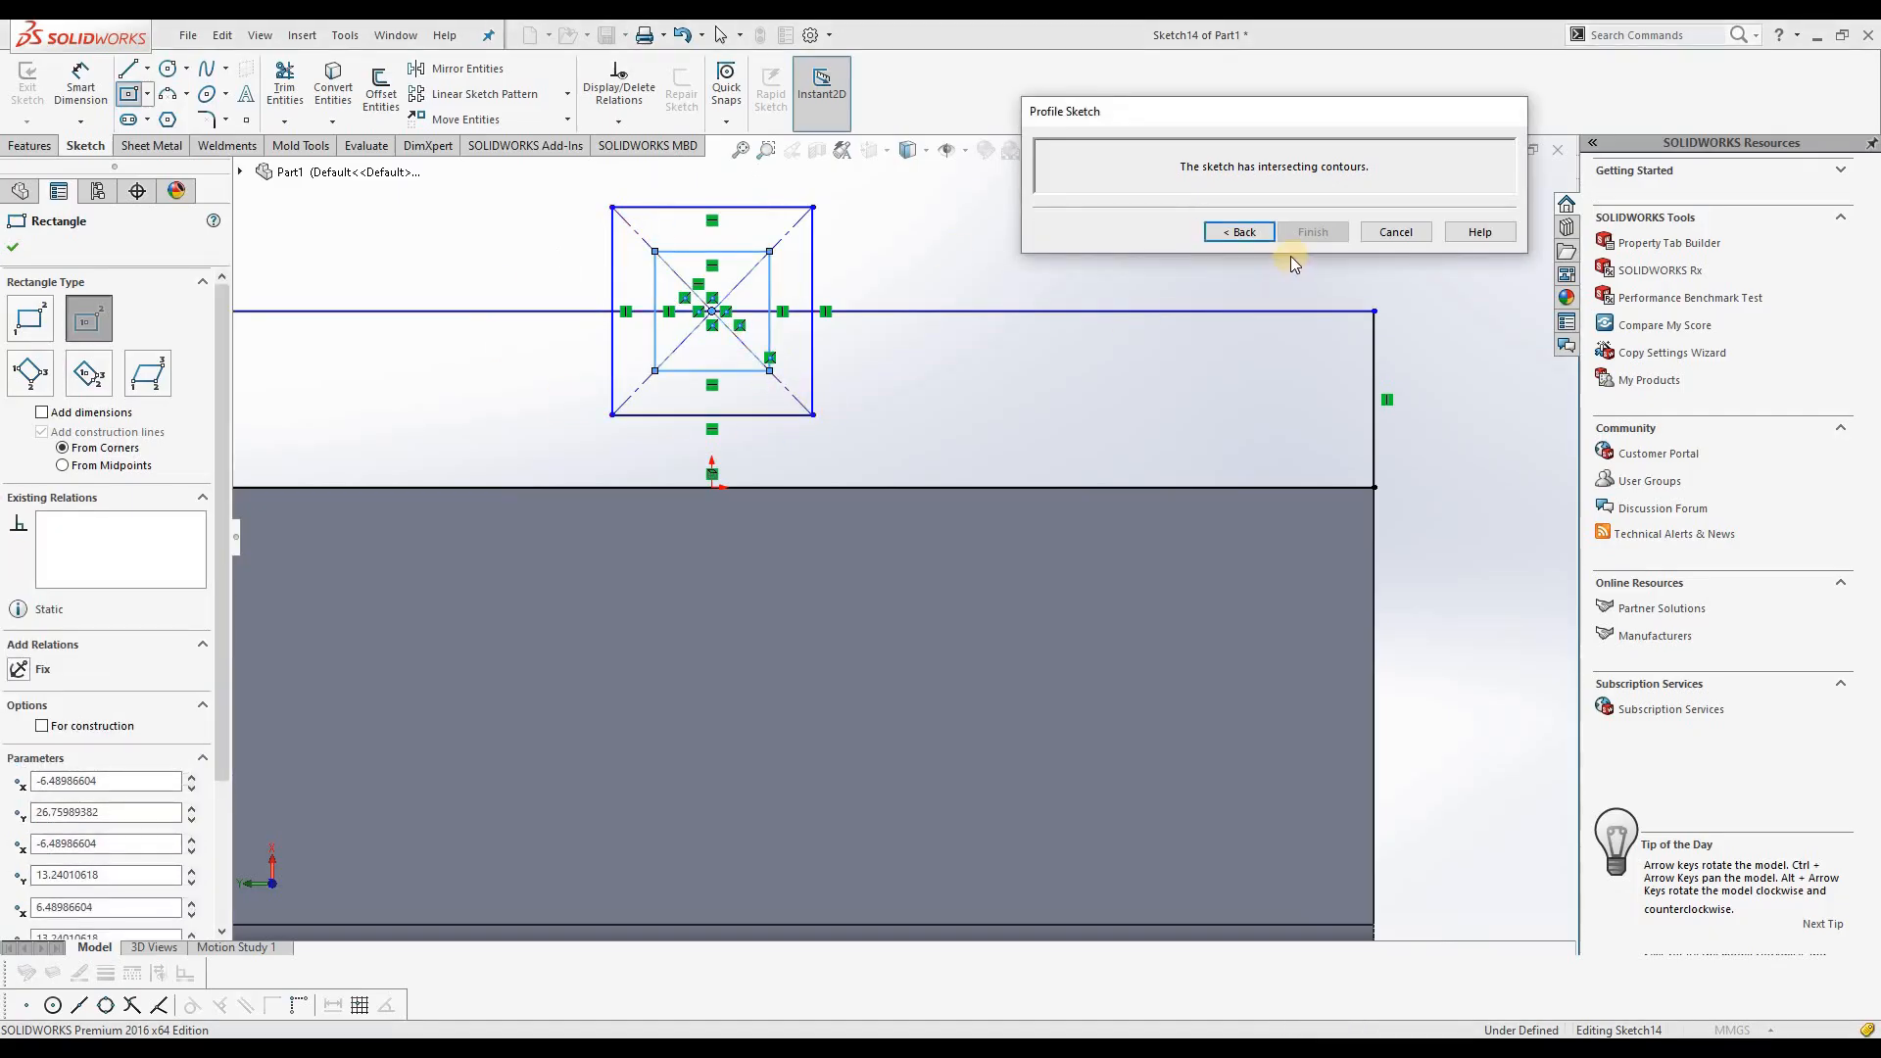
Step: Power-trim the rectangles' lower halves and the outer-line segments between them, leaving a tab with a rectangular window, and finish the flange profile
{"action": "left_click", "coordinate": [287, 88]}
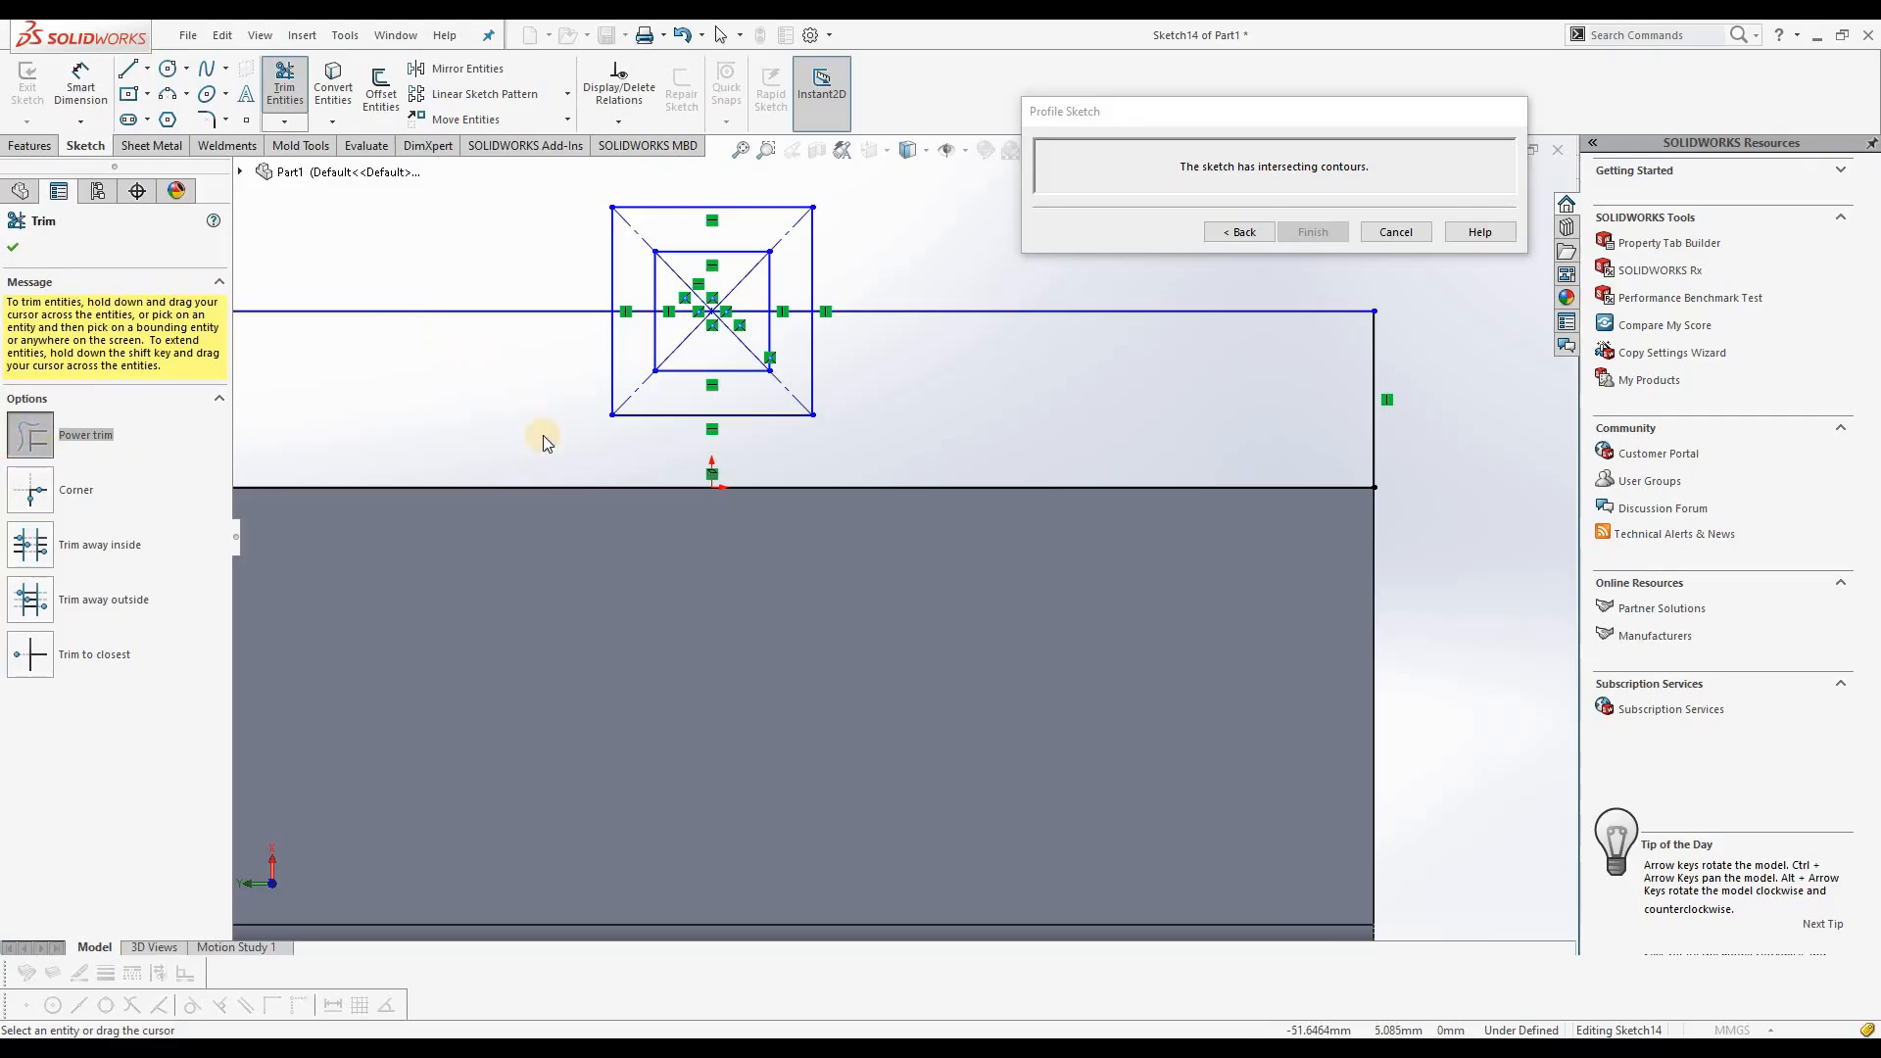
{"action": "mouse_move", "coordinate": [568, 425]}
{"action": "left_mouse_down"}
{"action": "mouse_move", "coordinate": [671, 364]}
{"action": "mouse_move", "coordinate": [664, 419]}
{"action": "mouse_move", "coordinate": [650, 399]}
{"action": "mouse_move", "coordinate": [732, 379]}
{"action": "mouse_move", "coordinate": [777, 323]}
{"action": "mouse_move", "coordinate": [797, 391]}
{"action": "mouse_move", "coordinate": [792, 306]}
{"action": "mouse_move", "coordinate": [672, 370]}
{"action": "mouse_move", "coordinate": [633, 302]}
{"action": "mouse_move", "coordinate": [632, 343]}
{"action": "left_mouse_up"}
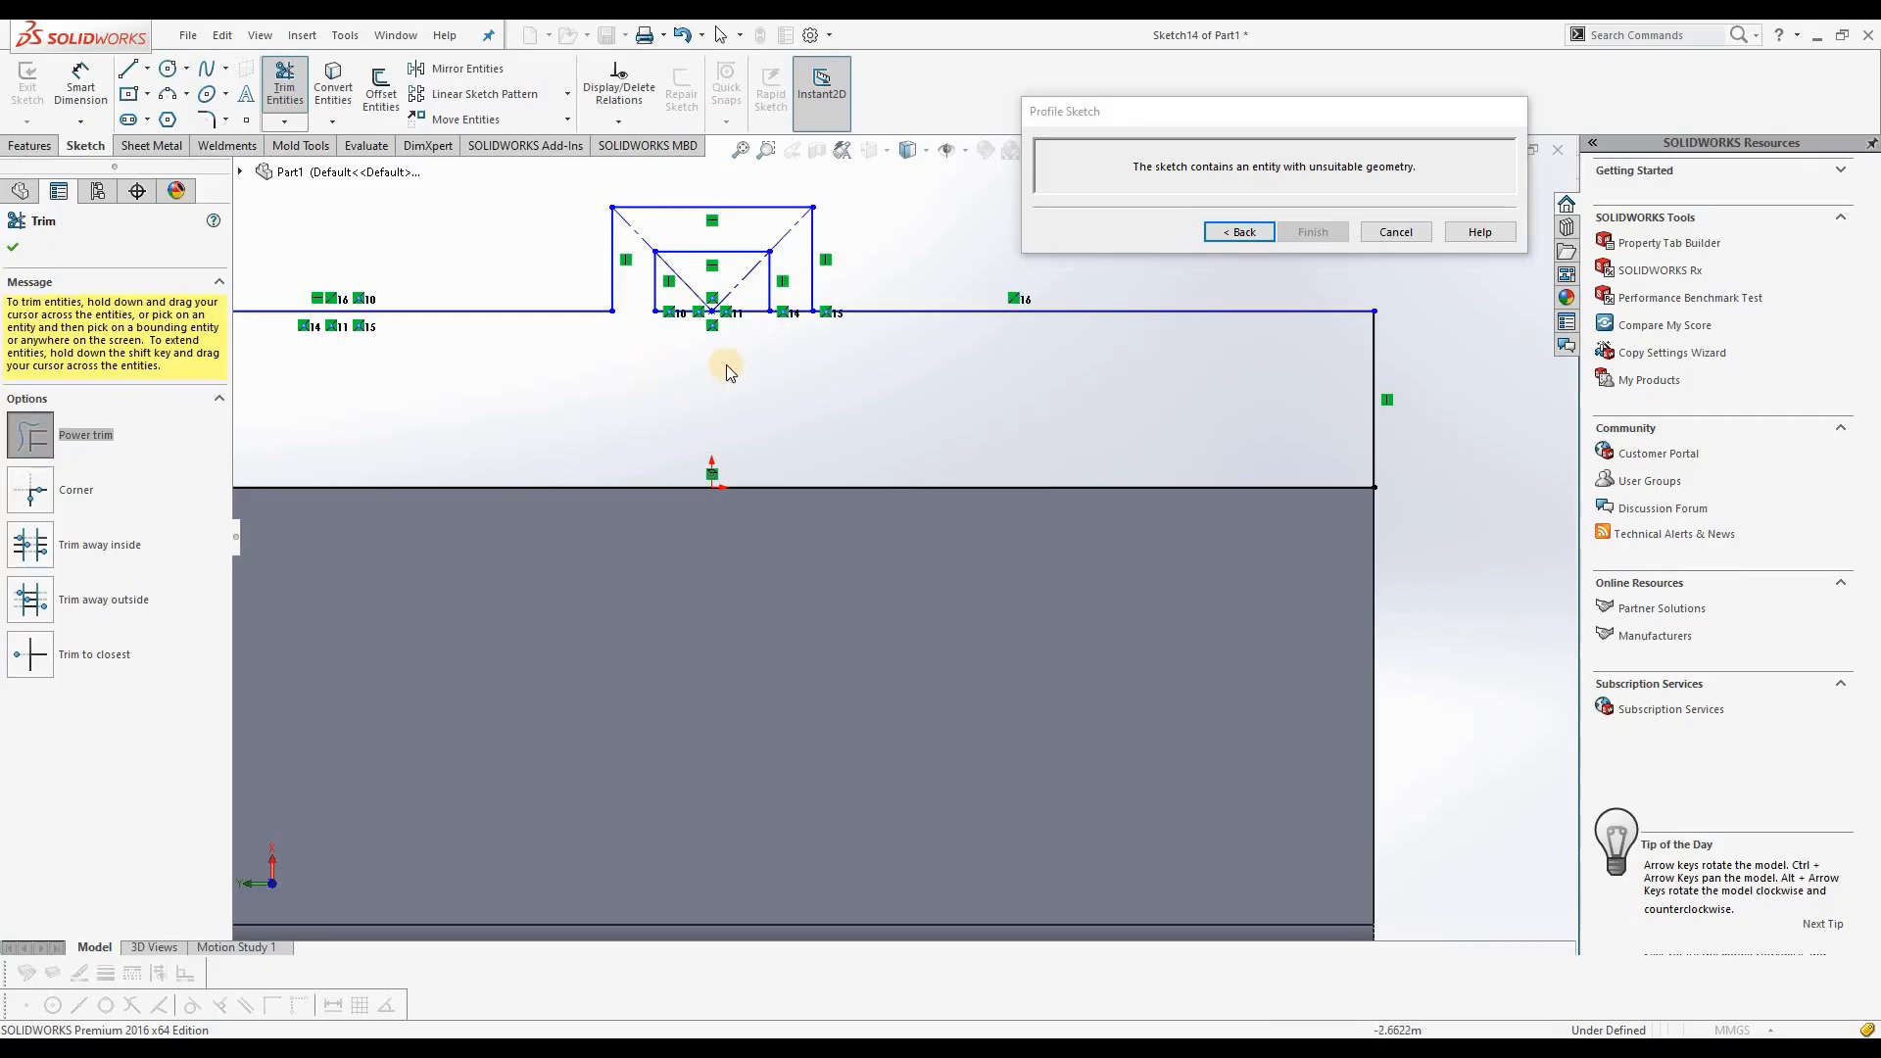
{"action": "left_click_drag", "start_coordinate": [773, 337], "coordinate": [771, 345]}
{"action": "scroll", "coordinate": [792, 387], "scroll_direction": "up", "scroll_amount": 4}
{"action": "mouse_move", "coordinate": [932, 304]}
{"action": "middle_mouse_down"}
{"action": "mouse_move", "coordinate": [845, 449]}
{"action": "mouse_move", "coordinate": [953, 455]}
{"action": "middle_mouse_up"}
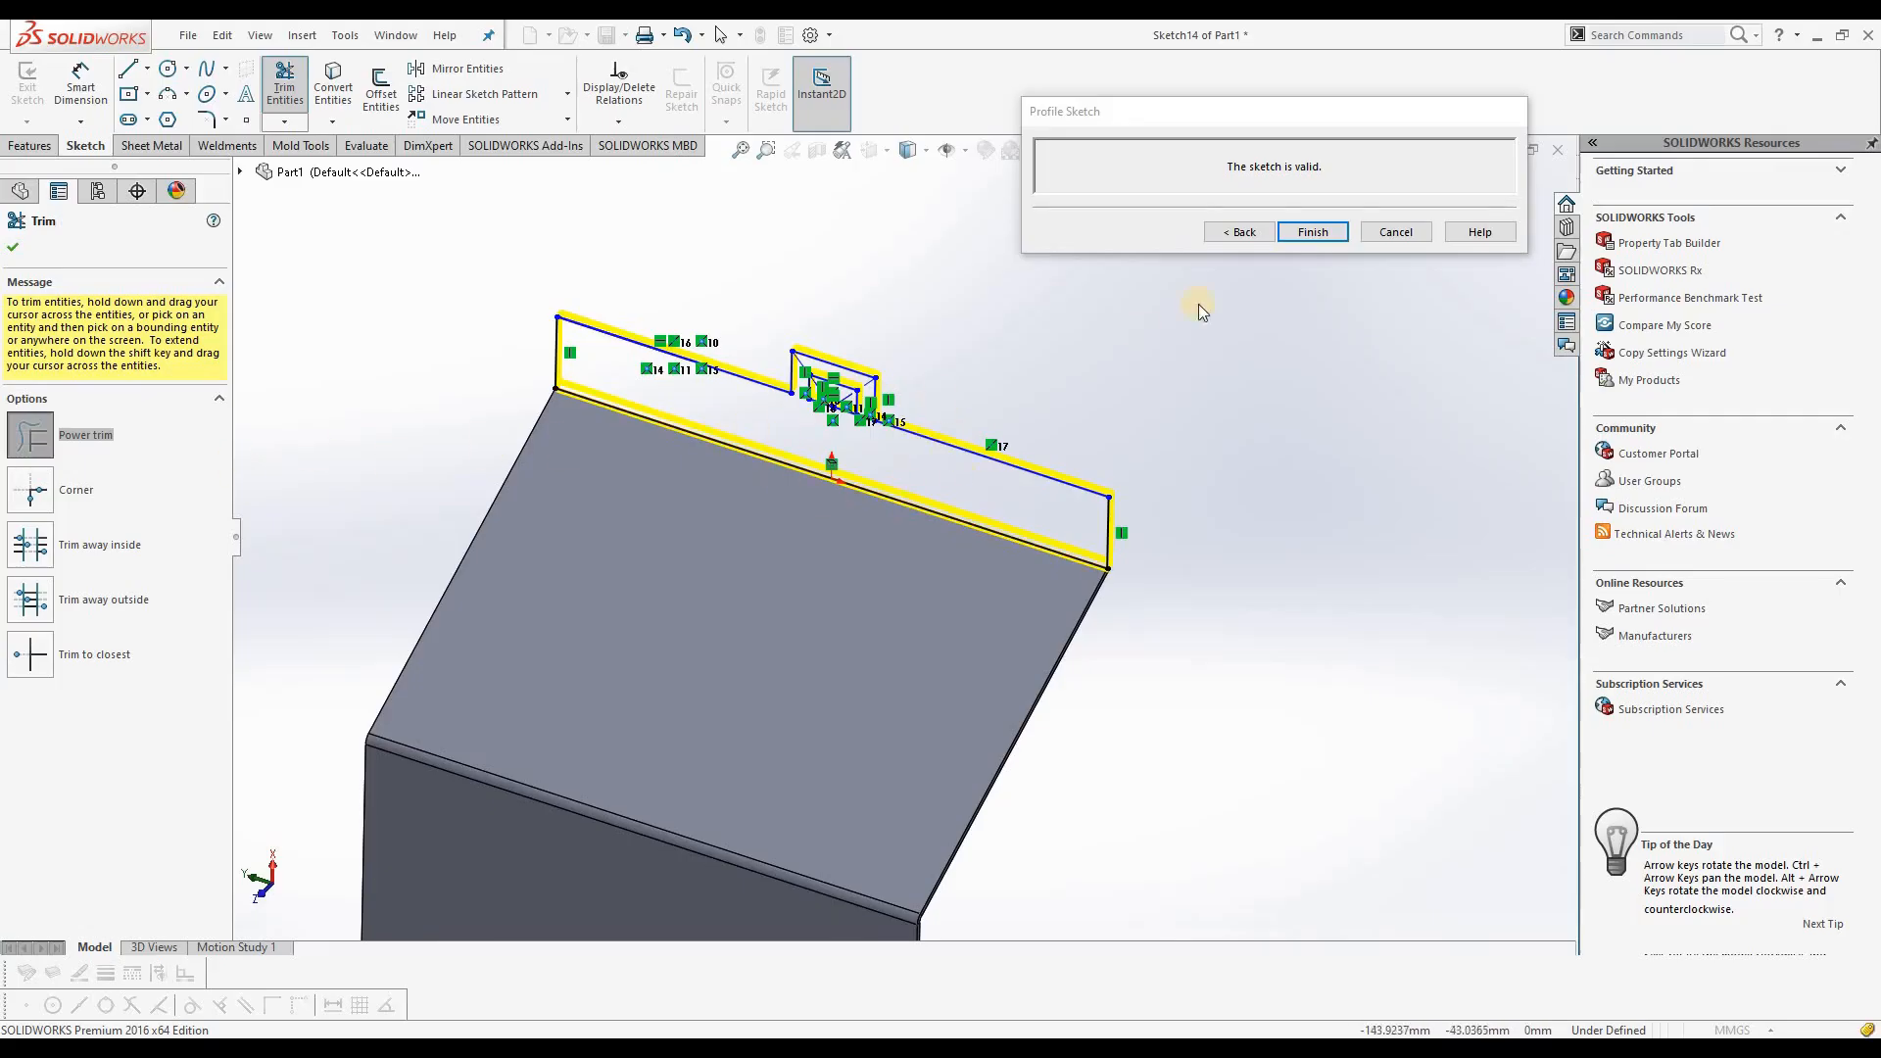
{"action": "left_click", "coordinate": [1312, 232]}
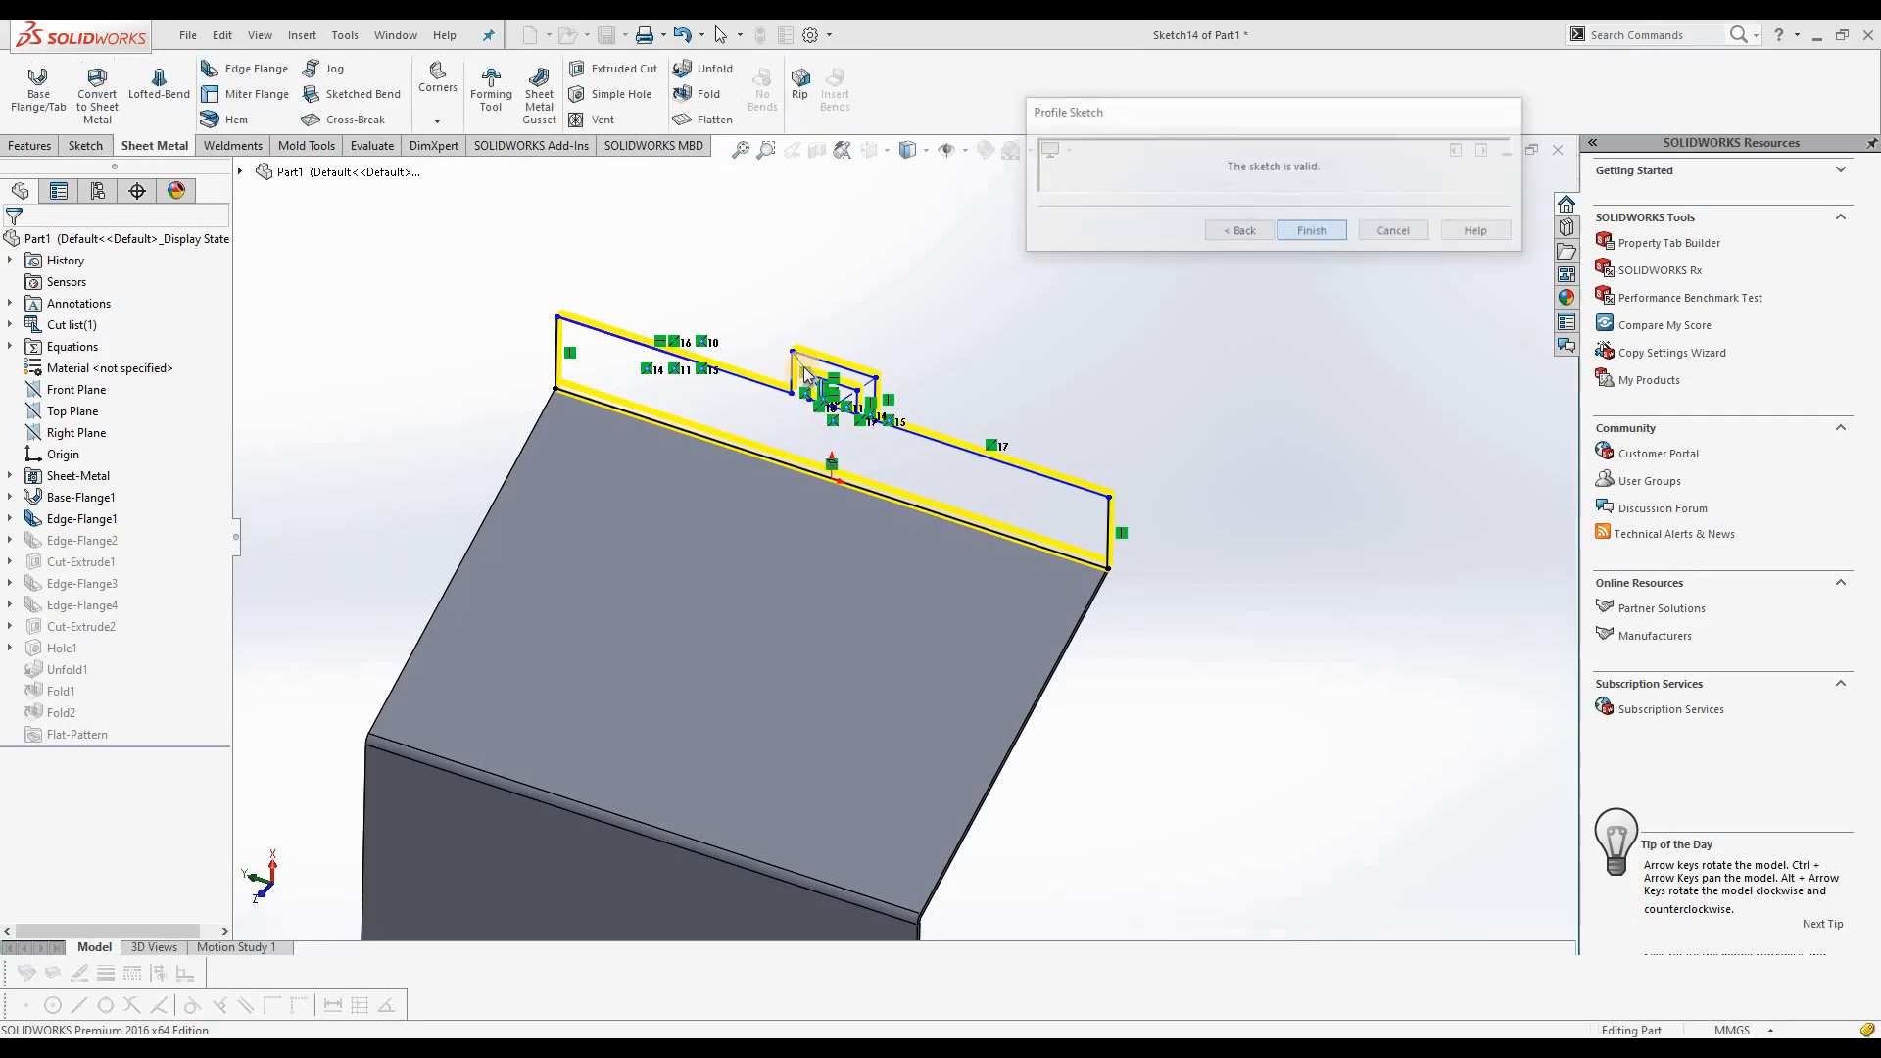
Step: Inspect the windowed tab on the outward flange and check the part's mass properties
{"action": "middle_click_drag", "start_coordinate": [924, 432], "coordinate": [833, 484]}
{"action": "scroll", "coordinate": [833, 484], "scroll_direction": "up", "scroll_amount": 5}
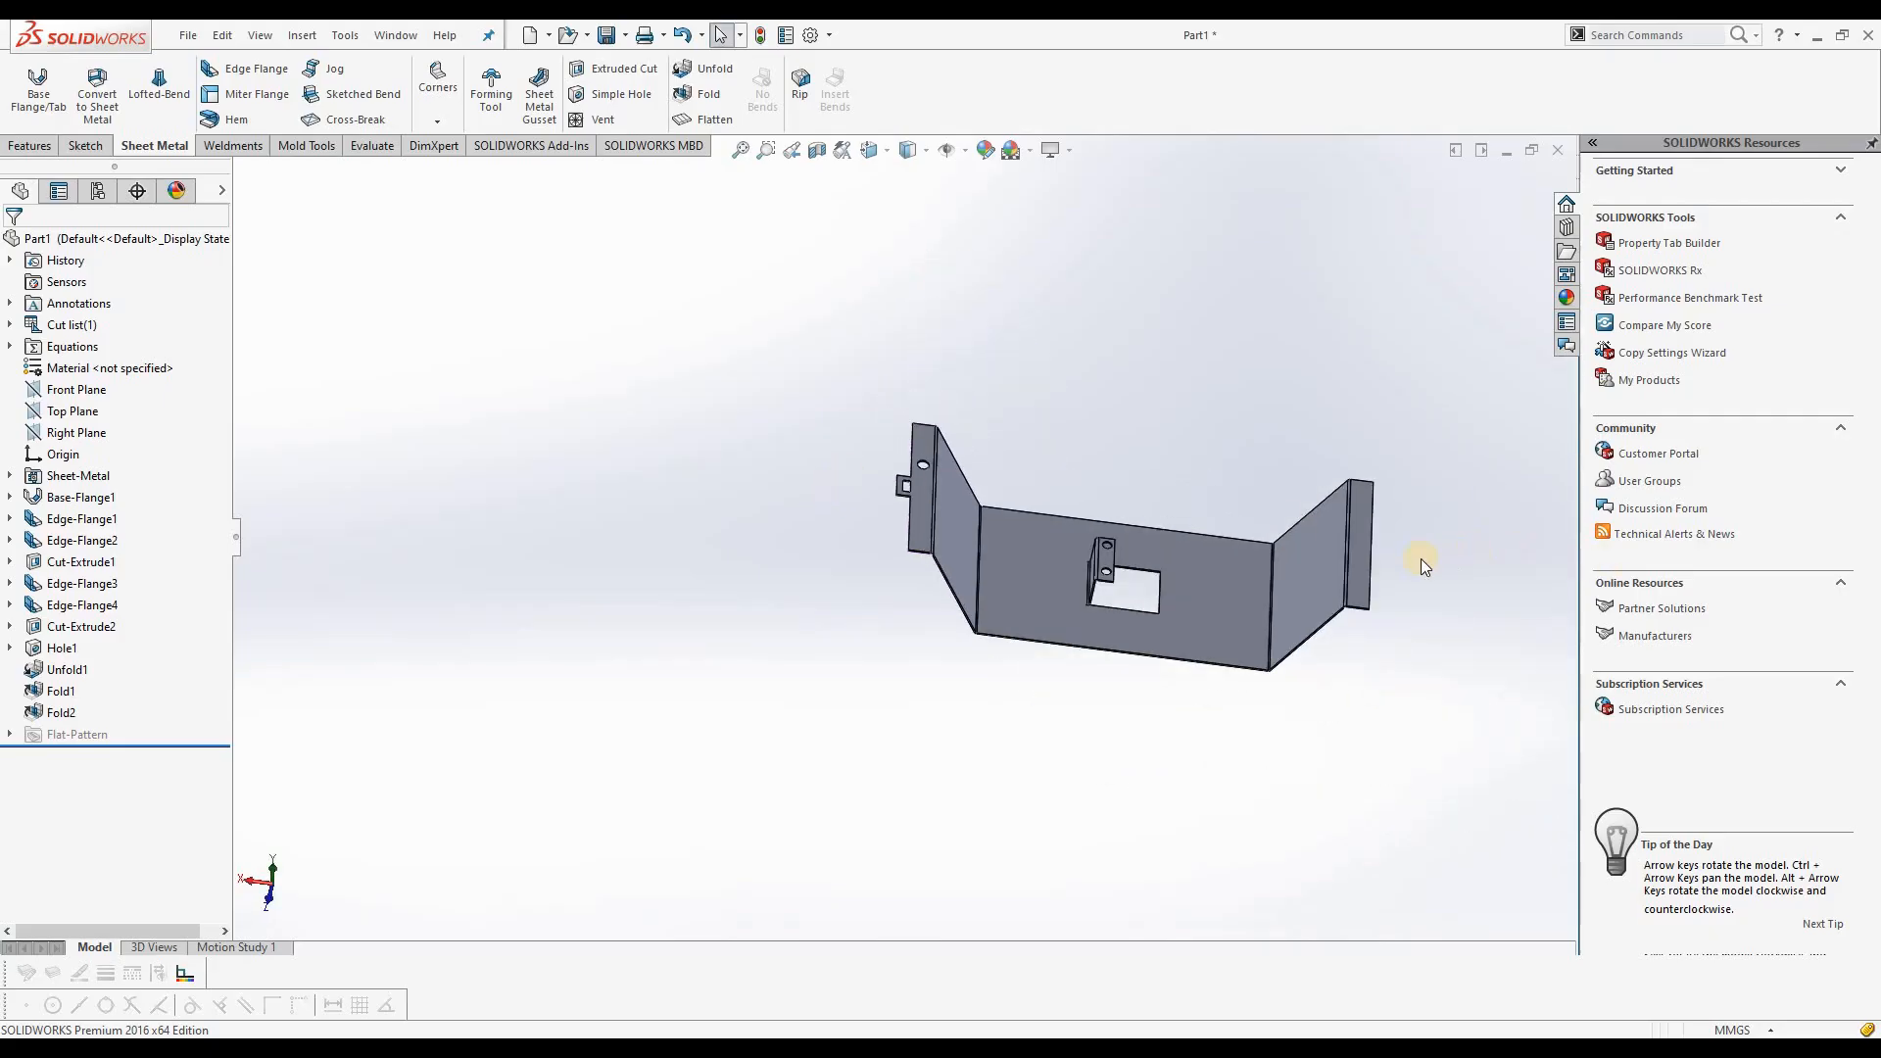
{"action": "scroll", "coordinate": [1422, 565], "scroll_direction": "down", "scroll_amount": 2}
{"action": "scroll", "coordinate": [1315, 536], "scroll_direction": "down", "scroll_amount": 1}
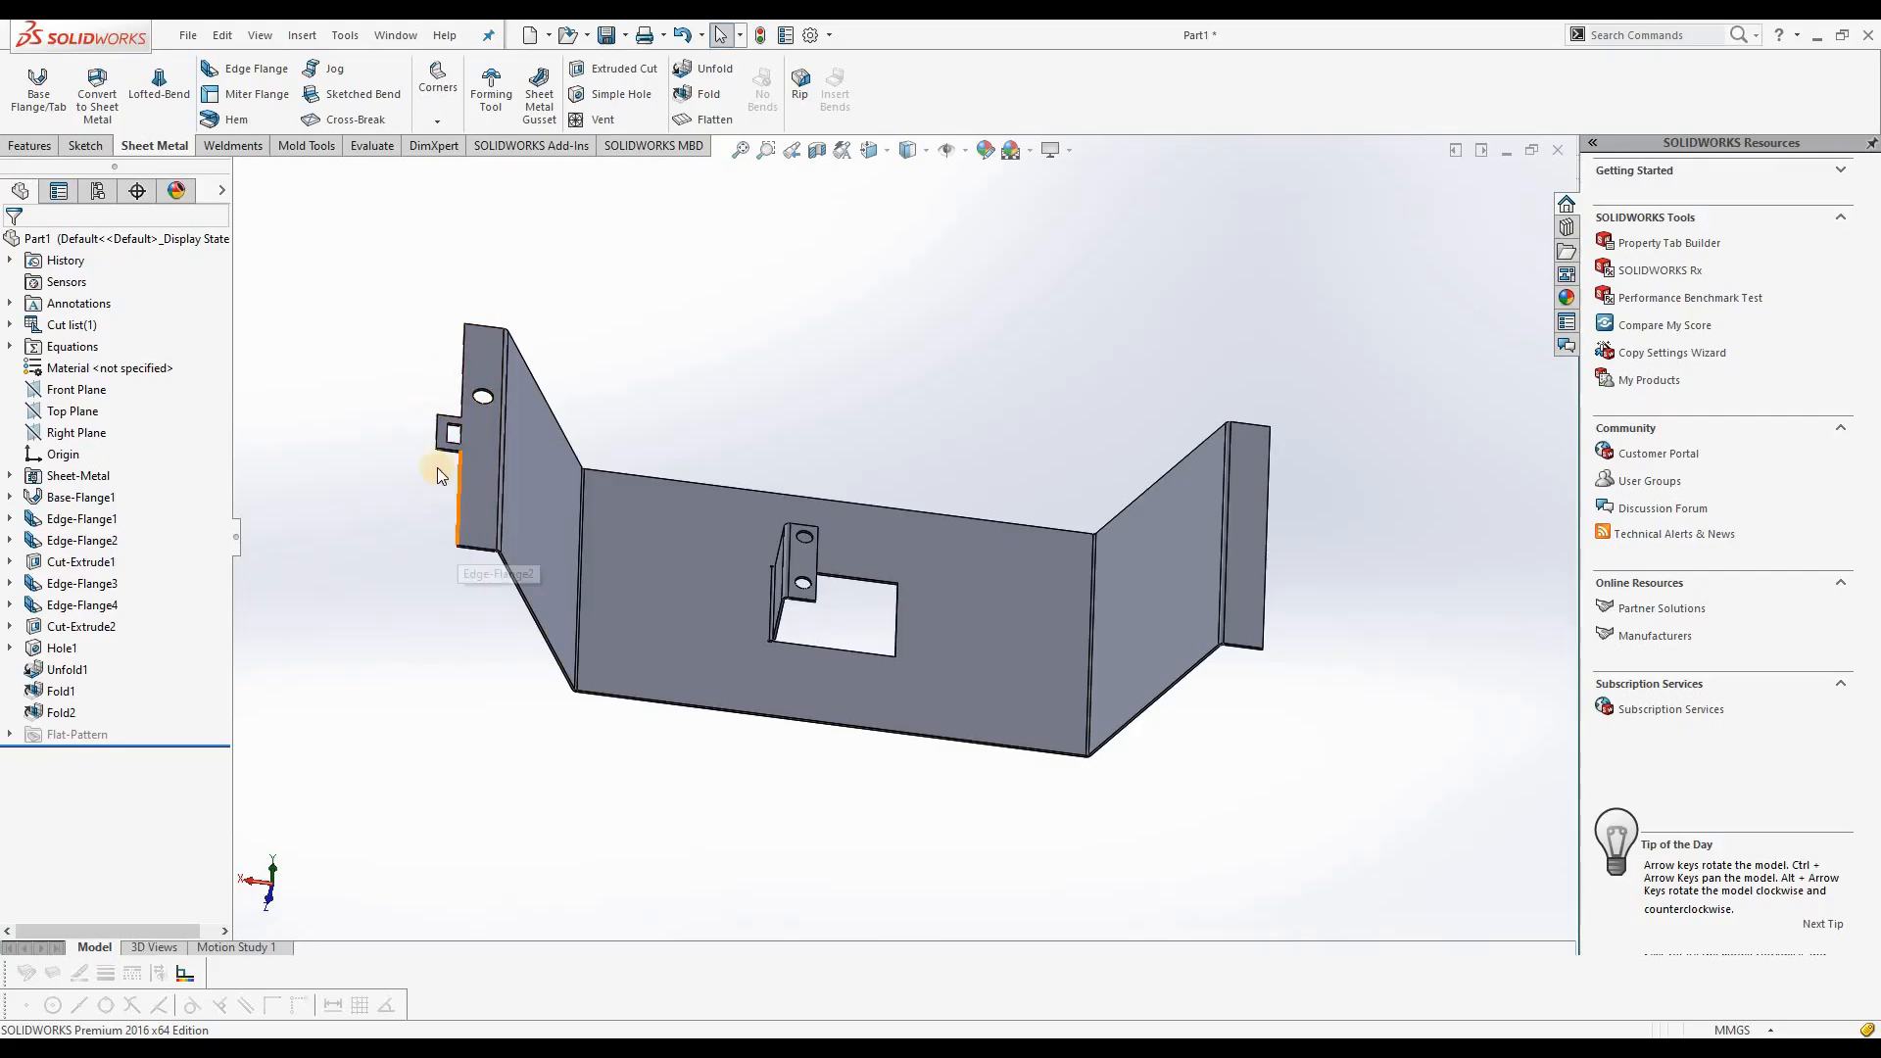
{"action": "scroll", "coordinate": [1043, 612], "scroll_direction": "down", "scroll_amount": 1}
{"action": "middle_click_drag", "start_coordinate": [672, 407], "coordinate": [613, 432]}
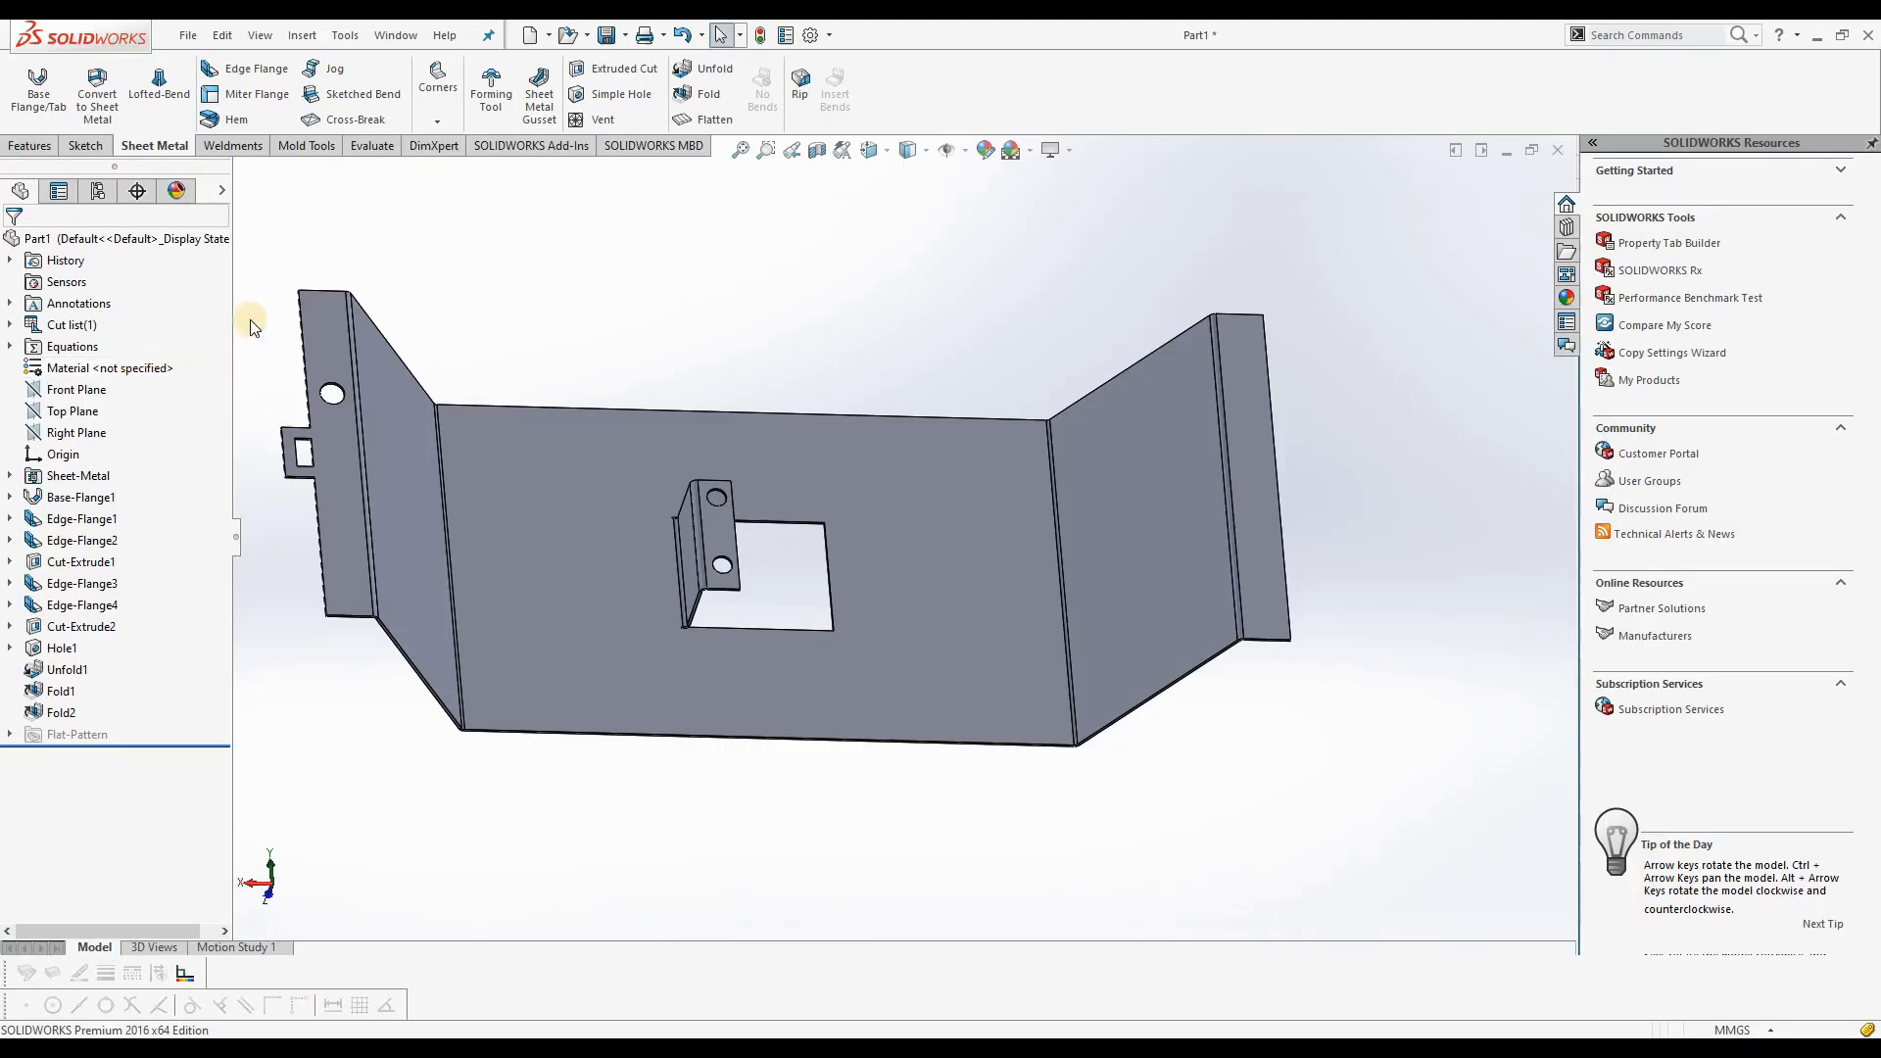
{"action": "left_click", "coordinate": [371, 152]}
{"action": "left_click", "coordinate": [138, 90]}
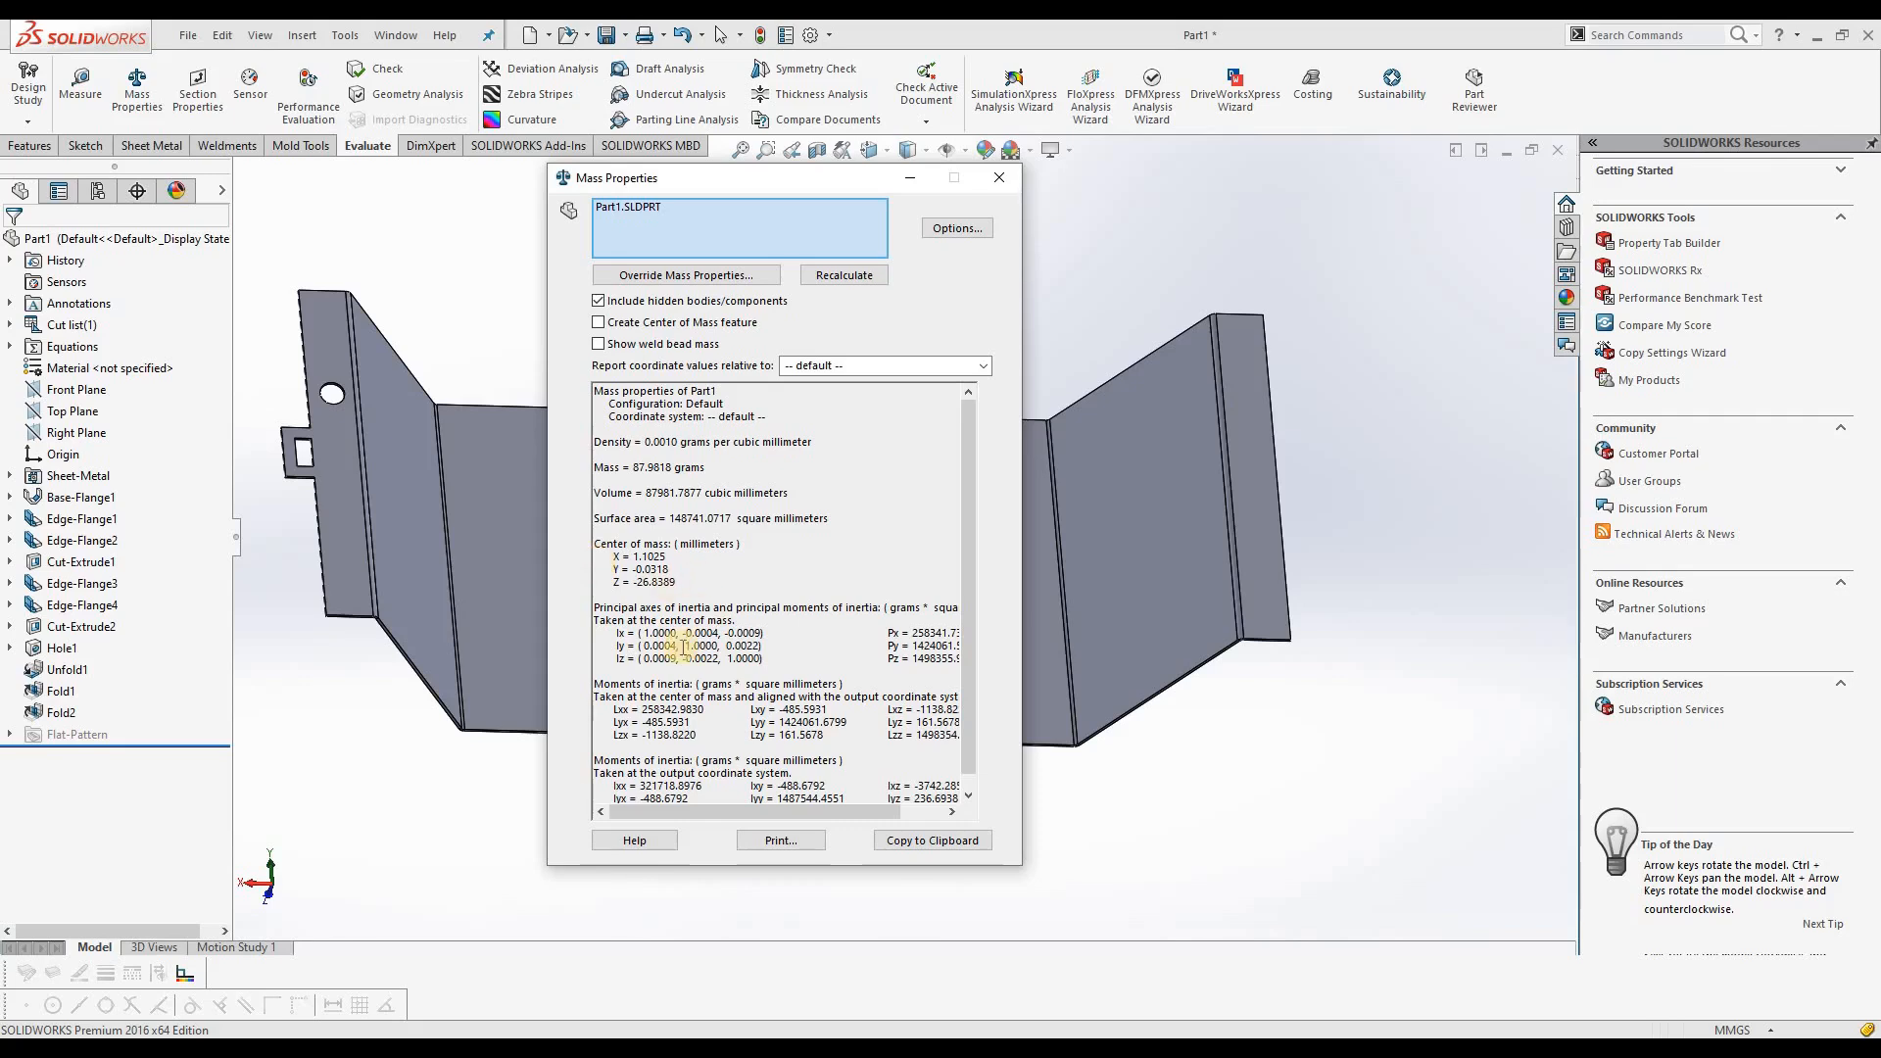
{"action": "left_click", "coordinate": [999, 177]}
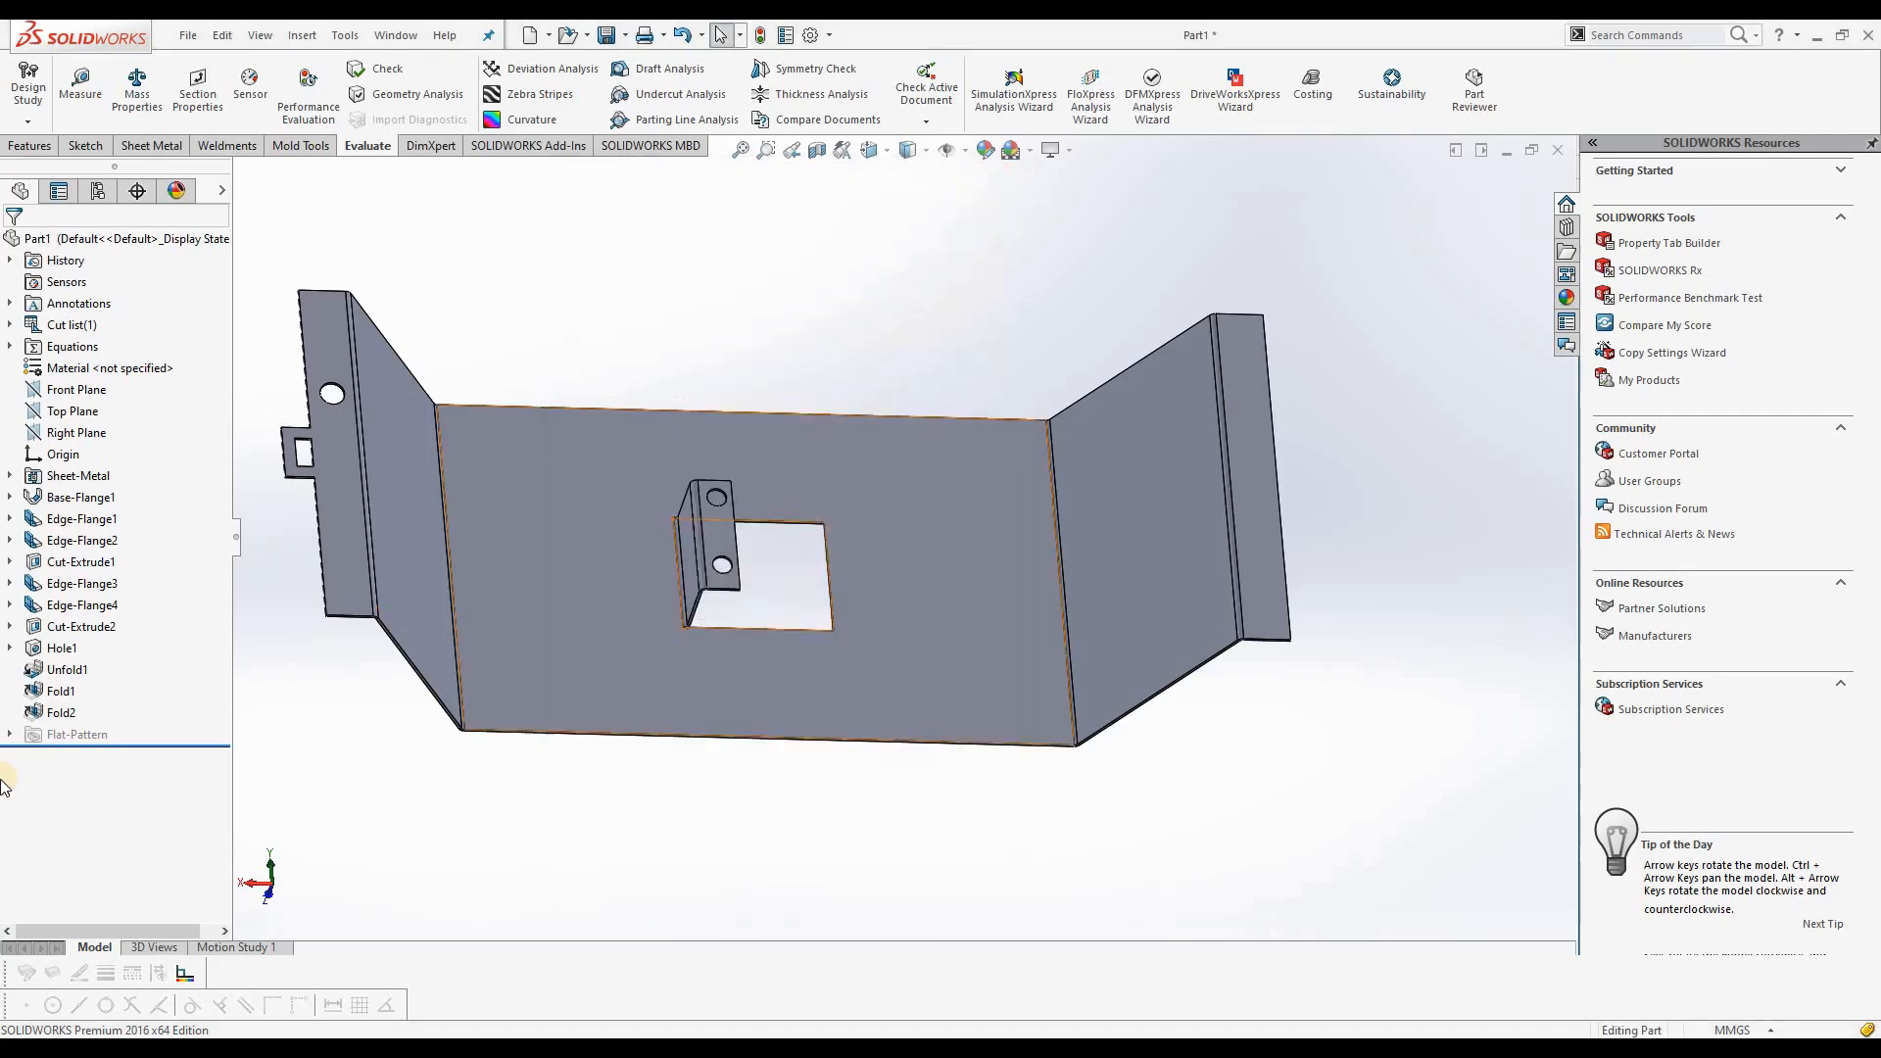
Step: Assign the Alloy Steel (SS) material from the Steel category to the part
{"action": "right_click", "coordinate": [104, 373]}
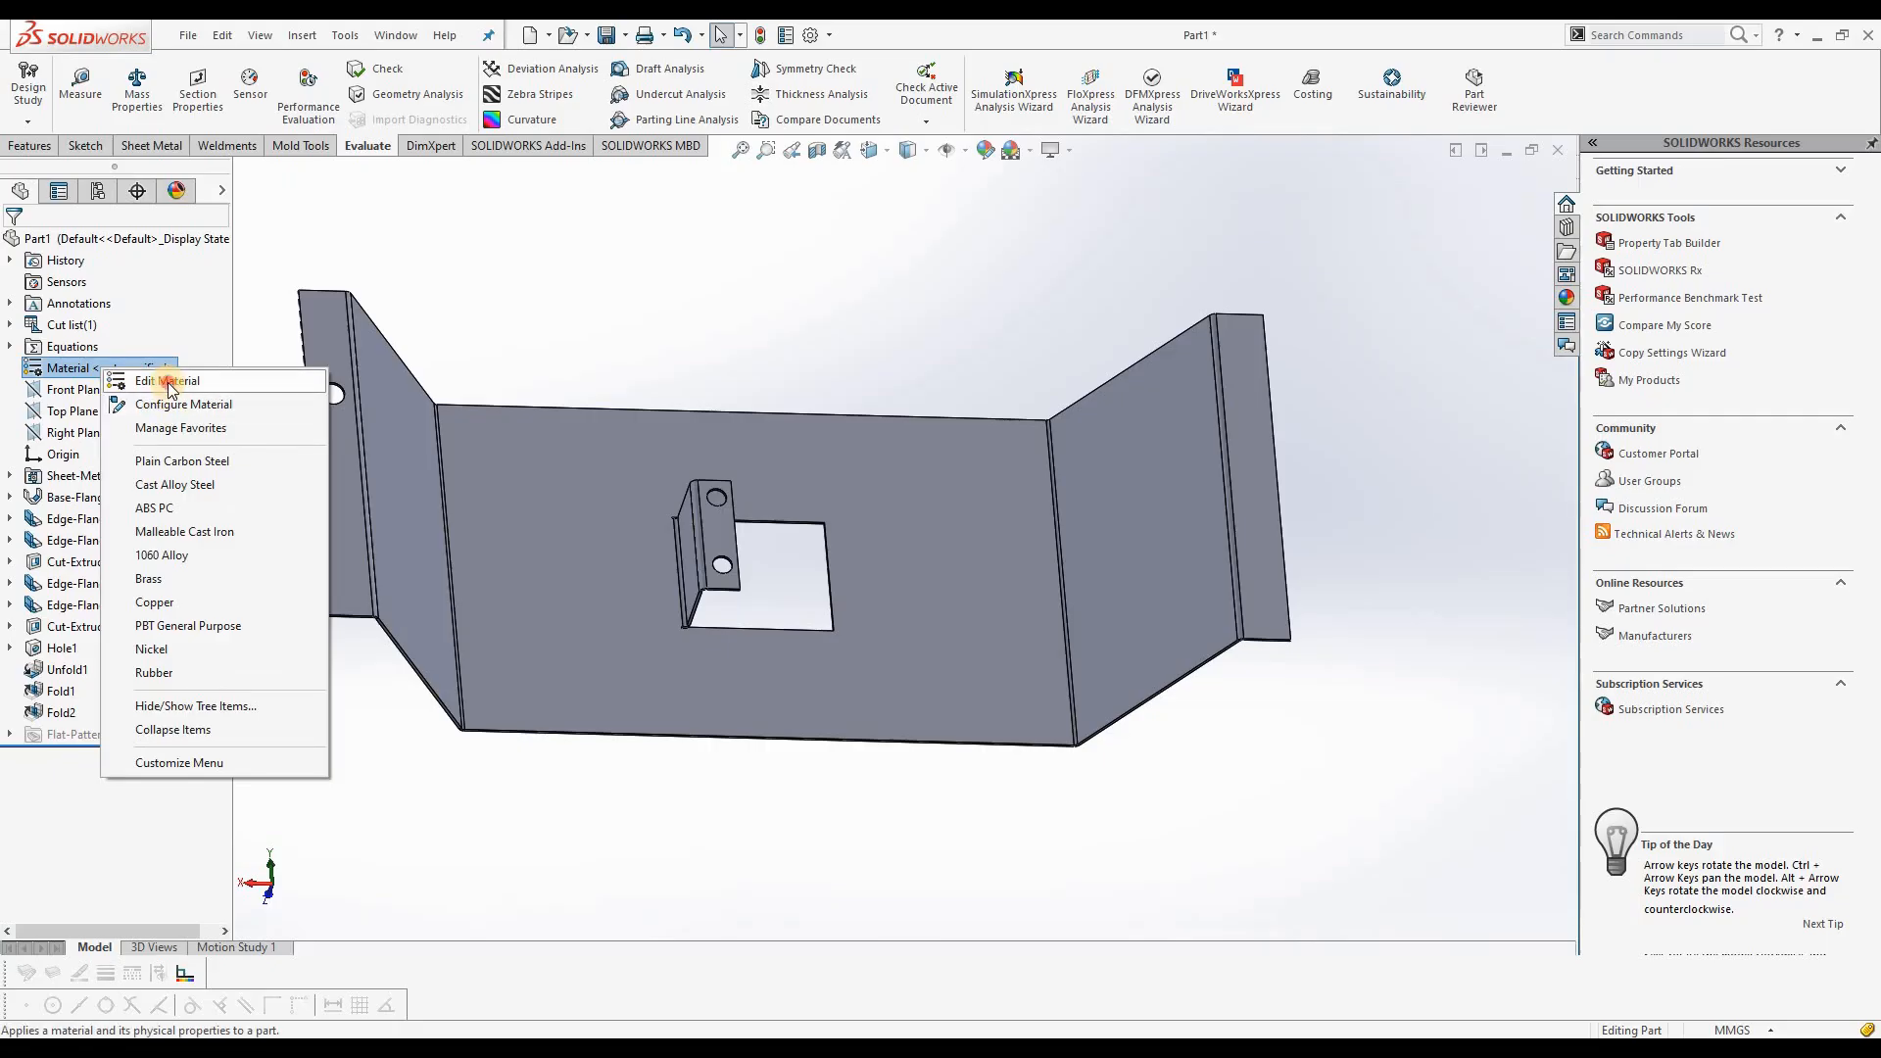
{"action": "left_click", "coordinate": [168, 381]}
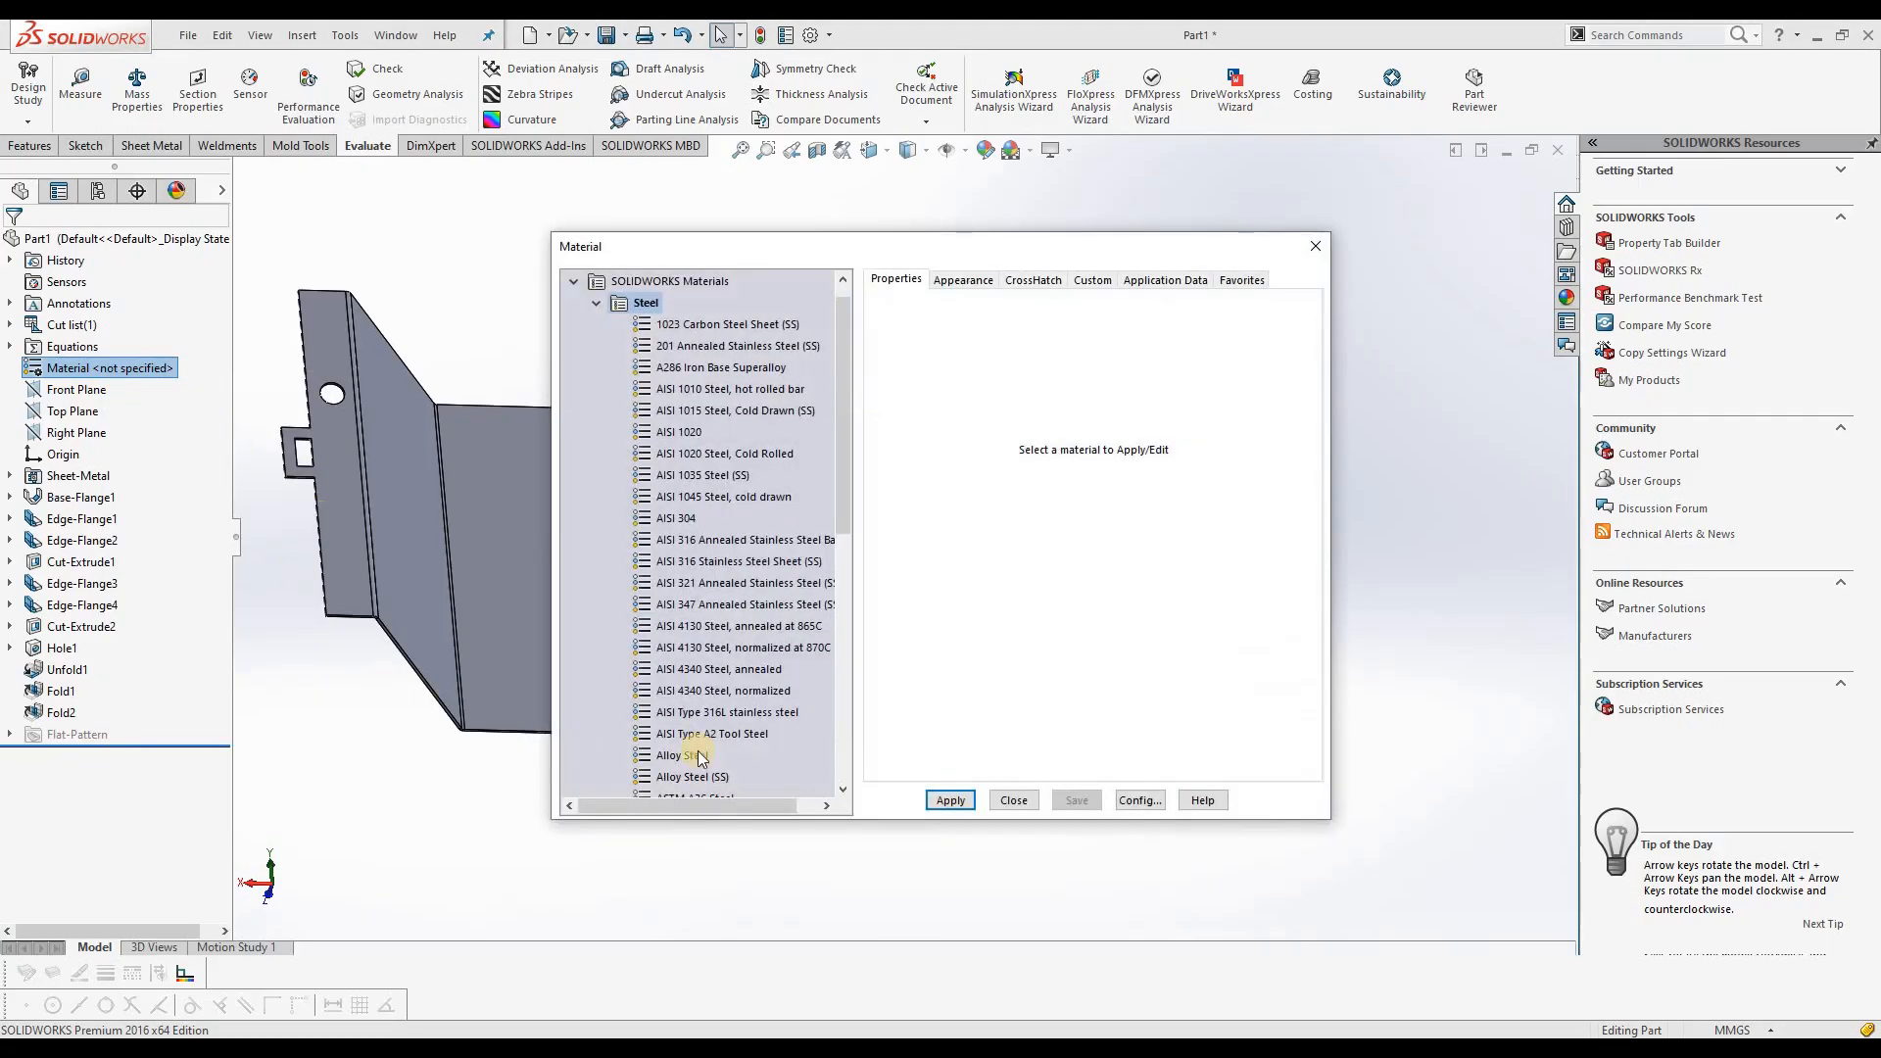
{"action": "scroll", "coordinate": [724, 685], "scroll_direction": "down", "scroll_amount": 1}
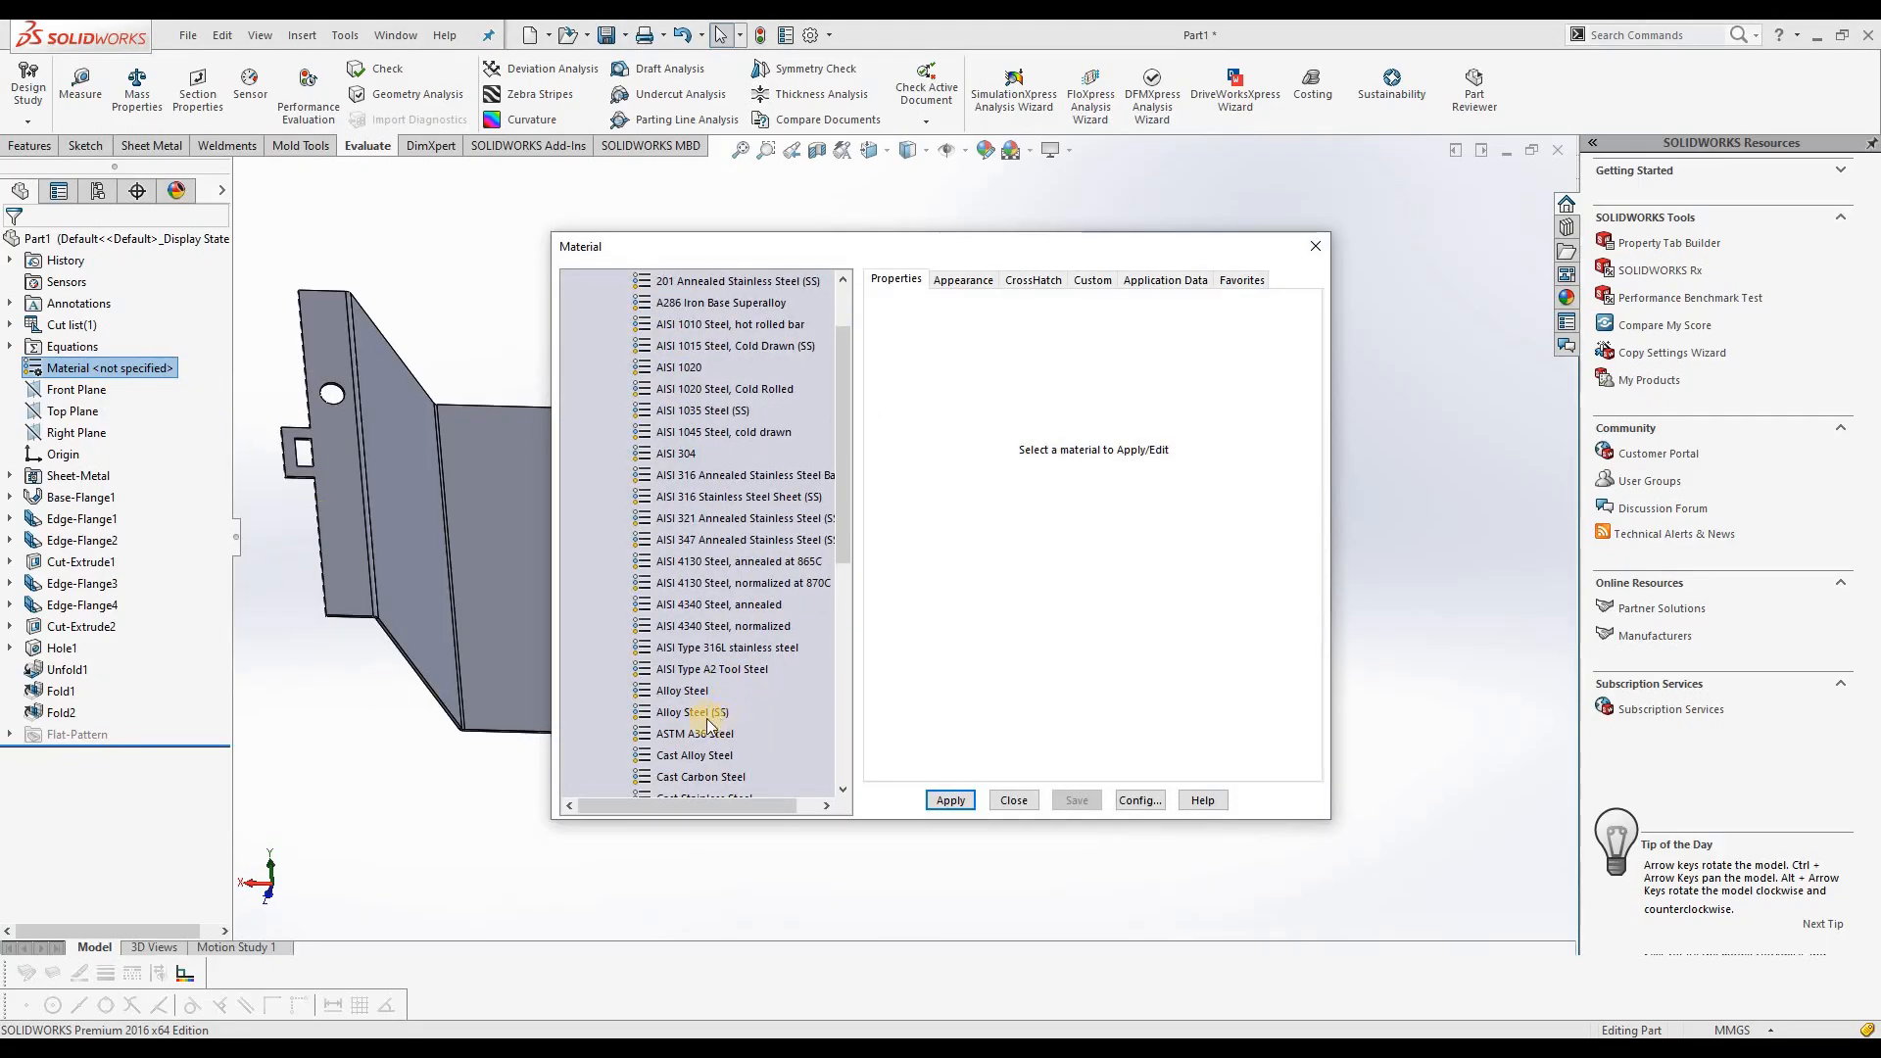
{"action": "left_click", "coordinate": [706, 713]}
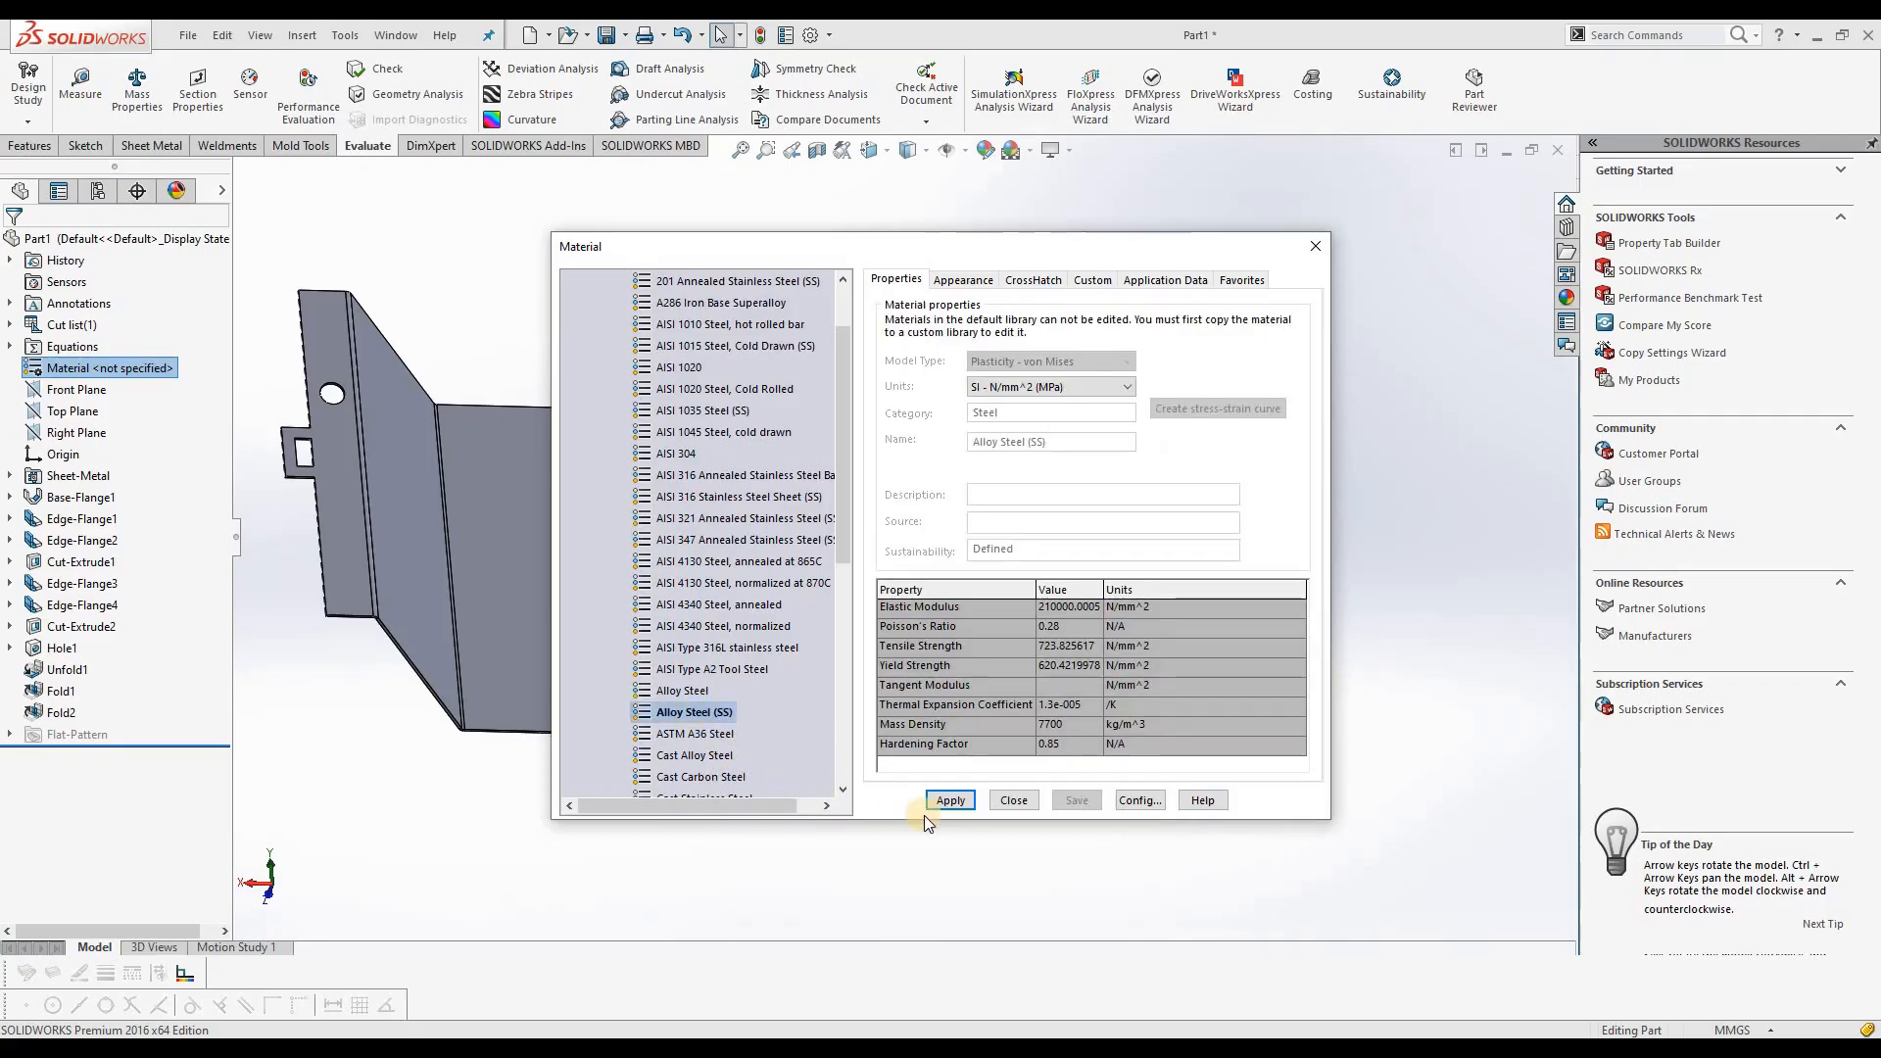
{"action": "left_click", "coordinate": [1012, 804]}
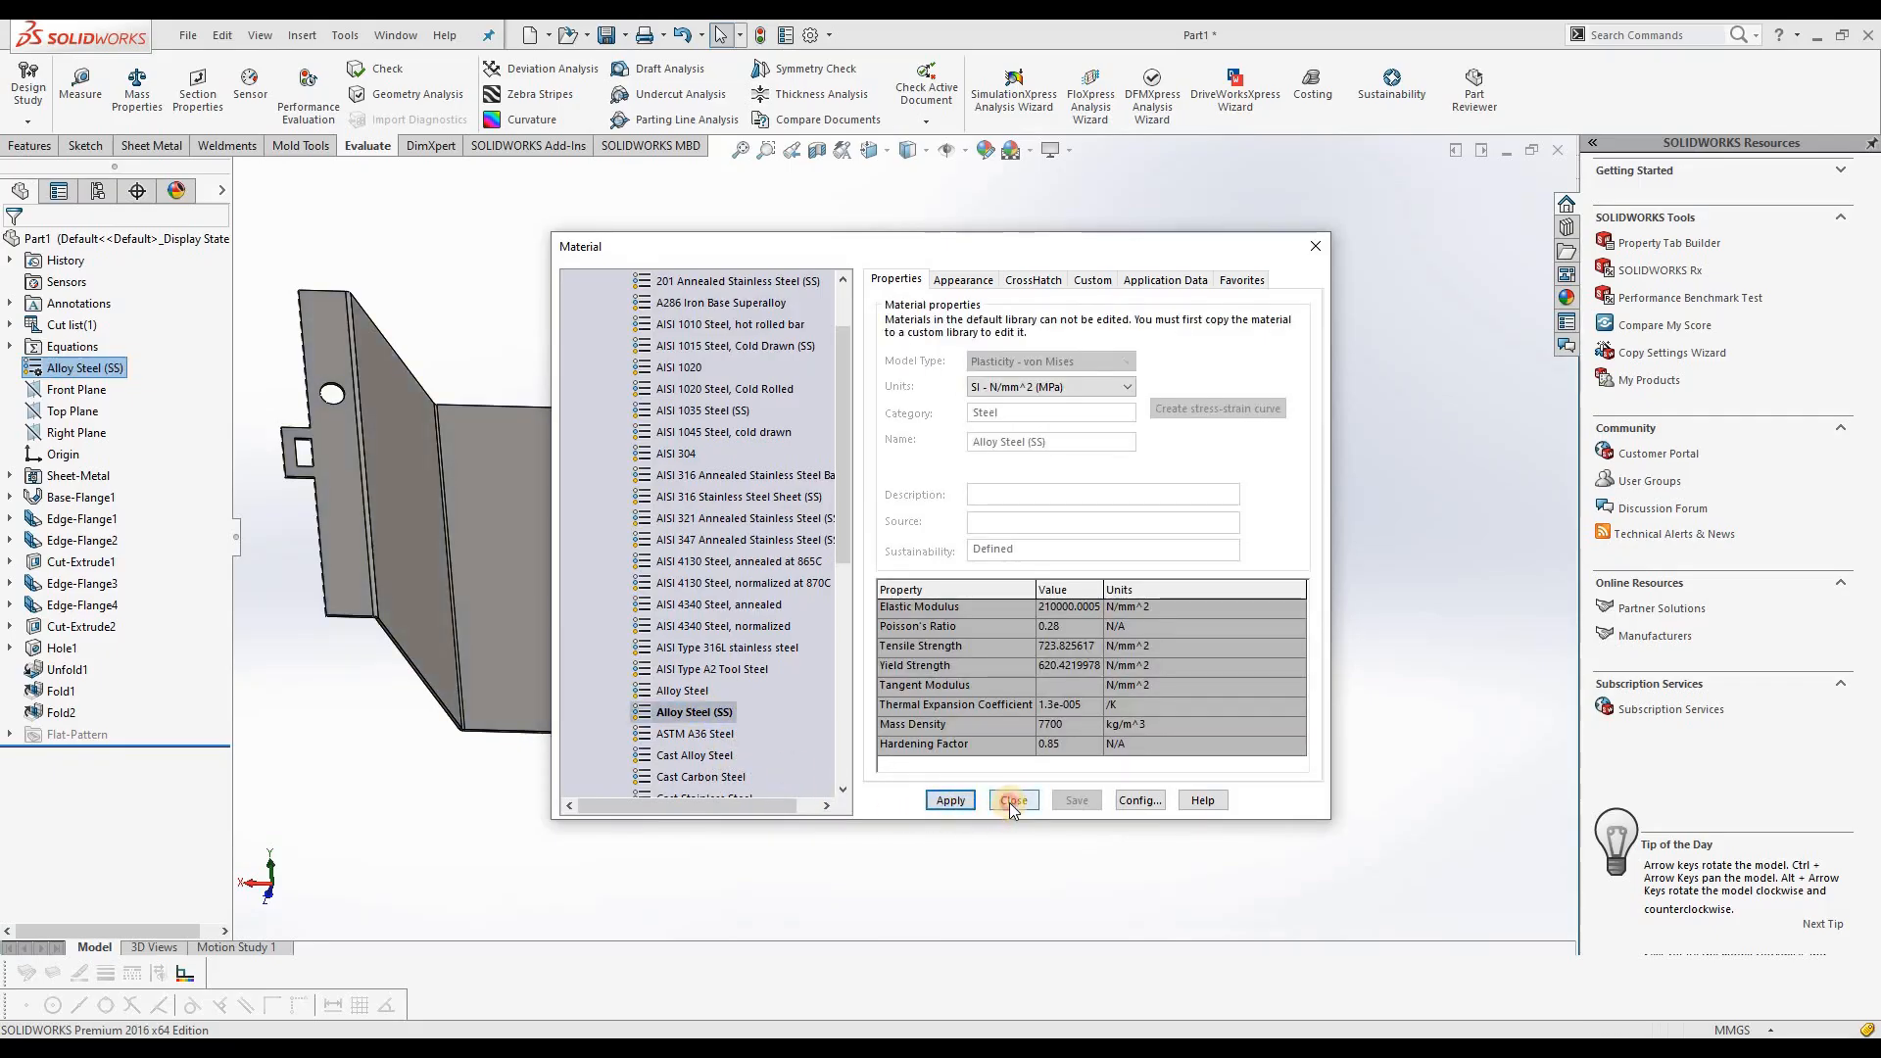
{"action": "middle_click_drag", "start_coordinate": [881, 810], "coordinate": [664, 767]}
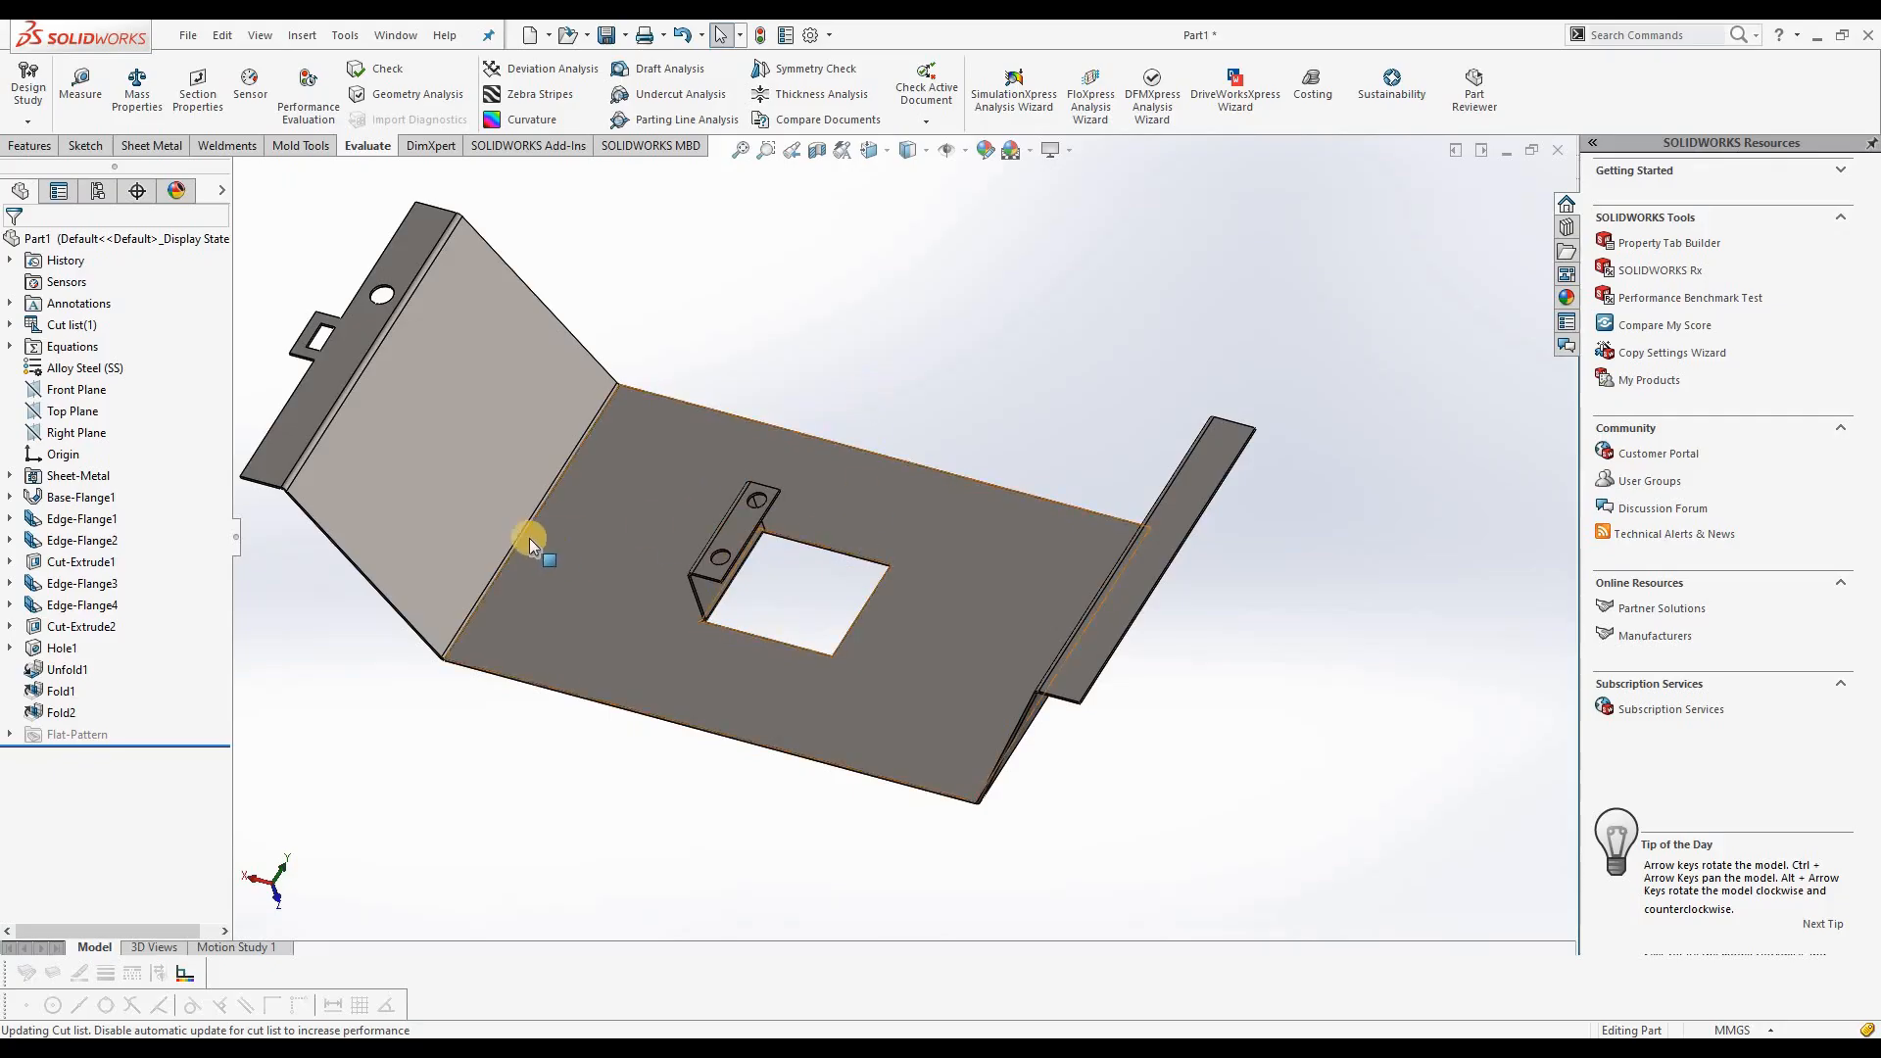
Step: View the part in the Shaded, Hidden Lines Visible and Wireframe display styles in turn
{"action": "left_click", "coordinate": [926, 151]}
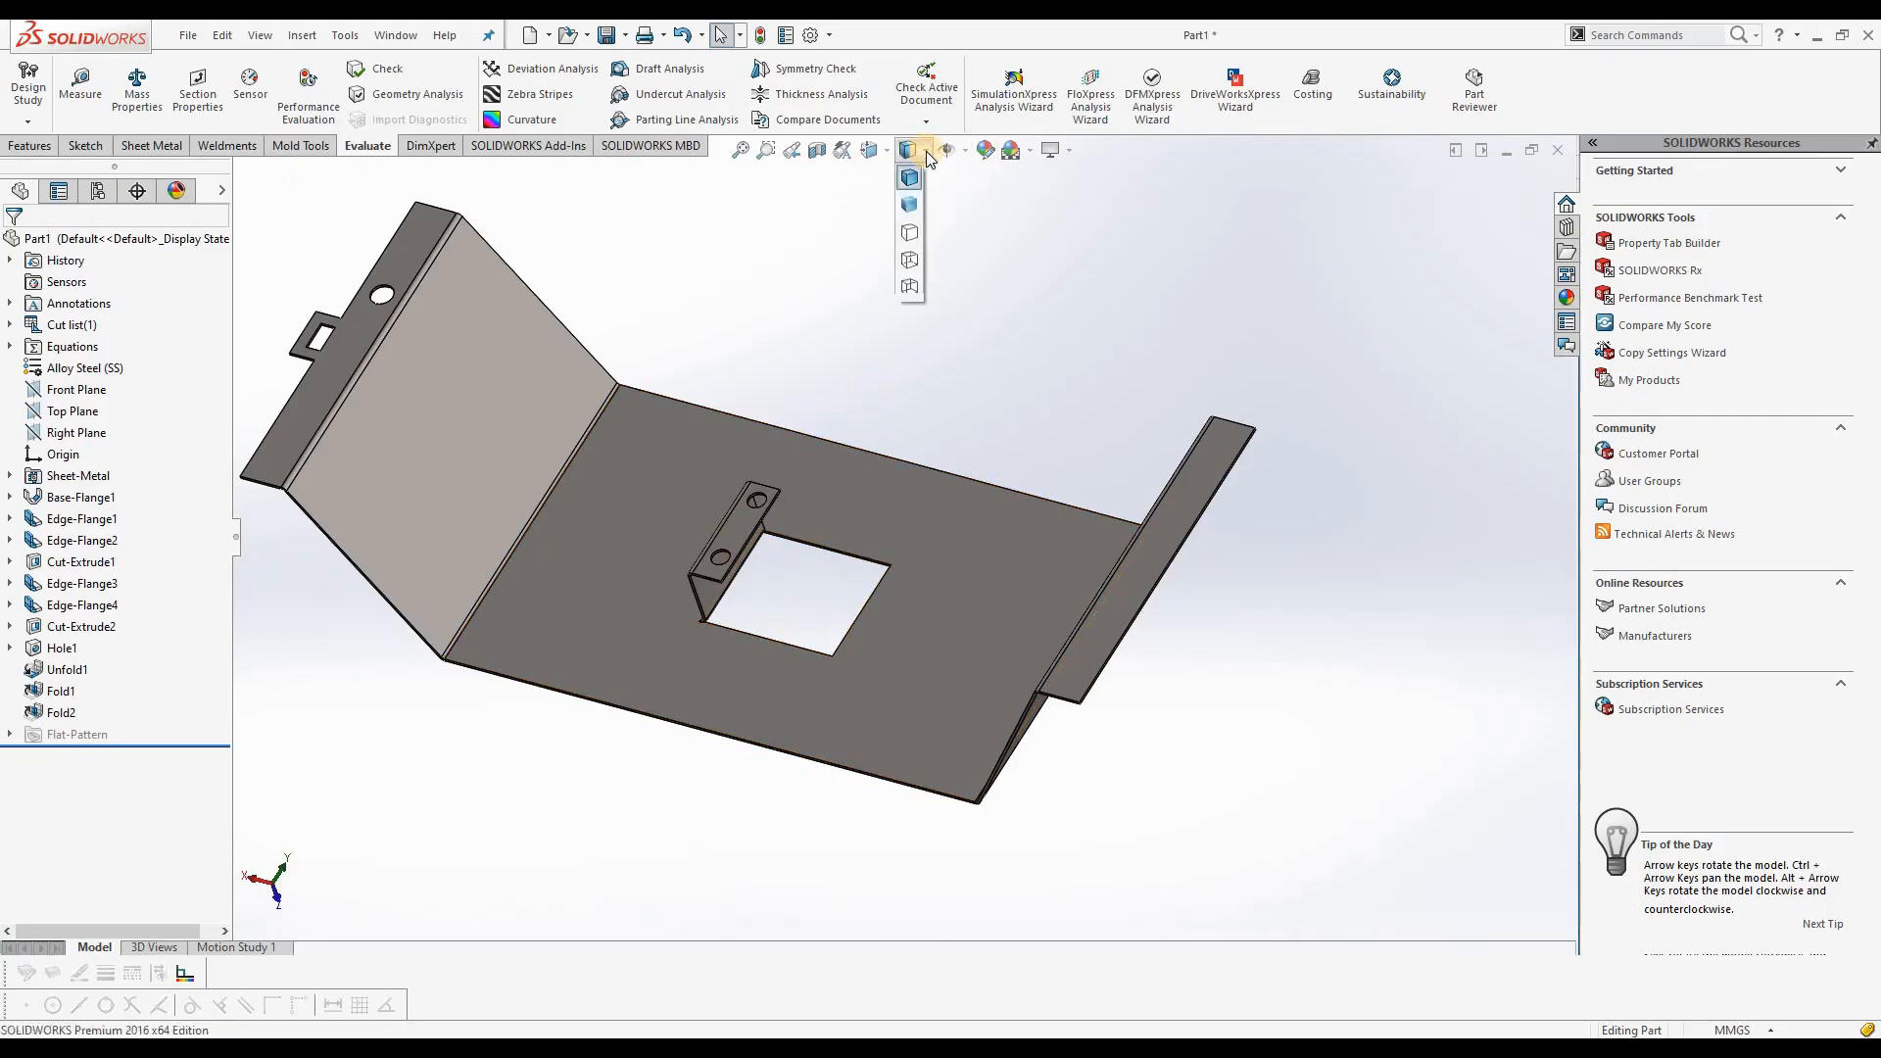
{"action": "left_click", "coordinate": [910, 206]}
{"action": "mouse_move", "coordinate": [808, 535]}
{"action": "middle_mouse_down"}
{"action": "mouse_move", "coordinate": [861, 499]}
{"action": "mouse_move", "coordinate": [961, 509]}
{"action": "mouse_move", "coordinate": [968, 604]}
{"action": "mouse_move", "coordinate": [861, 466]}
{"action": "mouse_move", "coordinate": [861, 264]}
{"action": "mouse_move", "coordinate": [856, 470]}
{"action": "mouse_move", "coordinate": [899, 214]}
{"action": "middle_mouse_up"}
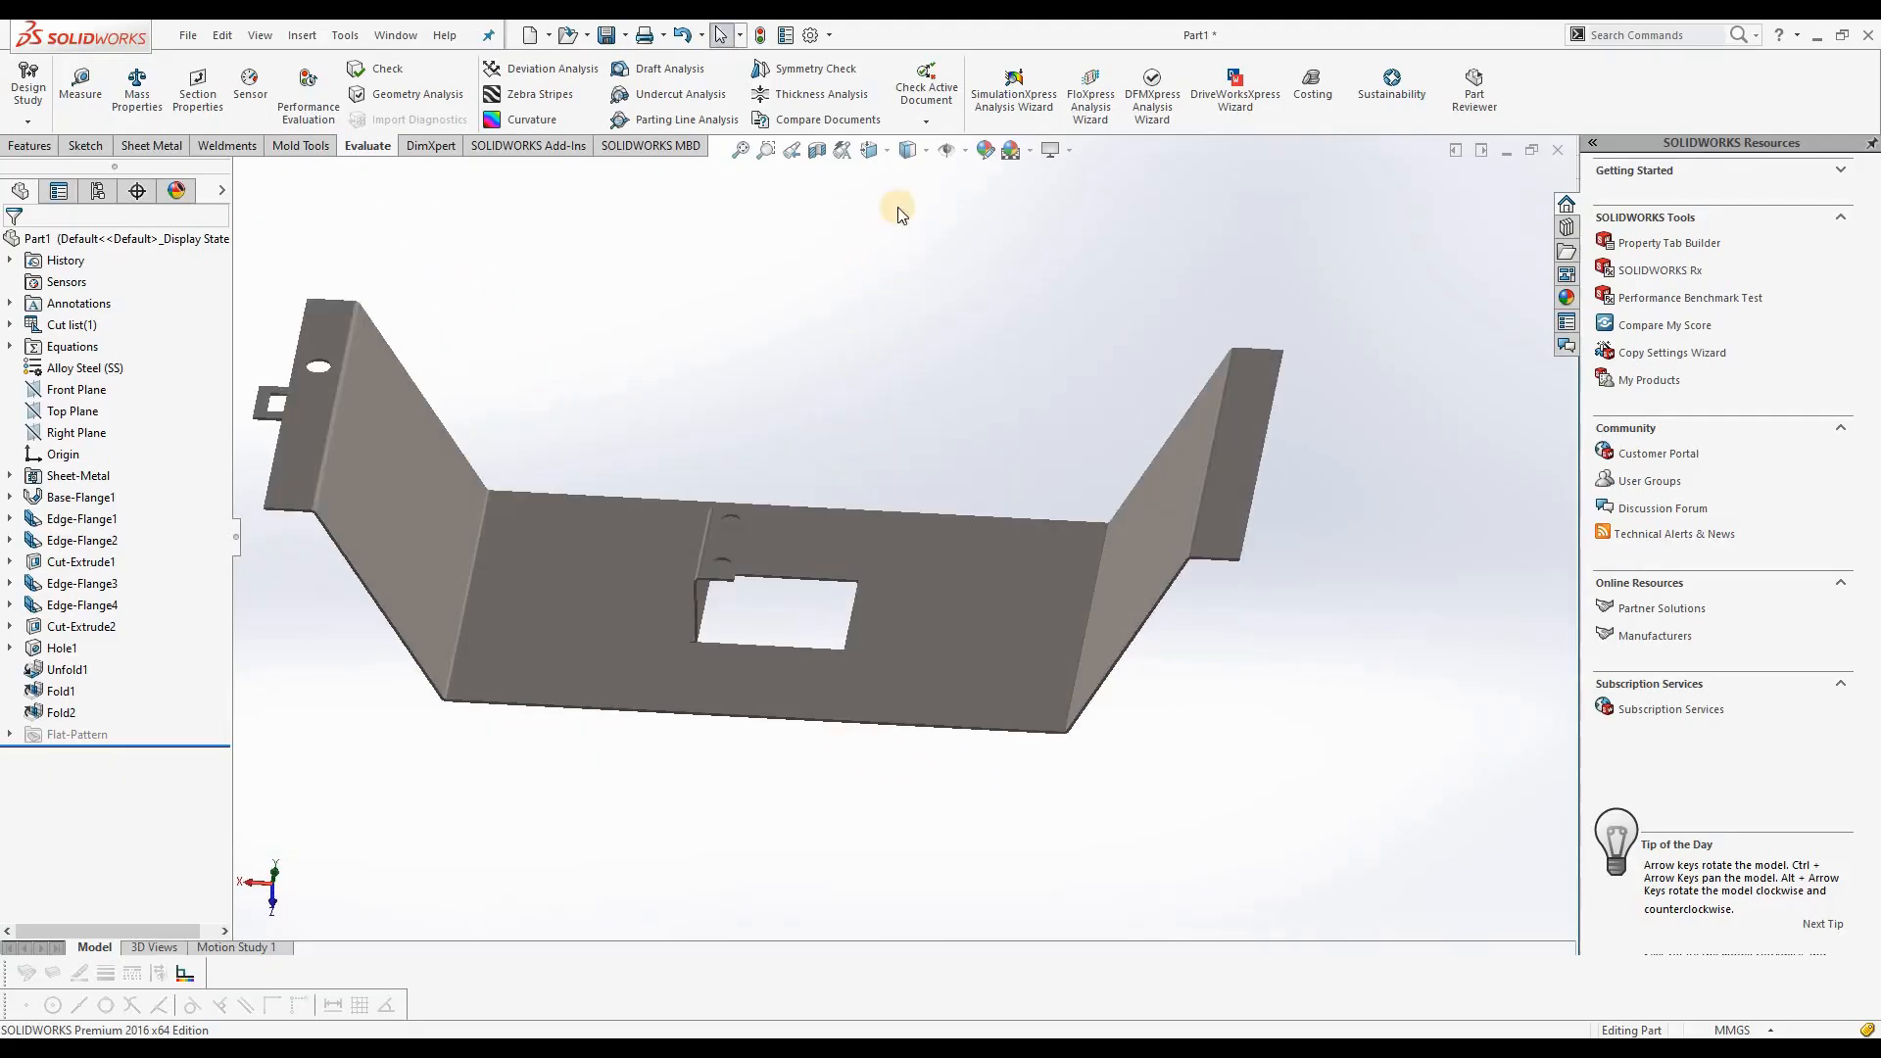
{"action": "left_click", "coordinate": [925, 150]}
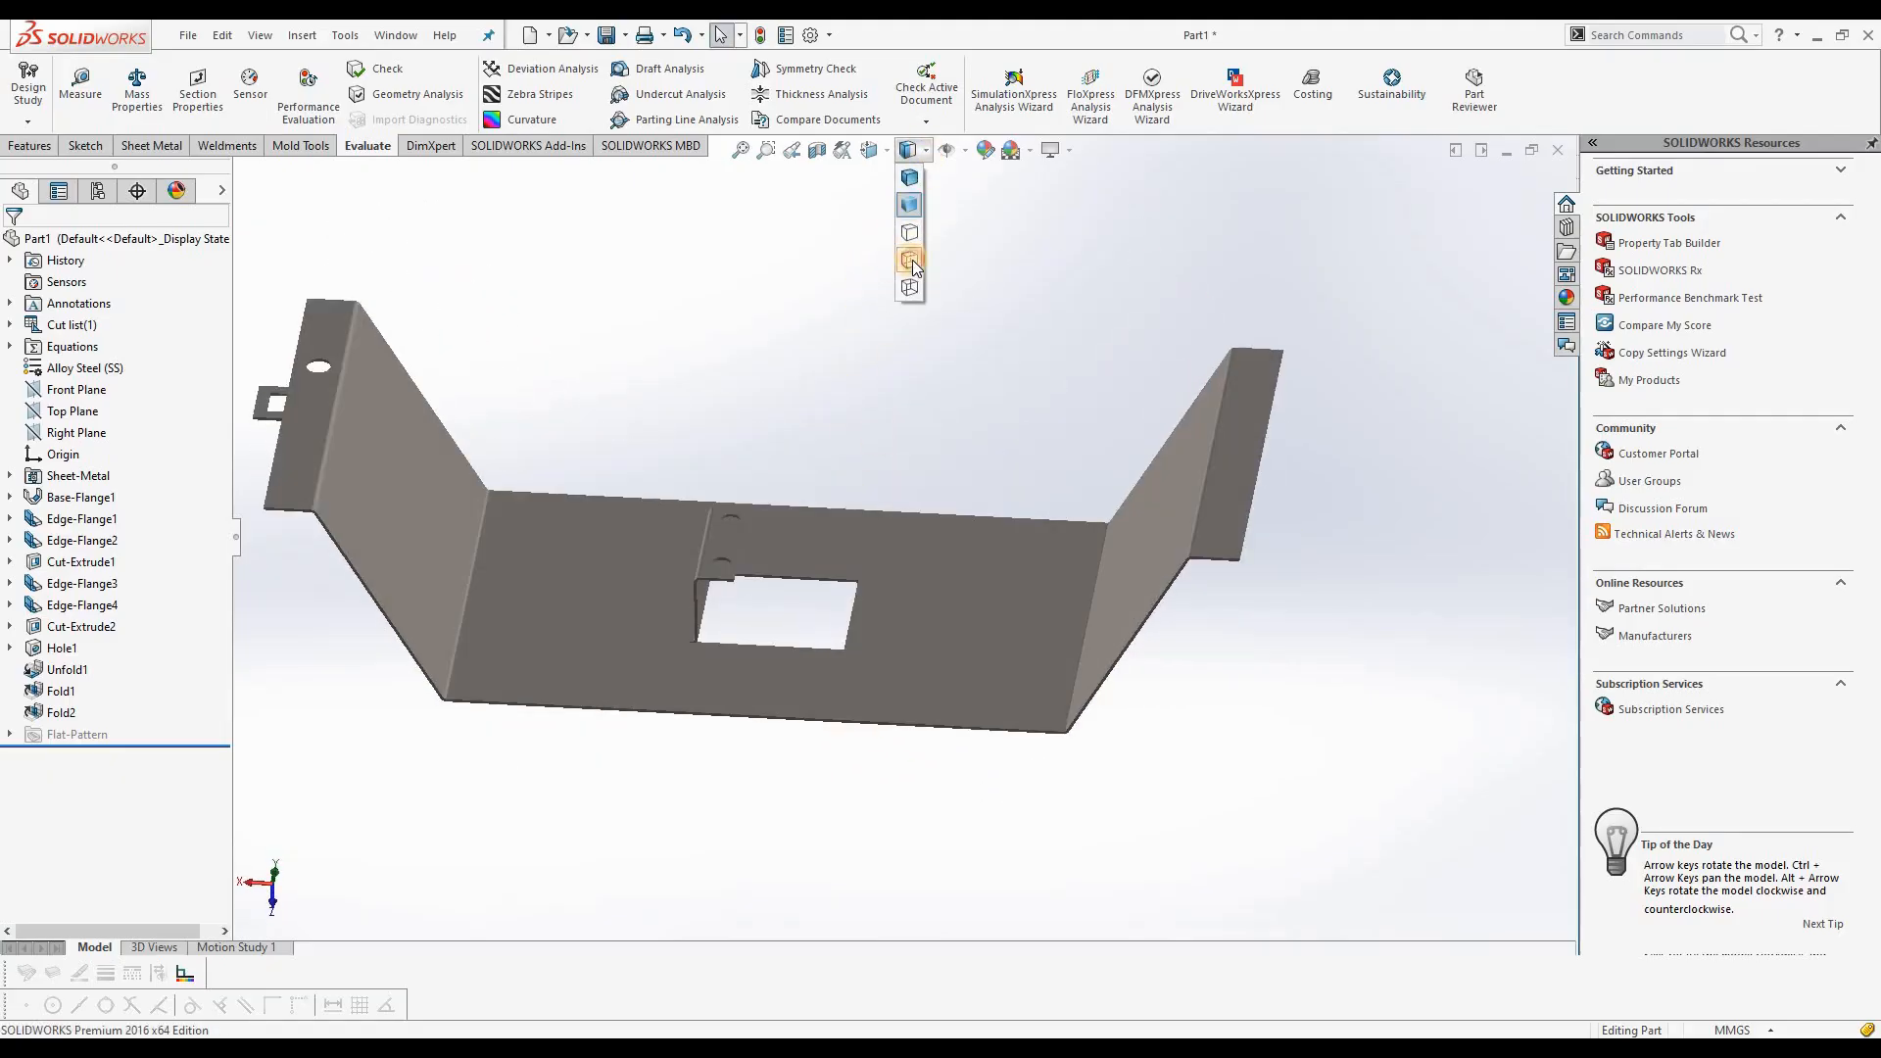
{"action": "left_click", "coordinate": [911, 259]}
{"action": "mouse_move", "coordinate": [835, 466]}
{"action": "middle_mouse_down"}
{"action": "mouse_move", "coordinate": [957, 538]}
{"action": "mouse_move", "coordinate": [855, 499]}
{"action": "mouse_move", "coordinate": [824, 429]}
{"action": "middle_mouse_up"}
{"action": "left_click", "coordinate": [926, 152]}
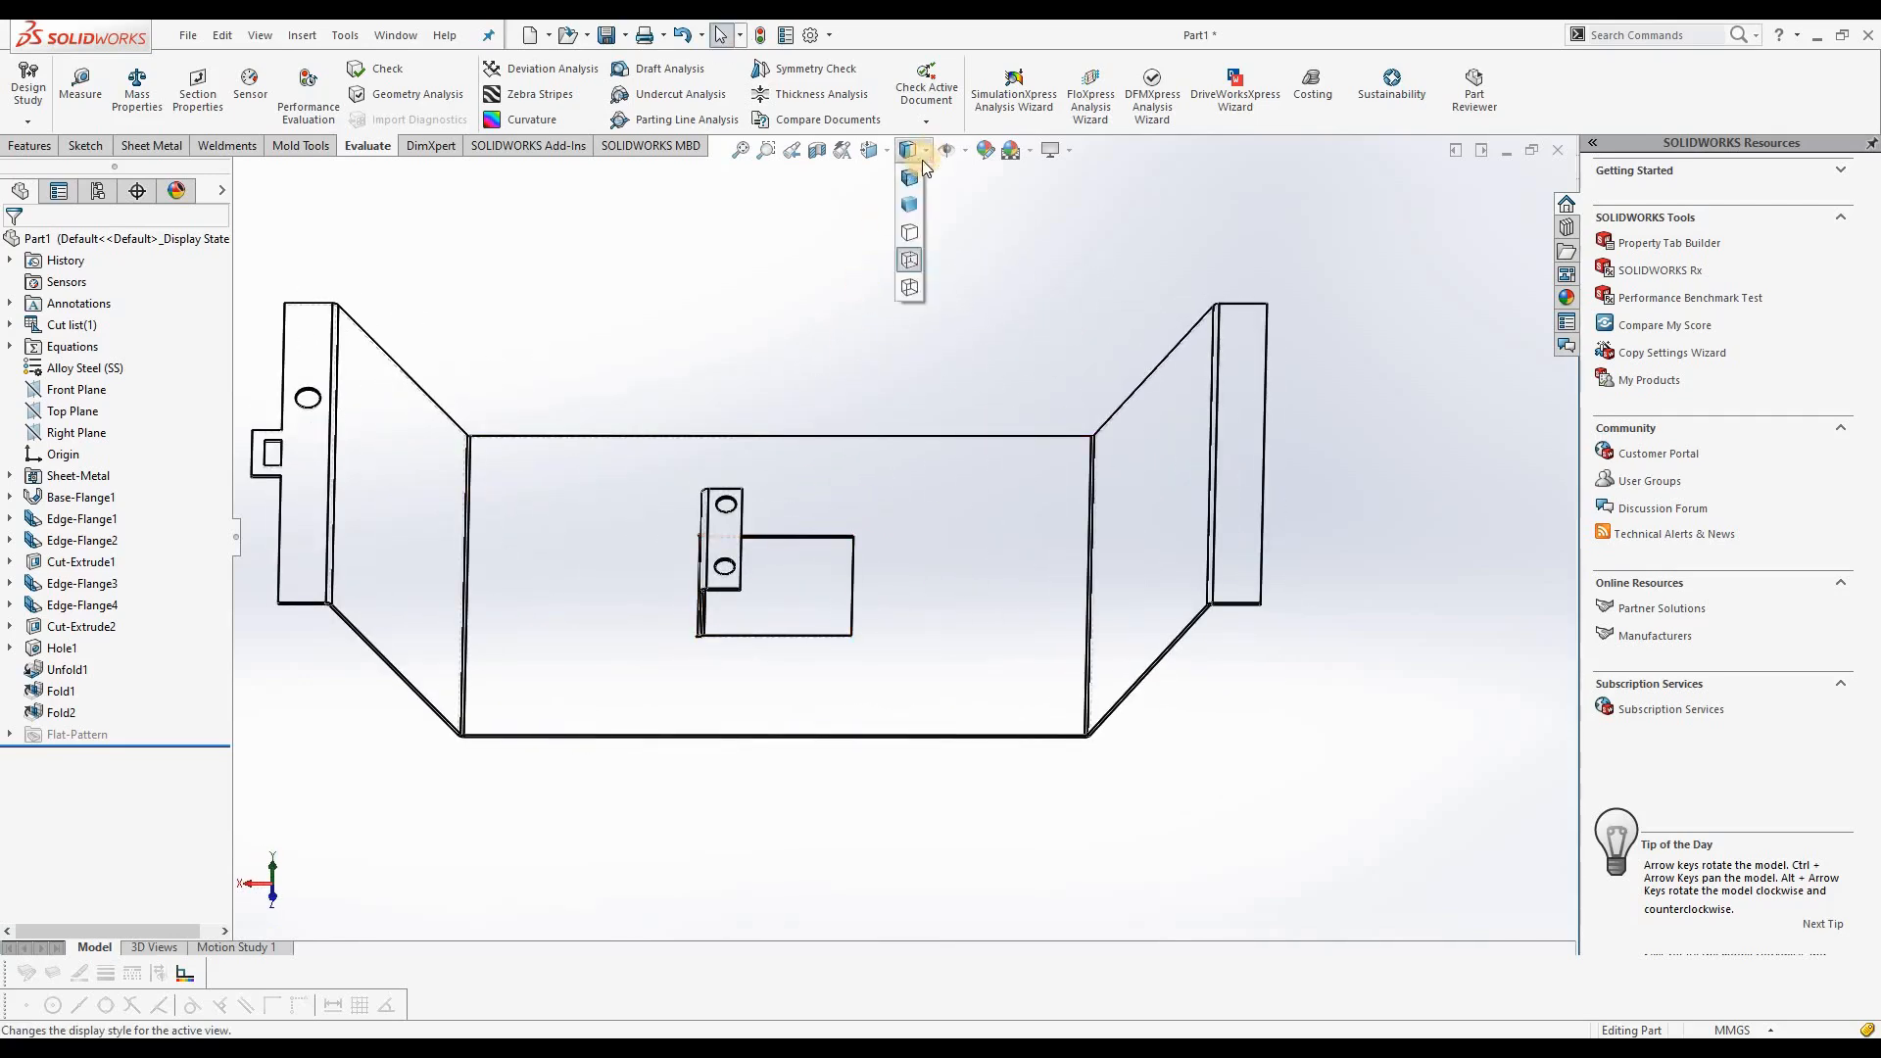
{"action": "left_click", "coordinate": [909, 287]}
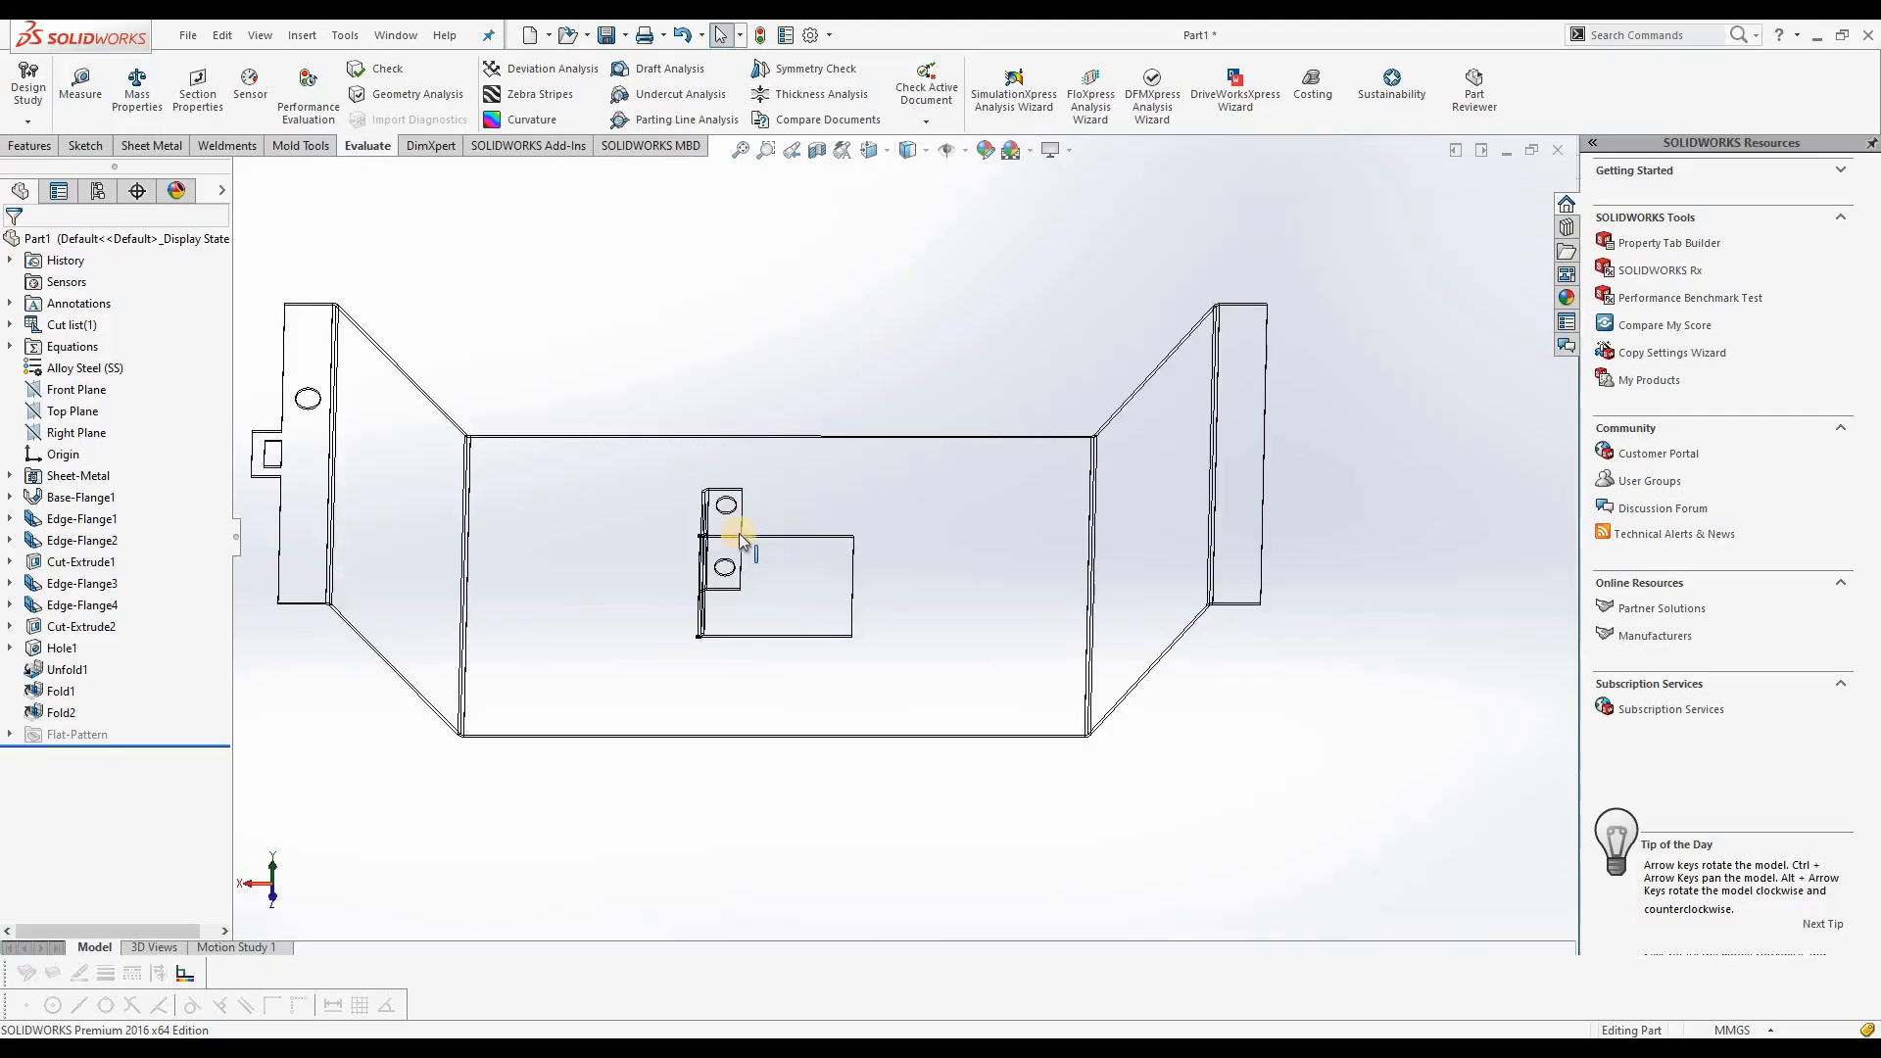
{"action": "middle_click_drag", "start_coordinate": [713, 491], "coordinate": [903, 167]}
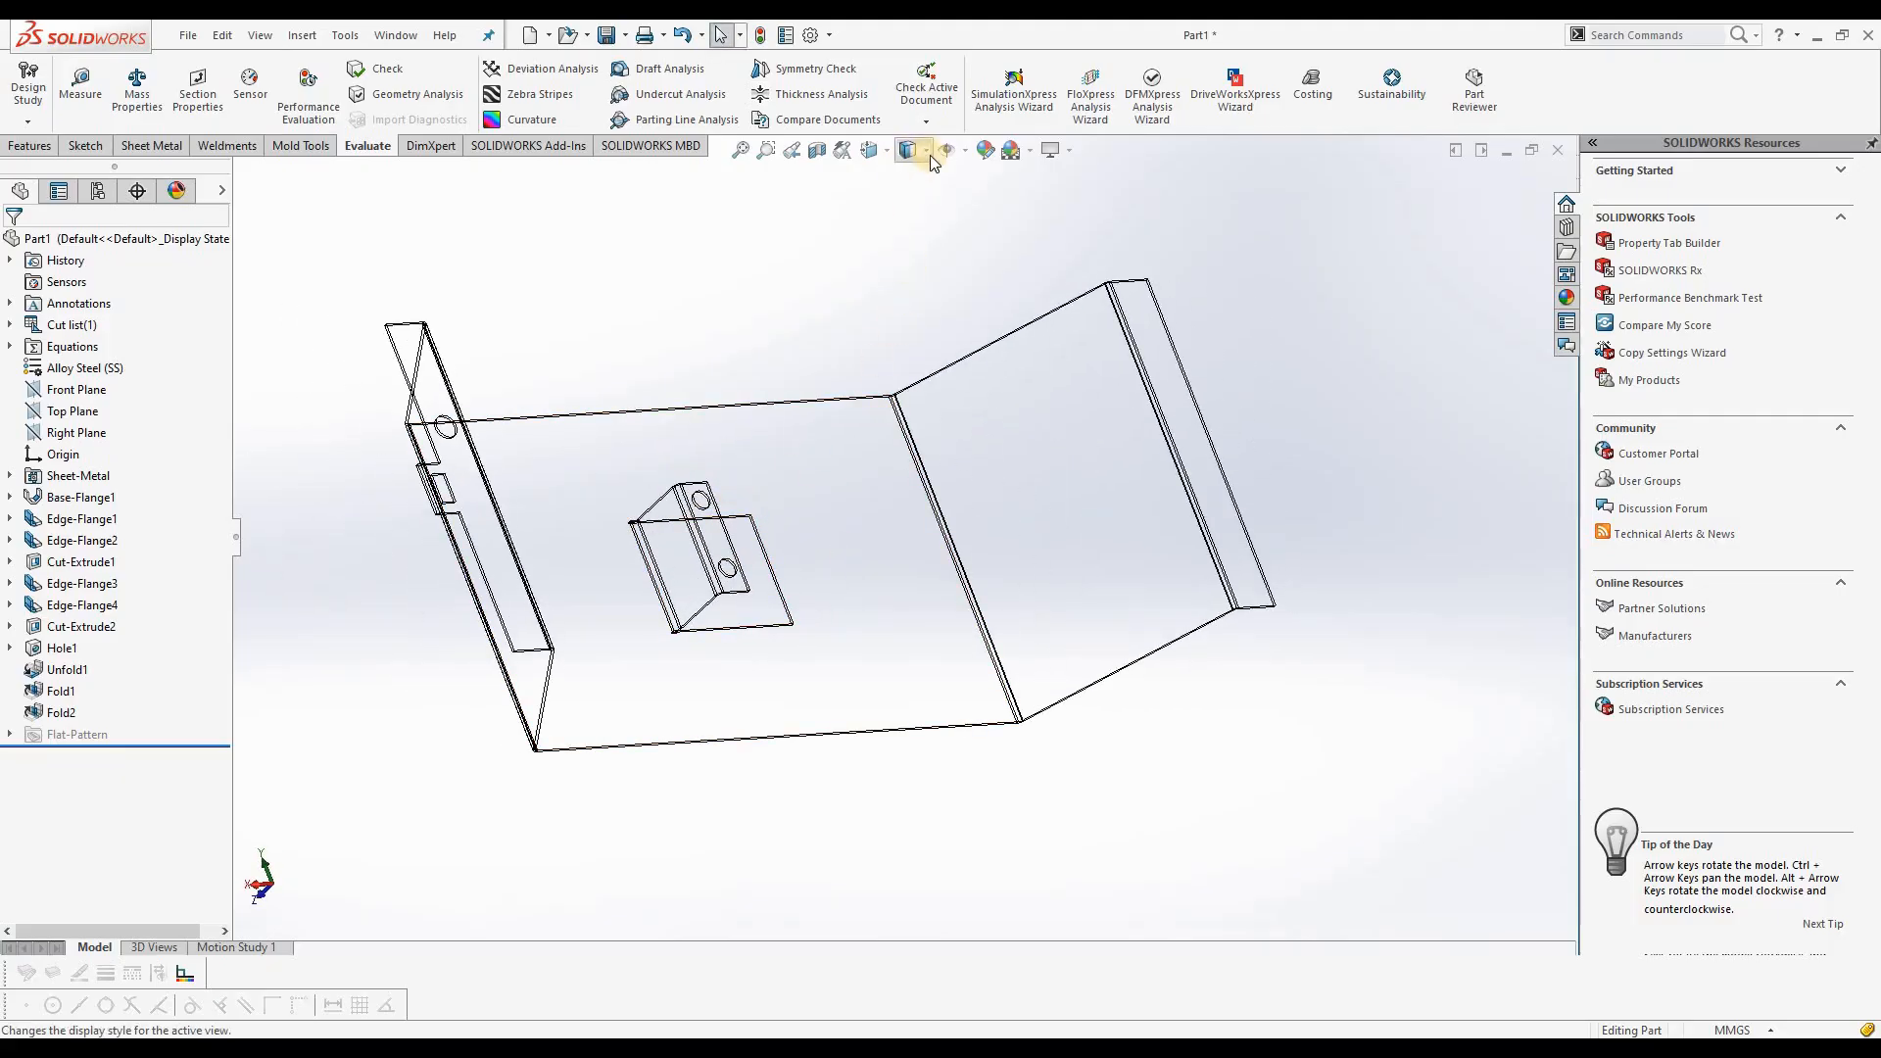
Step: Switch the display style to Shaded, and then back to Shaded With Edges
{"action": "left_click", "coordinate": [927, 155]}
{"action": "left_click", "coordinate": [914, 210]}
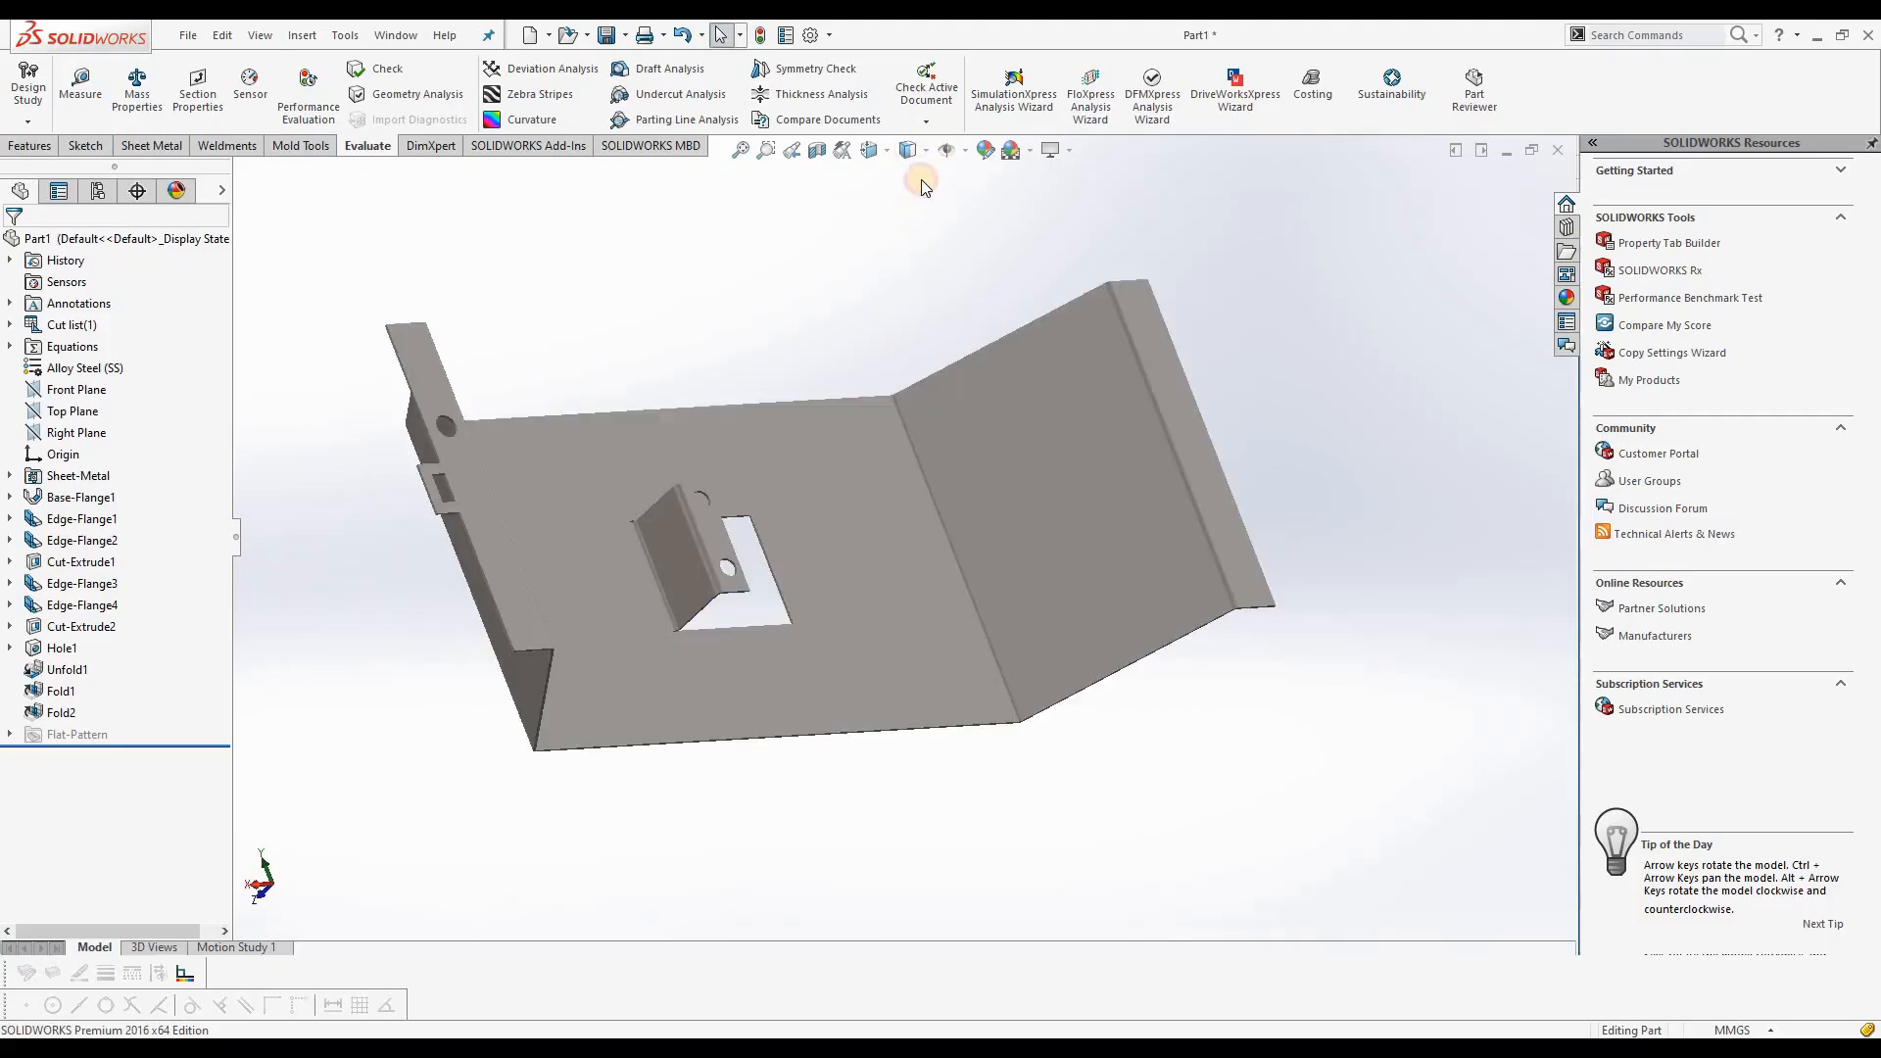
{"action": "left_click", "coordinate": [925, 153]}
{"action": "left_click", "coordinate": [915, 182]}
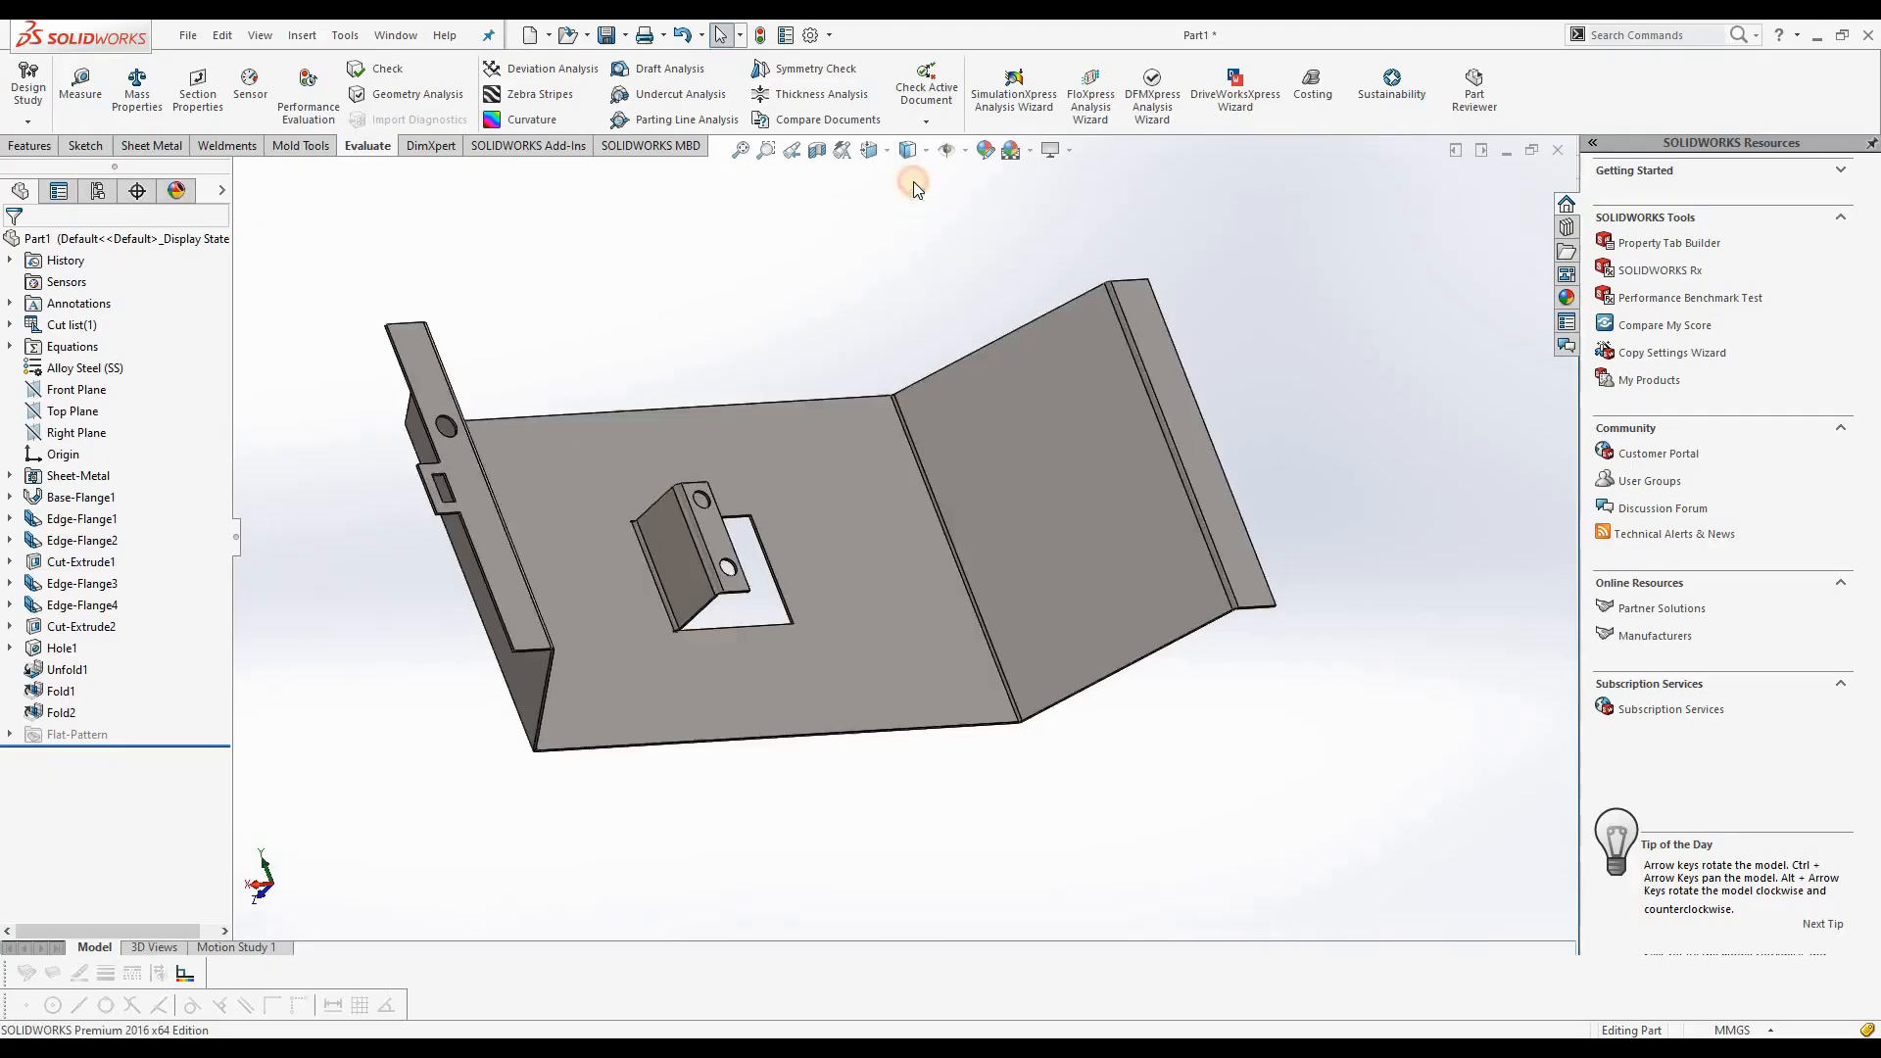
{"action": "mouse_move", "coordinate": [868, 487]}
{"action": "middle_mouse_down"}
{"action": "mouse_move", "coordinate": [794, 400]}
{"action": "mouse_move", "coordinate": [832, 277]}
{"action": "mouse_move", "coordinate": [744, 466]}
{"action": "mouse_move", "coordinate": [753, 505]}
{"action": "mouse_move", "coordinate": [747, 491]}
{"action": "mouse_move", "coordinate": [839, 538]}
{"action": "middle_mouse_up"}
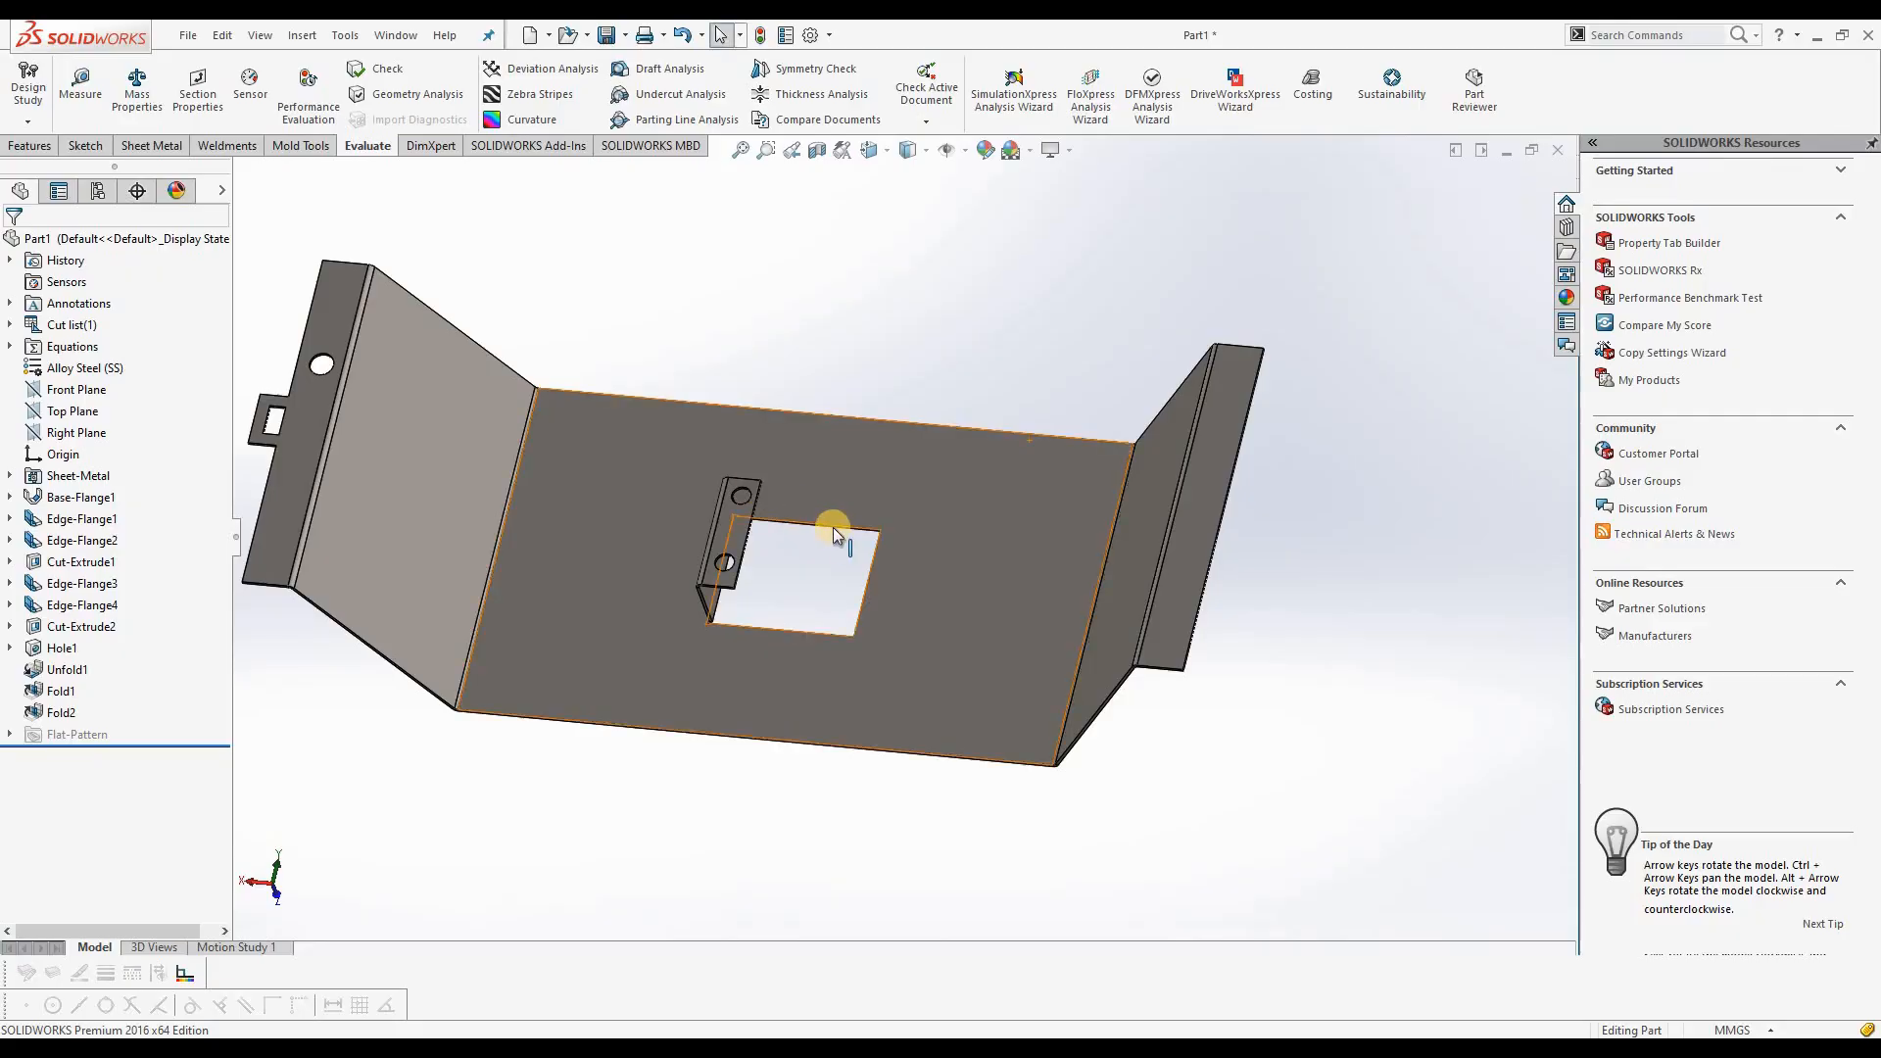
{"action": "left_click", "coordinate": [150, 145]}
{"action": "key", "text": "z"}
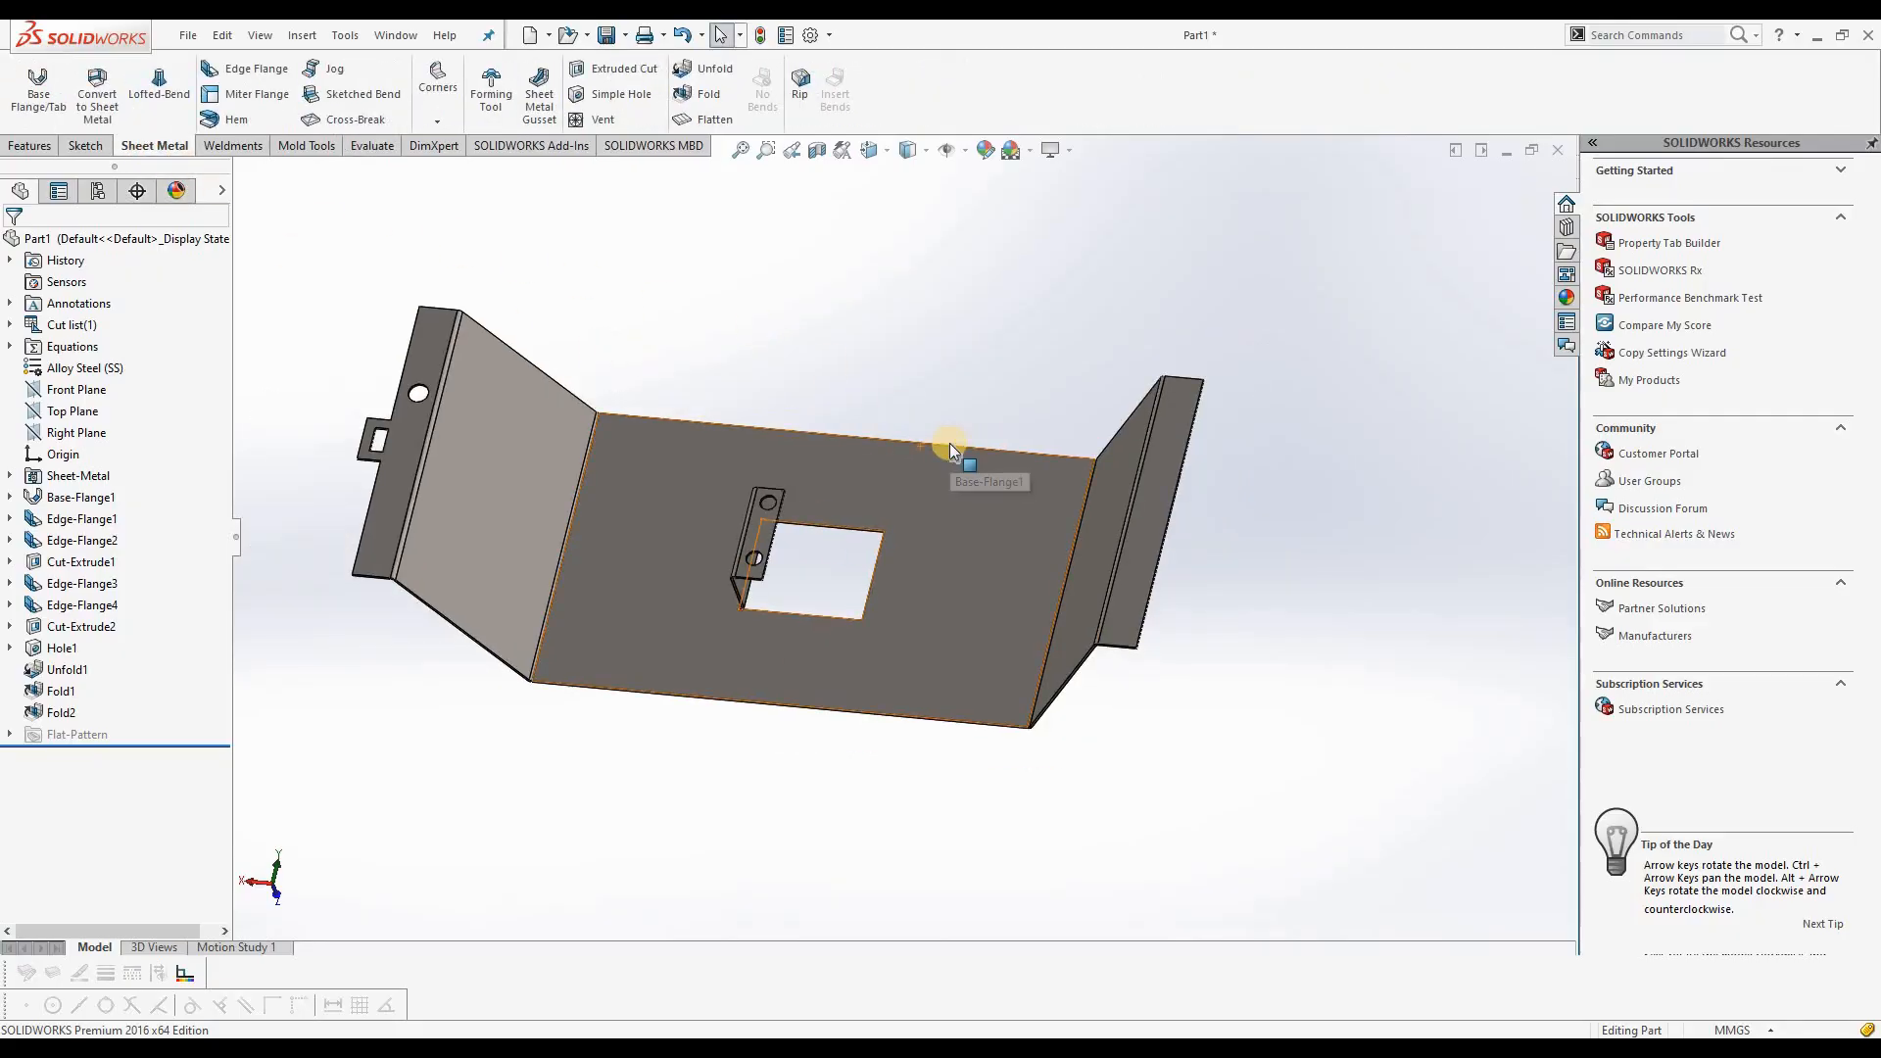